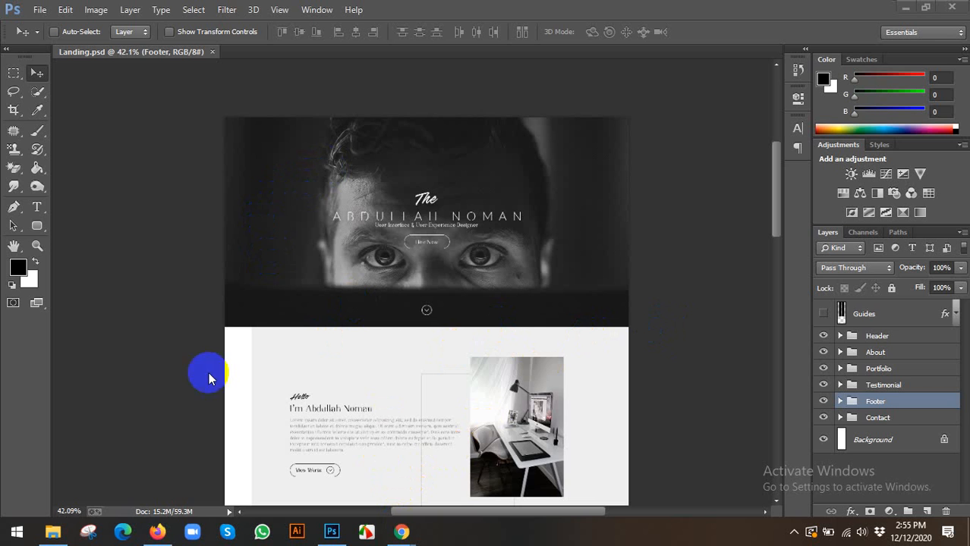
Switch to File Explorer and display the web template presantation collaction folder as extra large icons.
{"action": "left_click", "coordinate": [54, 531]}
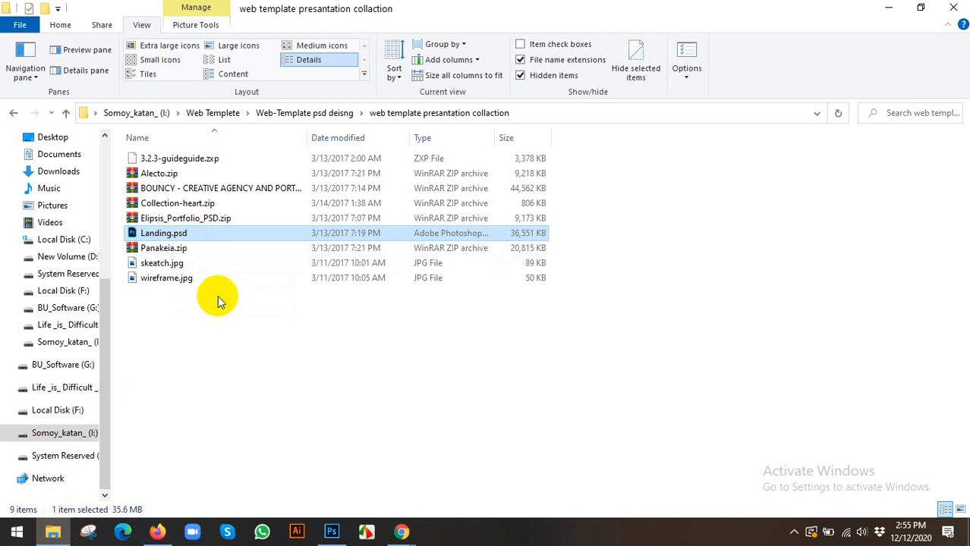
{"action": "left_click", "coordinate": [150, 44]}
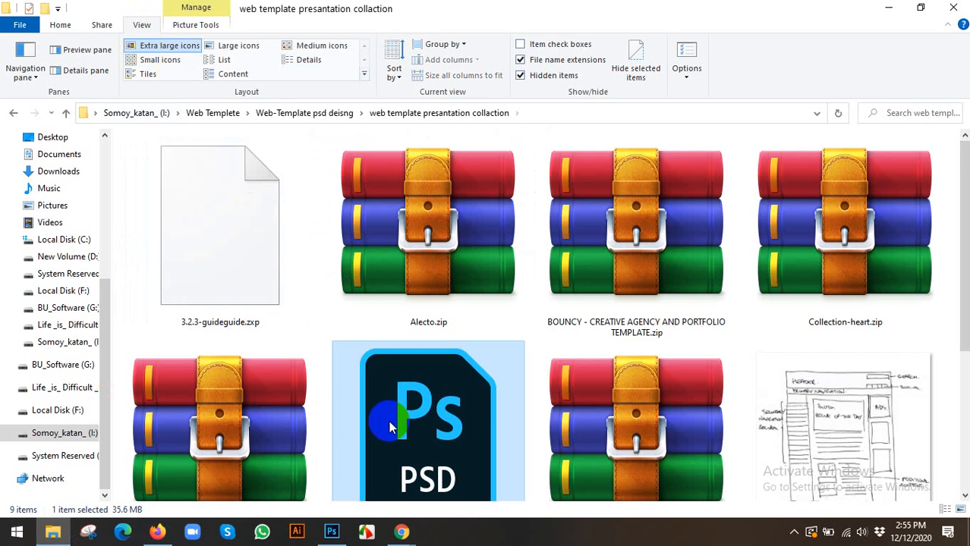
{"action": "left_click", "coordinate": [291, 250]}
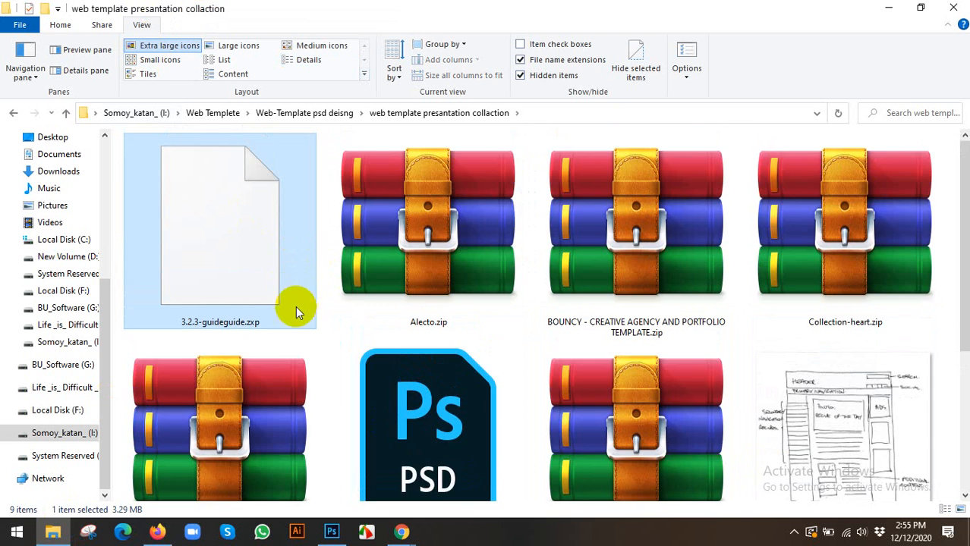
View the hand-drawn page layout in skeatch.jpg and close the image.
{"action": "scroll", "coordinate": [297, 308], "scroll_direction": "down", "scroll_amount": 3}
{"action": "left_click", "coordinate": [807, 239]}
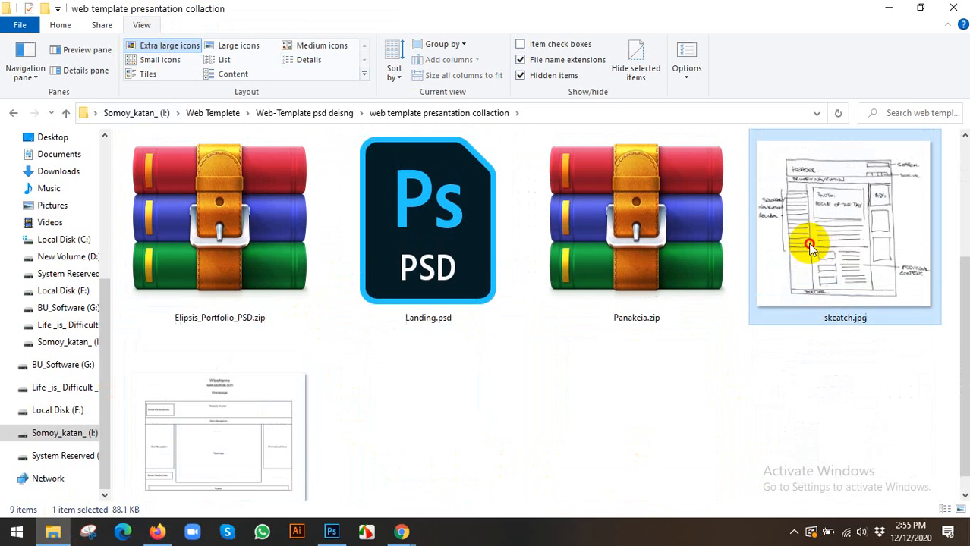
{"action": "double_click", "coordinate": [812, 247]}
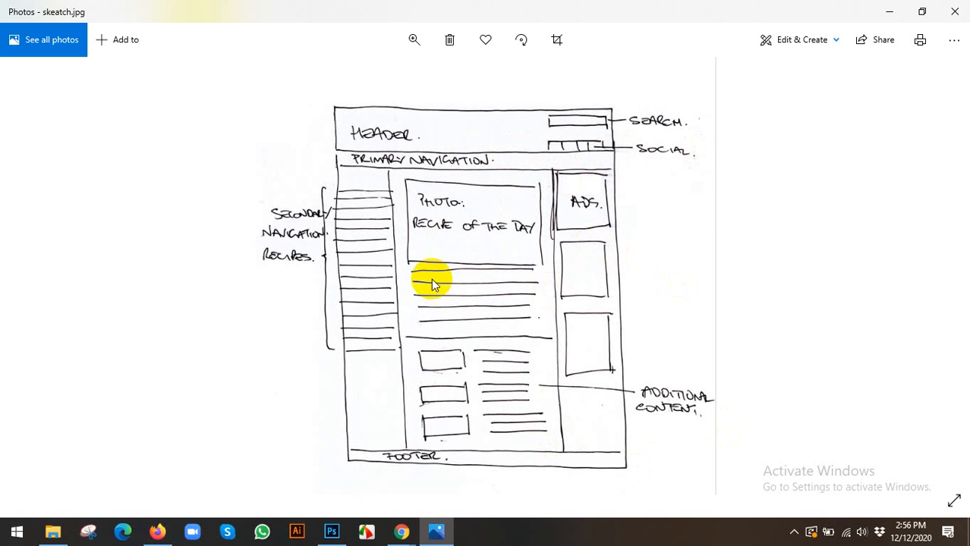
{"action": "left_click", "coordinate": [955, 11]}
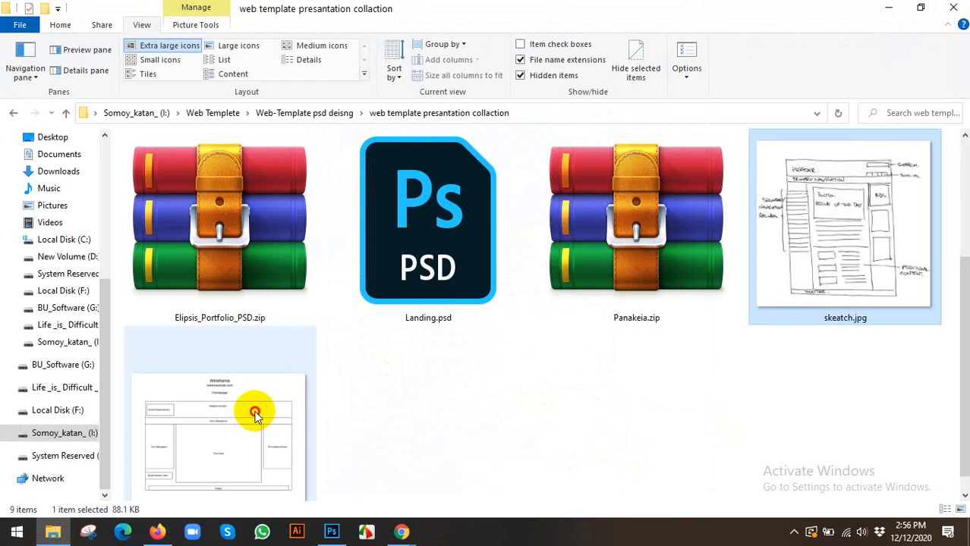
View the homepage layout in wireframe.jpg and close the image.
{"action": "left_click", "coordinate": [255, 416]}
{"action": "double_click", "coordinate": [258, 413]}
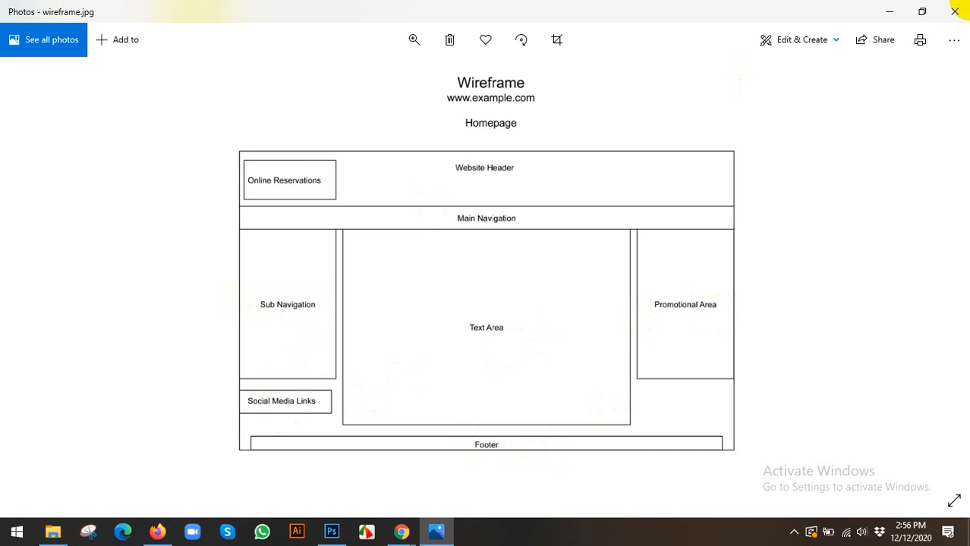
{"action": "left_click", "coordinate": [954, 11]}
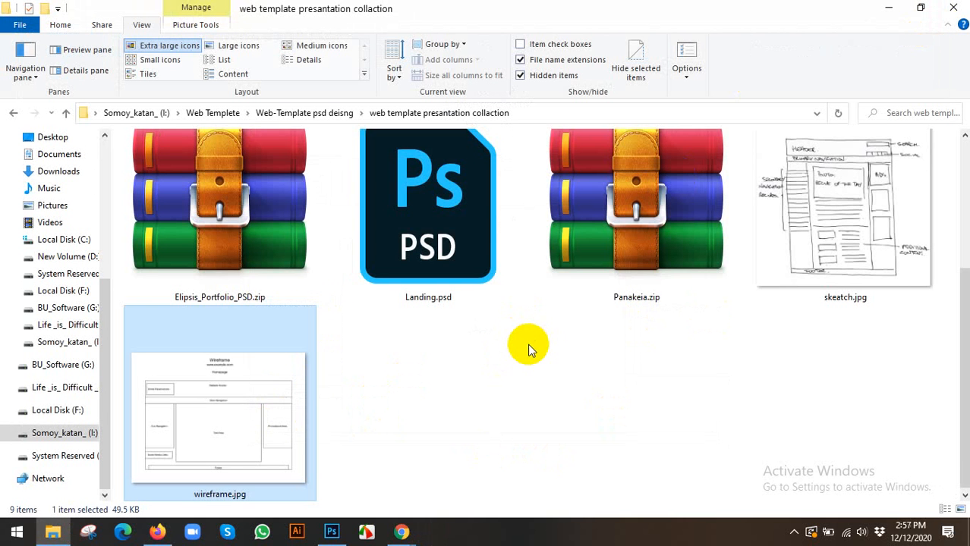
Go up to Web-Template psd deisng and open the Web Template DEsign subfolder that contains tajem_master.psd.
{"action": "scroll", "coordinate": [528, 344], "scroll_direction": "up", "scroll_amount": 3}
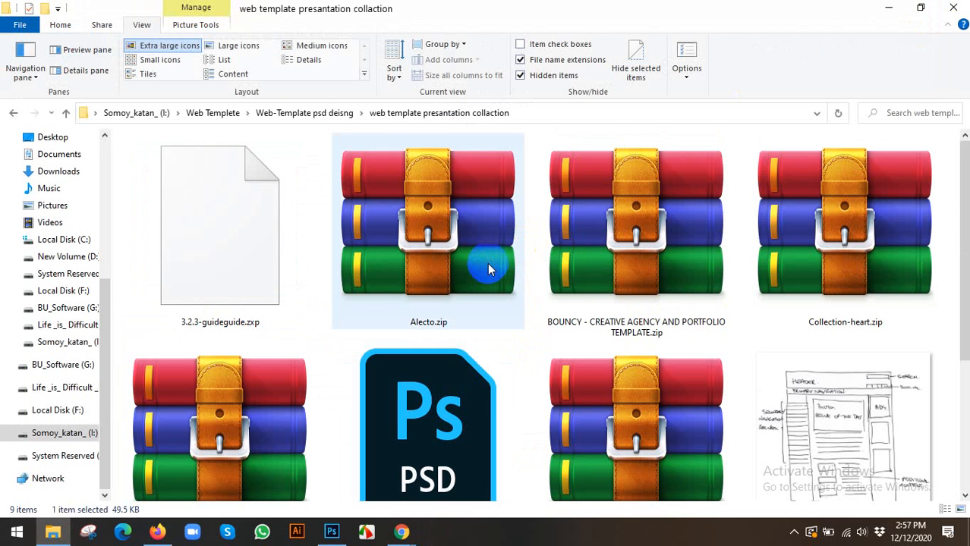
{"action": "left_click", "coordinate": [322, 113]}
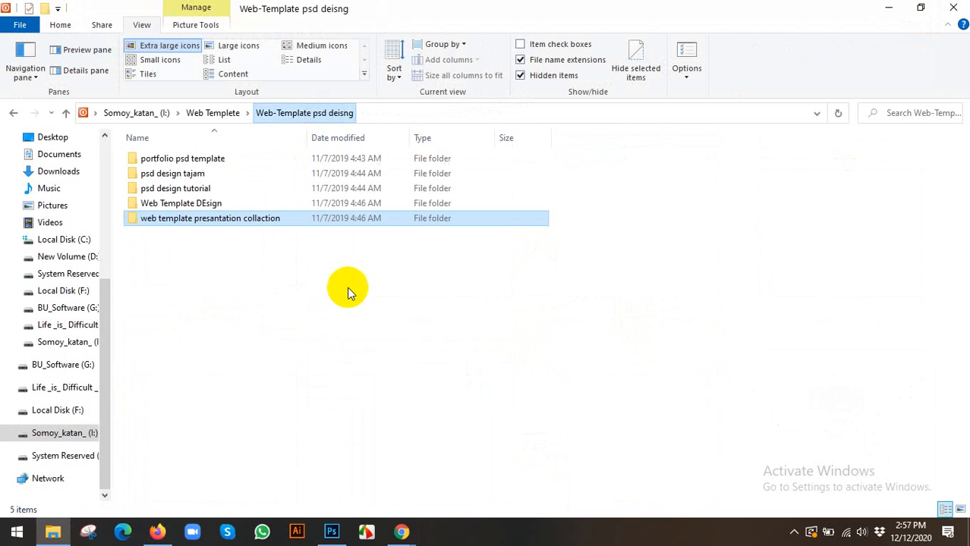
{"action": "double_click", "coordinate": [170, 203]}
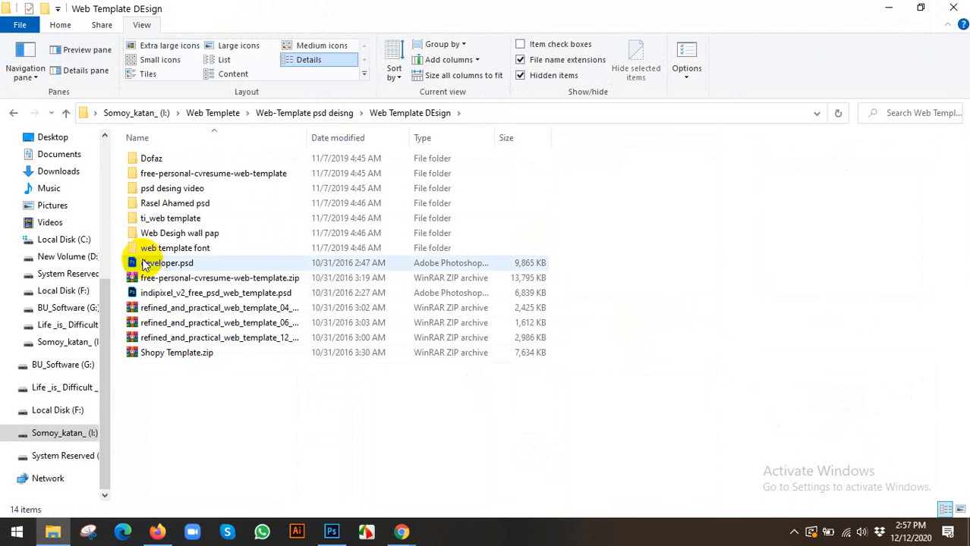
{"action": "left_click", "coordinate": [141, 264]}
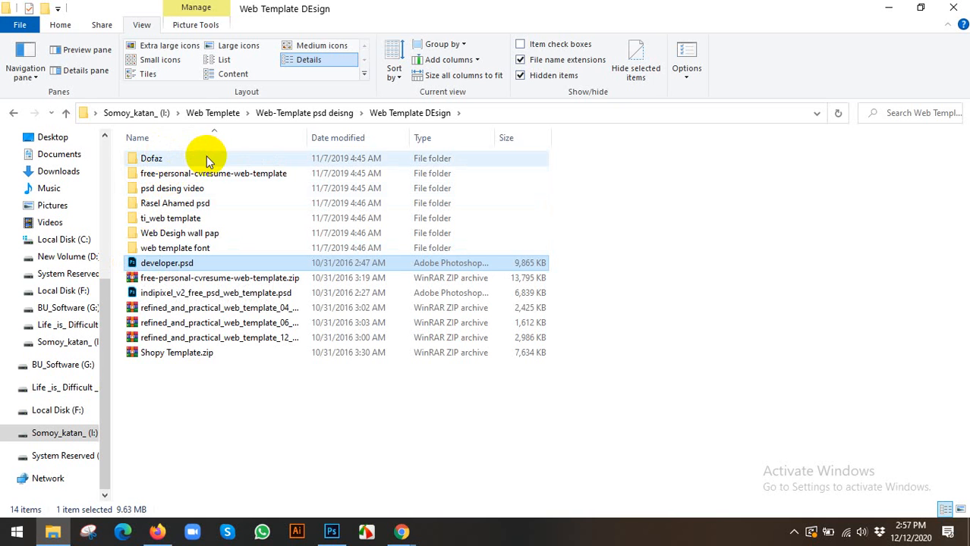
{"action": "double_click", "coordinate": [192, 204]}
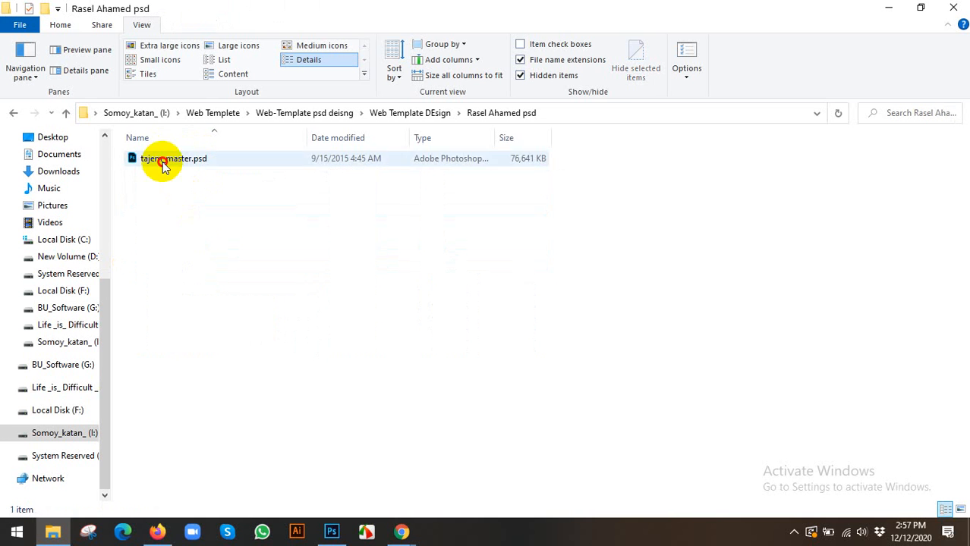
Open tajem_master.psd in Photoshop without updating its text layers.
{"action": "left_click", "coordinate": [131, 162]}
{"action": "left_click_drag", "start_coordinate": [130, 161], "coordinate": [498, 21]}
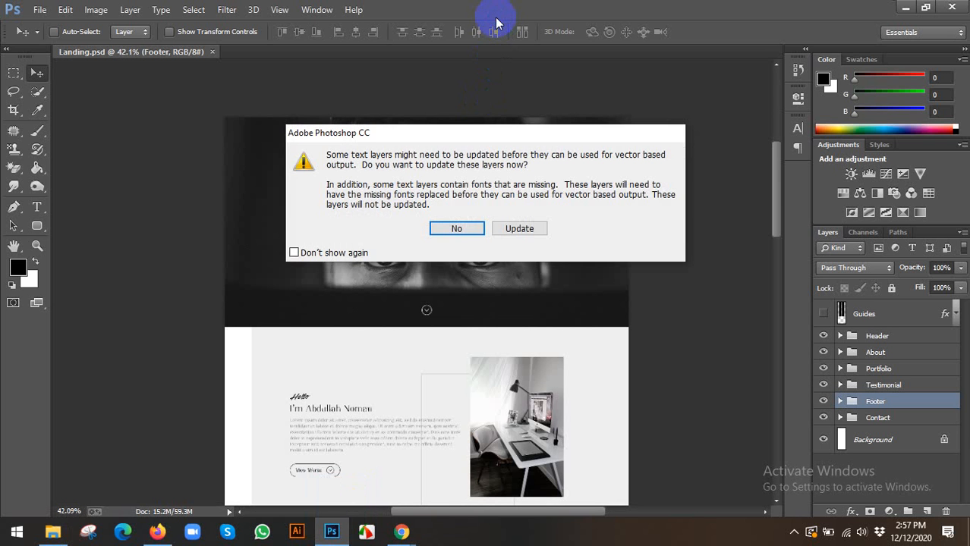
{"action": "left_click", "coordinate": [454, 230]}
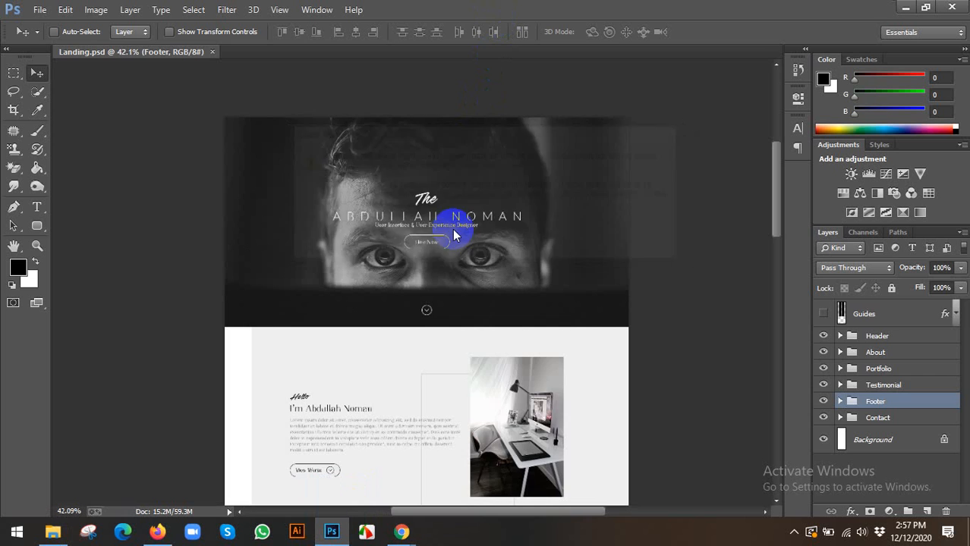
{"action": "scroll", "coordinate": [450, 226], "scroll_direction": "up", "scroll_amount": 4}
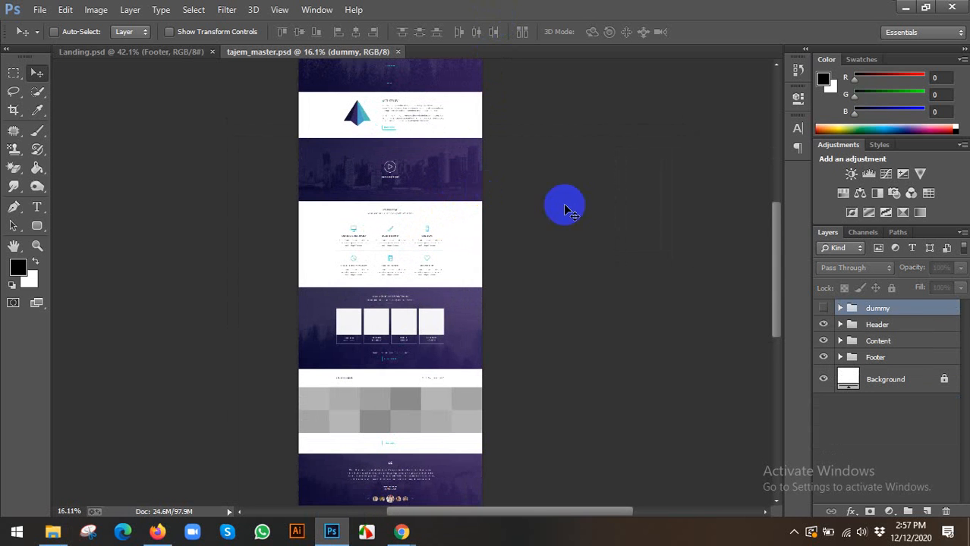
Show the dummy layer group briefly to inspect the template's spacing blocks, and hide it again.
{"action": "left_click", "coordinate": [824, 309]}
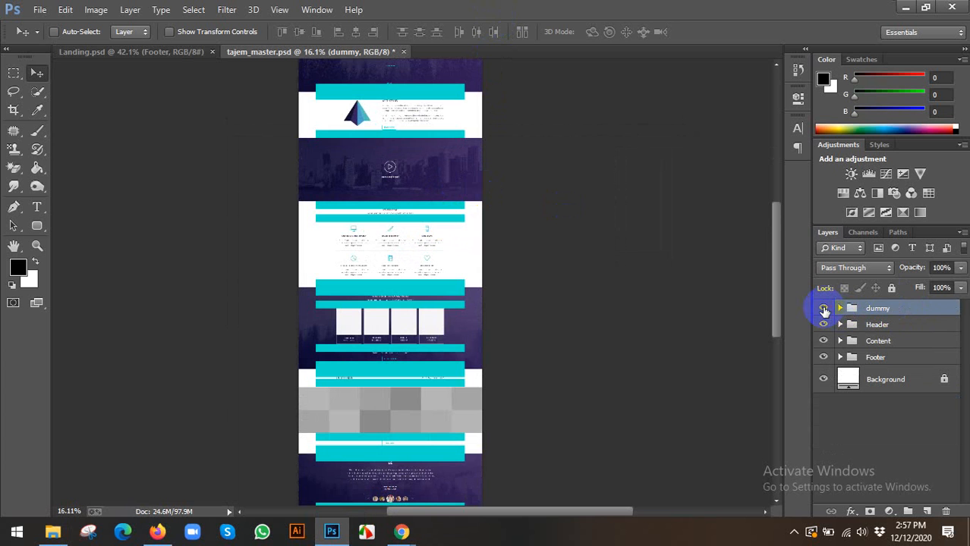
{"action": "left_click", "coordinate": [824, 309]}
{"action": "scroll", "coordinate": [444, 271], "scroll_direction": "up", "scroll_amount": 1}
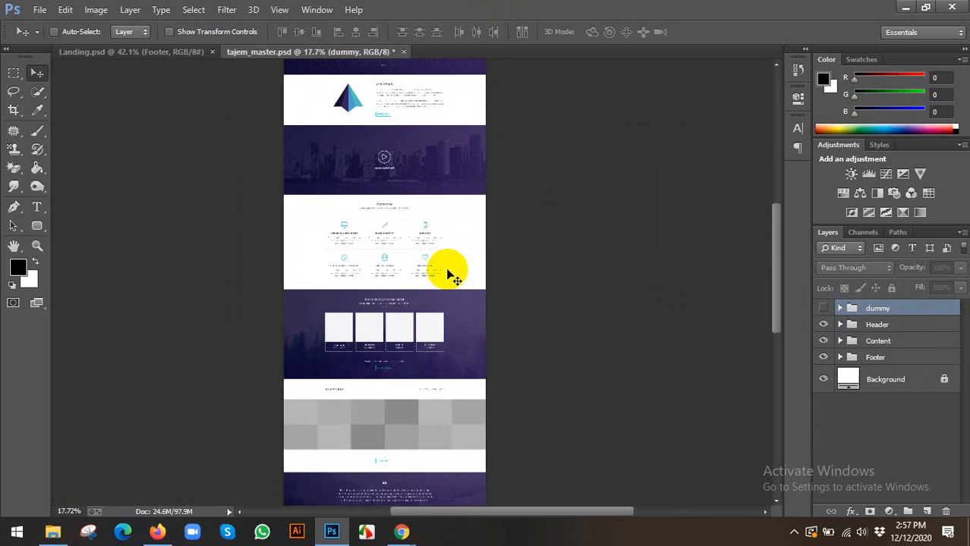
Switch to File Explorer, return to the Web Template DEsign folder and open the 2nd folder inside Dofaz.
{"action": "left_click", "coordinate": [49, 531]}
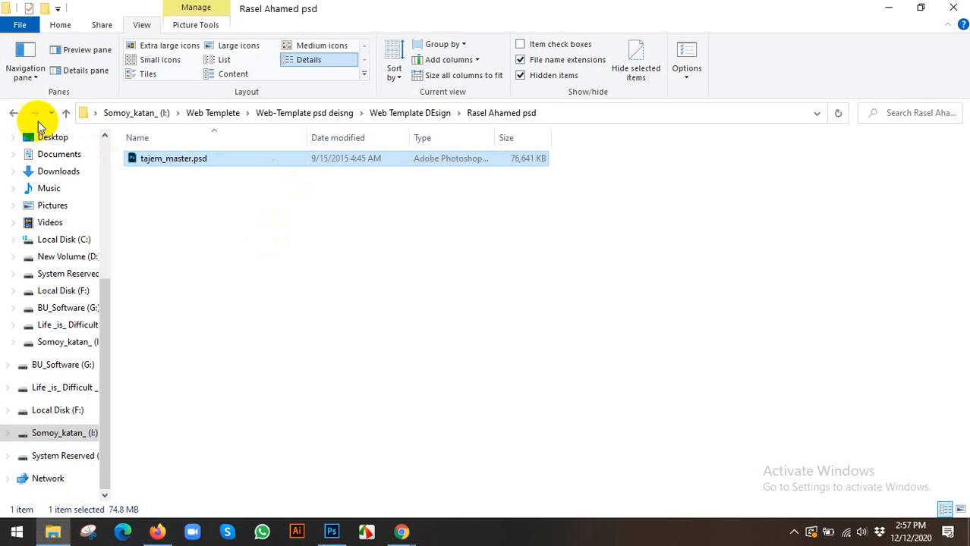
{"action": "left_click", "coordinate": [16, 118]}
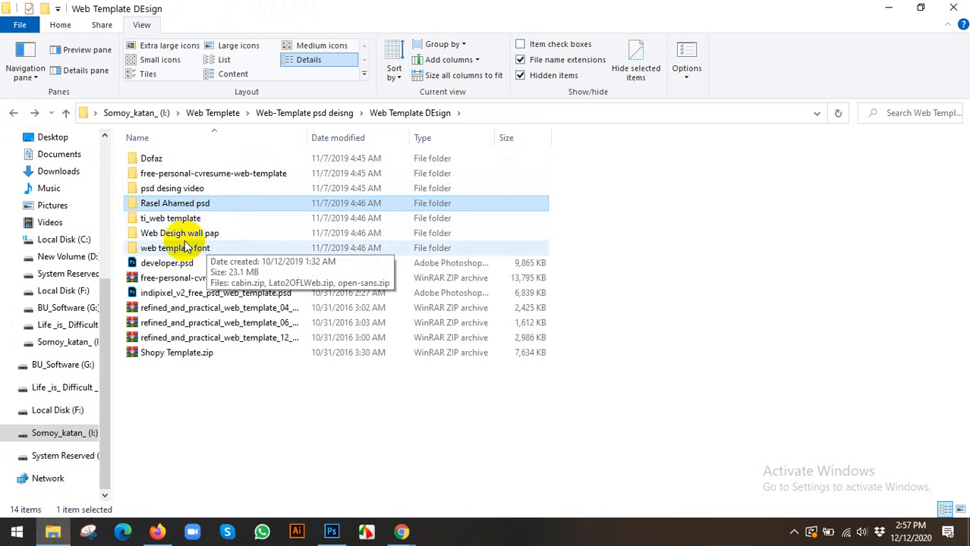
{"action": "left_click", "coordinate": [173, 189]}
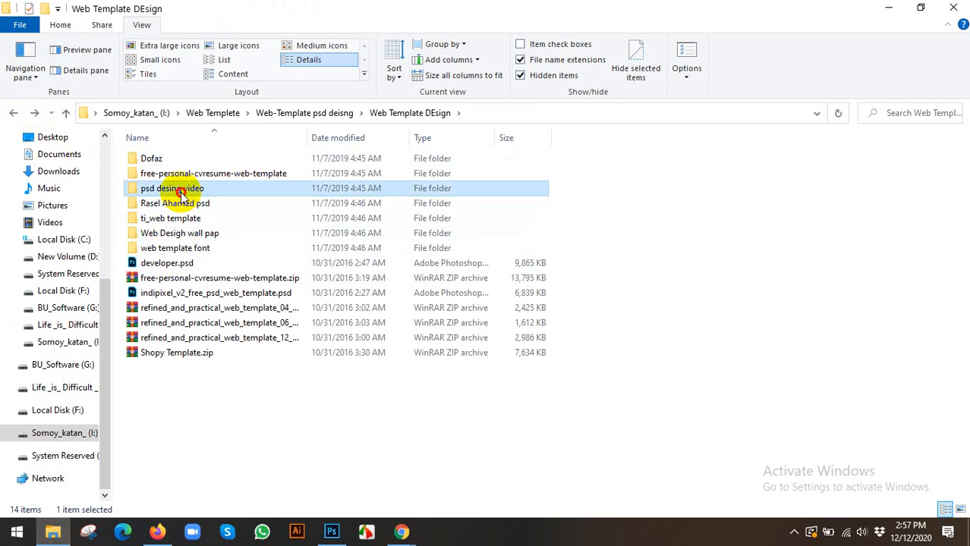
{"action": "double_click", "coordinate": [152, 158]}
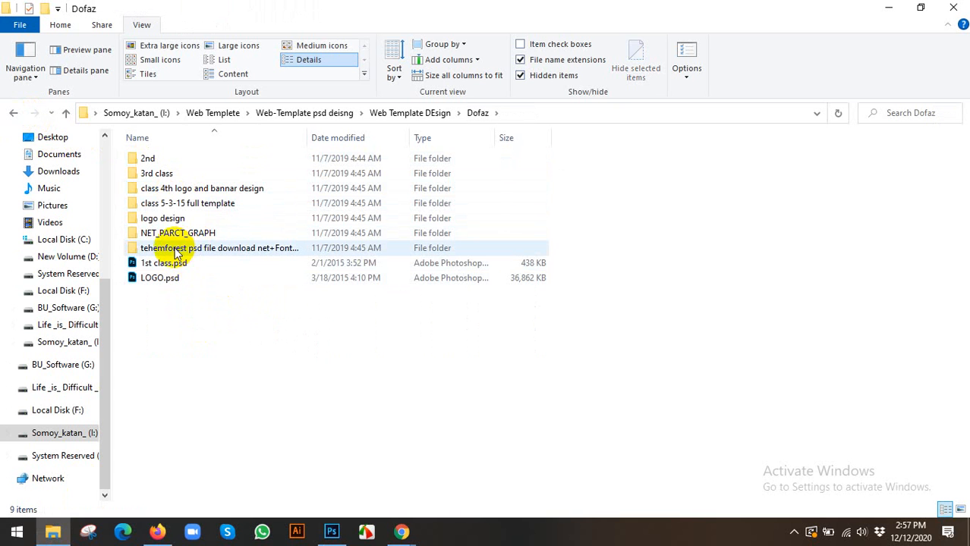
{"action": "double_click", "coordinate": [155, 159]}
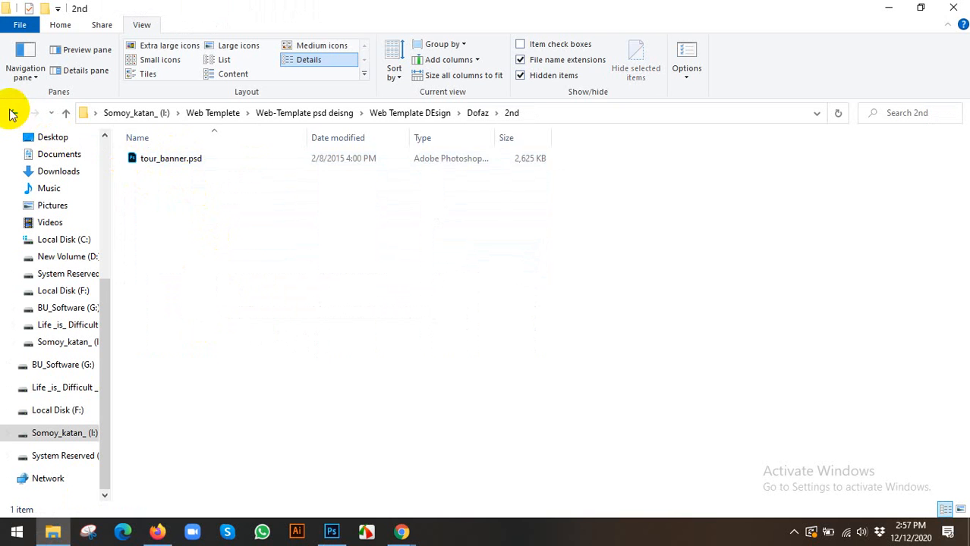
View tour_banner.psd in Photoshop without updating its text layers, and close the document.
{"action": "left_click", "coordinate": [135, 158]}
{"action": "left_click_drag", "start_coordinate": [134, 158], "coordinate": [570, 22]}
{"action": "left_click", "coordinate": [398, 198]}
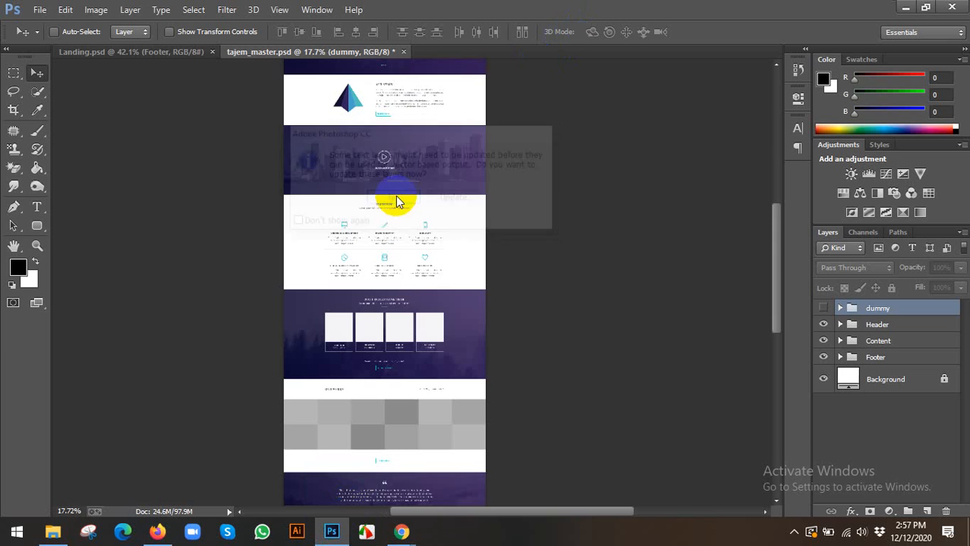
{"action": "scroll", "coordinate": [481, 173], "scroll_direction": "down", "scroll_amount": 3}
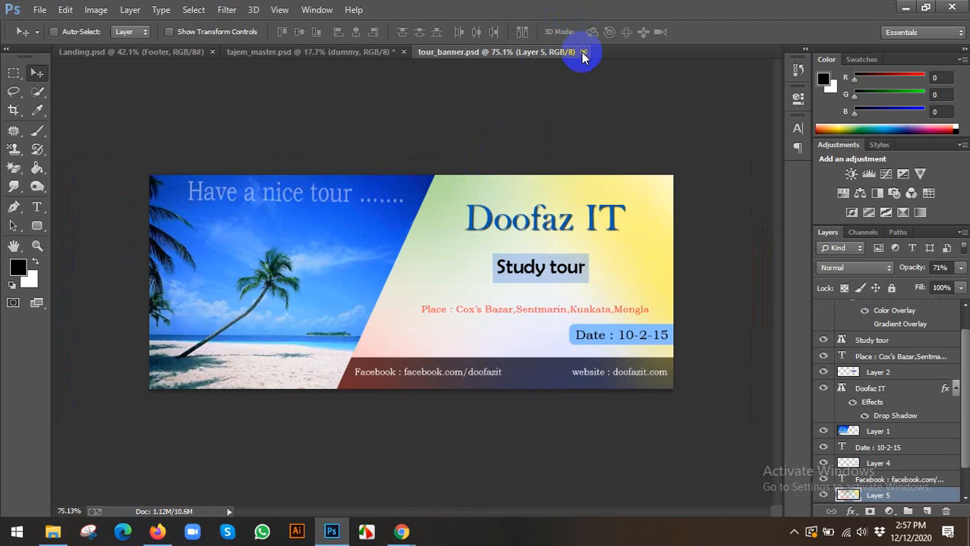
{"action": "left_click", "coordinate": [582, 54]}
Switch to File Explorer, return to the Dofaz folder and open class 5-3-15 full template.
{"action": "left_click", "coordinate": [51, 531]}
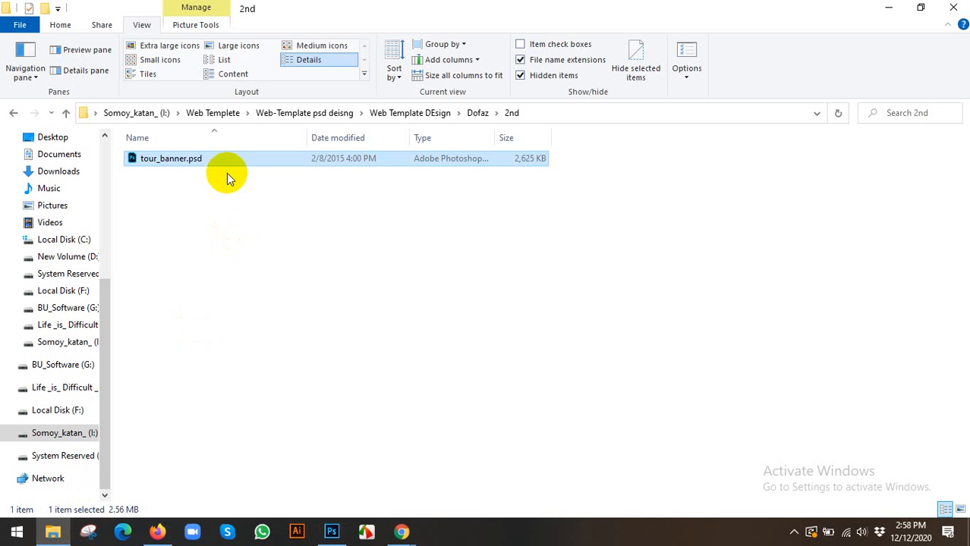
{"action": "left_click", "coordinate": [15, 112]}
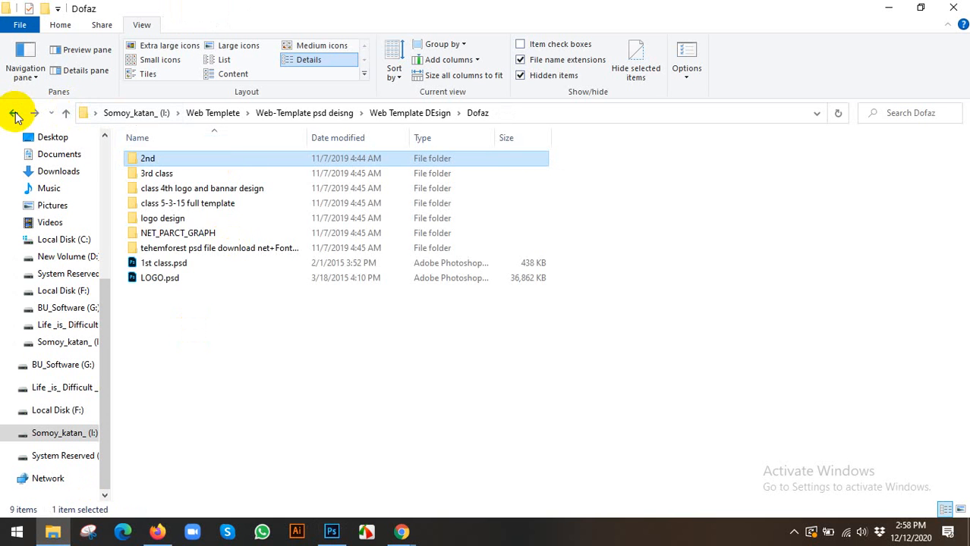
{"action": "double_click", "coordinate": [171, 205]}
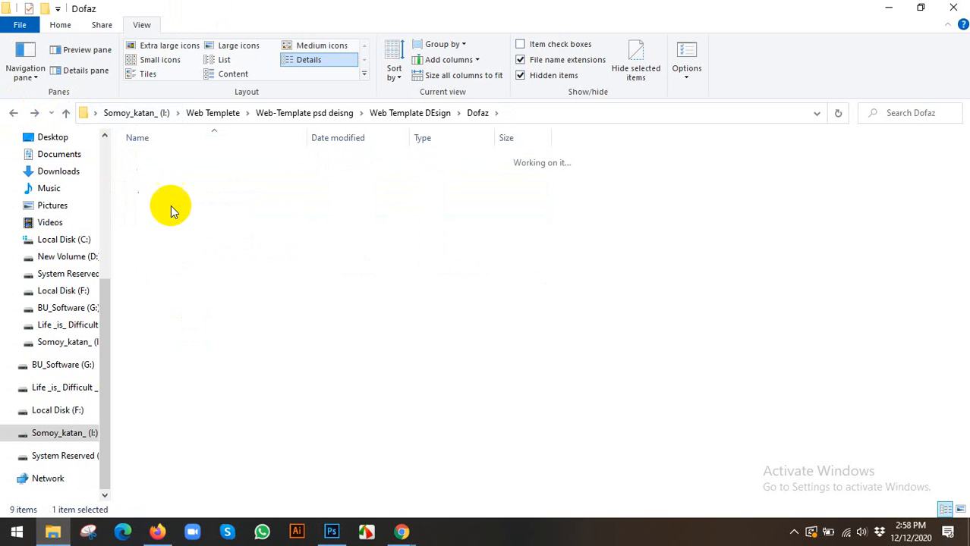
{"action": "left_click", "coordinate": [144, 205]}
View practic.psd in Photoshop without updating its text layers, and close the document.
{"action": "left_click", "coordinate": [145, 190]}
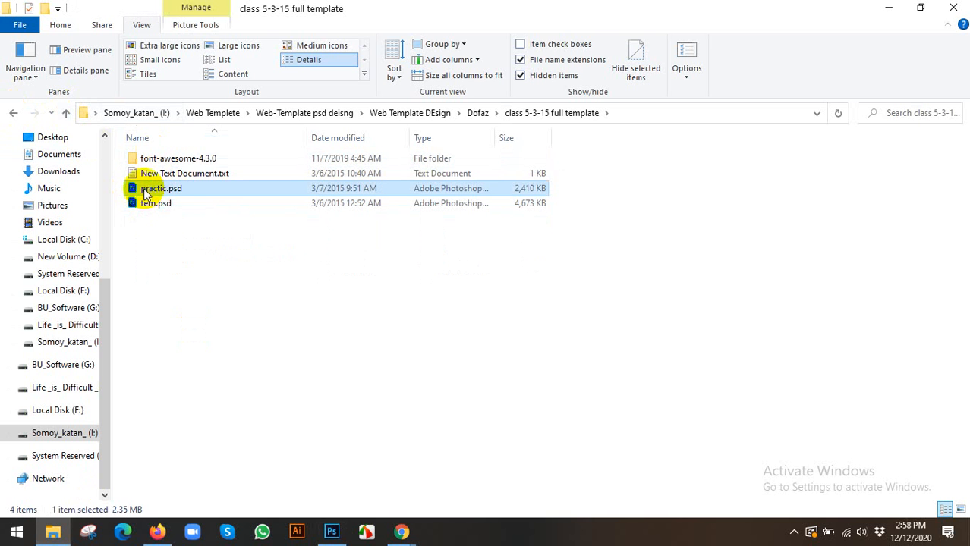
{"action": "left_click_drag", "start_coordinate": [135, 191], "coordinate": [485, 35]}
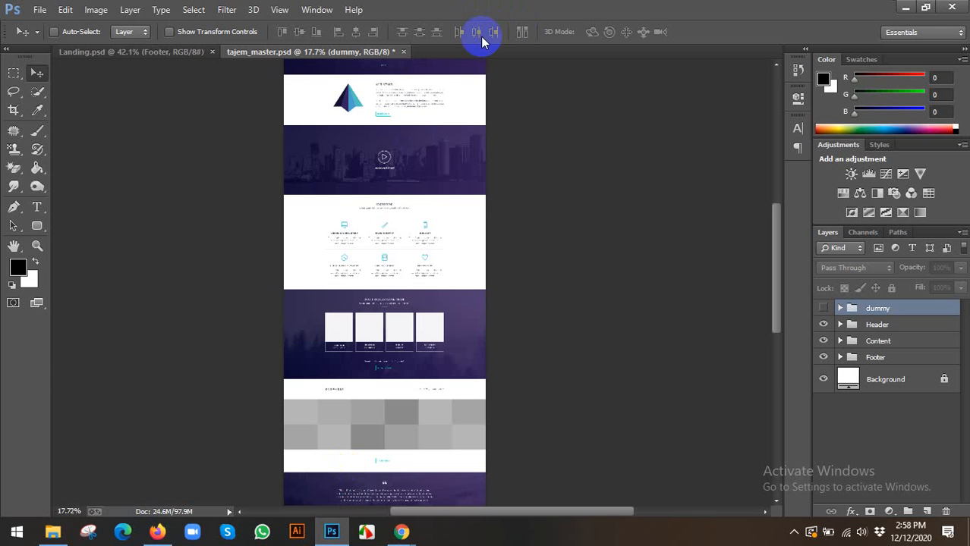
{"action": "left_click", "coordinate": [427, 198]}
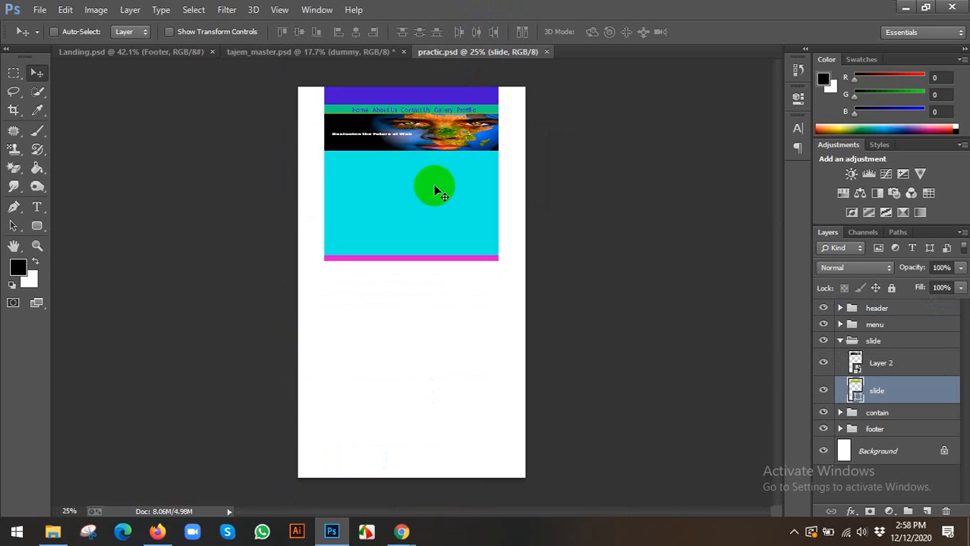
{"action": "scroll", "coordinate": [436, 186], "scroll_direction": "up", "scroll_amount": 2}
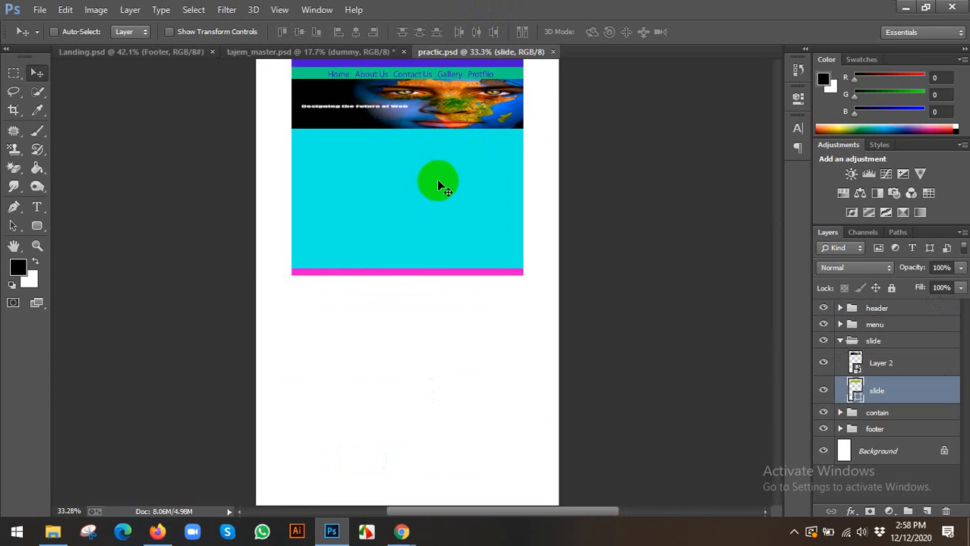
{"action": "left_click", "coordinate": [553, 52]}
Switch to File Explorer, go up to the Web Templete folder and select 01-Free-one-page-website-template-psd.jpg.
{"action": "left_click", "coordinate": [52, 531]}
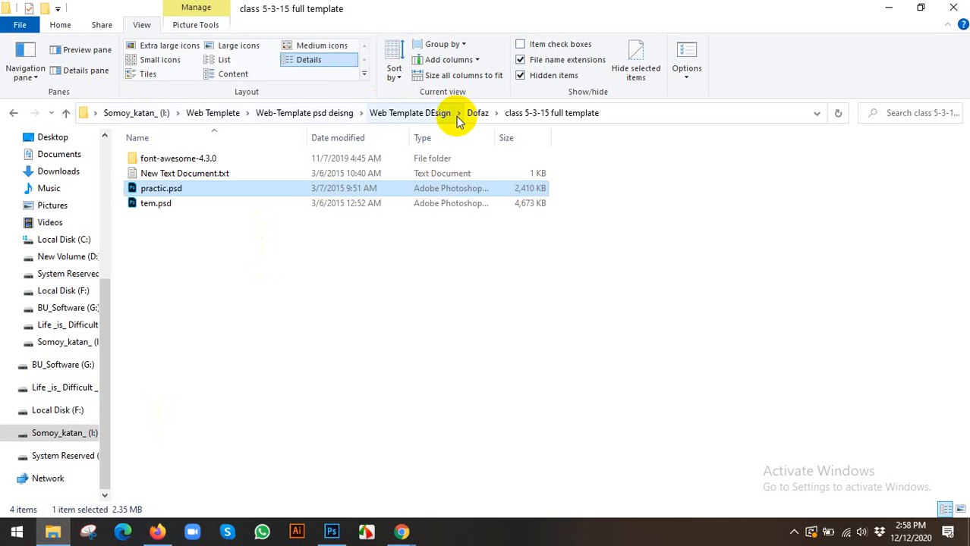
{"action": "left_click", "coordinate": [438, 112]}
{"action": "left_click", "coordinate": [288, 121]}
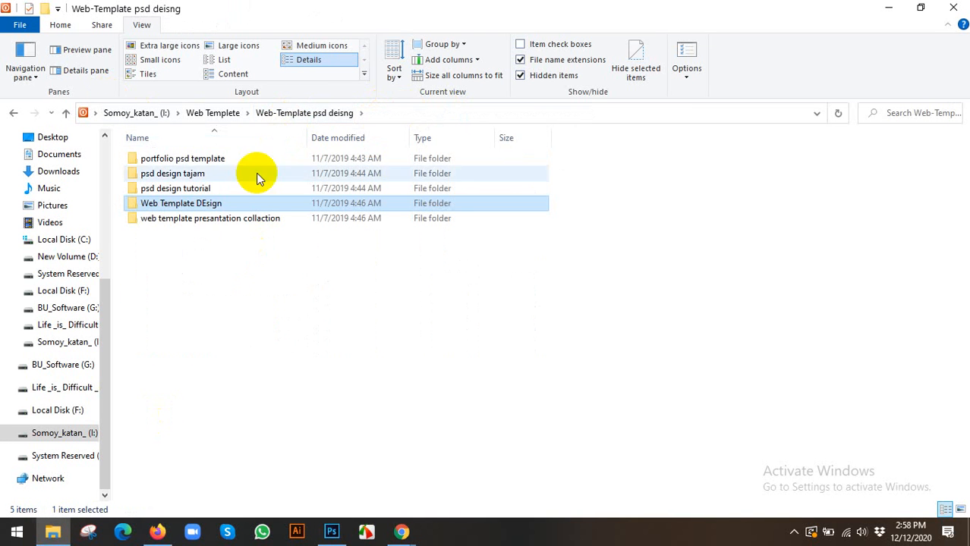
{"action": "left_click", "coordinate": [221, 112]}
{"action": "left_click", "coordinate": [383, 216]}
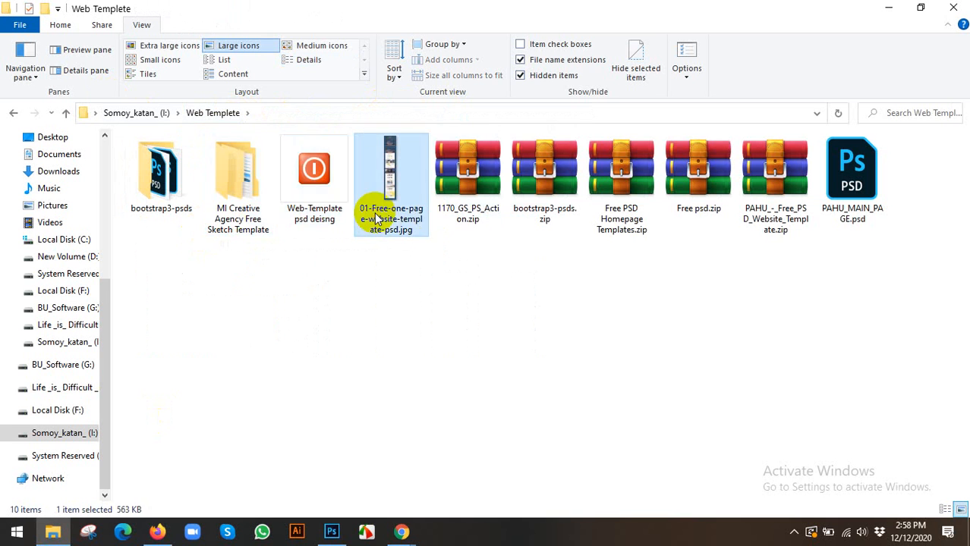
Look through the MI Creative Agency Free Sketch Template folder, then return to Web Templete and select the bootstrap3-psds folder.
{"action": "left_click", "coordinate": [250, 214]}
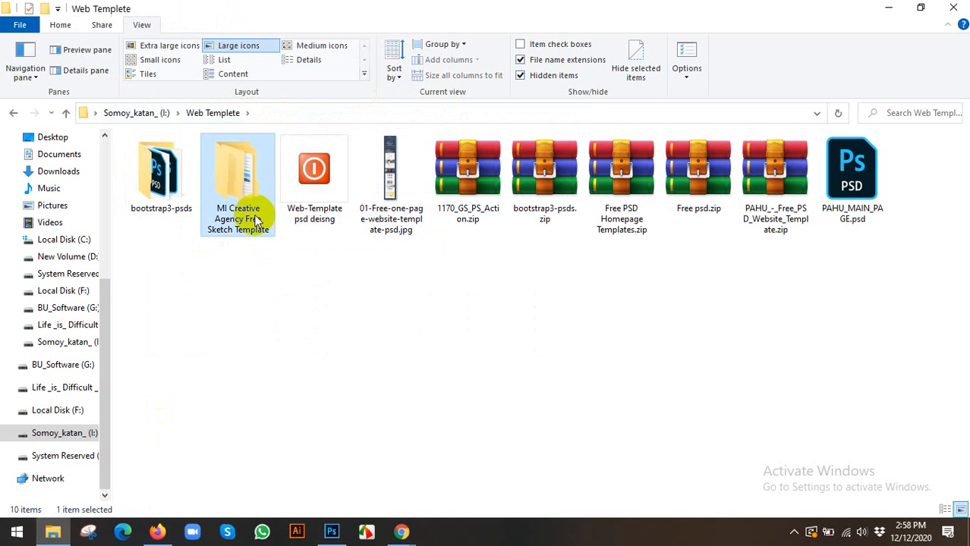
{"action": "double_click", "coordinate": [216, 195]}
{"action": "double_click", "coordinate": [144, 174]}
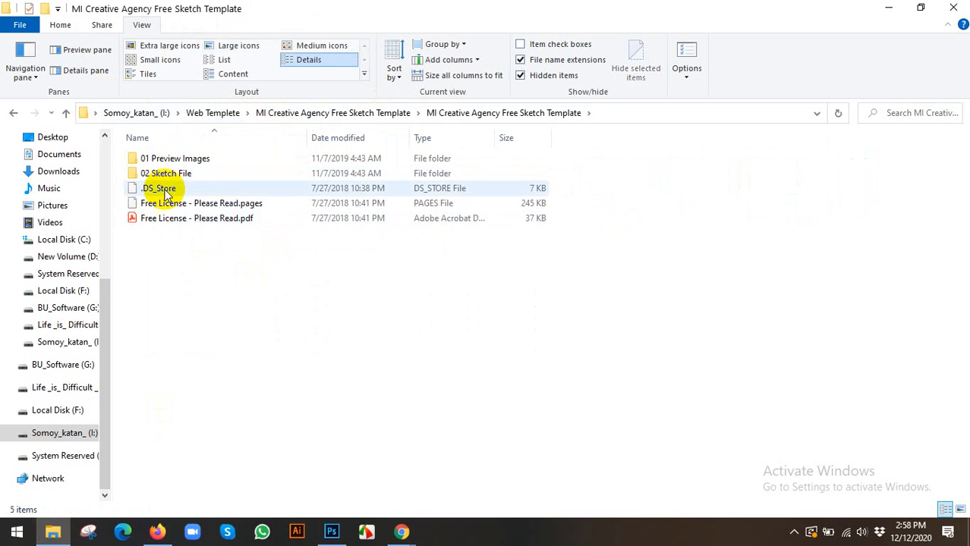
{"action": "left_click", "coordinate": [149, 205]}
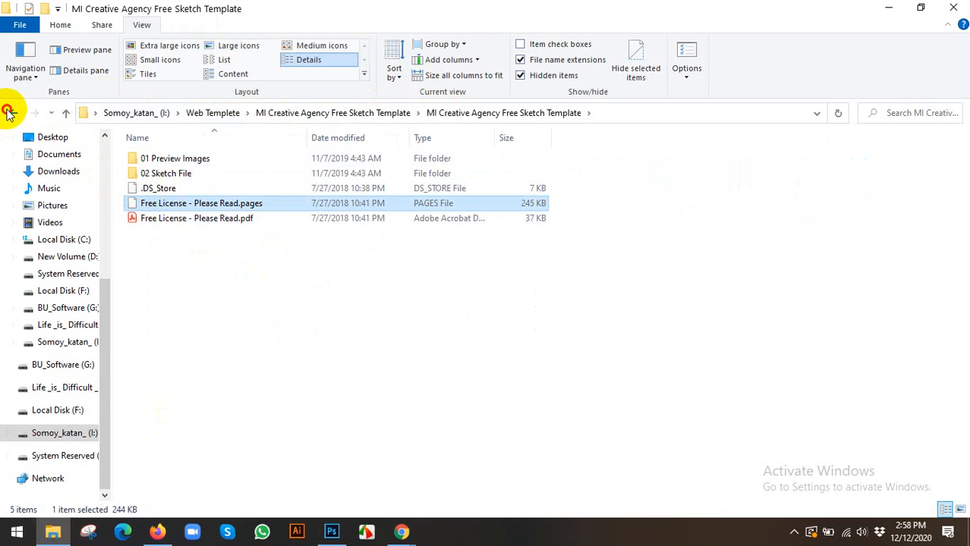
{"action": "left_click", "coordinate": [9, 112]}
{"action": "left_click", "coordinate": [9, 112]}
{"action": "left_click", "coordinate": [174, 209]}
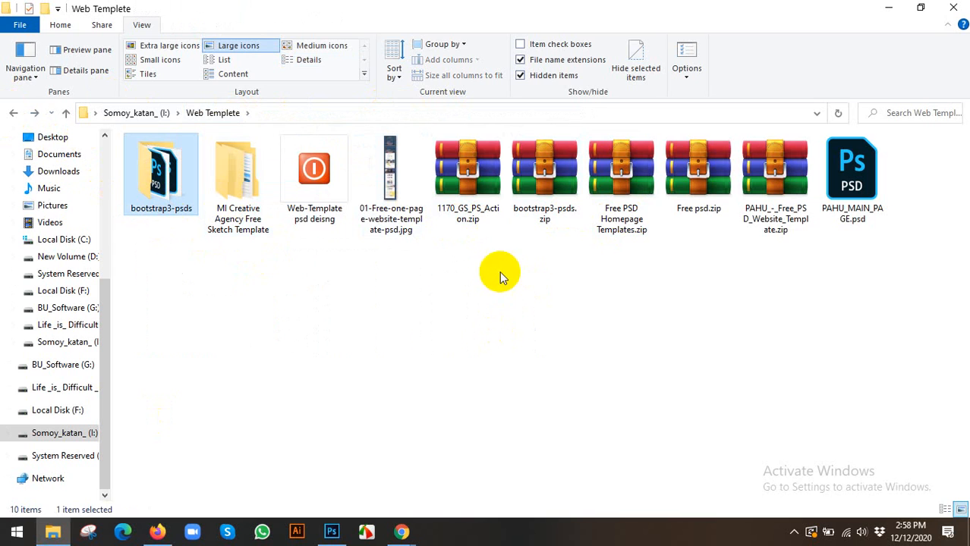
Switch to Photoshop and show the guides in the tajem_master.psd document.
{"action": "left_click", "coordinate": [332, 531]}
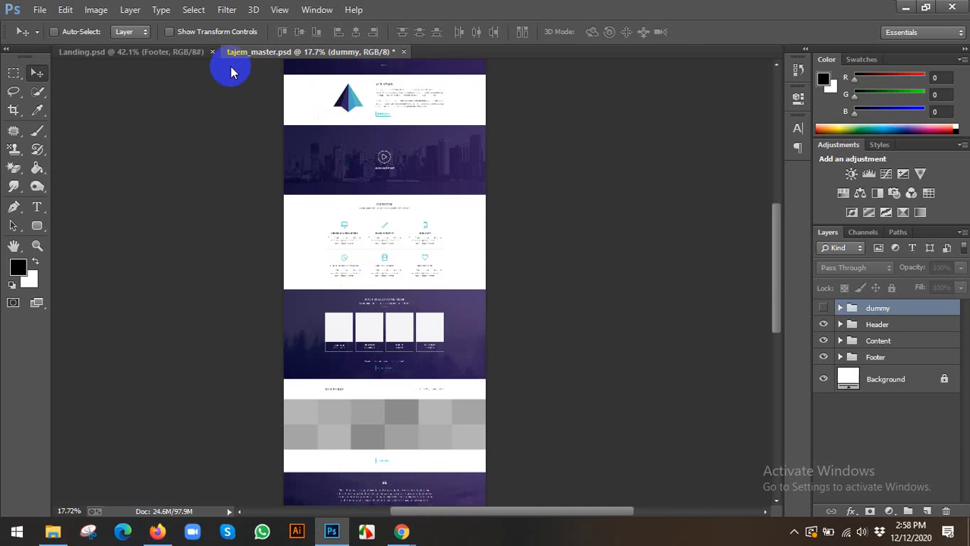
{"action": "left_click", "coordinate": [162, 50]}
{"action": "left_click", "coordinate": [303, 53]}
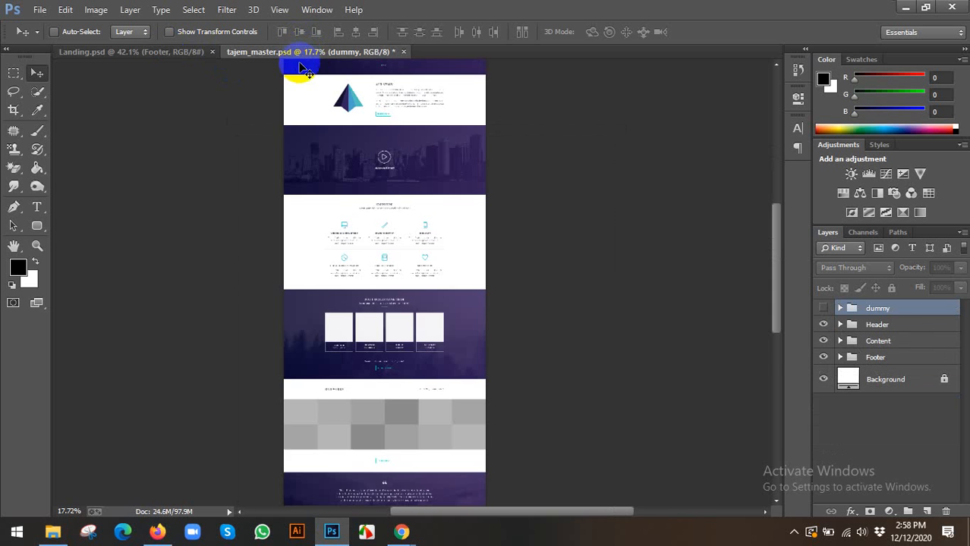
{"action": "scroll", "coordinate": [325, 165], "scroll_direction": "up", "scroll_amount": 2}
{"action": "scroll", "coordinate": [311, 129], "scroll_direction": "down", "scroll_amount": 1}
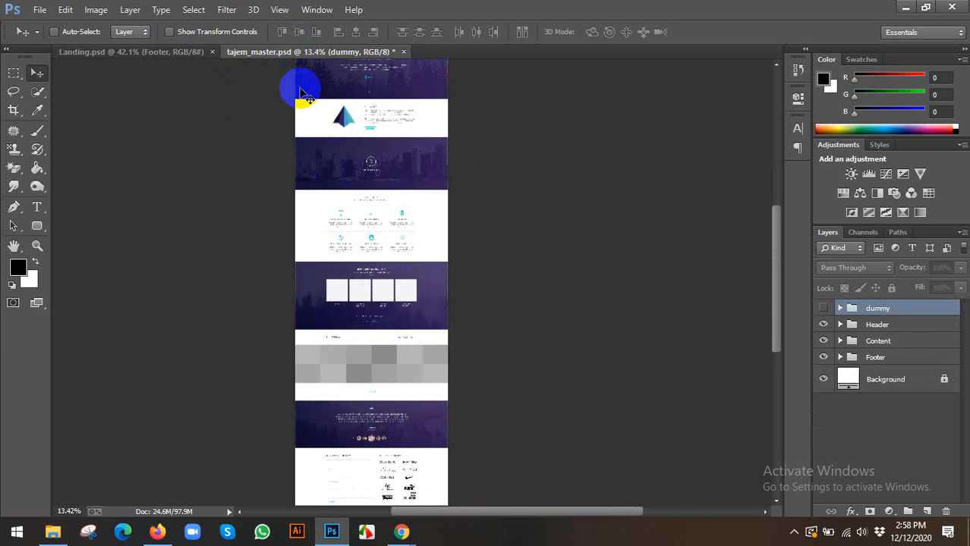
{"action": "key", "text": "ctrl+semicolon"}
Examine how the logo, navigation links and hero text of tajem_master.psd line up with the column guides.
{"action": "scroll", "coordinate": [427, 125], "scroll_direction": "up", "scroll_amount": 3}
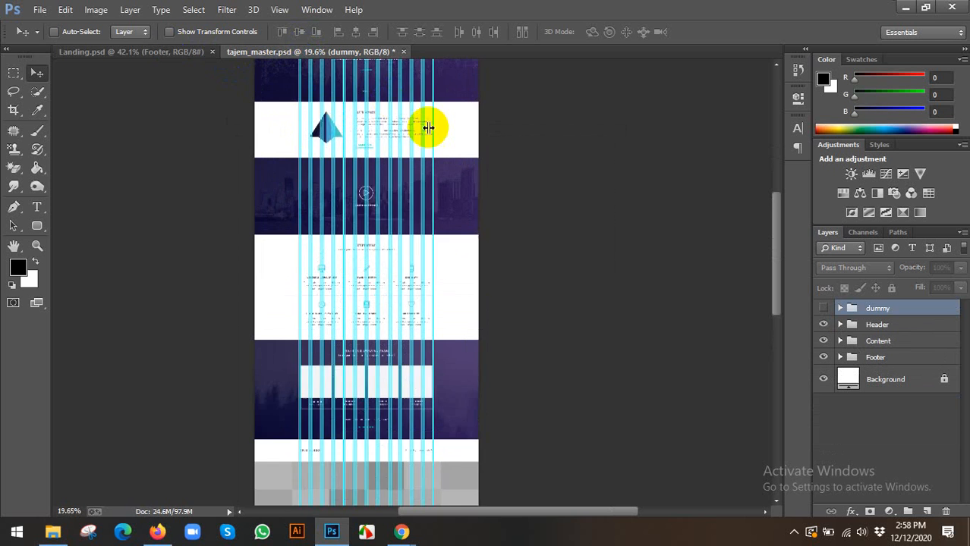
{"action": "scroll", "coordinate": [444, 144], "scroll_direction": "up", "scroll_amount": 1}
{"action": "scroll", "coordinate": [543, 260], "scroll_direction": "up", "scroll_amount": 5}
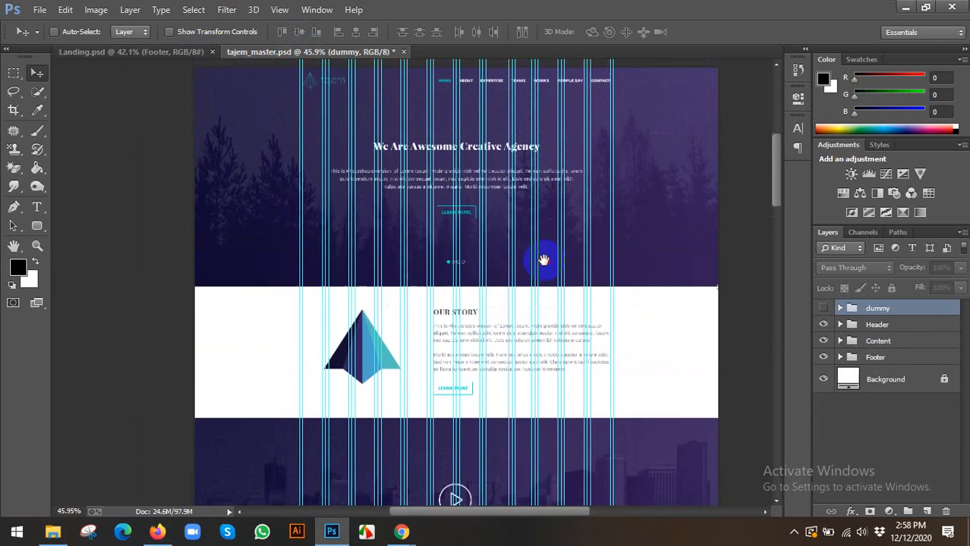
{"action": "scroll", "coordinate": [524, 302], "scroll_direction": "up", "scroll_amount": 3}
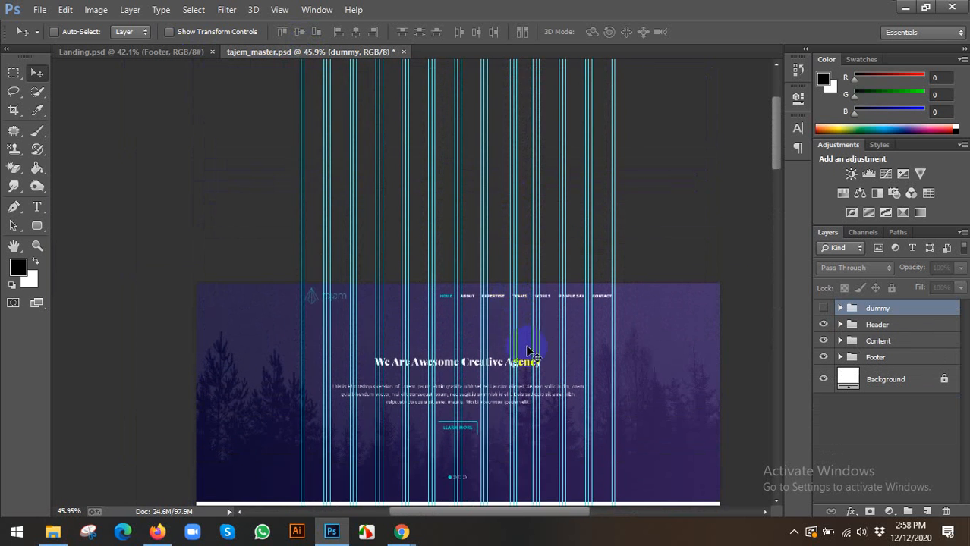
{"action": "scroll", "coordinate": [529, 350], "scroll_direction": "up", "scroll_amount": 1}
{"action": "left_click_drag", "start_coordinate": [526, 351], "coordinate": [471, 196]}
{"action": "scroll", "coordinate": [465, 183], "scroll_direction": "up", "scroll_amount": 2}
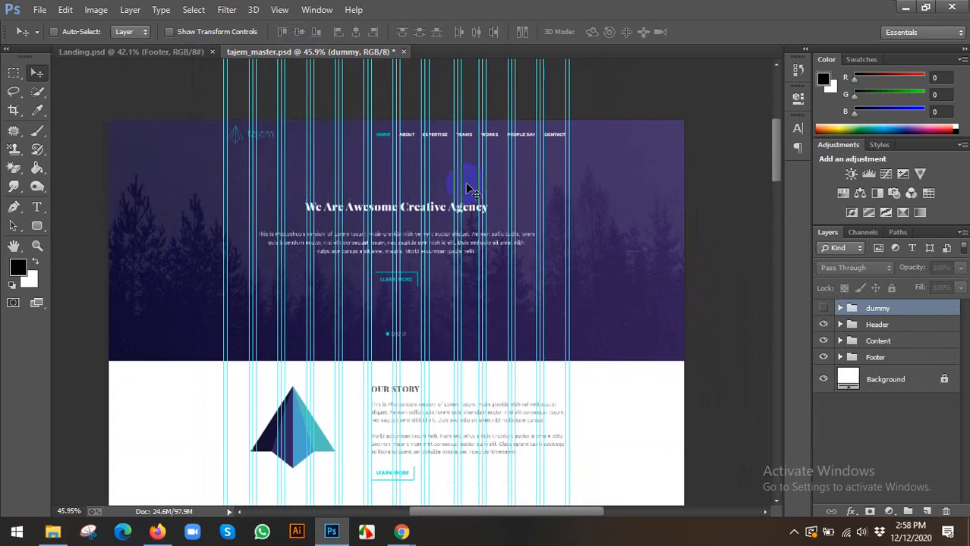
{"action": "left_click_drag", "start_coordinate": [529, 159], "coordinate": [545, 232]}
{"action": "scroll", "coordinate": [296, 258], "scroll_direction": "down", "scroll_amount": 2}
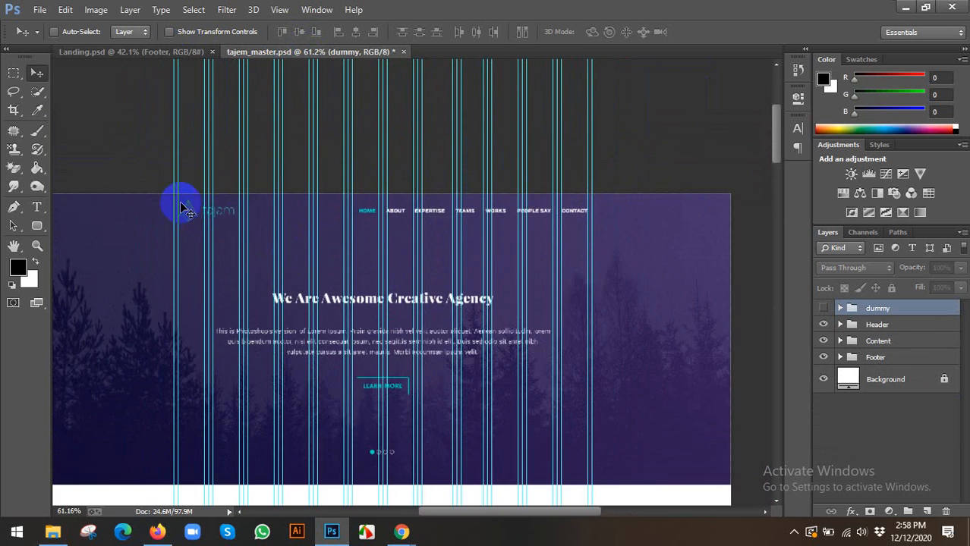
{"action": "scroll", "coordinate": [176, 194], "scroll_direction": "up", "scroll_amount": 1}
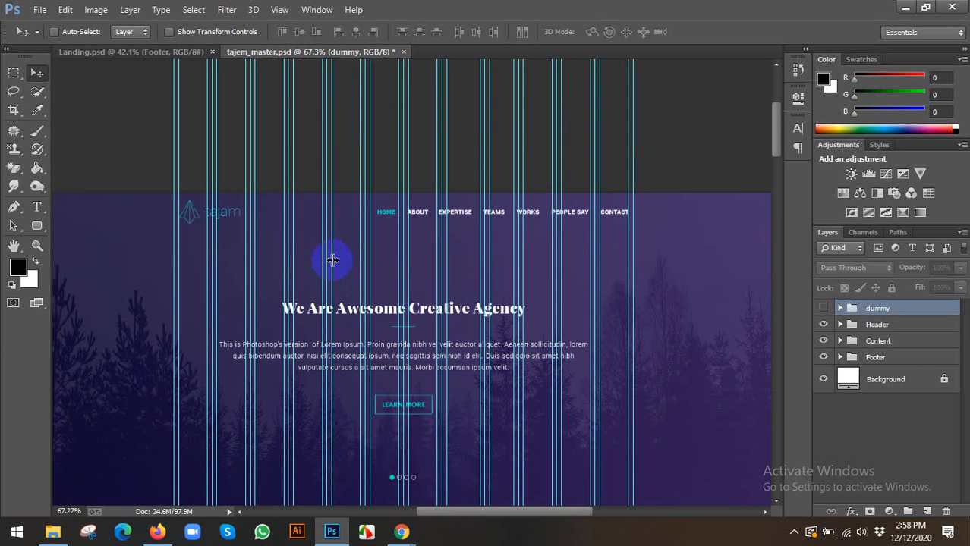
{"action": "scroll", "coordinate": [167, 157], "scroll_direction": "up", "scroll_amount": 1}
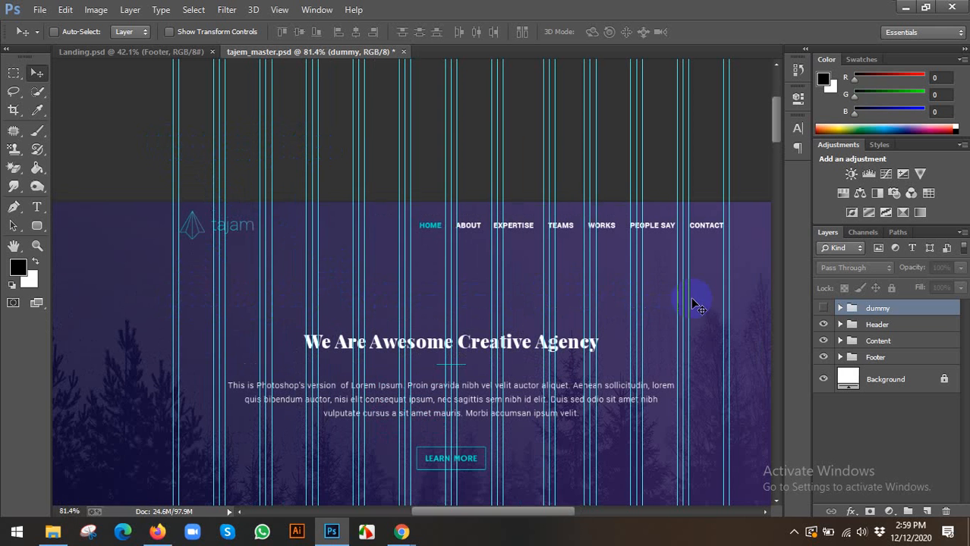
{"action": "scroll", "coordinate": [691, 294], "scroll_direction": "down", "scroll_amount": 3}
{"action": "scroll", "coordinate": [650, 286], "scroll_direction": "up", "scroll_amount": 4}
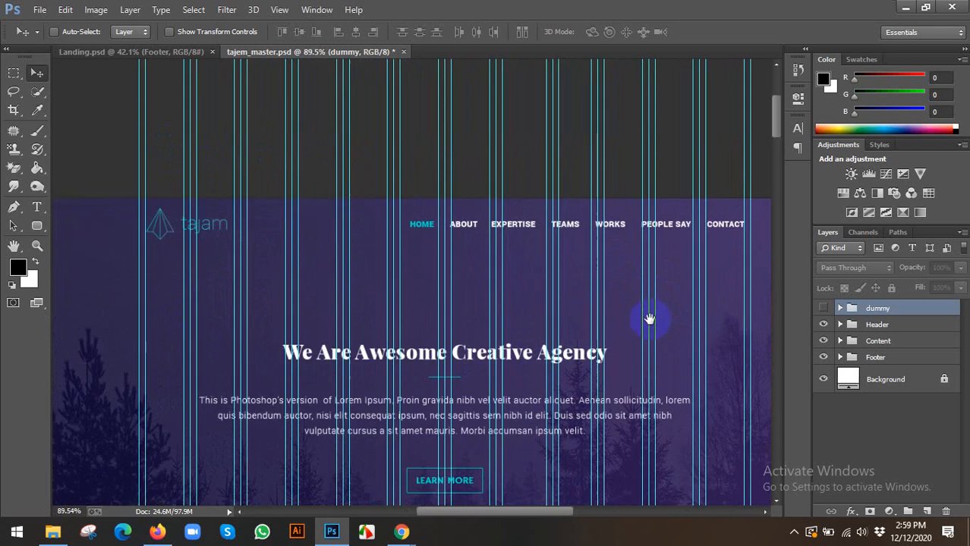
{"action": "left_click_drag", "start_coordinate": [650, 318], "coordinate": [620, 294]}
{"action": "scroll", "coordinate": [619, 293], "scroll_direction": "down", "scroll_amount": 3}
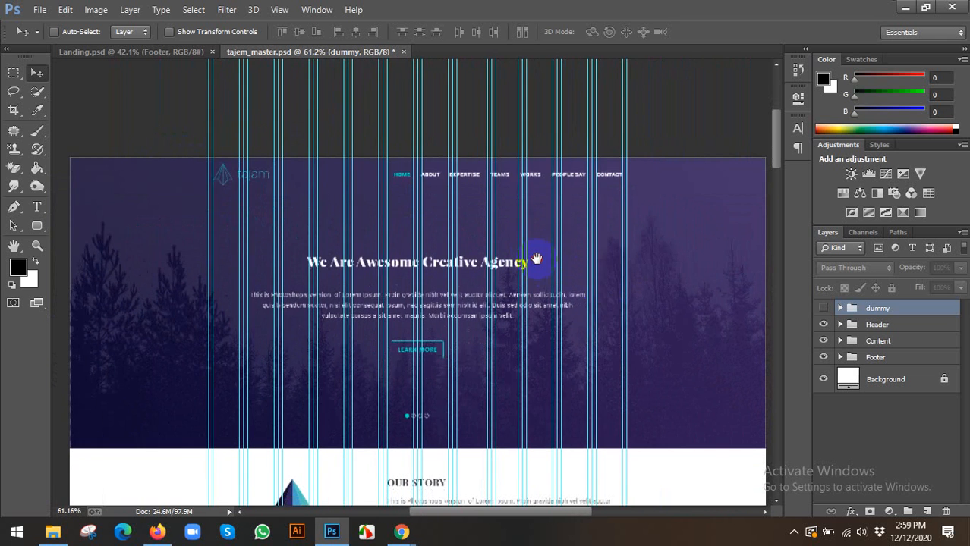
{"action": "scroll", "coordinate": [536, 258], "scroll_direction": "down", "scroll_amount": 2}
{"action": "scroll", "coordinate": [530, 277], "scroll_direction": "up", "scroll_amount": 3}
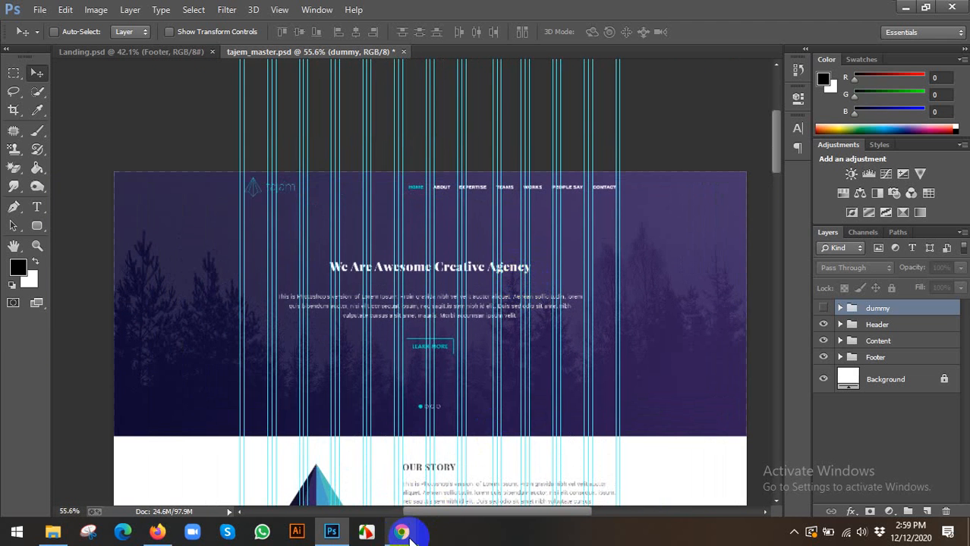
Switch to Chrome and browse the template listings on ThemeForest's PSD Templates page, from the category header to the Top rated section.
{"action": "mouse_move", "coordinate": [402, 532]}
{"action": "left_click", "coordinate": [325, 472]}
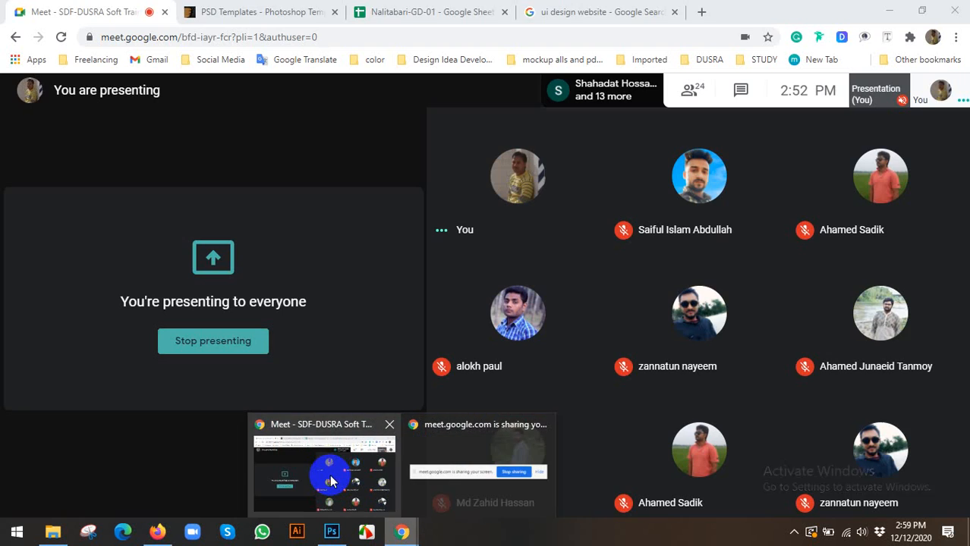
{"action": "left_click", "coordinate": [210, 10]}
{"action": "scroll", "coordinate": [410, 182], "scroll_direction": "up", "scroll_amount": 4}
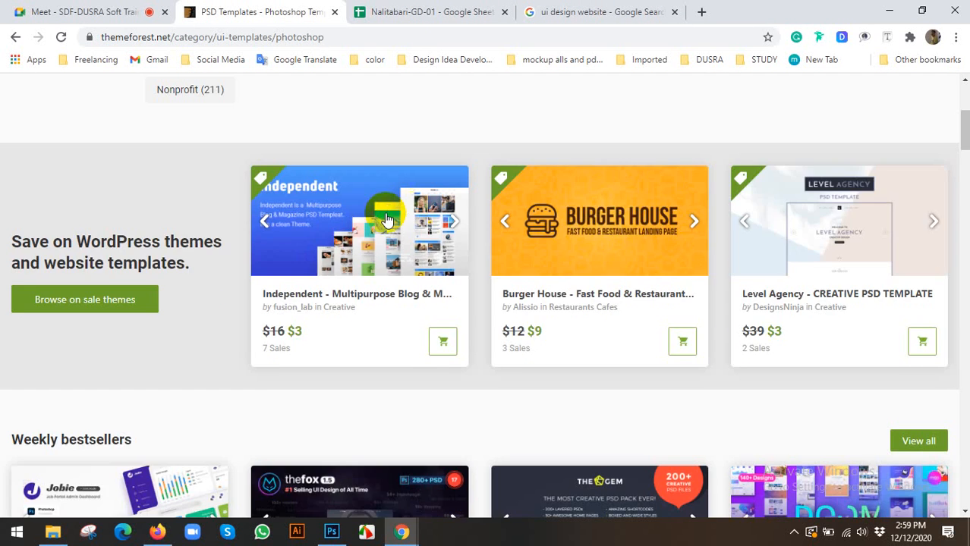
{"action": "scroll", "coordinate": [387, 216], "scroll_direction": "up", "scroll_amount": 4}
{"action": "scroll", "coordinate": [400, 195], "scroll_direction": "down", "scroll_amount": 1}
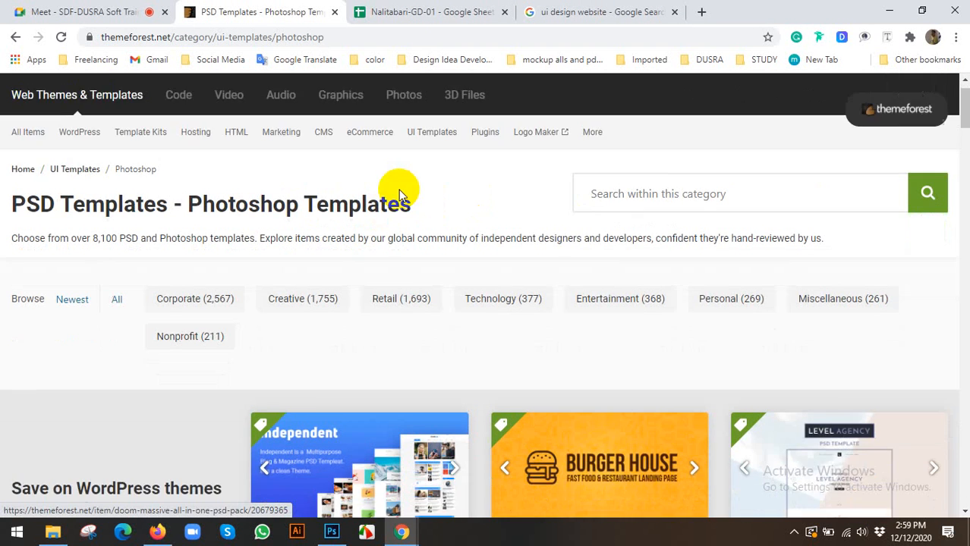
{"action": "scroll", "coordinate": [400, 194], "scroll_direction": "down", "scroll_amount": 9}
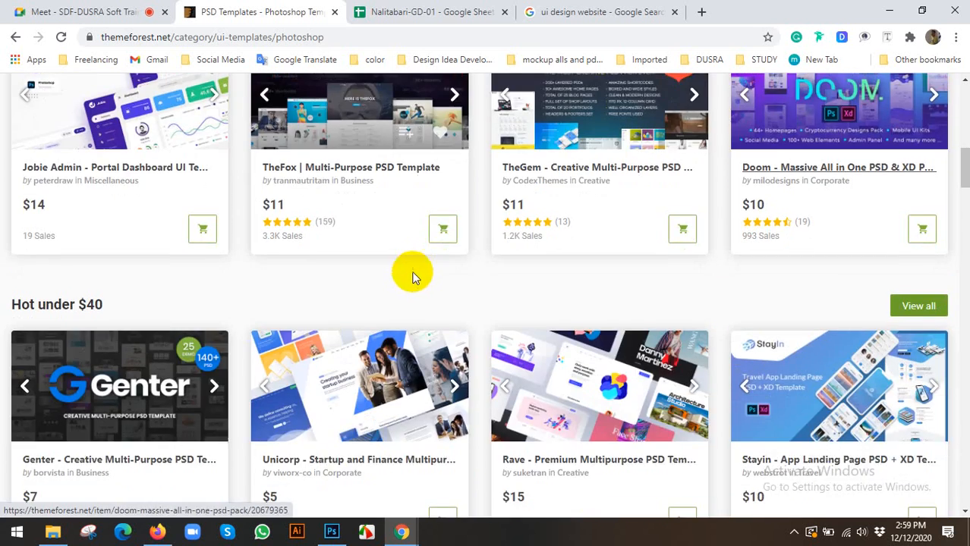
{"action": "scroll", "coordinate": [412, 277], "scroll_direction": "down", "scroll_amount": 13}
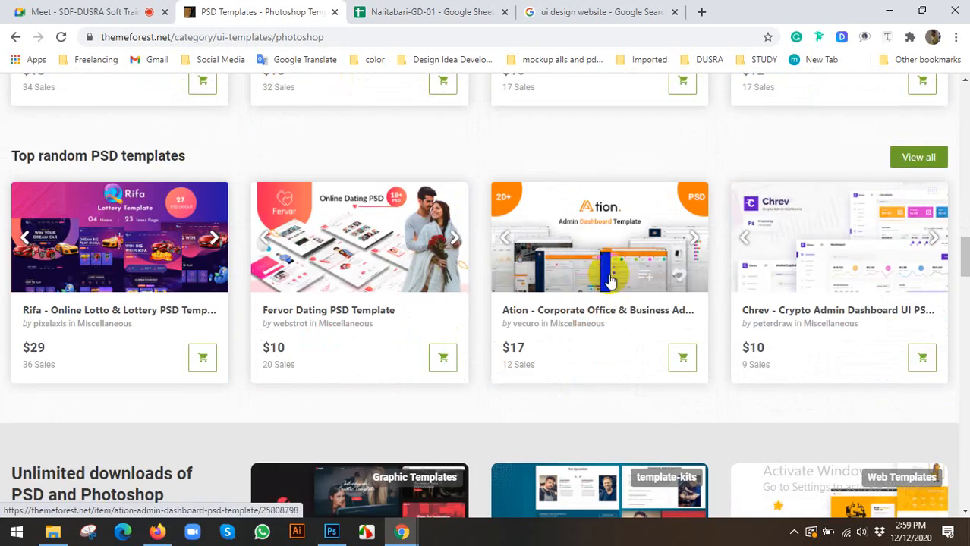
{"action": "scroll", "coordinate": [609, 279], "scroll_direction": "down", "scroll_amount": 6}
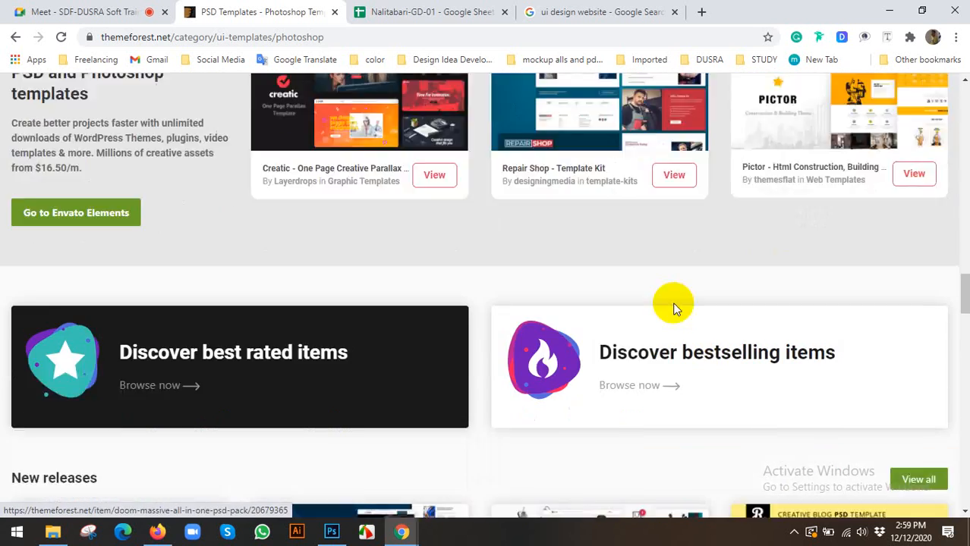
{"action": "scroll", "coordinate": [675, 308], "scroll_direction": "down", "scroll_amount": 2}
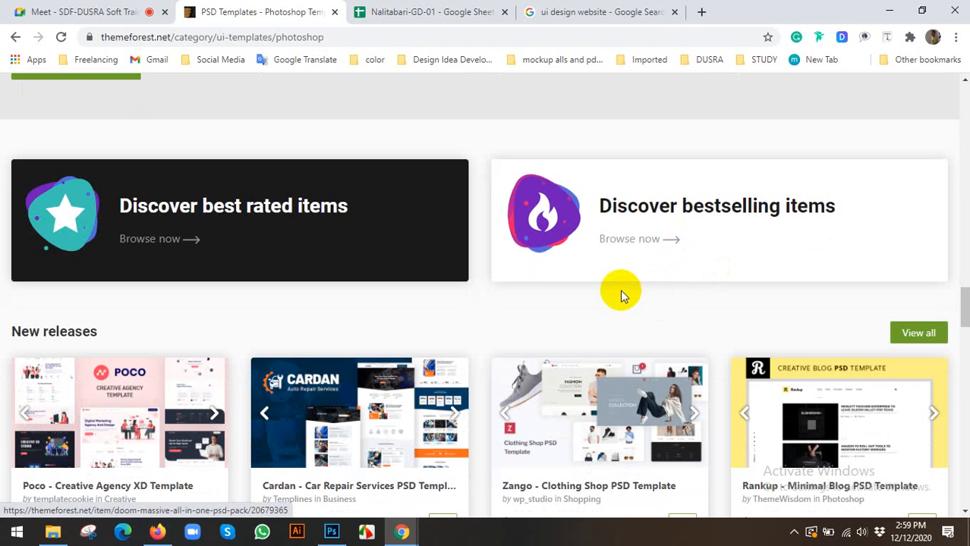
{"action": "scroll", "coordinate": [621, 296], "scroll_direction": "down", "scroll_amount": 7}
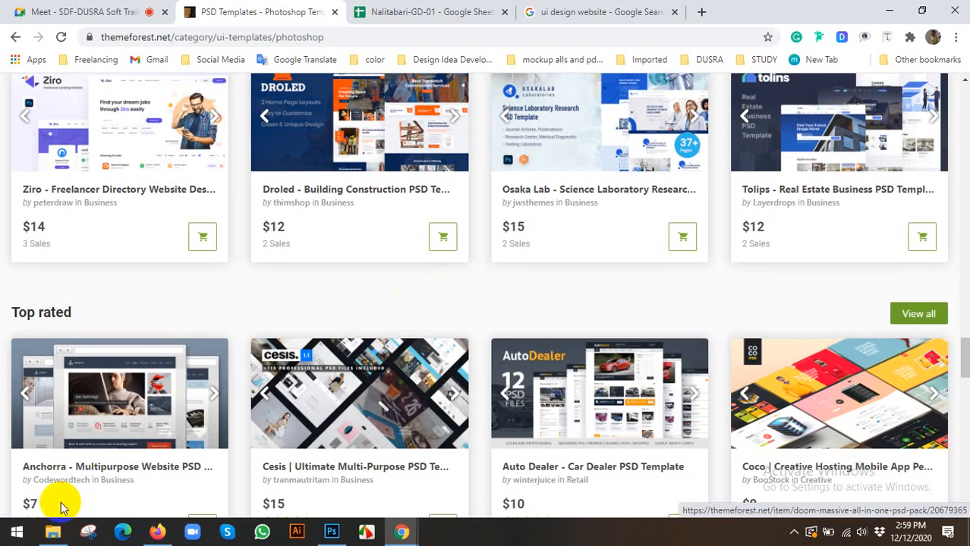
Switch to File Explorer, open the bootstrap3-psds folder, show its contents as large icons and select bootstrap3-1170.psd.
{"action": "left_click", "coordinate": [52, 532]}
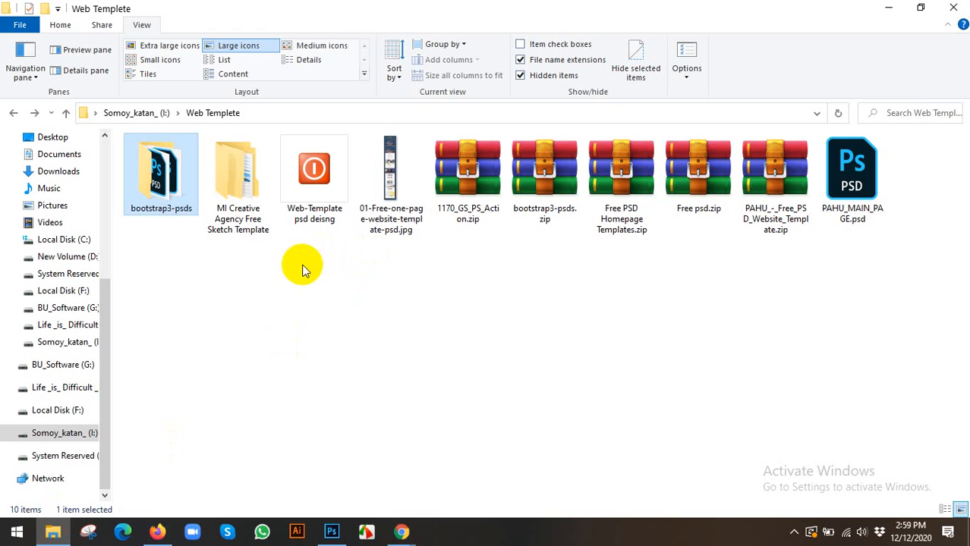
{"action": "double_click", "coordinate": [156, 183]}
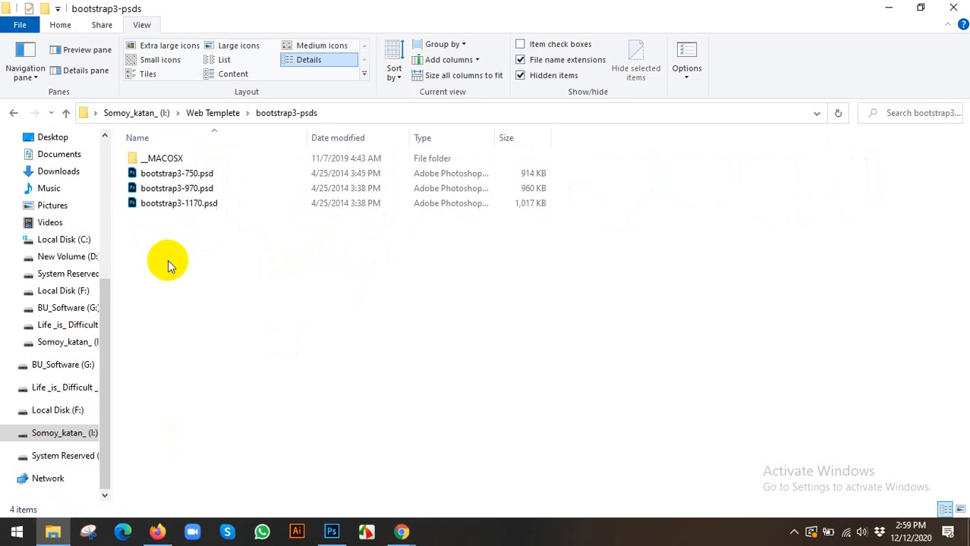
{"action": "left_click", "coordinate": [220, 50]}
{"action": "left_click", "coordinate": [228, 207]}
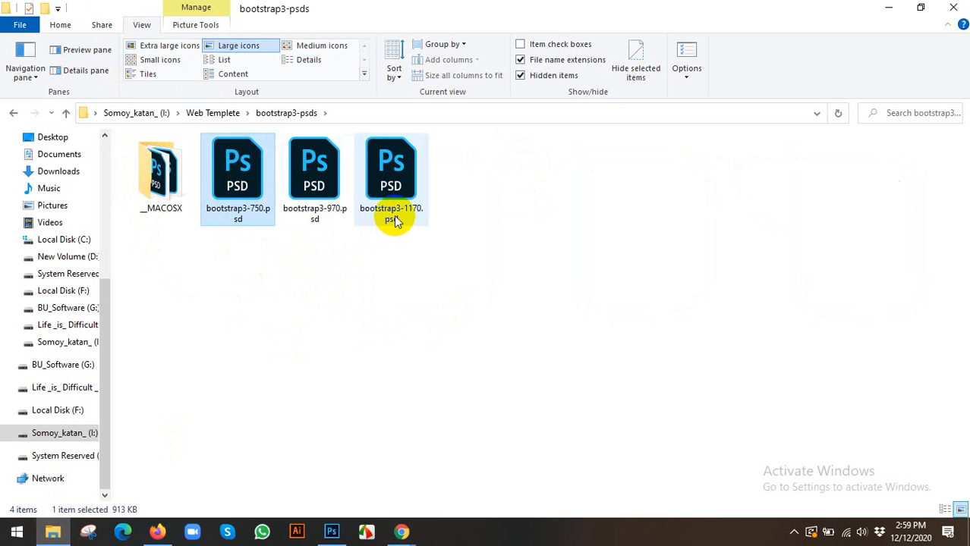
{"action": "left_click", "coordinate": [393, 218]}
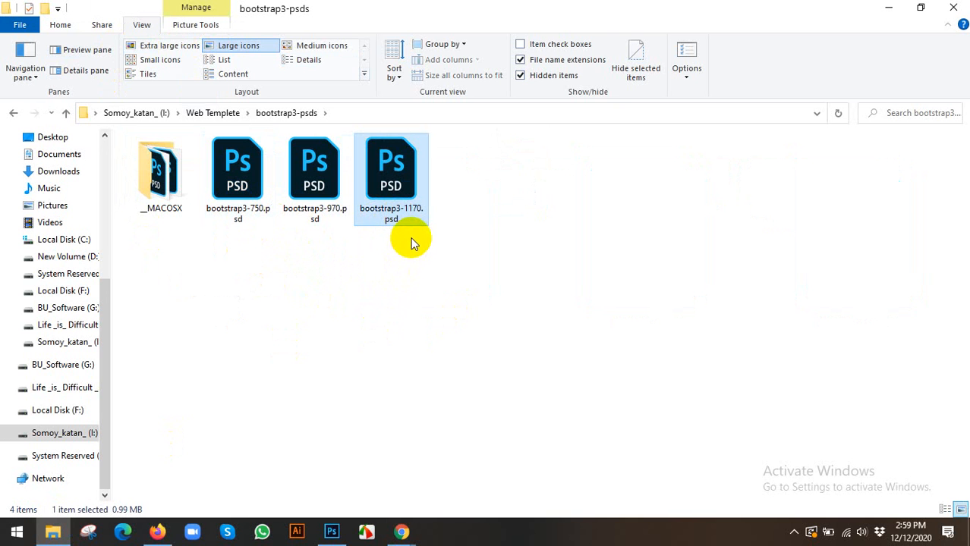
Switch to Photoshop and marquee-select the header strip of tajem_master.psd between the outermost column guides.
{"action": "left_click", "coordinate": [328, 530]}
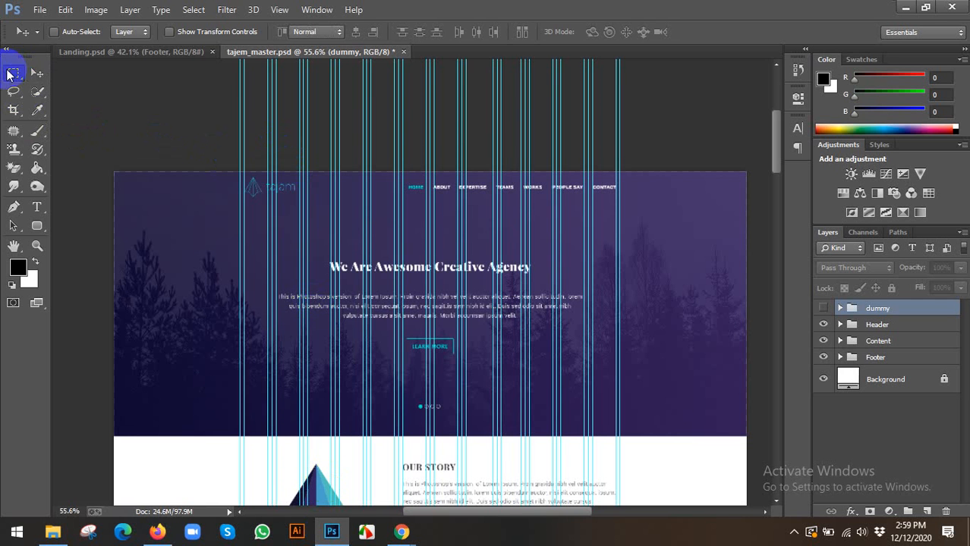
{"action": "left_click", "coordinate": [9, 73]}
{"action": "left_click_drag", "start_coordinate": [240, 170], "coordinate": [620, 248]}
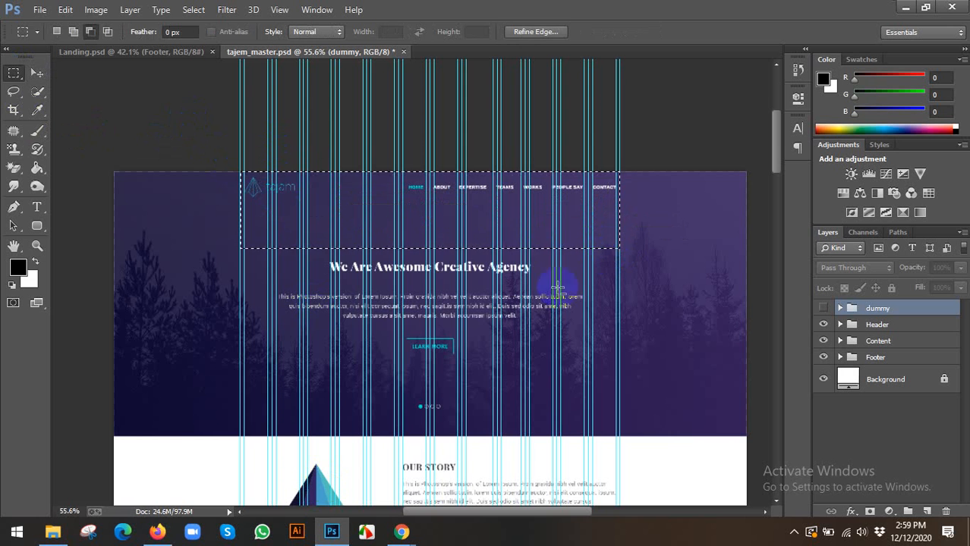
{"action": "scroll", "coordinate": [551, 247], "scroll_direction": "up", "scroll_amount": 2, "text": "alt"}
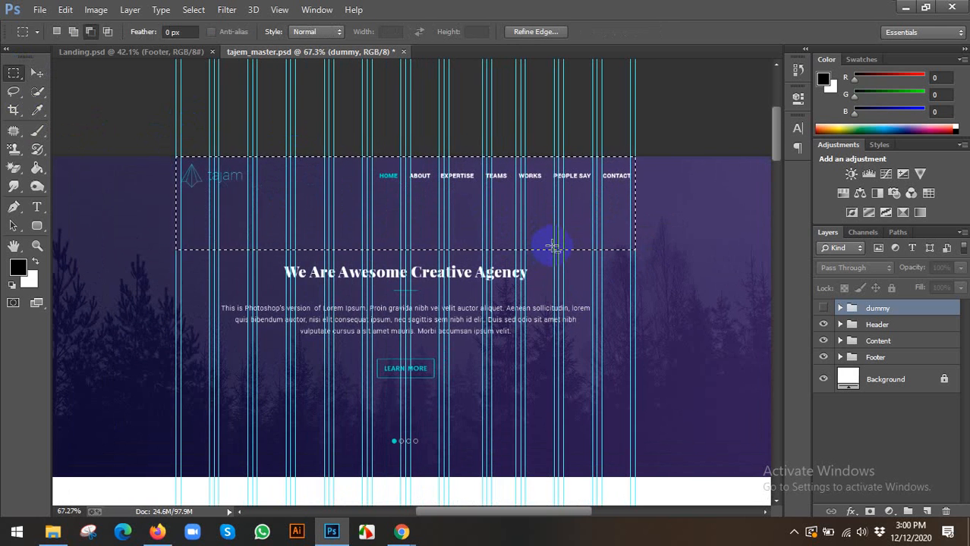
{"action": "scroll", "coordinate": [553, 244], "scroll_direction": "down", "scroll_amount": 2, "text": "alt"}
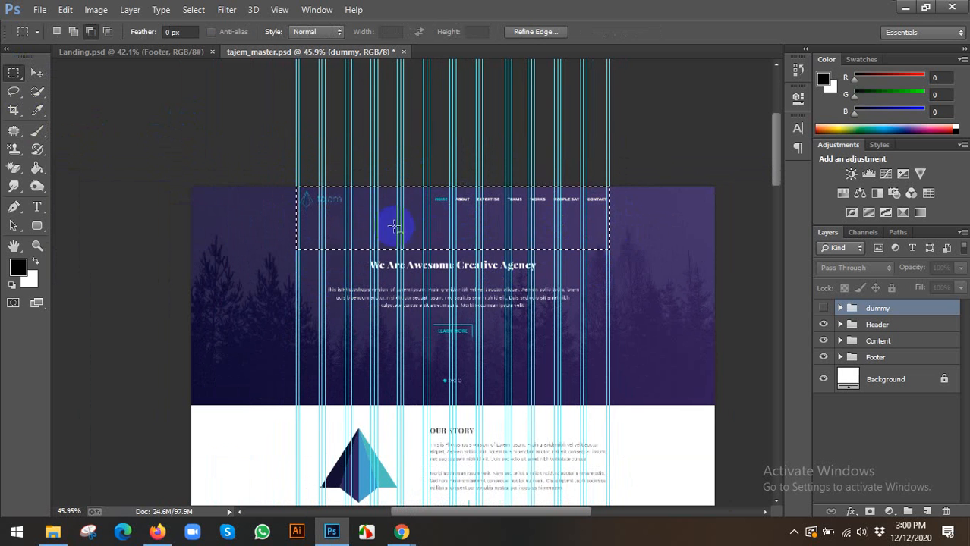
Switch to File Explorer and select bootstrap3-970.psd, leaving its file name unedited.
{"action": "left_click", "coordinate": [53, 532]}
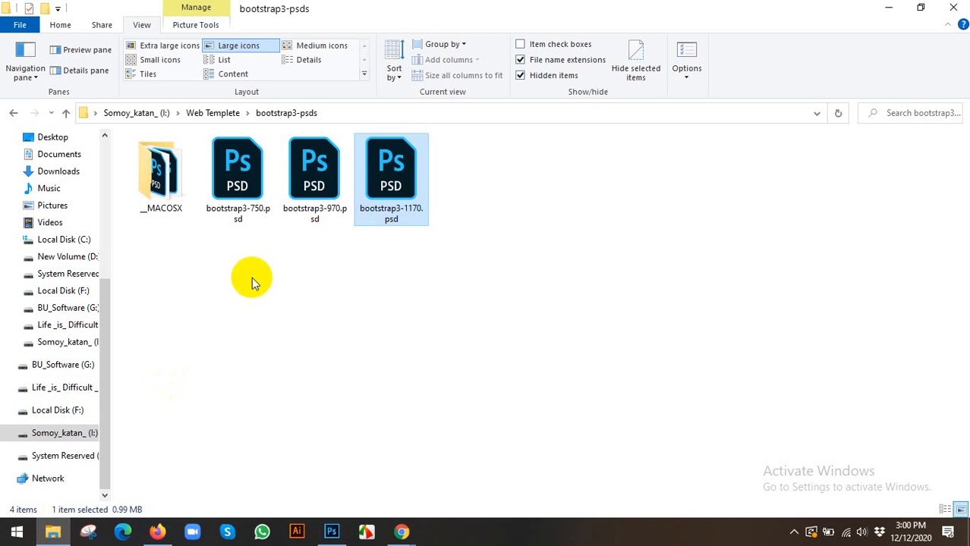
{"action": "left_click", "coordinate": [330, 161]}
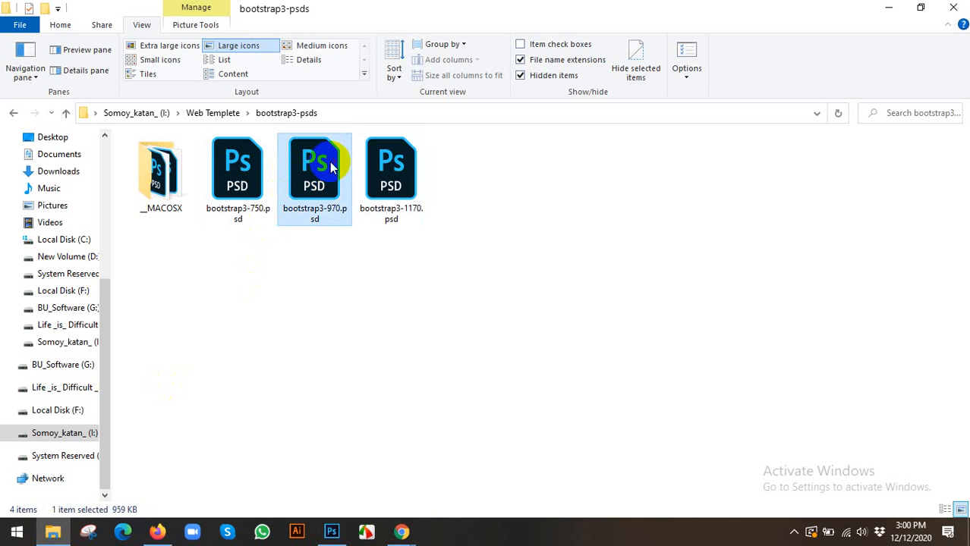
{"action": "left_click", "coordinate": [329, 218]}
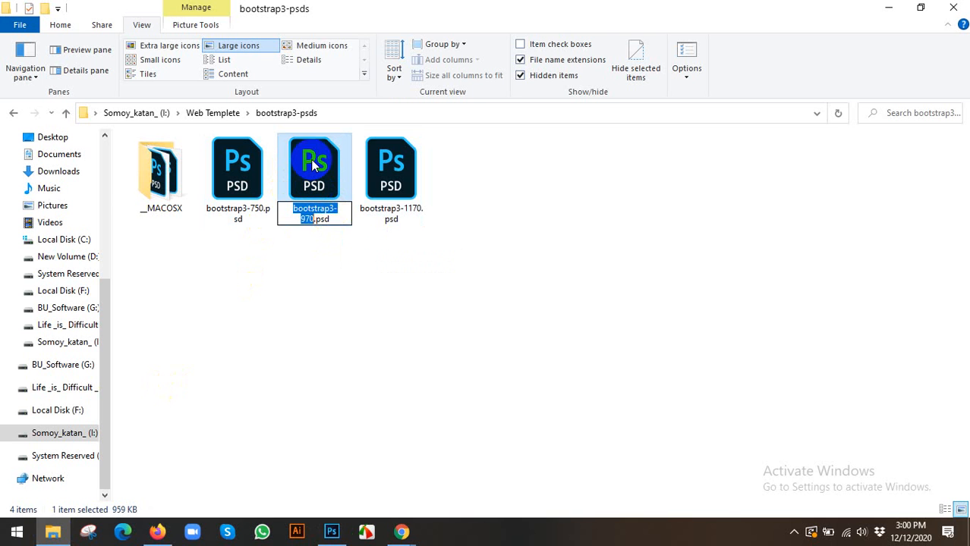
{"action": "key", "text": "Escape"}
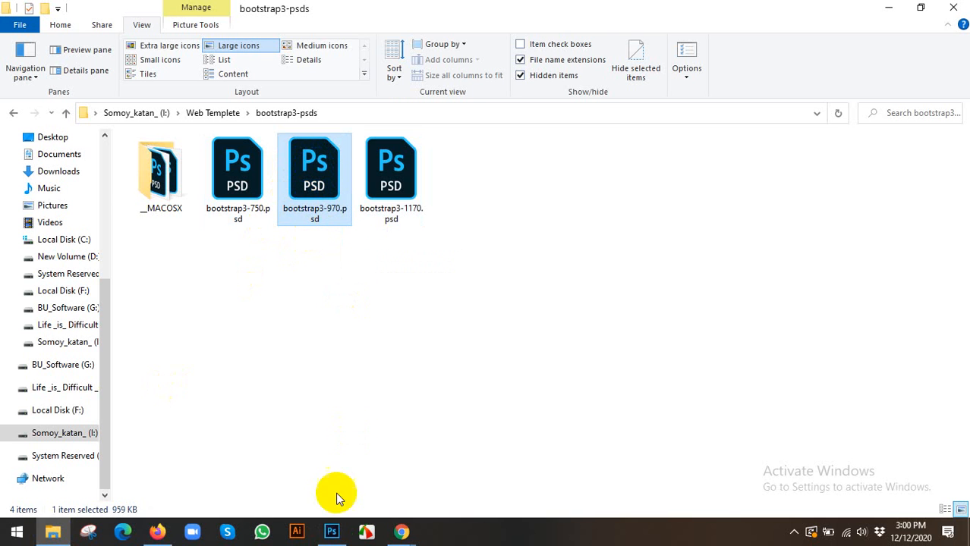
Switch to Photoshop and replace the header selection of tajem_master.psd with a new, narrower marquee set inside the outermost column guides.
{"action": "left_click", "coordinate": [329, 531]}
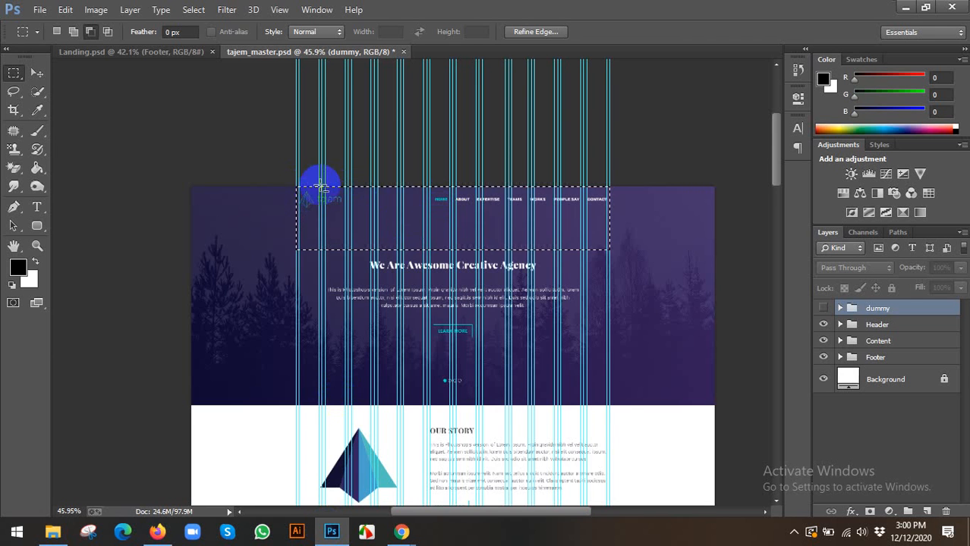
{"action": "left_click_drag", "start_coordinate": [320, 186], "coordinate": [581, 249]}
{"action": "left_click", "coordinate": [57, 31]}
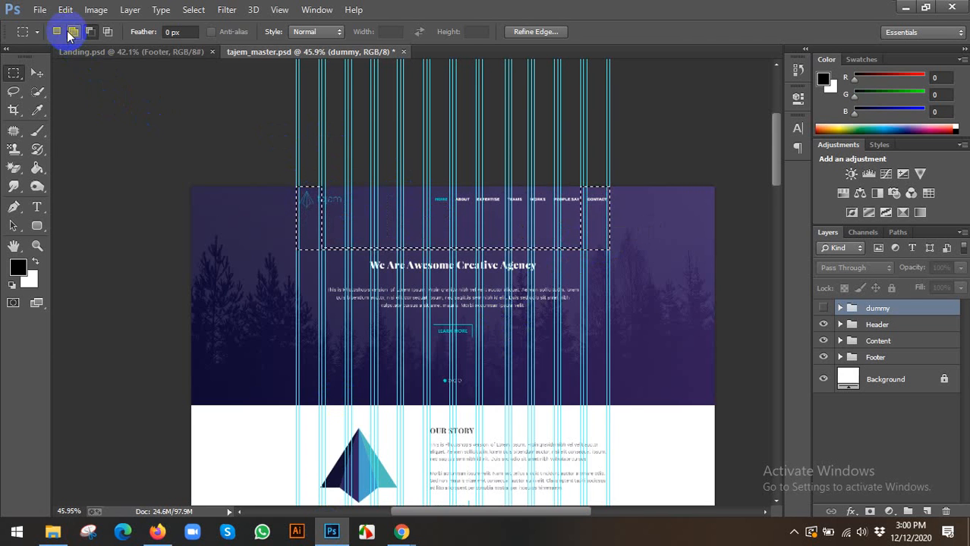
{"action": "left_click", "coordinate": [396, 189]}
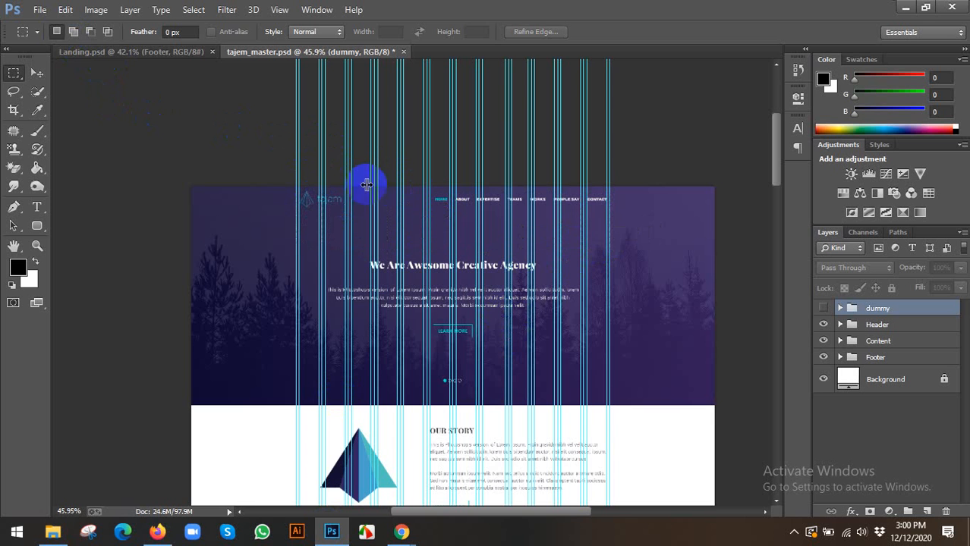
{"action": "left_click_drag", "start_coordinate": [340, 186], "coordinate": [589, 257]}
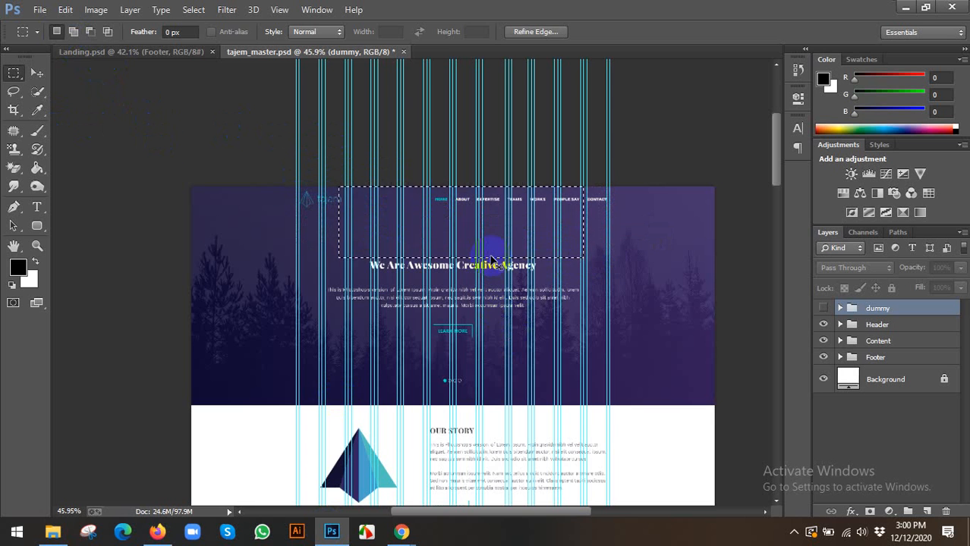
Switch to File Explorer and select the files bootstrap3-750.psd, bootstrap3-970.psd and bootstrap3-1170.psd together.
{"action": "left_click", "coordinate": [53, 532]}
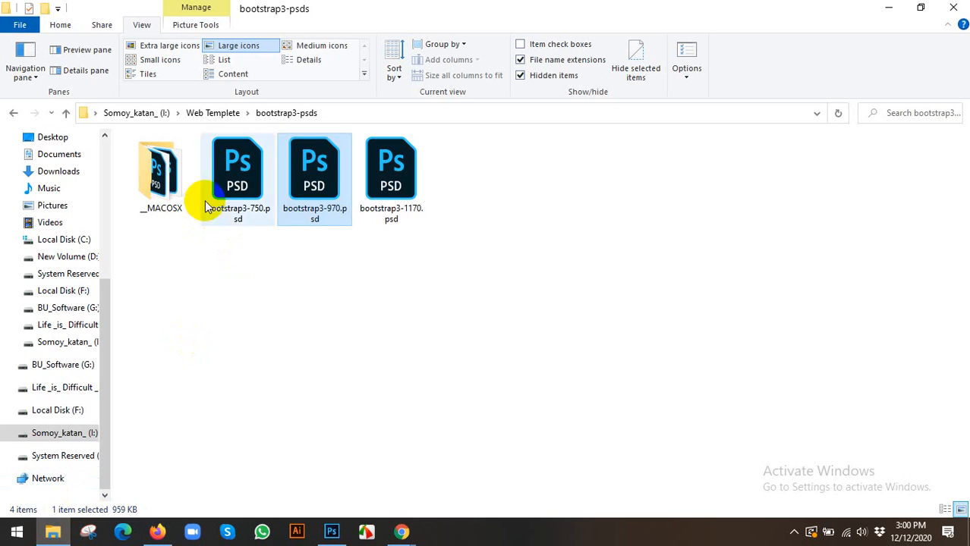
{"action": "left_click", "coordinate": [248, 190]}
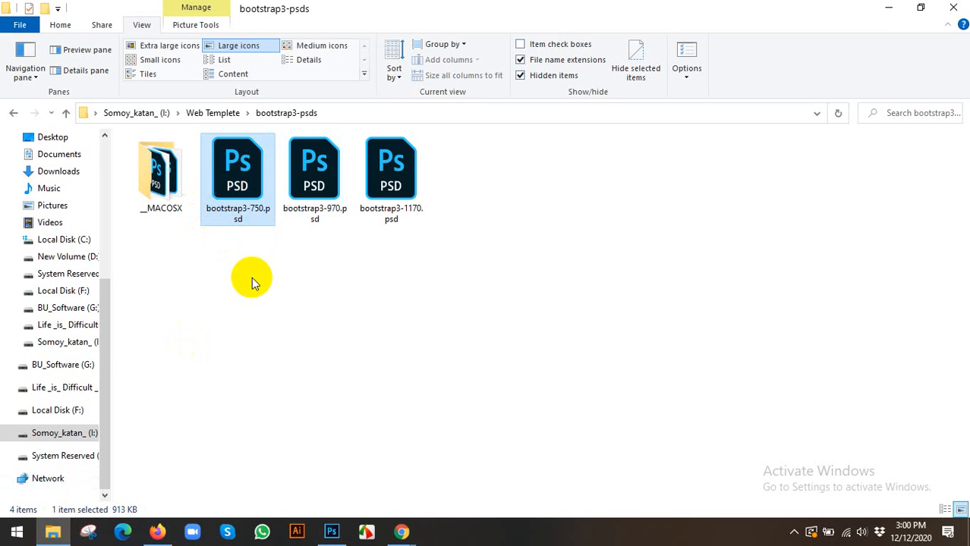
{"action": "left_click_drag", "start_coordinate": [253, 283], "coordinate": [423, 218]}
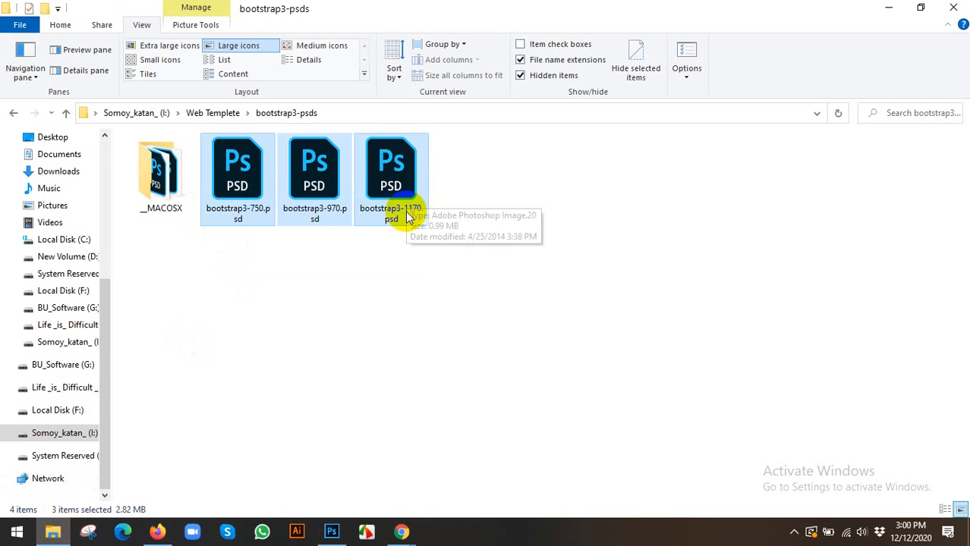
Switch to Chrome and browse ThemeForest's PSD template listings from Rising stars down to the Top selling section.
{"action": "left_click", "coordinate": [401, 532]}
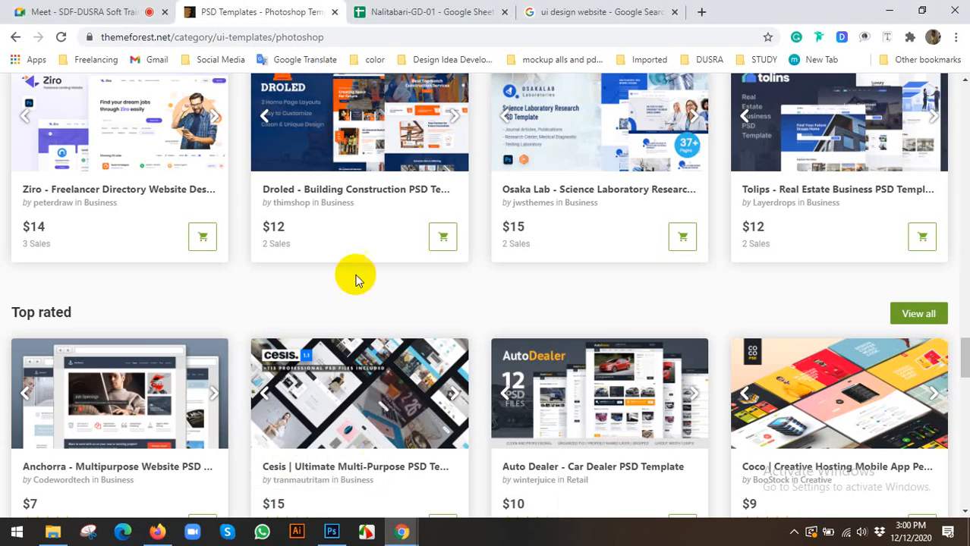
{"action": "scroll", "coordinate": [448, 243], "scroll_direction": "down", "scroll_amount": 3}
{"action": "scroll", "coordinate": [486, 266], "scroll_direction": "up", "scroll_amount": 5}
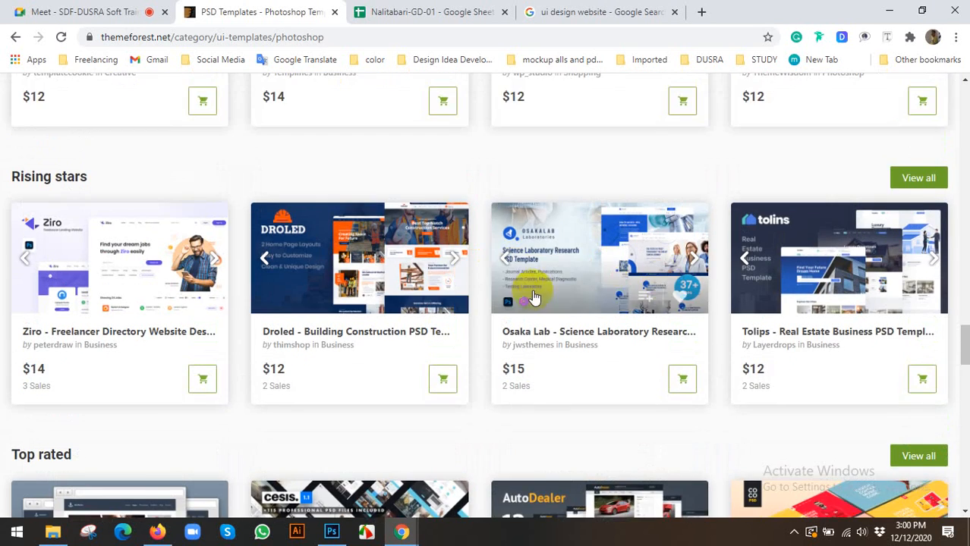
{"action": "scroll", "coordinate": [535, 286], "scroll_direction": "down", "scroll_amount": 2}
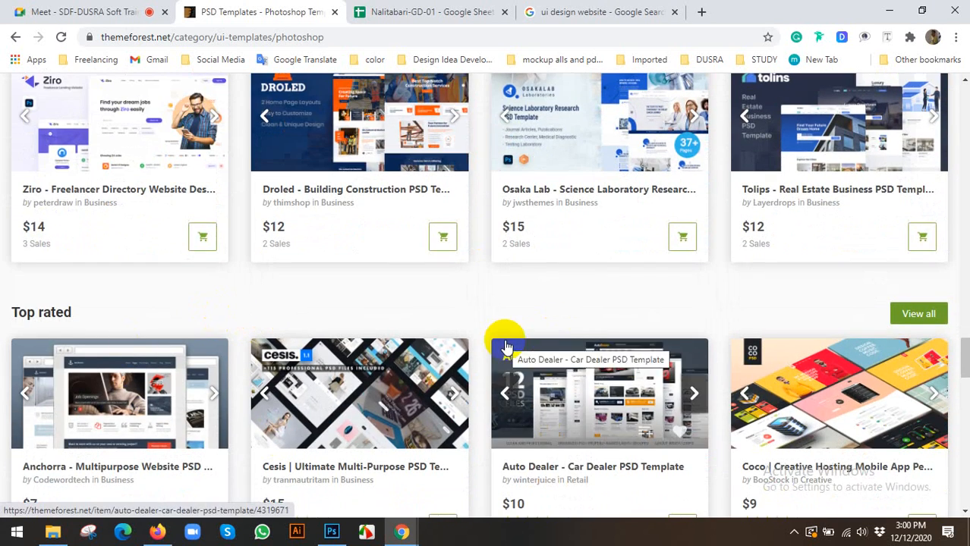
{"action": "scroll", "coordinate": [506, 346], "scroll_direction": "down", "scroll_amount": 3}
{"action": "scroll", "coordinate": [426, 334], "scroll_direction": "down", "scroll_amount": 3}
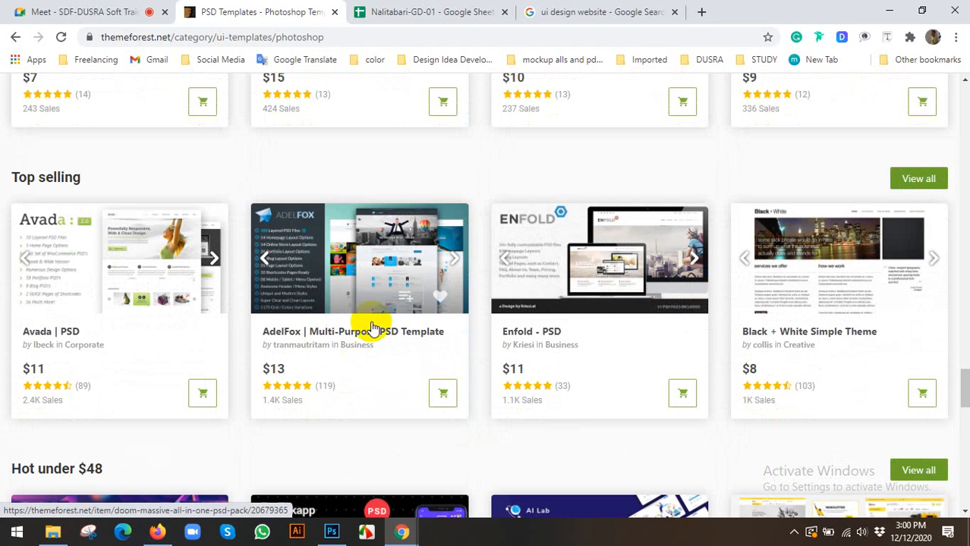
Switch to File Explorer and open the 750, 970 and 1170 Bootstrap PSD files together in Photoshop.
{"action": "left_click", "coordinate": [55, 533]}
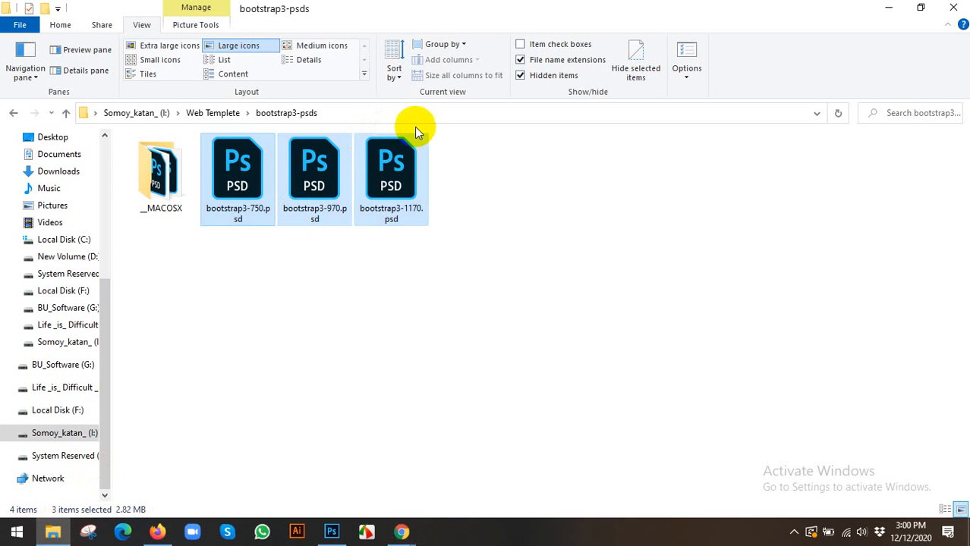
{"action": "left_click", "coordinate": [509, 203]}
{"action": "left_click_drag", "start_coordinate": [237, 237], "coordinate": [477, 174]}
{"action": "left_click_drag", "start_coordinate": [392, 211], "coordinate": [562, 12]}
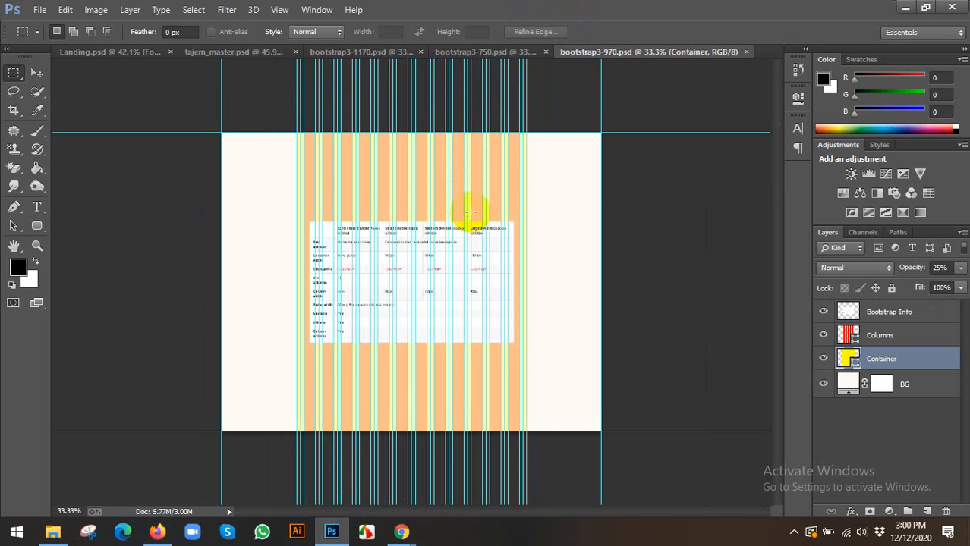
Examine the Bootstrap grid table in bootstrap3-970.psd and marquee a band across the container between the outermost column guides.
{"action": "left_click", "coordinate": [37, 73]}
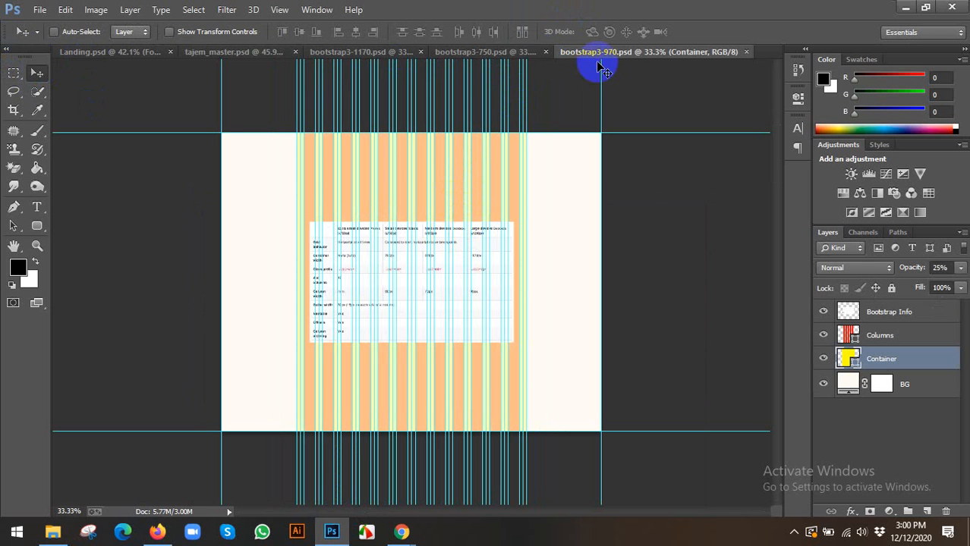
{"action": "scroll", "coordinate": [623, 64], "scroll_direction": "up", "scroll_amount": 5}
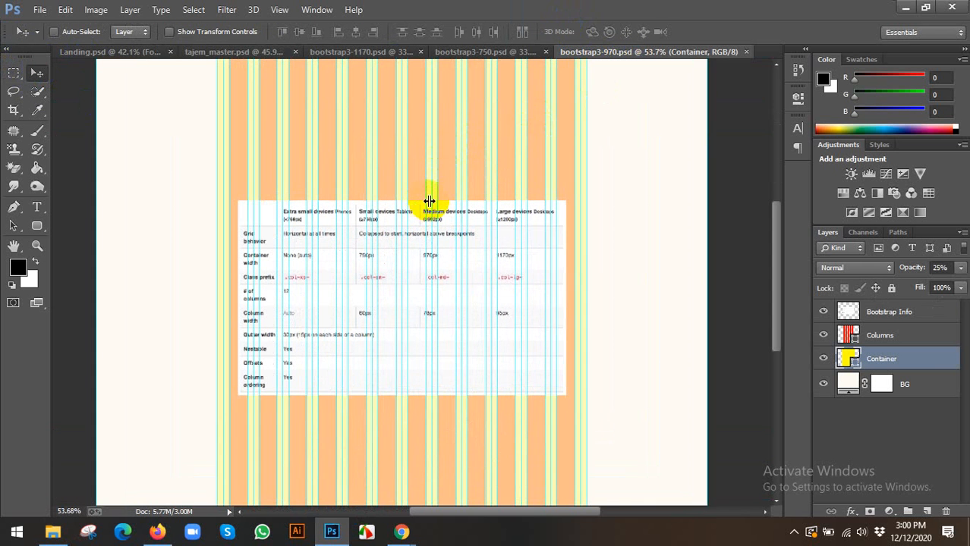
{"action": "scroll", "coordinate": [429, 202], "scroll_direction": "up", "scroll_amount": 1}
{"action": "scroll", "coordinate": [620, 243], "scroll_direction": "up", "scroll_amount": 2}
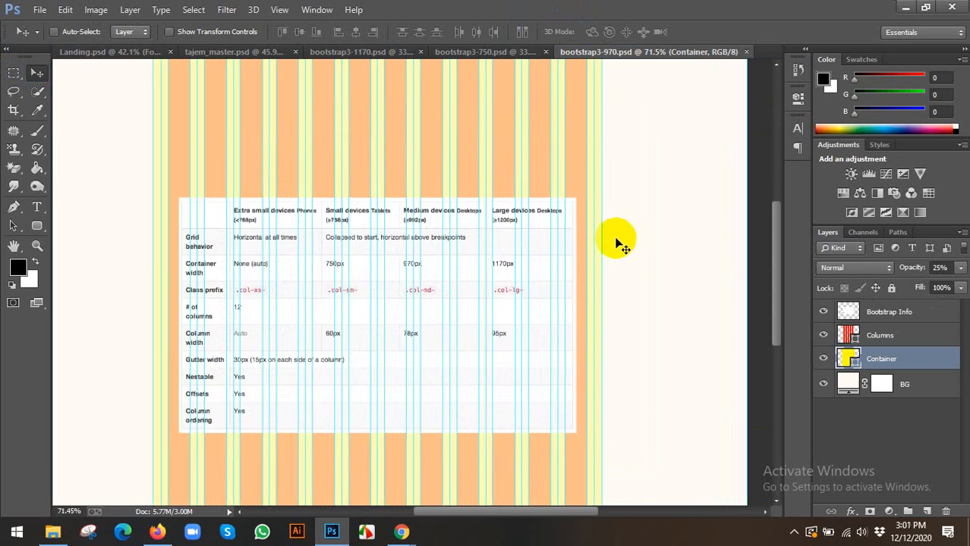
{"action": "left_click", "coordinate": [14, 75]}
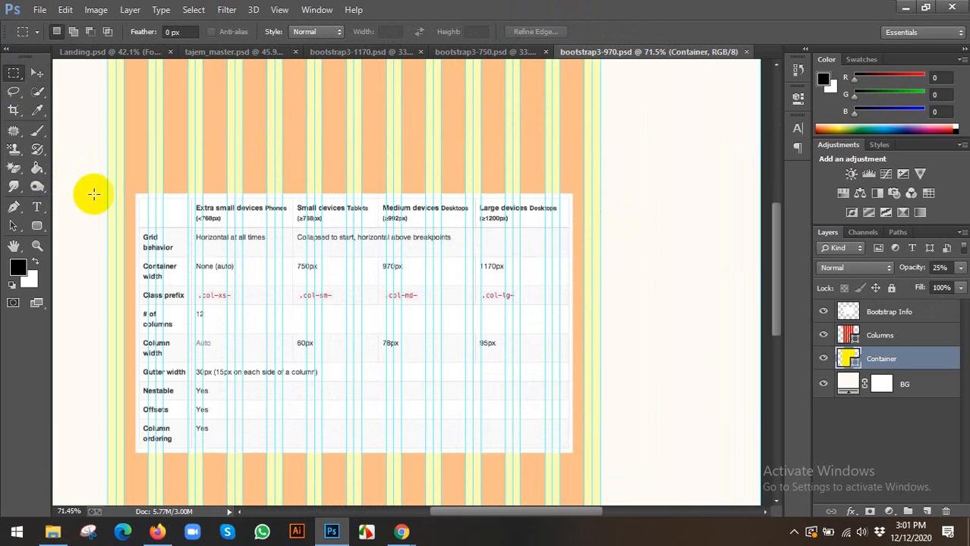
{"action": "left_click_drag", "start_coordinate": [107, 195], "coordinate": [598, 310]}
Show the rulers in bootstrap3-970.psd and set their units to pixels.
{"action": "key", "text": "ctrl+r"}
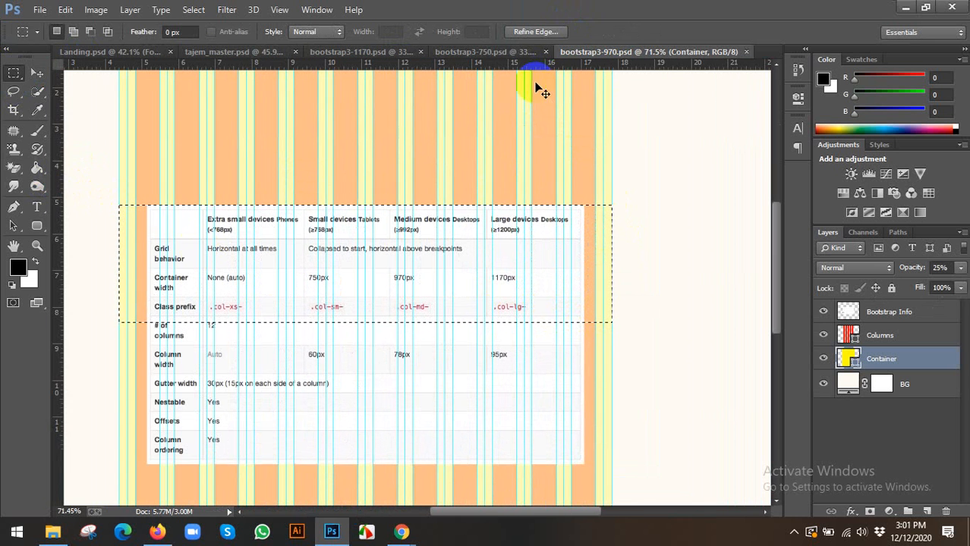
{"action": "right_click", "coordinate": [546, 62]}
{"action": "left_click", "coordinate": [579, 77]}
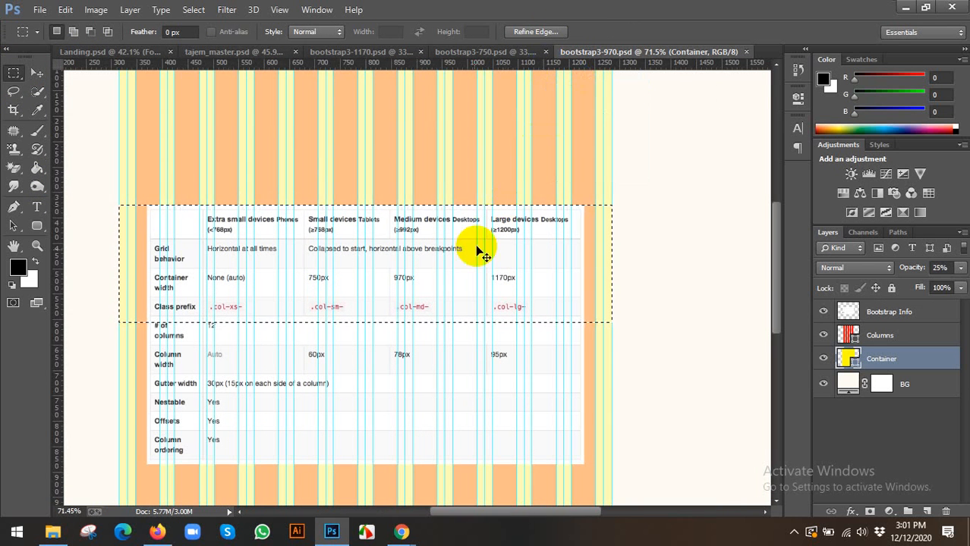
Marquee the 970 px container width again to compare it with the rulers and grid table, and clear the selection.
{"action": "left_click_drag", "start_coordinate": [119, 219], "coordinate": [612, 329]}
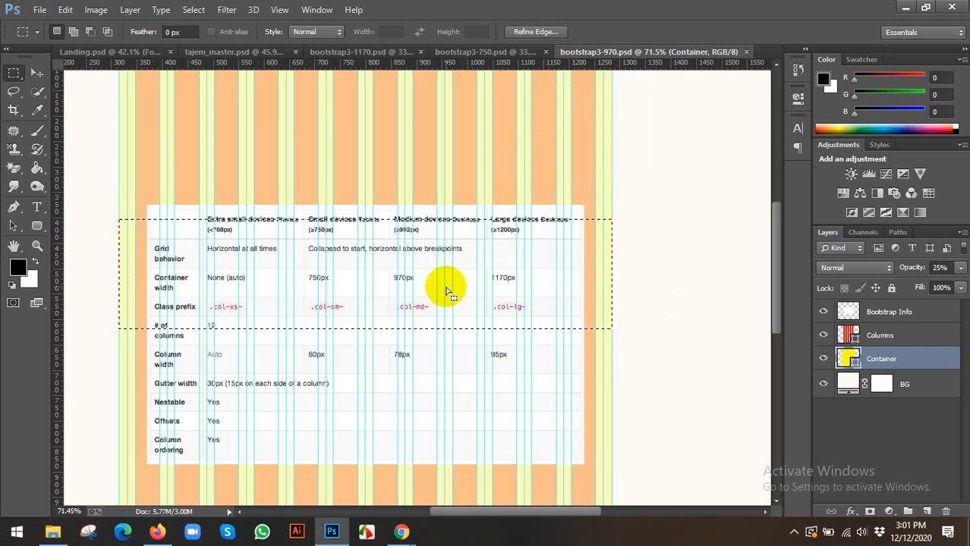
{"action": "scroll", "coordinate": [444, 288], "scroll_direction": "down", "scroll_amount": 2}
{"action": "scroll", "coordinate": [400, 252], "scroll_direction": "up", "scroll_amount": 2}
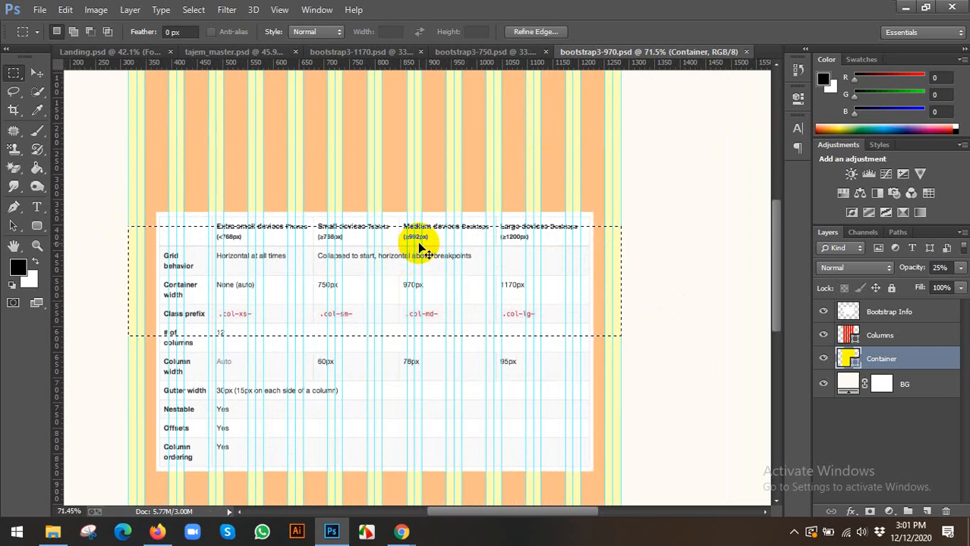
{"action": "key", "text": "ctrl+d"}
{"action": "scroll", "coordinate": [383, 237], "scroll_direction": "down", "scroll_amount": 2}
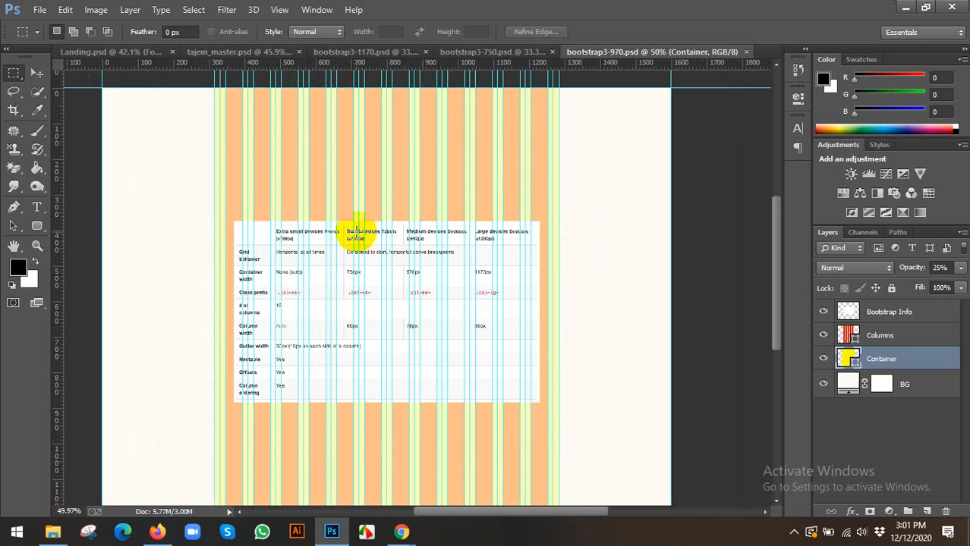
{"action": "key", "text": "v"}
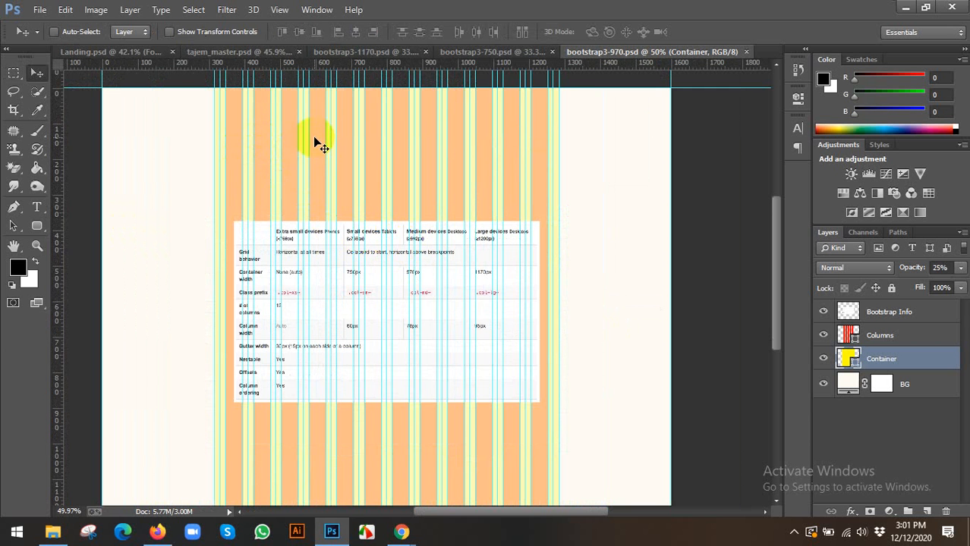
{"action": "scroll", "coordinate": [607, 178], "scroll_direction": "down", "scroll_amount": 2}
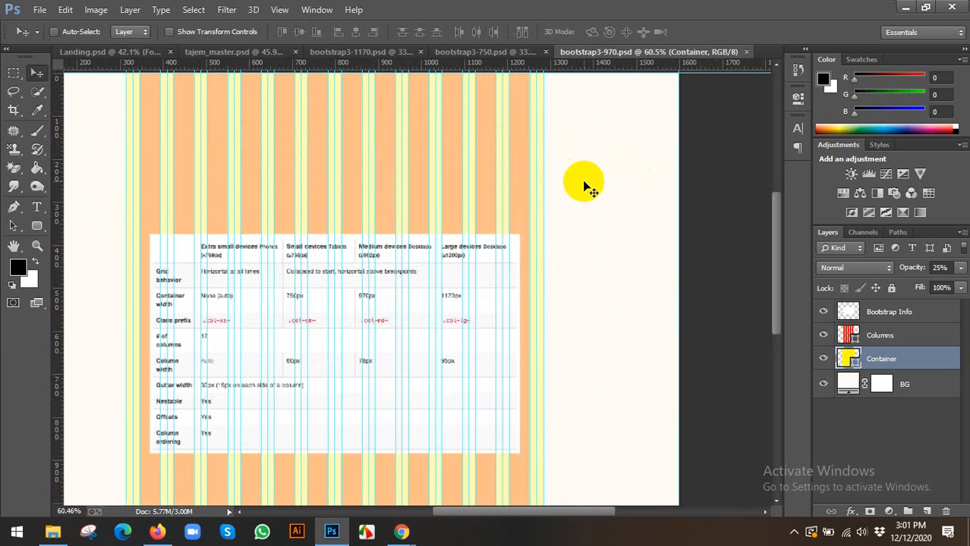
Bring up bootstrap3-750.psd and marquee-select the full container width in a band just above the grid table.
{"action": "left_click", "coordinate": [462, 53]}
{"action": "scroll", "coordinate": [395, 223], "scroll_direction": "up", "scroll_amount": 10}
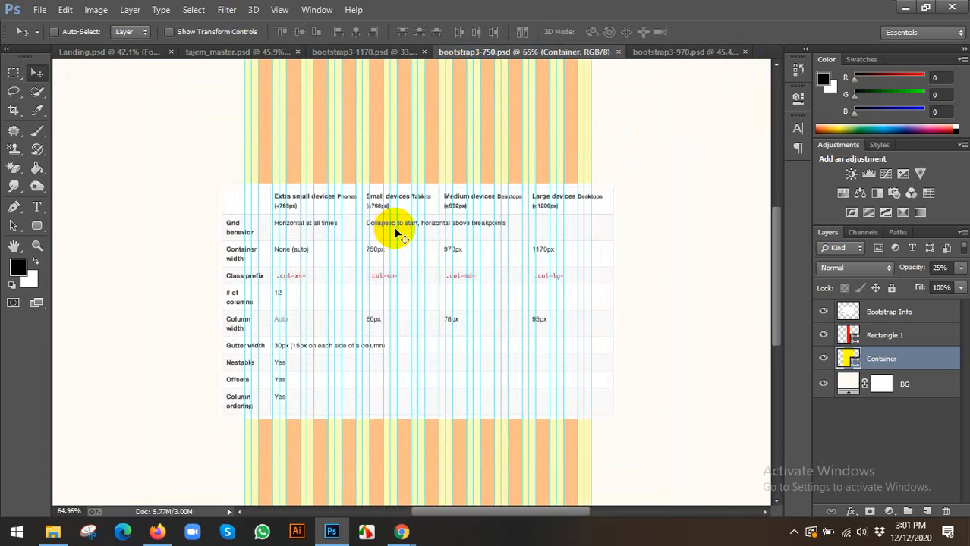
{"action": "scroll", "coordinate": [376, 297], "scroll_direction": "down", "scroll_amount": 2}
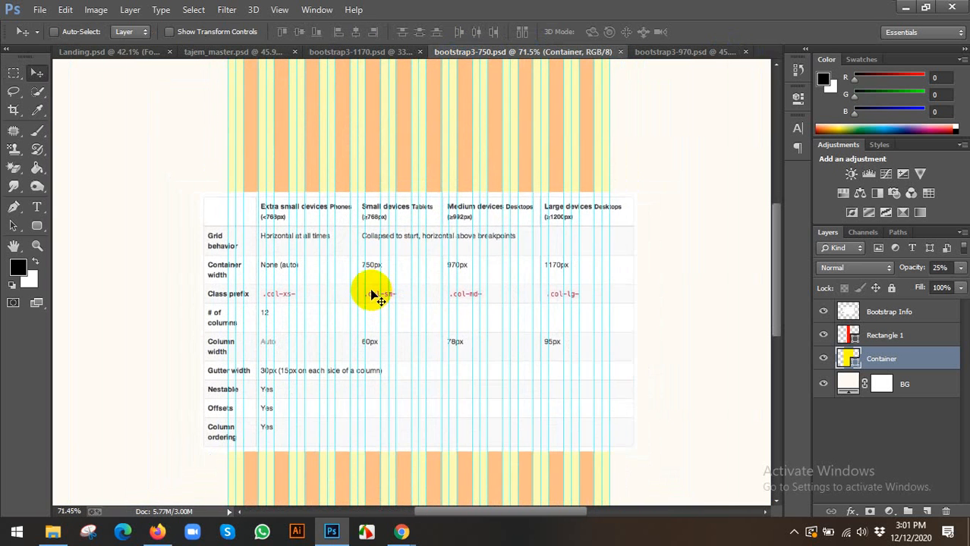
{"action": "scroll", "coordinate": [214, 170], "scroll_direction": "down", "scroll_amount": 3}
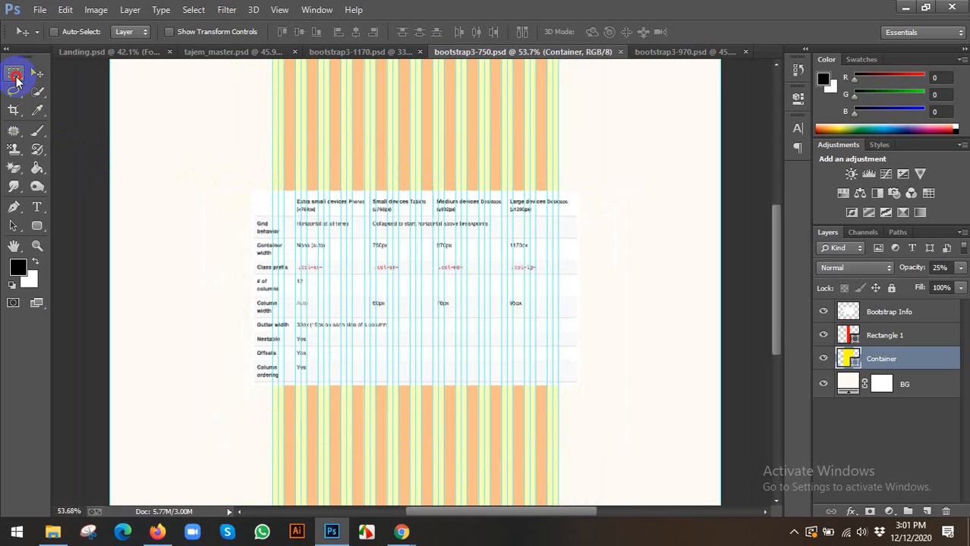
{"action": "left_click", "coordinate": [15, 75]}
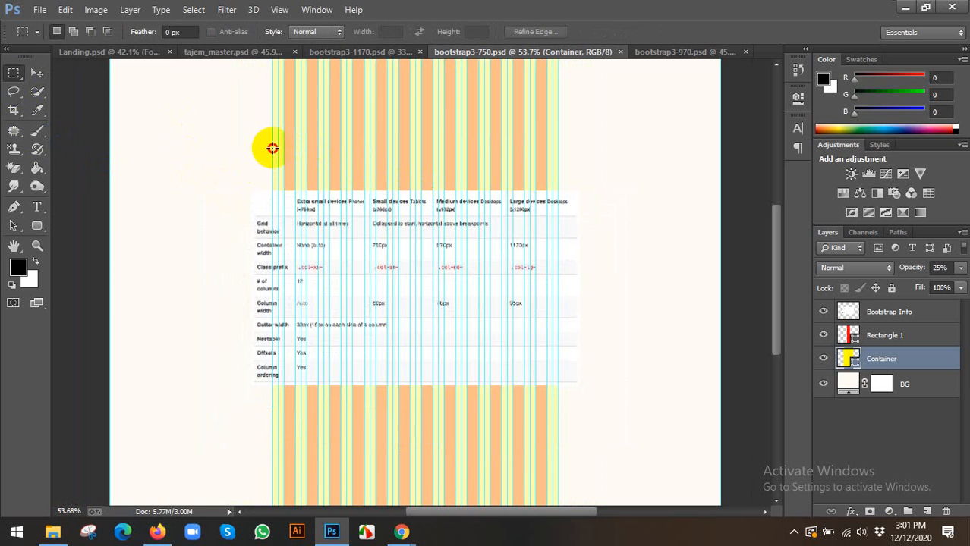
{"action": "left_click_drag", "start_coordinate": [272, 148], "coordinate": [559, 190]}
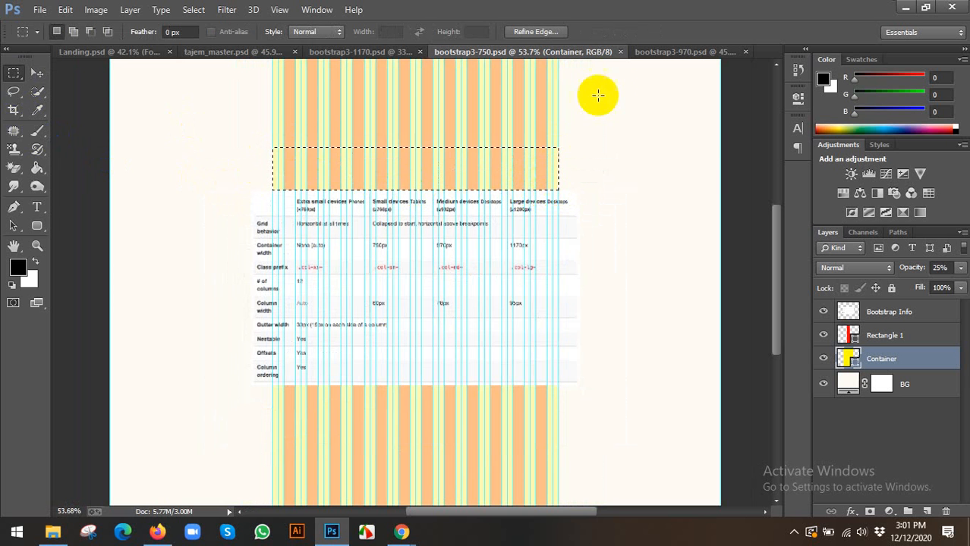
Bring up bootstrap3-1170.psd and marquee-select the container width between the outermost guides, from the canvas's upper edge to above the table.
{"action": "left_click", "coordinate": [349, 52]}
{"action": "scroll", "coordinate": [294, 184], "scroll_direction": "up", "scroll_amount": 1}
{"action": "scroll", "coordinate": [291, 180], "scroll_direction": "up", "scroll_amount": 2}
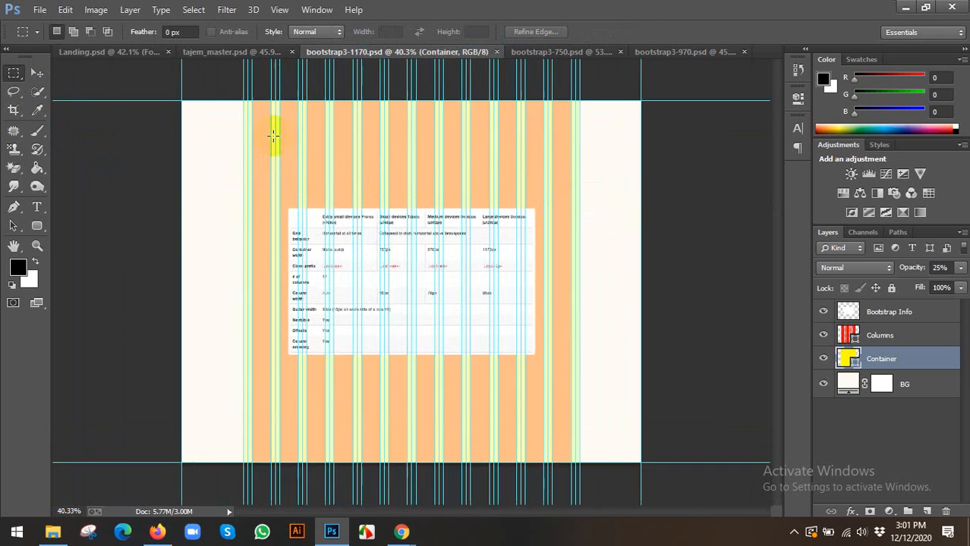
{"action": "left_click_drag", "start_coordinate": [227, 85], "coordinate": [596, 174]}
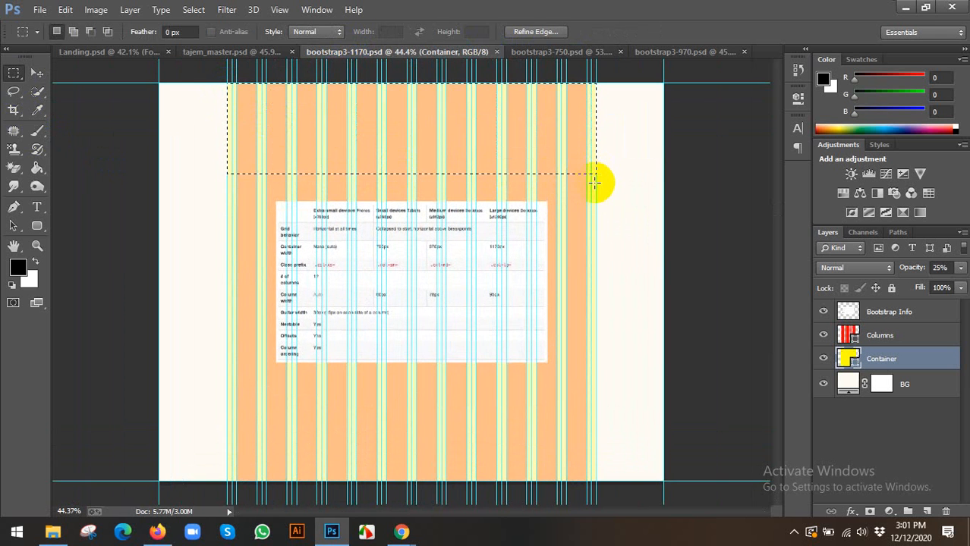
Clear the selection in bootstrap3-1170.psd and close bootstrap3-750.psd and bootstrap3-970.psd.
{"action": "scroll", "coordinate": [596, 199], "scroll_direction": "down", "scroll_amount": 4}
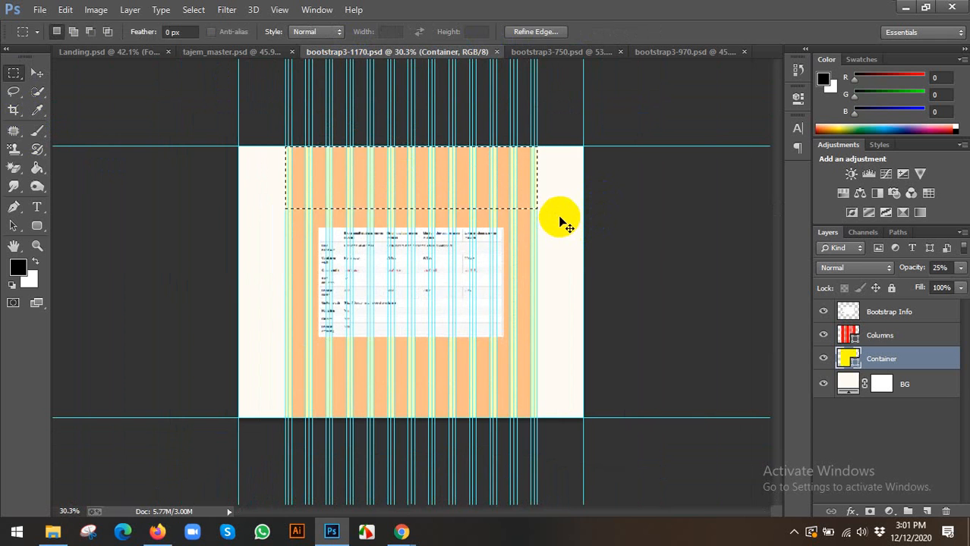
{"action": "key", "text": "v"}
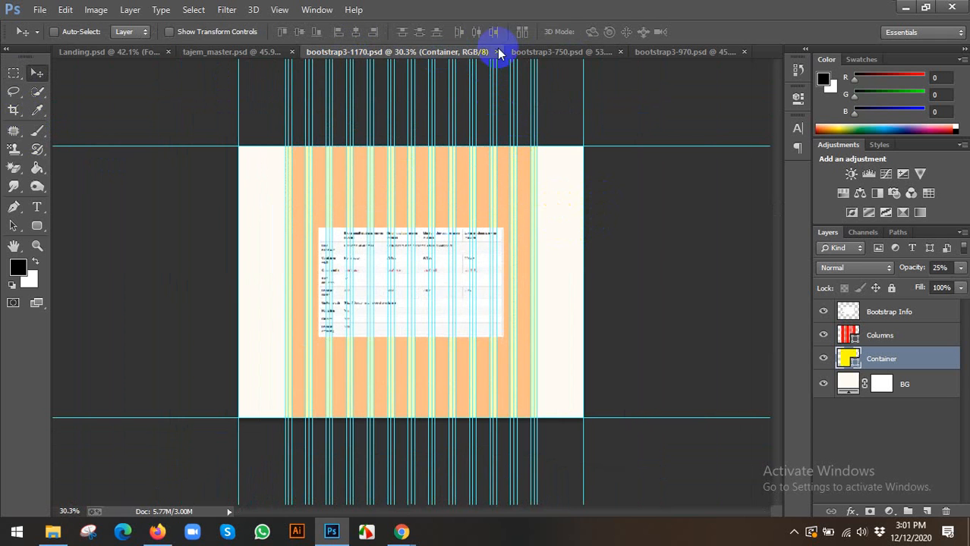
{"action": "left_click", "coordinate": [620, 57]}
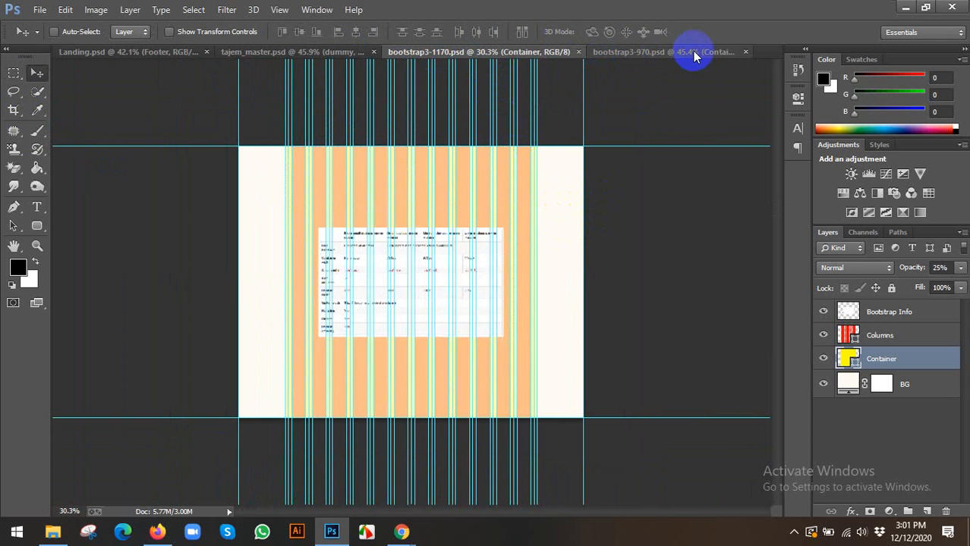
{"action": "left_click", "coordinate": [738, 53]}
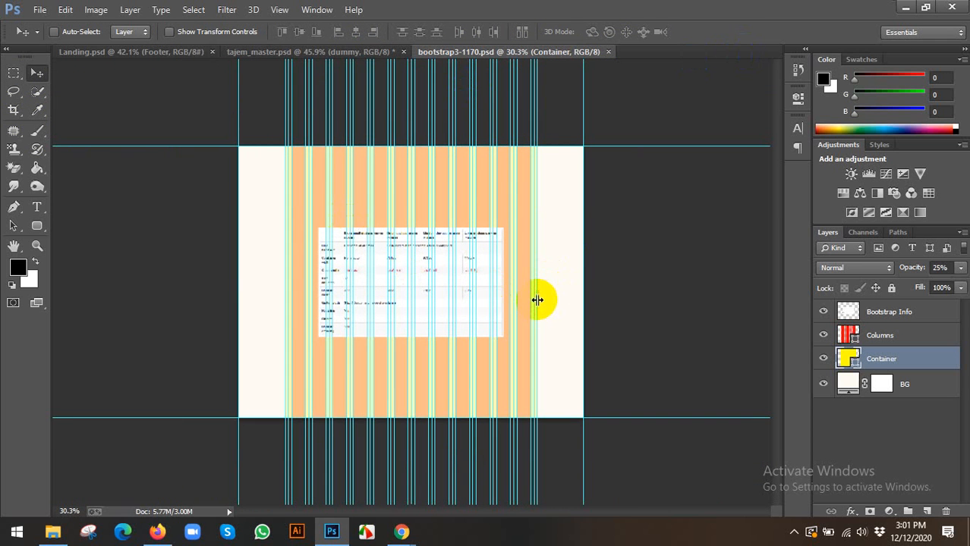
{"action": "scroll", "coordinate": [538, 276], "scroll_direction": "up", "scroll_amount": 3}
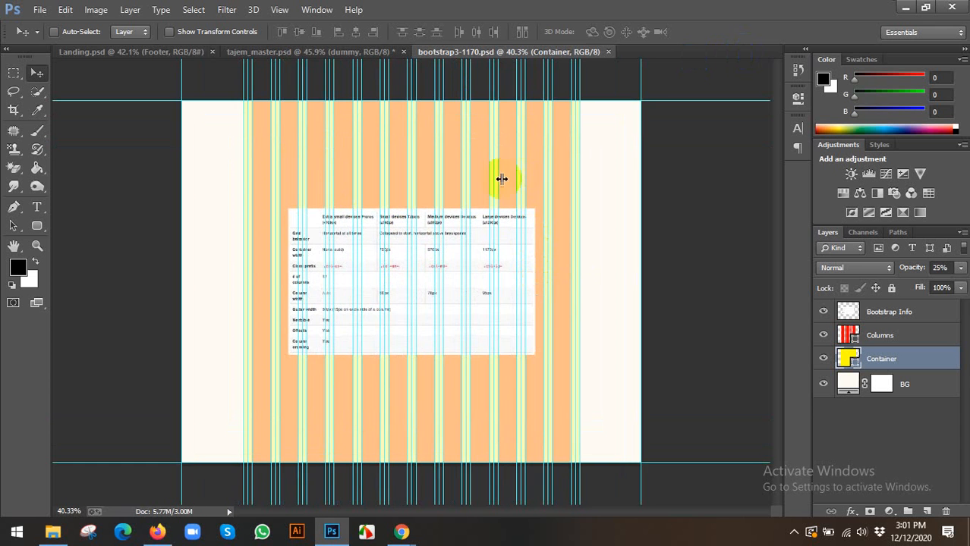
{"action": "scroll", "coordinate": [503, 125], "scroll_direction": "down", "scroll_amount": 2}
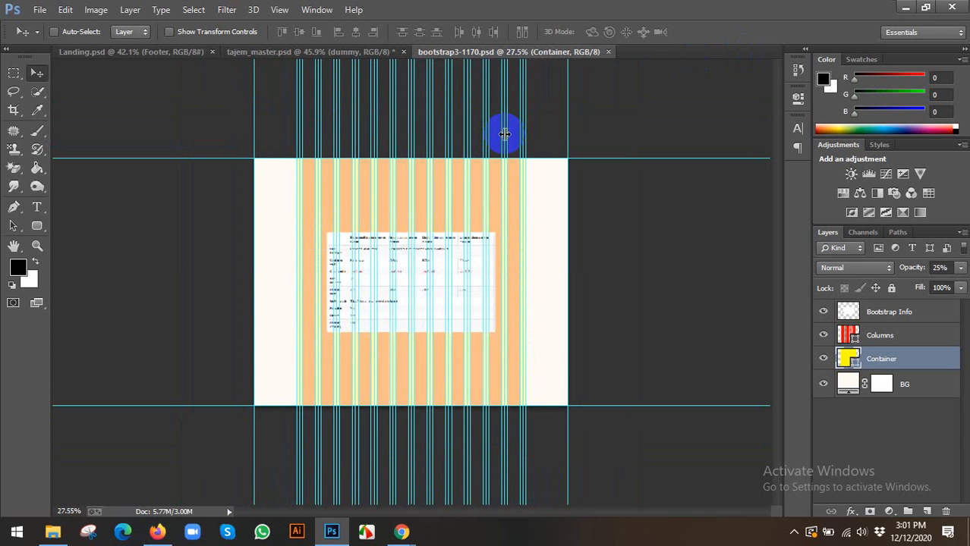
{"action": "scroll", "coordinate": [505, 134], "scroll_direction": "down", "scroll_amount": 5}
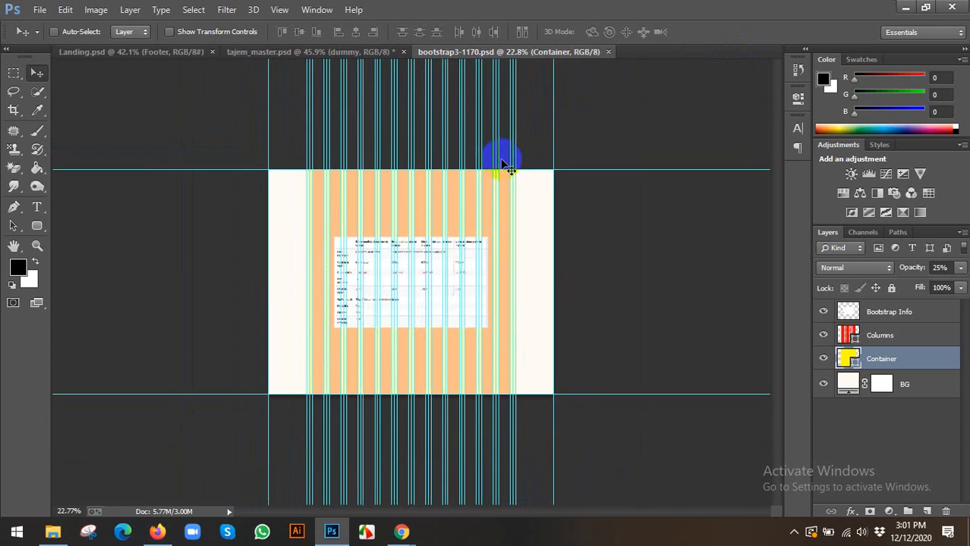
{"action": "scroll", "coordinate": [474, 247], "scroll_direction": "up", "scroll_amount": 5}
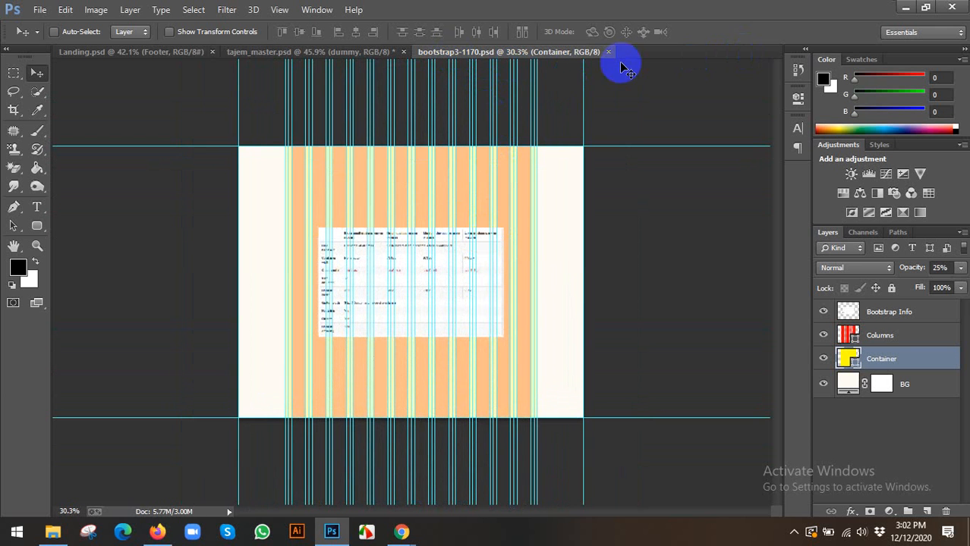
{"action": "scroll", "coordinate": [533, 114], "scroll_direction": "up", "scroll_amount": 3}
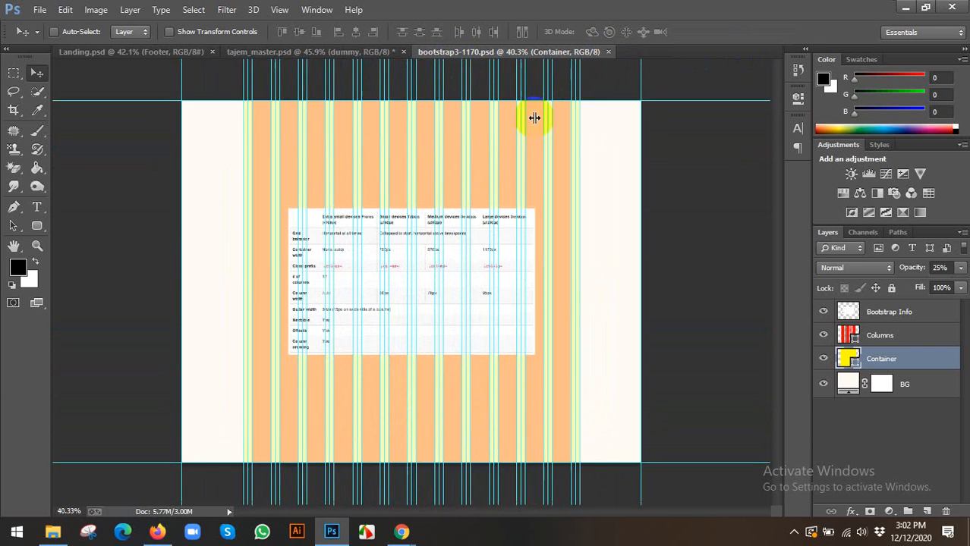
{"action": "scroll", "coordinate": [262, 160], "scroll_direction": "down", "scroll_amount": 2}
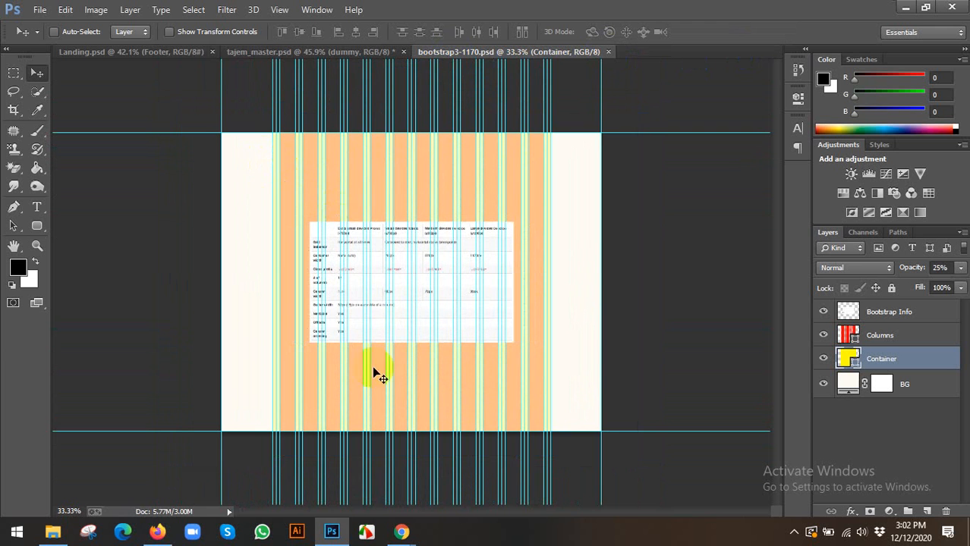
{"action": "scroll", "coordinate": [334, 182], "scroll_direction": "up", "scroll_amount": 1}
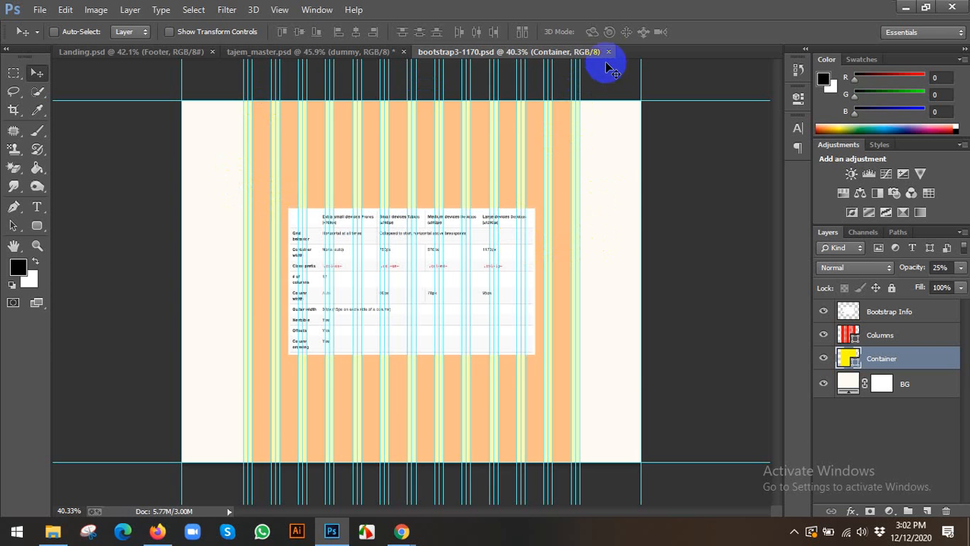
Check the three Bootstrap PSD files in the bootstrap3-psds folder, then return to Photoshop and bring up tajem_master.psd.
{"action": "left_click", "coordinate": [53, 532]}
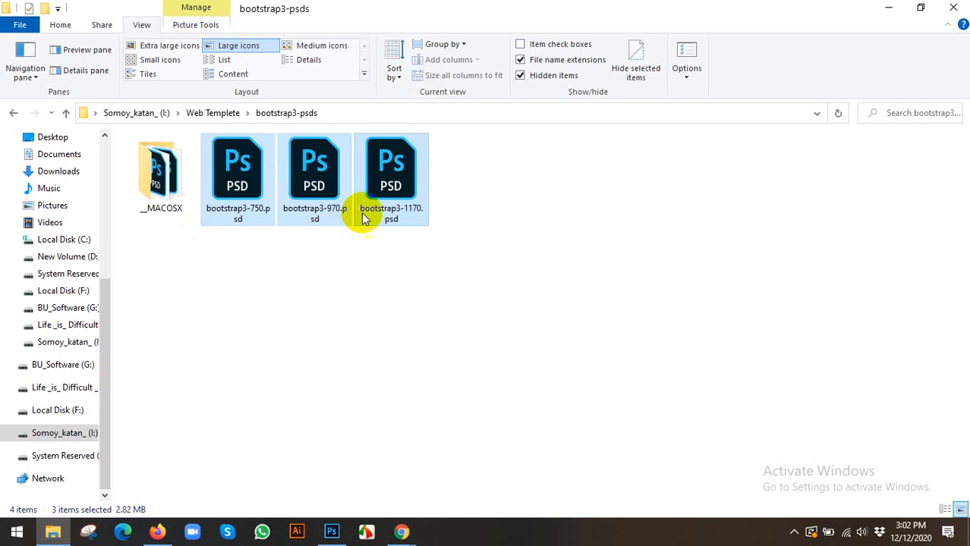
{"action": "left_click", "coordinate": [331, 532]}
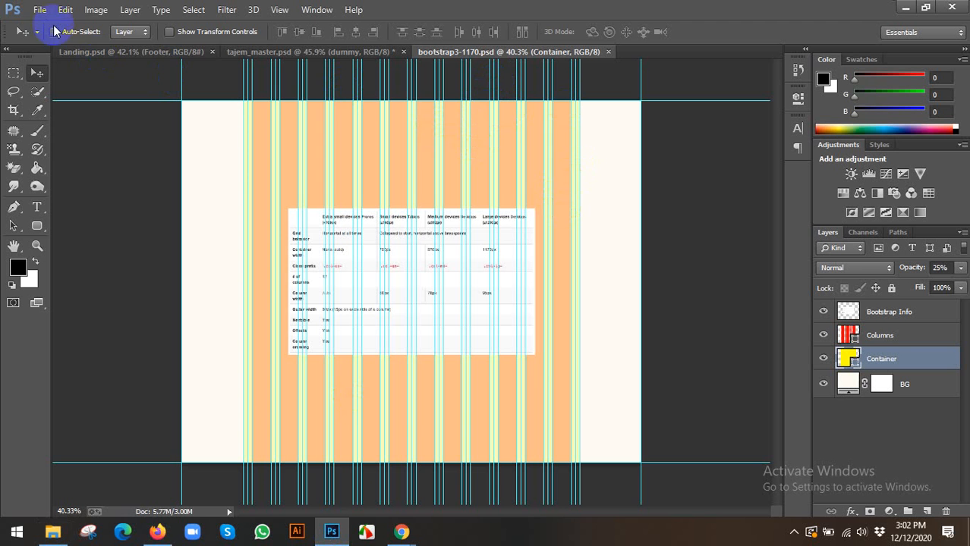
{"action": "left_click", "coordinate": [346, 52]}
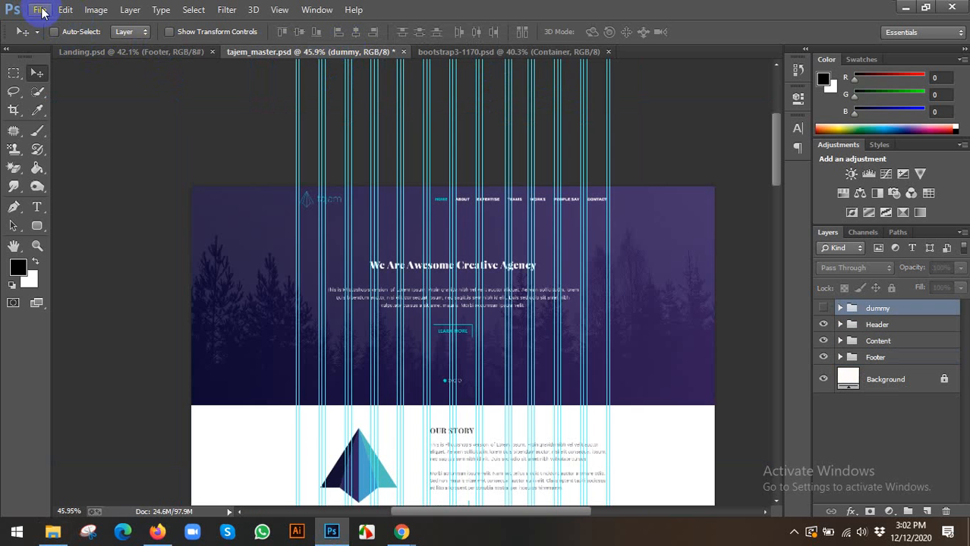
Start a new document and review the available size presets, keeping Custom.
{"action": "left_click", "coordinate": [40, 10]}
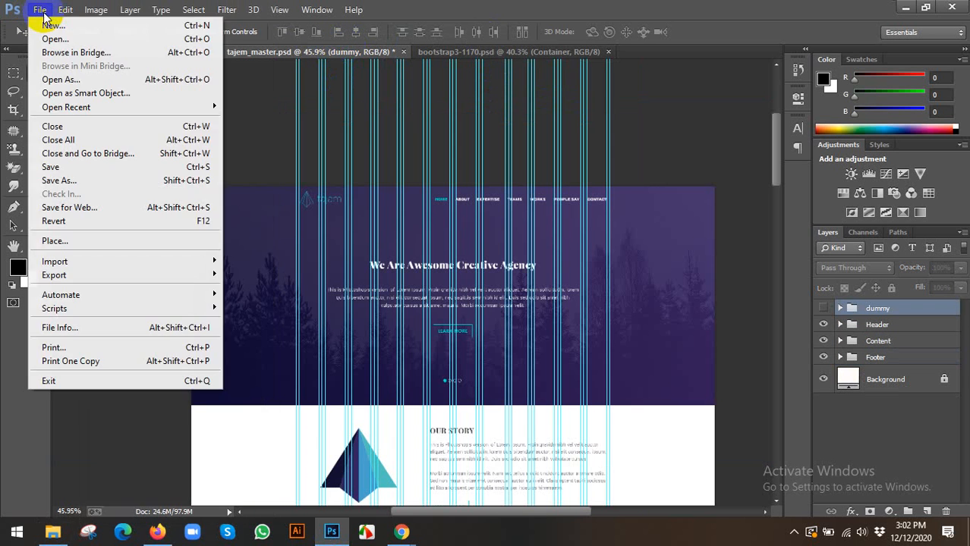
{"action": "left_click", "coordinate": [50, 25]}
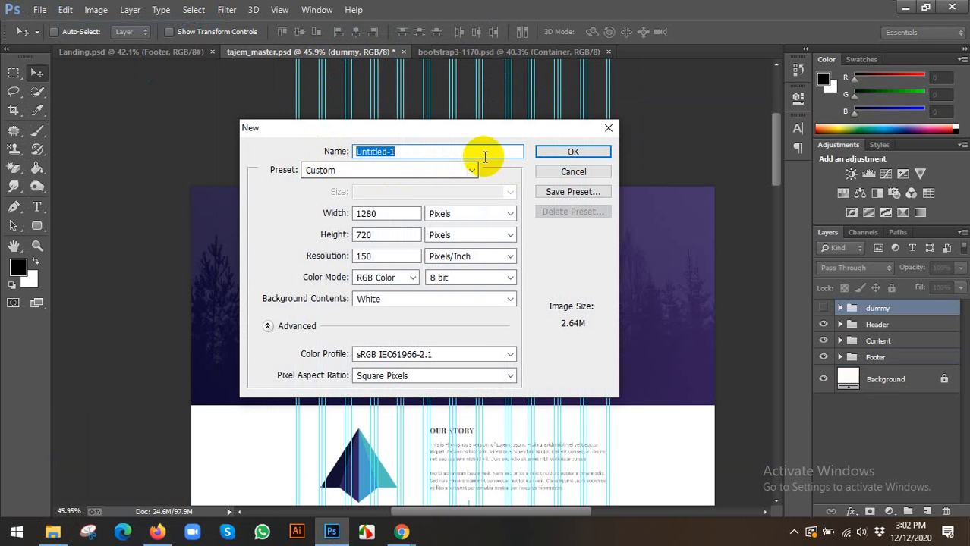
{"action": "left_click", "coordinate": [470, 171]}
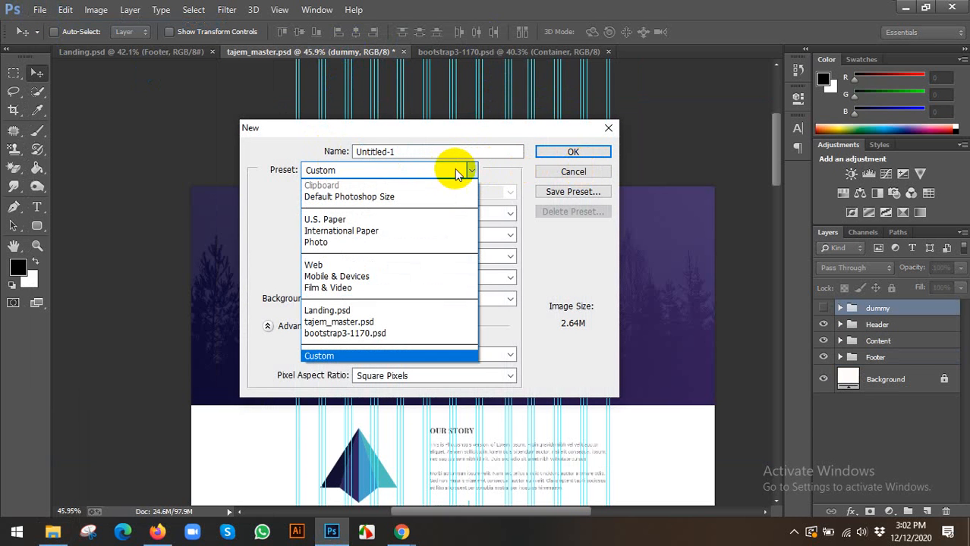
{"action": "left_click", "coordinate": [492, 173]}
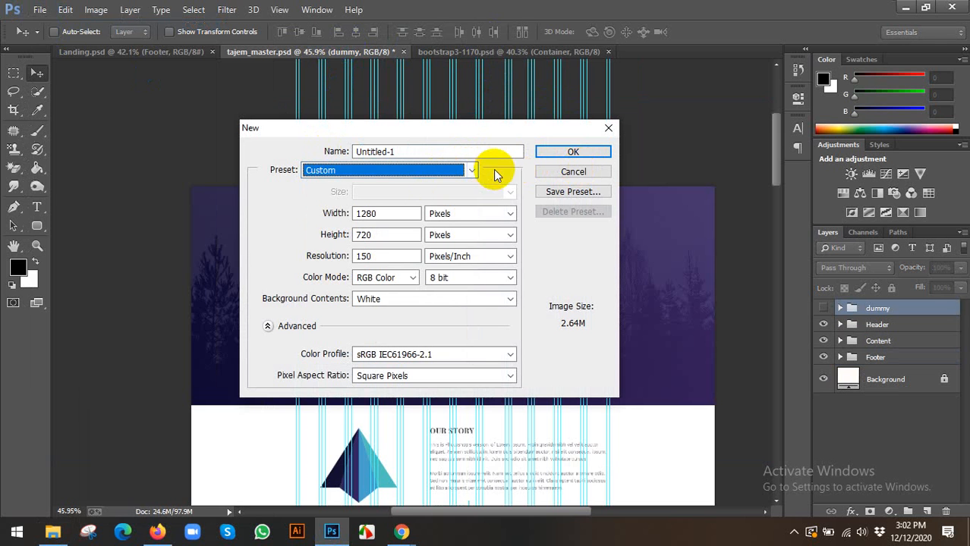
Set the new document's width to 1170 pixels and its height to 2000 pixels.
{"action": "double_click", "coordinate": [402, 213]}
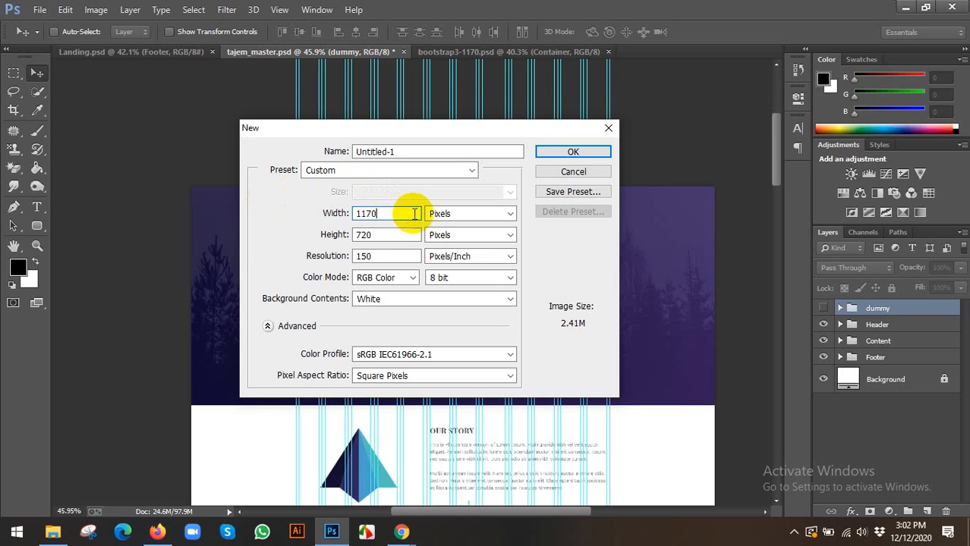
{"action": "double_click", "coordinate": [383, 236]}
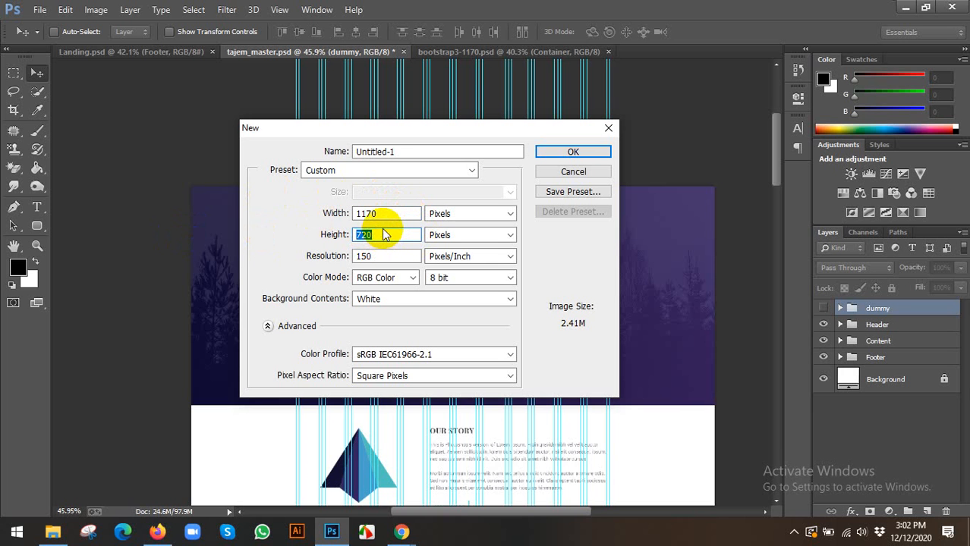
{"action": "type", "text": "2000"}
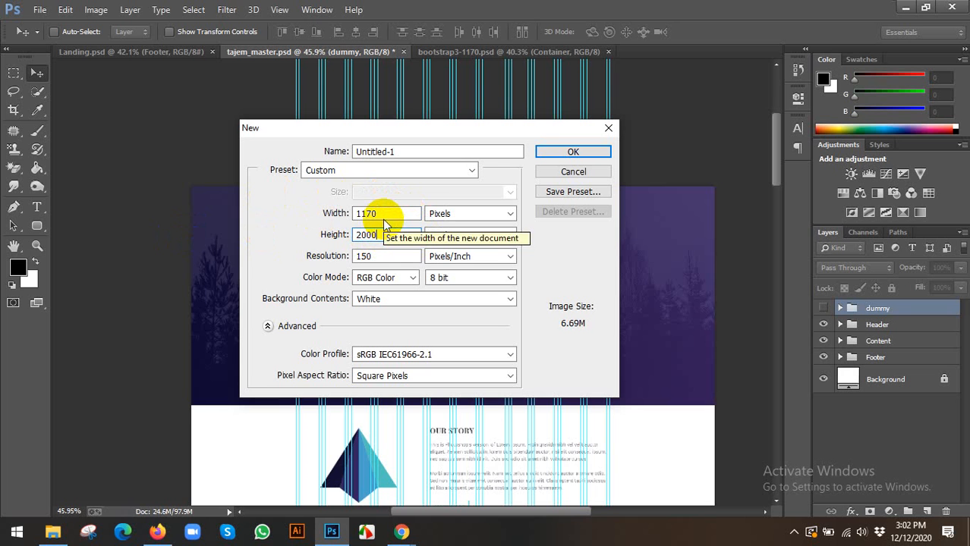
Create the new document at 1900 × 3000 pixels with a resolution of 72 pixels/inch.
{"action": "left_click", "coordinate": [328, 215]}
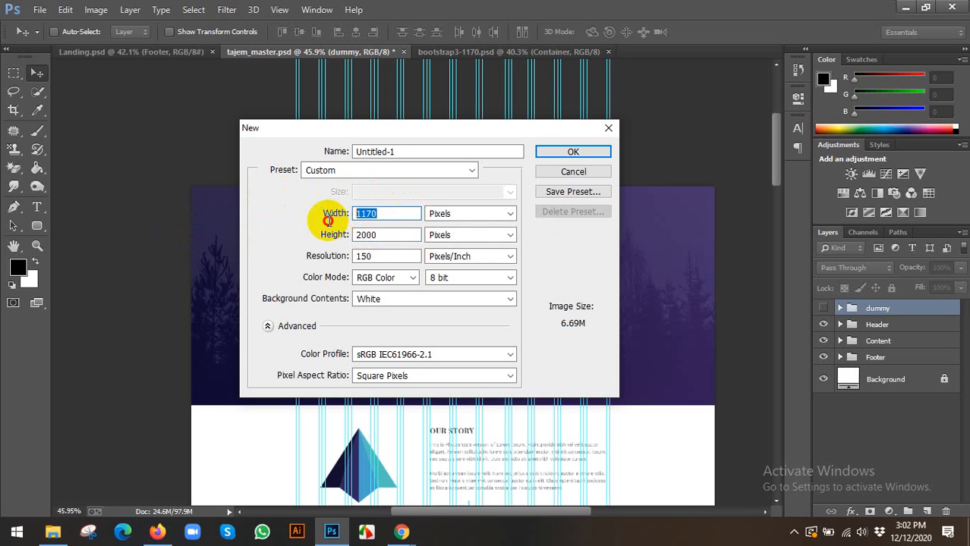
{"action": "left_click_drag", "start_coordinate": [393, 215], "coordinate": [299, 215]}
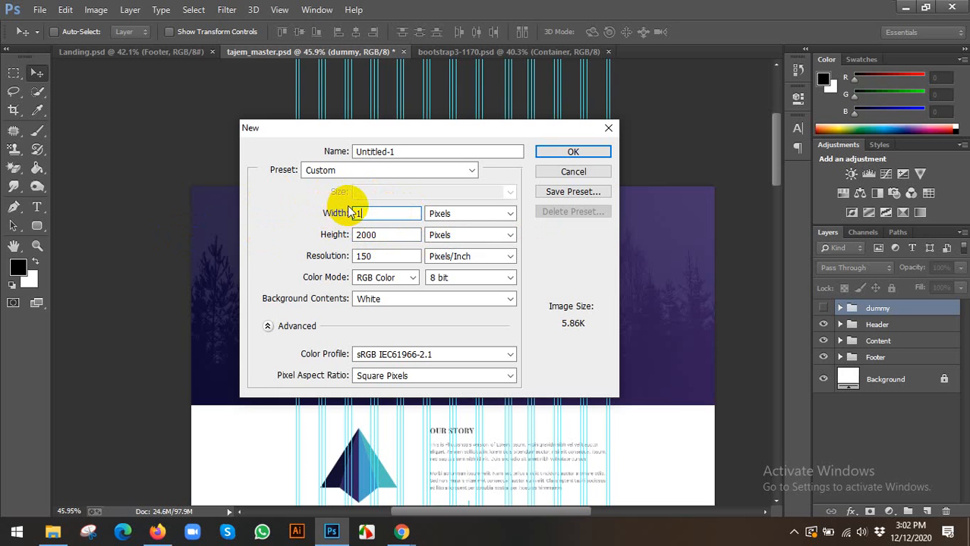
{"action": "type", "text": "19"}
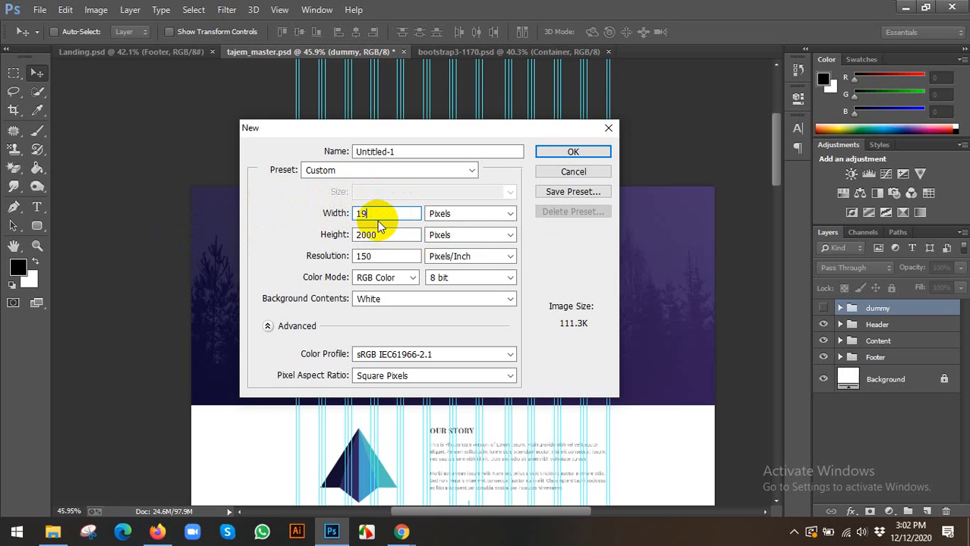
{"action": "type", "text": "00"}
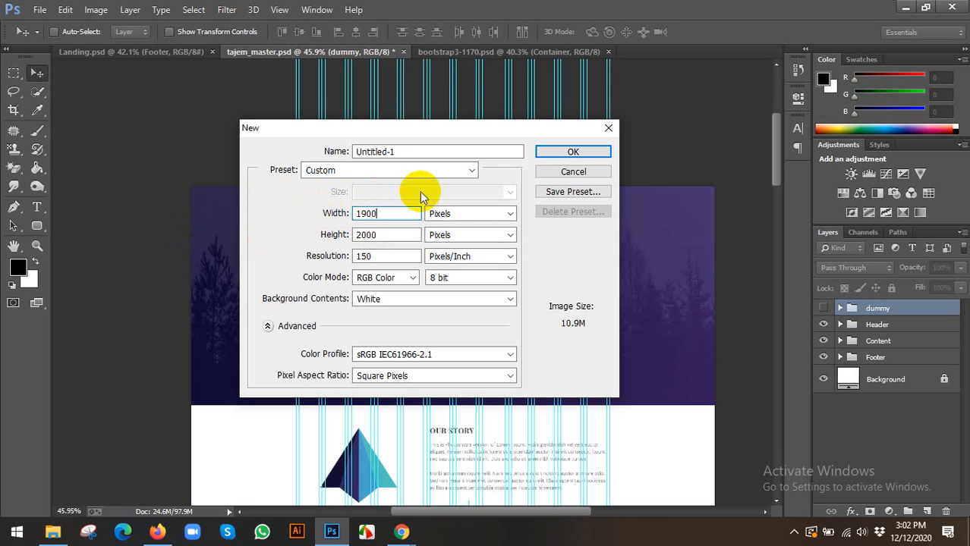
{"action": "left_click", "coordinate": [364, 237]}
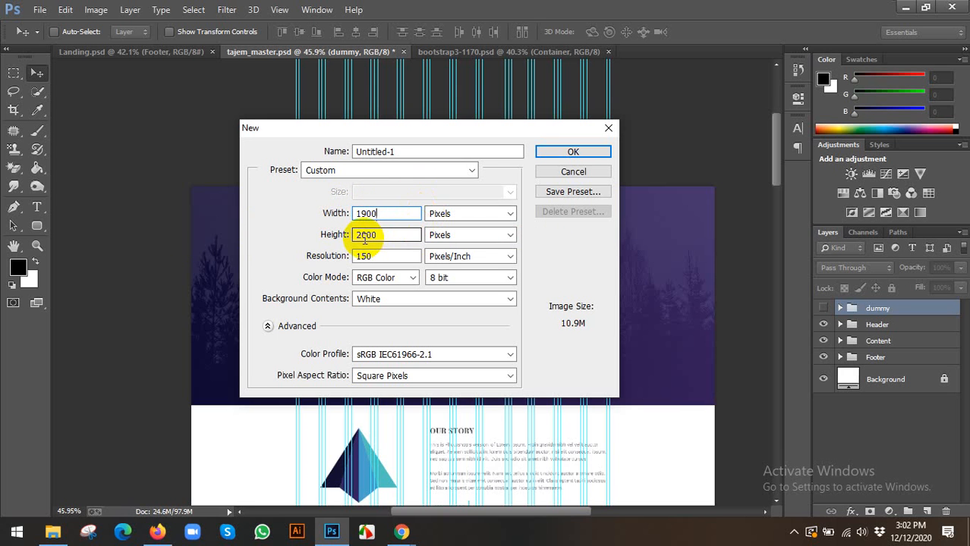
{"action": "left_click_drag", "start_coordinate": [371, 236], "coordinate": [281, 244]}
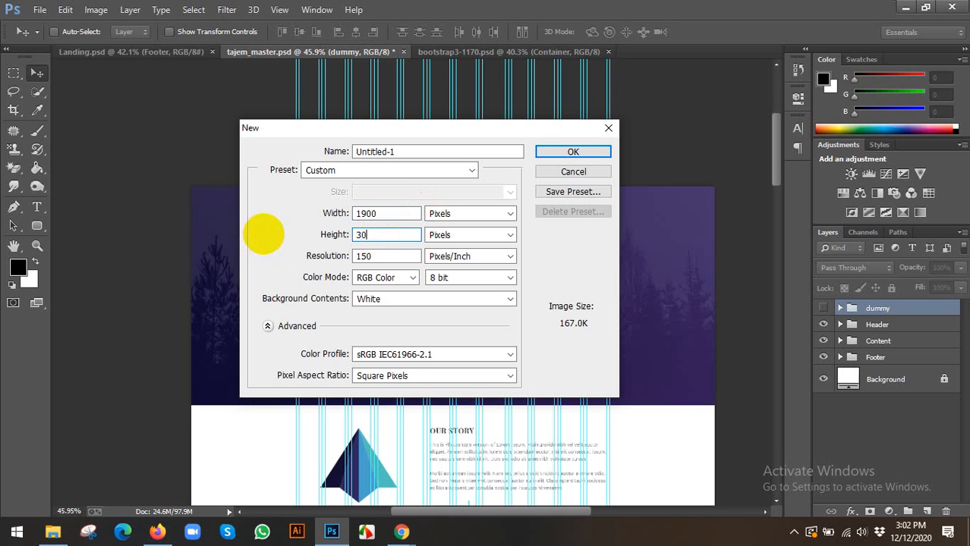
{"action": "type", "text": "3000"}
{"action": "key", "text": "Tab"}
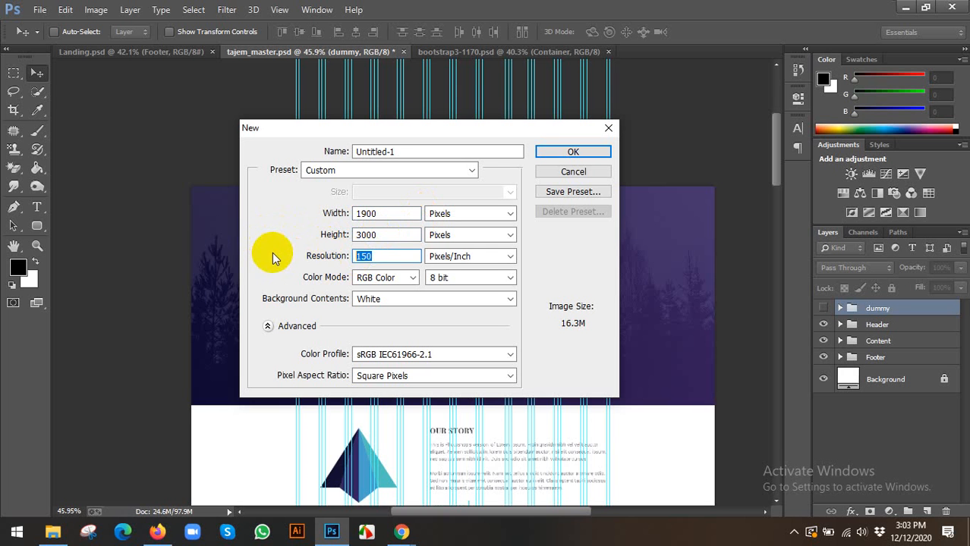
{"action": "type", "text": "72"}
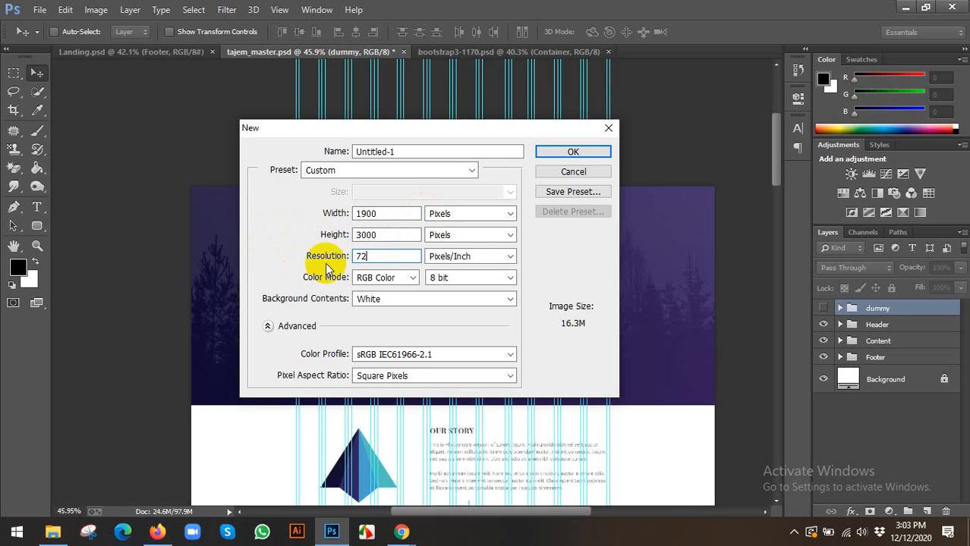
{"action": "left_click", "coordinate": [558, 154]}
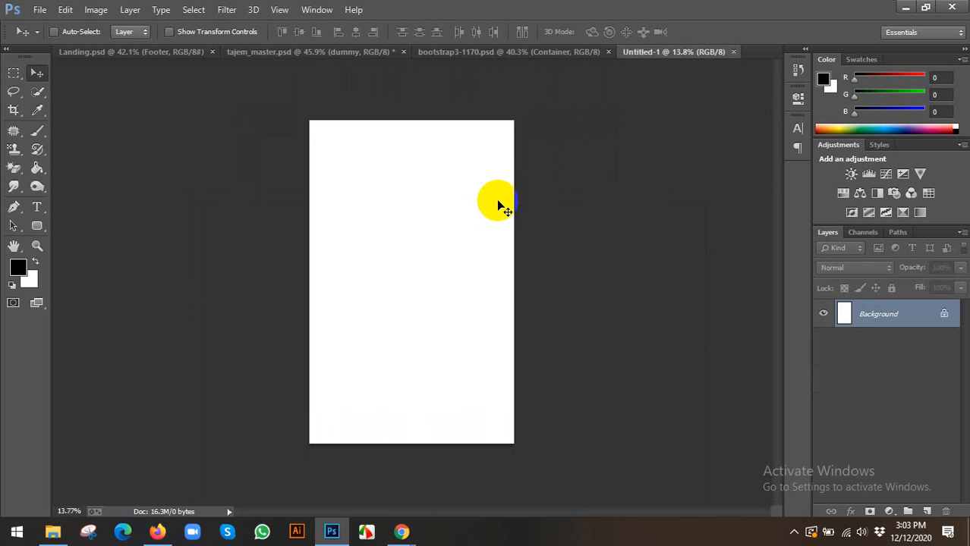
Create a 1170 × 100 px rectangle shape in the upper part of the blank canvas.
{"action": "scroll", "coordinate": [372, 160], "scroll_direction": "up", "scroll_amount": 2}
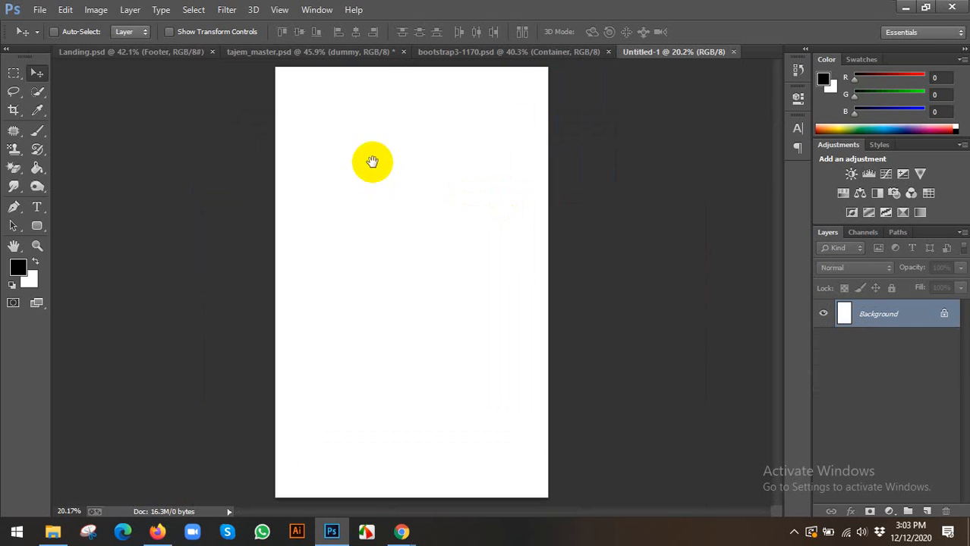
{"action": "scroll", "coordinate": [409, 180], "scroll_direction": "up", "scroll_amount": 2}
{"action": "left_click_drag", "start_coordinate": [409, 120], "coordinate": [404, 262]}
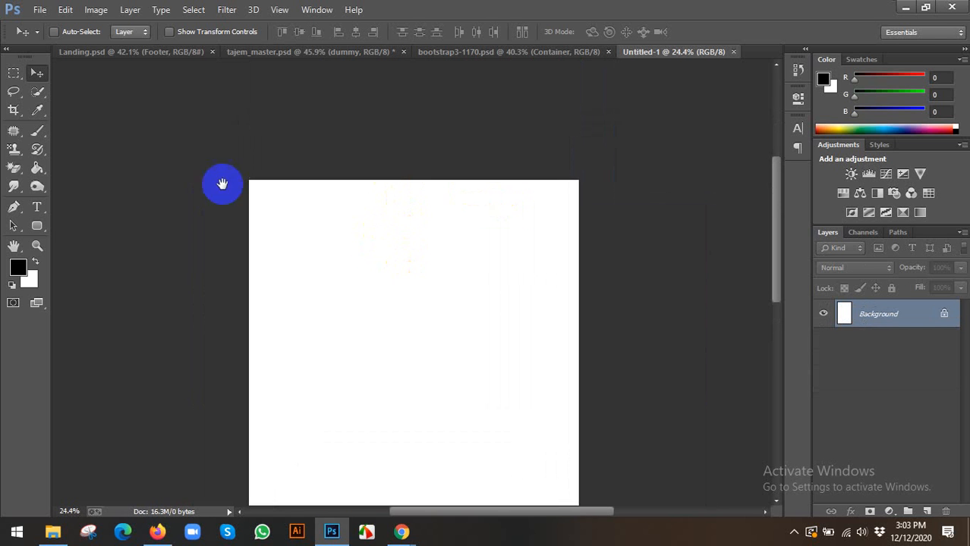
{"action": "left_click_drag", "start_coordinate": [38, 226], "coordinate": [78, 221]}
{"action": "left_click", "coordinate": [362, 254]}
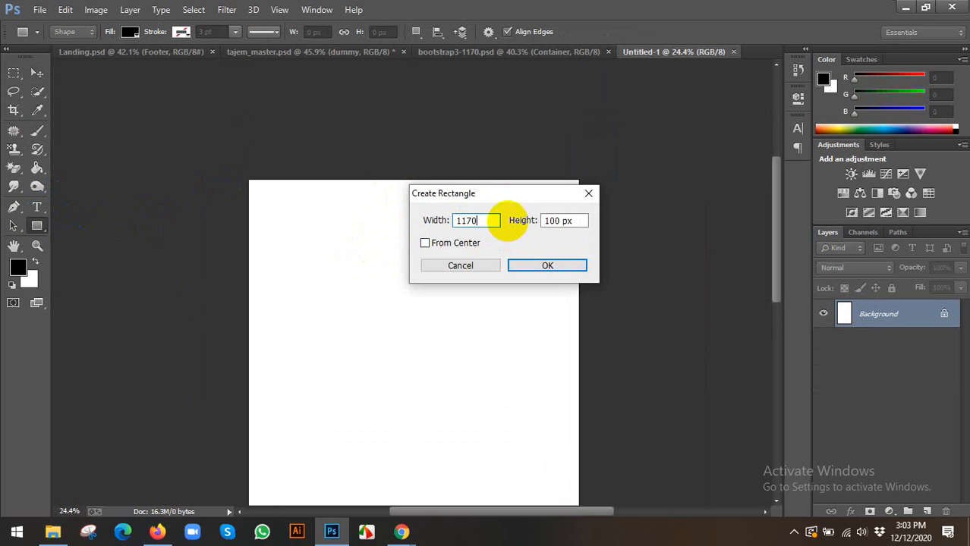
{"action": "left_click", "coordinate": [561, 221]}
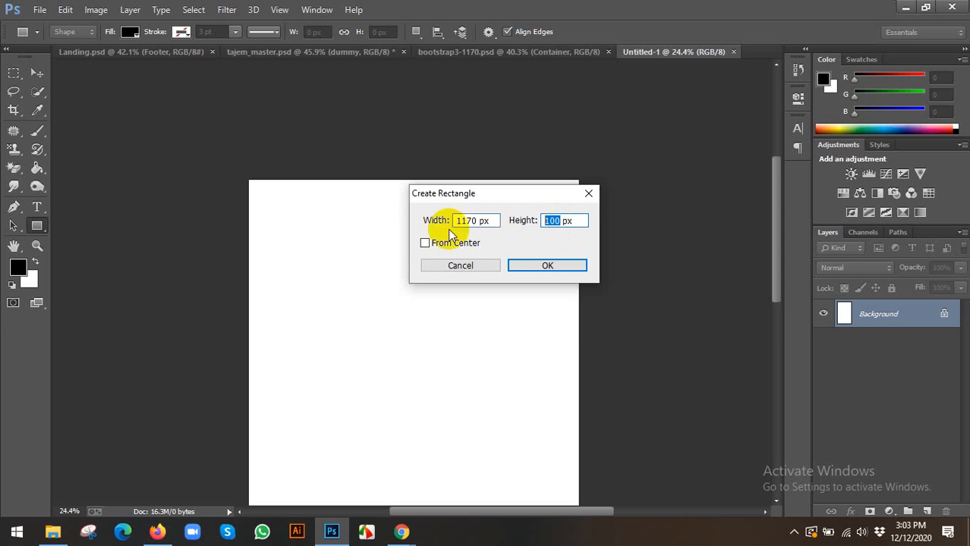
{"action": "left_click", "coordinate": [544, 266]}
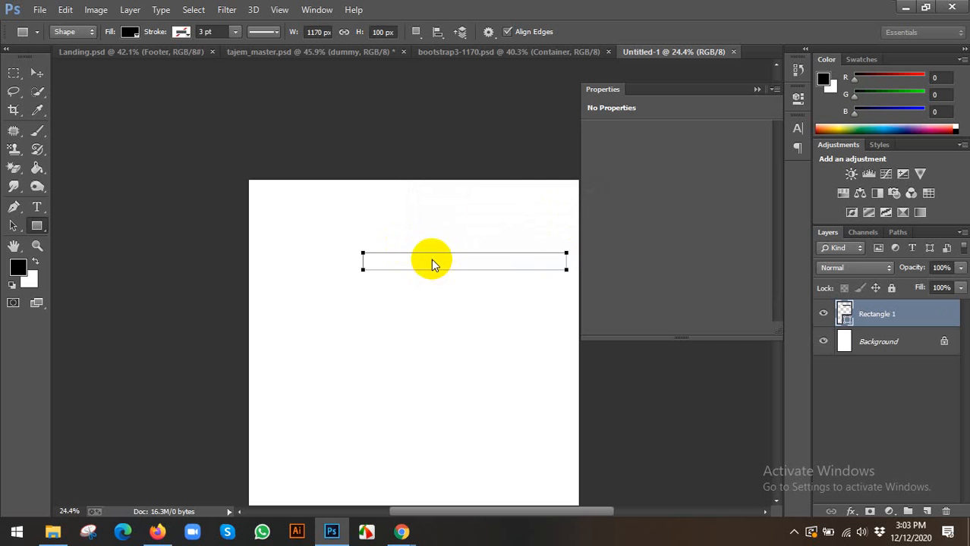
Align the 1170 px rectangle with the Background layer, centred horizontally and flush with the canvas's upper edge.
{"action": "key", "text": "v"}
{"action": "left_click", "coordinate": [797, 99]}
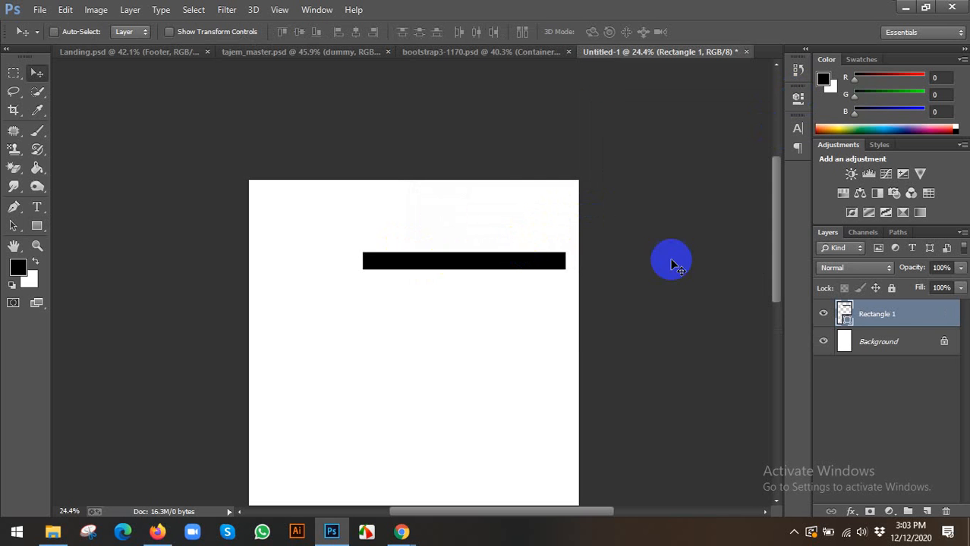
{"action": "left_click", "coordinate": [842, 342], "text": "shift"}
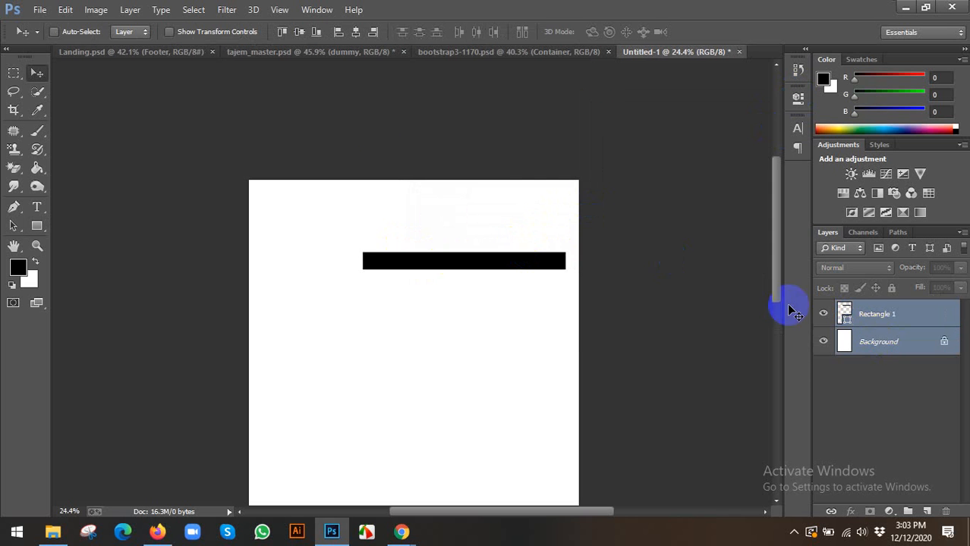
{"action": "left_click", "coordinate": [354, 33]}
{"action": "left_click", "coordinate": [282, 33]}
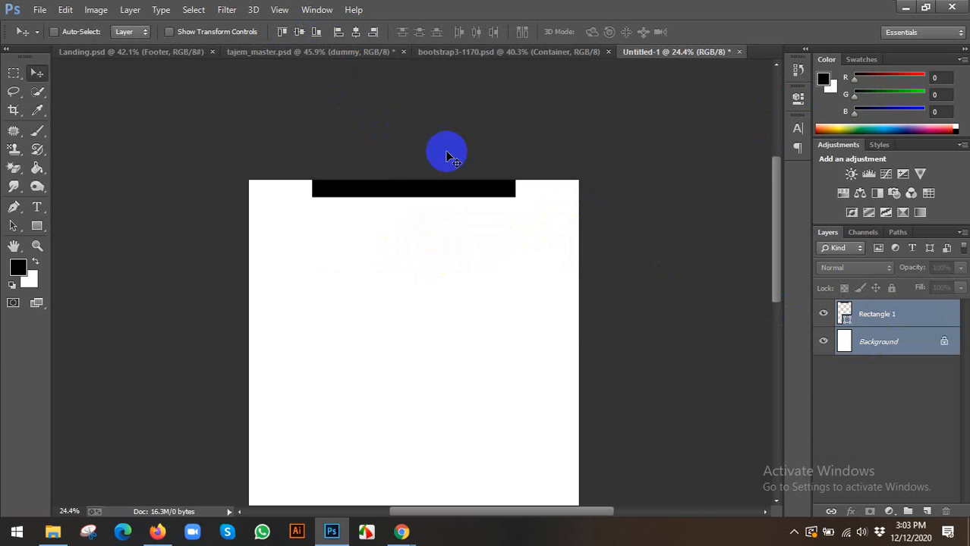
Show the rulers and place vertical guides on both side edges of the 1170 px rectangle.
{"action": "scroll", "coordinate": [115, 117], "scroll_direction": "up", "scroll_amount": 3}
{"action": "key", "text": "ctrl+r"}
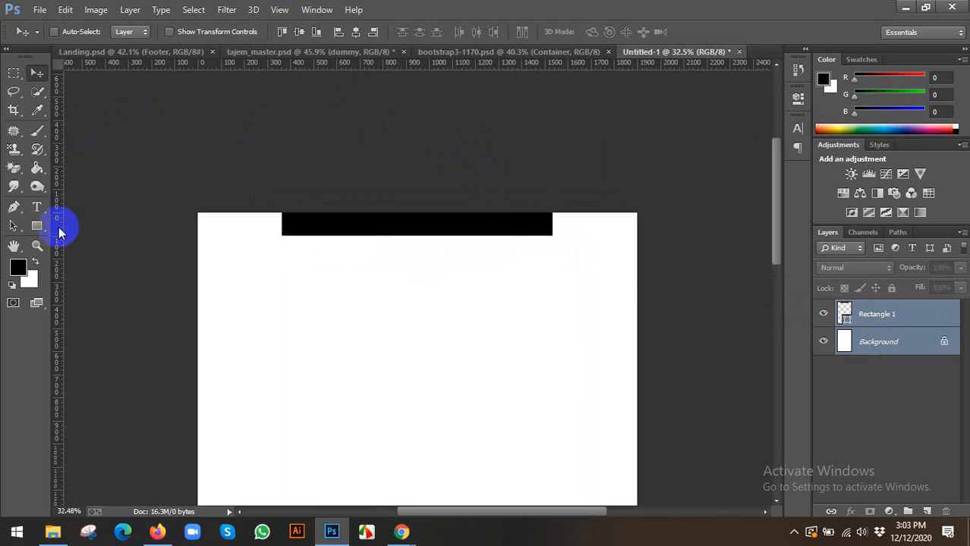
{"action": "left_click_drag", "start_coordinate": [64, 228], "coordinate": [282, 227]}
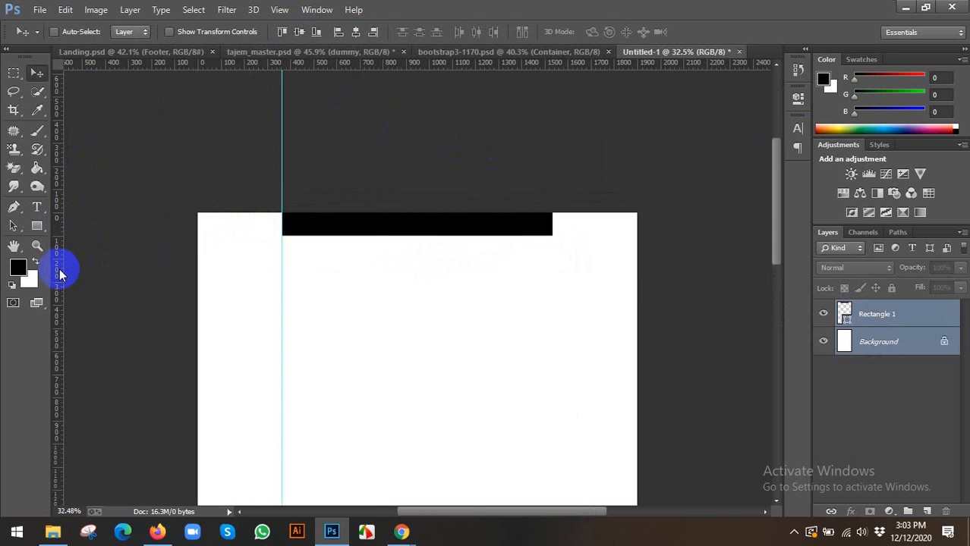
{"action": "left_click_drag", "start_coordinate": [65, 271], "coordinate": [552, 271]}
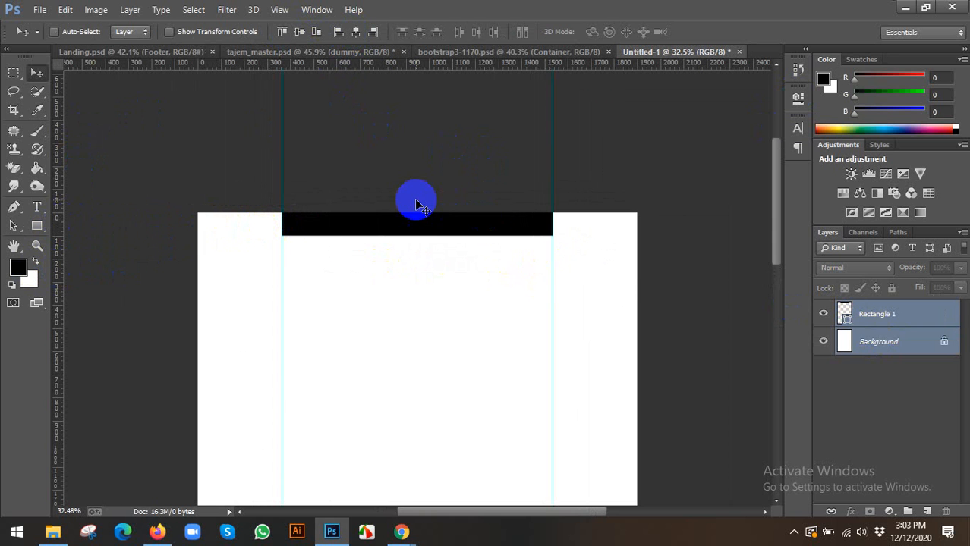
{"action": "scroll", "coordinate": [413, 201], "scroll_direction": "up", "scroll_amount": 2}
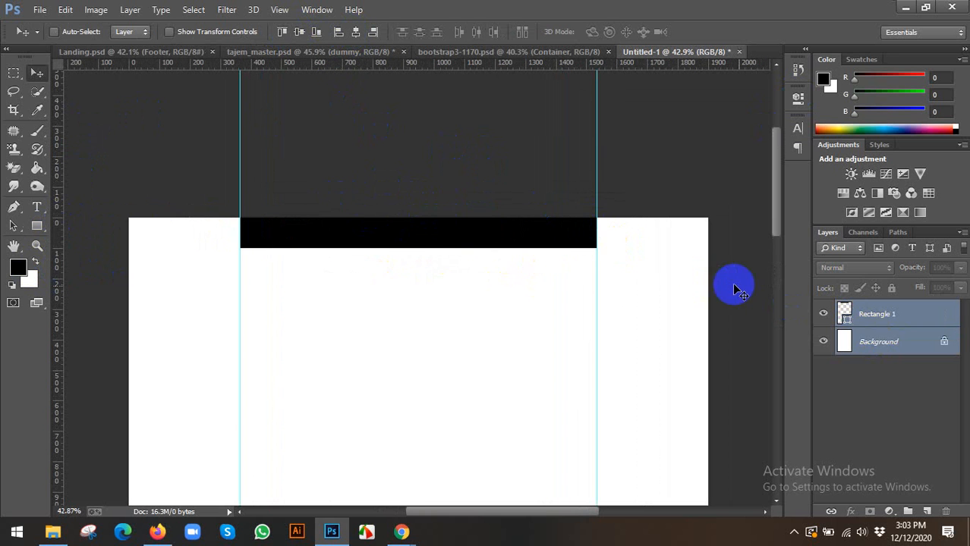
Create a tall, narrow rectangle 30 px wide below the horizontal bar, just inside the first vertical guide.
{"action": "left_click", "coordinate": [884, 318]}
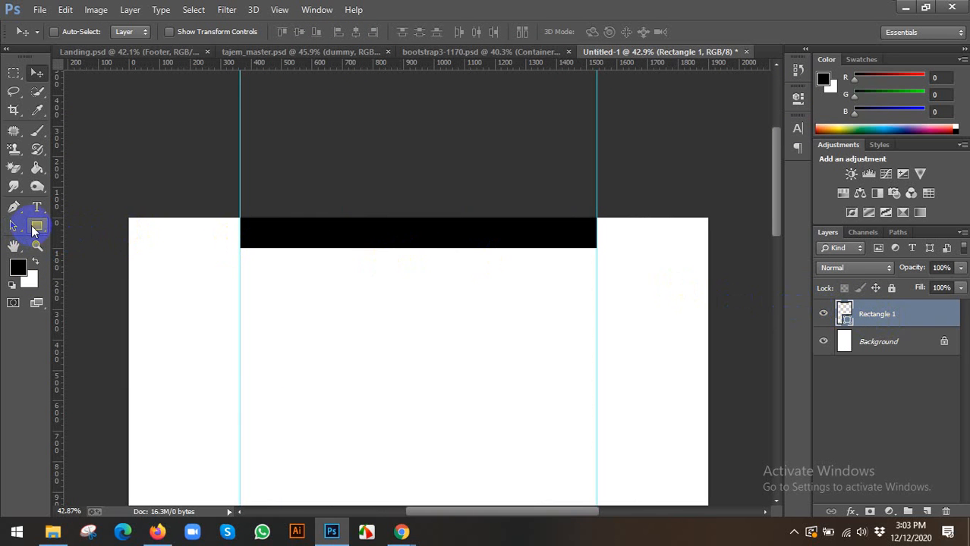
{"action": "left_click", "coordinate": [35, 225]}
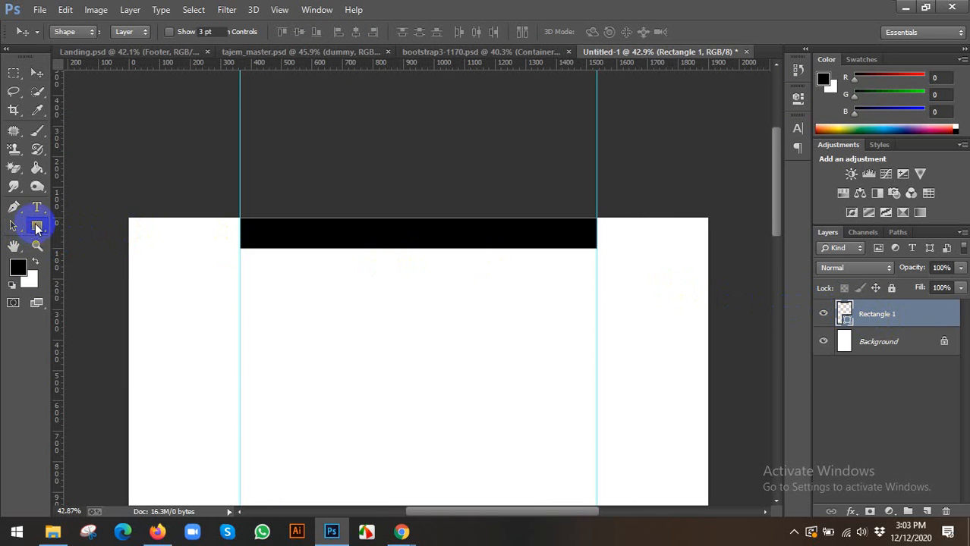
{"action": "left_click", "coordinate": [275, 290]}
{"action": "left_click", "coordinate": [426, 193]}
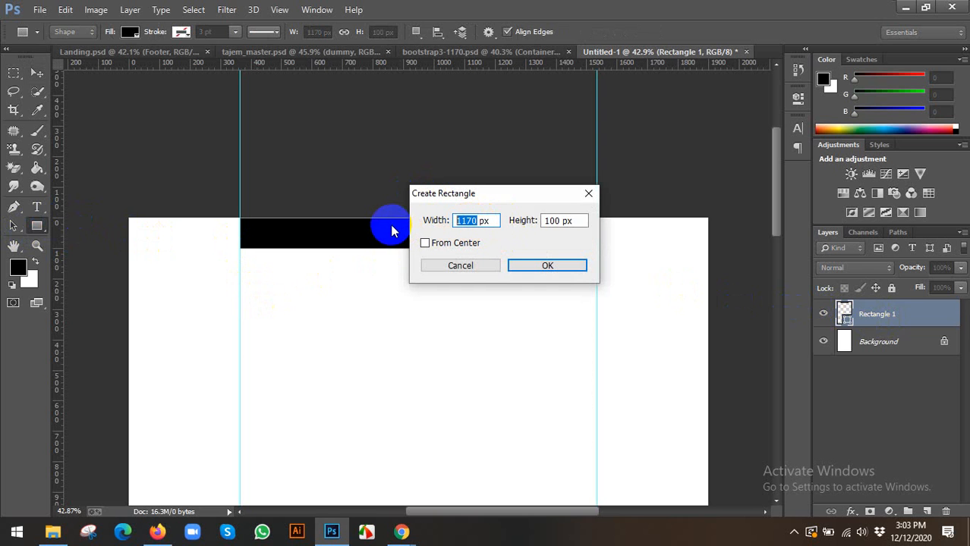
{"action": "type", "text": "3"}
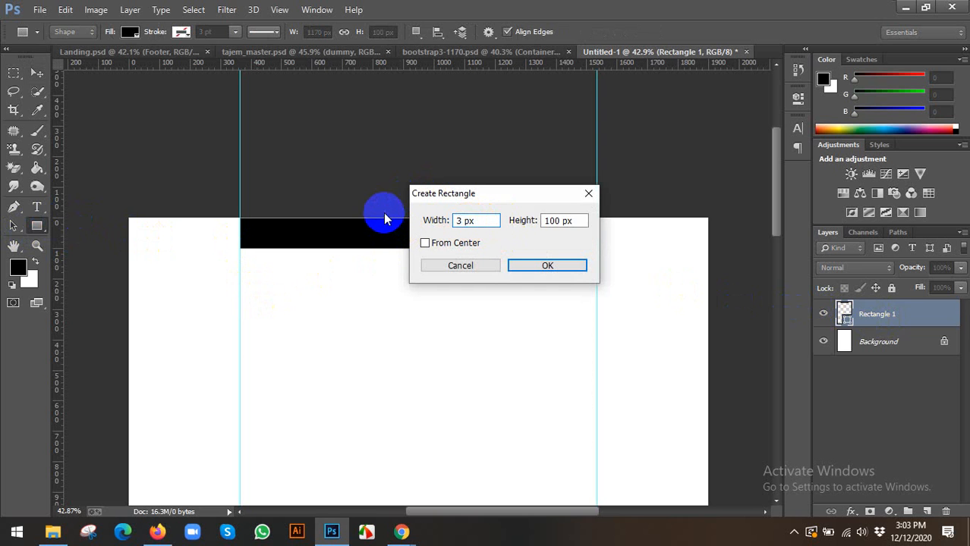
{"action": "type", "text": "0"}
{"action": "left_click", "coordinate": [559, 220]}
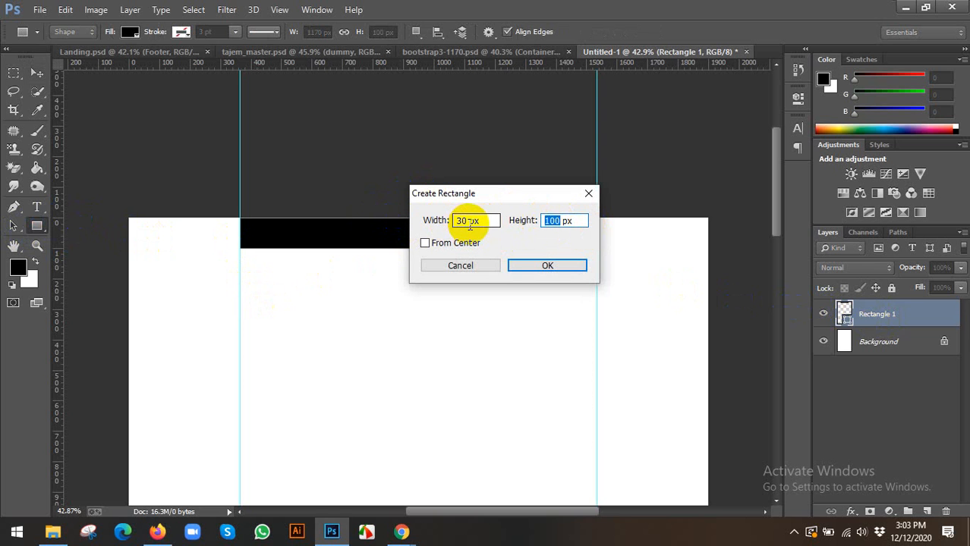
{"action": "type", "text": "100"}
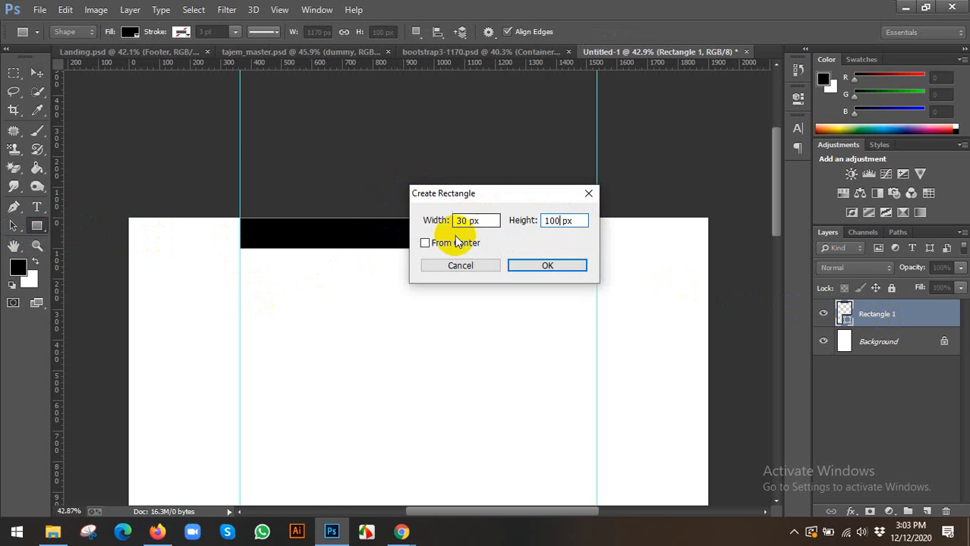
{"action": "left_click", "coordinate": [547, 266]}
{"action": "key", "text": "v"}
{"action": "left_click", "coordinate": [797, 99]}
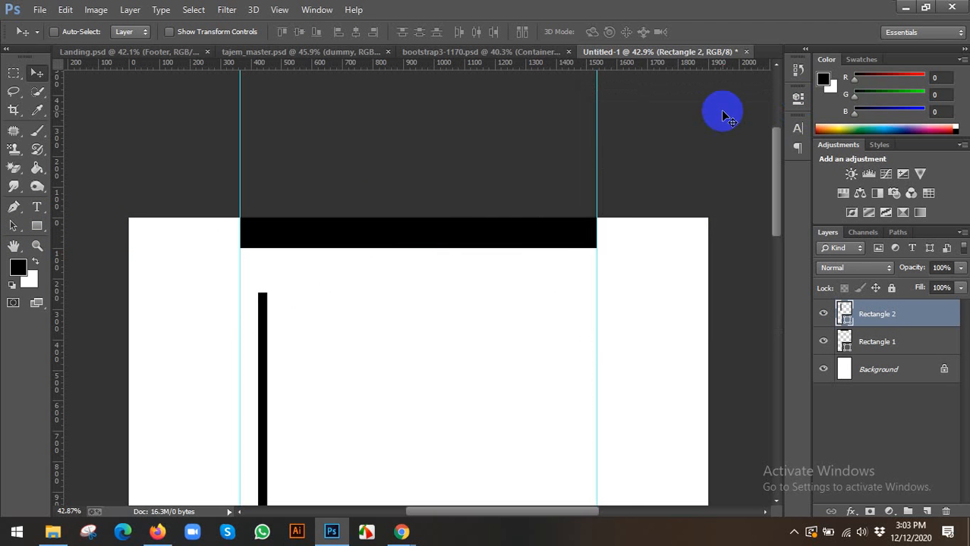
Place further vertical guides at 30 px intervals from the content area's left edge, moving the narrow rectangle along as a spacer.
{"action": "scroll", "coordinate": [267, 317], "scroll_direction": "up", "scroll_amount": 3}
{"action": "scroll", "coordinate": [267, 316], "scroll_direction": "up", "scroll_amount": 1}
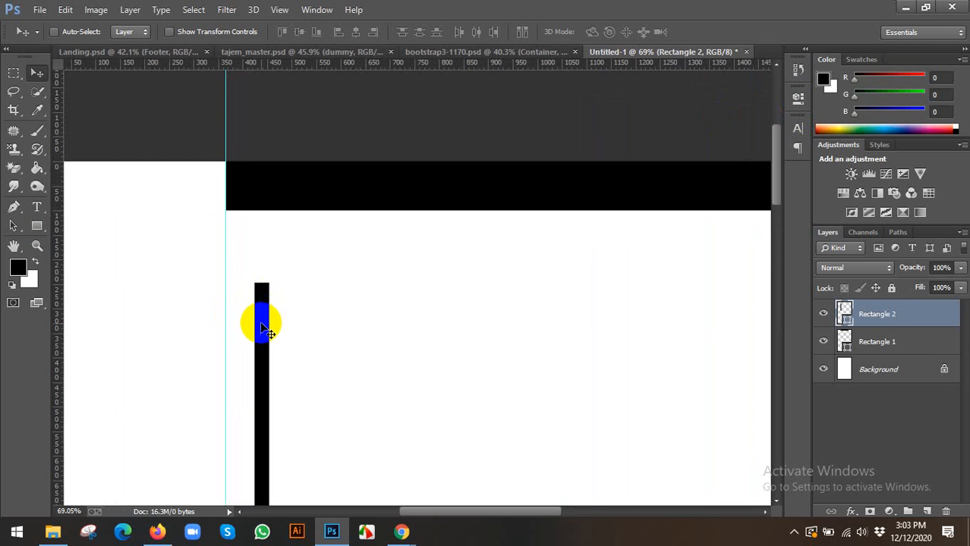
{"action": "left_click_drag", "start_coordinate": [264, 320], "coordinate": [230, 270]}
{"action": "scroll", "coordinate": [106, 338], "scroll_direction": "up", "scroll_amount": 1}
{"action": "left_click_drag", "start_coordinate": [63, 347], "coordinate": [277, 337]}
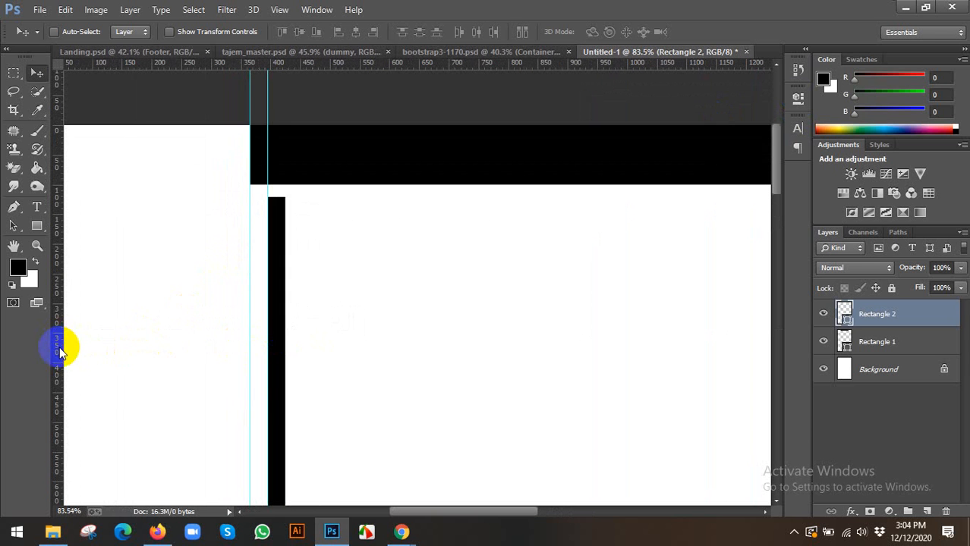
{"action": "left_click_drag", "start_coordinate": [60, 350], "coordinate": [305, 376]}
{"action": "scroll", "coordinate": [306, 376], "scroll_direction": "down", "scroll_amount": 2}
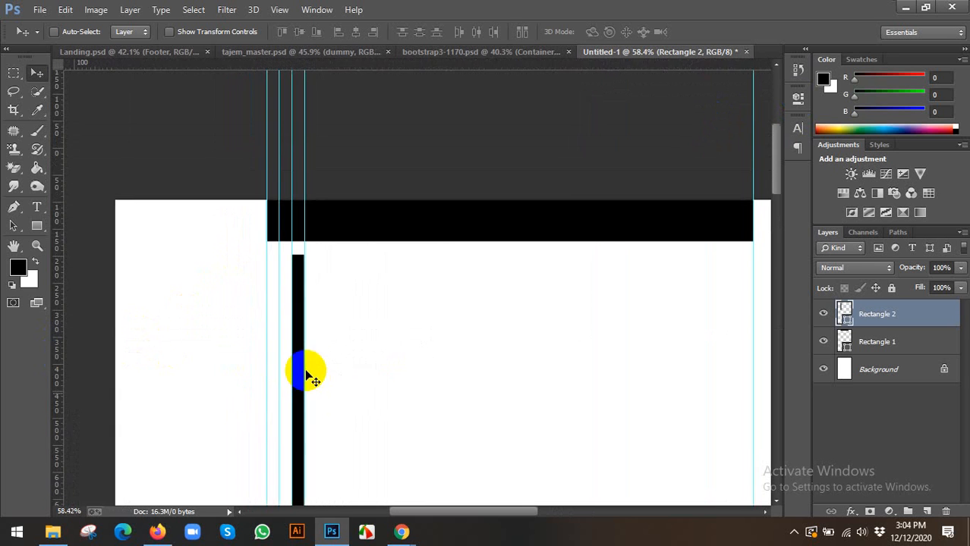
{"action": "scroll", "coordinate": [306, 372], "scroll_direction": "down", "scroll_amount": 2}
{"action": "scroll", "coordinate": [302, 376], "scroll_direction": "up", "scroll_amount": 2}
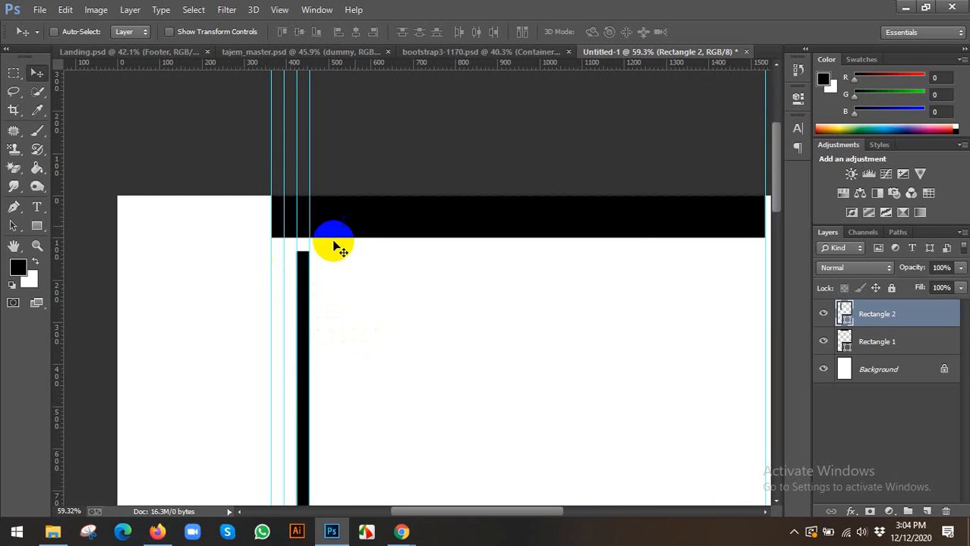
Close the untitled document without saving its changes.
{"action": "left_click", "coordinate": [747, 51]}
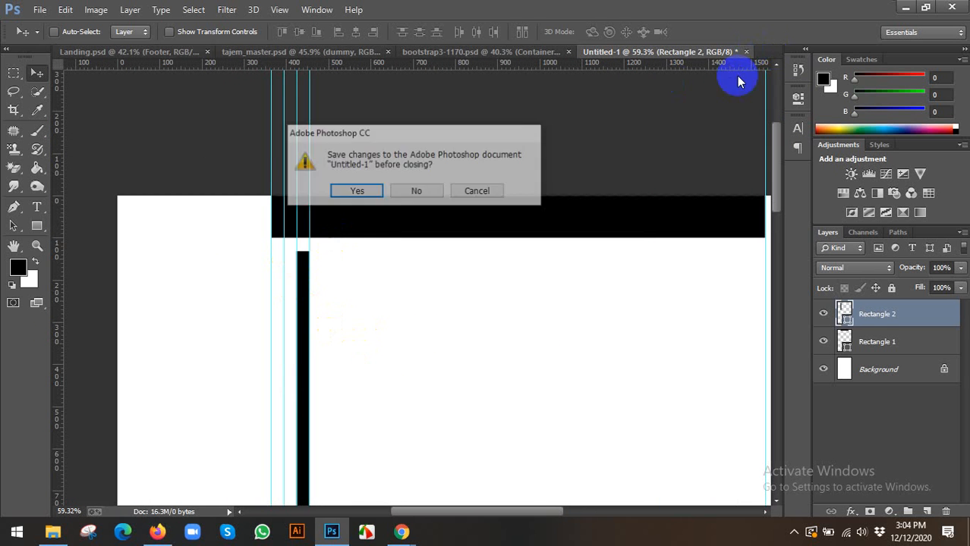
{"action": "left_click", "coordinate": [419, 192]}
Examine how the logo and navigation menu in tajem_master.psd line up with the column guides.
{"action": "scroll", "coordinate": [309, 189], "scroll_direction": "up", "scroll_amount": 3}
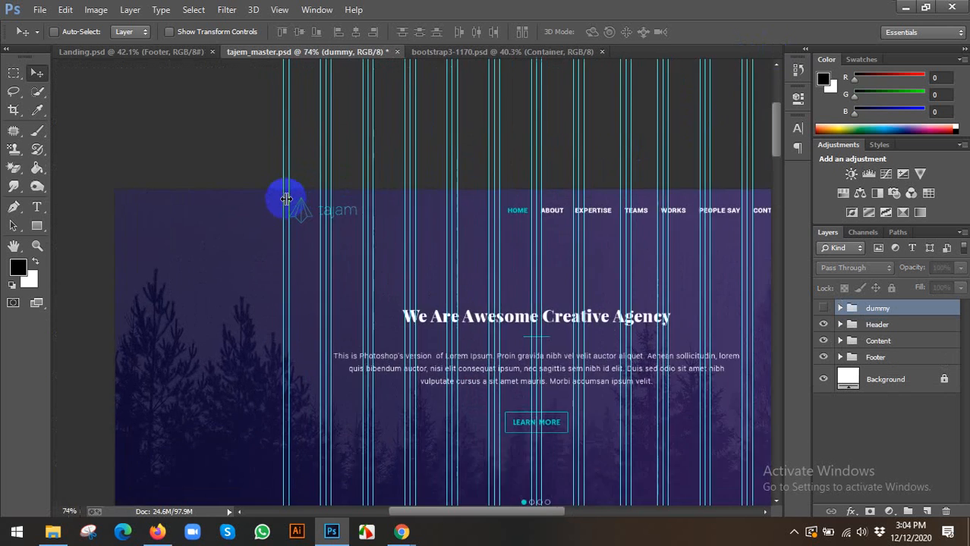
{"action": "scroll", "coordinate": [286, 199], "scroll_direction": "up", "scroll_amount": 6}
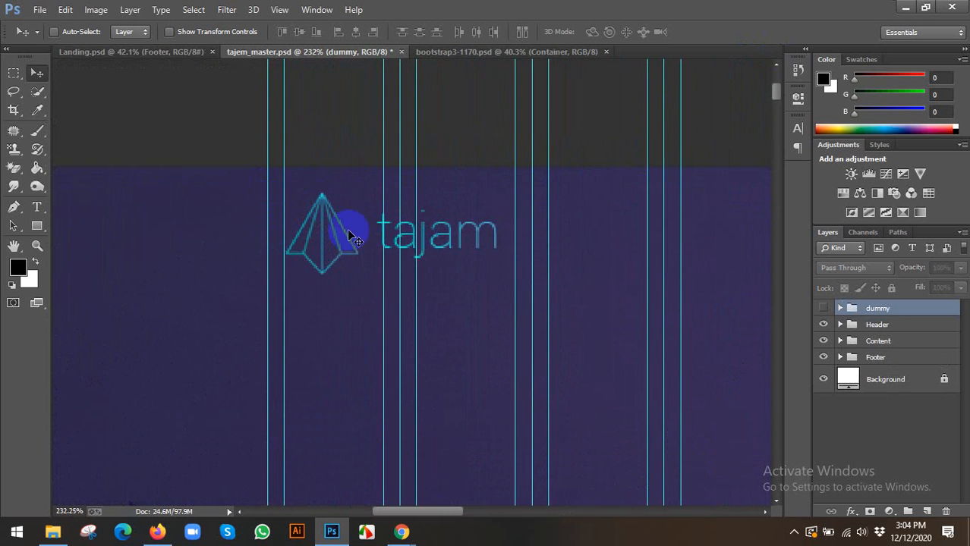
{"action": "scroll", "coordinate": [348, 232], "scroll_direction": "down", "scroll_amount": 6}
{"action": "left_click_drag", "start_coordinate": [546, 271], "coordinate": [403, 242]}
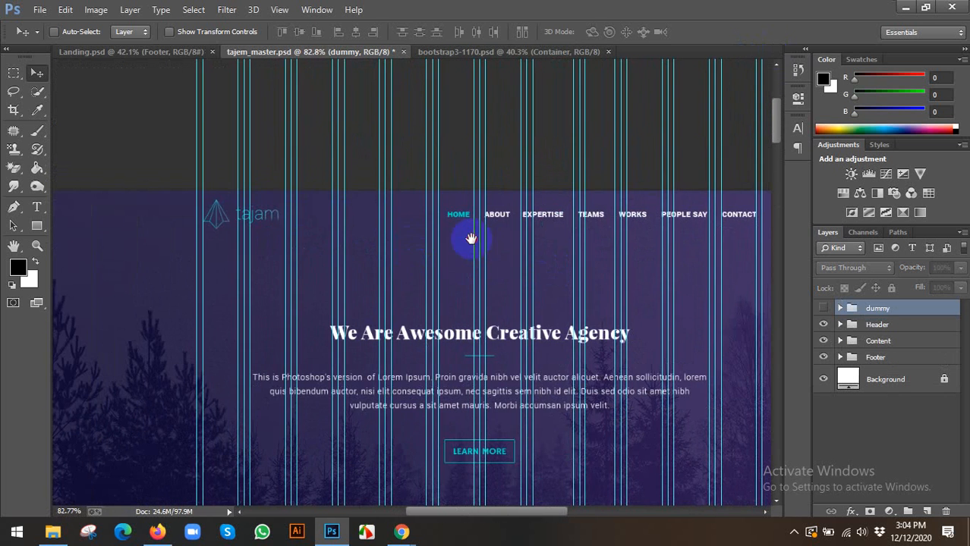
{"action": "left_click_drag", "start_coordinate": [470, 239], "coordinate": [449, 239]}
Bring up the bootstrap3-1170.psd grid document and close it.
{"action": "left_click", "coordinate": [477, 52]}
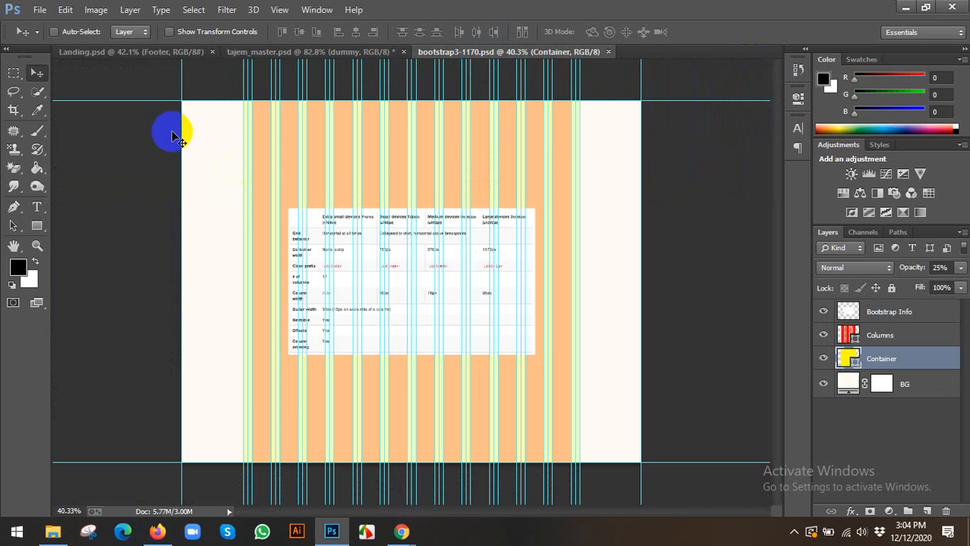
{"action": "left_click", "coordinate": [612, 51]}
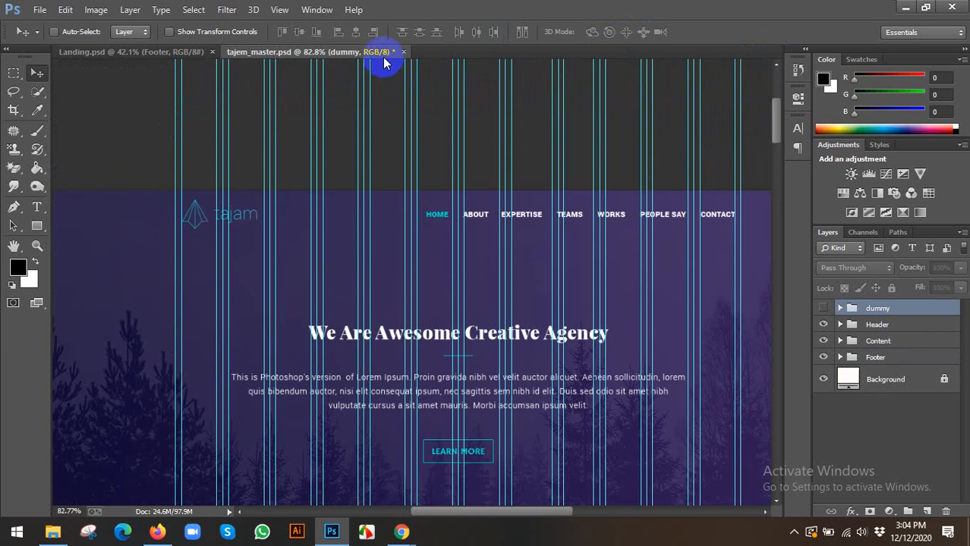
Check the pixel dimensions and resolution of tajem_master.psd in Image Size, leaving them as they are.
{"action": "scroll", "coordinate": [397, 228], "scroll_direction": "down", "scroll_amount": 3}
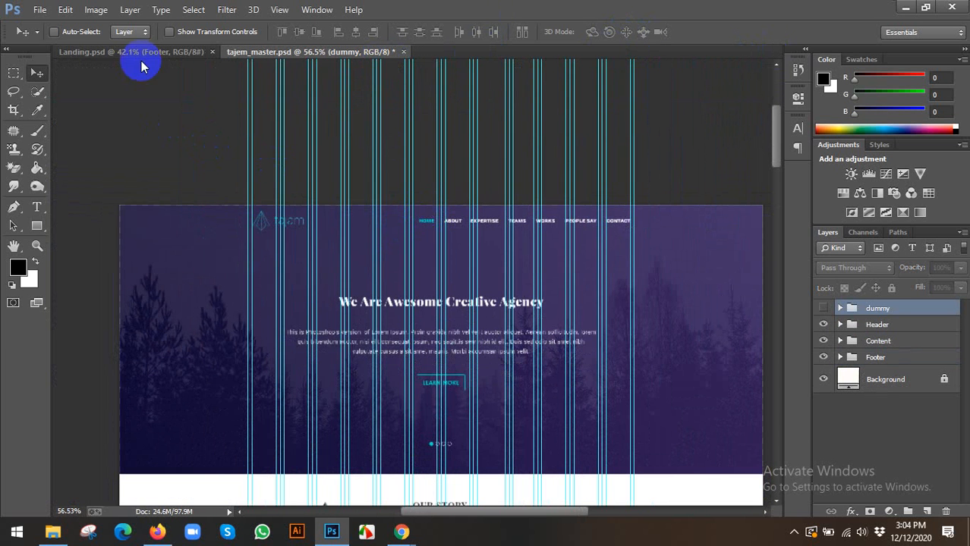
{"action": "left_click", "coordinate": [96, 9]}
{"action": "left_click", "coordinate": [129, 112]}
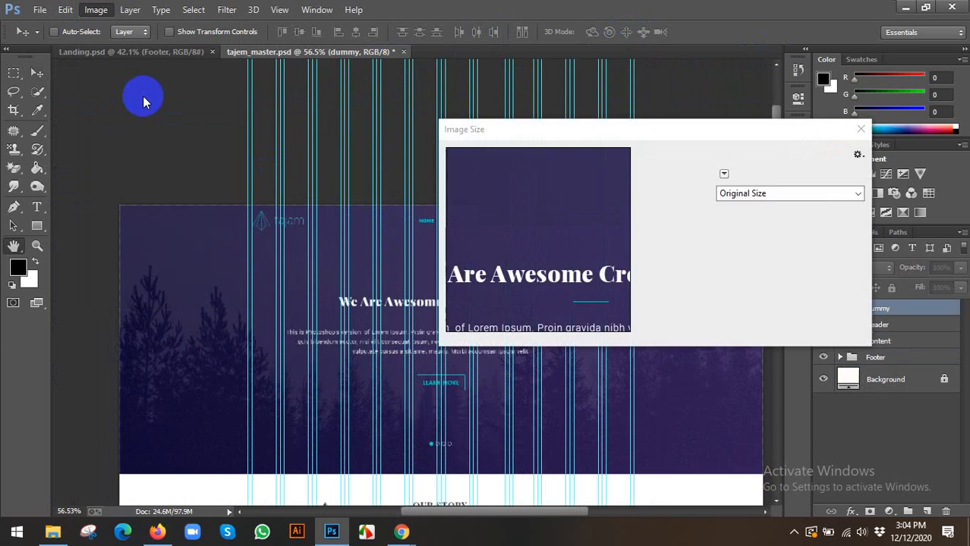
{"action": "left_click_drag", "start_coordinate": [686, 136], "coordinate": [829, 133]}
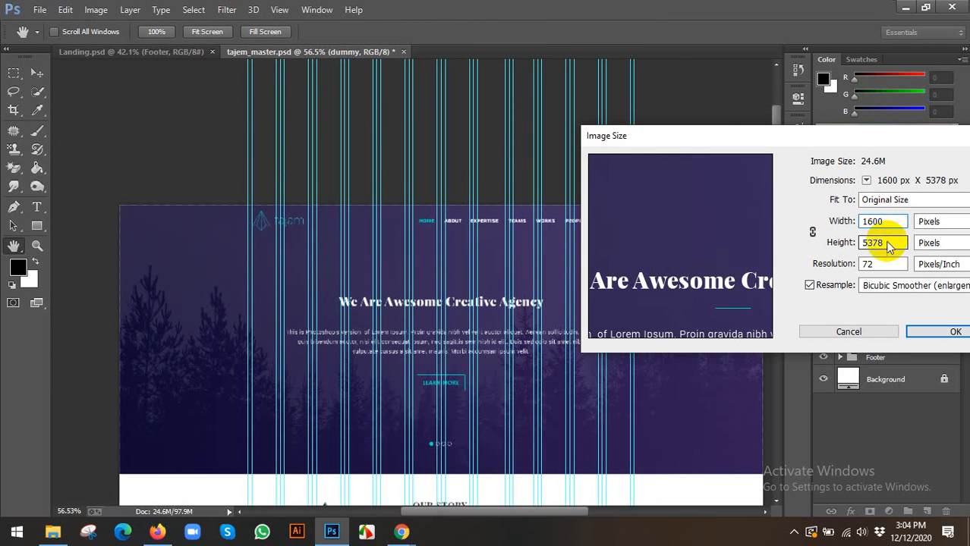
{"action": "left_click", "coordinate": [865, 332]}
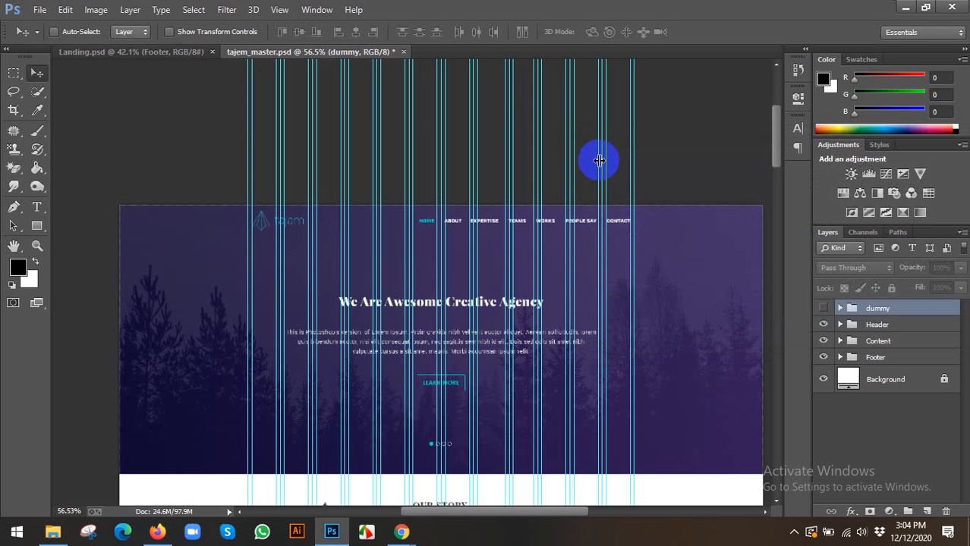
Hide the guides in tajem_master.psd and look over the logo, menu and hero section without them.
{"action": "key", "text": "ctrl+semicolon"}
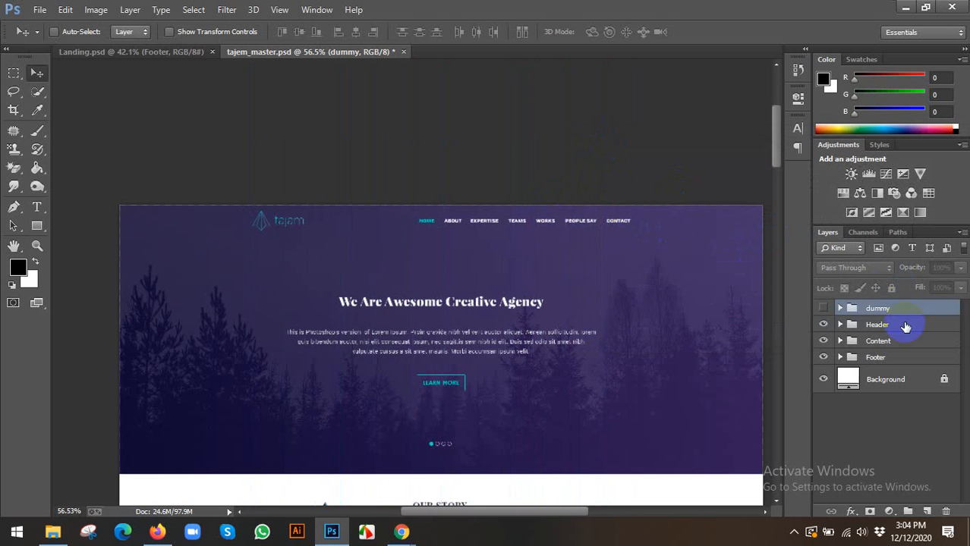
{"action": "left_click", "coordinate": [883, 357]}
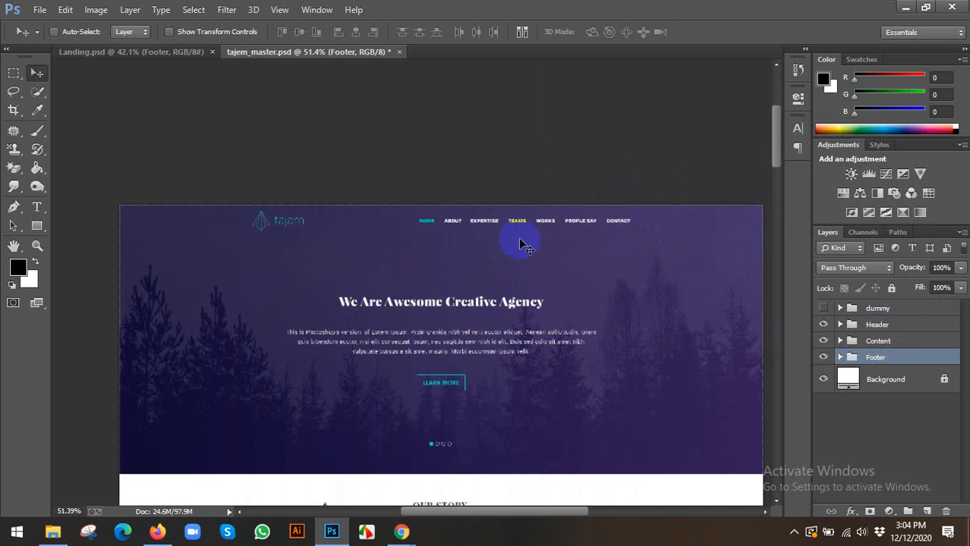
{"action": "scroll", "coordinate": [519, 237], "scroll_direction": "down", "scroll_amount": 2}
{"action": "scroll", "coordinate": [342, 223], "scroll_direction": "up", "scroll_amount": 6}
{"action": "left_click_drag", "start_coordinate": [389, 284], "coordinate": [306, 232]}
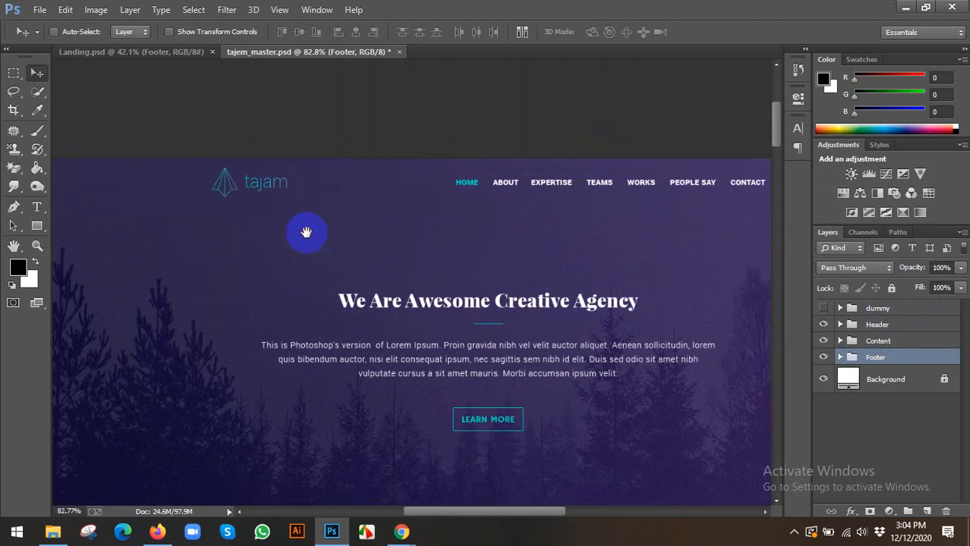
{"action": "scroll", "coordinate": [306, 232], "scroll_direction": "down", "scroll_amount": 2}
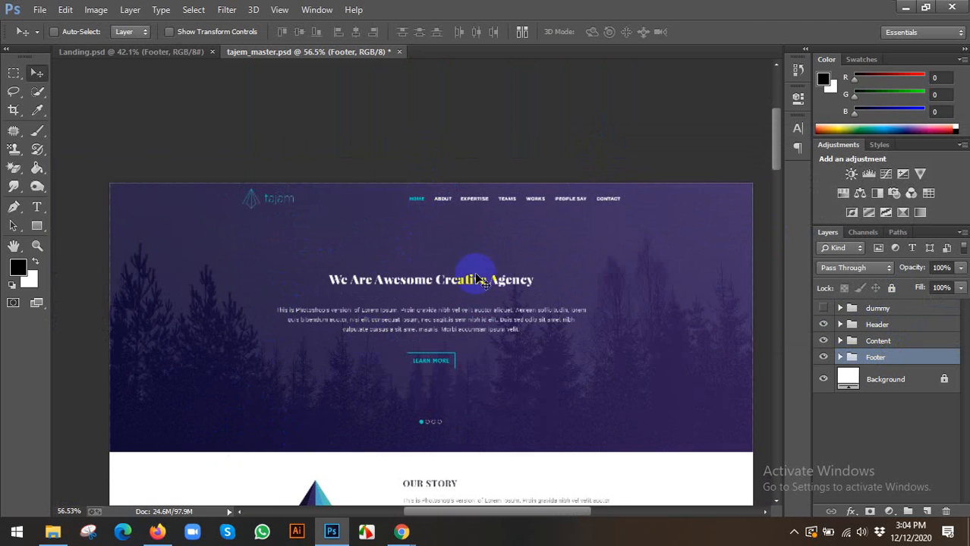
Turn the Header group off and on to see what it contains, and select that group.
{"action": "left_click_drag", "start_coordinate": [480, 281], "coordinate": [455, 253]}
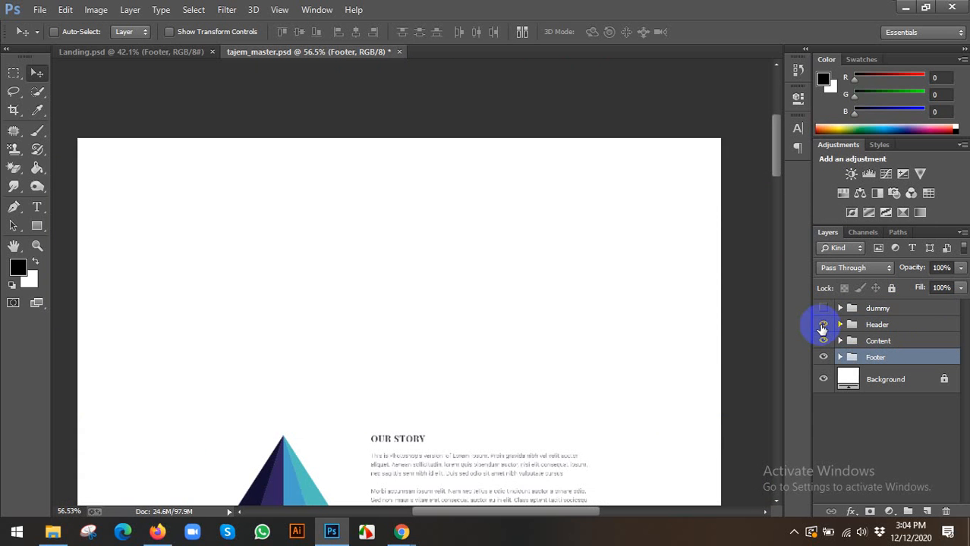
{"action": "left_click", "coordinate": [821, 325]}
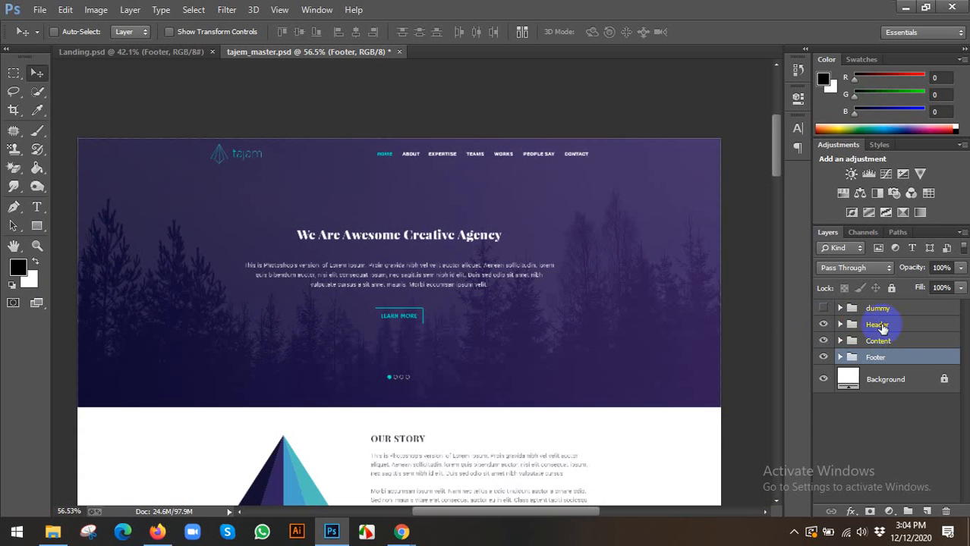
{"action": "left_click", "coordinate": [881, 326]}
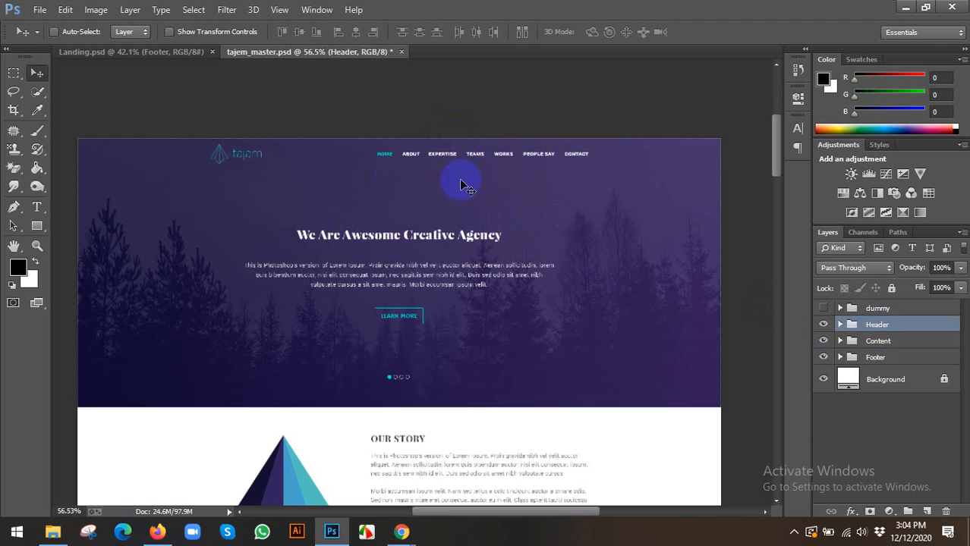
Examine the header section's logo, menu, headline, Learn More button and slider dots up close.
{"action": "scroll", "coordinate": [550, 161], "scroll_direction": "up", "scroll_amount": 3}
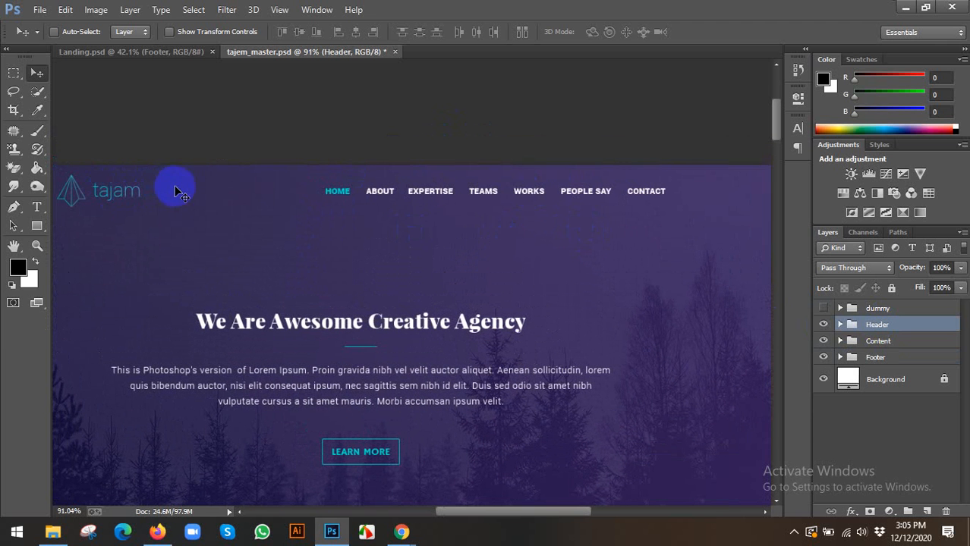
{"action": "scroll", "coordinate": [638, 217], "scroll_direction": "down", "scroll_amount": 1}
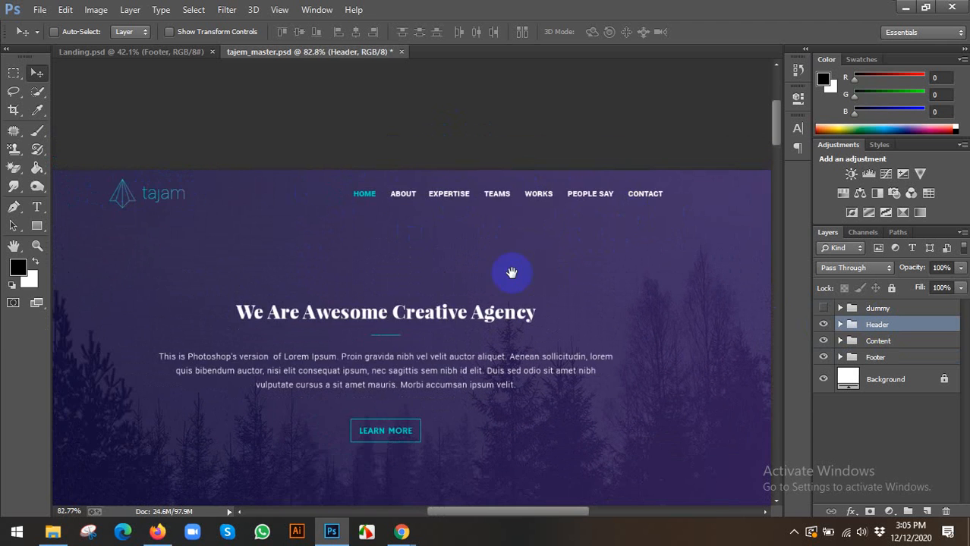
{"action": "left_click_drag", "start_coordinate": [512, 272], "coordinate": [538, 188]}
{"action": "scroll", "coordinate": [529, 252], "scroll_direction": "down", "scroll_amount": 1}
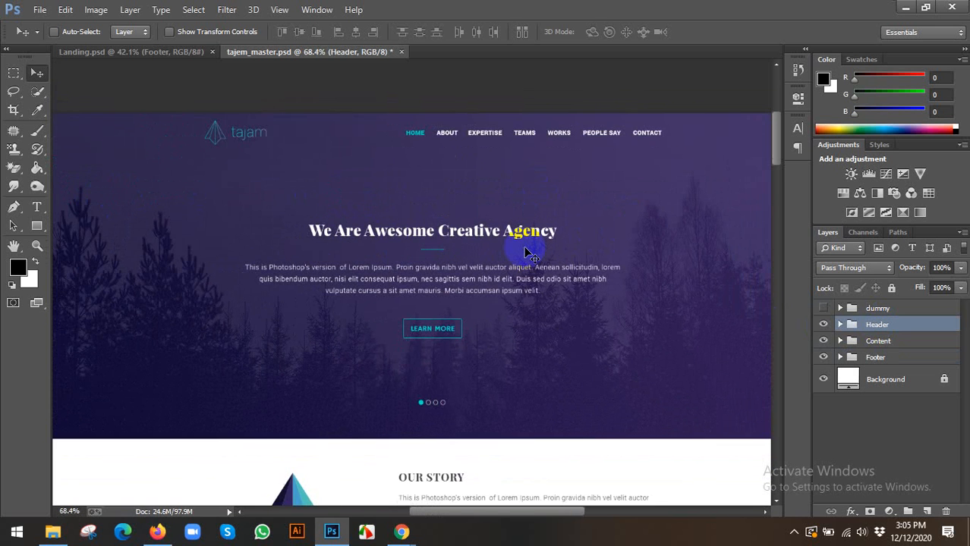
{"action": "scroll", "coordinate": [494, 353], "scroll_direction": "up", "scroll_amount": 1}
{"action": "left_click_drag", "start_coordinate": [487, 360], "coordinate": [421, 293]}
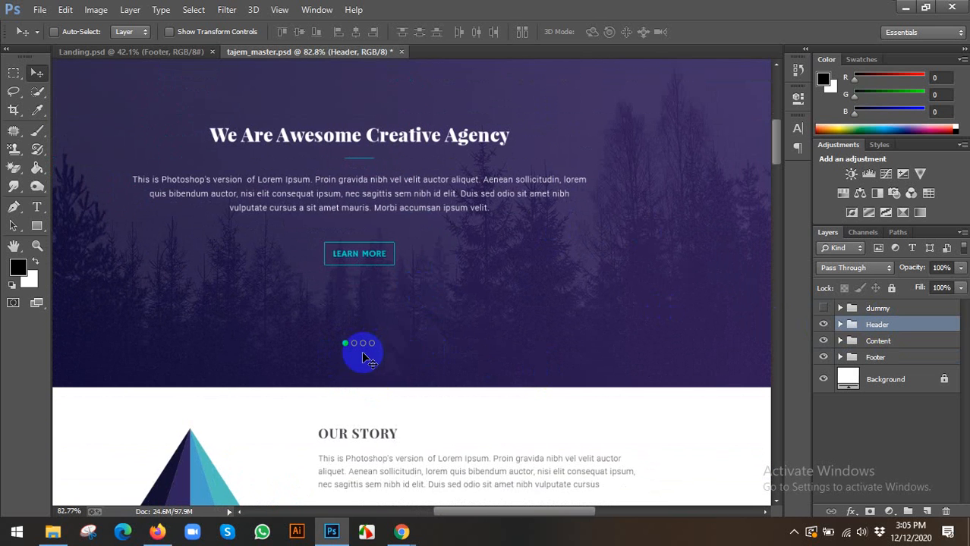
{"action": "scroll", "coordinate": [363, 351], "scroll_direction": "down", "scroll_amount": 1}
{"action": "scroll", "coordinate": [345, 347], "scroll_direction": "up", "scroll_amount": 3}
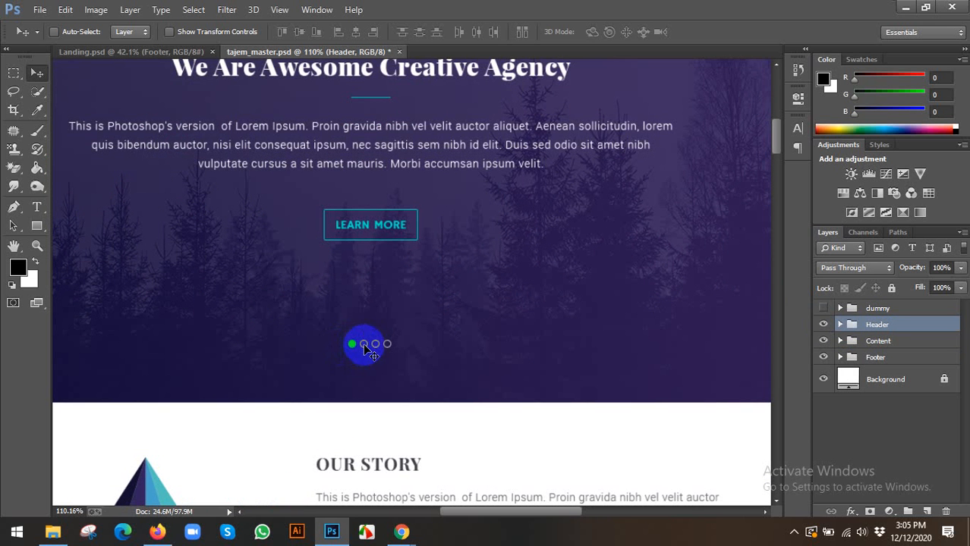
{"action": "scroll", "coordinate": [470, 350], "scroll_direction": "down", "scroll_amount": 6}
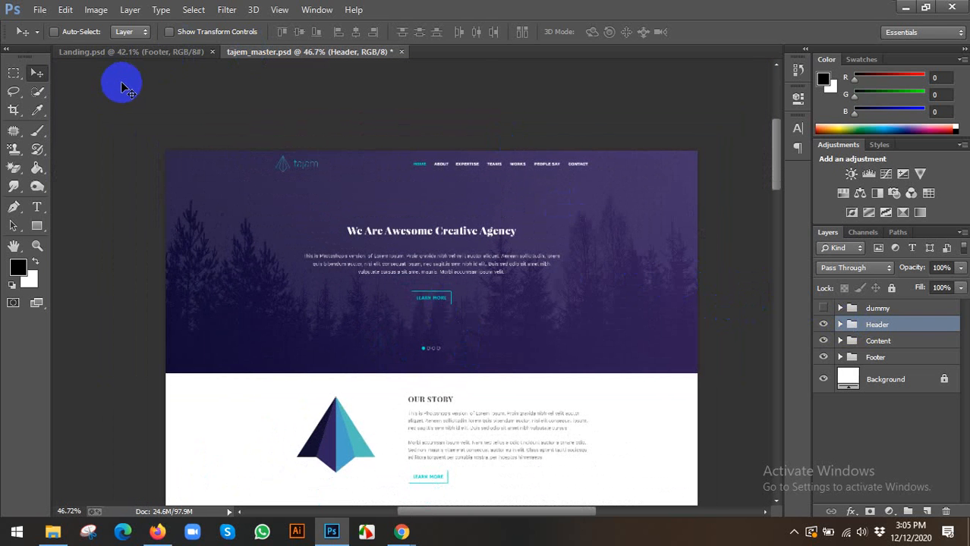
Show the guides and check how the logo, menu and hero text line up with the grid columns.
{"action": "key", "text": "ctrl+semicolon"}
{"action": "scroll", "coordinate": [524, 155], "scroll_direction": "up", "scroll_amount": 3}
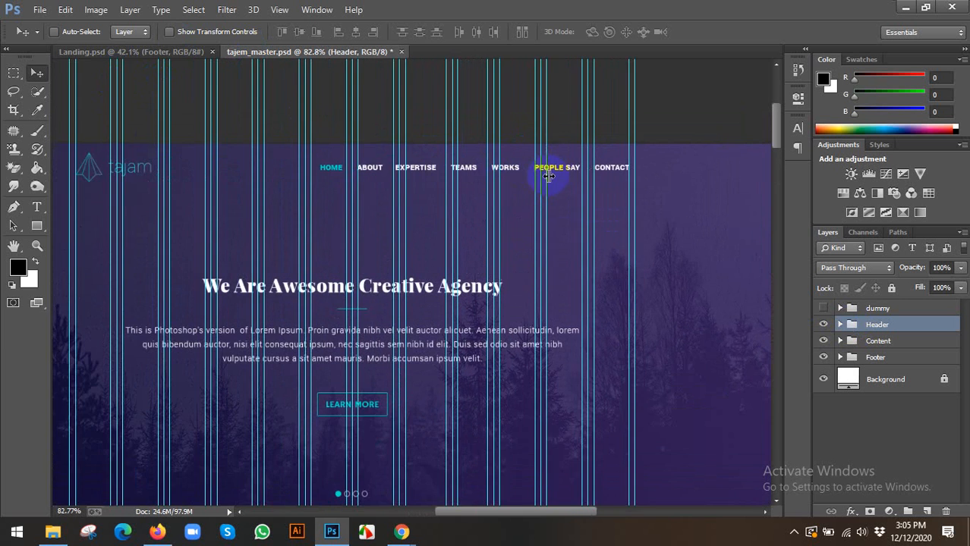
{"action": "left_click_drag", "start_coordinate": [457, 192], "coordinate": [560, 216]}
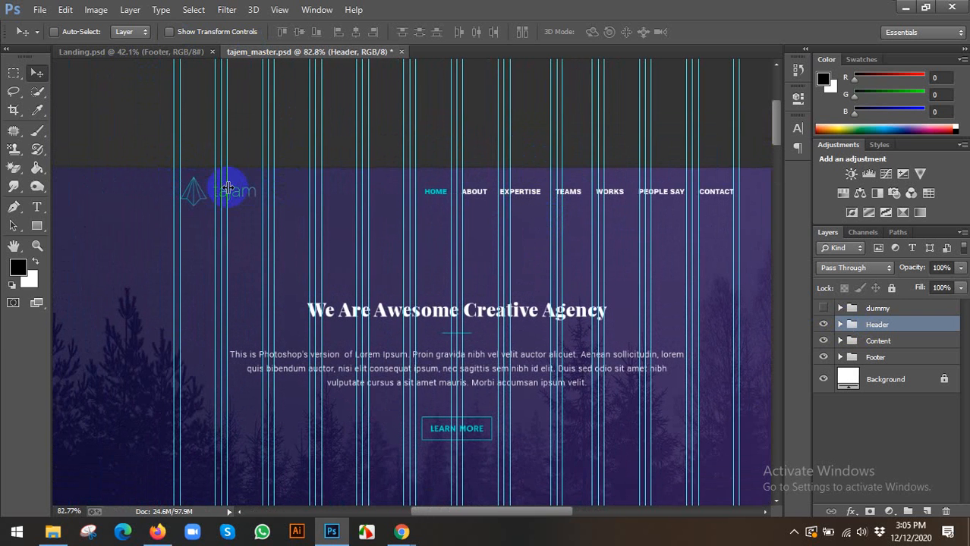
{"action": "scroll", "coordinate": [229, 186], "scroll_direction": "down", "scroll_amount": 1}
{"action": "left_click_drag", "start_coordinate": [303, 221], "coordinate": [251, 206]}
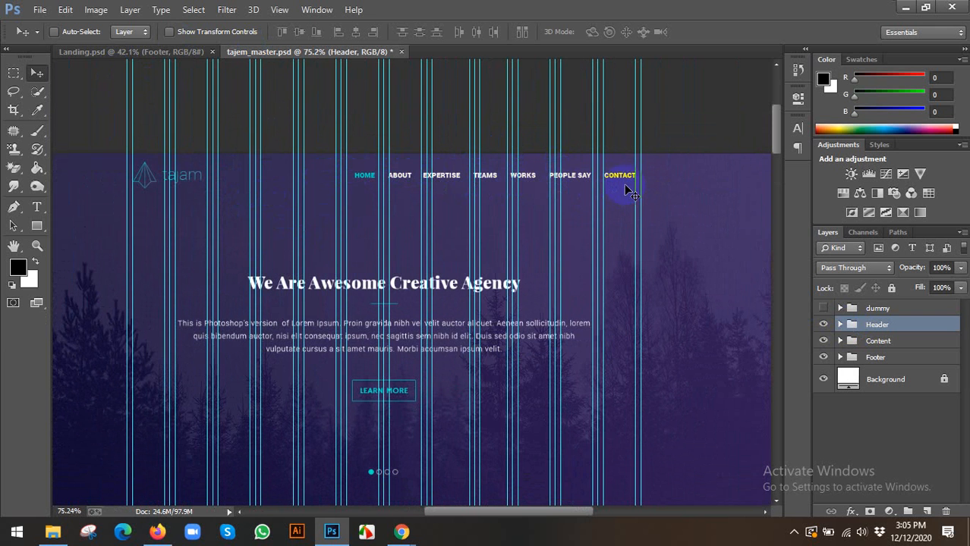
{"action": "scroll", "coordinate": [431, 307], "scroll_direction": "down", "scroll_amount": 2}
{"action": "left_click_drag", "start_coordinate": [431, 325], "coordinate": [431, 193]}
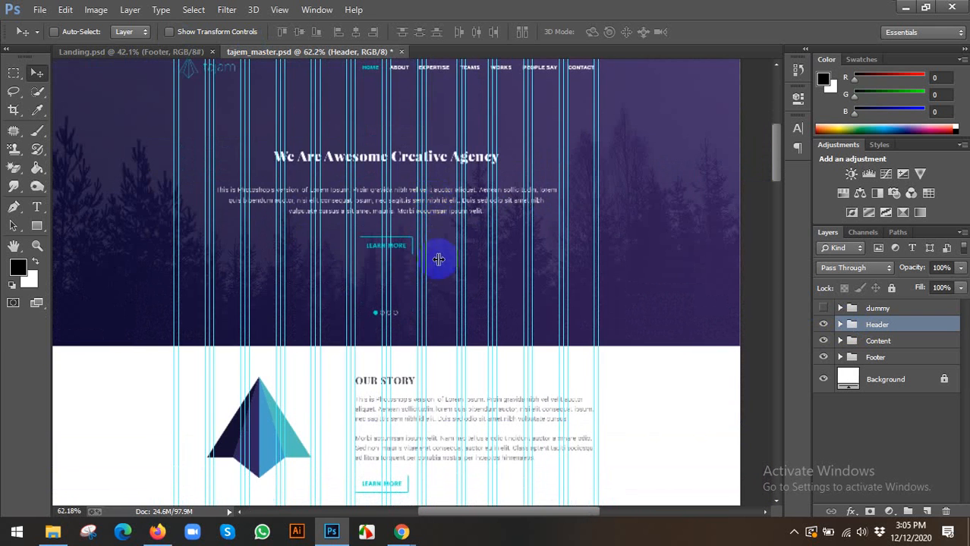
{"action": "scroll", "coordinate": [486, 315], "scroll_direction": "down", "scroll_amount": 2}
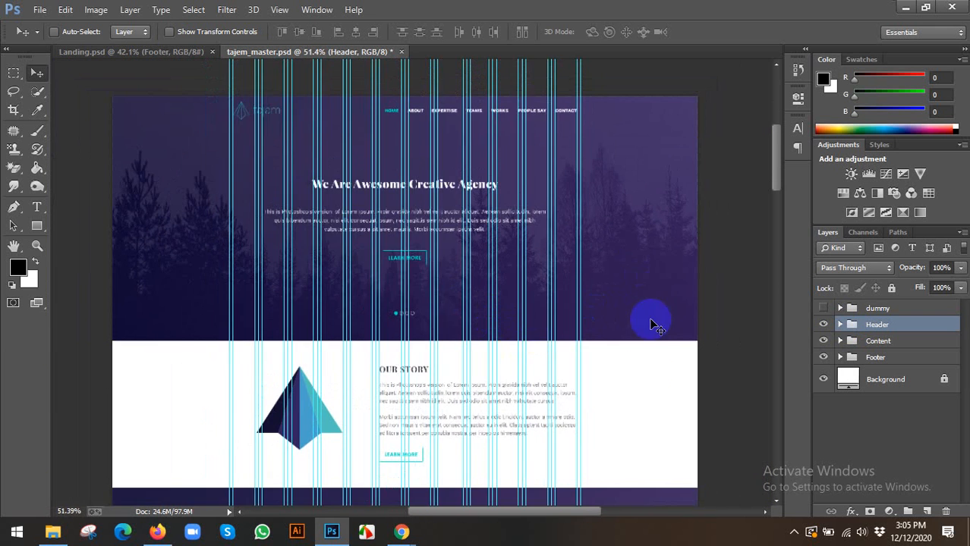
Turn the Content group off and on to see which page sections it contains.
{"action": "left_click_drag", "start_coordinate": [647, 365], "coordinate": [650, 258]}
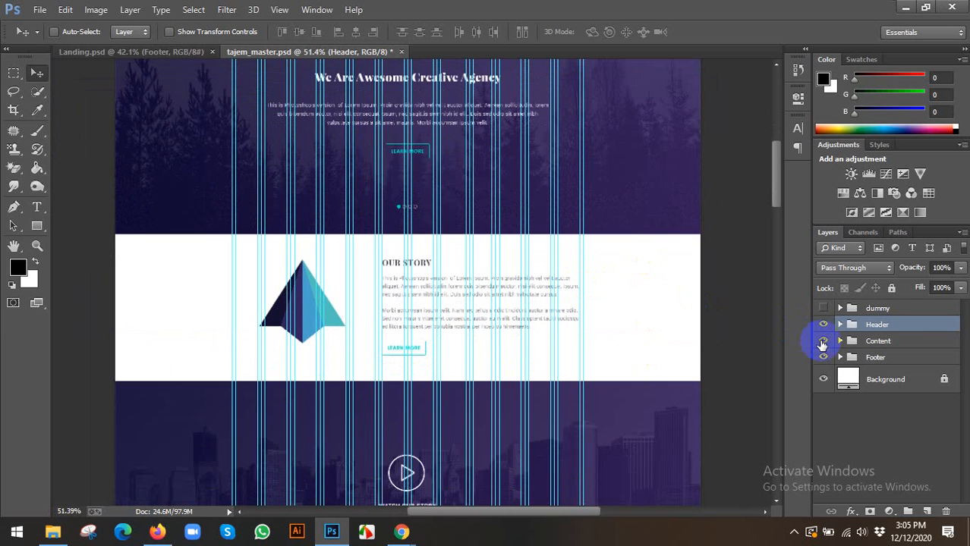
{"action": "left_click", "coordinate": [824, 341]}
{"action": "left_click", "coordinate": [824, 340]}
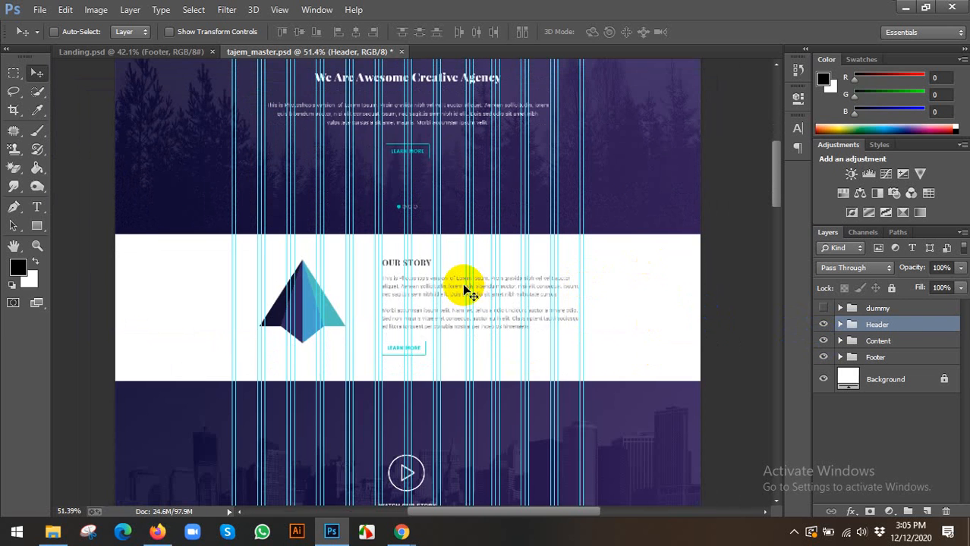
Hide the guides, expand and collapse the Content group to view its subgroups, and leave that group selected.
{"action": "key", "text": "ctrl+semicolon"}
{"action": "scroll", "coordinate": [467, 291], "scroll_direction": "down", "scroll_amount": 2}
{"action": "scroll", "coordinate": [515, 246], "scroll_direction": "down", "scroll_amount": 3}
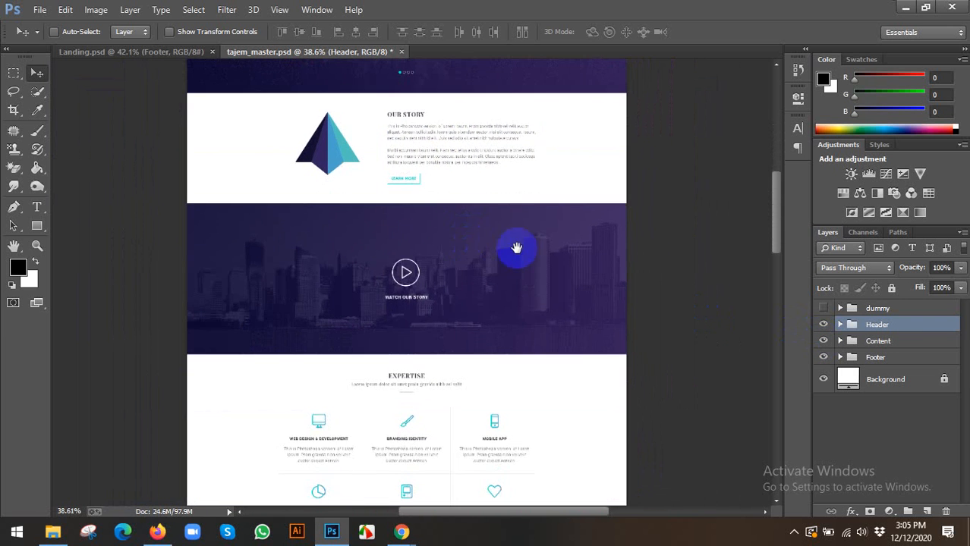
{"action": "scroll", "coordinate": [778, 341], "scroll_direction": "down", "scroll_amount": 2}
{"action": "left_click", "coordinate": [840, 341]}
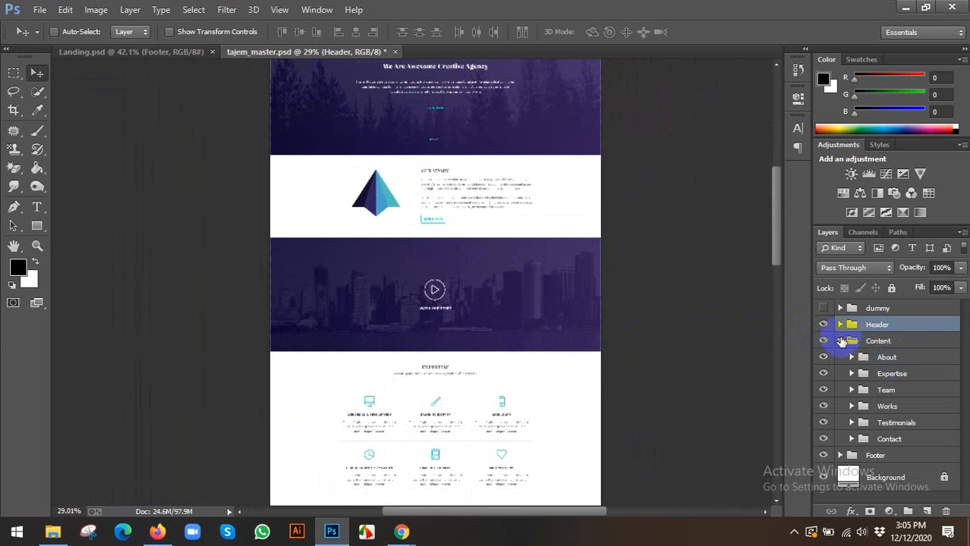
{"action": "left_click", "coordinate": [840, 340]}
Examine the Our Story section with its logo graphic, text and Learn More button below the header.
{"action": "scroll", "coordinate": [439, 190], "scroll_direction": "up", "scroll_amount": 4}
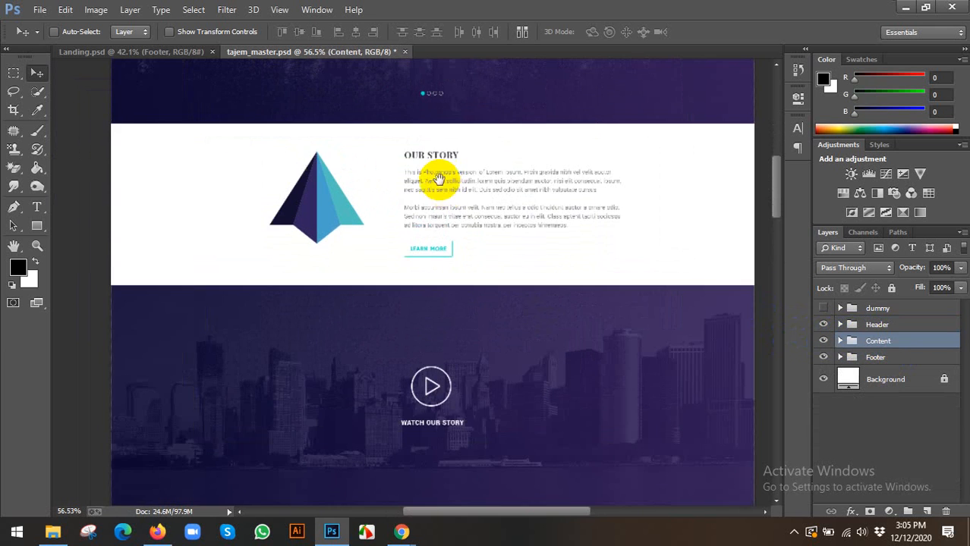
{"action": "left_click_drag", "start_coordinate": [434, 173], "coordinate": [424, 245]}
{"action": "scroll", "coordinate": [294, 247], "scroll_direction": "down", "scroll_amount": 4}
{"action": "left_click_drag", "start_coordinate": [348, 159], "coordinate": [329, 352]}
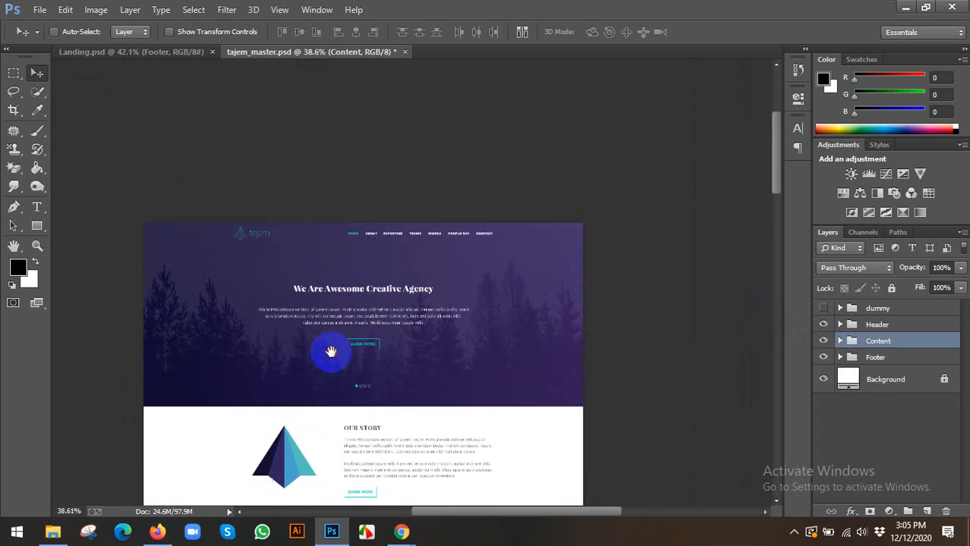
{"action": "left_click_drag", "start_coordinate": [318, 403], "coordinate": [318, 234]}
{"action": "scroll", "coordinate": [326, 258], "scroll_direction": "up", "scroll_amount": 2}
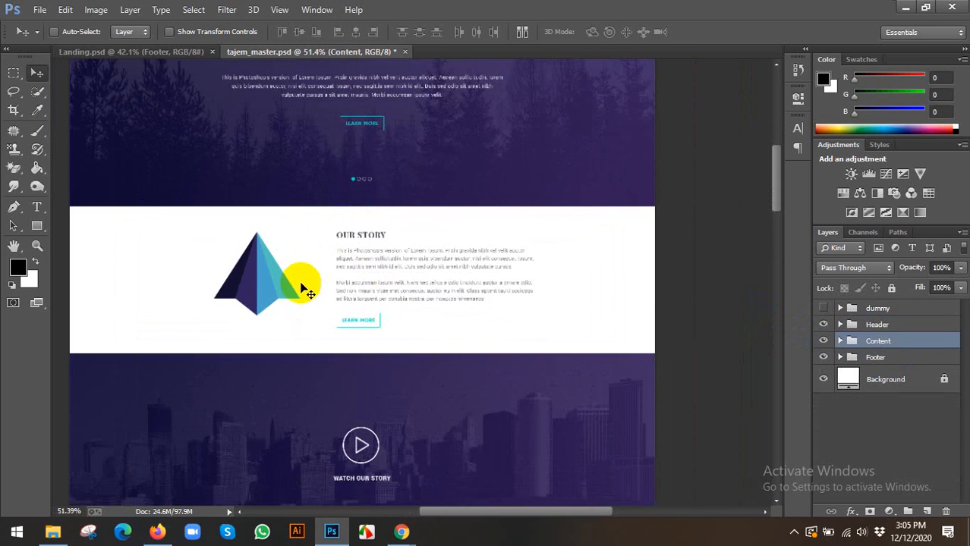
{"action": "scroll", "coordinate": [263, 285], "scroll_direction": "up", "scroll_amount": 1}
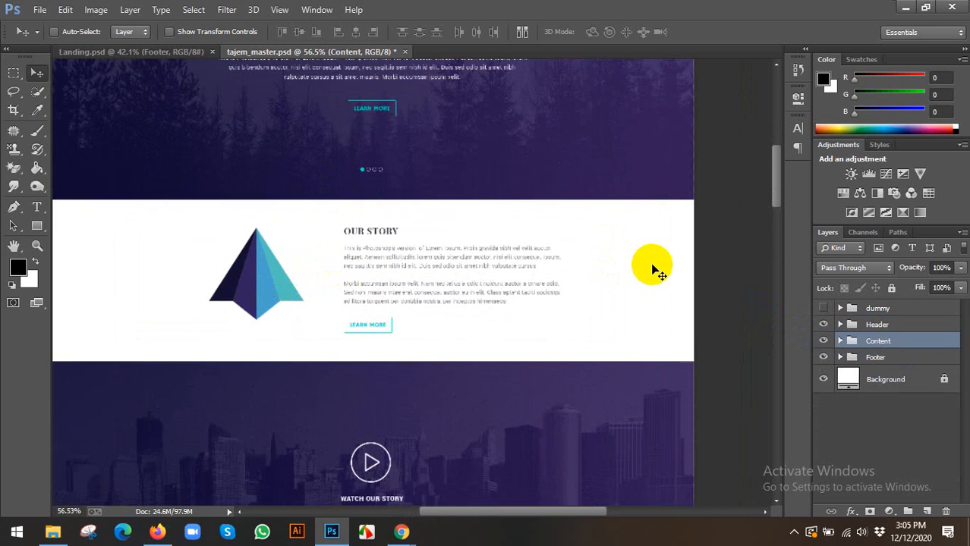
{"action": "scroll", "coordinate": [650, 264], "scroll_direction": "down", "scroll_amount": 2}
Examine the Watch Our Story video banner with its play icon and skyline background.
{"action": "left_click_drag", "start_coordinate": [617, 343], "coordinate": [614, 186]}
{"action": "scroll", "coordinate": [425, 292], "scroll_direction": "up", "scroll_amount": 1}
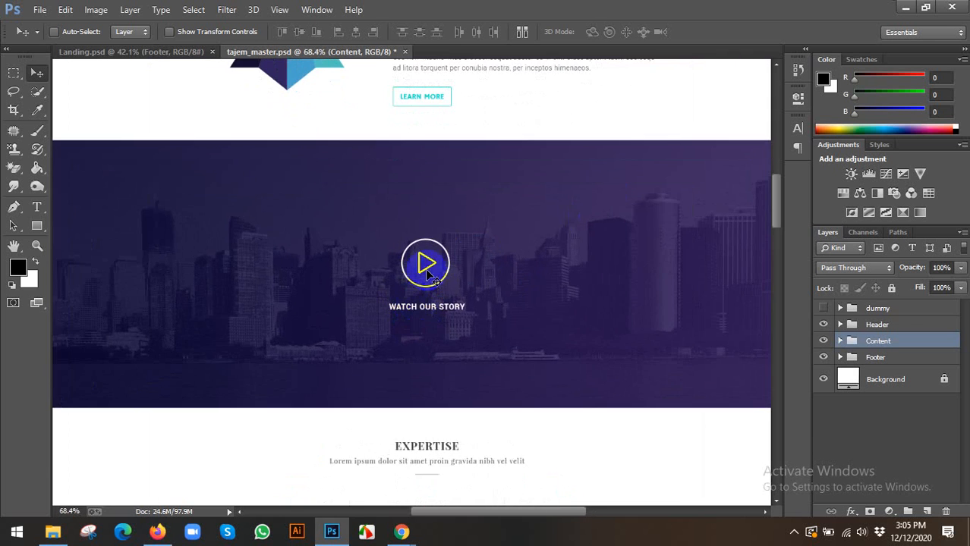
{"action": "scroll", "coordinate": [422, 277], "scroll_direction": "down", "scroll_amount": 1}
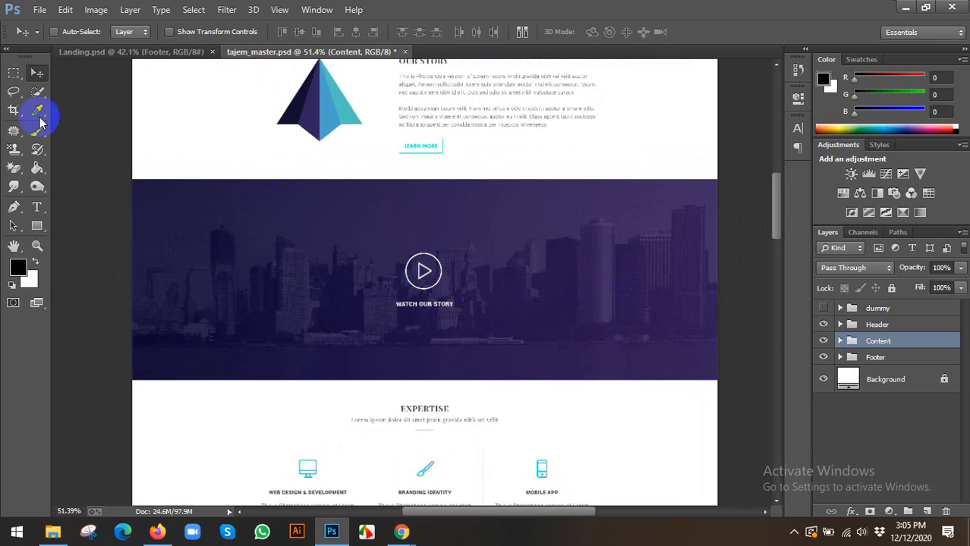
{"action": "scroll", "coordinate": [558, 297], "scroll_direction": "up", "scroll_amount": 2}
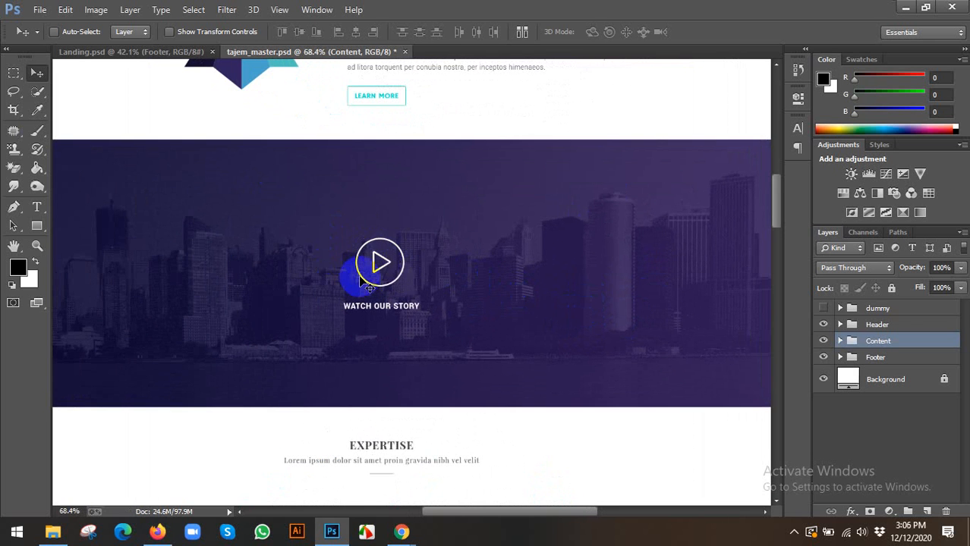
{"action": "scroll", "coordinate": [384, 285], "scroll_direction": "down", "scroll_amount": 2}
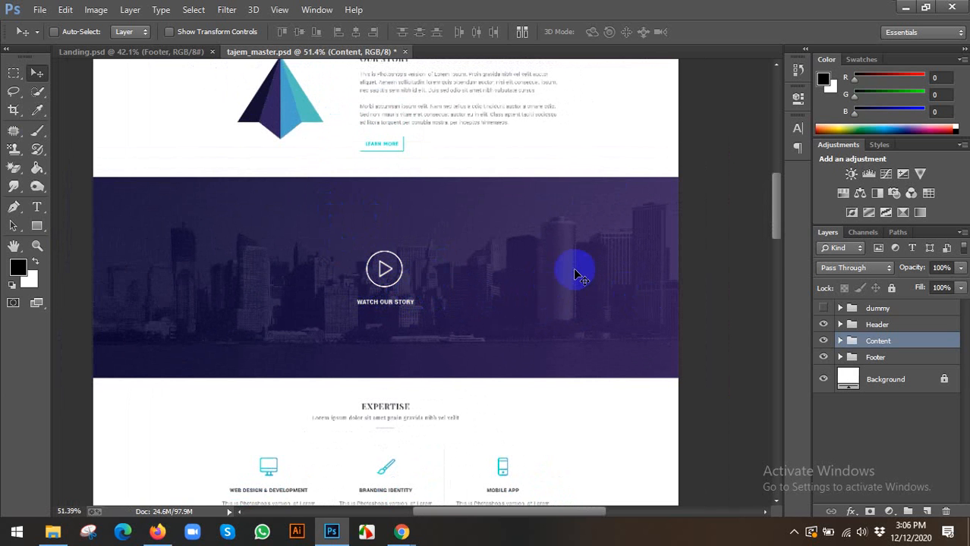
{"action": "scroll", "coordinate": [570, 266], "scroll_direction": "down", "scroll_amount": 3}
{"action": "scroll", "coordinate": [520, 353], "scroll_direction": "up", "scroll_amount": 3}
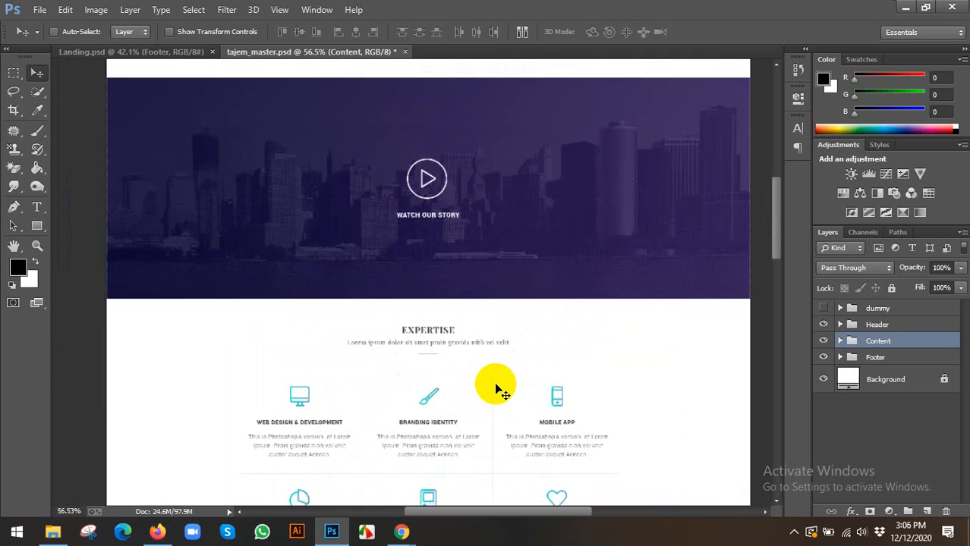
Examine the Expertise section's heading and its grid of service icons and descriptions.
{"action": "left_click_drag", "start_coordinate": [504, 383], "coordinate": [500, 254]}
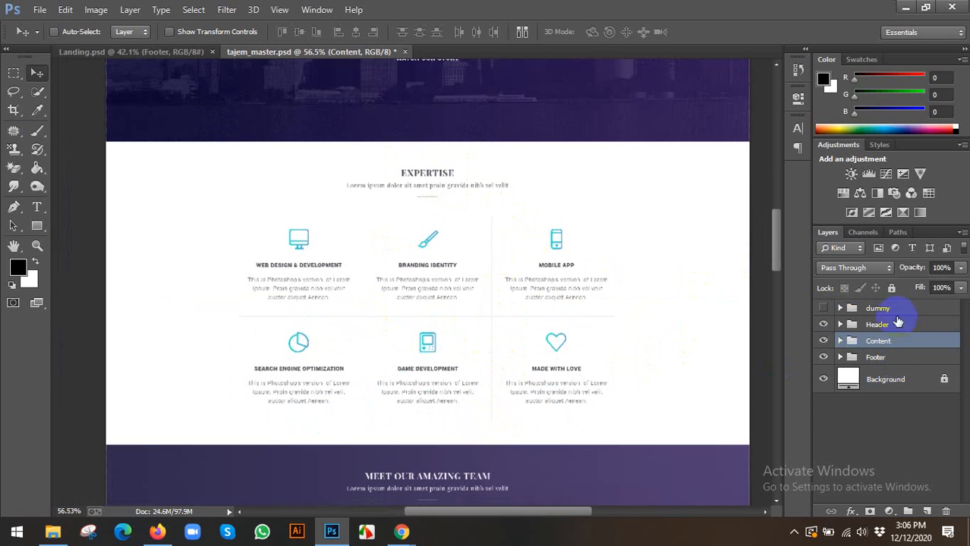
{"action": "scroll", "coordinate": [462, 225], "scroll_direction": "down", "scroll_amount": 2}
{"action": "scroll", "coordinate": [460, 227], "scroll_direction": "up", "scroll_amount": 4}
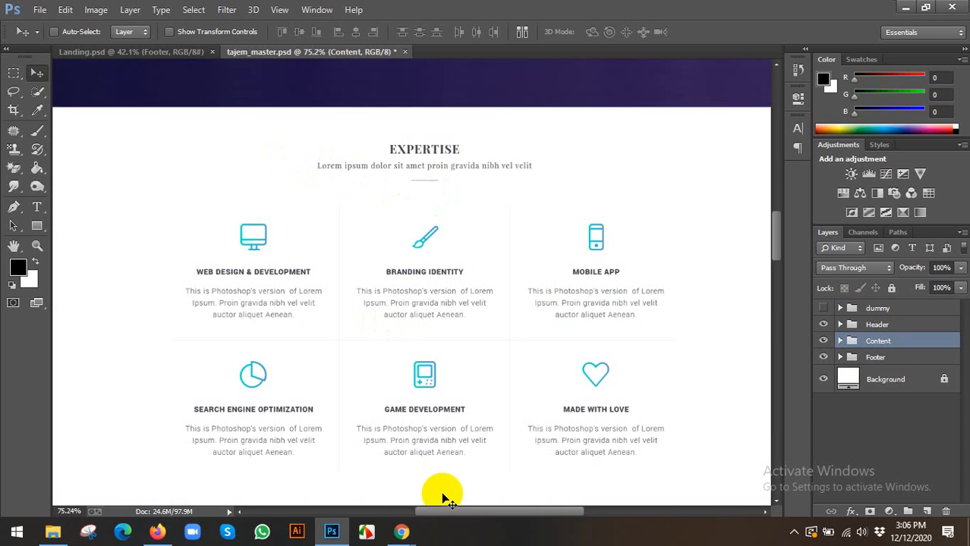
{"action": "left_click", "coordinate": [400, 533]}
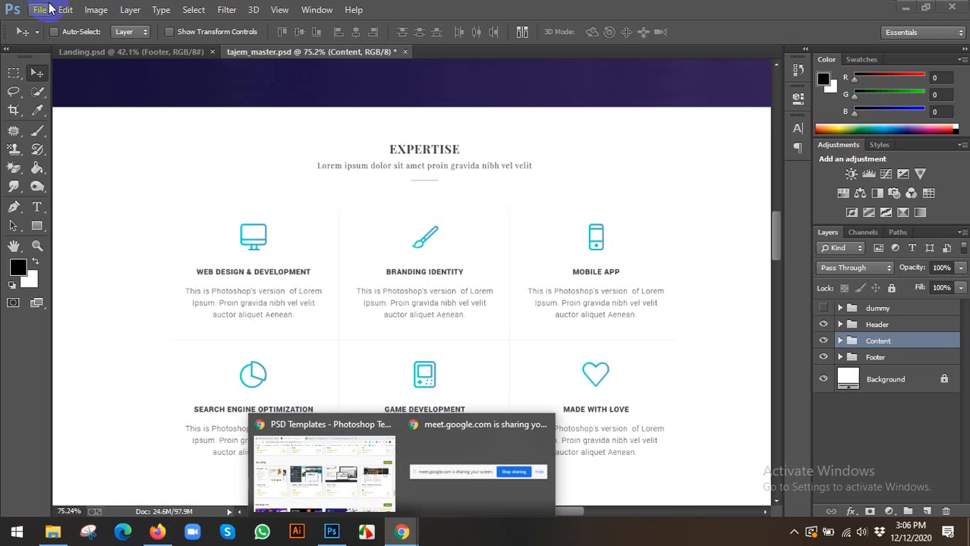
{"action": "left_click", "coordinate": [325, 242]}
{"action": "scroll", "coordinate": [325, 241], "scroll_direction": "down", "scroll_amount": 3}
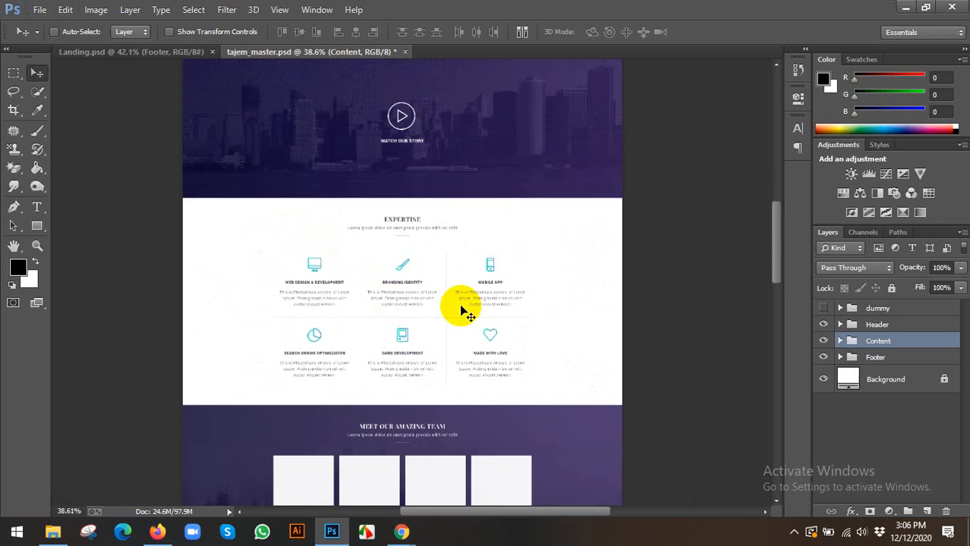
{"action": "scroll", "coordinate": [460, 310], "scroll_direction": "up", "scroll_amount": 2}
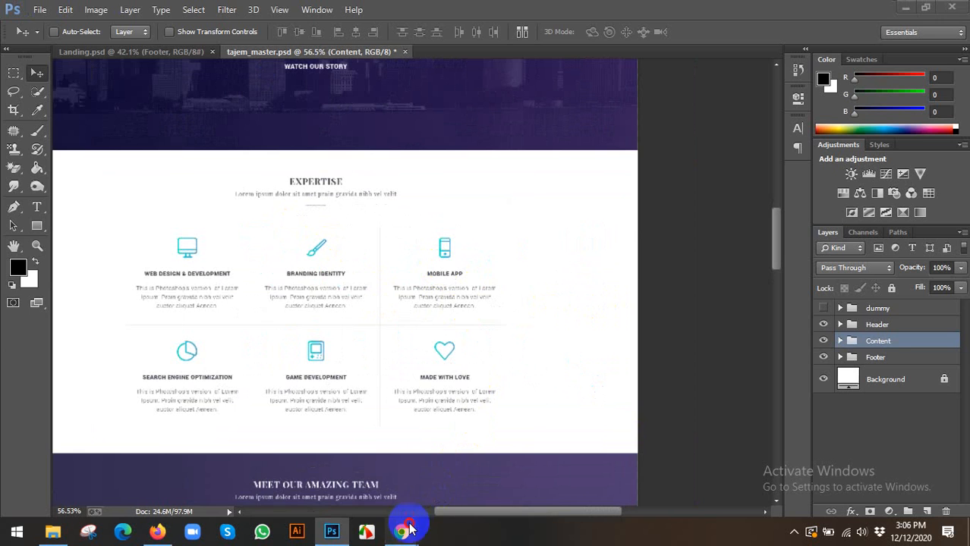
Switch to the Google Meet call in Chrome, check the meeting chat and close it.
{"action": "mouse_move", "coordinate": [402, 532]}
{"action": "left_click", "coordinate": [319, 476]}
{"action": "left_click", "coordinate": [22, 11]}
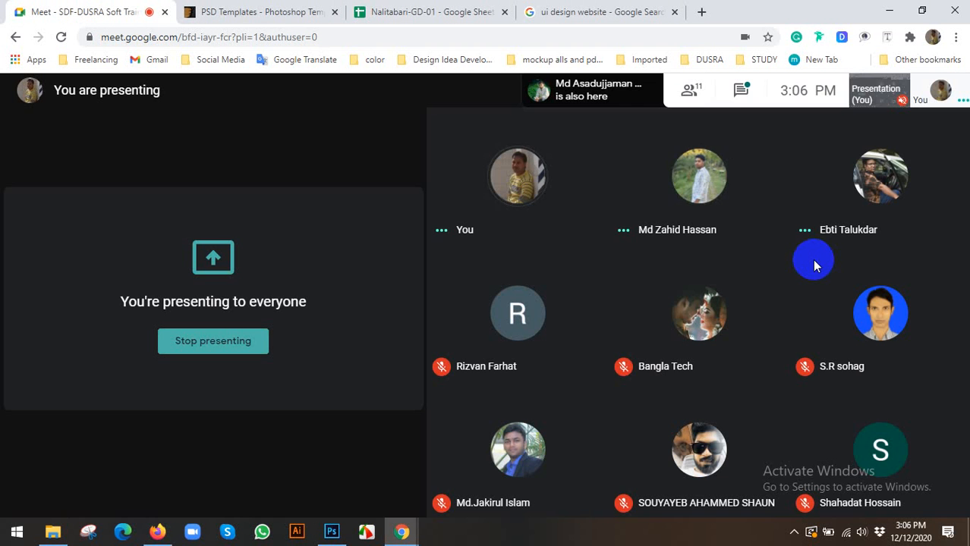
{"action": "left_click", "coordinate": [742, 89]}
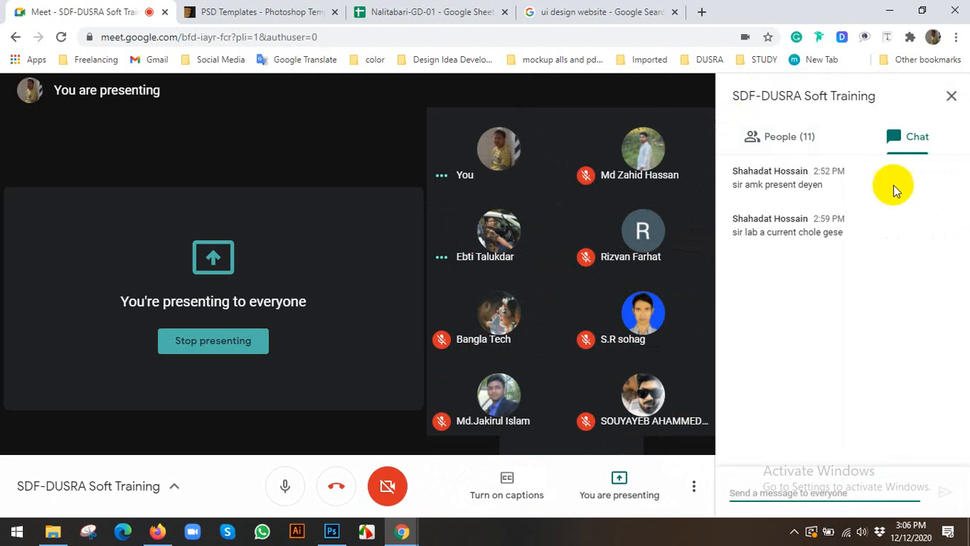
{"action": "left_click", "coordinate": [950, 96]}
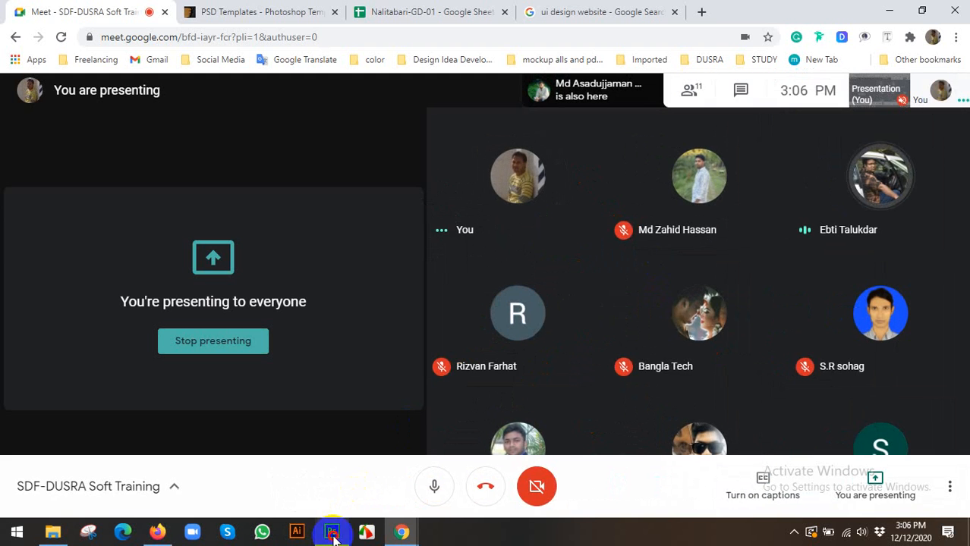
Return to tajem_master.psd in Photoshop and look over the Expertise section again.
{"action": "left_click", "coordinate": [329, 531]}
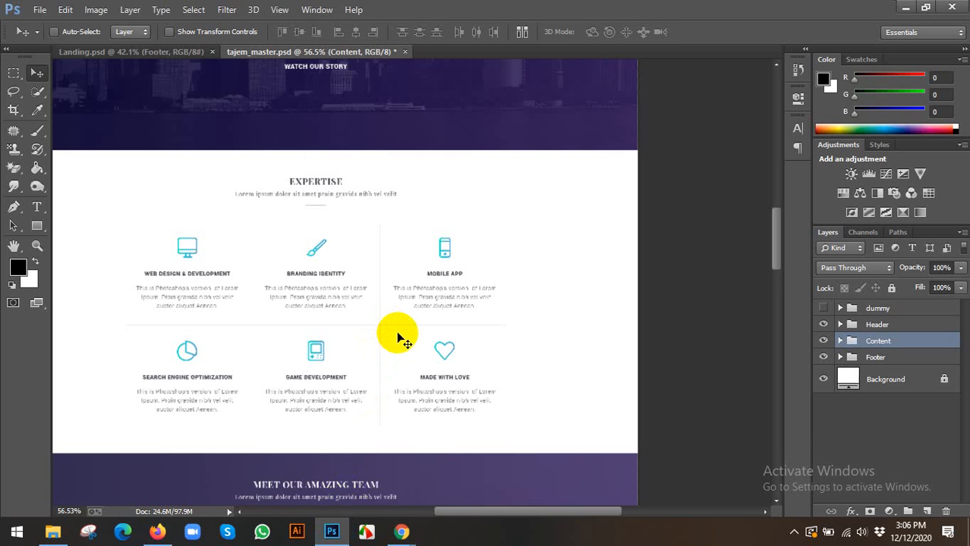
{"action": "scroll", "coordinate": [502, 320], "scroll_direction": "down", "scroll_amount": 4}
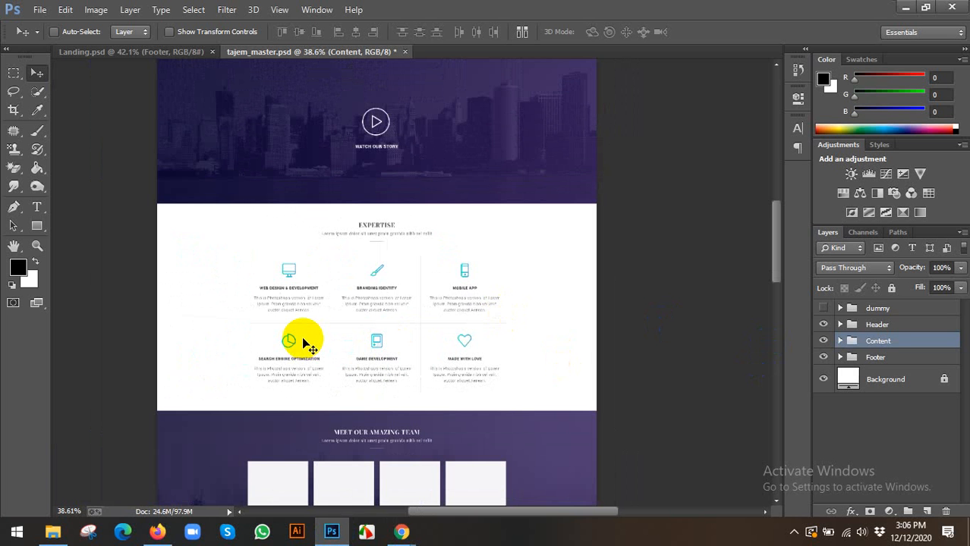
{"action": "scroll", "coordinate": [380, 242], "scroll_direction": "up", "scroll_amount": 3}
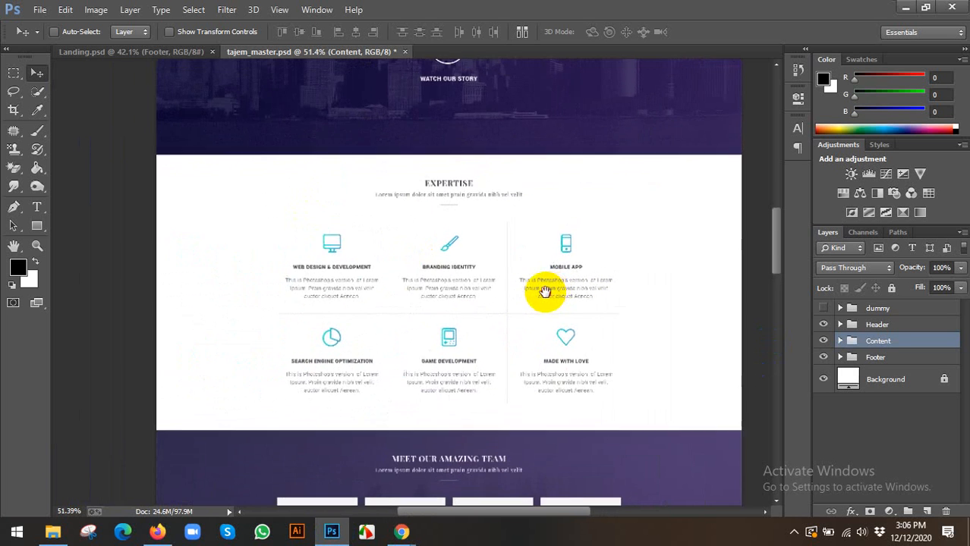
Examine the Meet Our Amazing Team section with its four member cards and the We Are Hiring button.
{"action": "scroll", "coordinate": [545, 292], "scroll_direction": "down", "scroll_amount": 3}
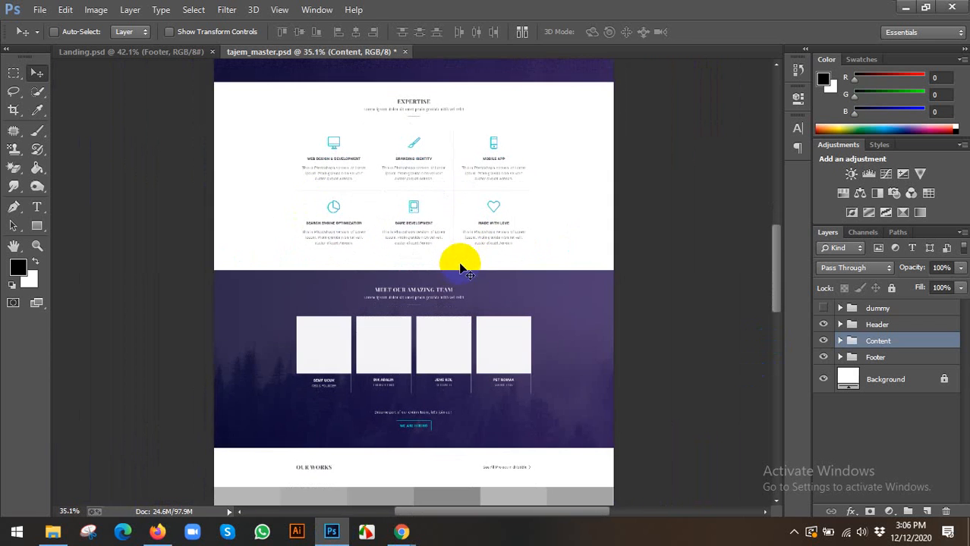
{"action": "scroll", "coordinate": [459, 273], "scroll_direction": "up", "scroll_amount": 1}
{"action": "scroll", "coordinate": [409, 299], "scroll_direction": "up", "scroll_amount": 2}
{"action": "left_click_drag", "start_coordinate": [412, 321], "coordinate": [402, 226]}
{"action": "scroll", "coordinate": [448, 232], "scroll_direction": "up", "scroll_amount": 3}
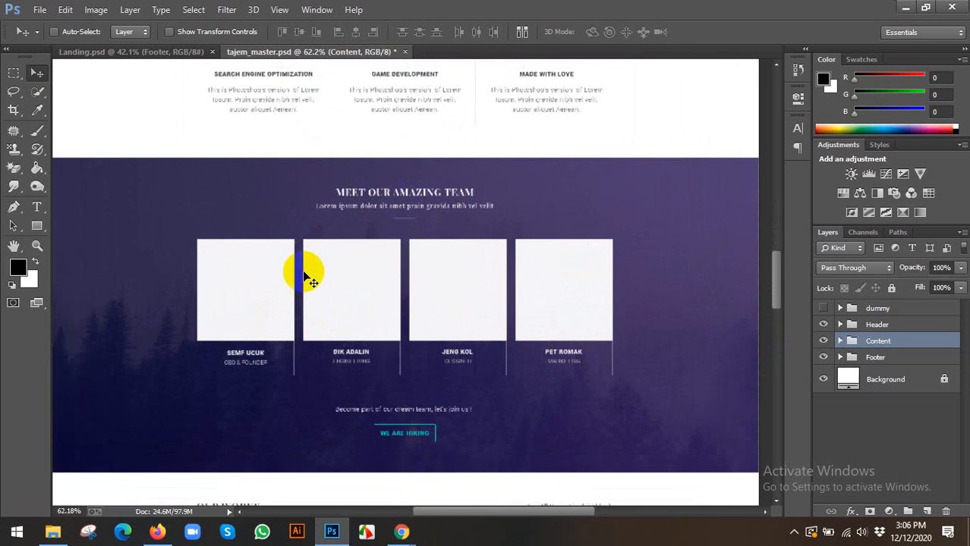
{"action": "scroll", "coordinate": [243, 304], "scroll_direction": "up", "scroll_amount": 1}
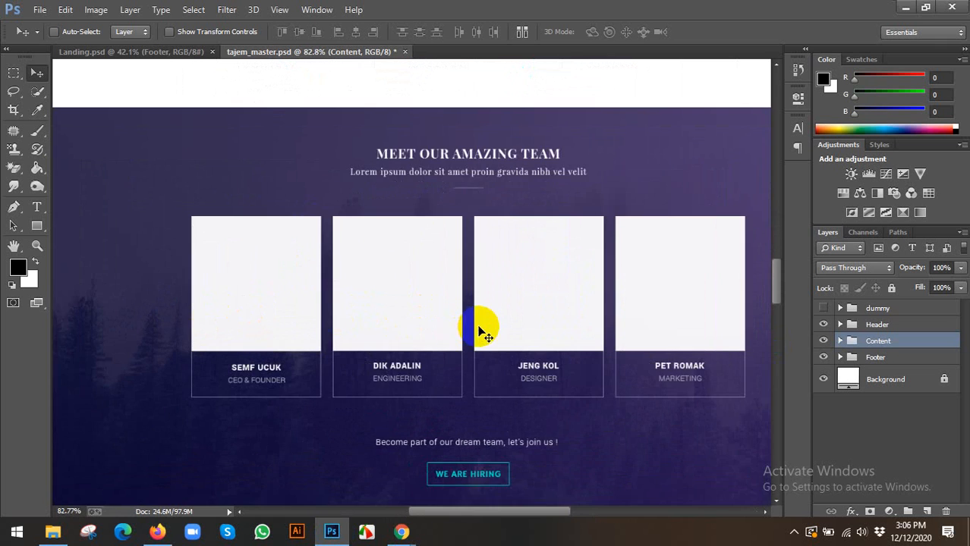
{"action": "scroll", "coordinate": [467, 312], "scroll_direction": "down", "scroll_amount": 2}
{"action": "scroll", "coordinate": [619, 319], "scroll_direction": "down", "scroll_amount": 1}
Look over the Our Works section and its grid of project placeholders.
{"action": "left_click_drag", "start_coordinate": [569, 291], "coordinate": [455, 129]}
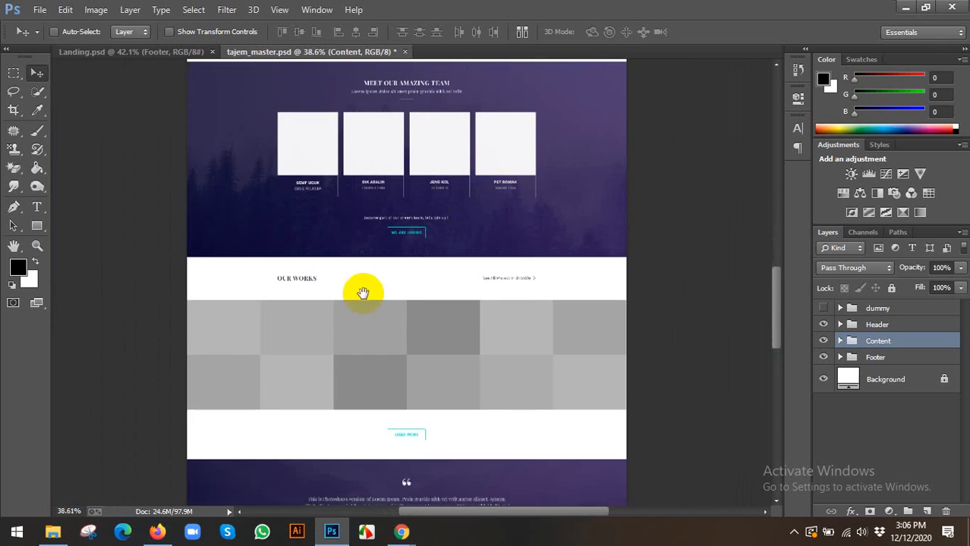
{"action": "scroll", "coordinate": [336, 318], "scroll_direction": "up", "scroll_amount": 4}
{"action": "left_click_drag", "start_coordinate": [340, 379], "coordinate": [341, 267]}
{"action": "scroll", "coordinate": [338, 246], "scroll_direction": "down", "scroll_amount": 4}
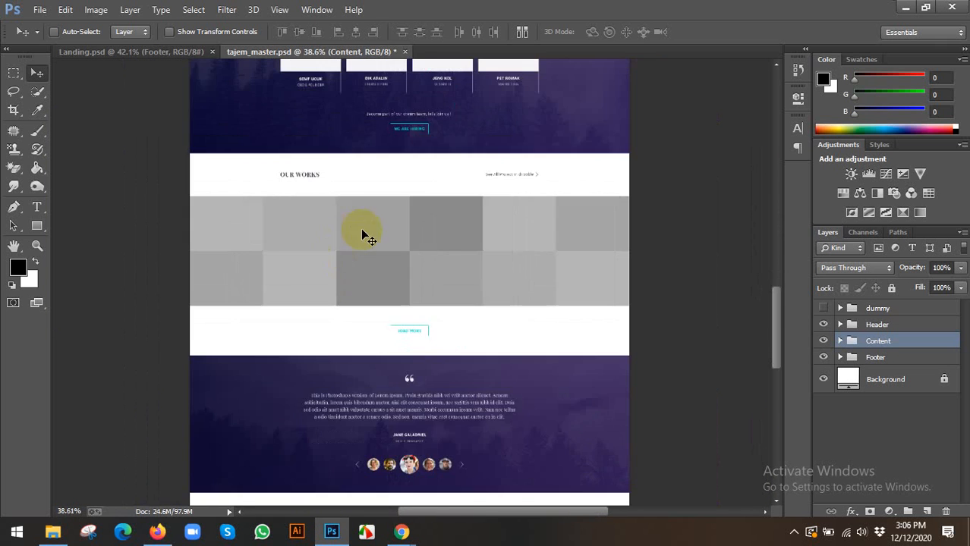
Look through the testimonial, the contact form with brand logos, and the footer at the end of the page.
{"action": "scroll", "coordinate": [393, 240], "scroll_direction": "down", "scroll_amount": 3}
{"action": "scroll", "coordinate": [444, 403], "scroll_direction": "up", "scroll_amount": 3}
{"action": "left_click_drag", "start_coordinate": [449, 402], "coordinate": [465, 214]}
{"action": "left_click_drag", "start_coordinate": [471, 379], "coordinate": [472, 294]}
{"action": "left_click_drag", "start_coordinate": [466, 341], "coordinate": [466, 329]}
{"action": "scroll", "coordinate": [467, 328], "scroll_direction": "up", "scroll_amount": 4}
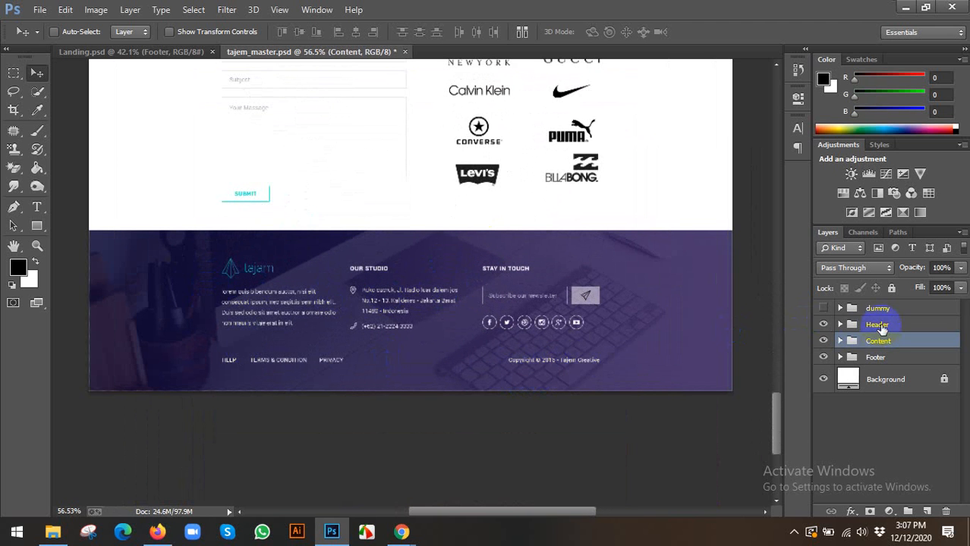
Select the Header and Footer layer groups in turn and examine the footer's columns and background.
{"action": "left_click", "coordinate": [880, 325]}
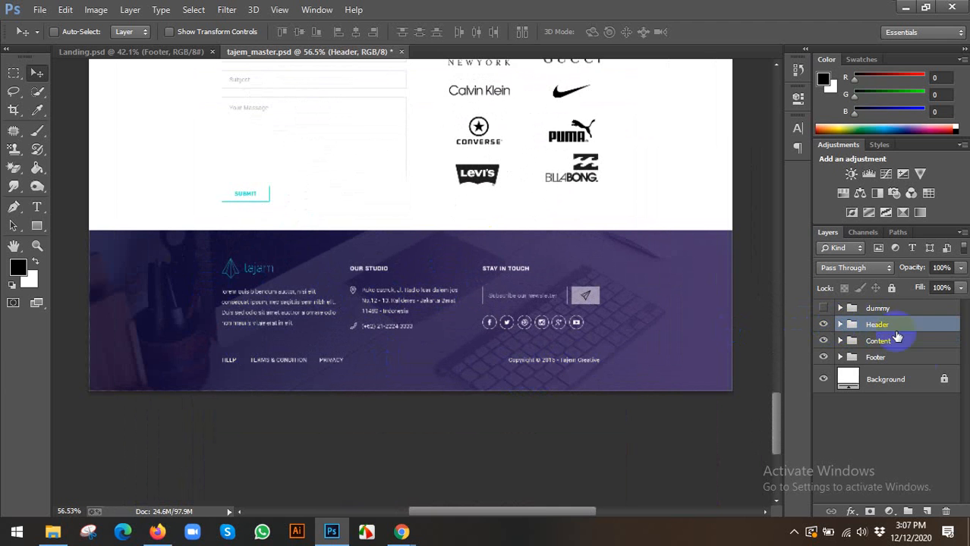
{"action": "left_click", "coordinate": [875, 357]}
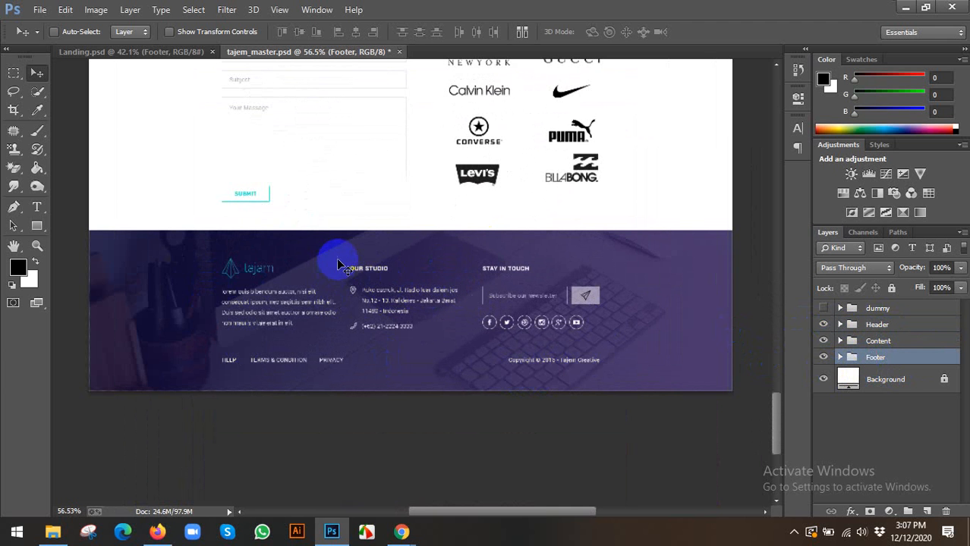
{"action": "scroll", "coordinate": [339, 260], "scroll_direction": "down", "scroll_amount": 2}
{"action": "scroll", "coordinate": [416, 269], "scroll_direction": "up", "scroll_amount": 5}
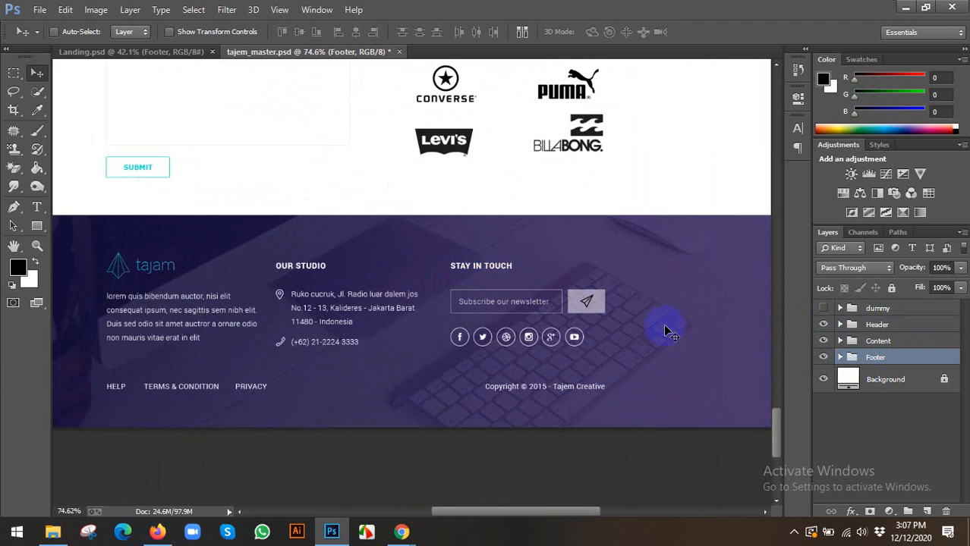
{"action": "scroll", "coordinate": [529, 286], "scroll_direction": "down", "scroll_amount": 2}
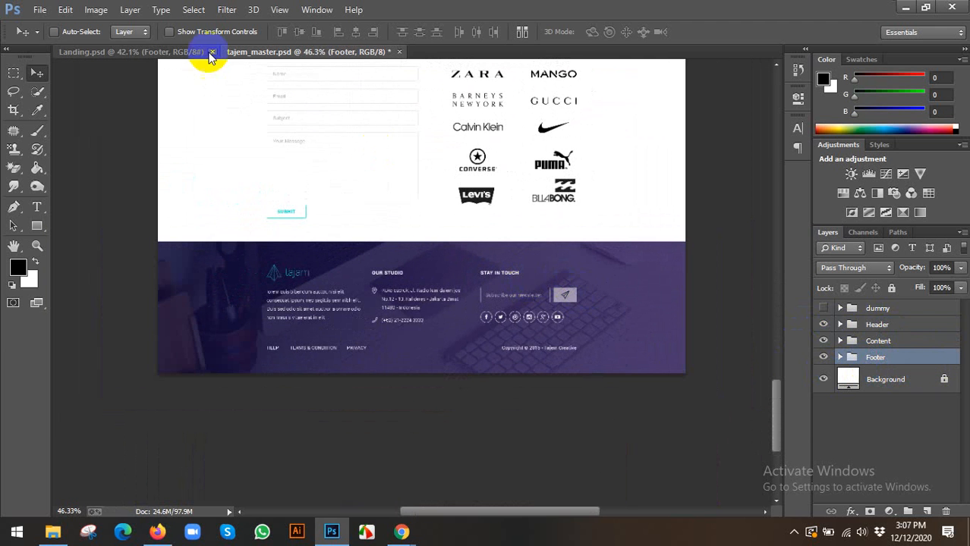
Look briefly at Landing.psd, return to tajem_master.psd and view its entire page from header to footer.
{"action": "left_click", "coordinate": [160, 53]}
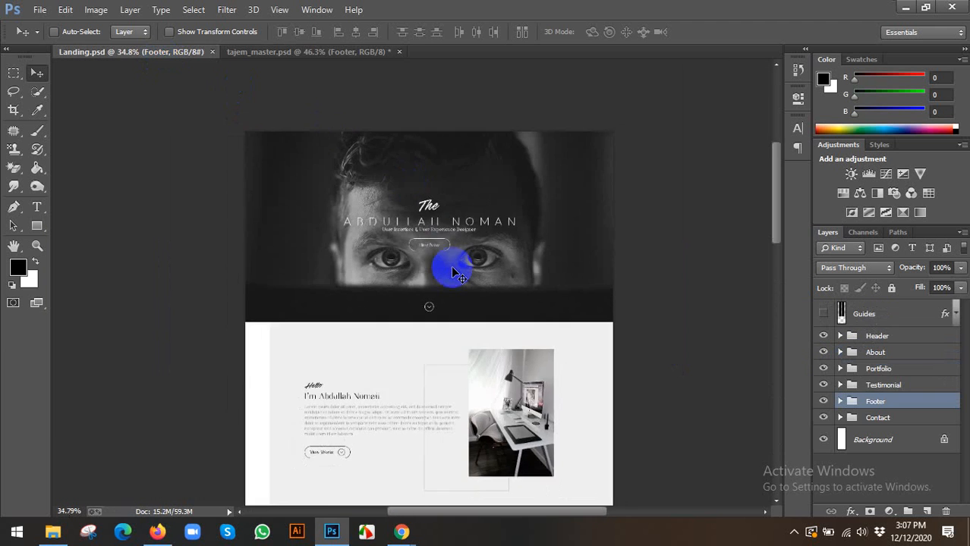
{"action": "scroll", "coordinate": [450, 267], "scroll_direction": "down", "scroll_amount": 2}
{"action": "scroll", "coordinate": [450, 266], "scroll_direction": "up", "scroll_amount": 2}
{"action": "left_click", "coordinate": [328, 51]}
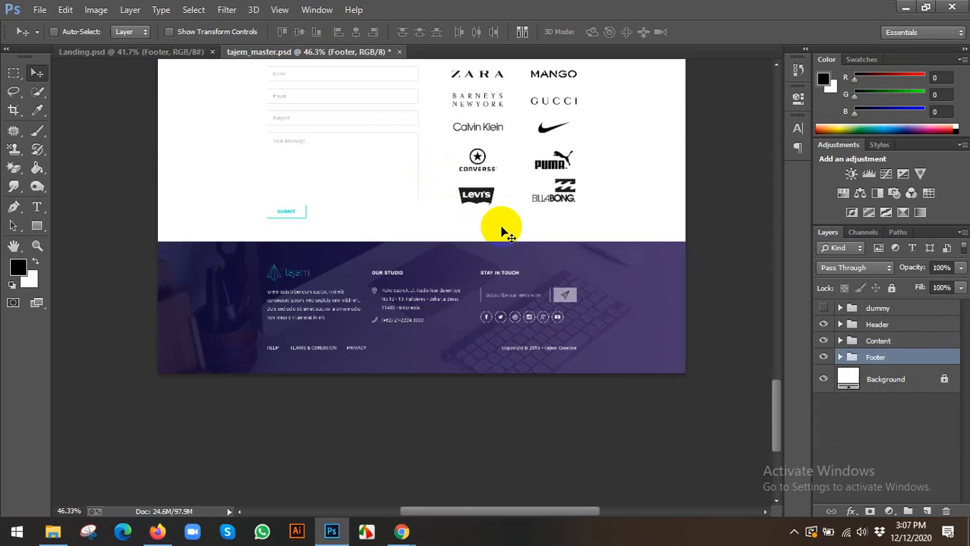
{"action": "scroll", "coordinate": [497, 237], "scroll_direction": "down", "scroll_amount": 2}
{"action": "scroll", "coordinate": [498, 234], "scroll_direction": "down", "scroll_amount": 4}
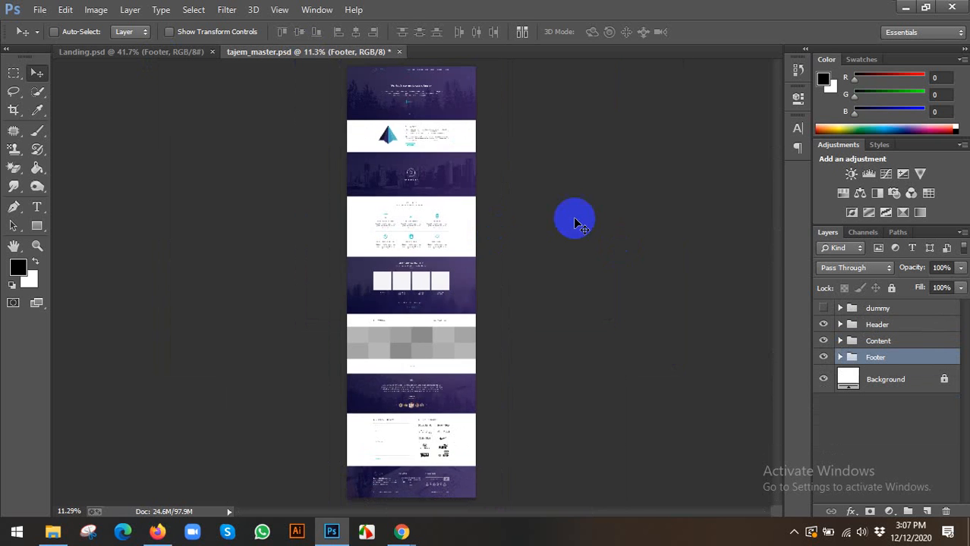
Compare the header of tajem_master.psd, with its logo and navigation, against the header of Landing.psd.
{"action": "scroll", "coordinate": [576, 220], "scroll_direction": "up", "scroll_amount": 4}
{"action": "left_click_drag", "start_coordinate": [416, 164], "coordinate": [465, 329]}
{"action": "scroll", "coordinate": [409, 203], "scroll_direction": "up", "scroll_amount": 4}
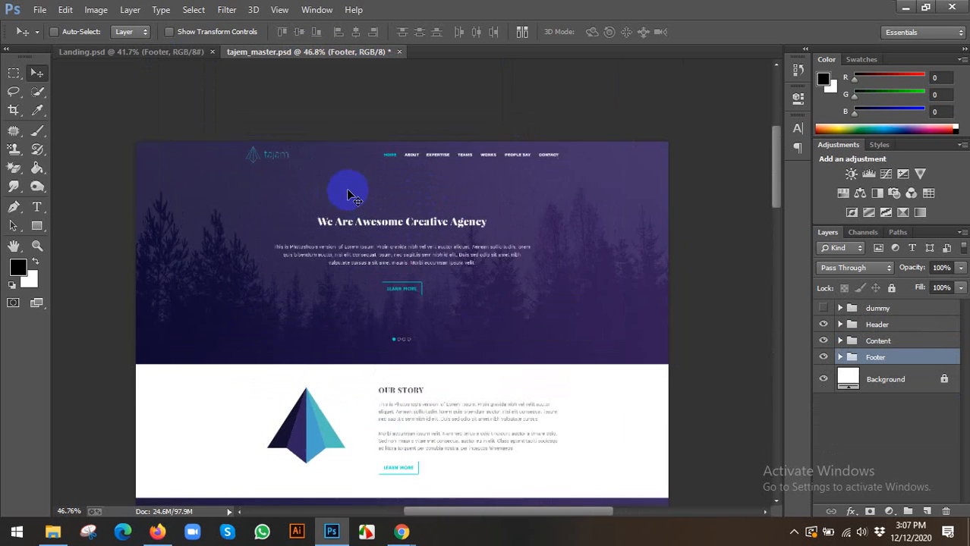
{"action": "left_click_drag", "start_coordinate": [468, 202], "coordinate": [507, 226]}
{"action": "left_click", "coordinate": [166, 52]}
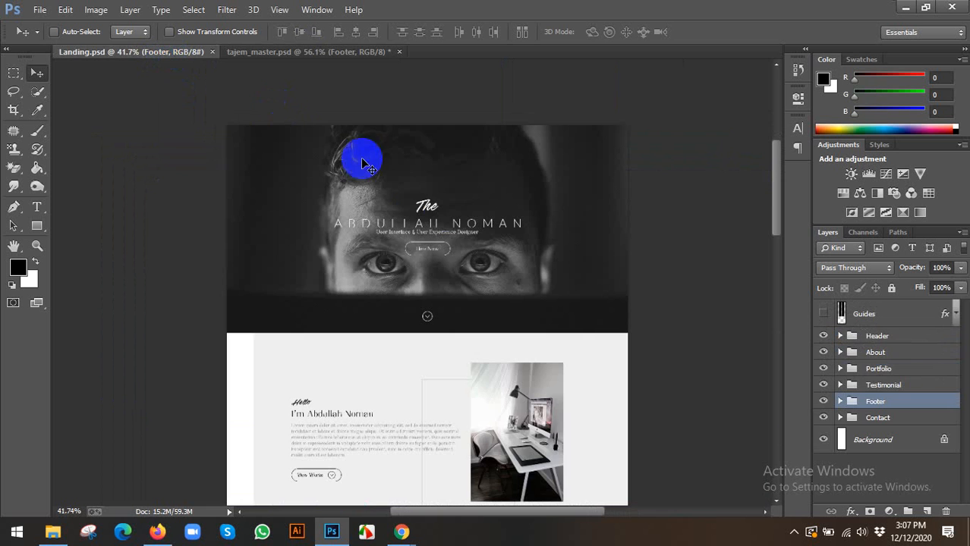
{"action": "left_click", "coordinate": [357, 53]}
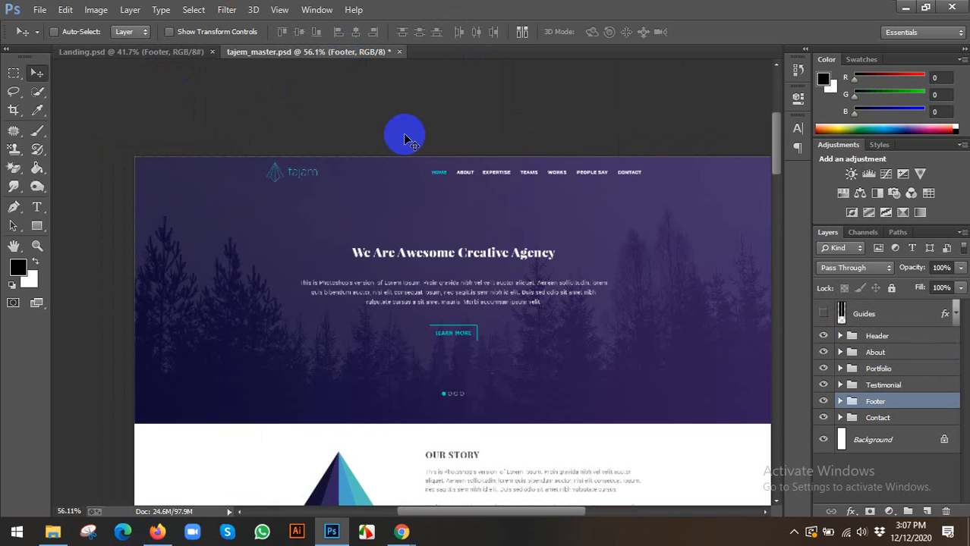
Switch to Landing.psd and look over its header and the introduction section with the desk photo.
{"action": "left_click", "coordinate": [102, 50]}
{"action": "scroll", "coordinate": [481, 292], "scroll_direction": "down", "scroll_amount": 1}
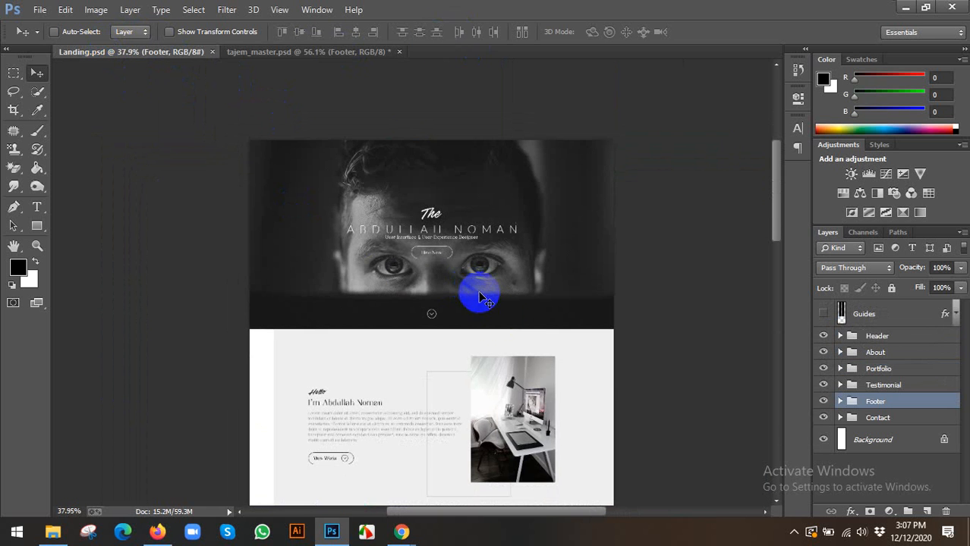
{"action": "scroll", "coordinate": [478, 315], "scroll_direction": "up", "scroll_amount": 3}
{"action": "left_click_drag", "start_coordinate": [482, 344], "coordinate": [471, 230]}
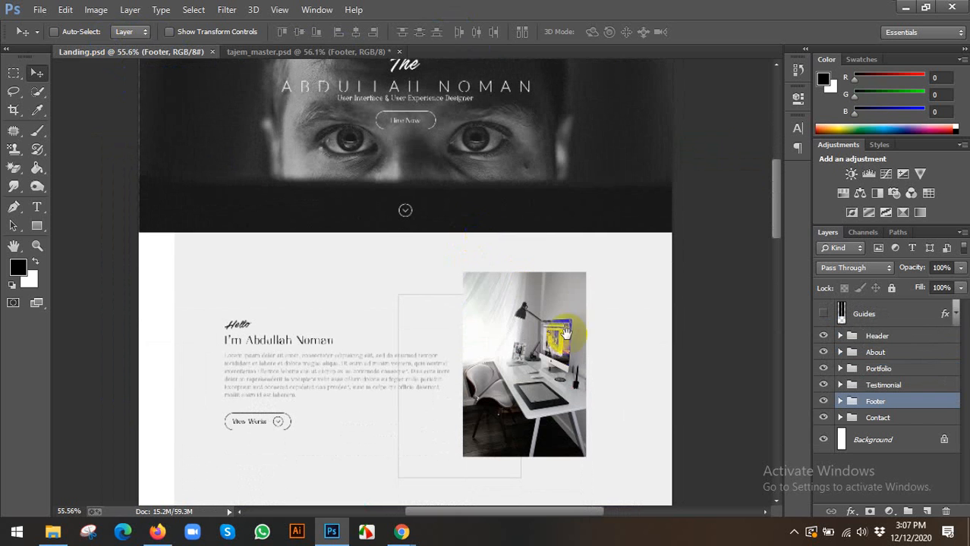
Select the About, Portfolio, Testimonial, Footer and Contact layer groups one after another.
{"action": "left_click", "coordinate": [897, 351]}
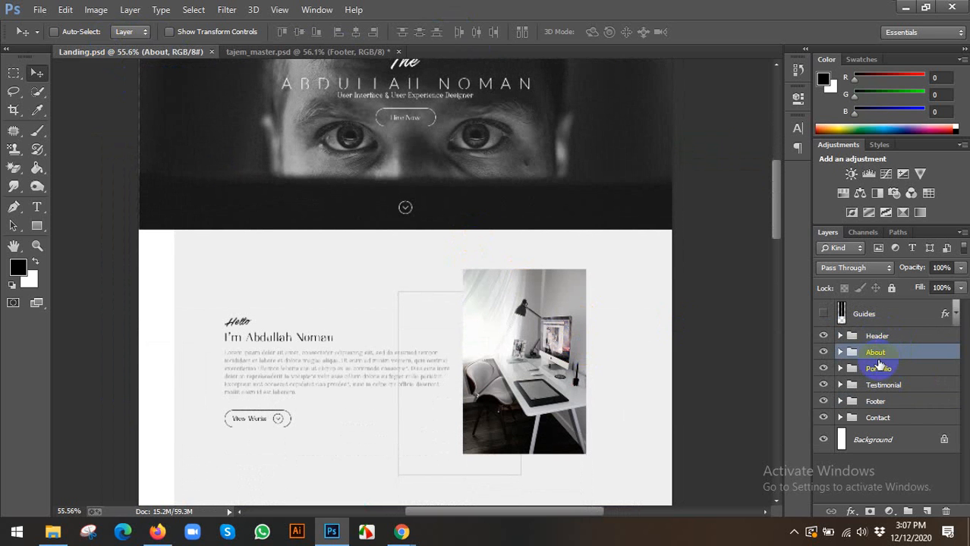
{"action": "left_click", "coordinate": [885, 375]}
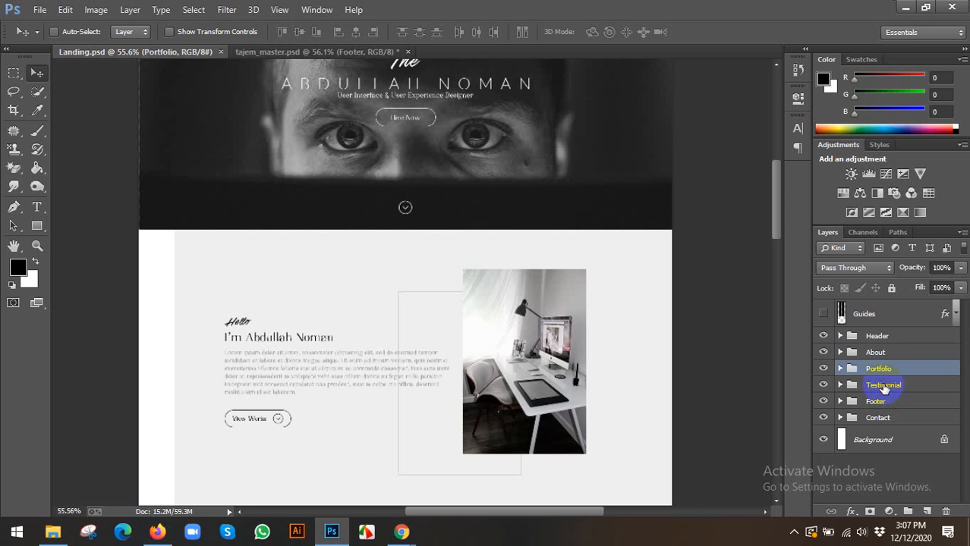
{"action": "left_click", "coordinate": [884, 386]}
{"action": "left_click", "coordinate": [880, 403]}
{"action": "left_click", "coordinate": [880, 419]}
Toggle the Guides layer on and off twice to check the column grid over the header, leaving it hidden.
{"action": "scroll", "coordinate": [377, 207], "scroll_direction": "down", "scroll_amount": 3}
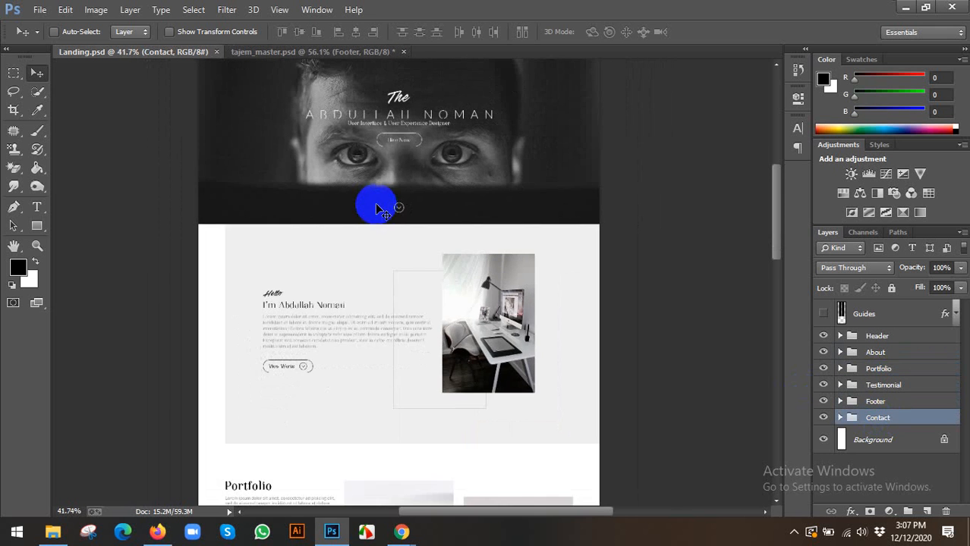
{"action": "scroll", "coordinate": [363, 190], "scroll_direction": "up", "scroll_amount": 2}
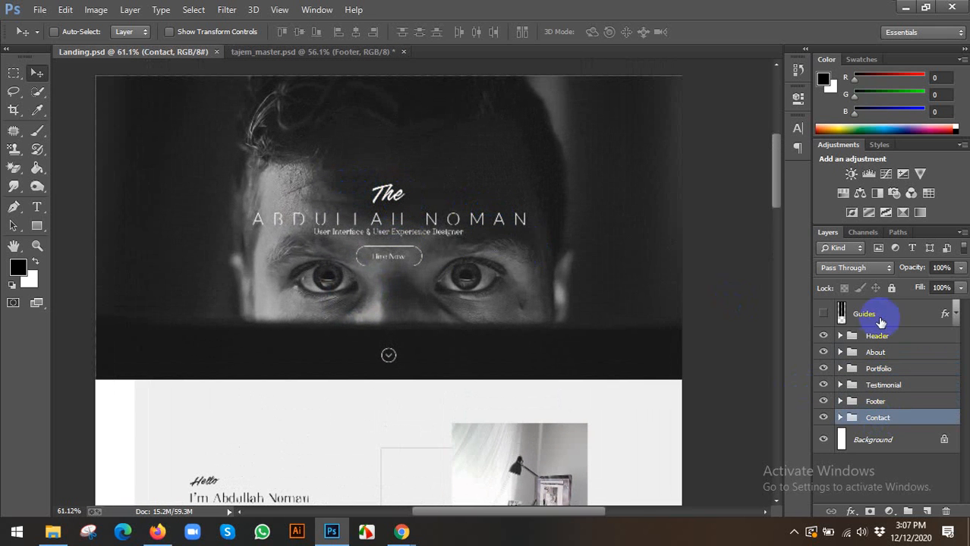
{"action": "left_click", "coordinate": [825, 315]}
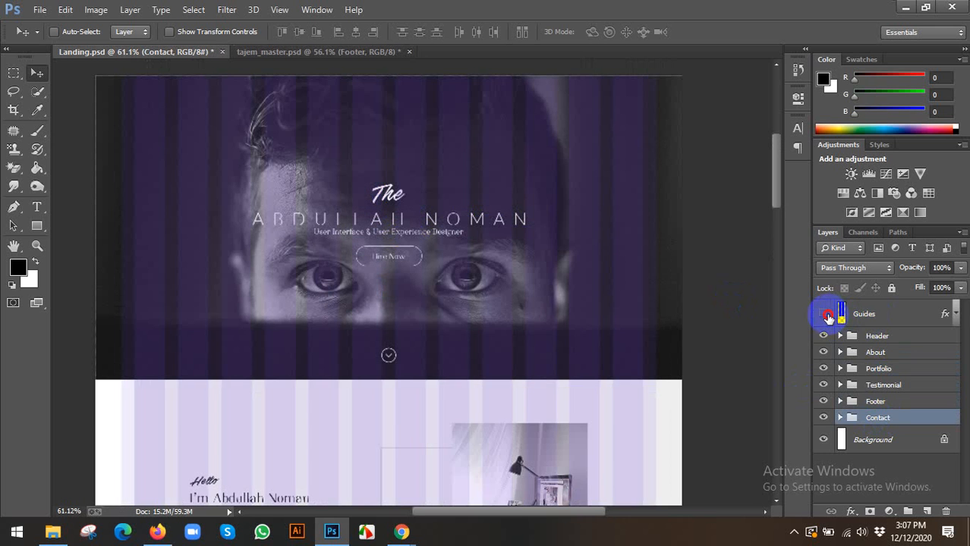
{"action": "left_click", "coordinate": [826, 315]}
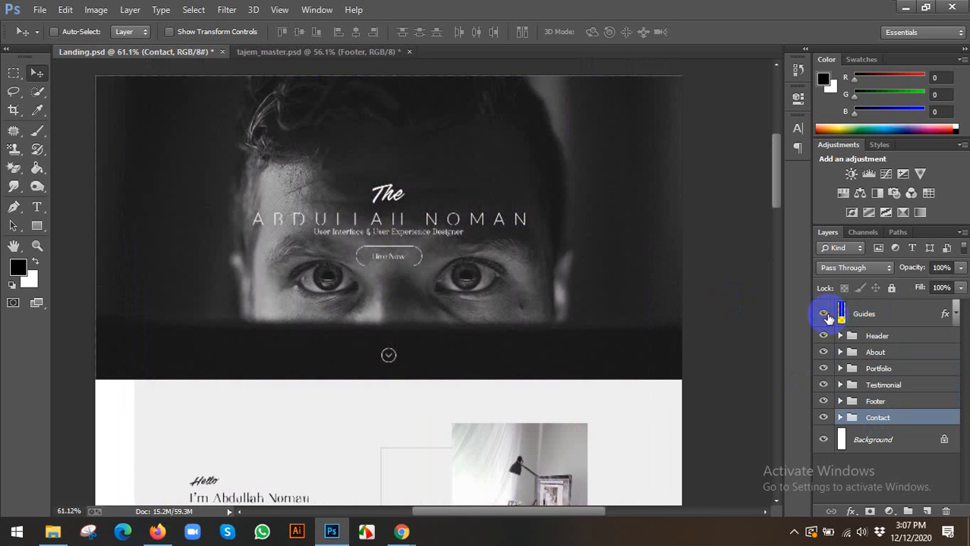
{"action": "left_click", "coordinate": [826, 315]}
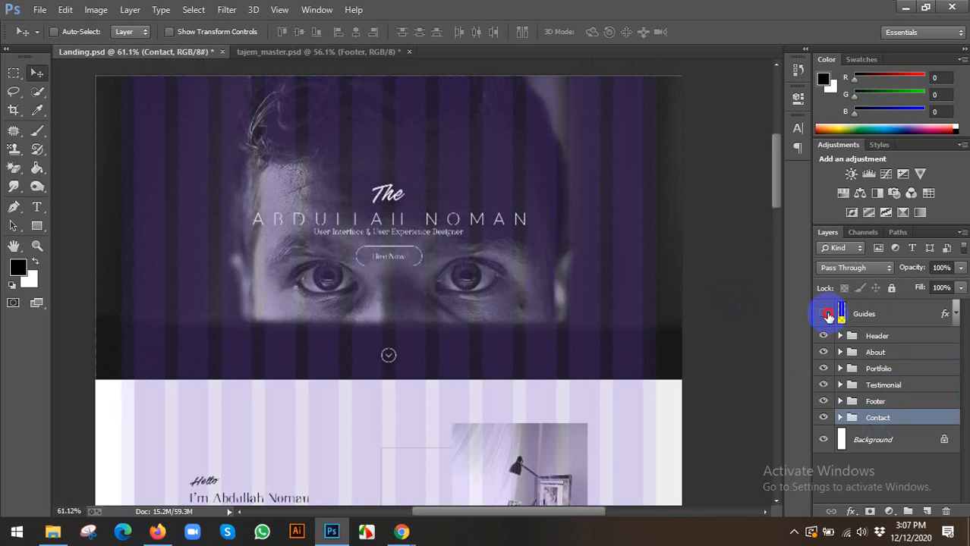
{"action": "left_click", "coordinate": [826, 315]}
Hide and restore the Header group and the About group to check which page section each one holds.
{"action": "left_click", "coordinate": [825, 337]}
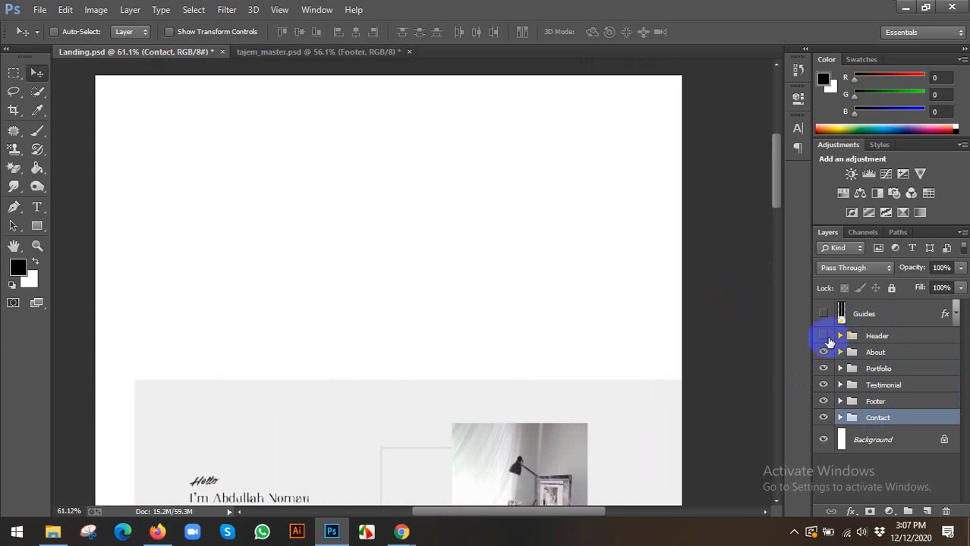
{"action": "left_click", "coordinate": [825, 337]}
{"action": "scroll", "coordinate": [600, 304], "scroll_direction": "down", "scroll_amount": 5}
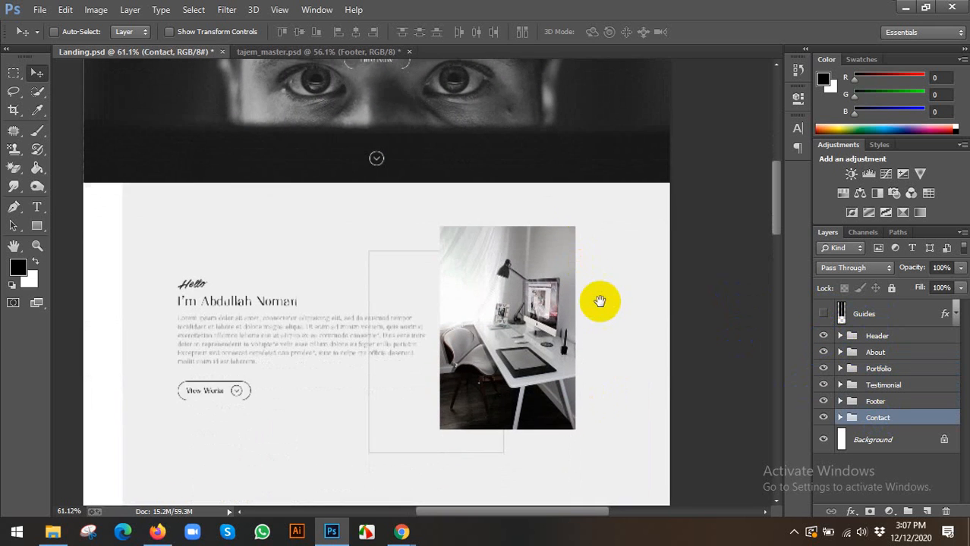
{"action": "left_click_drag", "start_coordinate": [609, 262], "coordinate": [611, 257]}
{"action": "left_click_drag", "start_coordinate": [450, 328], "coordinate": [450, 269]}
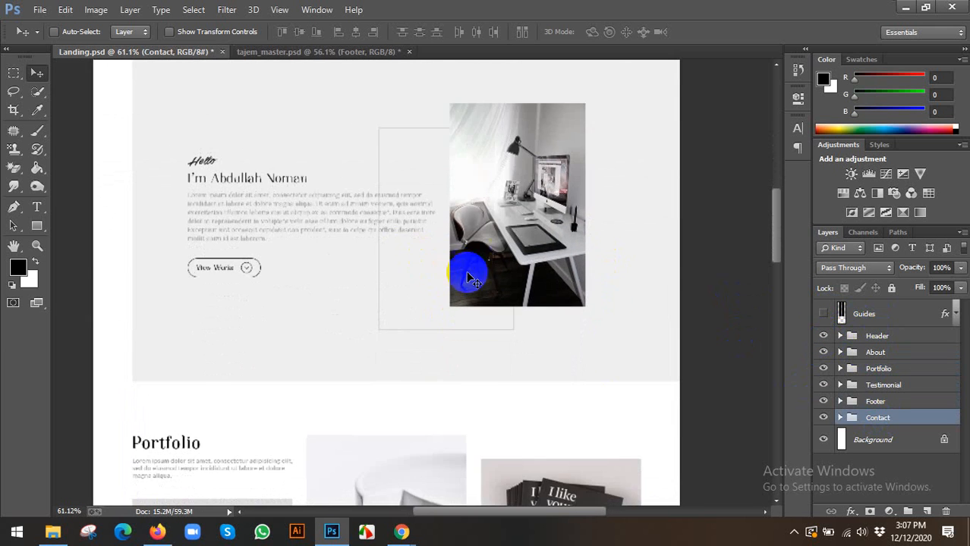
{"action": "left_click", "coordinate": [823, 353]}
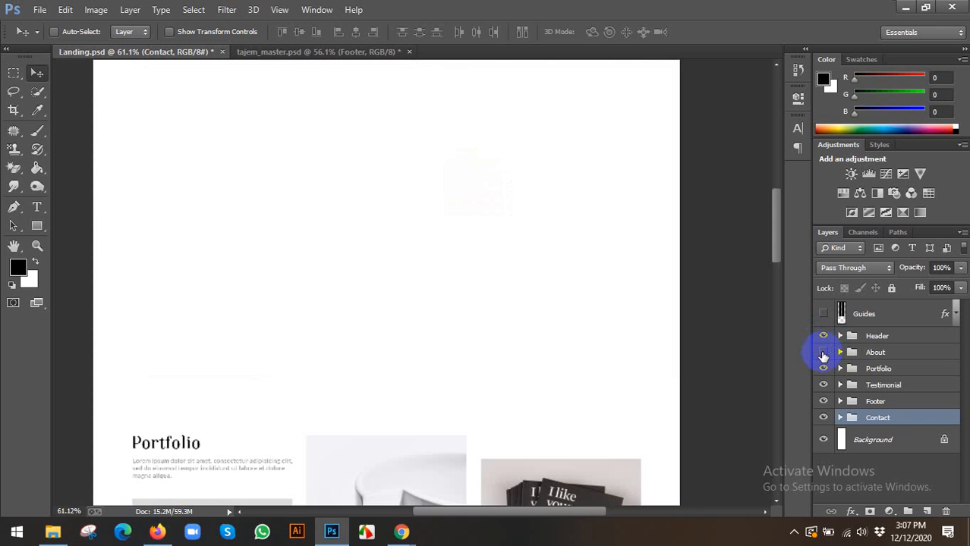
{"action": "left_click", "coordinate": [823, 353]}
Look through the Portfolio image grid and the testimonial banner of the landing page.
{"action": "scroll", "coordinate": [444, 267], "scroll_direction": "down", "scroll_amount": 3}
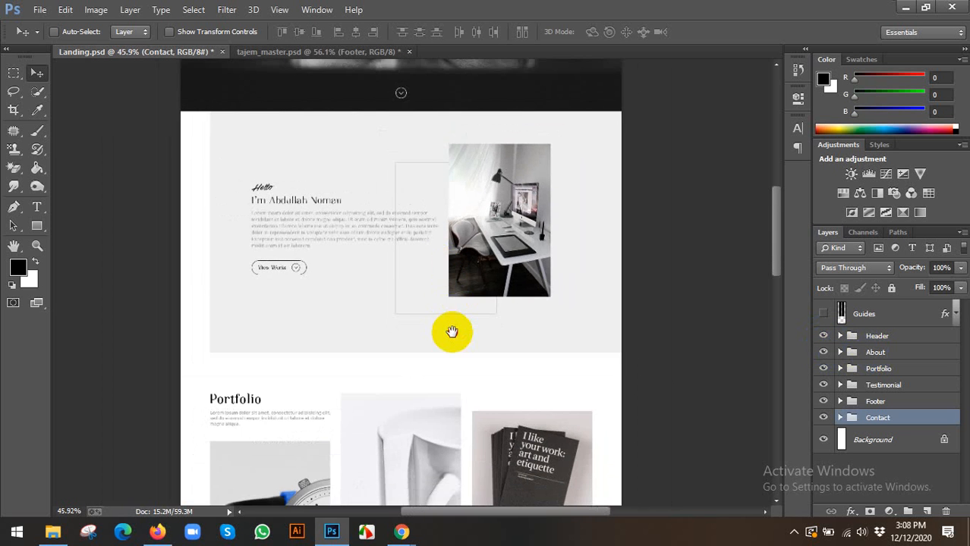
{"action": "left_click_drag", "start_coordinate": [451, 331], "coordinate": [436, 281]}
{"action": "left_click_drag", "start_coordinate": [437, 353], "coordinate": [433, 262]}
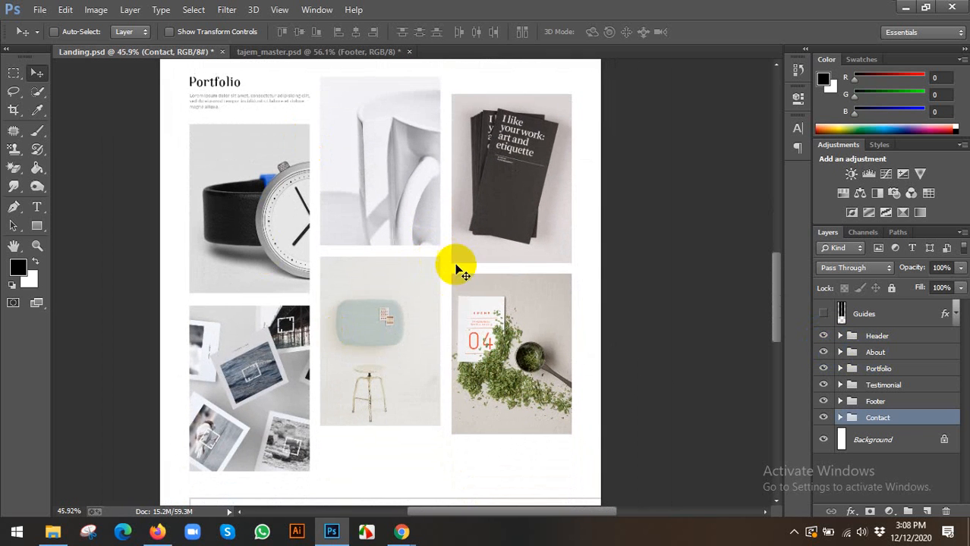
{"action": "left_click_drag", "start_coordinate": [465, 370], "coordinate": [460, 244]}
{"action": "left_click_drag", "start_coordinate": [463, 429], "coordinate": [472, 271]}
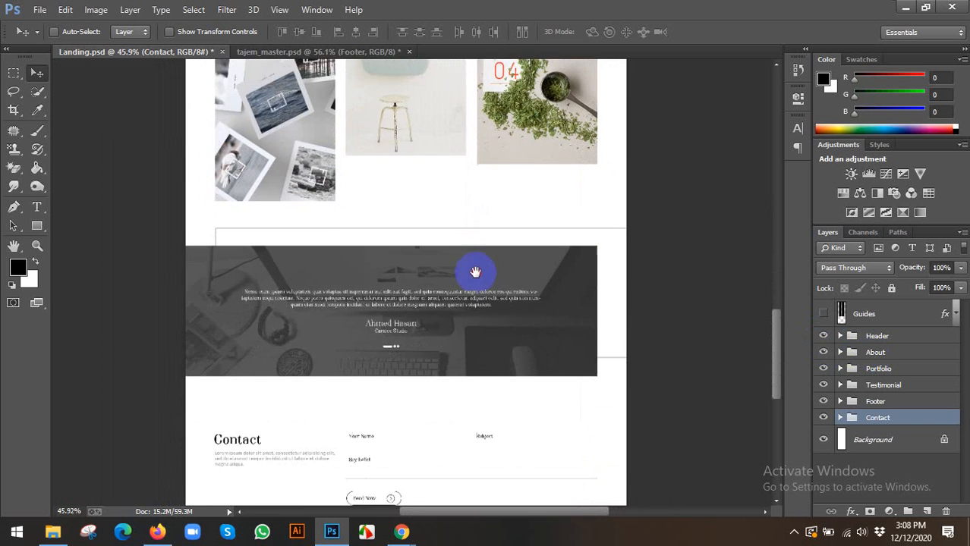
Examine the Contact form and the footer with its copyright line and social media icons.
{"action": "left_click_drag", "start_coordinate": [451, 341], "coordinate": [450, 264]}
{"action": "left_click_drag", "start_coordinate": [356, 376], "coordinate": [364, 289]}
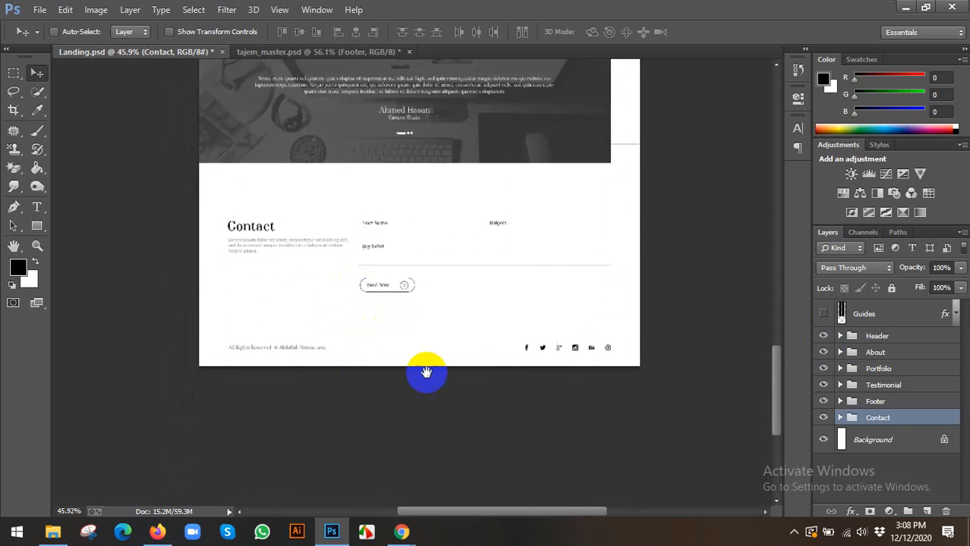
{"action": "scroll", "coordinate": [315, 343], "scroll_direction": "up", "scroll_amount": 4}
{"action": "left_click_drag", "start_coordinate": [537, 325], "coordinate": [398, 328]}
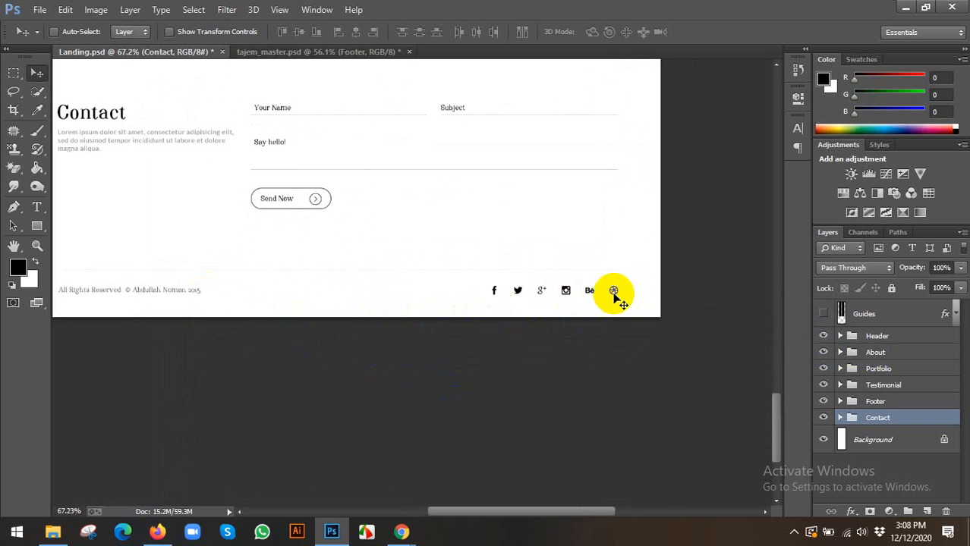
{"action": "scroll", "coordinate": [296, 285], "scroll_direction": "down", "scroll_amount": 2}
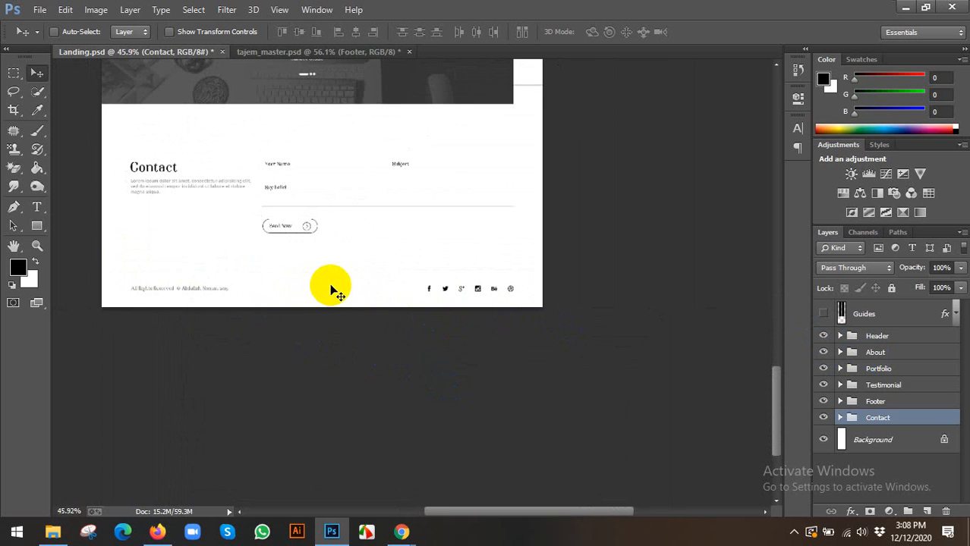
Switch to tajem_master.psd and look over its page sections, ending on the header with the logo and navigation.
{"action": "scroll", "coordinate": [288, 137], "scroll_direction": "up", "scroll_amount": 1}
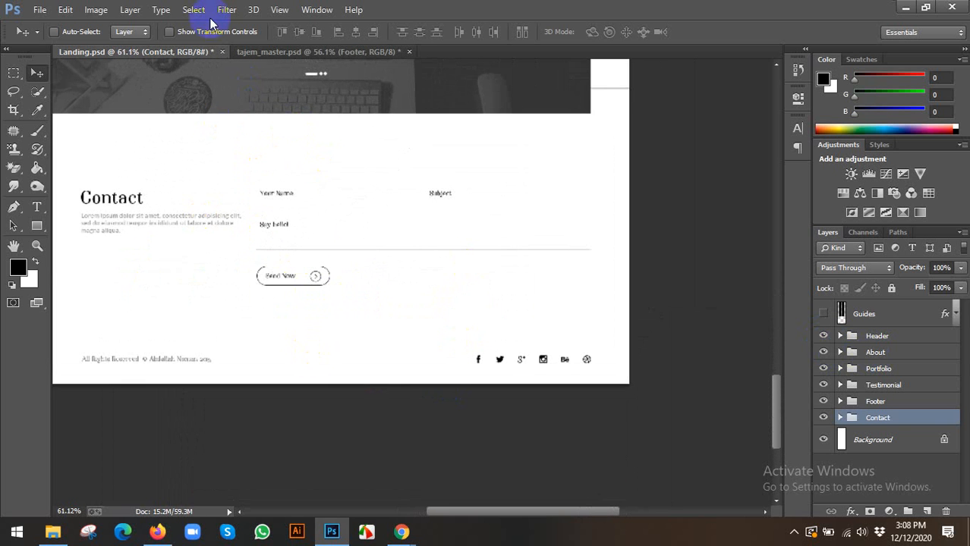
{"action": "left_click", "coordinate": [293, 53]}
{"action": "scroll", "coordinate": [501, 341], "scroll_direction": "down", "scroll_amount": 5}
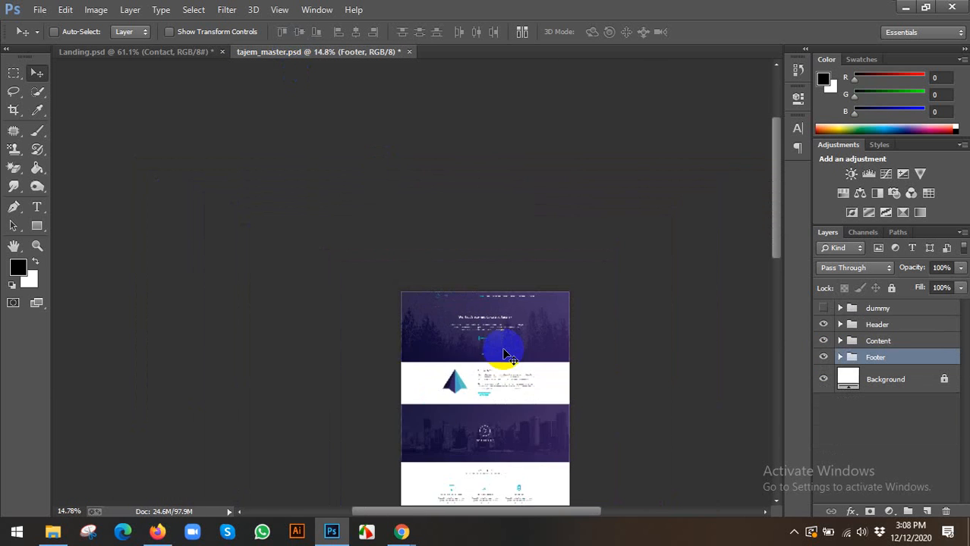
{"action": "scroll", "coordinate": [440, 274], "scroll_direction": "up", "scroll_amount": 4}
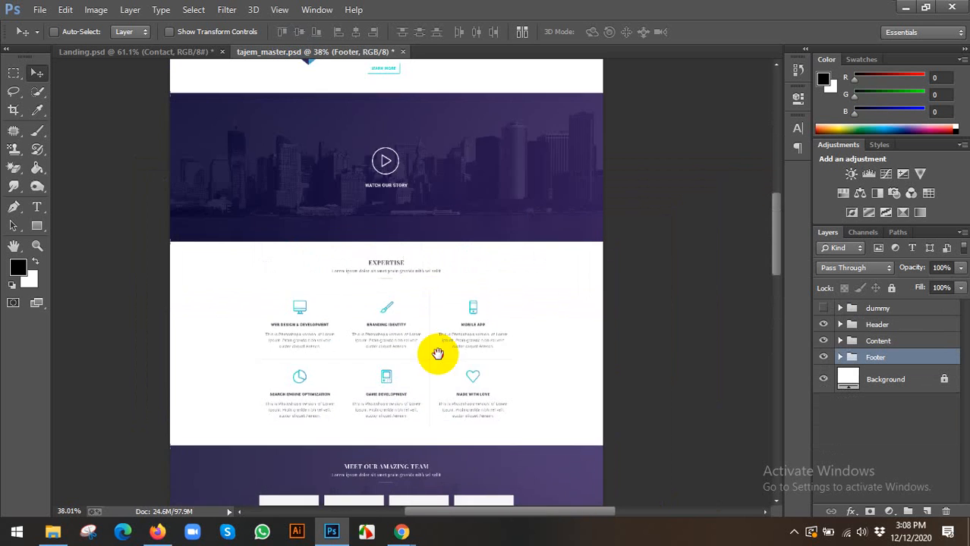
{"action": "scroll", "coordinate": [430, 349], "scroll_direction": "up", "scroll_amount": 4}
{"action": "scroll", "coordinate": [422, 228], "scroll_direction": "up", "scroll_amount": 3}
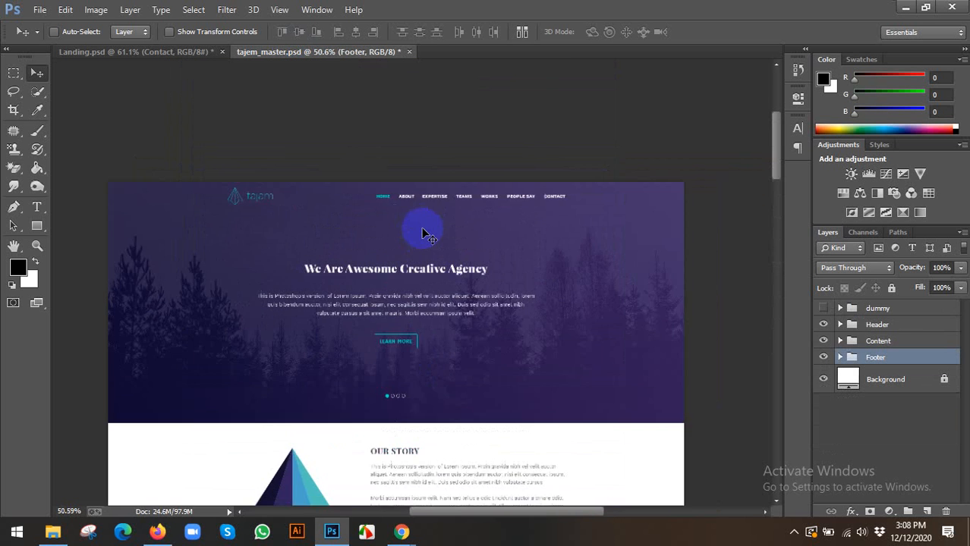
{"action": "scroll", "coordinate": [425, 234], "scroll_direction": "down", "scroll_amount": 2}
{"action": "scroll", "coordinate": [470, 227], "scroll_direction": "up", "scroll_amount": 3}
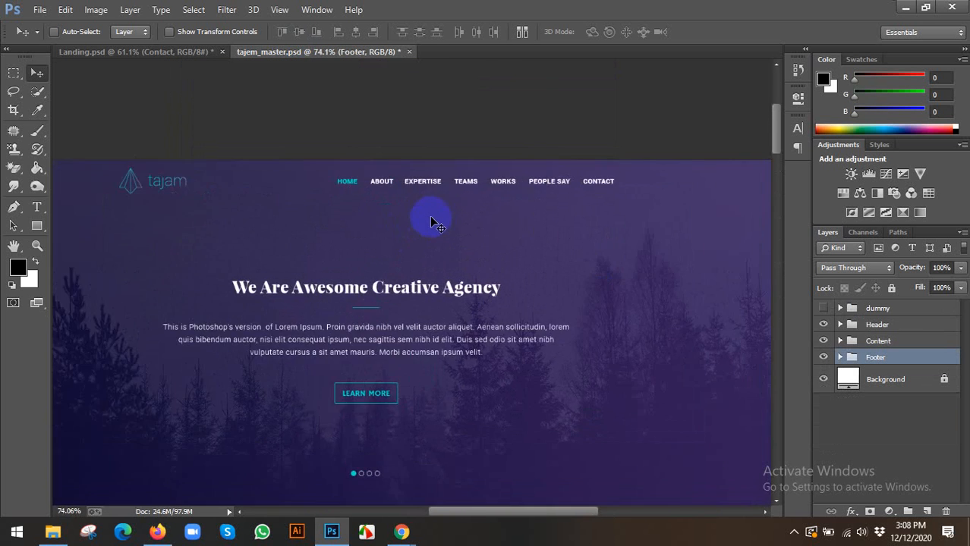
{"action": "scroll", "coordinate": [454, 242], "scroll_direction": "down", "scroll_amount": 2}
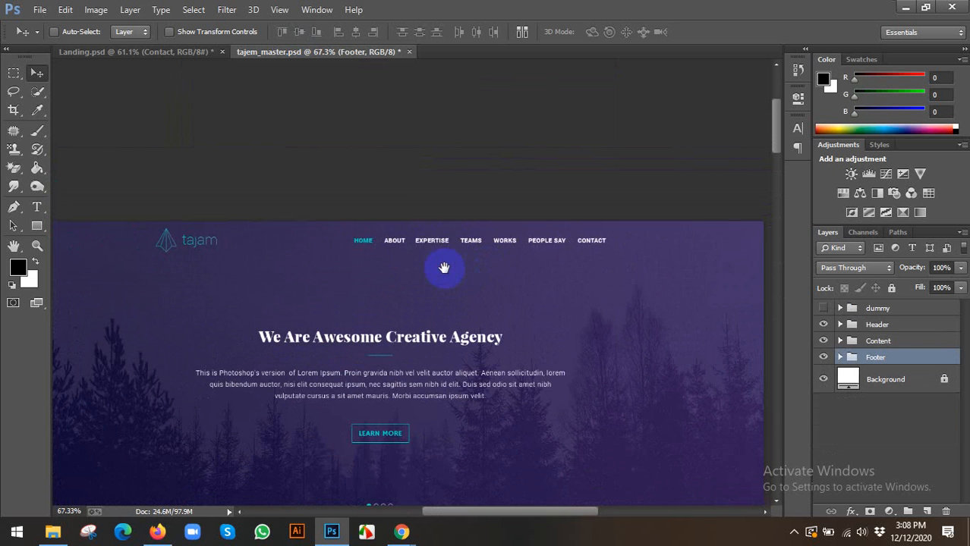
{"action": "left_click_drag", "start_coordinate": [444, 268], "coordinate": [444, 274]}
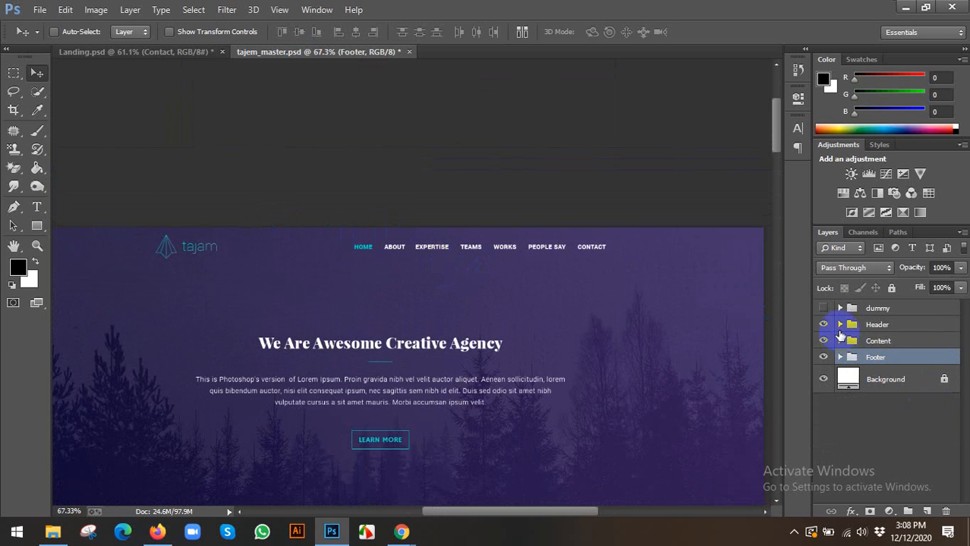
Expand the Header group and toggle its Main subgroup's visibility to check what it holds.
{"action": "left_click", "coordinate": [858, 325]}
{"action": "left_click", "coordinate": [841, 325]}
{"action": "left_click", "coordinate": [907, 343]}
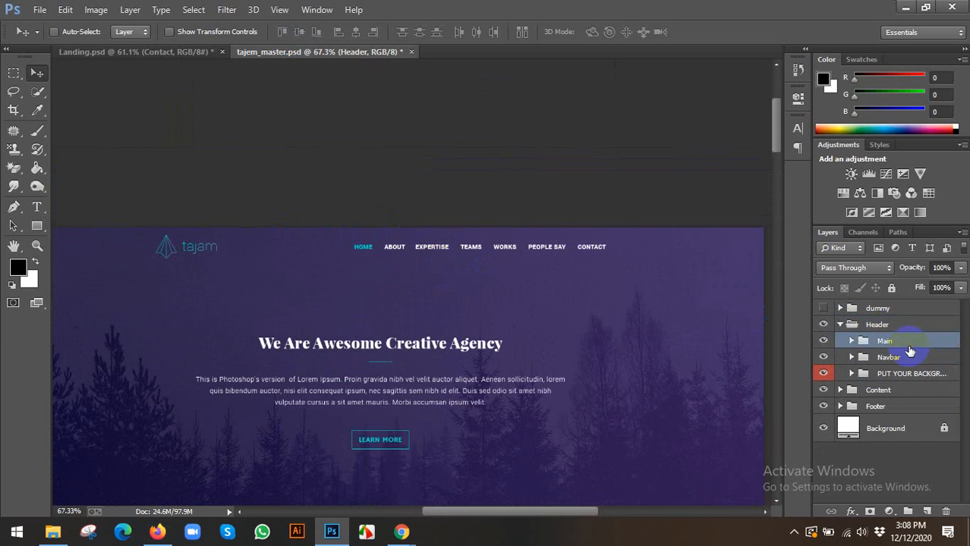
{"action": "left_click", "coordinate": [829, 345]}
{"action": "left_click", "coordinate": [829, 345]}
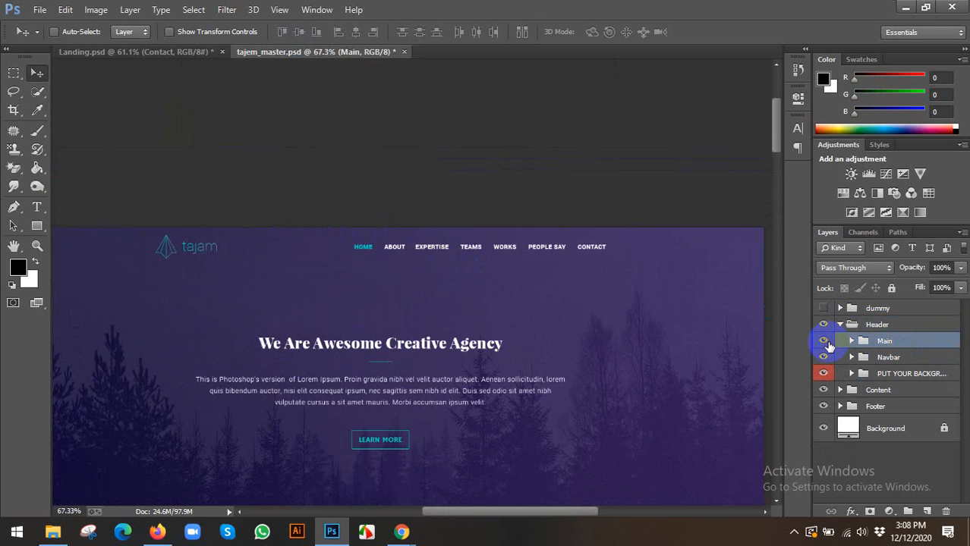
Hide and restore the Navbar subgroup and the header's background group to check which elements each one holds.
{"action": "left_click", "coordinate": [825, 358]}
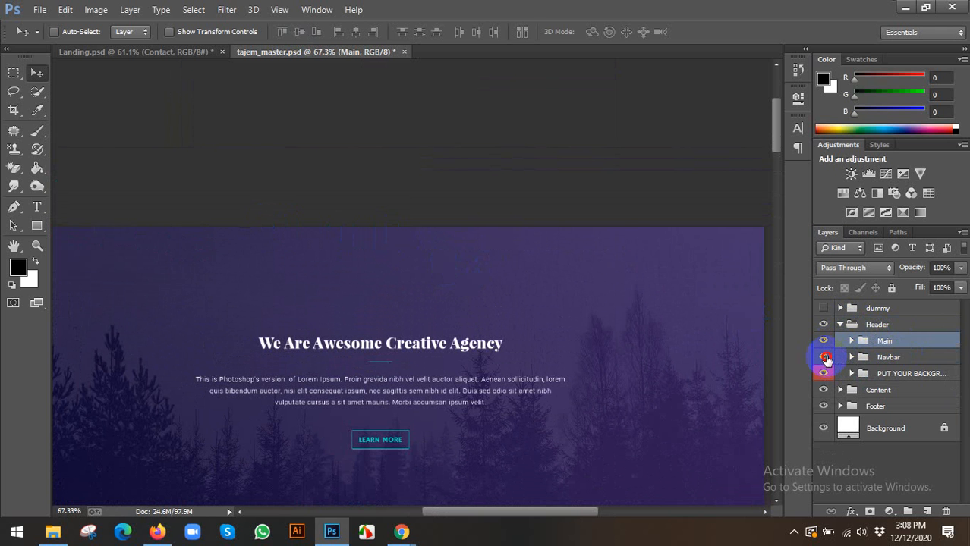
{"action": "left_click", "coordinate": [827, 358]}
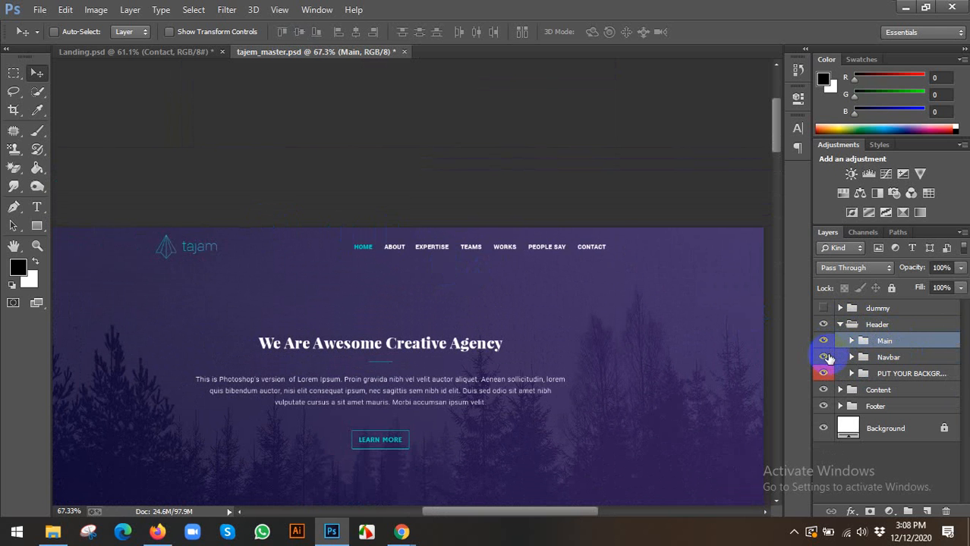
{"action": "left_click", "coordinate": [825, 358]}
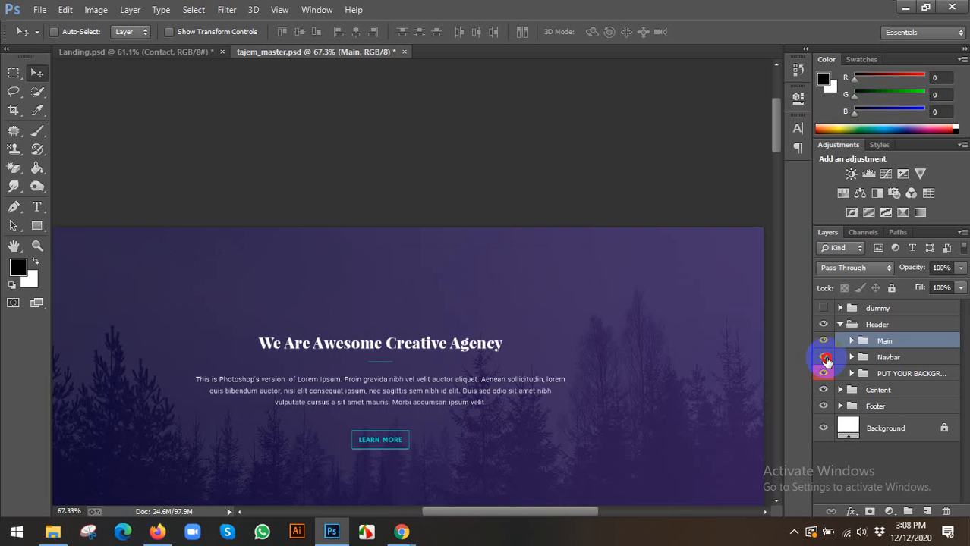
{"action": "left_click", "coordinate": [825, 375]}
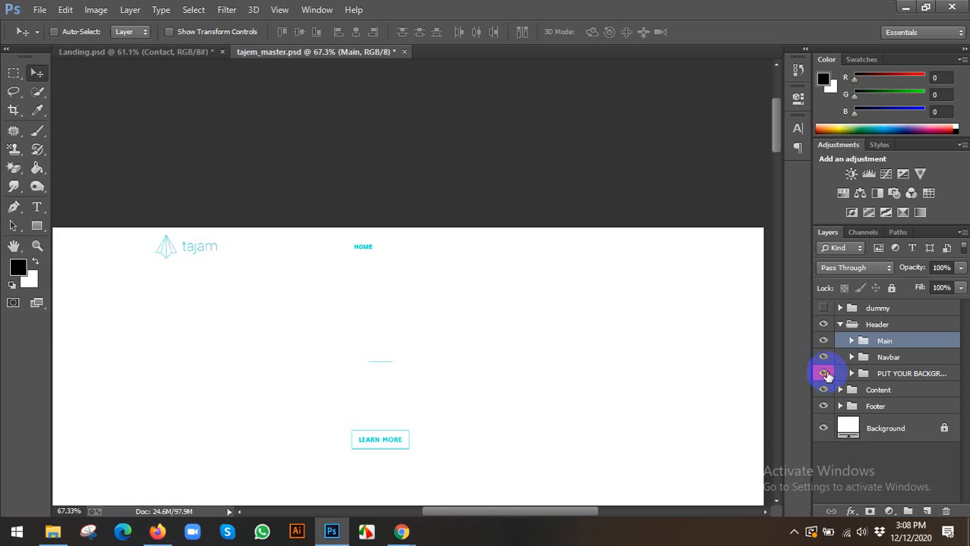
{"action": "left_click", "coordinate": [825, 374]}
Expand the Navbar group and toggle the Logo and Navigation subgroups, leaving both visible.
{"action": "left_click", "coordinate": [868, 359]}
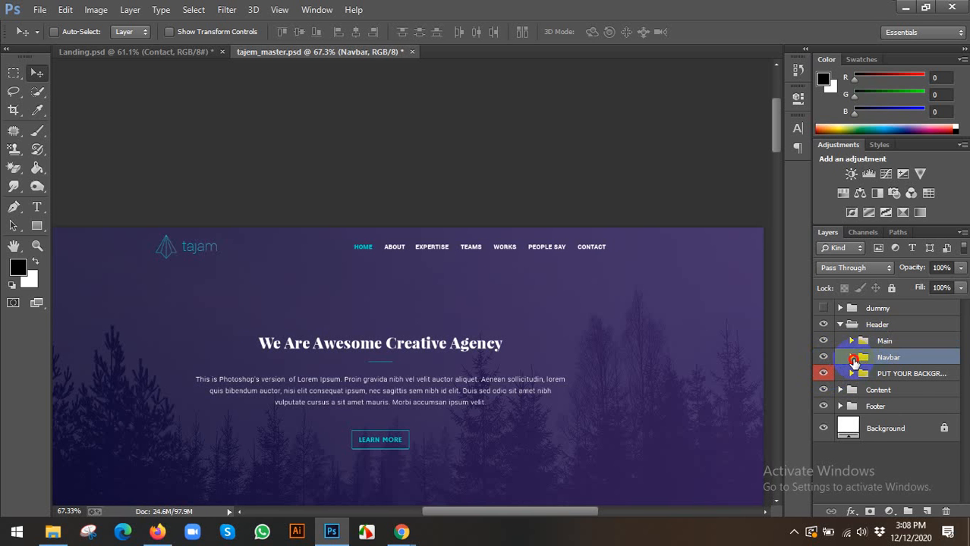
{"action": "left_click", "coordinate": [852, 358]}
{"action": "left_click", "coordinate": [895, 374]}
{"action": "left_click", "coordinate": [826, 375]}
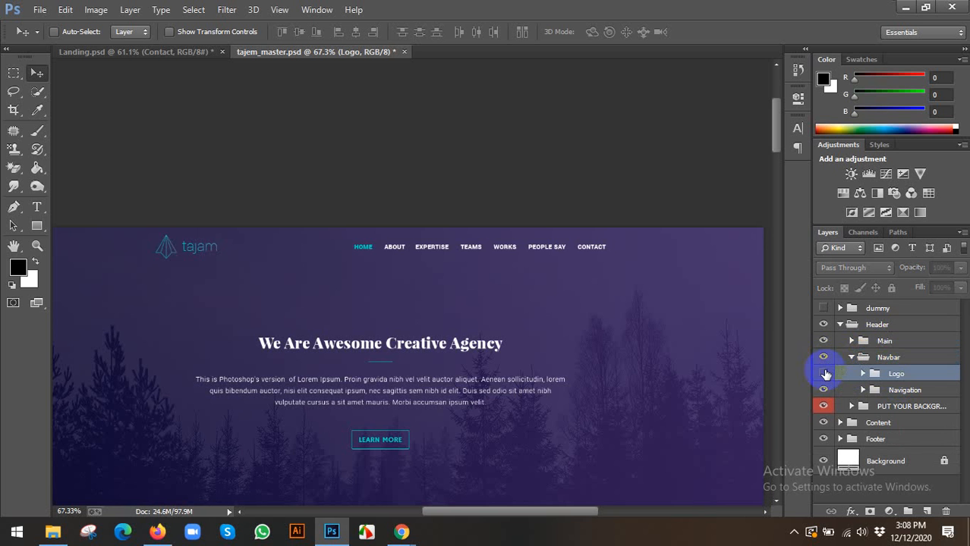
{"action": "left_click", "coordinate": [825, 373]}
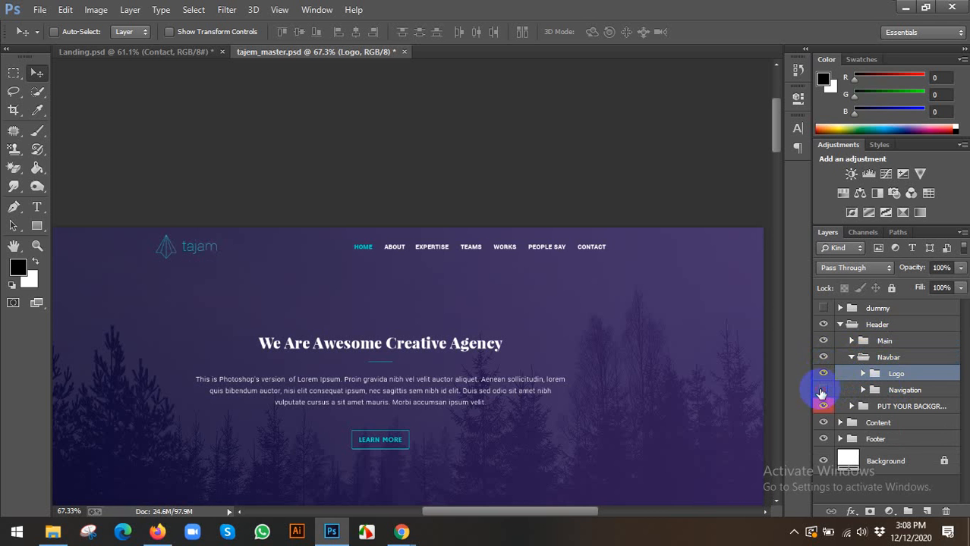
{"action": "left_click", "coordinate": [823, 390]}
Expand the Navigation group, open its menu text layer for editing while accepting the layout update, and leave the text as it is.
{"action": "left_click", "coordinate": [863, 390]}
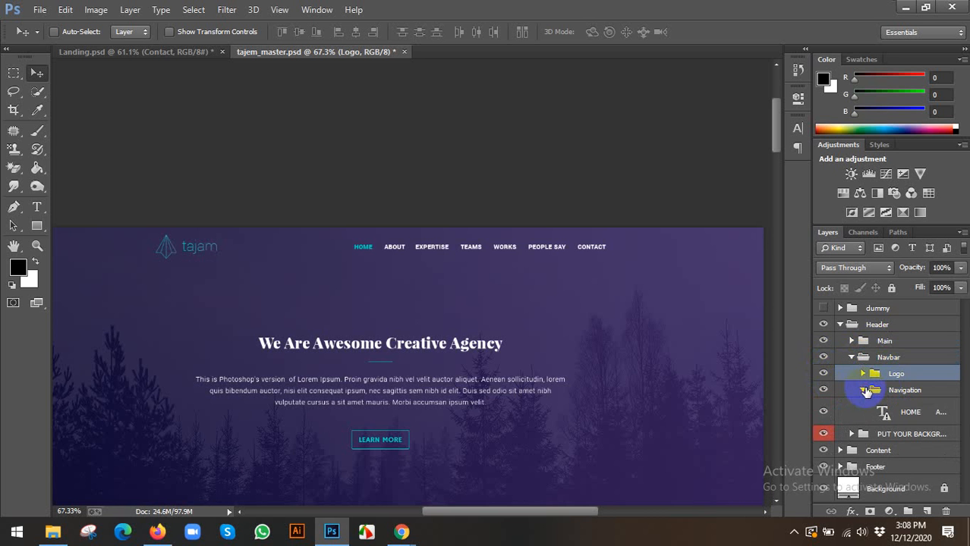
{"action": "left_click", "coordinate": [911, 416]}
{"action": "scroll", "coordinate": [585, 274], "scroll_direction": "up", "scroll_amount": 2}
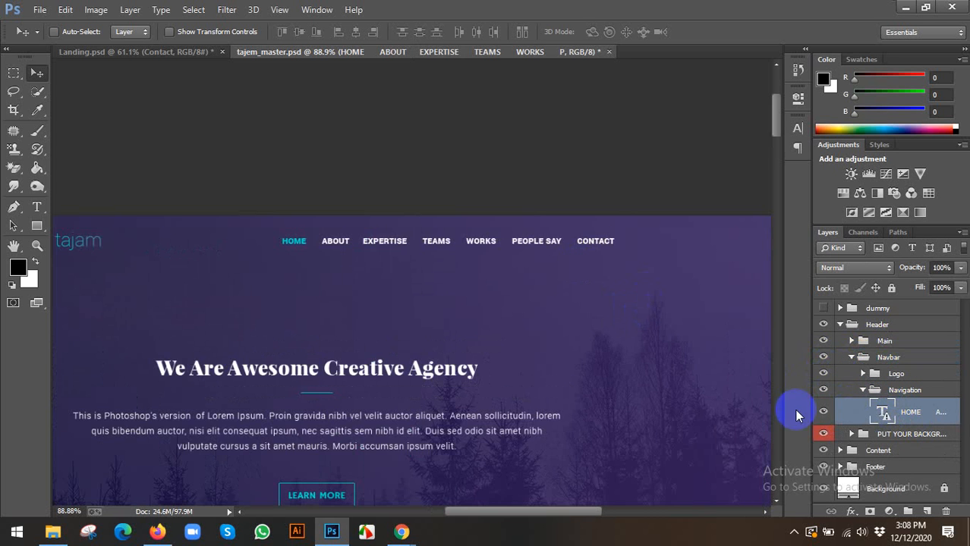
{"action": "double_click", "coordinate": [880, 411]}
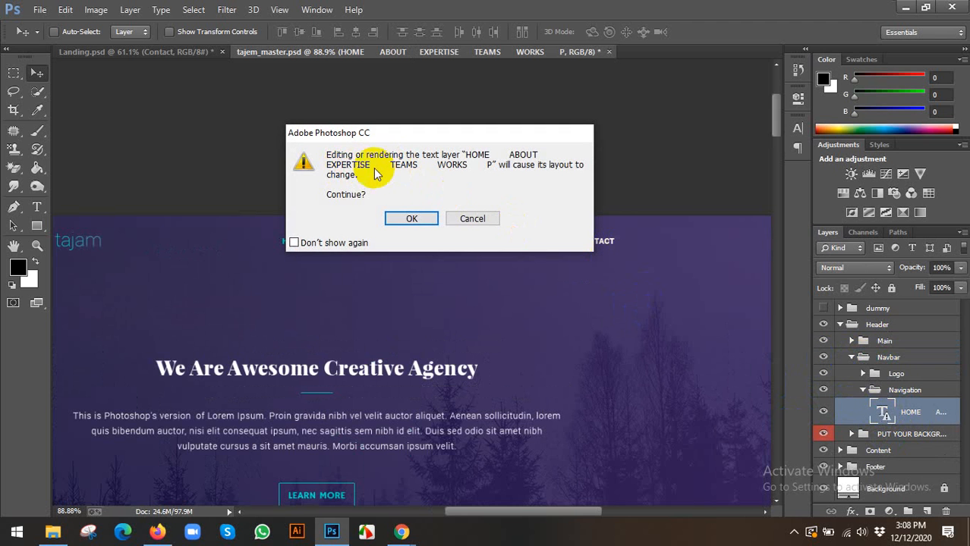
{"action": "left_click", "coordinate": [404, 219]}
{"action": "left_click", "coordinate": [386, 199]}
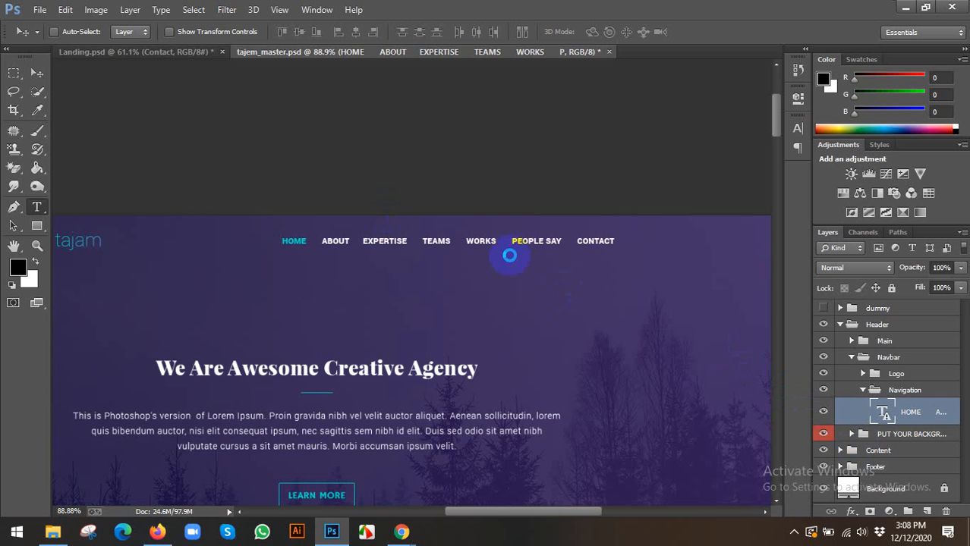
{"action": "double_click", "coordinate": [493, 243]}
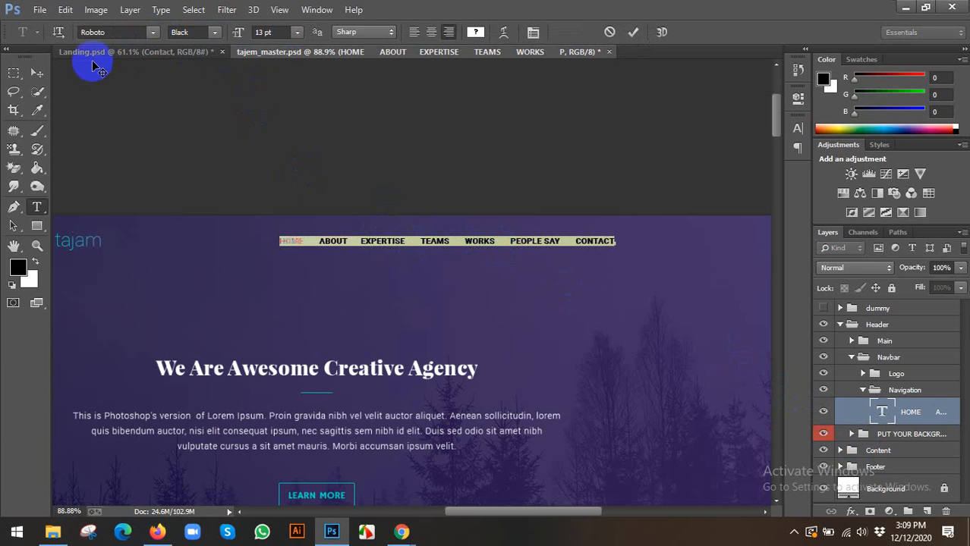
{"action": "left_click", "coordinate": [34, 73]}
{"action": "scroll", "coordinate": [444, 238], "scroll_direction": "down", "scroll_amount": 2}
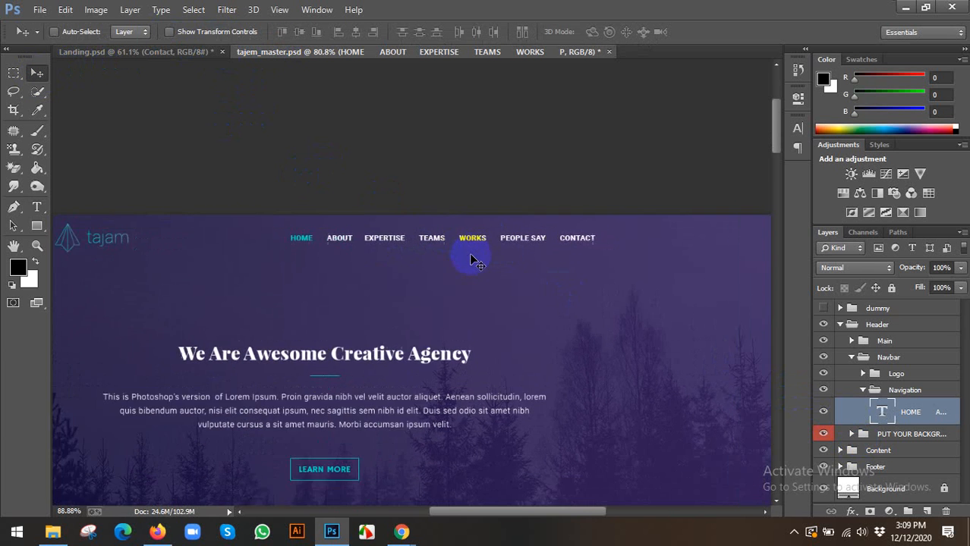
{"action": "scroll", "coordinate": [472, 261], "scroll_direction": "up", "scroll_amount": 1}
{"action": "scroll", "coordinate": [425, 289], "scroll_direction": "down", "scroll_amount": 4}
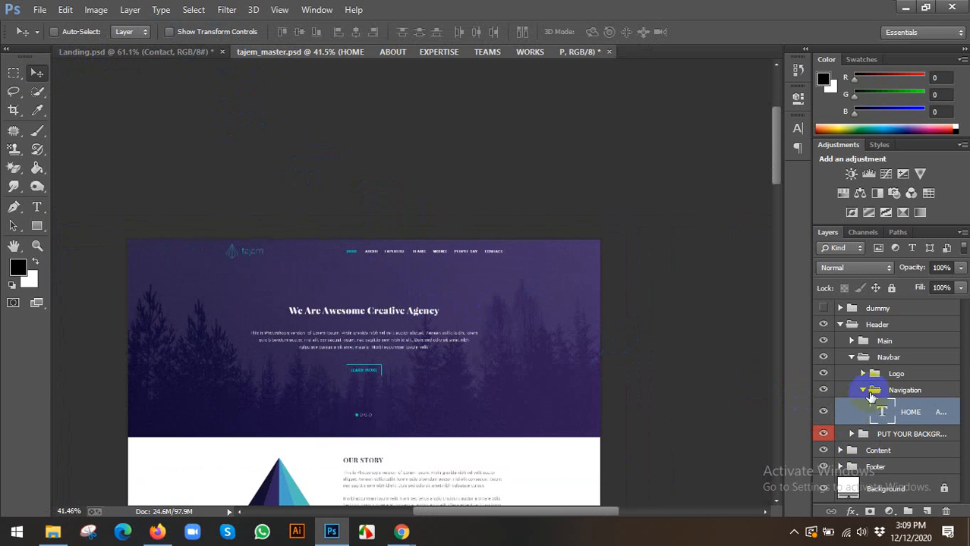
Collapse the Navbar group, expand the Main group, and toggle its Button subgroup off and on to identify it.
{"action": "left_click", "coordinate": [851, 360]}
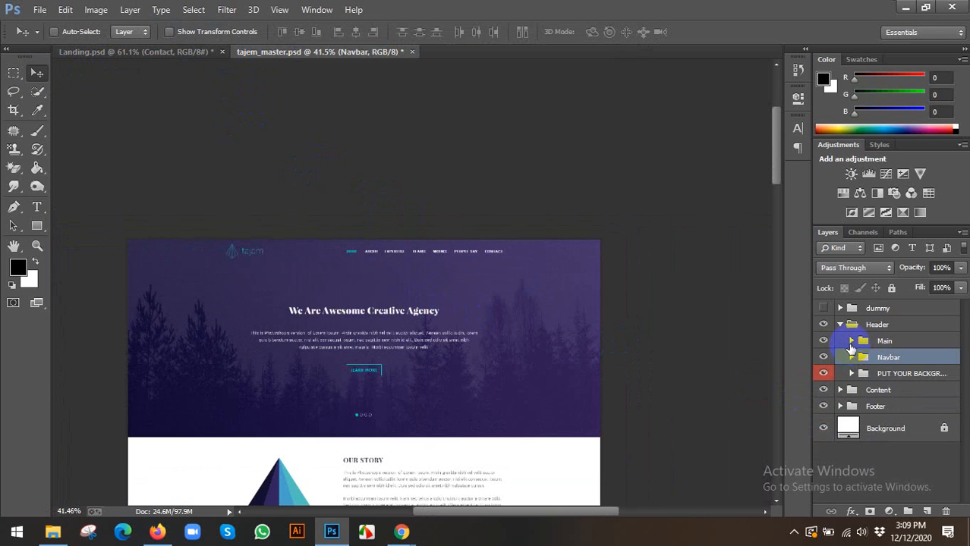
{"action": "left_click", "coordinate": [852, 341]}
{"action": "left_click", "coordinate": [891, 361]}
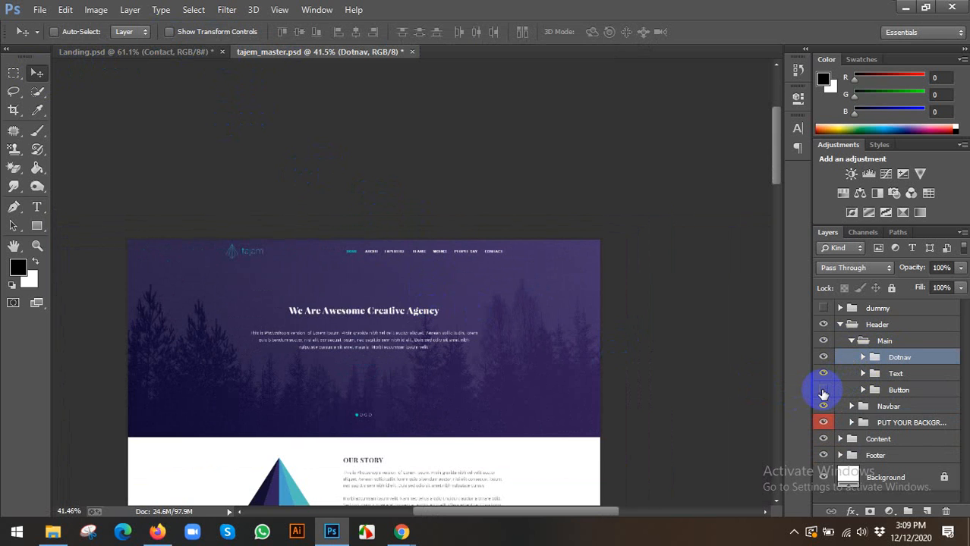
{"action": "scroll", "coordinate": [363, 381], "scroll_direction": "up", "scroll_amount": 4}
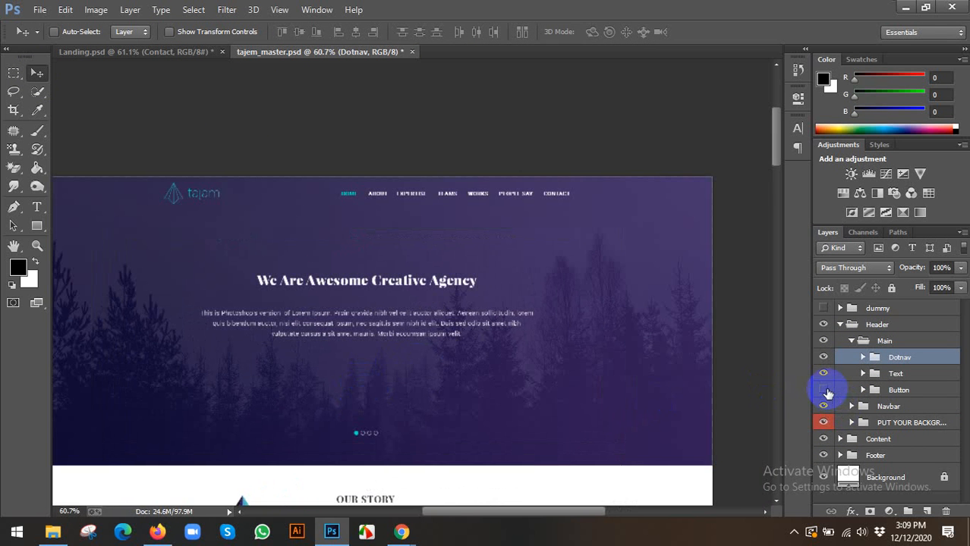
{"action": "left_click", "coordinate": [825, 390]}
{"action": "scroll", "coordinate": [383, 370], "scroll_direction": "up", "scroll_amount": 4}
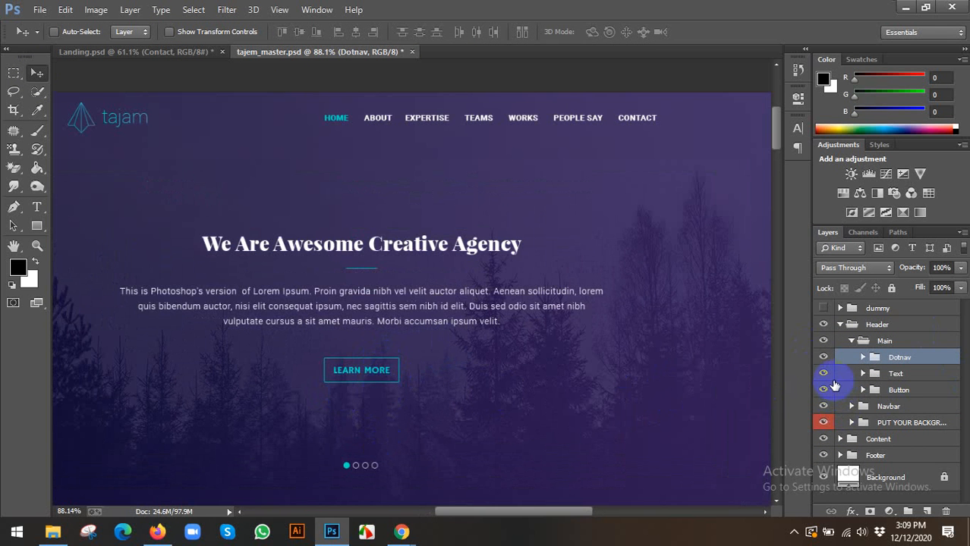
Hide and restore the Text, Button and Dotnav subgroups in turn to check which header elements they hold.
{"action": "left_click", "coordinate": [824, 375]}
{"action": "left_click", "coordinate": [824, 375]}
{"action": "left_click", "coordinate": [824, 391]}
{"action": "left_click", "coordinate": [825, 375]}
{"action": "left_click", "coordinate": [824, 374]}
{"action": "left_click", "coordinate": [825, 358]}
{"action": "left_click", "coordinate": [825, 358]}
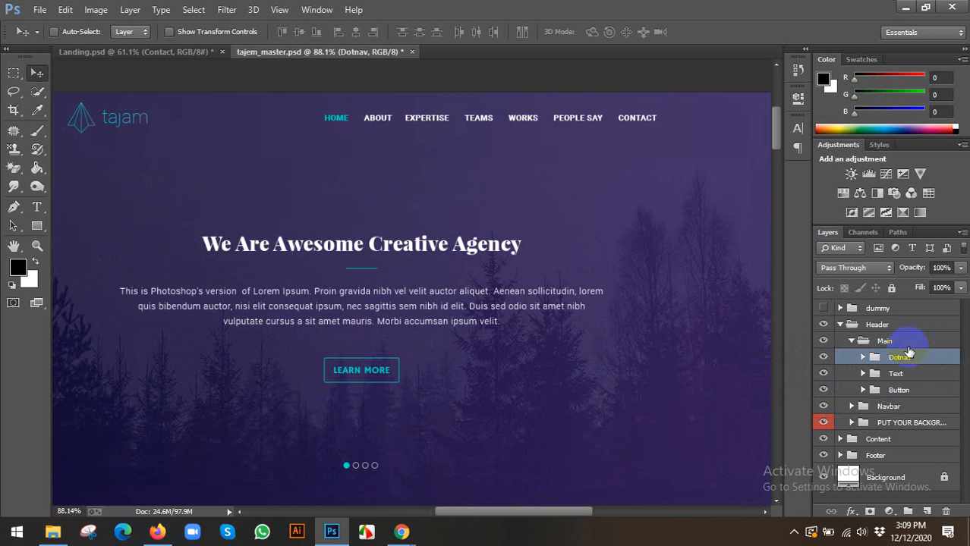
Collapse the Main group, auto-select the header's overlay layer on the canvas, and toggle it to compare the background image with and without it.
{"action": "left_click", "coordinate": [851, 343]}
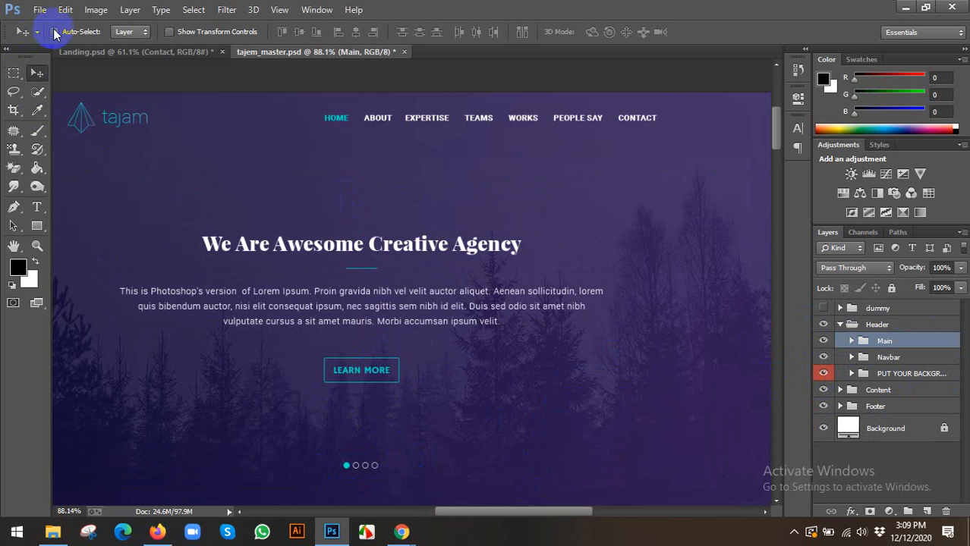
{"action": "left_click", "coordinate": [216, 160]}
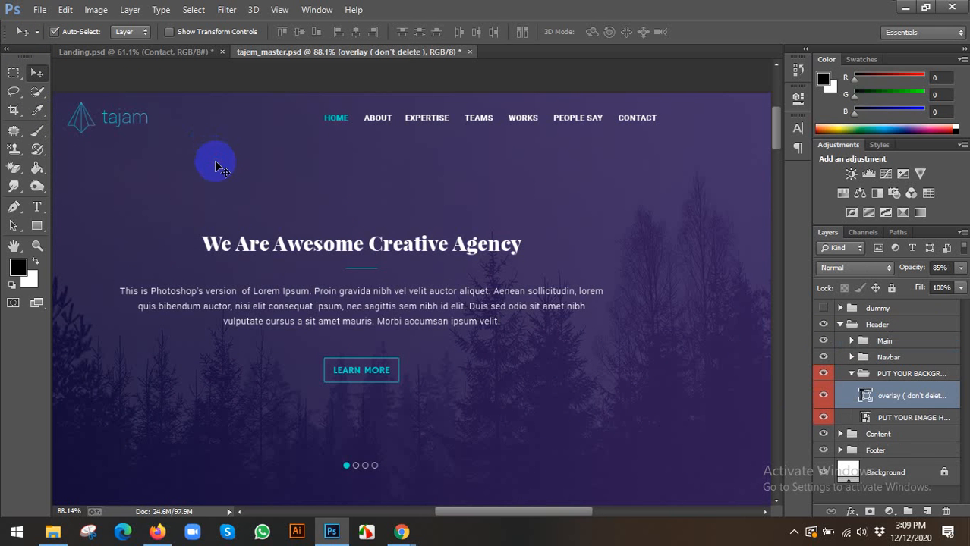
{"action": "left_click", "coordinate": [825, 396]}
{"action": "left_click", "coordinate": [825, 396]}
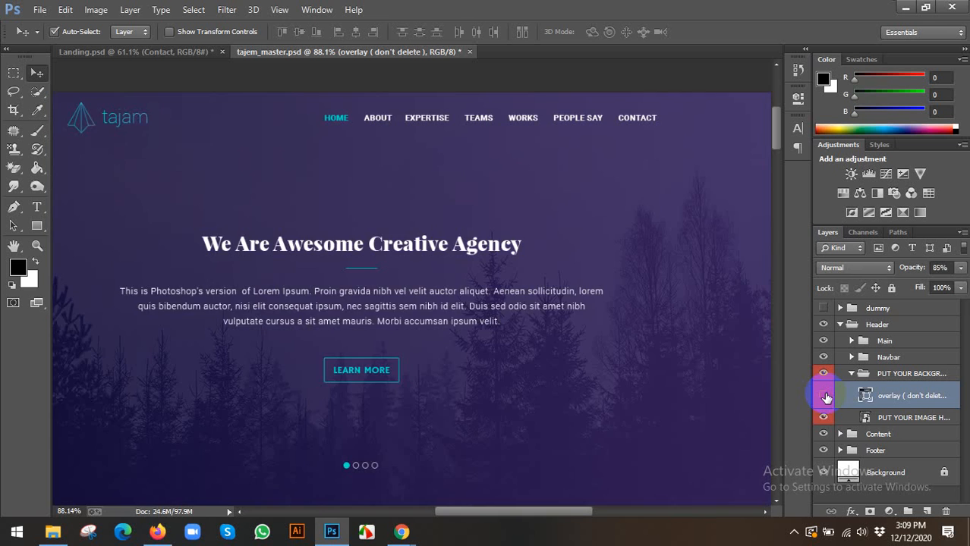
{"action": "left_click", "coordinate": [825, 396]}
{"action": "scroll", "coordinate": [560, 361], "scroll_direction": "down", "scroll_amount": 3}
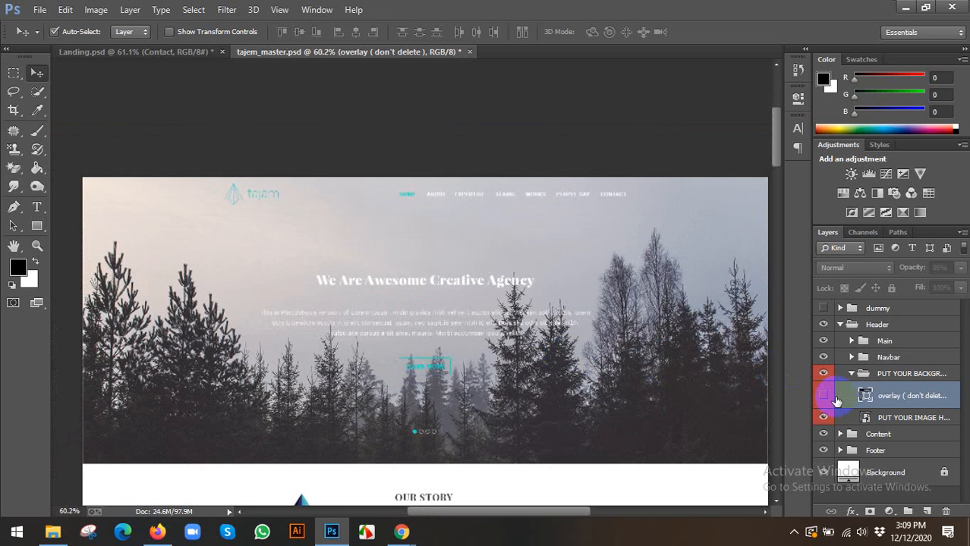
{"action": "left_click", "coordinate": [825, 396]}
{"action": "left_click", "coordinate": [826, 398]}
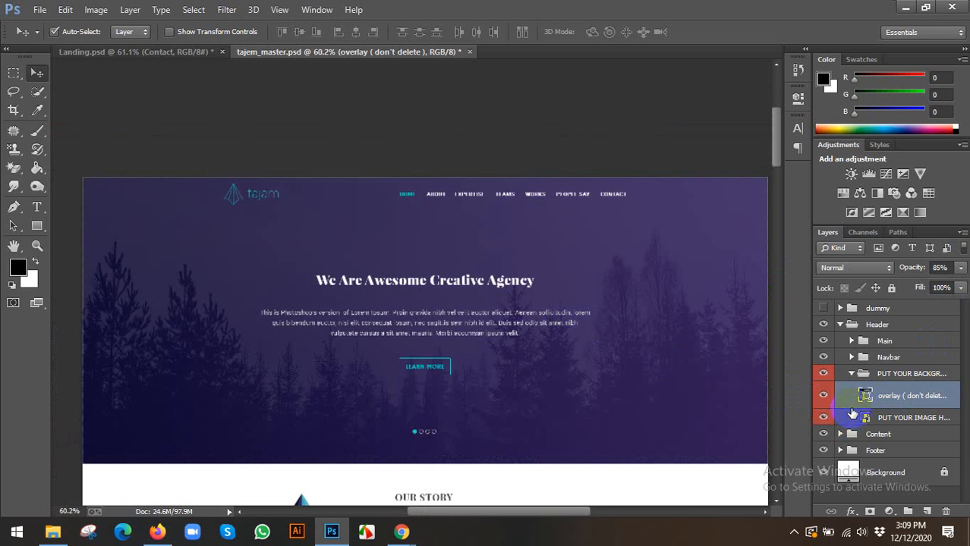
Turn off auto-select, inspect the header overlay layer's bounds and position values with Free Transform, and exit the transform.
{"action": "left_click", "coordinate": [195, 33]}
{"action": "left_click", "coordinate": [170, 32]}
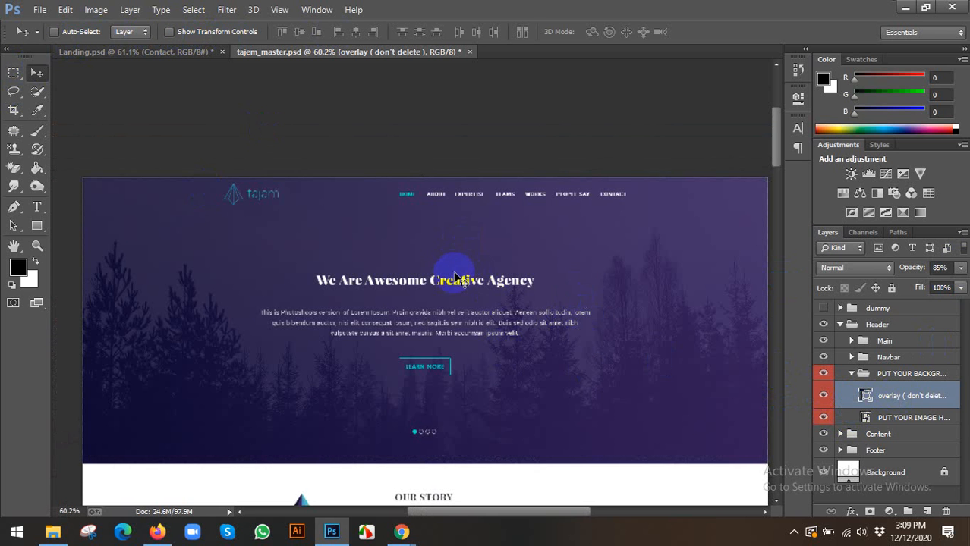
{"action": "key", "text": "ctrl+t"}
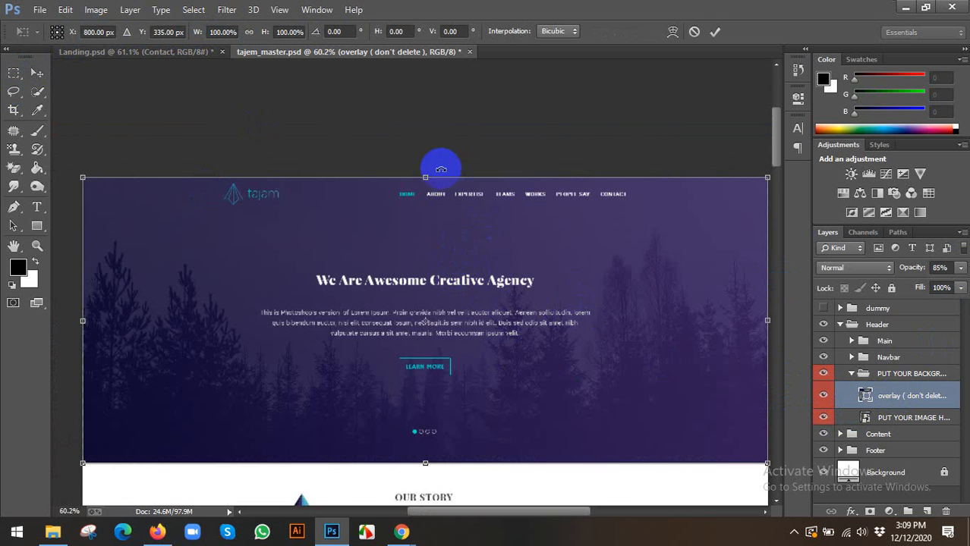
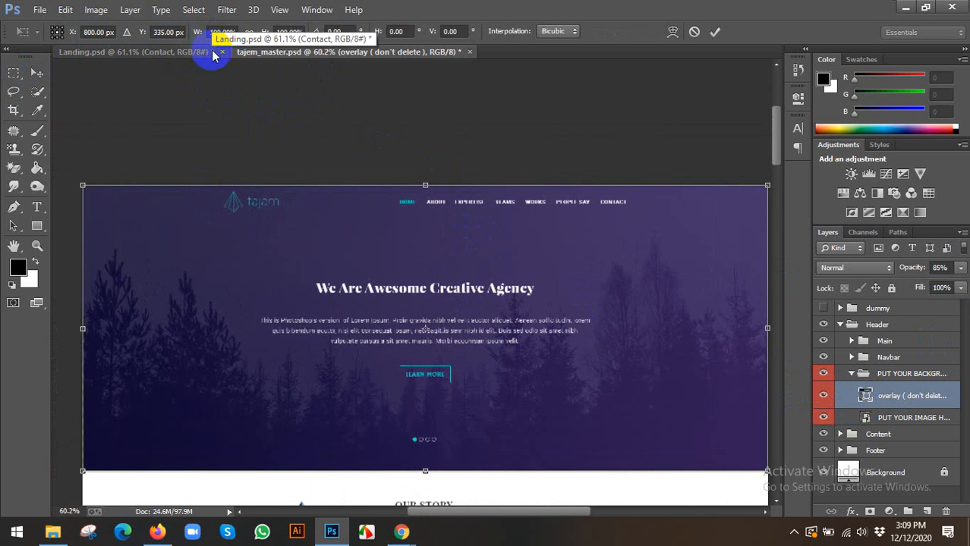
{"action": "left_click", "coordinate": [98, 33]}
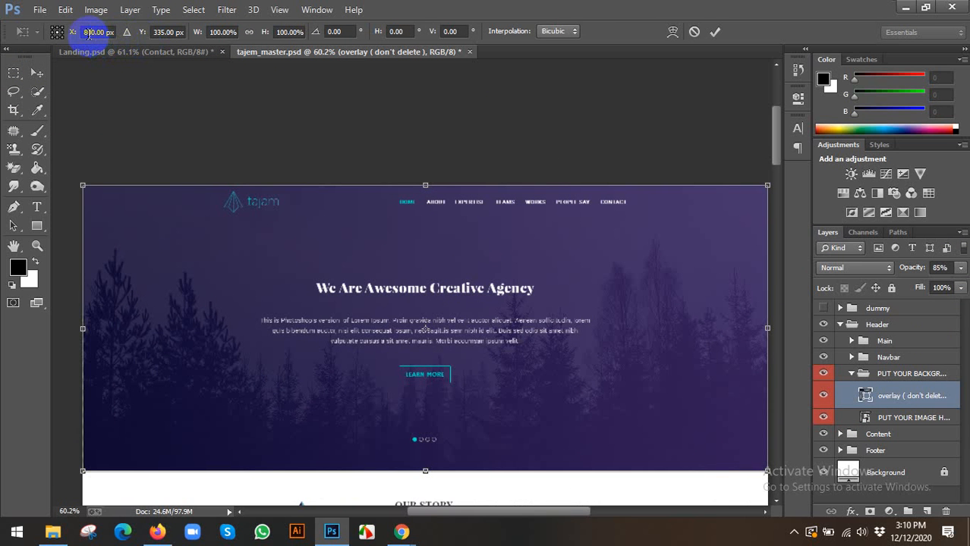
{"action": "left_click", "coordinate": [161, 32]}
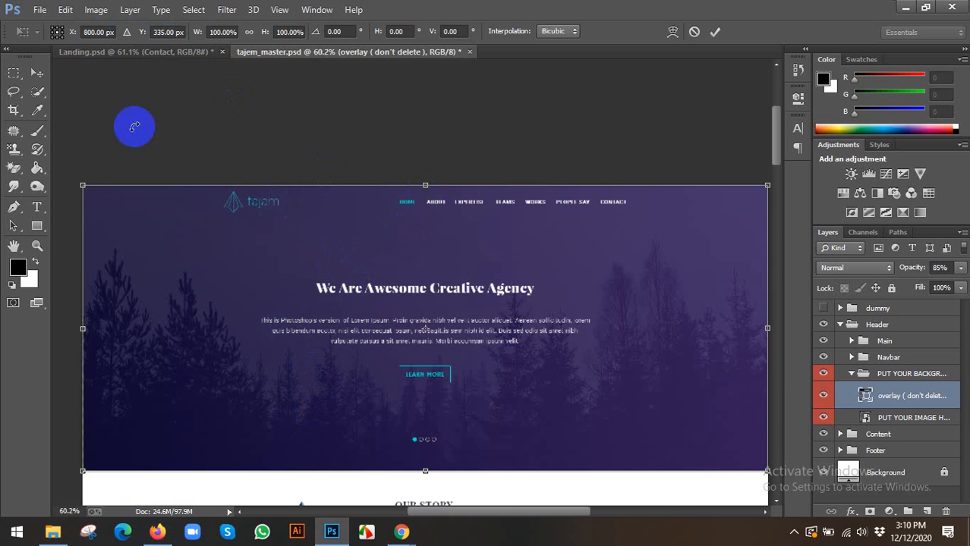
{"action": "left_click", "coordinate": [36, 73]}
{"action": "scroll", "coordinate": [390, 321], "scroll_direction": "down", "scroll_amount": 2}
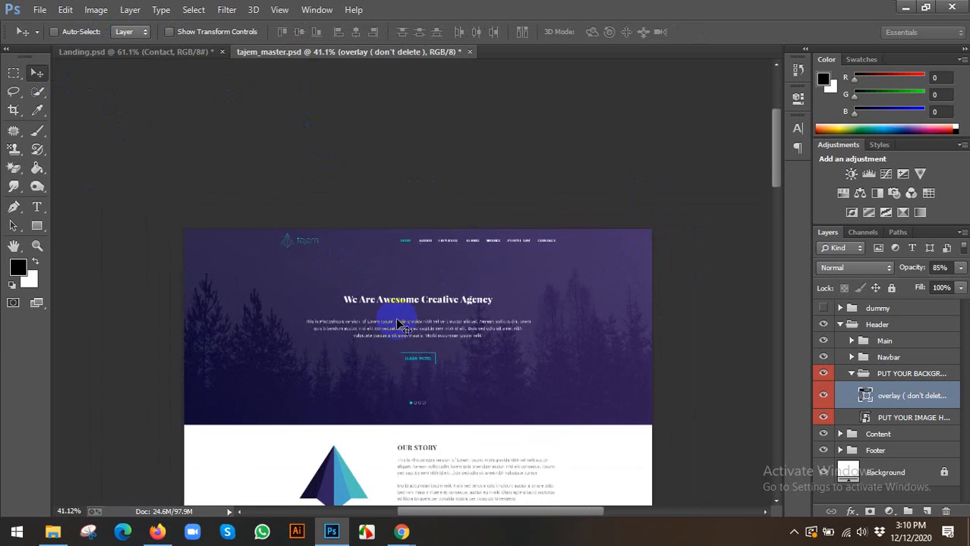
{"action": "scroll", "coordinate": [387, 389], "scroll_direction": "up", "scroll_amount": 4}
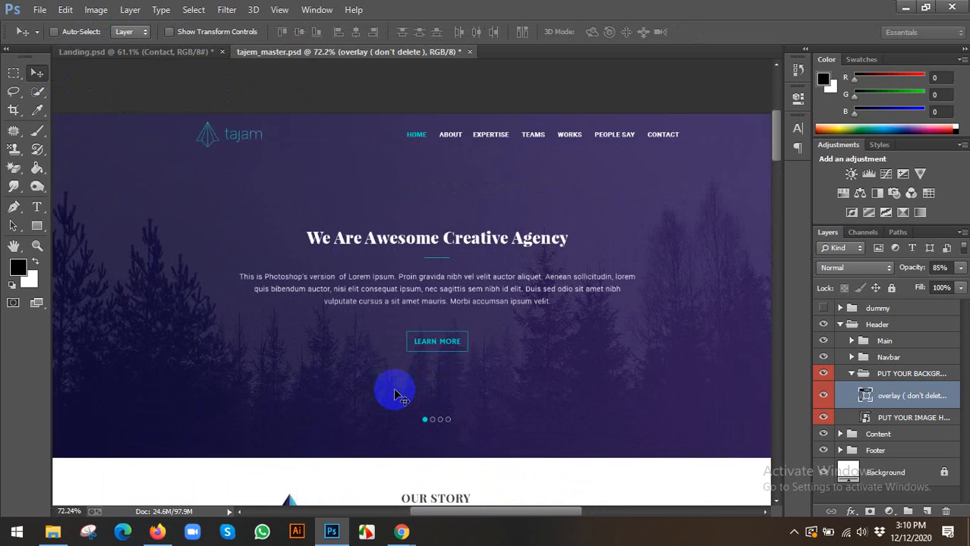
{"action": "scroll", "coordinate": [394, 388], "scroll_direction": "down", "scroll_amount": 2}
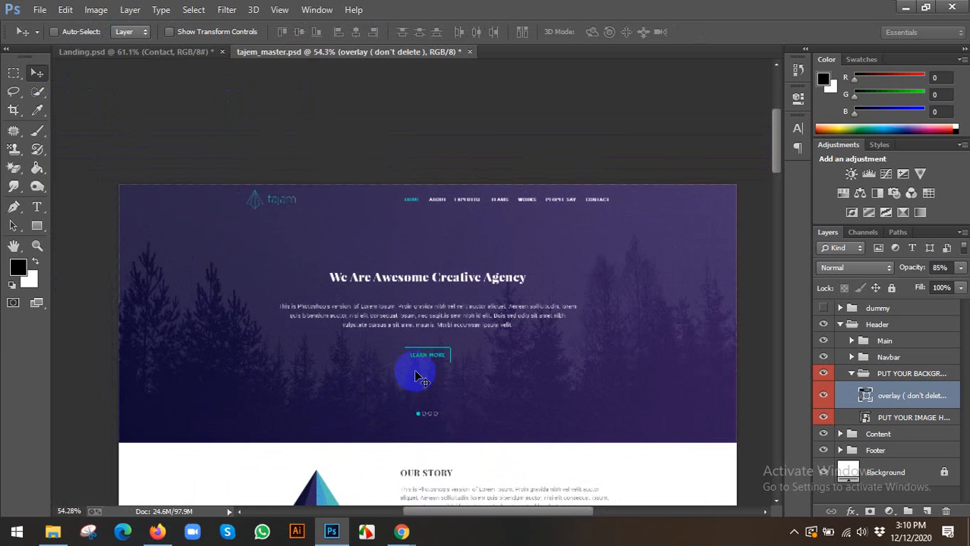
Switch to Chrome and bring up the Google Images results for ui design website.
{"action": "left_click", "coordinate": [402, 532]}
{"action": "left_click", "coordinate": [326, 486]}
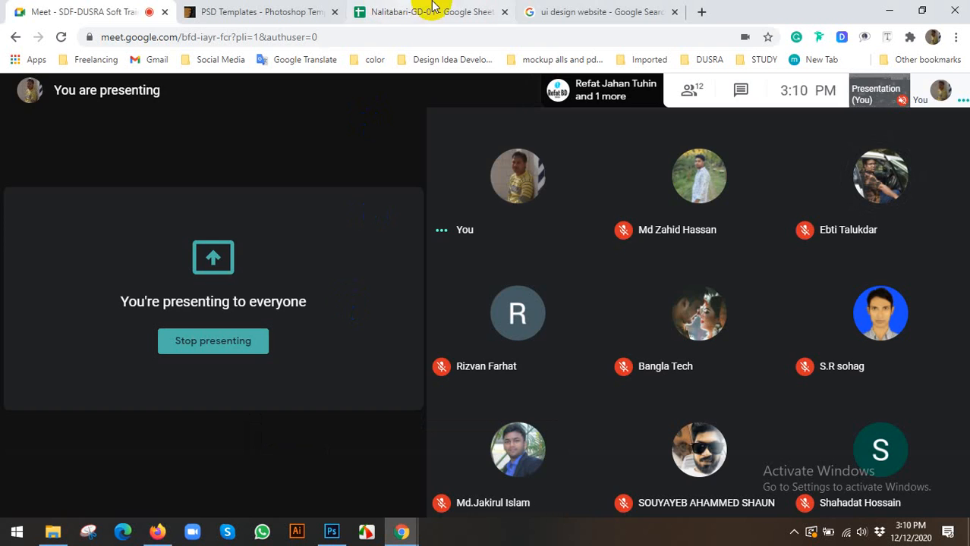
{"action": "left_click", "coordinate": [601, 10]}
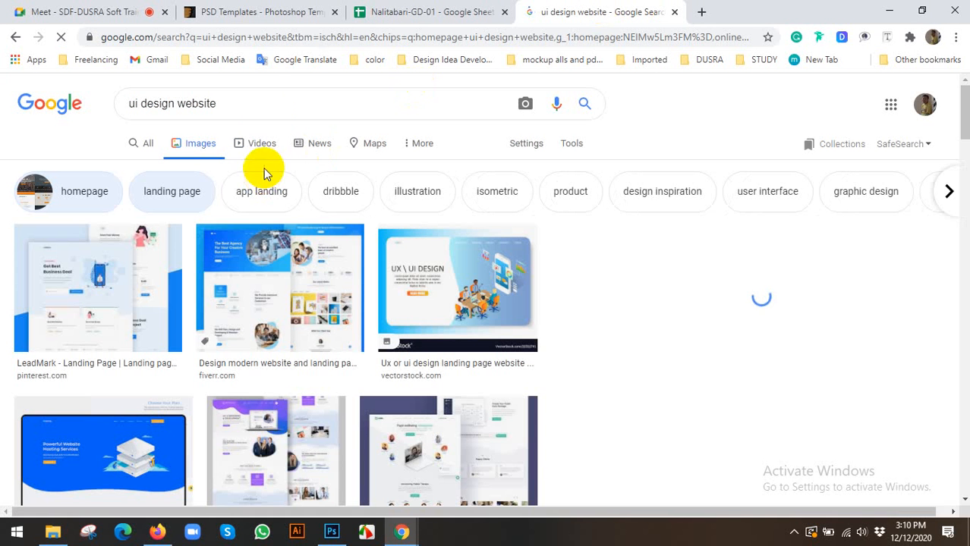
Search Google Images for homepage ecommerce website design templates.
{"action": "left_click_drag", "start_coordinate": [251, 103], "coordinate": [95, 112]}
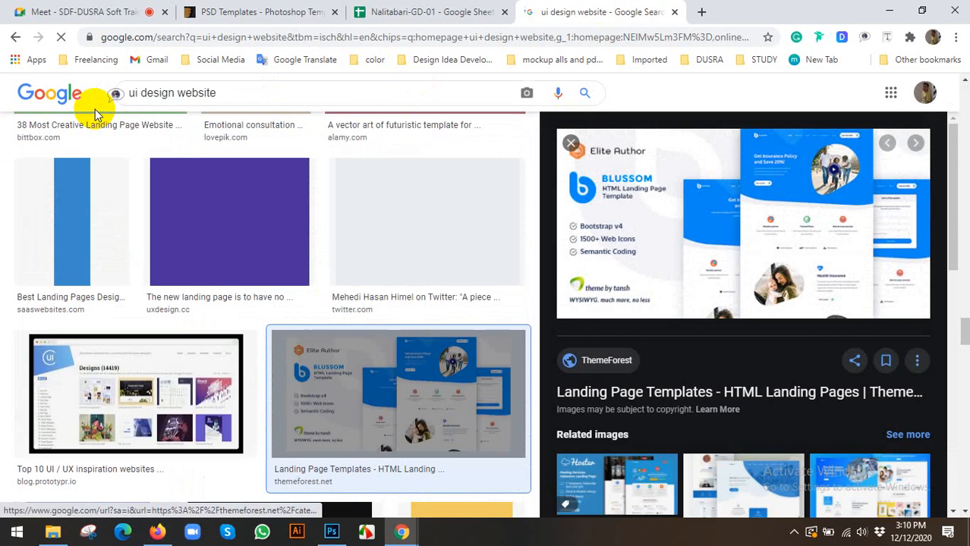
{"action": "triple_click", "coordinate": [293, 92]}
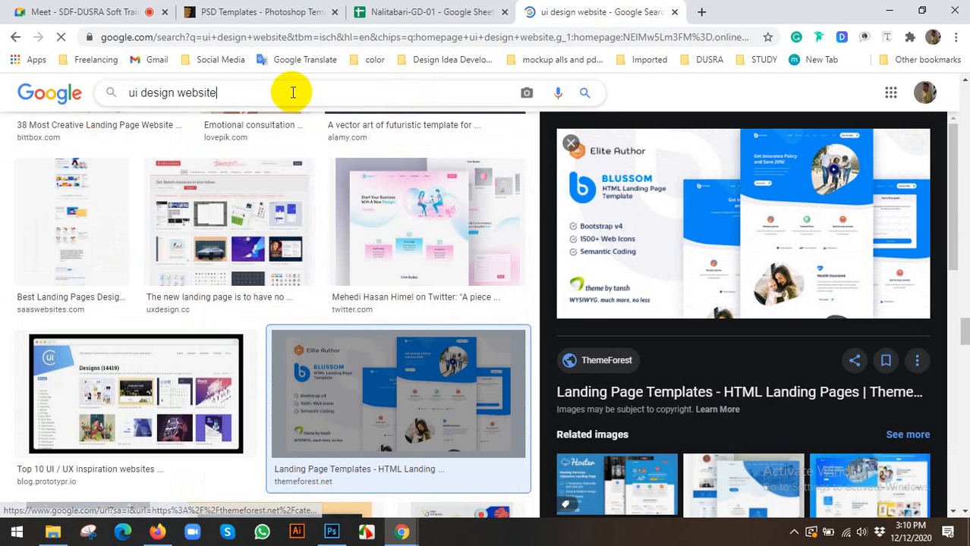
{"action": "type", "text": "eco"}
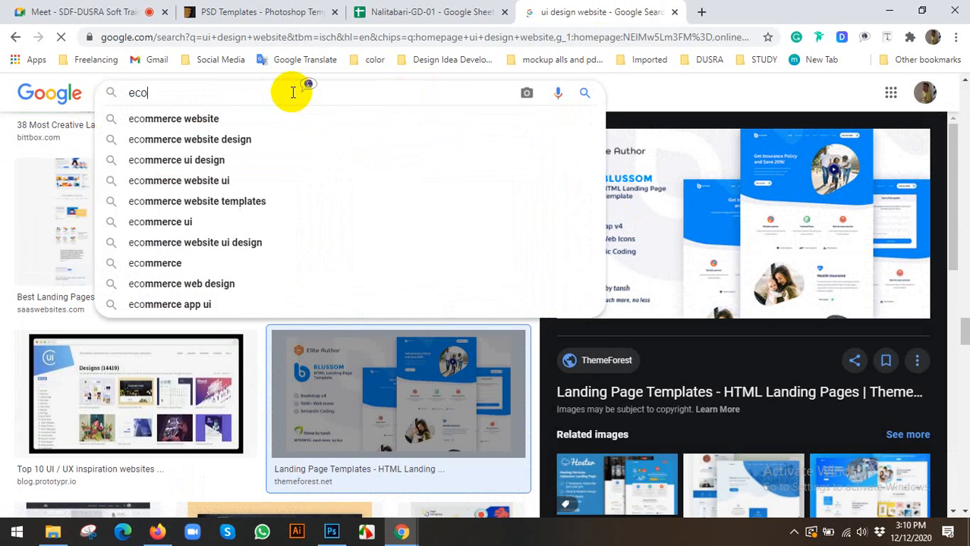
{"action": "key", "text": "Down"}
{"action": "type", "text": "te"}
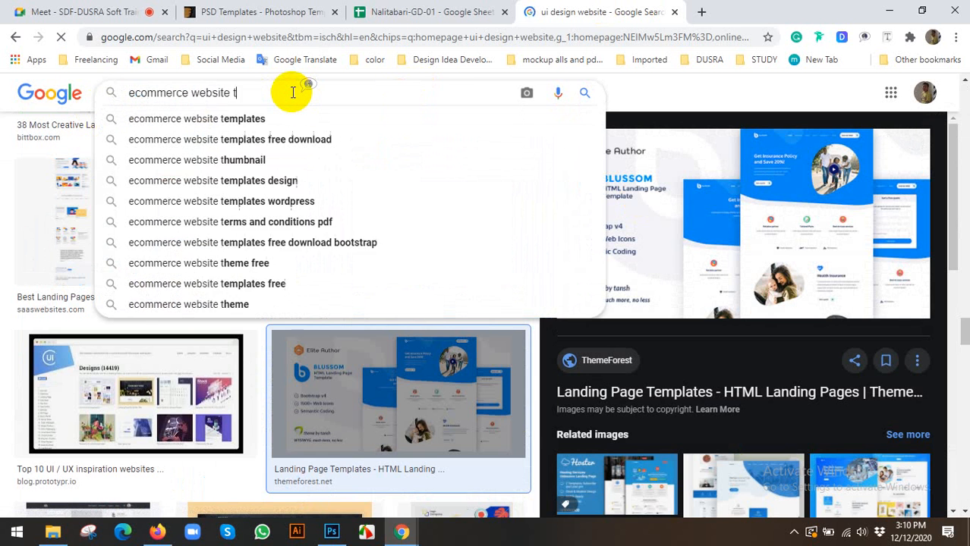
{"action": "key", "text": "Down"}
{"action": "key", "text": "Down"}
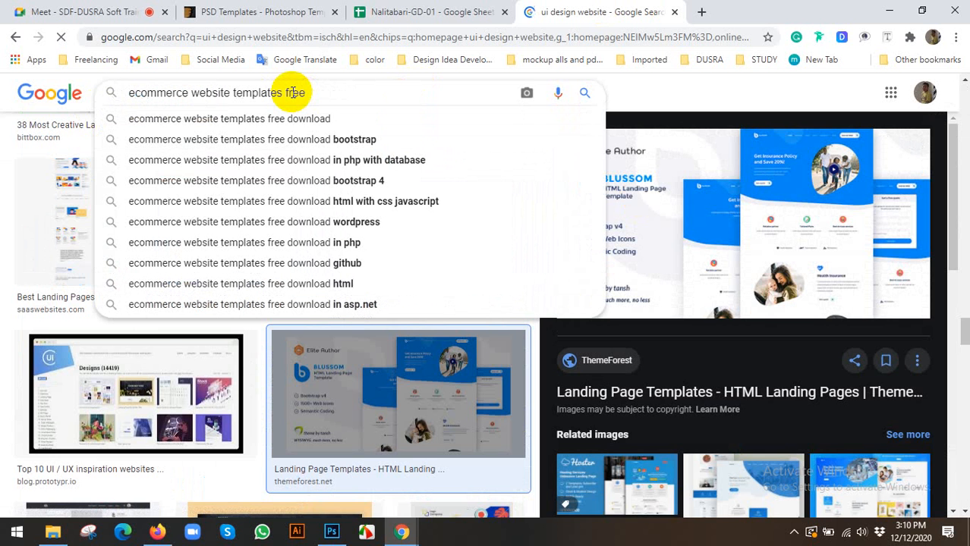
{"action": "key", "text": "BackSpace"}
{"action": "key", "text": "BackSpace"}
{"action": "key", "text": "BackSpace"}
{"action": "key", "text": "BackSpace"}
{"action": "type", "text": "d"}
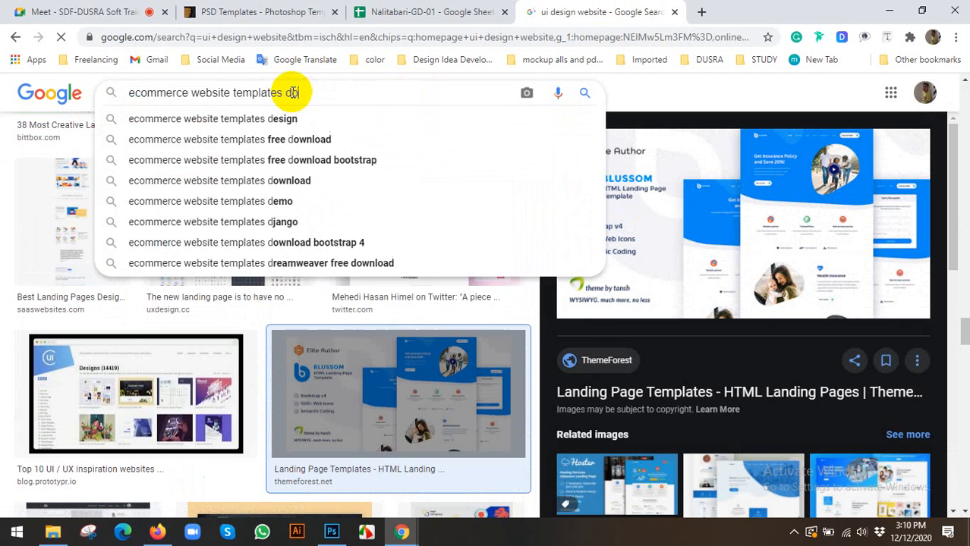
{"action": "type", "text": "esig"}
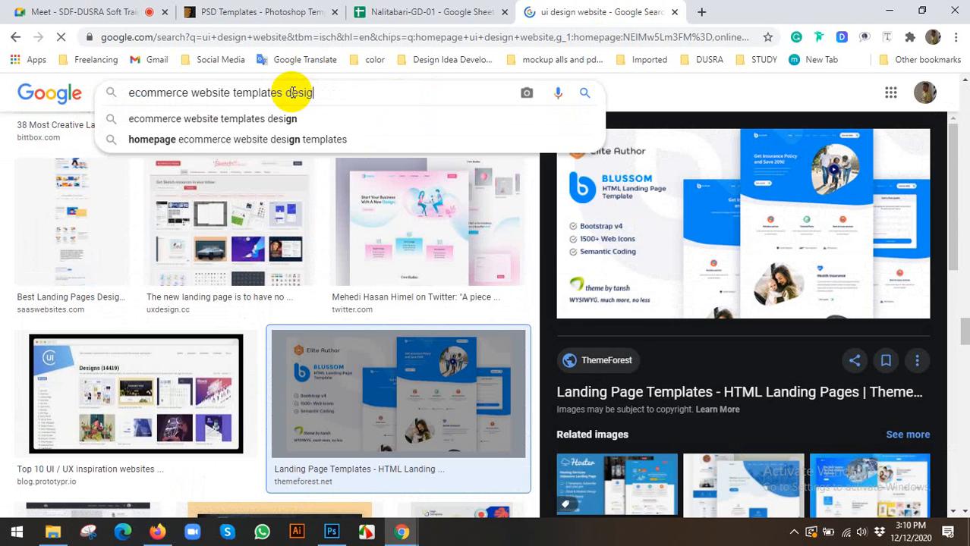
{"action": "key", "text": "Down"}
{"action": "key", "text": "Down"}
{"action": "key", "text": "Return"}
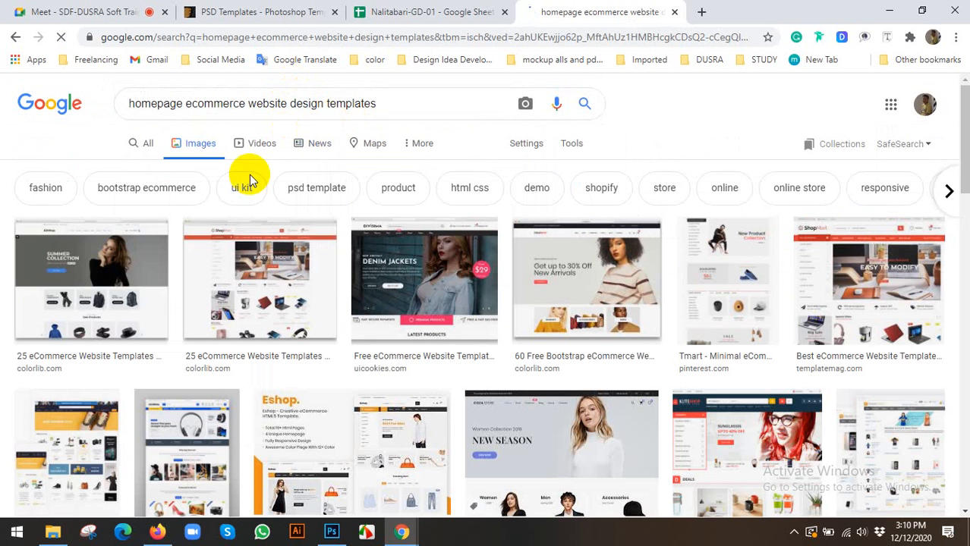
Preview the EZYShop, ColoShop and X-Cart ecommerce templates among the image results.
{"action": "scroll", "coordinate": [883, 277], "scroll_direction": "down", "scroll_amount": 1}
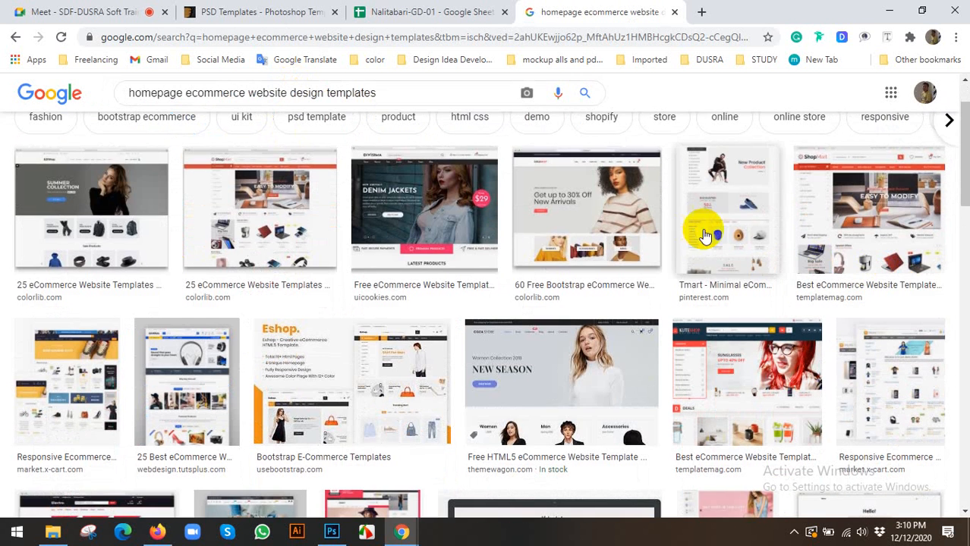
{"action": "left_click", "coordinate": [584, 196]}
{"action": "left_click", "coordinate": [47, 203]}
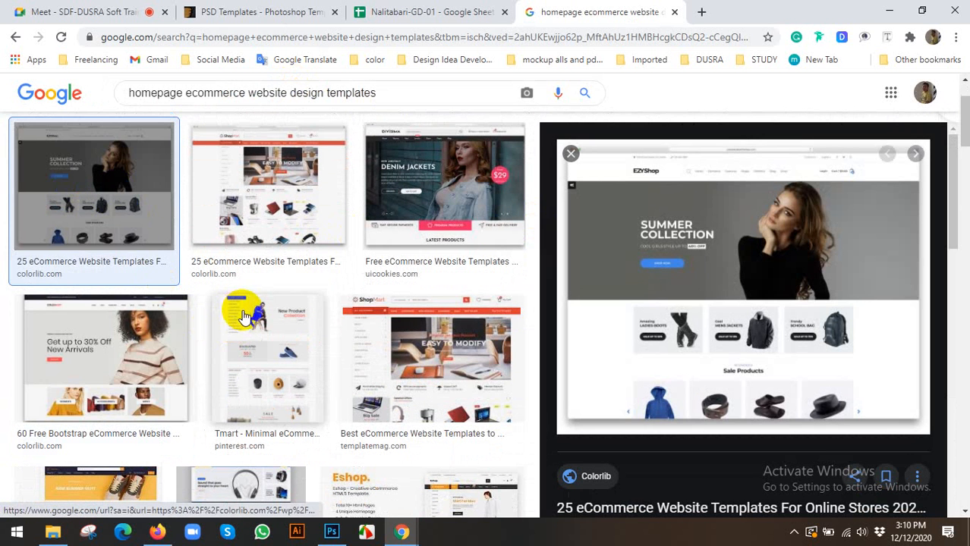
{"action": "left_click", "coordinate": [133, 320]}
{"action": "scroll", "coordinate": [306, 318], "scroll_direction": "down", "scroll_amount": 3}
{"action": "scroll", "coordinate": [306, 317], "scroll_direction": "down", "scroll_amount": 1}
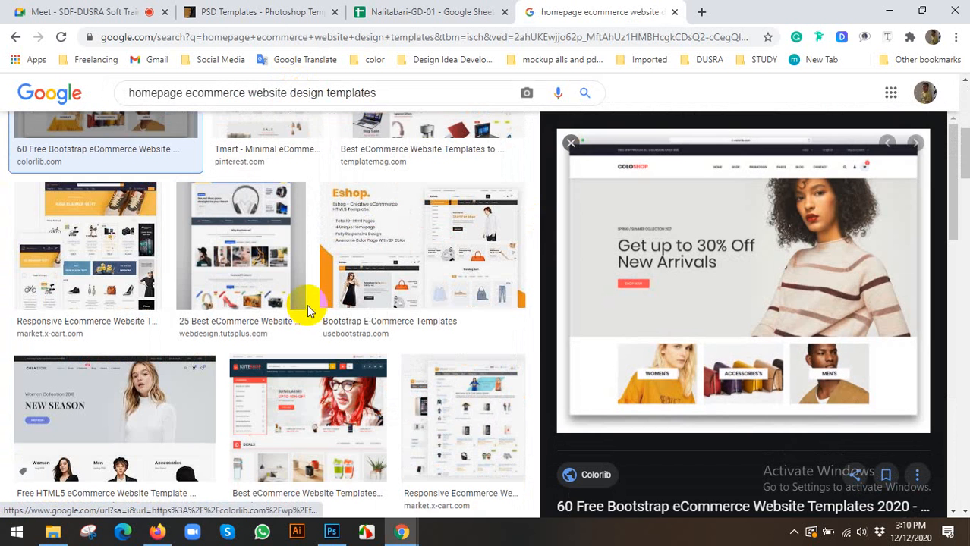
{"action": "left_click", "coordinate": [459, 387]}
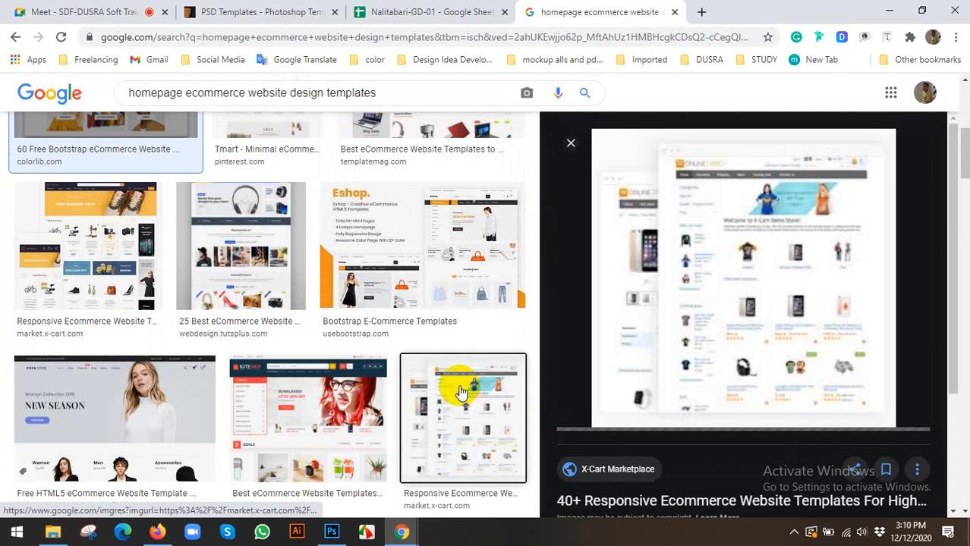
{"action": "scroll", "coordinate": [455, 349], "scroll_direction": "down", "scroll_amount": 5}
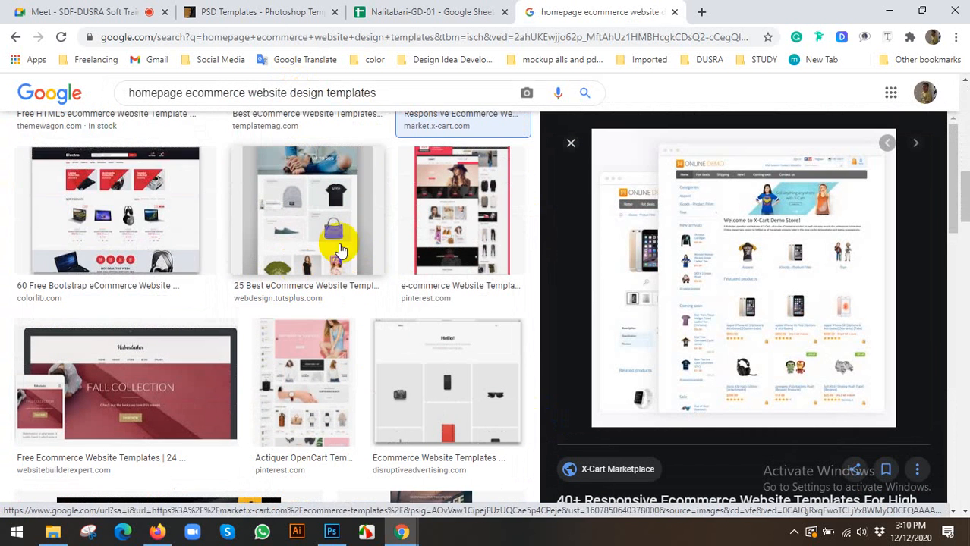
Preview the Electro template, browse its related images, and open the Famous electronics shop design with the headphone banner.
{"action": "left_click", "coordinate": [158, 205]}
{"action": "scroll", "coordinate": [805, 265], "scroll_direction": "down", "scroll_amount": 3}
{"action": "scroll", "coordinate": [792, 286], "scroll_direction": "down", "scroll_amount": 3}
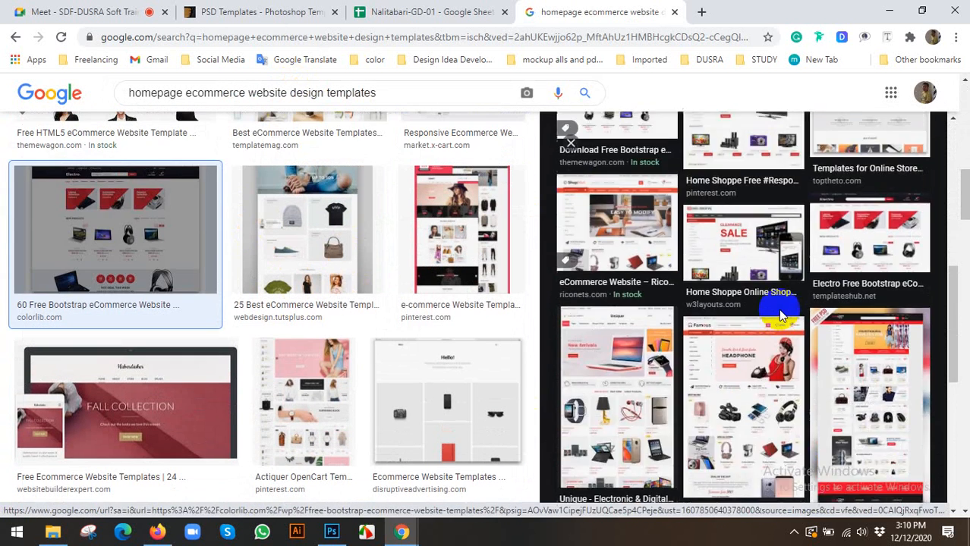
{"action": "scroll", "coordinate": [422, 277], "scroll_direction": "down", "scroll_amount": 2}
{"action": "scroll", "coordinate": [466, 304], "scroll_direction": "down", "scroll_amount": 3}
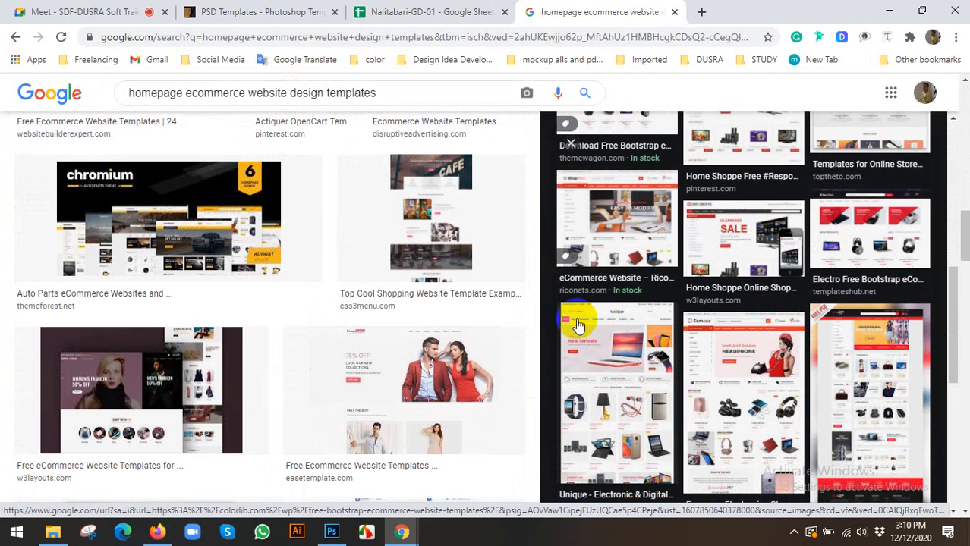
{"action": "left_click", "coordinate": [761, 397]}
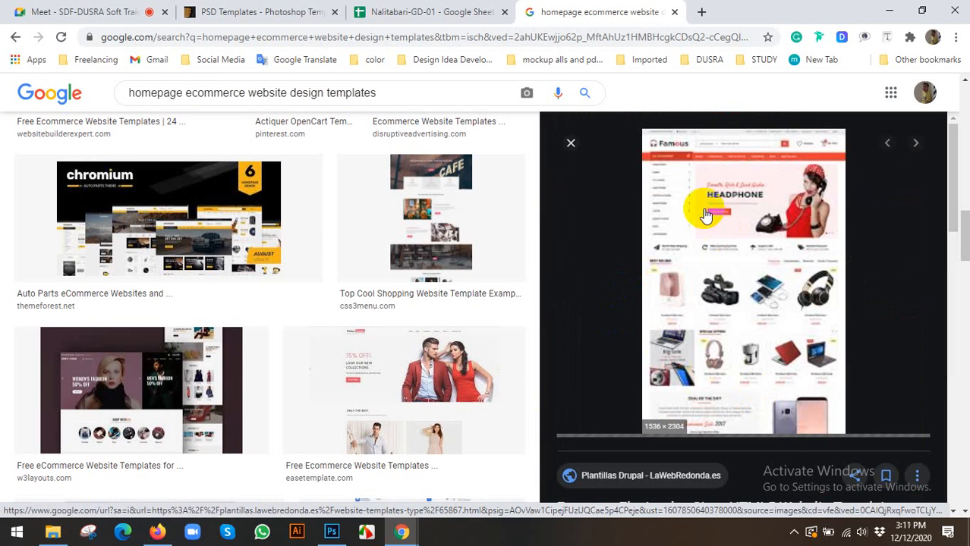
{"action": "scroll", "coordinate": [321, 274], "scroll_direction": "down", "scroll_amount": 1}
{"action": "scroll", "coordinate": [356, 281], "scroll_direction": "down", "scroll_amount": 7}
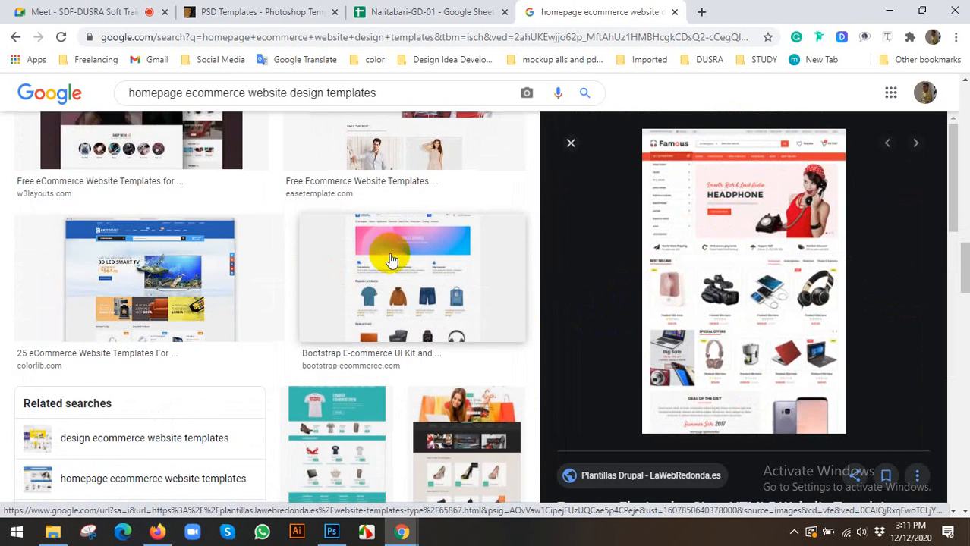
Preview the teal 22 Free eCommerce PSD template and open two designs from the related images.
{"action": "left_click", "coordinate": [346, 285]}
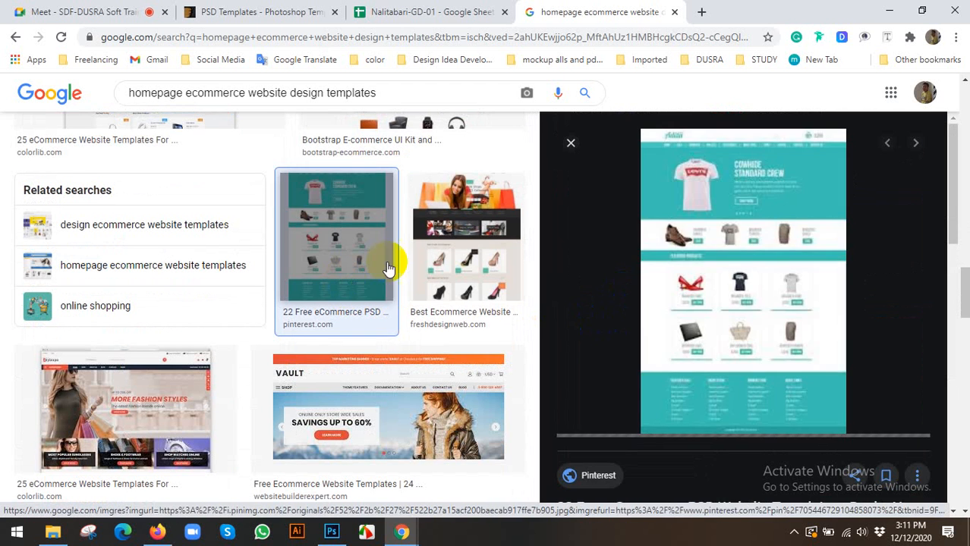
{"action": "scroll", "coordinate": [686, 270], "scroll_direction": "down", "scroll_amount": 3}
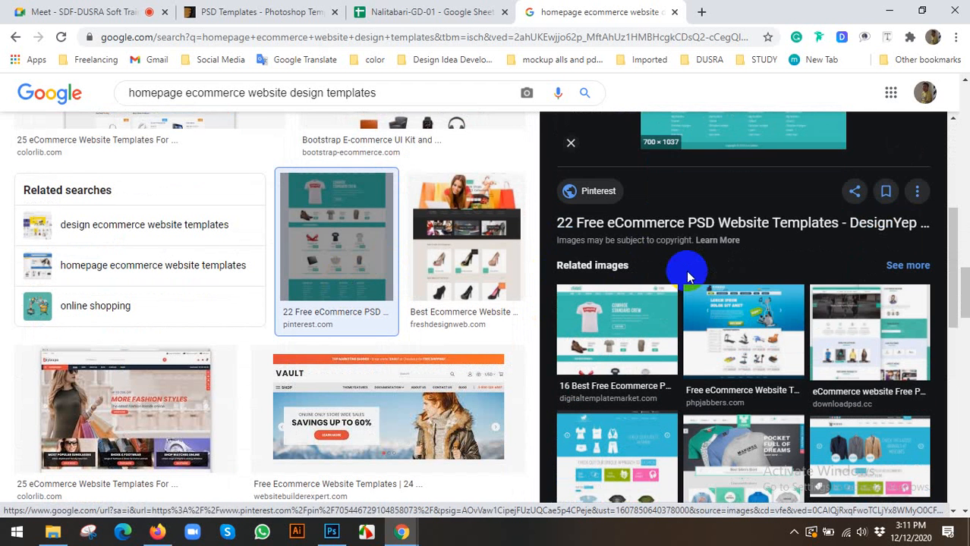
{"action": "left_click", "coordinate": [866, 346]}
{"action": "scroll", "coordinate": [607, 312], "scroll_direction": "down", "scroll_amount": 5}
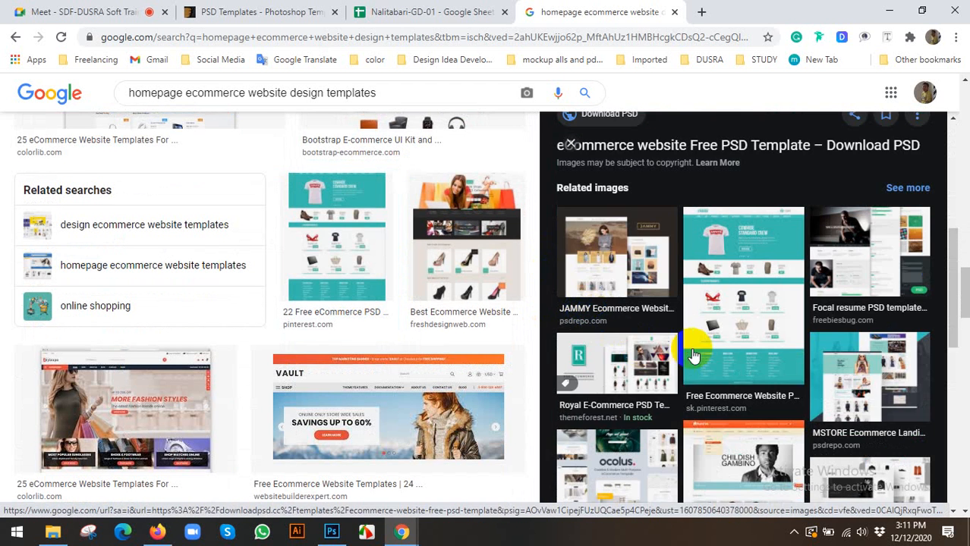
{"action": "left_click", "coordinate": [718, 320]}
{"action": "scroll", "coordinate": [304, 260], "scroll_direction": "up", "scroll_amount": 4}
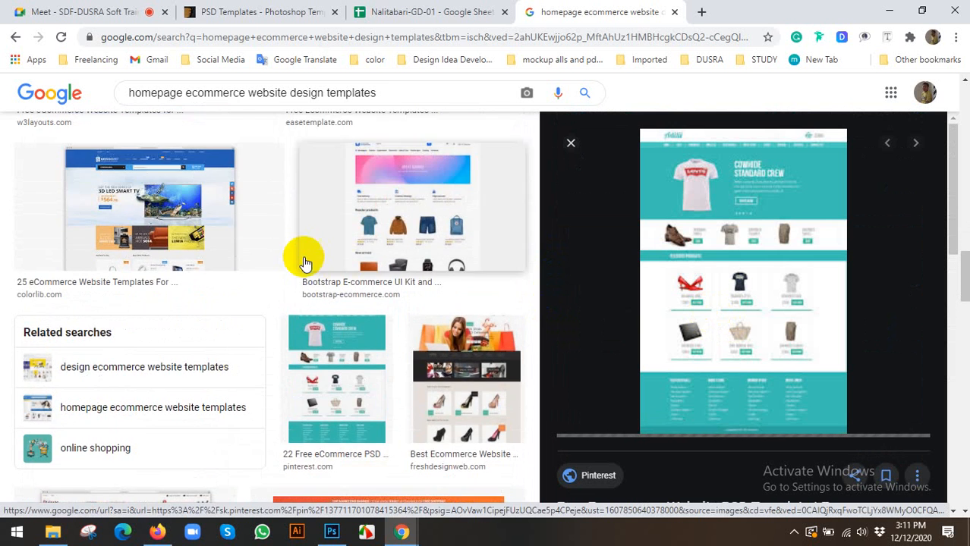
Browse the remaining ecommerce template results and related images, and return to the ThemeForest PSD templates page.
{"action": "scroll", "coordinate": [304, 260], "scroll_direction": "down", "scroll_amount": 5}
{"action": "scroll", "coordinate": [302, 259], "scroll_direction": "down", "scroll_amount": 4}
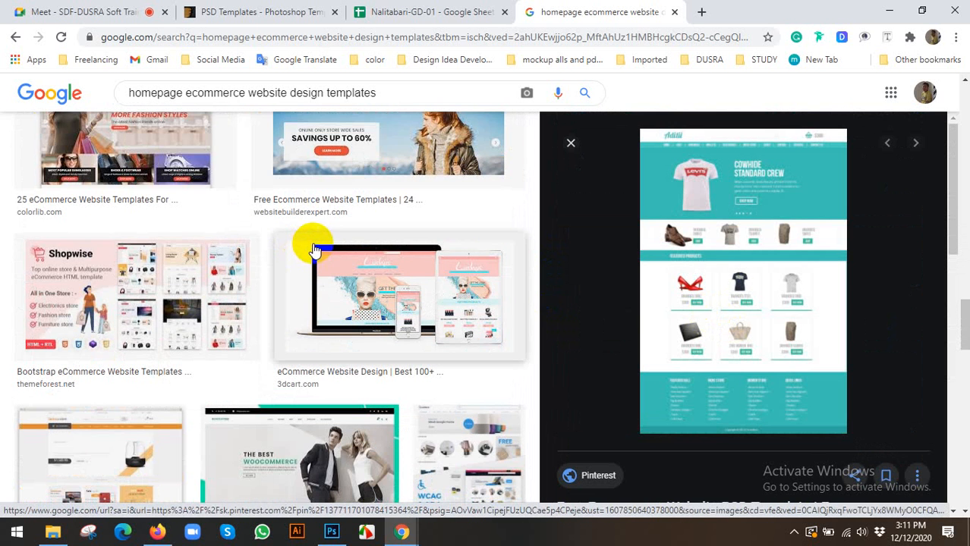
{"action": "scroll", "coordinate": [315, 251], "scroll_direction": "down", "scroll_amount": 10}
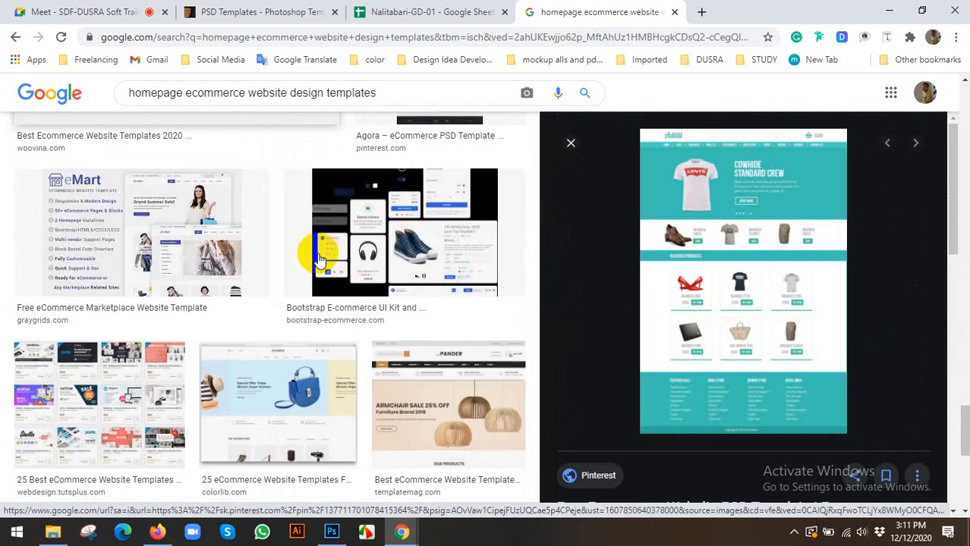
{"action": "scroll", "coordinate": [319, 260], "scroll_direction": "down", "scroll_amount": 8}
{"action": "scroll", "coordinate": [678, 256], "scroll_direction": "down", "scroll_amount": 5}
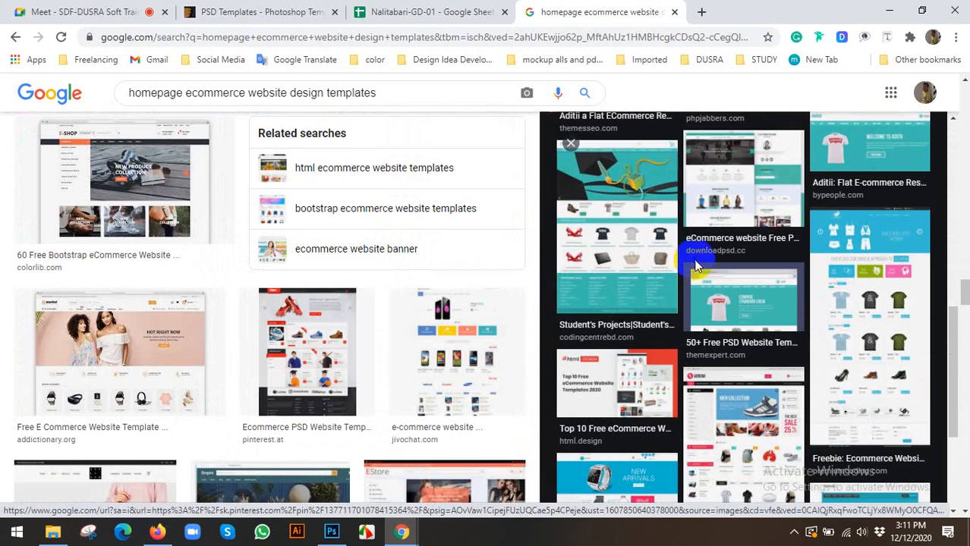
{"action": "scroll", "coordinate": [696, 266], "scroll_direction": "down", "scroll_amount": 3}
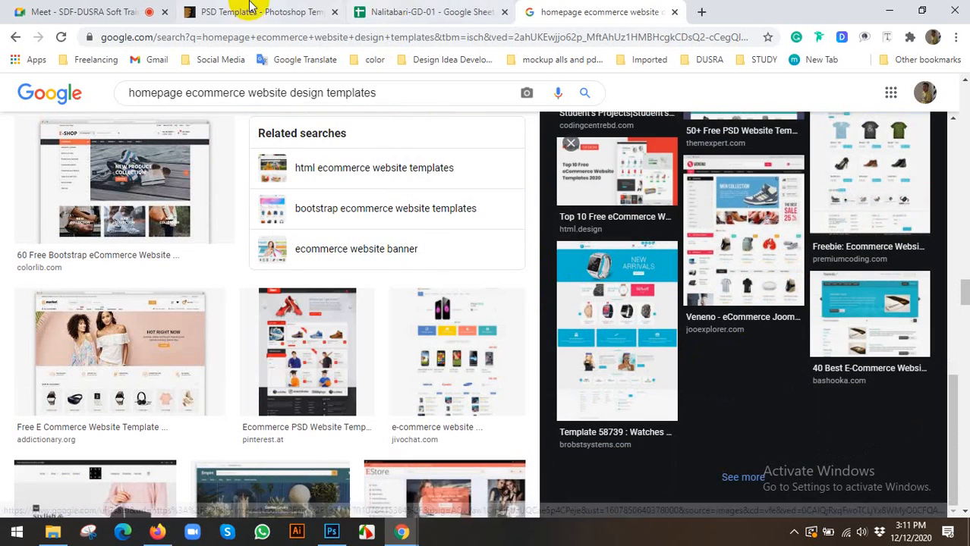
{"action": "left_click", "coordinate": [251, 11]}
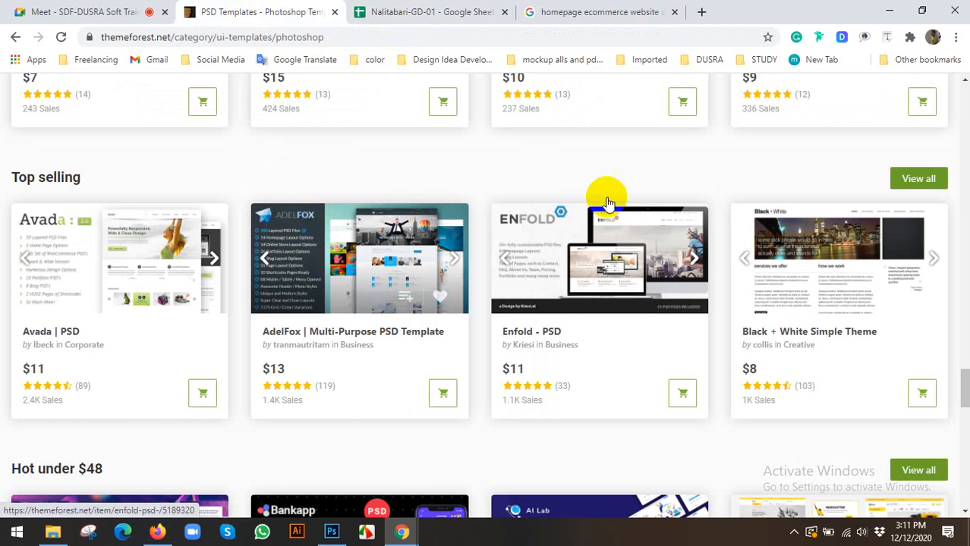
Minimize Chrome, Photoshop and the file explorer windows to reach the desktop.
{"action": "left_click", "coordinate": [889, 10]}
{"action": "left_click", "coordinate": [910, 7]}
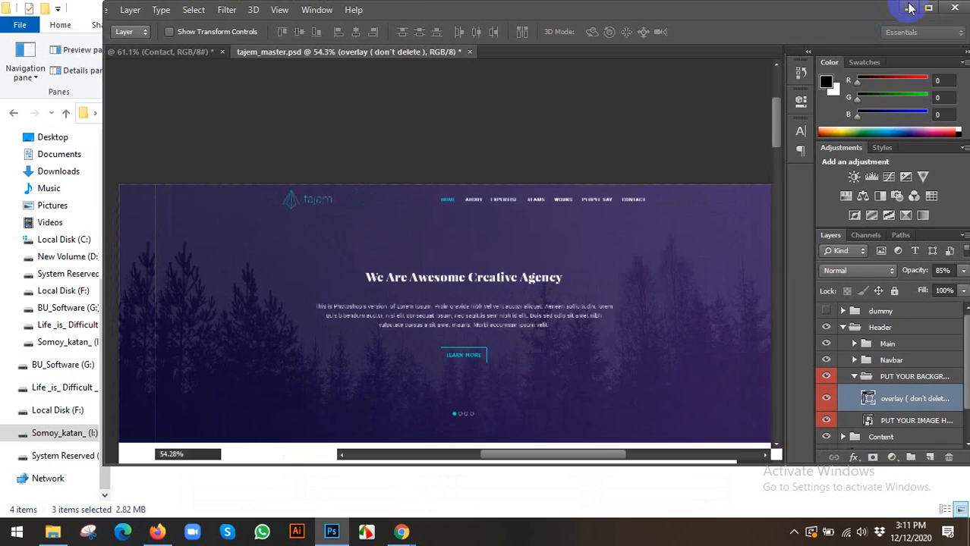
{"action": "left_click", "coordinate": [910, 7]}
{"action": "left_click", "coordinate": [905, 7]}
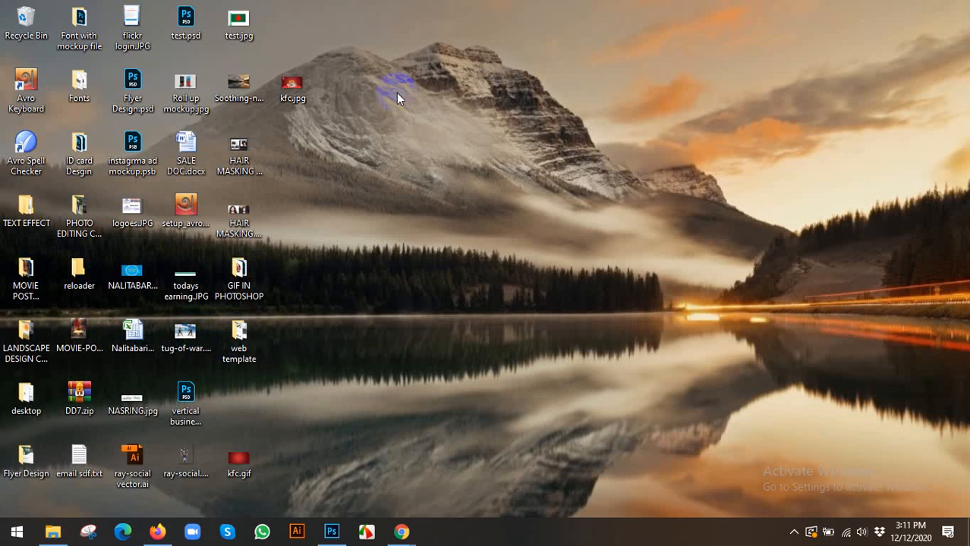
{"action": "right_click", "coordinate": [396, 97]}
{"action": "left_click", "coordinate": [422, 125]}
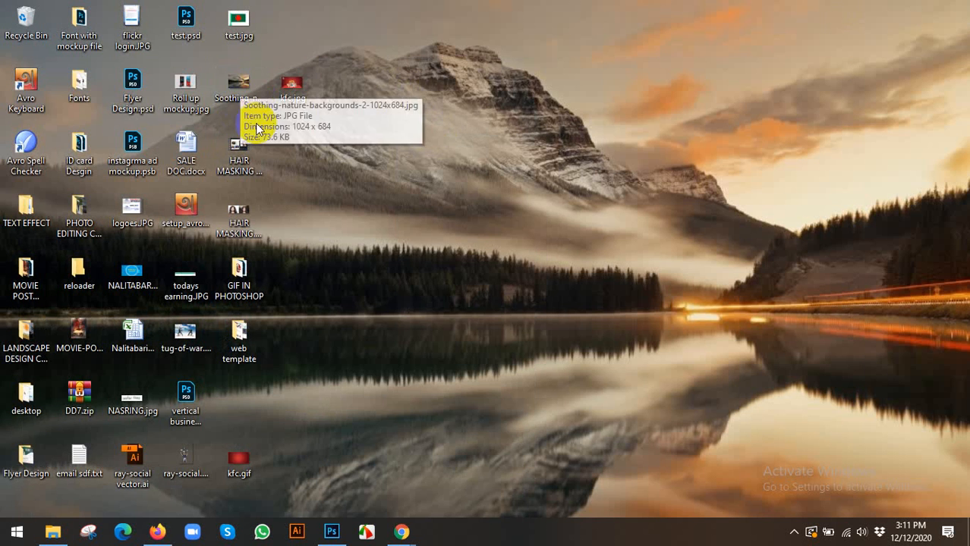
{"action": "left_click", "coordinate": [291, 85]}
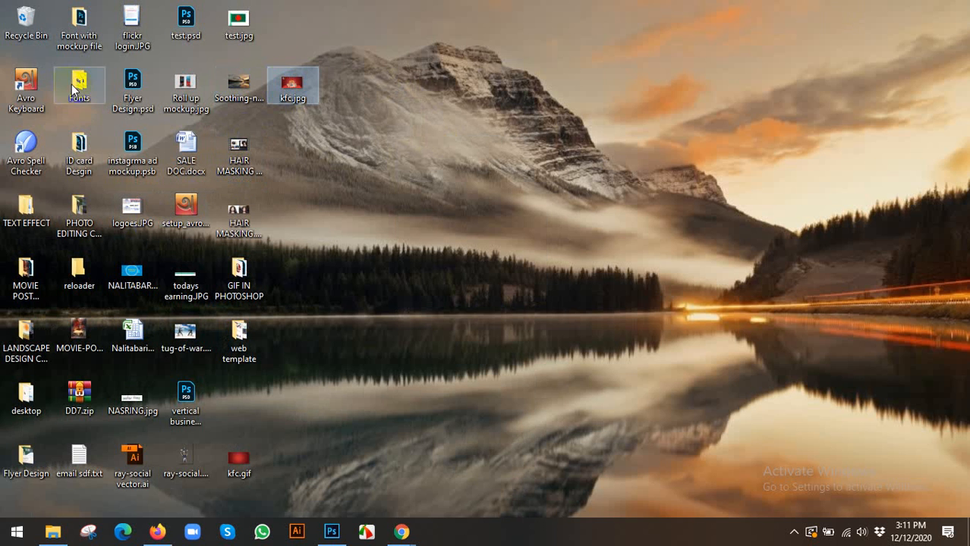
Open the web template folder on the desktop and display its files as extra large icons.
{"action": "left_click", "coordinate": [79, 271]}
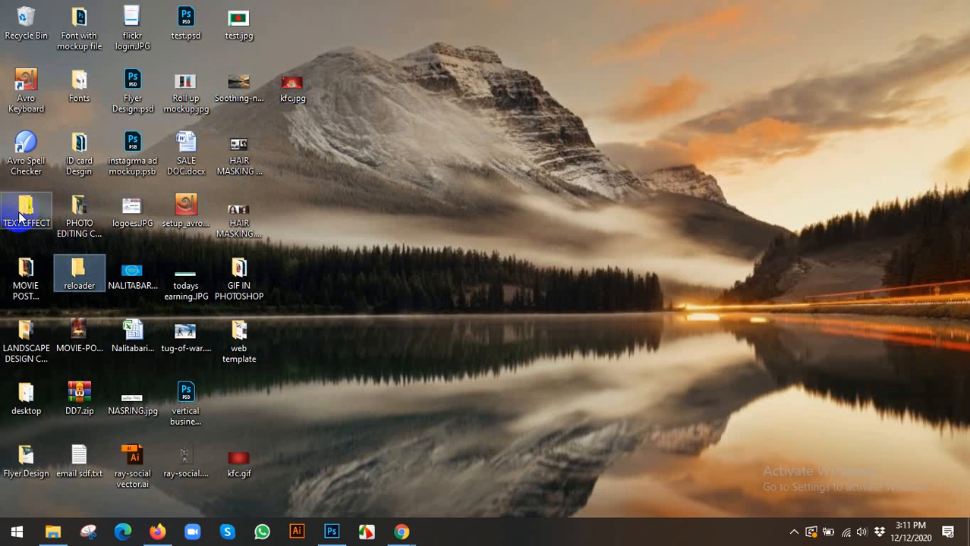
{"action": "left_click", "coordinate": [37, 287]}
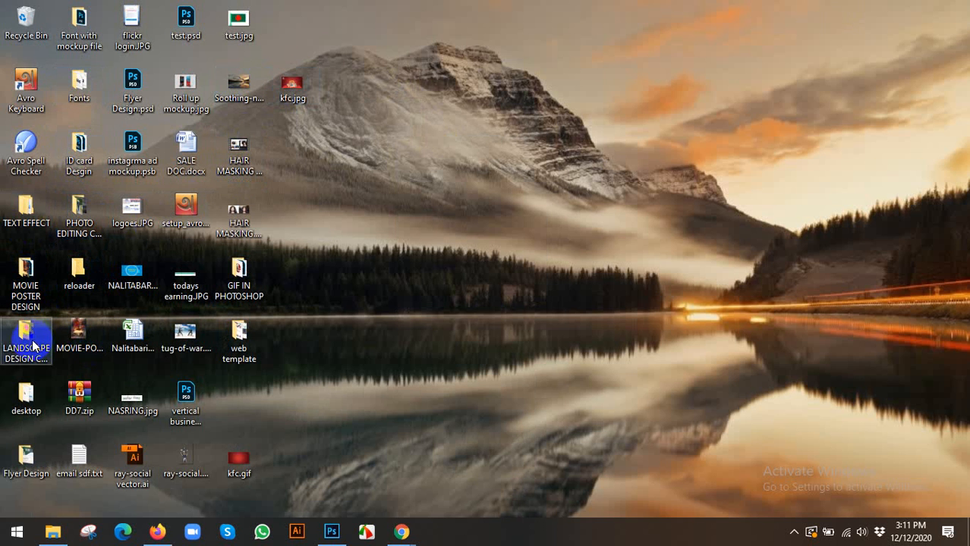
{"action": "left_click", "coordinate": [33, 346]}
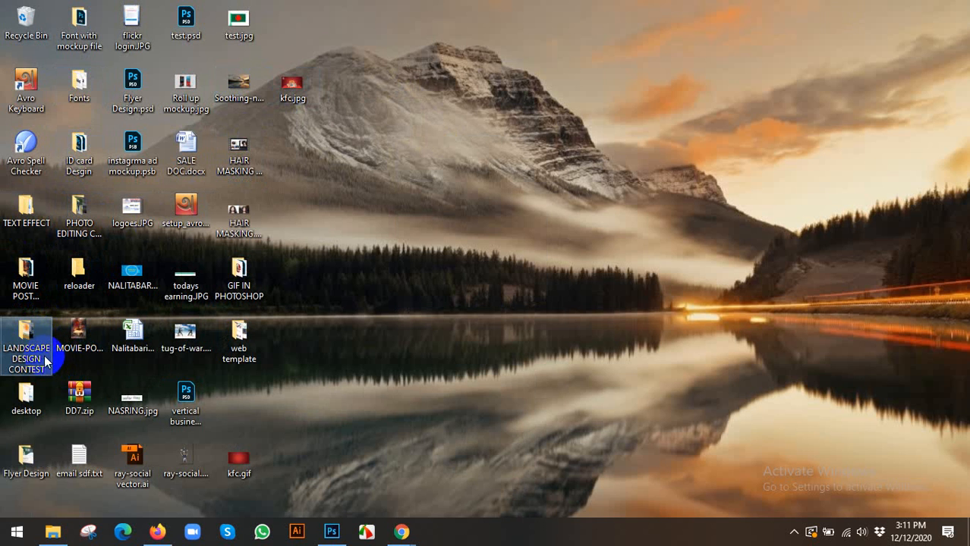
{"action": "left_click", "coordinate": [30, 479]}
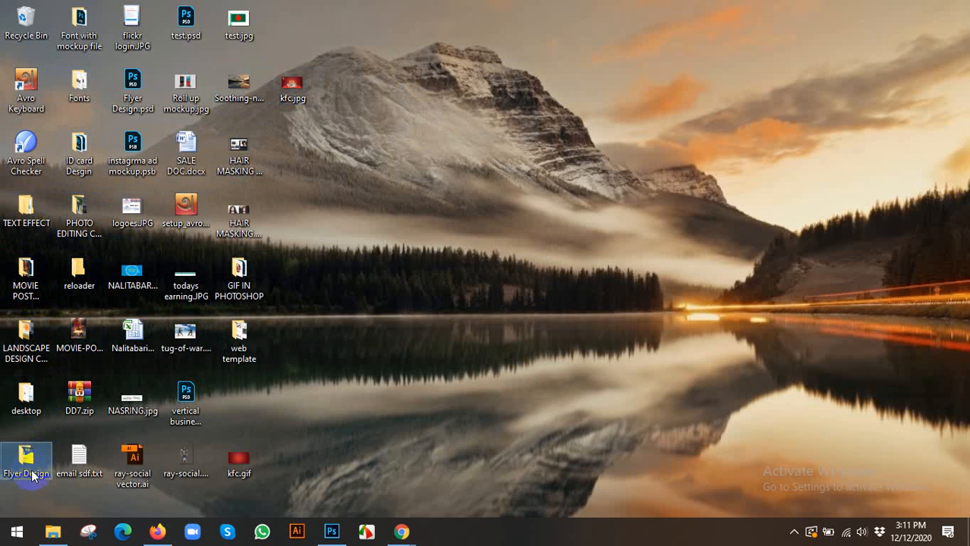
{"action": "left_click", "coordinate": [239, 334]}
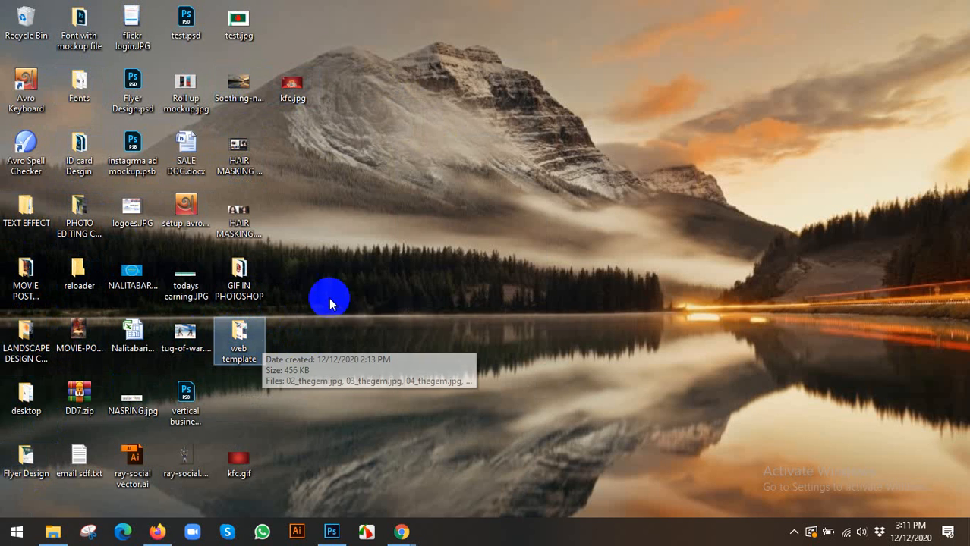
{"action": "double_click", "coordinate": [230, 338]}
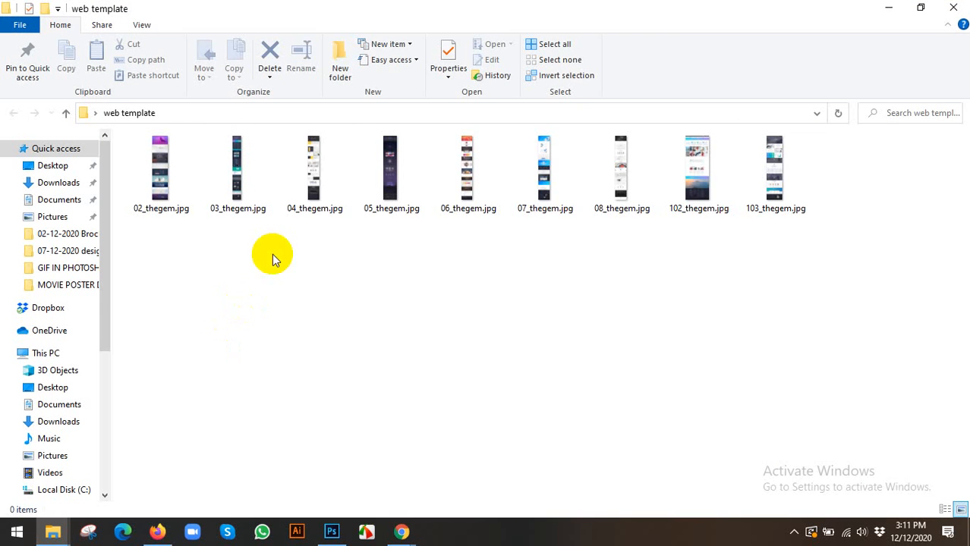
{"action": "left_click", "coordinate": [141, 24]}
{"action": "left_click", "coordinate": [164, 46]}
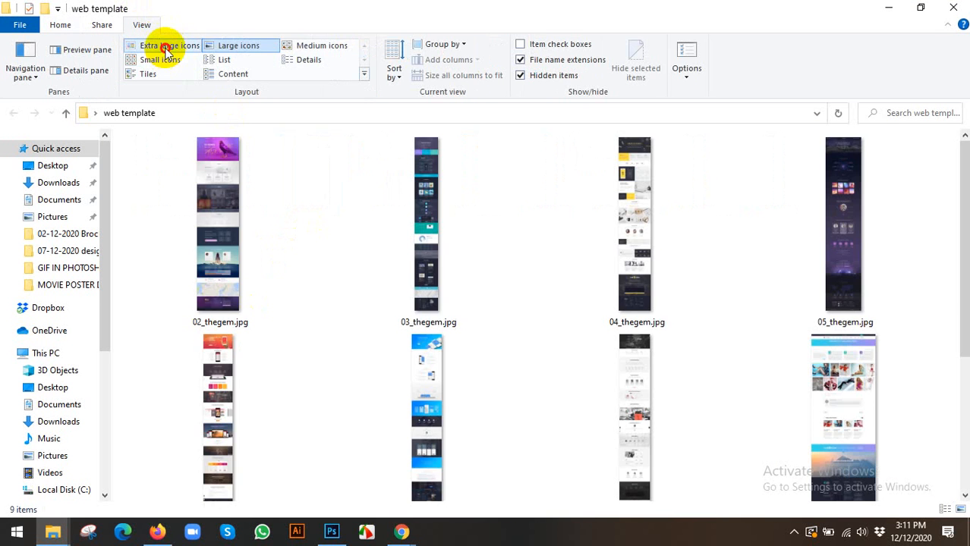
Open 02_thegem.jpg, examine the enlarged hero banner and What We Do section, and close the image.
{"action": "left_click", "coordinate": [220, 210]}
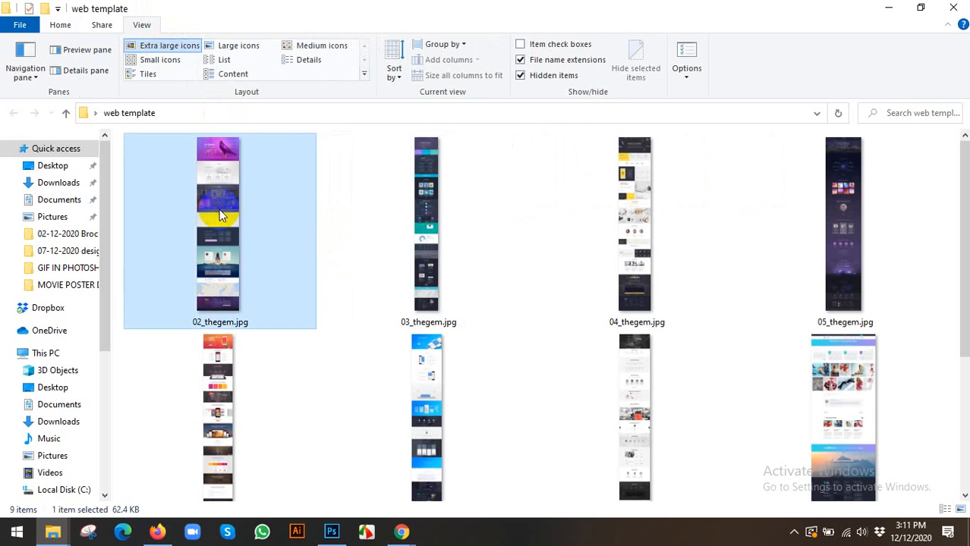
{"action": "double_click", "coordinate": [217, 209]}
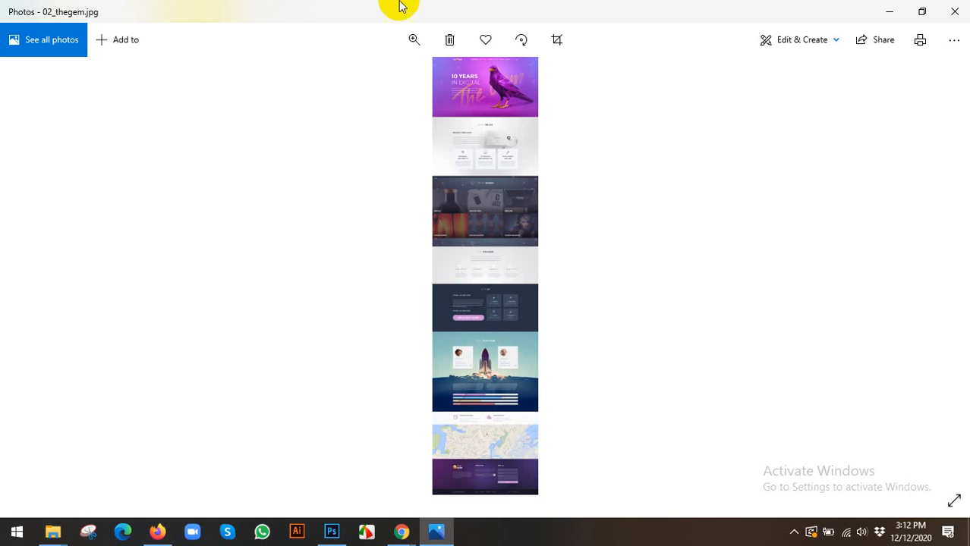
{"action": "scroll", "coordinate": [497, 158], "scroll_direction": "up", "scroll_amount": 2}
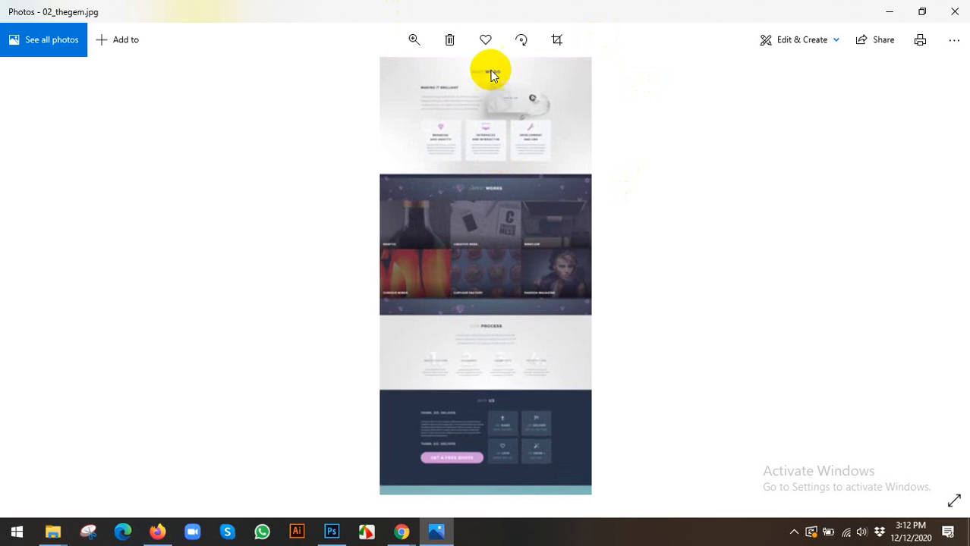
{"action": "left_click", "coordinate": [416, 42]}
{"action": "left_click", "coordinate": [389, 77]}
{"action": "left_click_drag", "start_coordinate": [389, 77], "coordinate": [414, 82]}
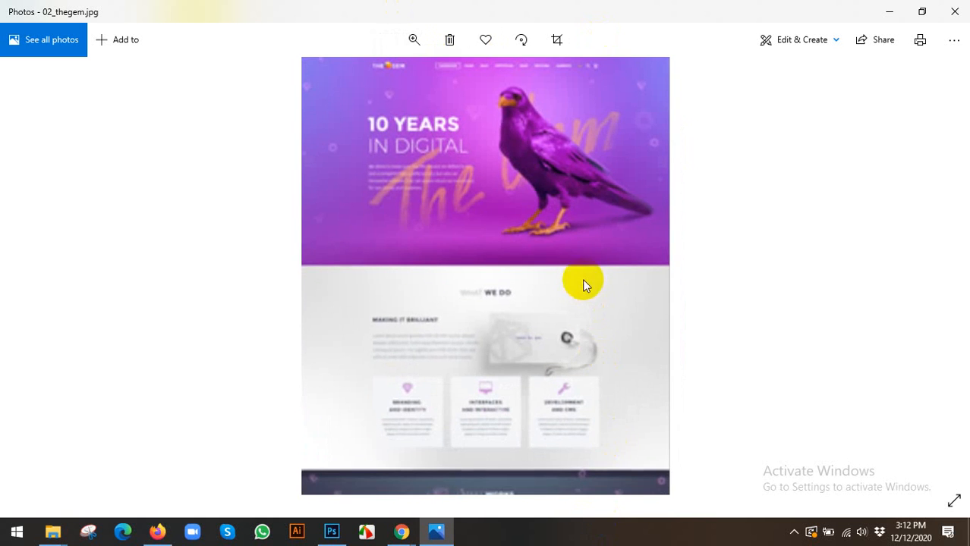
{"action": "left_click", "coordinate": [954, 12]}
Open 03_thegem.jpg and examine its upper sections enlarged, including What's TheGem.
{"action": "left_click", "coordinate": [426, 207]}
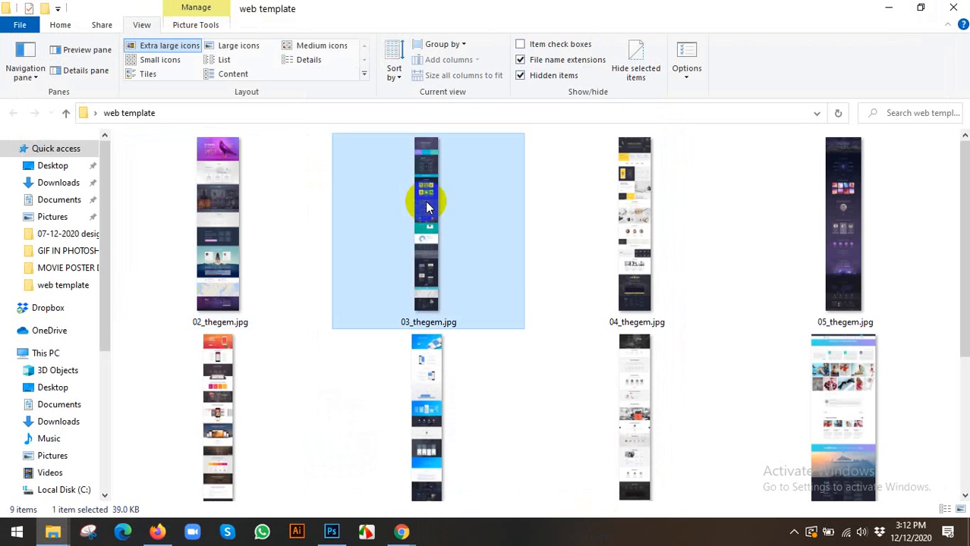
{"action": "double_click", "coordinate": [427, 206]}
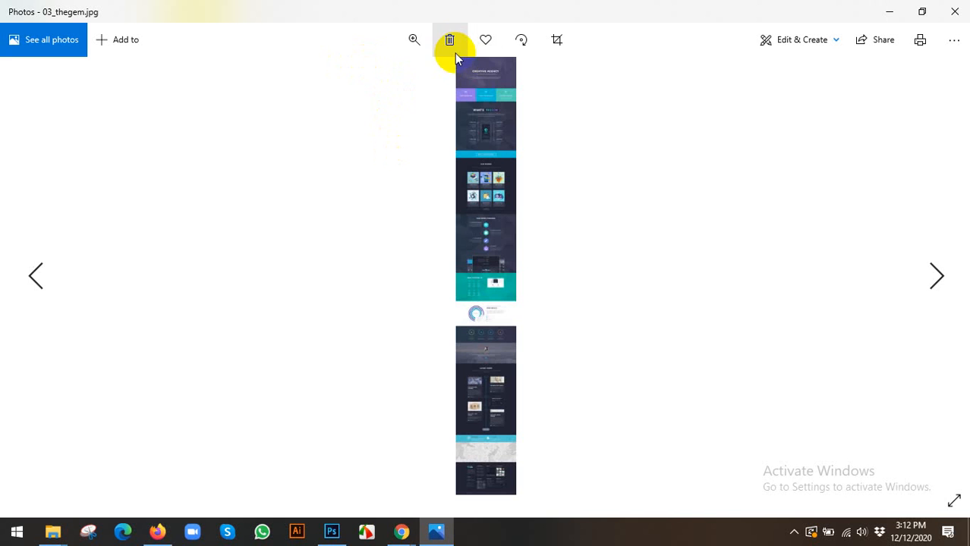
{"action": "left_click", "coordinate": [422, 47]}
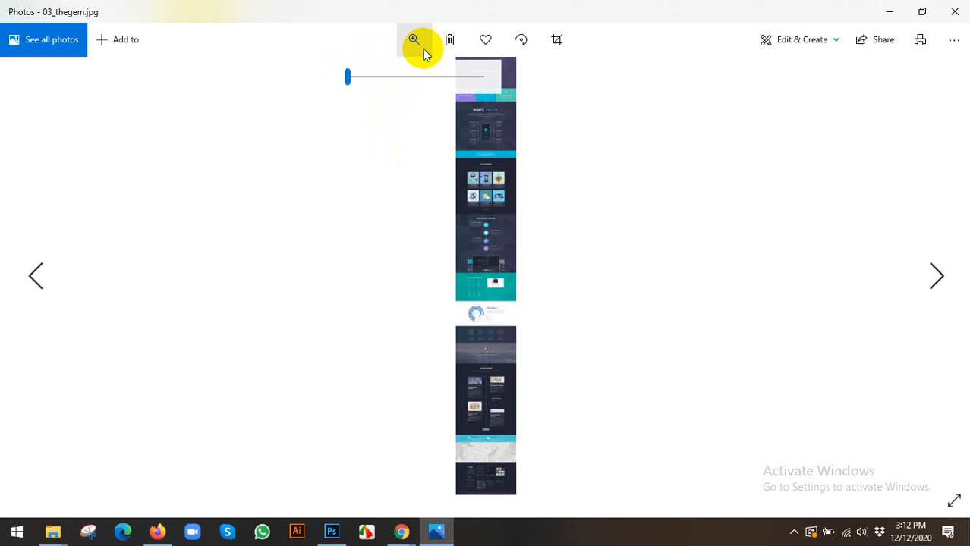
{"action": "left_click", "coordinate": [409, 77]}
{"action": "left_click_drag", "start_coordinate": [408, 78], "coordinate": [455, 78]}
{"action": "left_click_drag", "start_coordinate": [531, 257], "coordinate": [574, 483]}
{"action": "left_click_drag", "start_coordinate": [501, 150], "coordinate": [531, 371]}
{"action": "left_click_drag", "start_coordinate": [526, 280], "coordinate": [500, 396]}
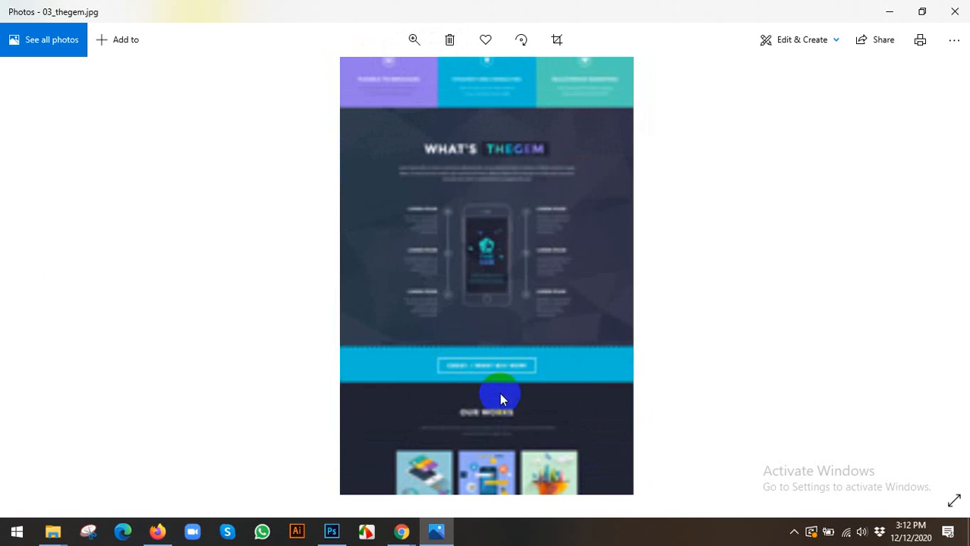
Examine the work process, Why Choose Us and Our Skills sections of 03_thegem.jpg, and close the image.
{"action": "double_click", "coordinate": [475, 223]}
{"action": "scroll", "coordinate": [478, 209], "scroll_direction": "up", "scroll_amount": 1}
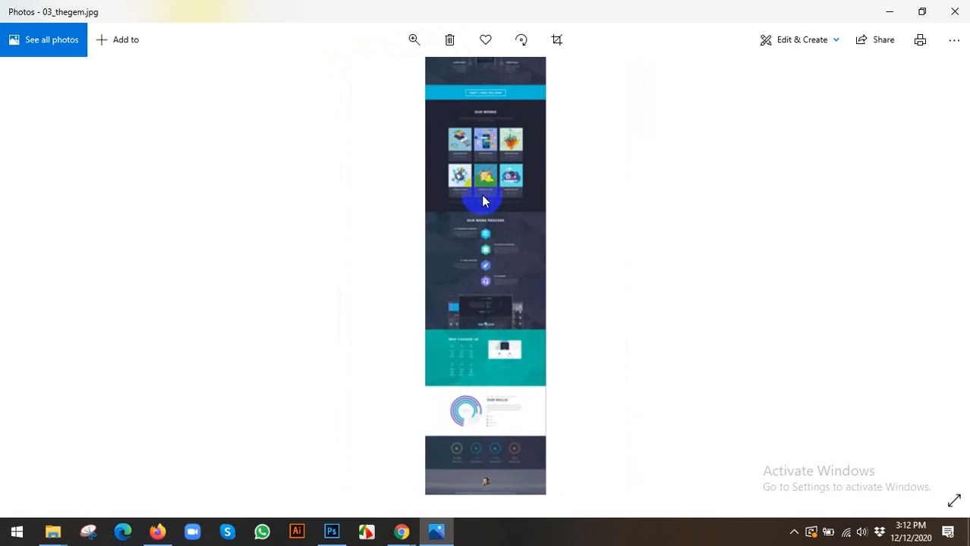
{"action": "scroll", "coordinate": [490, 175], "scroll_direction": "down", "scroll_amount": 1}
{"action": "left_click", "coordinate": [419, 57]}
{"action": "left_click", "coordinate": [419, 74]}
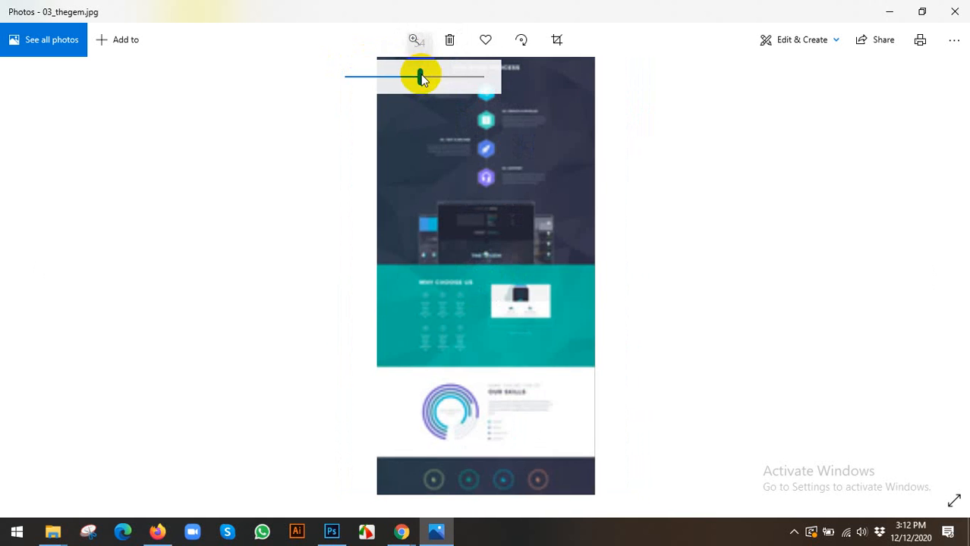
{"action": "left_click_drag", "start_coordinate": [569, 197], "coordinate": [572, 434]}
{"action": "left_click", "coordinate": [956, 16]}
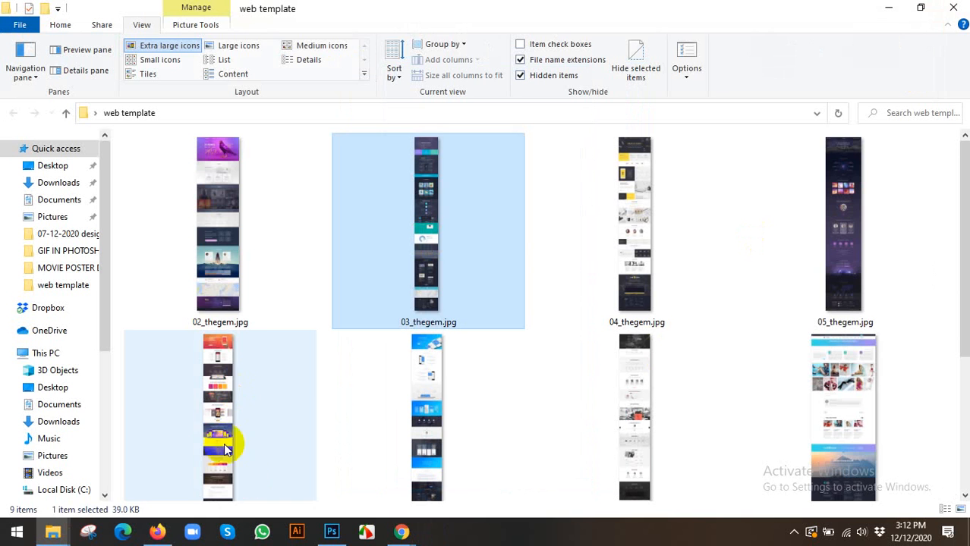
Switch to the Web Templete folder on drive I: and open 01-Free-one-page-website-template-psd.jpg.
{"action": "left_click", "coordinate": [52, 532]}
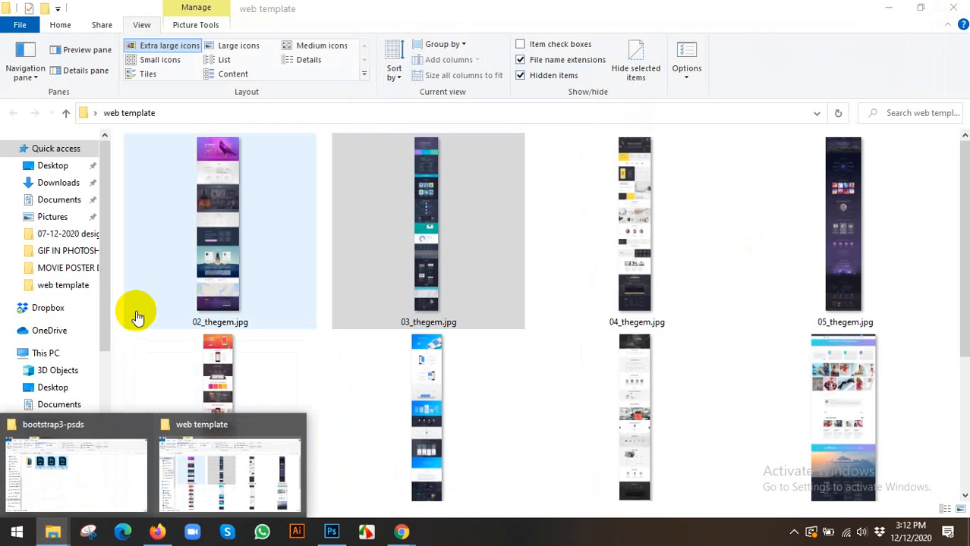
{"action": "left_click", "coordinate": [48, 456]}
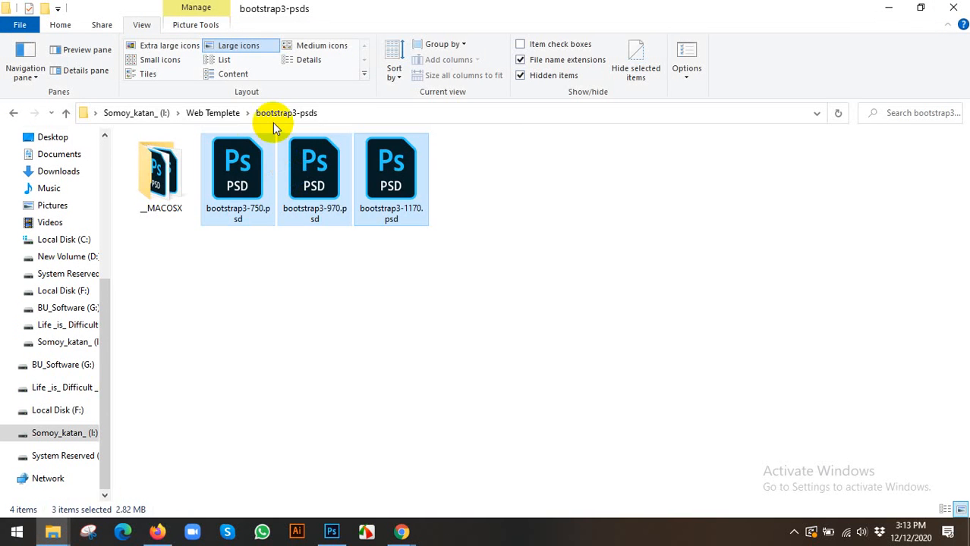
{"action": "left_click", "coordinate": [213, 112]}
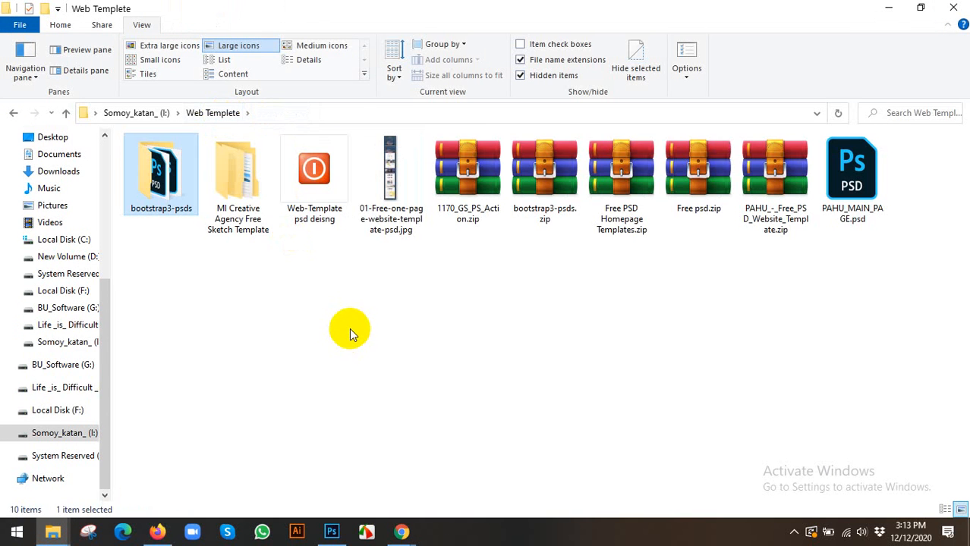
{"action": "left_click", "coordinate": [381, 212]}
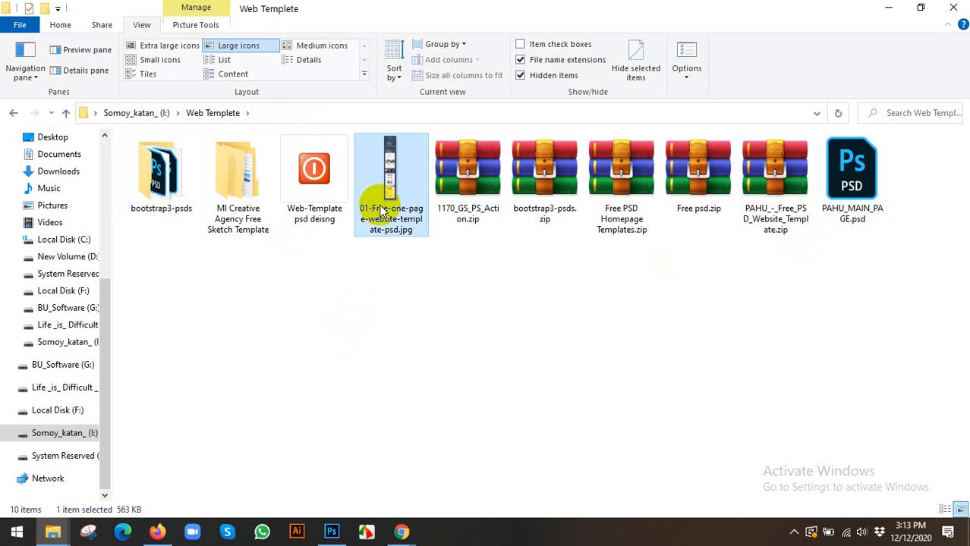
{"action": "double_click", "coordinate": [382, 213]}
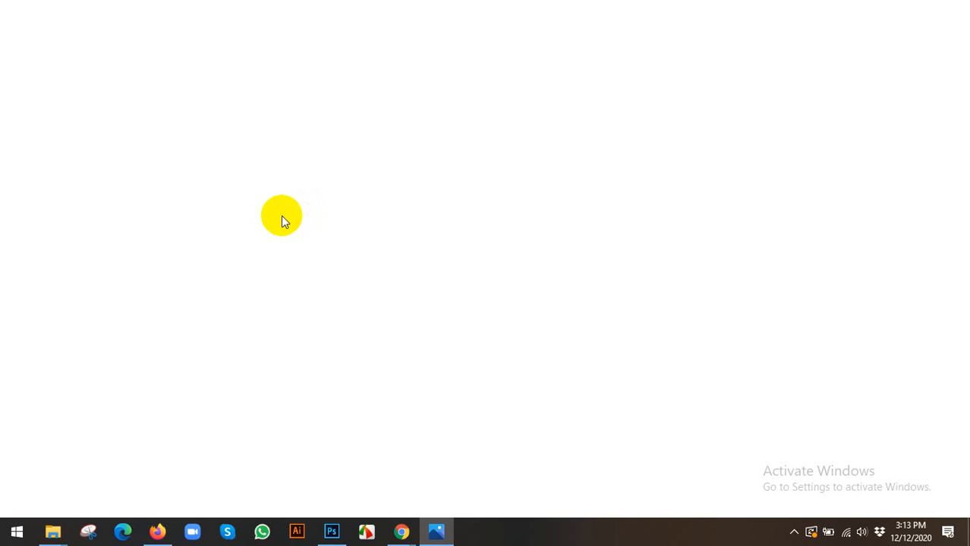
Examine the Pricing Table and Projects sections of the Zippy one-page template at enlarged size.
{"action": "left_click", "coordinate": [410, 51]}
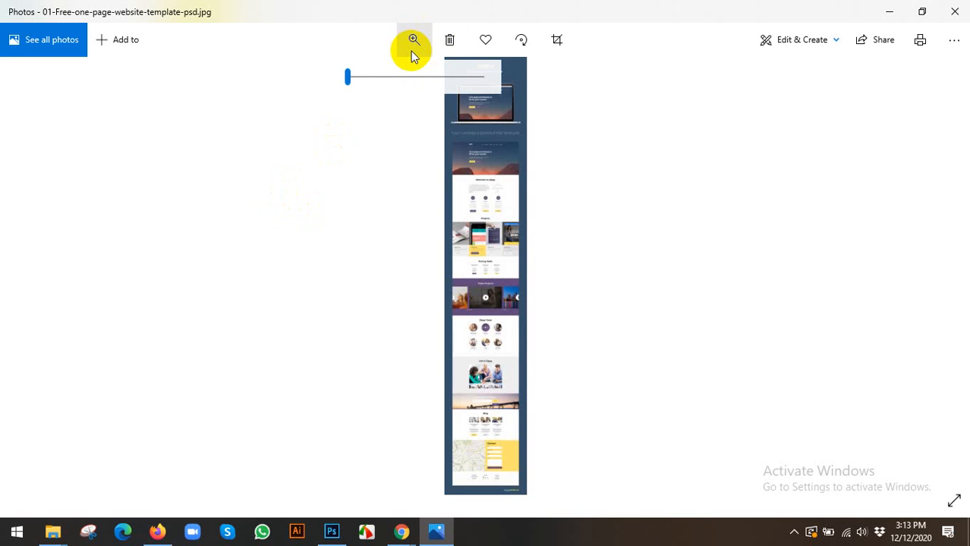
{"action": "left_click", "coordinate": [407, 76]}
{"action": "left_click_drag", "start_coordinate": [495, 187], "coordinate": [497, 349]}
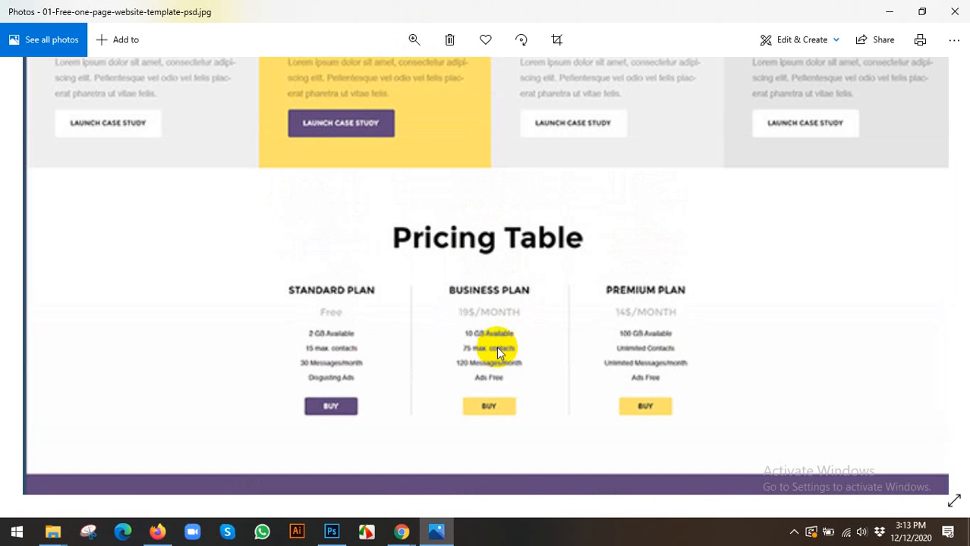
{"action": "left_click", "coordinate": [412, 40]}
{"action": "left_click_drag", "start_coordinate": [406, 76], "coordinate": [380, 87]}
{"action": "left_click_drag", "start_coordinate": [437, 171], "coordinate": [447, 366]}
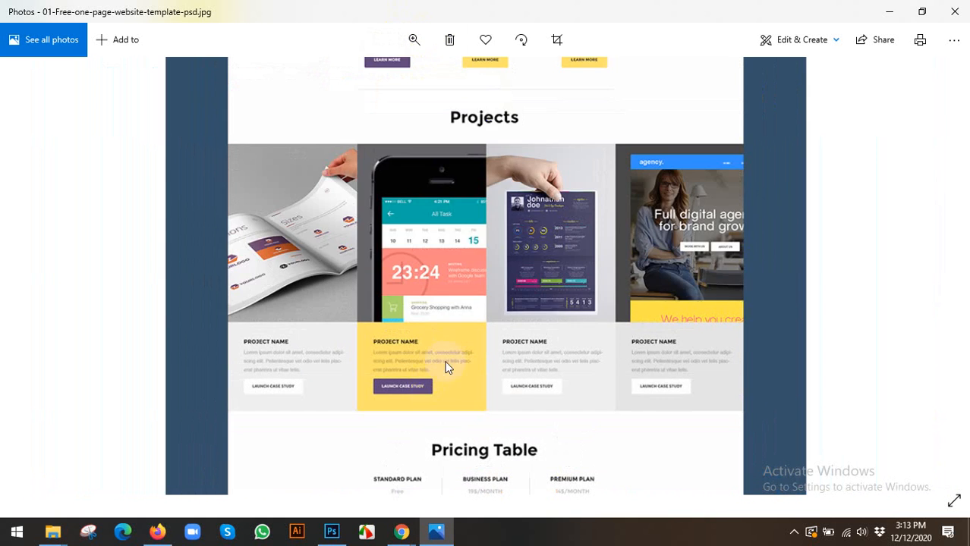
Examine the Zippy template upward from the Projects section to its title at the start of the page.
{"action": "left_click_drag", "start_coordinate": [456, 158], "coordinate": [526, 409]}
{"action": "left_click_drag", "start_coordinate": [468, 135], "coordinate": [483, 394]}
{"action": "left_click_drag", "start_coordinate": [468, 273], "coordinate": [486, 422]}
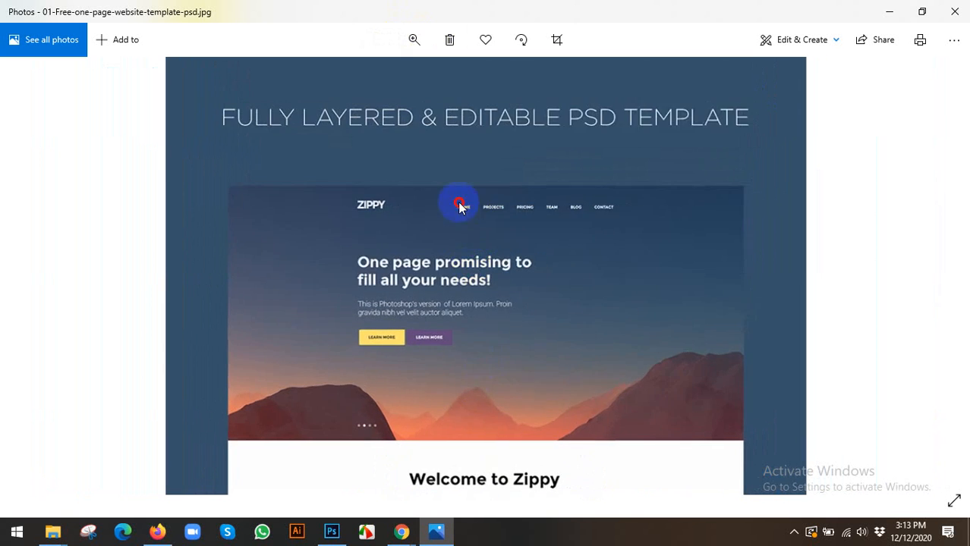
{"action": "left_click_drag", "start_coordinate": [459, 205], "coordinate": [456, 290]}
{"action": "left_click_drag", "start_coordinate": [529, 265], "coordinate": [531, 463]}
{"action": "left_click_drag", "start_coordinate": [485, 227], "coordinate": [513, 403]}
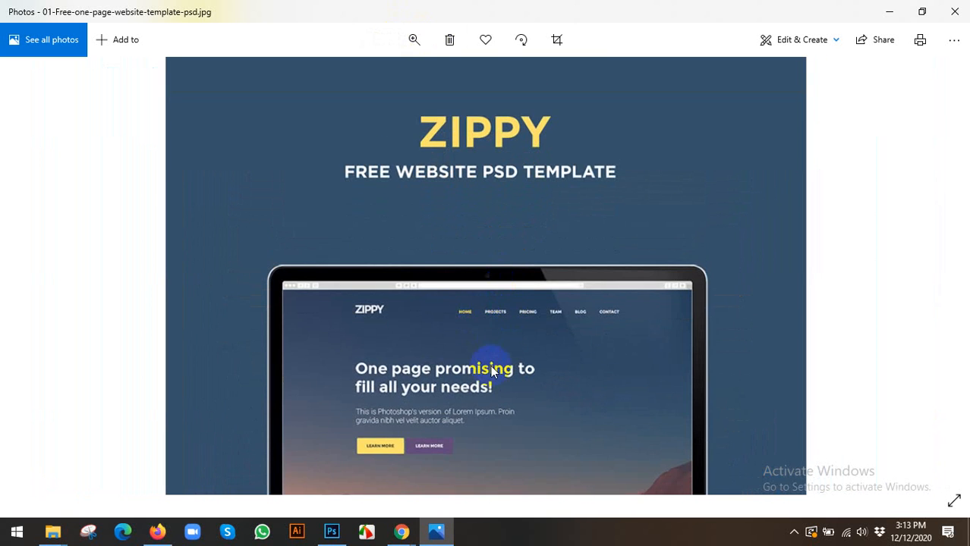
Examine the laptop mockup and the Zippy home page header with its navigation, headline and Learn More buttons.
{"action": "left_click_drag", "start_coordinate": [490, 361], "coordinate": [485, 238]}
{"action": "left_click_drag", "start_coordinate": [502, 427], "coordinate": [500, 189]}
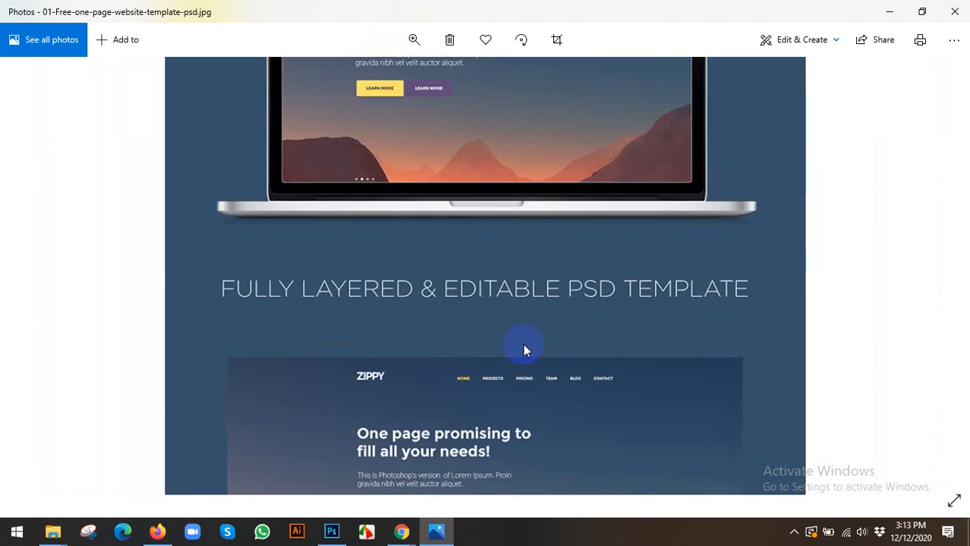
{"action": "left_click_drag", "start_coordinate": [523, 345], "coordinate": [501, 204]}
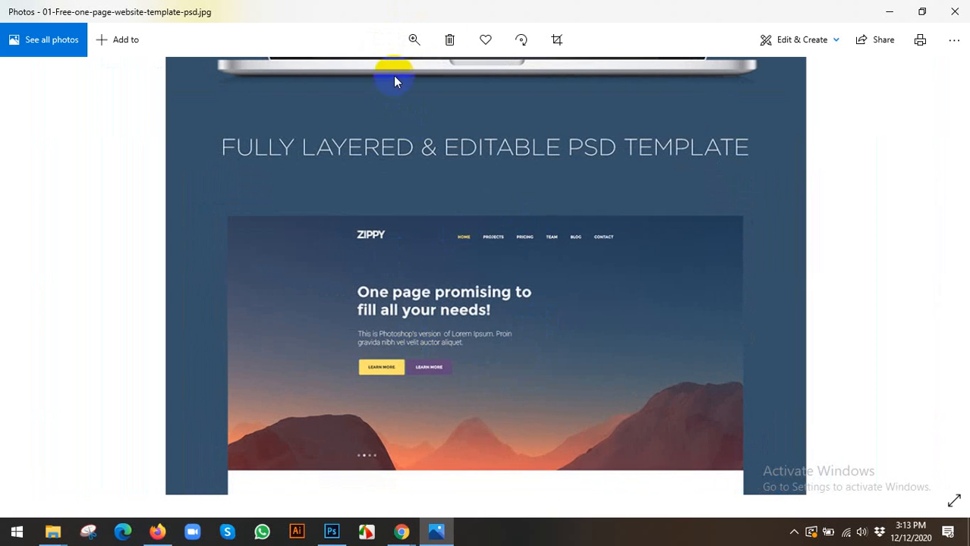
{"action": "left_click", "coordinate": [413, 39]}
{"action": "left_click_drag", "start_coordinate": [381, 75], "coordinate": [385, 77]}
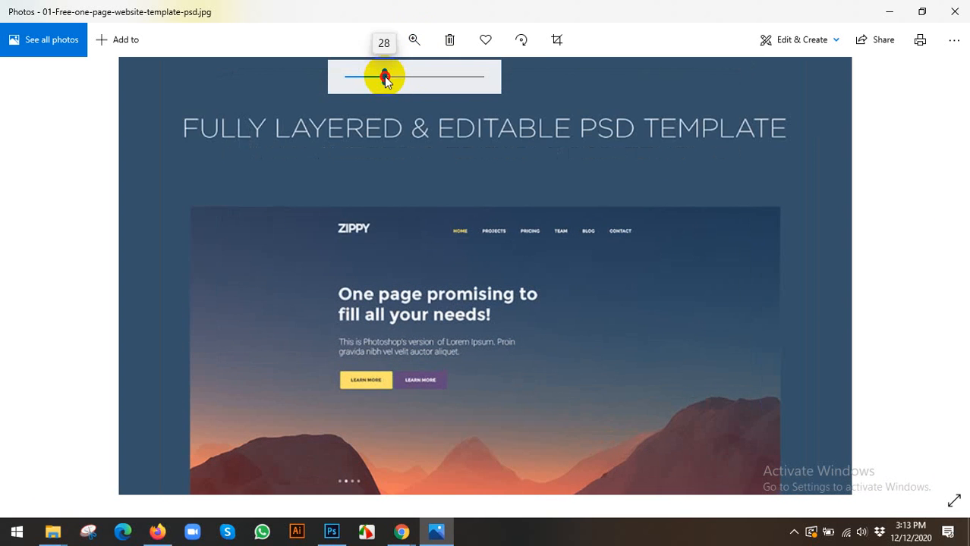
{"action": "left_click_drag", "start_coordinate": [460, 379], "coordinate": [448, 296]}
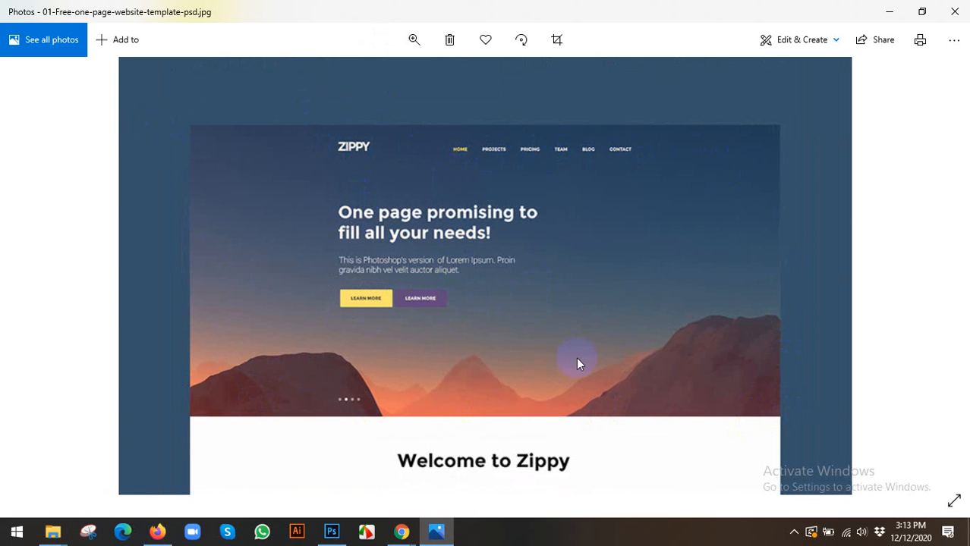
{"action": "left_click_drag", "start_coordinate": [546, 368], "coordinate": [541, 357]}
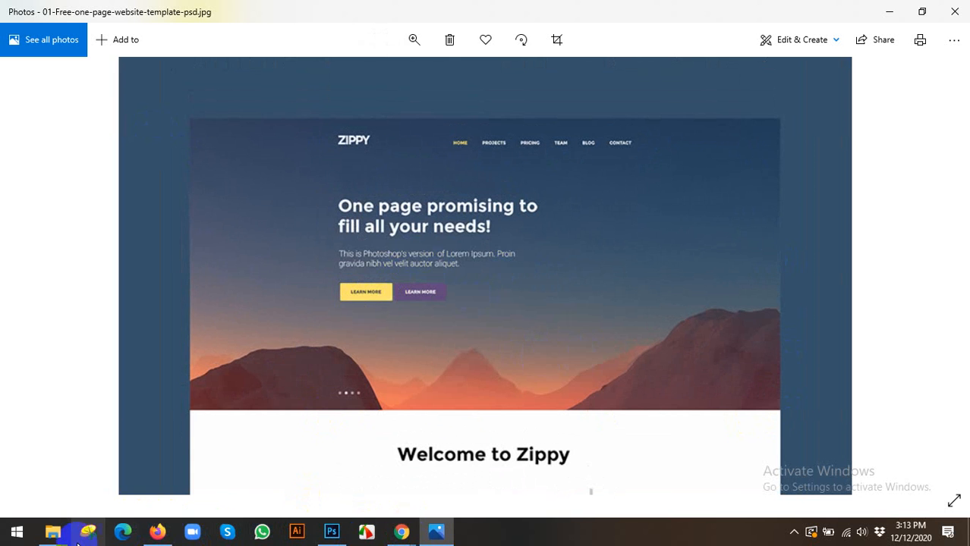
Return to the Web Templete folder in File Explorer.
{"action": "mouse_move", "coordinate": [55, 534]}
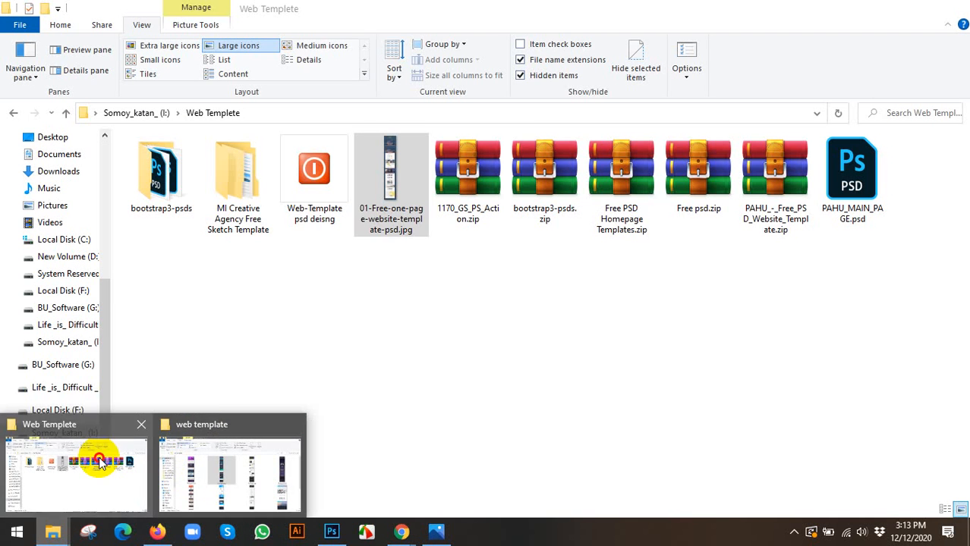
{"action": "left_click", "coordinate": [99, 463]}
{"action": "left_click", "coordinate": [212, 113]}
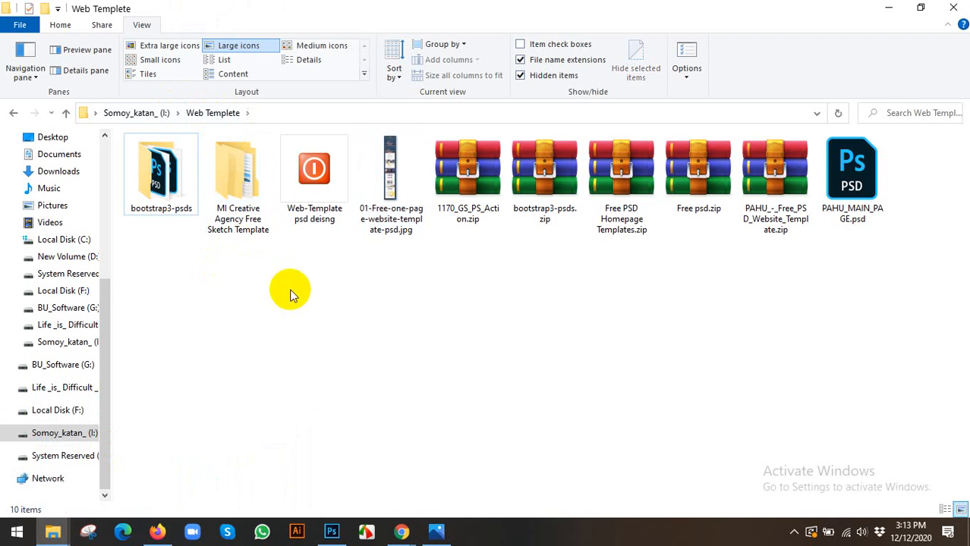
Open the bootstrap3-psds folder, switch to Photoshop and close Landing.psd without saving its changes.
{"action": "double_click", "coordinate": [189, 185]}
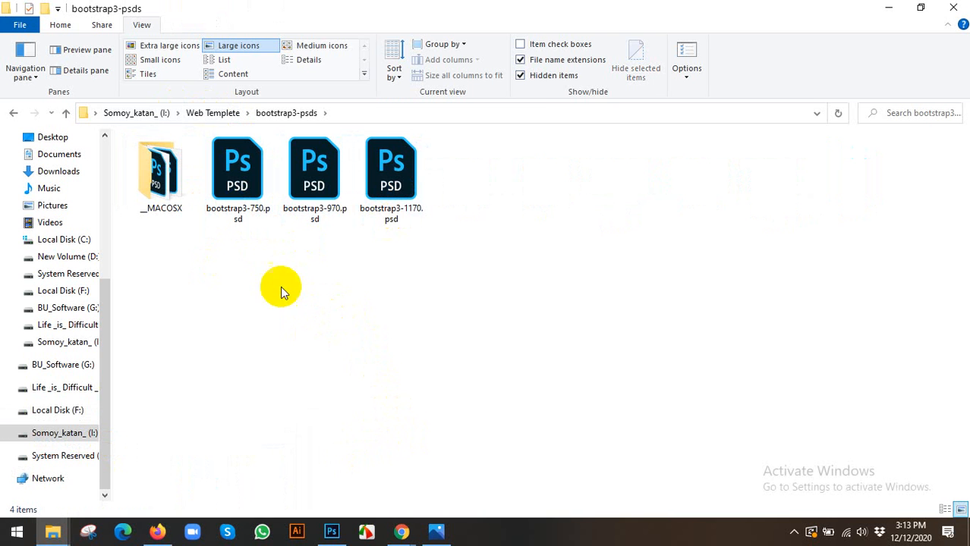
{"action": "left_click", "coordinate": [331, 531]}
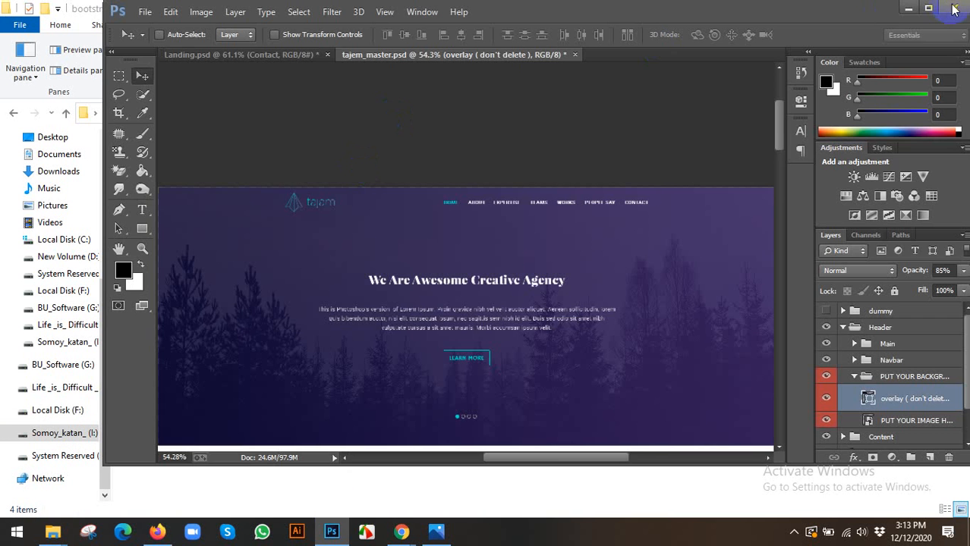
{"action": "left_click", "coordinate": [927, 8]}
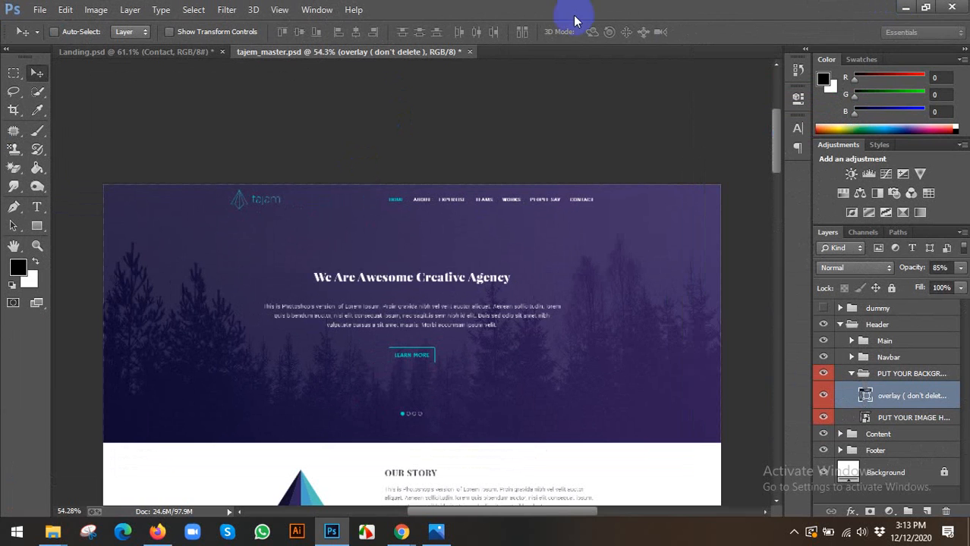
{"action": "left_click", "coordinate": [221, 52]}
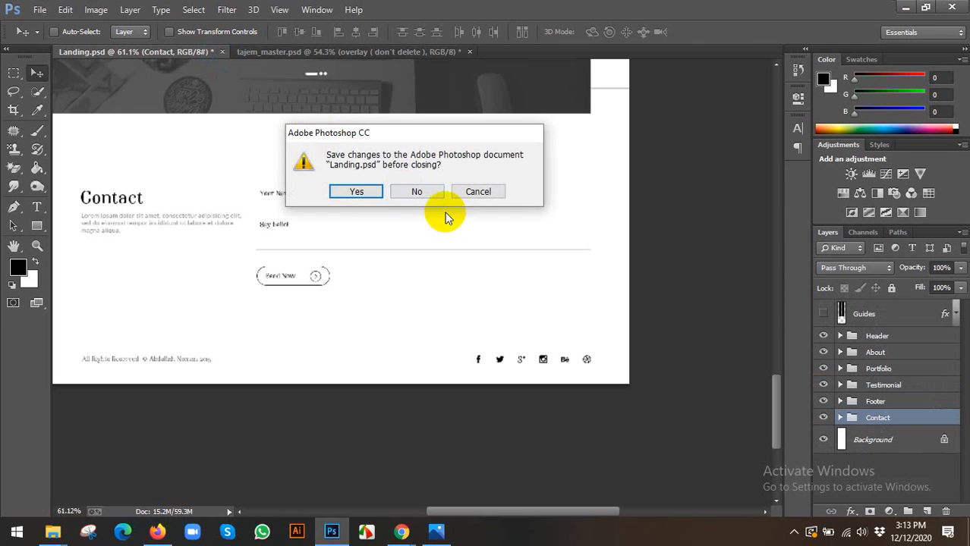
{"action": "left_click", "coordinate": [418, 193]}
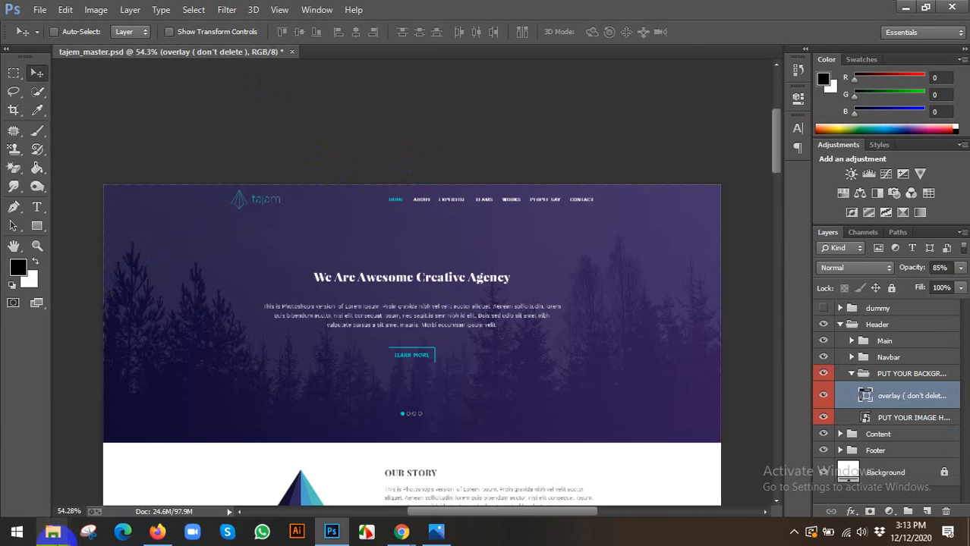
Open bootstrap3-1170.psd from the bootstrap3-psds folder in Photoshop.
{"action": "mouse_move", "coordinate": [51, 535]}
{"action": "left_click", "coordinate": [103, 469]}
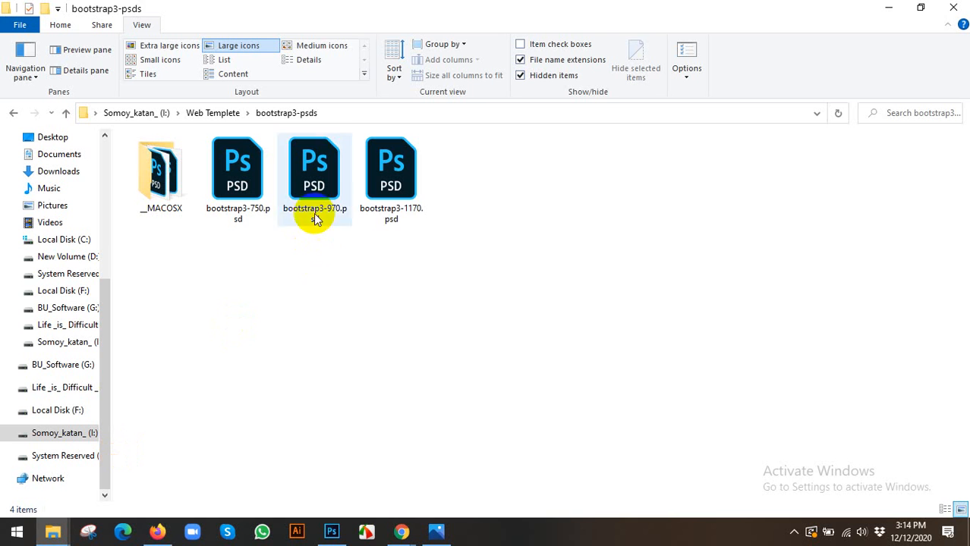
{"action": "left_click", "coordinate": [337, 214]}
{"action": "left_click", "coordinate": [390, 211]}
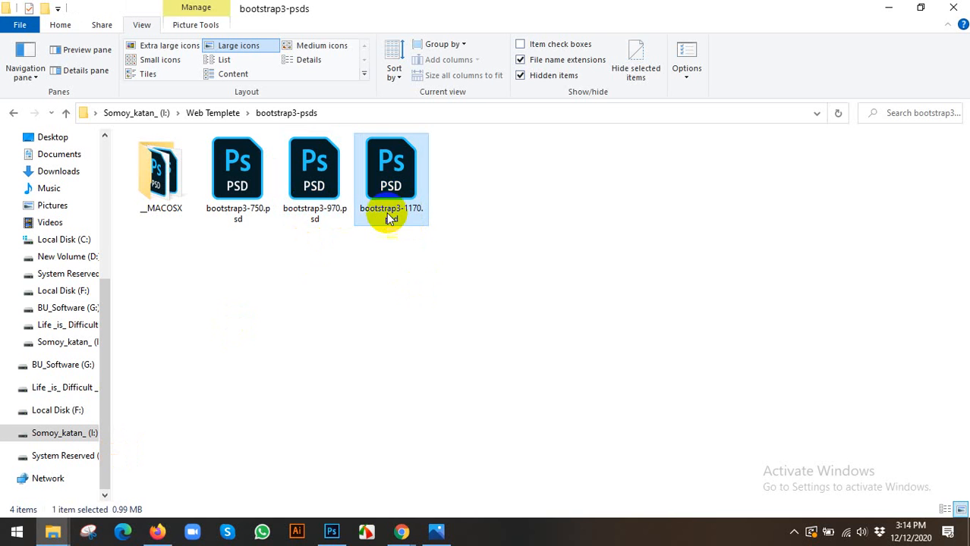
{"action": "left_click_drag", "start_coordinate": [389, 199], "coordinate": [379, 9]}
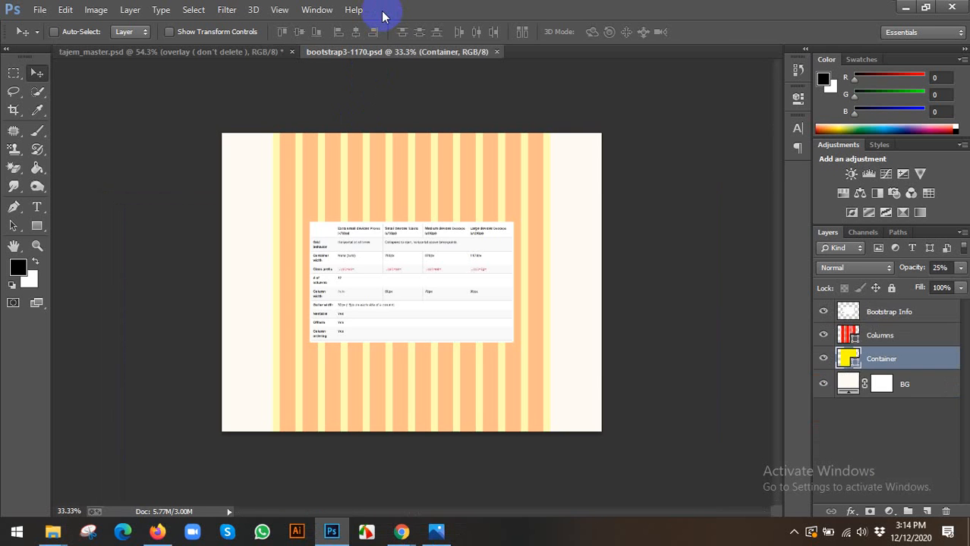
Check what the Bootstrap Info layer holds by toggling its visibility, and delete that layer.
{"action": "left_click", "coordinate": [825, 311]}
{"action": "left_click", "coordinate": [824, 312]}
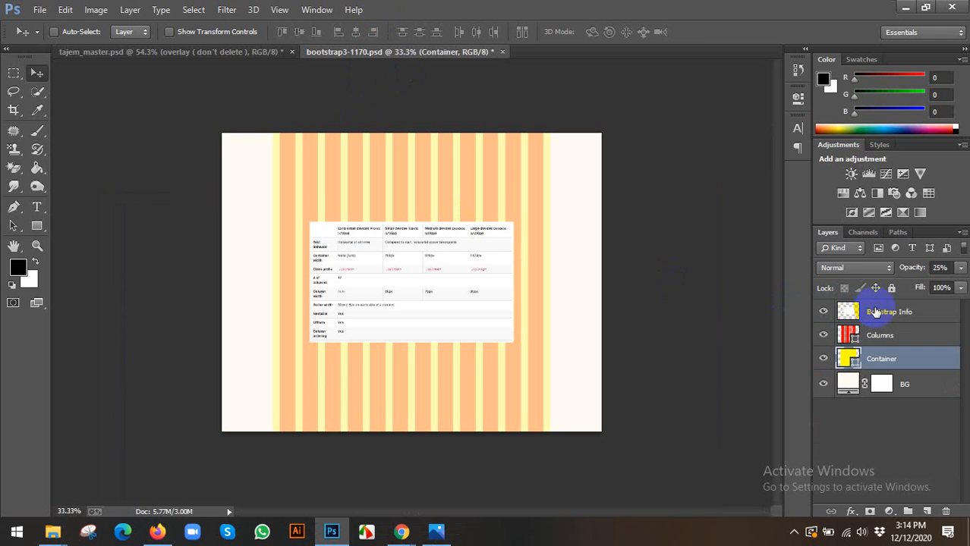
{"action": "left_click", "coordinate": [873, 308]}
{"action": "key", "text": "Delete"}
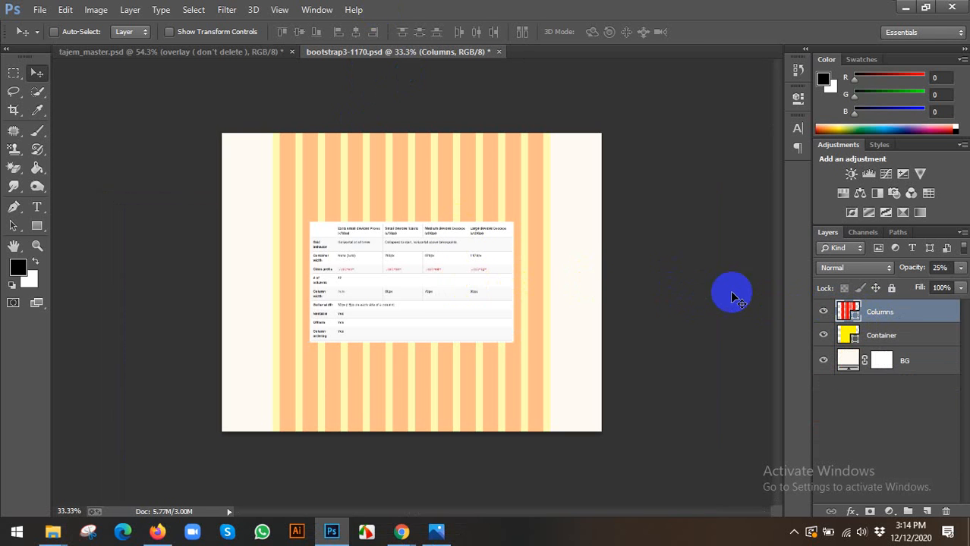
Show the guides of the bootstrap grid and delete the Columns and Container layers.
{"action": "left_click", "coordinate": [821, 313]}
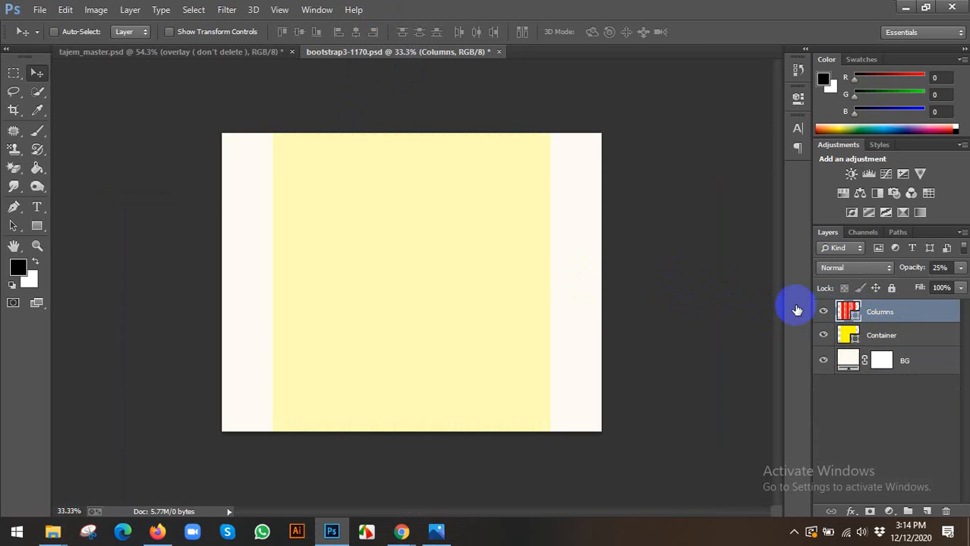
{"action": "left_click", "coordinate": [821, 313]}
{"action": "key", "text": "ctrl+semicolon"}
{"action": "scroll", "coordinate": [502, 269], "scroll_direction": "up", "scroll_amount": 1}
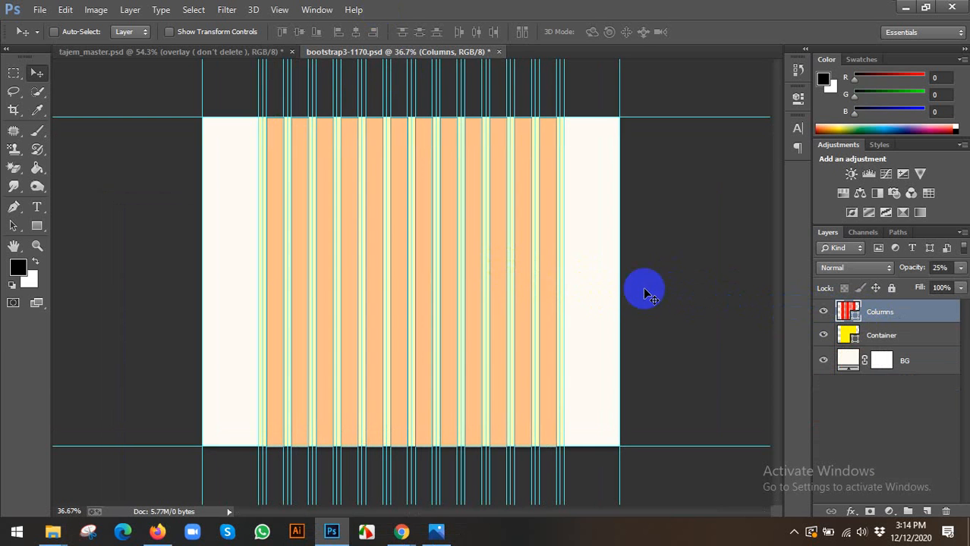
{"action": "key", "text": "Delete"}
{"action": "key", "text": "Delete"}
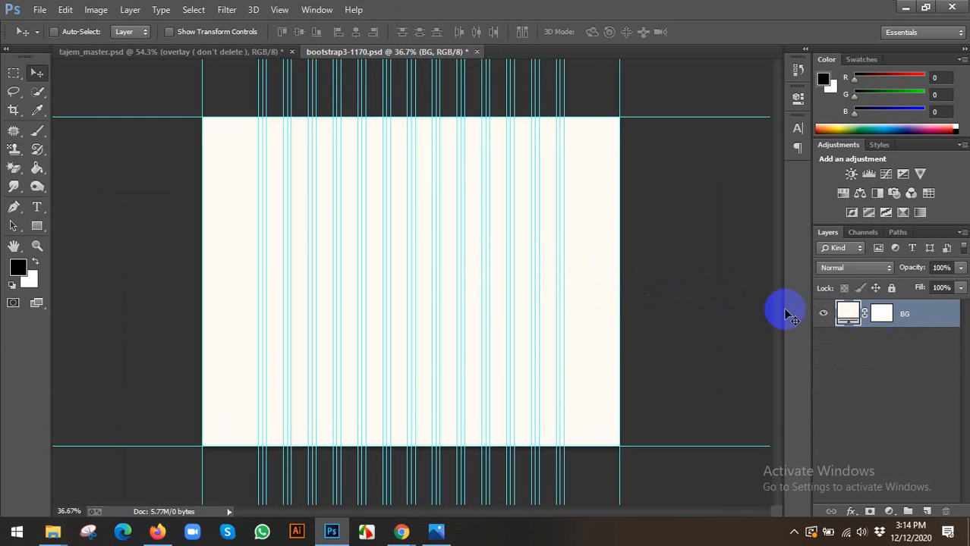
Change the BG layer's solid fill colour to white (ffffff).
{"action": "double_click", "coordinate": [842, 314]}
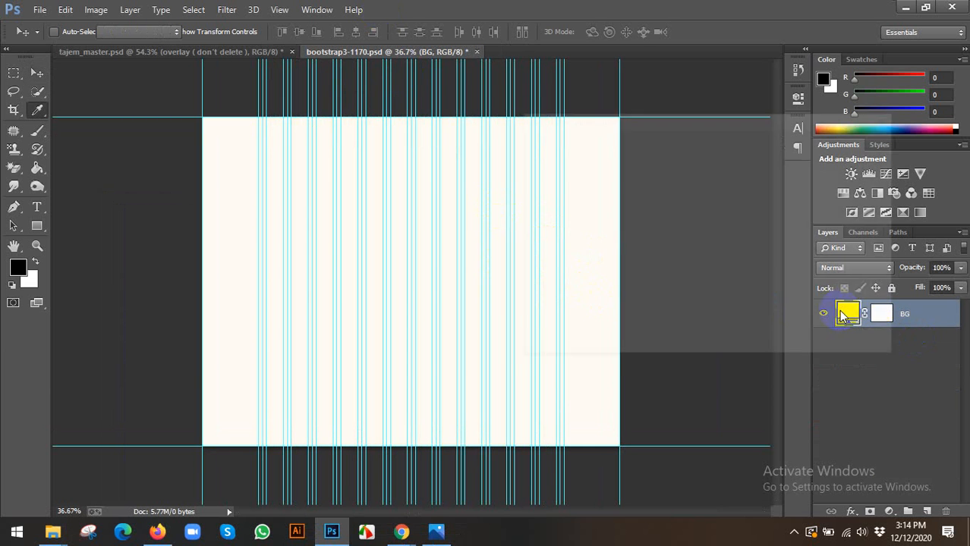
{"action": "left_click", "coordinate": [533, 162]}
{"action": "left_click_drag", "start_coordinate": [507, 139], "coordinate": [505, 129]}
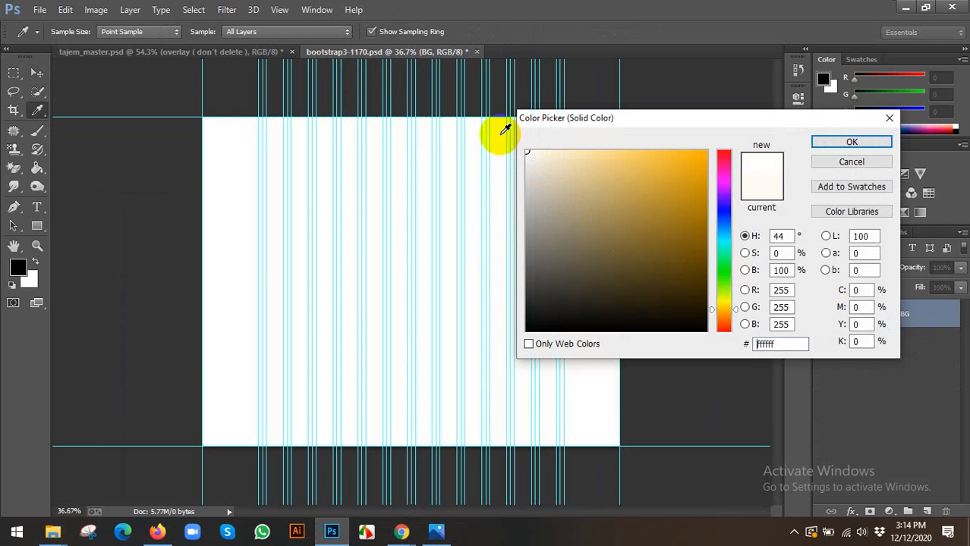
{"action": "left_click", "coordinate": [845, 142]}
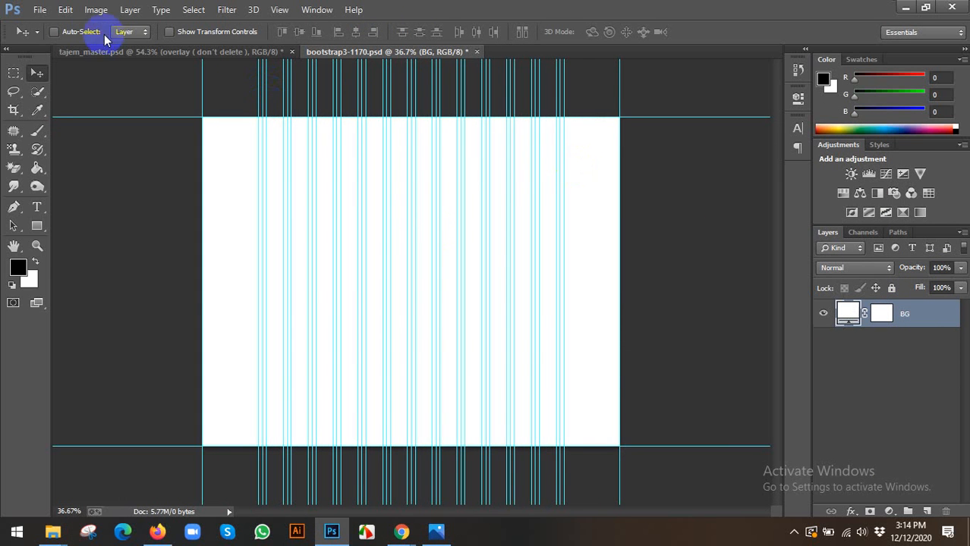
Check the pixel dimensions and resolution of bootstrap3-1170.psd with Image Size.
{"action": "left_click", "coordinate": [95, 9]}
{"action": "left_click", "coordinate": [147, 113]}
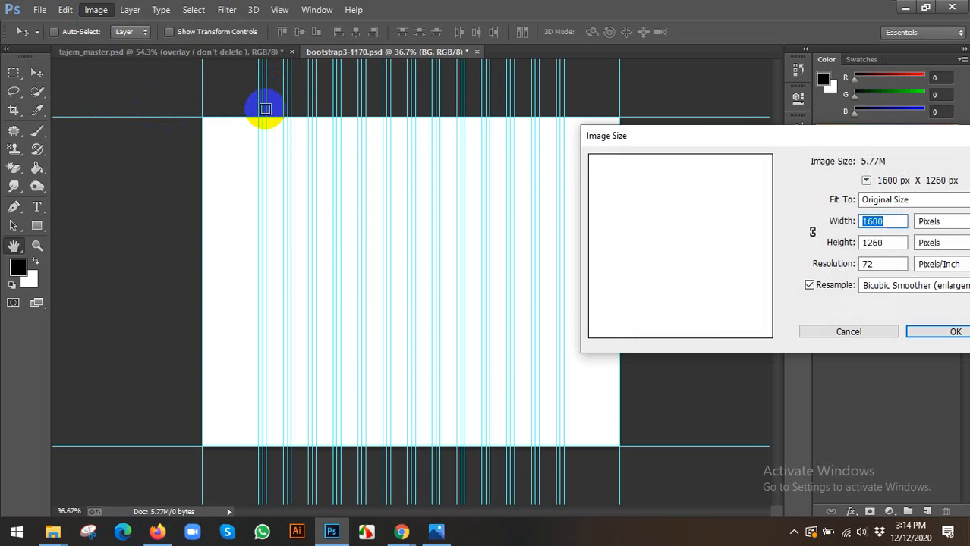
{"action": "left_click", "coordinate": [855, 333]}
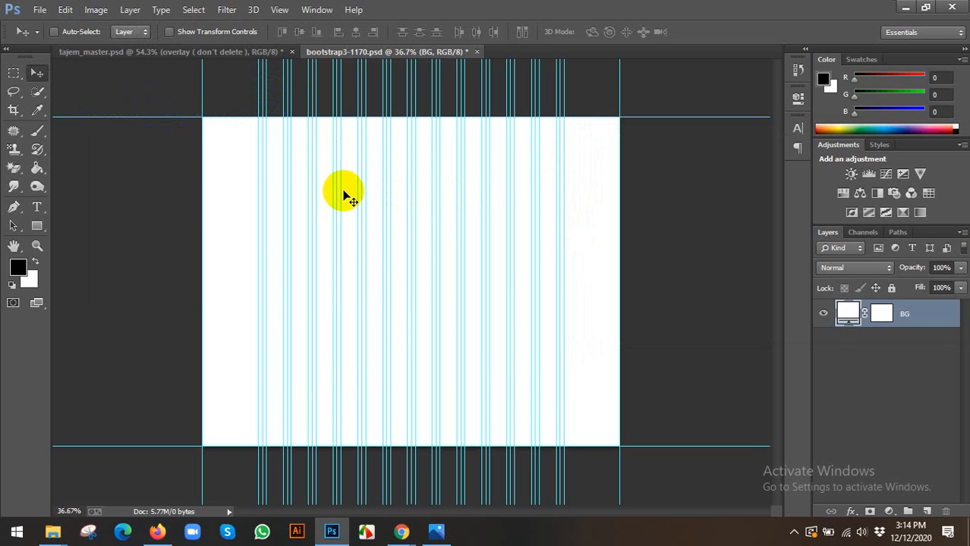
Switch to Photos to examine the Zippy home page header layout, and return to Photoshop.
{"action": "left_click", "coordinate": [436, 531]}
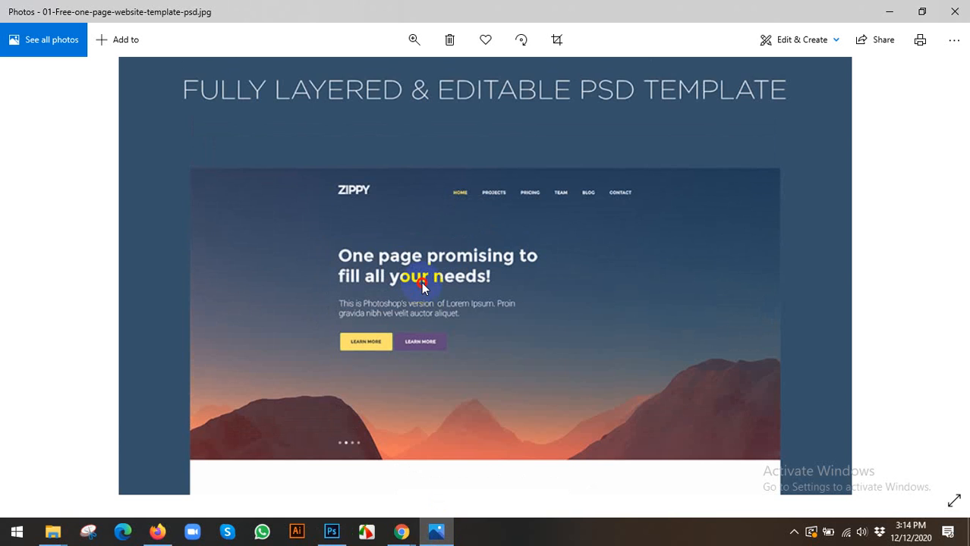
{"action": "left_click_drag", "start_coordinate": [421, 281], "coordinate": [384, 209]}
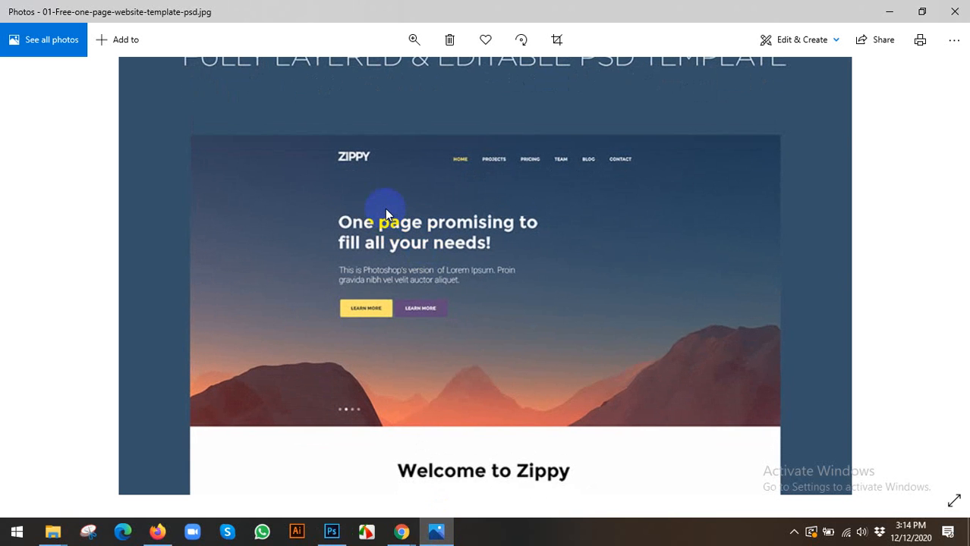
{"action": "left_click", "coordinate": [332, 531]}
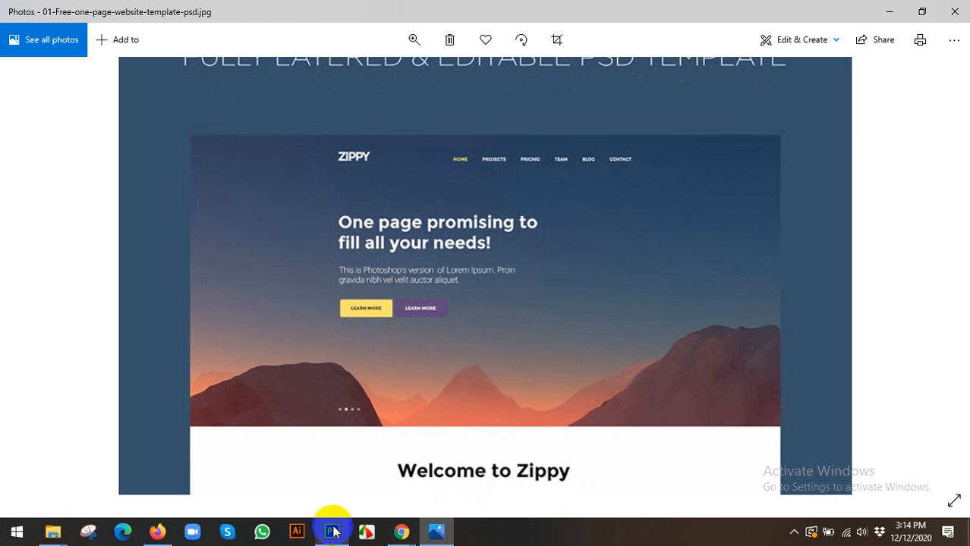
Show the guides over the header of tajem_master.psd.
{"action": "left_click", "coordinate": [216, 50]}
{"action": "scroll", "coordinate": [502, 168], "scroll_direction": "up", "scroll_amount": 3, "text": "alt"}
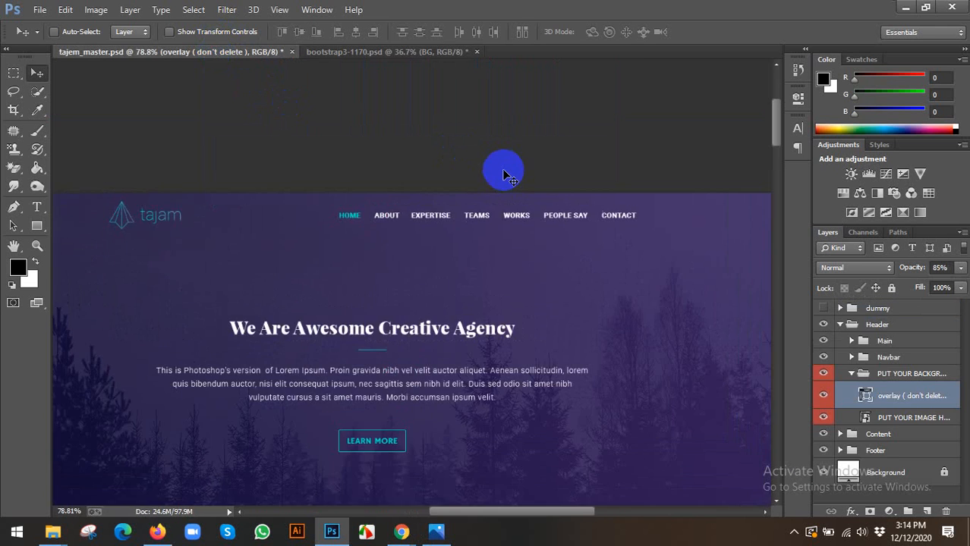
{"action": "key", "text": "ctrl+semicolon"}
{"action": "scroll", "coordinate": [492, 199], "scroll_direction": "up", "scroll_amount": 1, "text": "alt"}
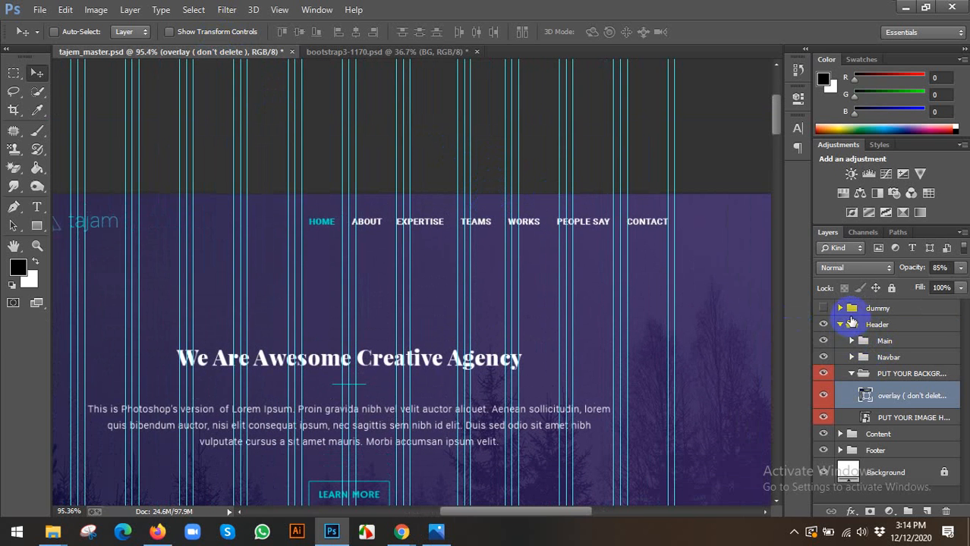
Turn on Auto-Select for layers and identify the header's navigation text layer by toggling its visibility.
{"action": "left_click", "coordinate": [840, 324]}
{"action": "left_click", "coordinate": [59, 33]}
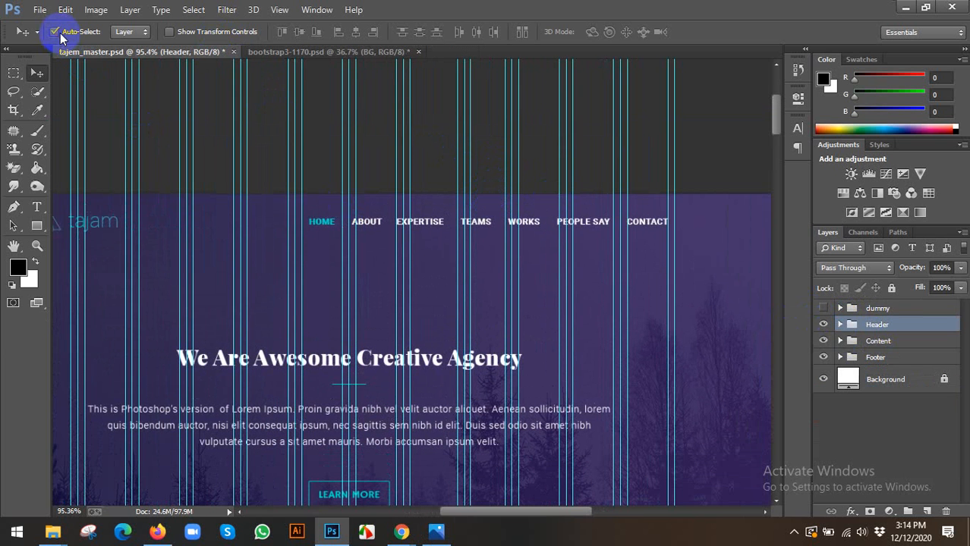
{"action": "left_click", "coordinate": [365, 223]}
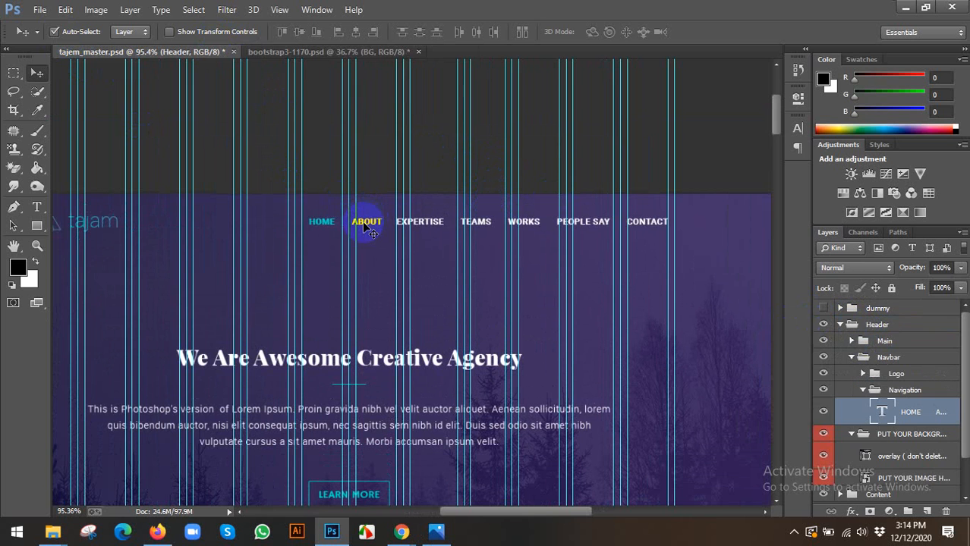
{"action": "left_click", "coordinate": [825, 412]}
{"action": "left_click", "coordinate": [825, 412]}
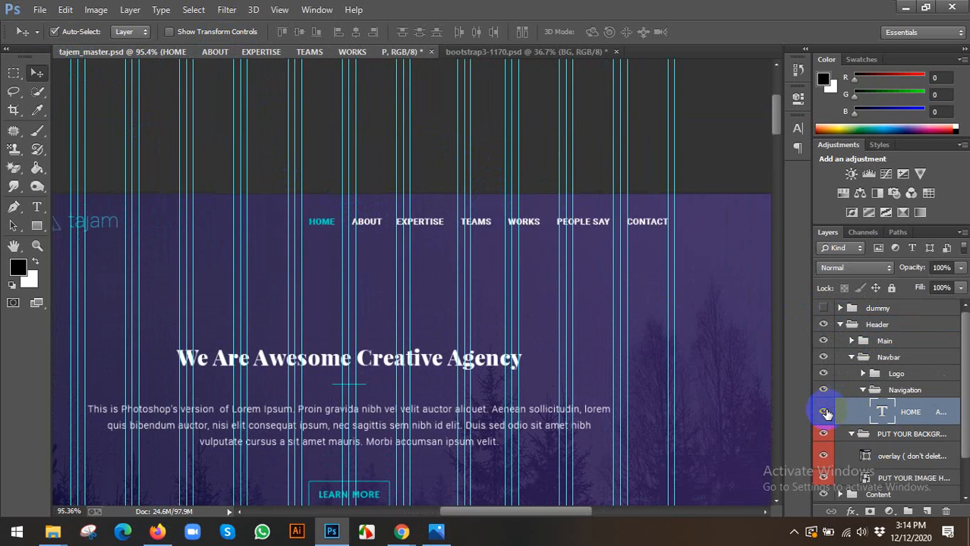
{"action": "left_click", "coordinate": [840, 325]}
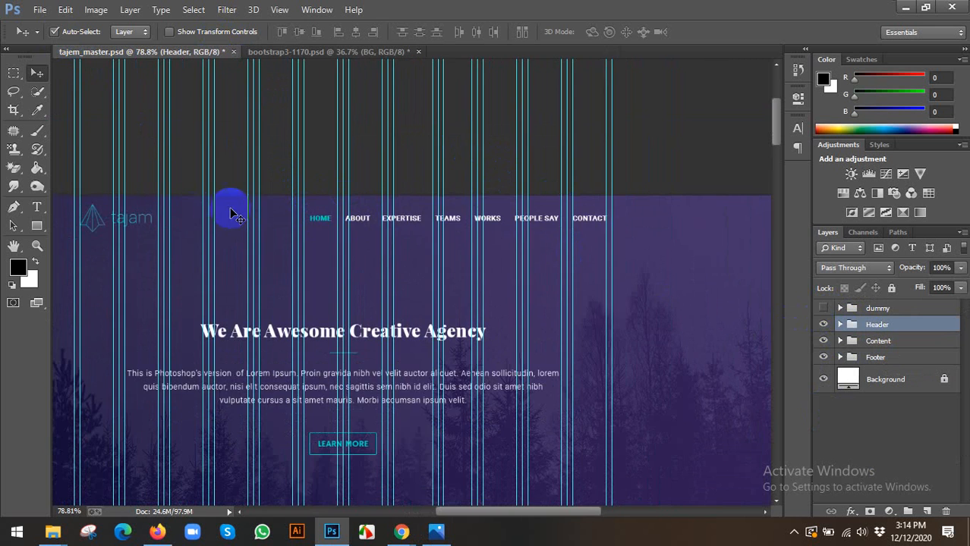
Measure the space from the page's upper edge to the HOME link with a marquee about 70 by 45 px, and deselect it.
{"action": "scroll", "coordinate": [377, 231], "scroll_direction": "up", "scroll_amount": 1}
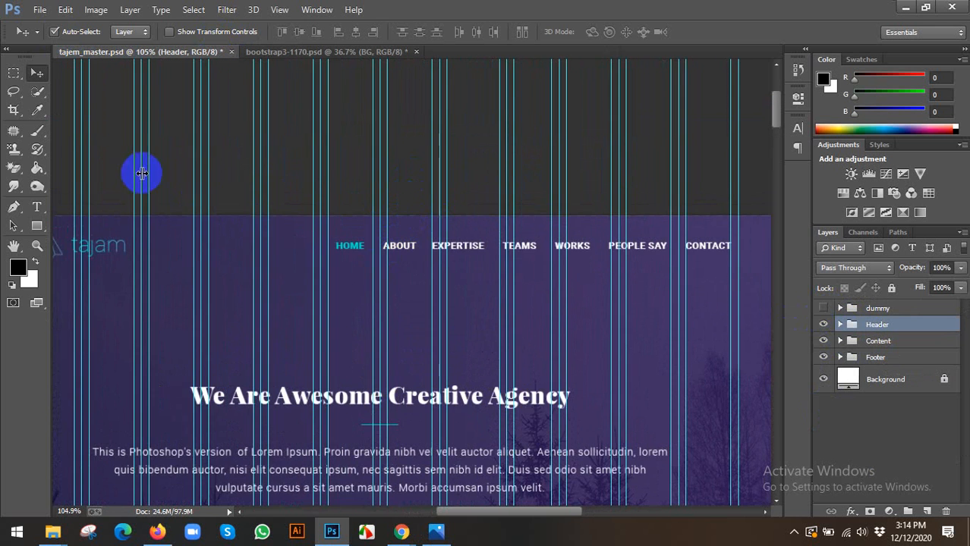
{"action": "scroll", "coordinate": [121, 156], "scroll_direction": "up", "scroll_amount": 1}
{"action": "left_click", "coordinate": [14, 73]}
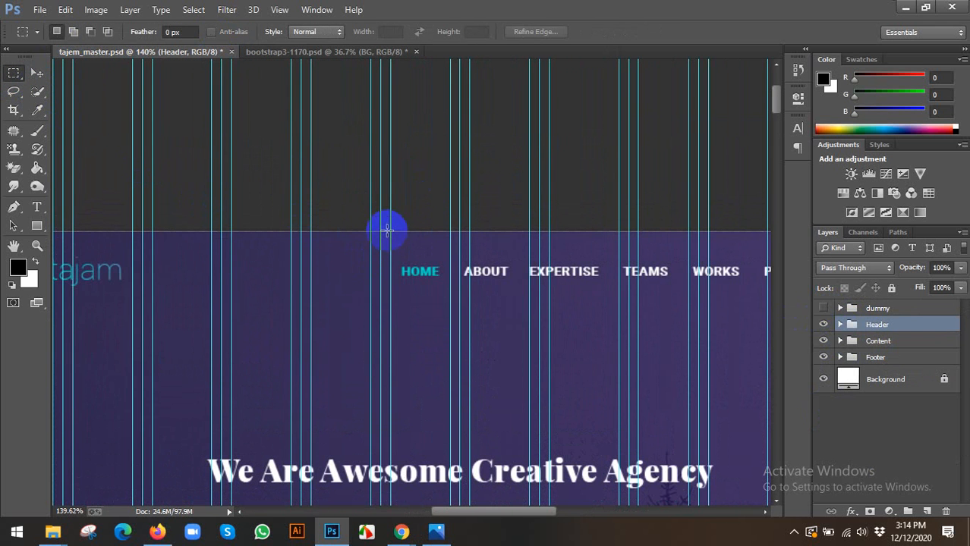
{"action": "left_click_drag", "start_coordinate": [390, 236], "coordinate": [455, 274]}
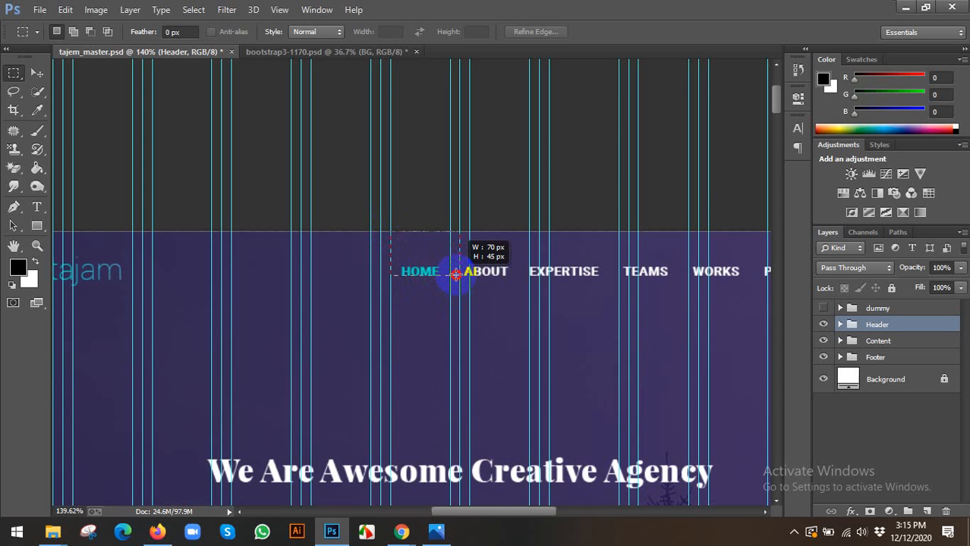
{"action": "left_click_drag", "start_coordinate": [456, 278], "coordinate": [459, 275]}
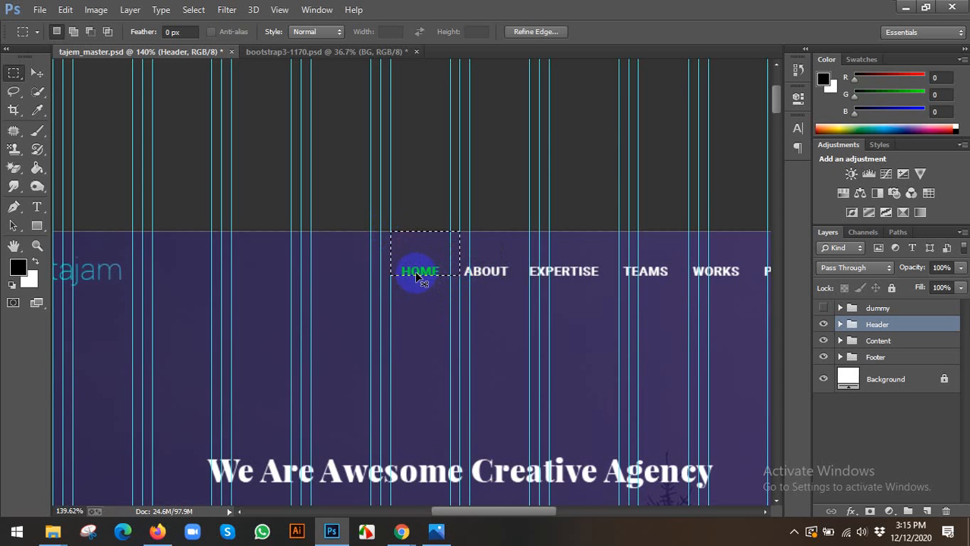
{"action": "key", "text": "ctrl+d"}
Mark the gap between the page's upper edge and the tajam logo icon with a rectangular marquee.
{"action": "scroll", "coordinate": [416, 278], "scroll_direction": "down", "scroll_amount": 3}
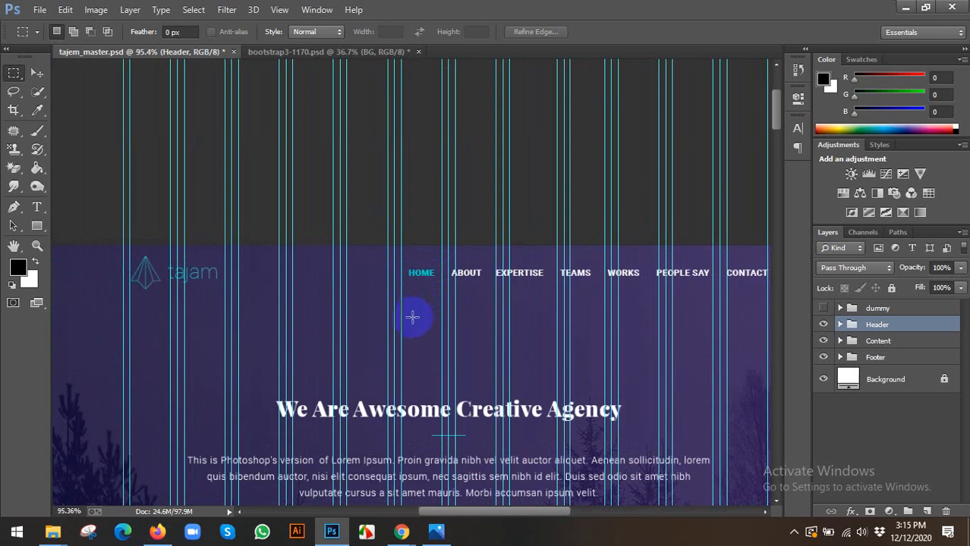
{"action": "scroll", "coordinate": [424, 288], "scroll_direction": "up", "scroll_amount": 5}
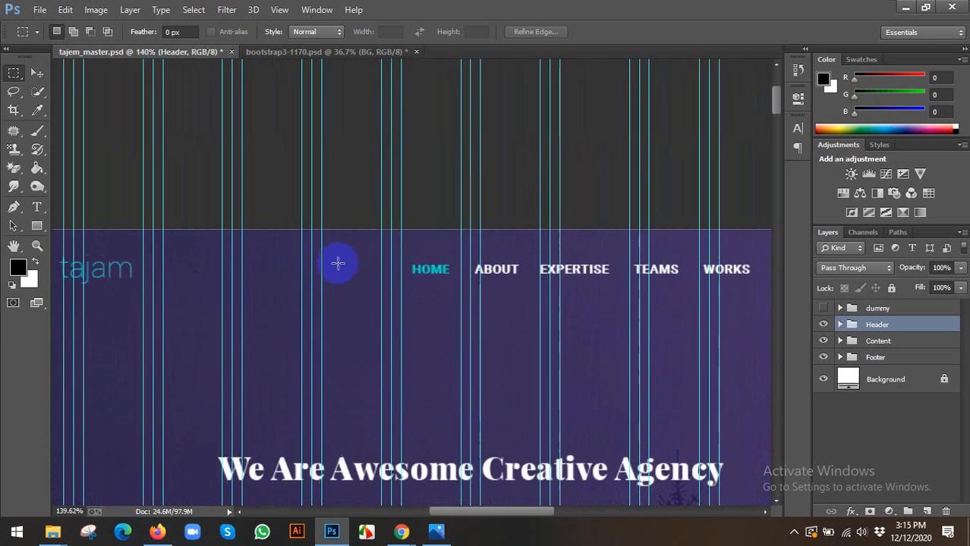
{"action": "scroll", "coordinate": [331, 258], "scroll_direction": "up", "scroll_amount": 1}
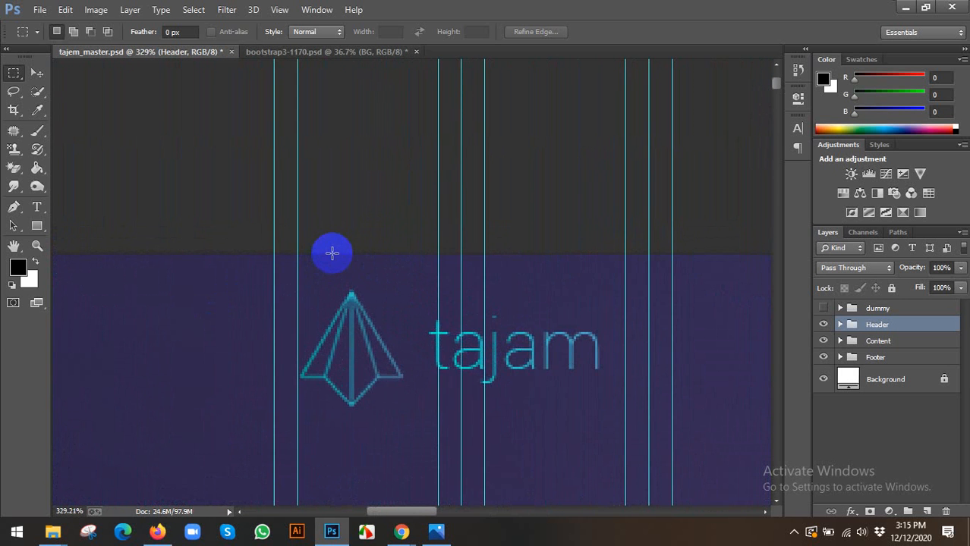
{"action": "left_click_drag", "start_coordinate": [333, 254], "coordinate": [378, 288]}
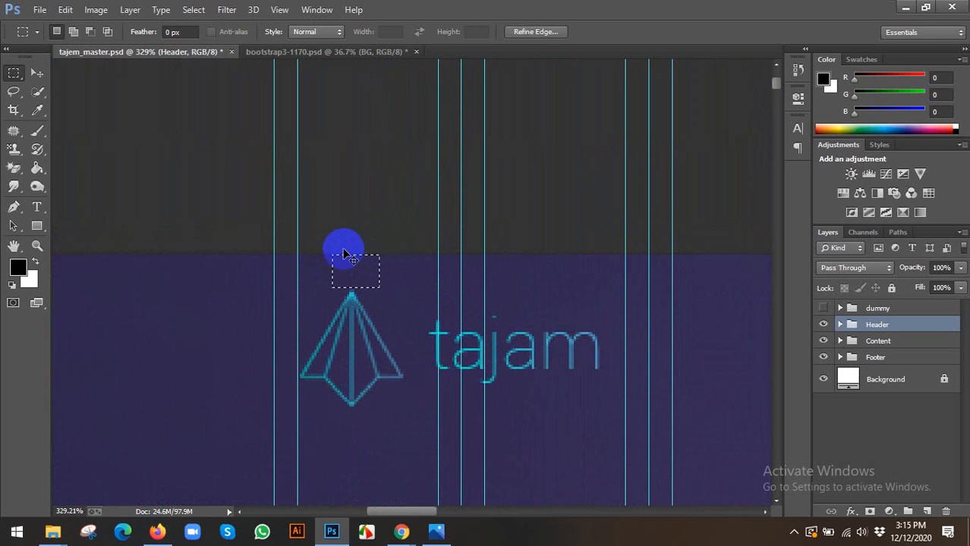
Measure the gap above the tajam logo icon again with a rectangular marquee, and deselect it.
{"action": "left_click_drag", "start_coordinate": [335, 255], "coordinate": [384, 289]}
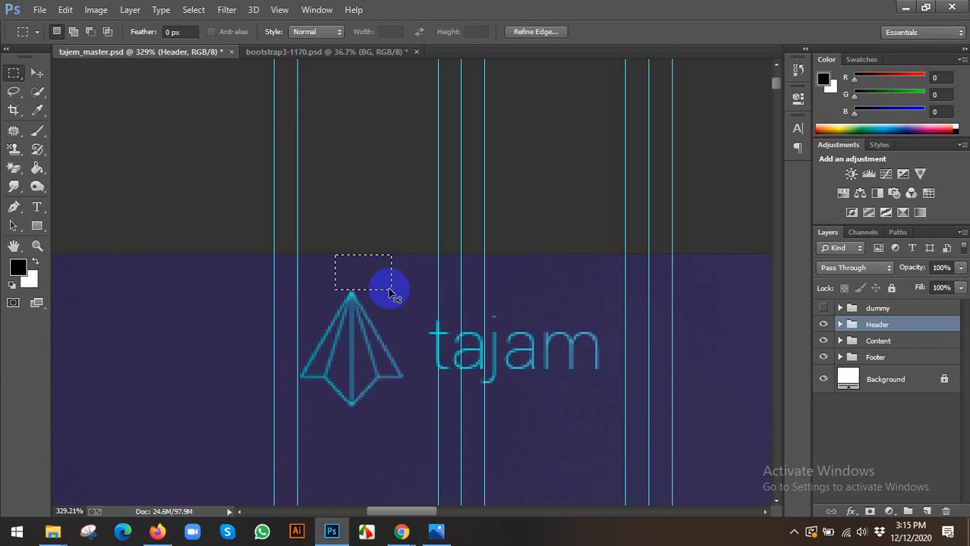
{"action": "key", "text": "ctrl+d"}
{"action": "scroll", "coordinate": [388, 289], "scroll_direction": "down", "scroll_amount": 9}
{"action": "key", "text": "v"}
{"action": "left_click_drag", "start_coordinate": [452, 353], "coordinate": [370, 268]}
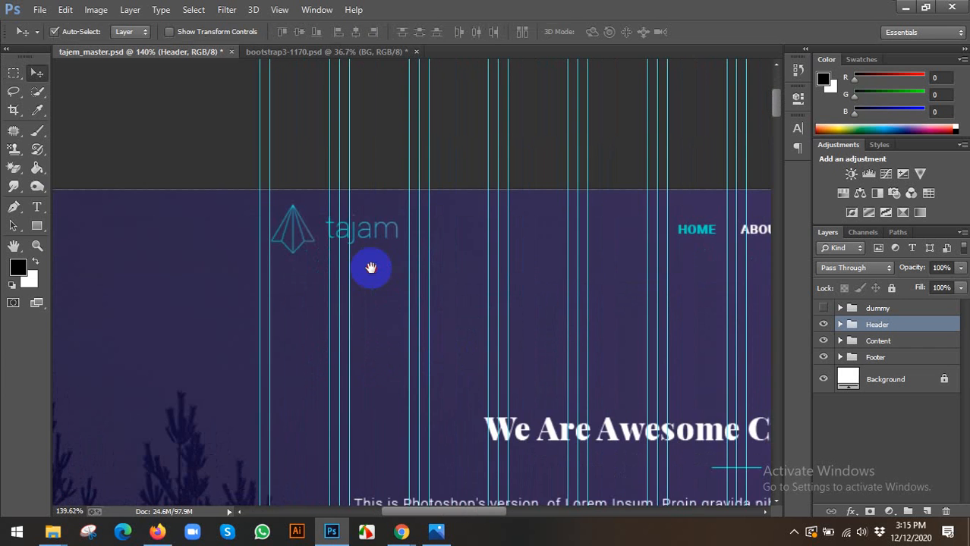
Save bootstrap3-1170.psd under the name "web template design" in the Desktop's web template folder.
{"action": "left_click", "coordinate": [296, 51]}
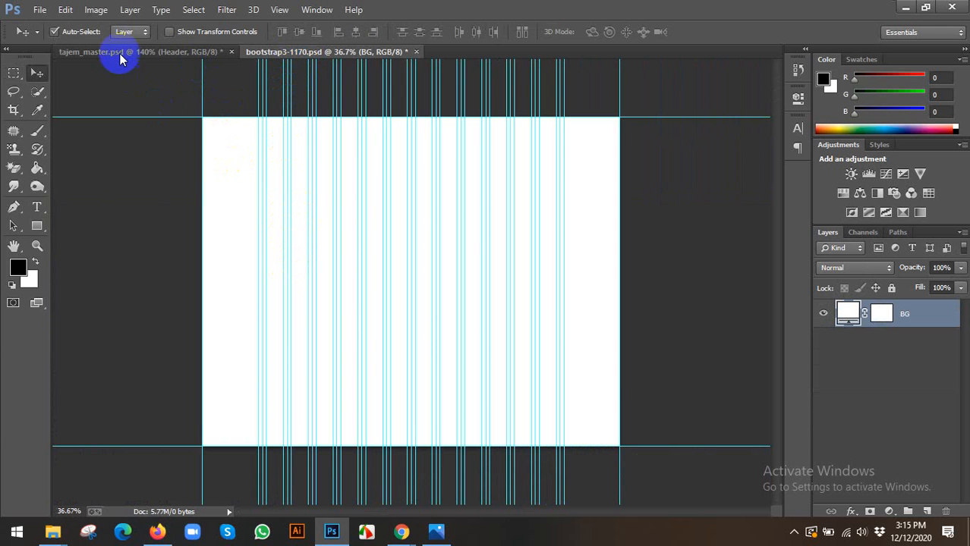
{"action": "key", "text": "ctrl+shift+s"}
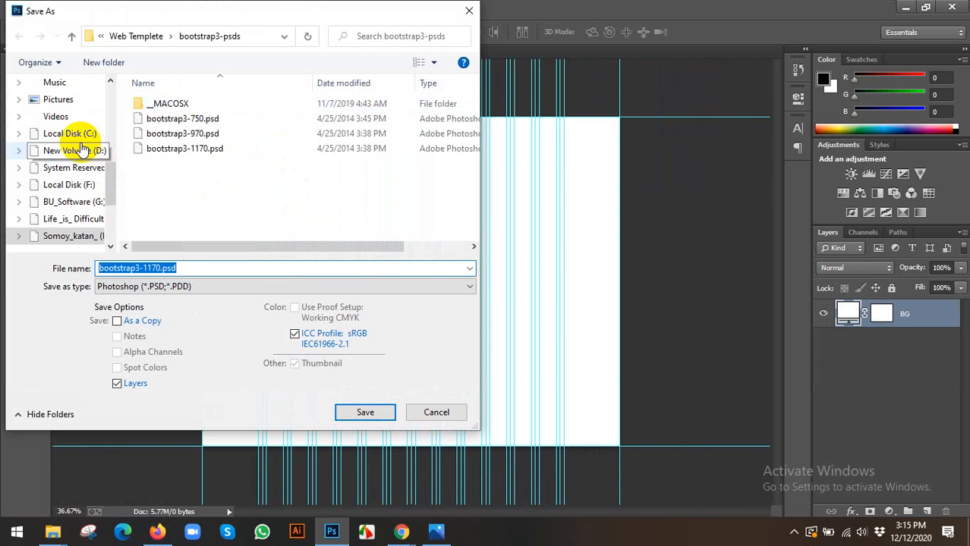
{"action": "scroll", "coordinate": [85, 111], "scroll_direction": "up", "scroll_amount": 5}
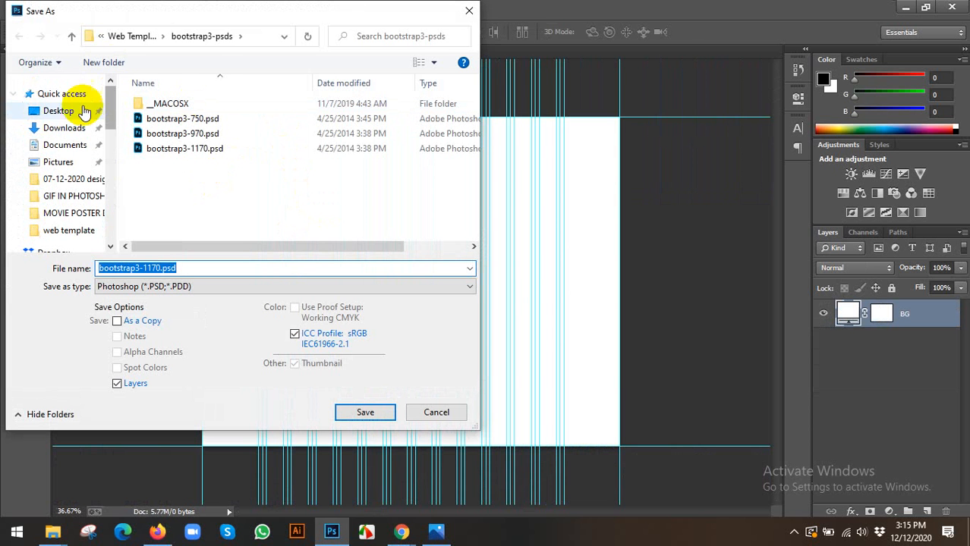
{"action": "left_click", "coordinate": [85, 111]}
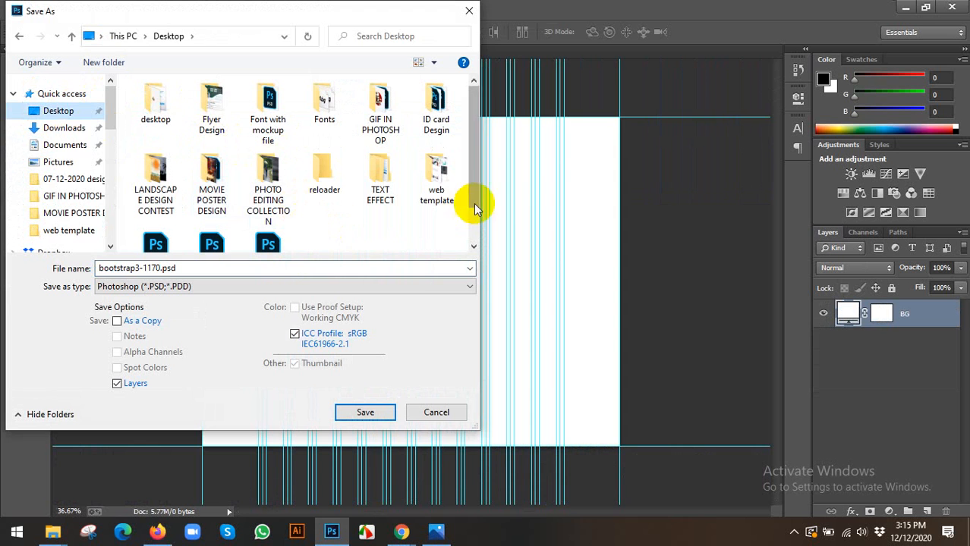
{"action": "double_click", "coordinate": [435, 180]}
{"action": "double_click", "coordinate": [184, 271]}
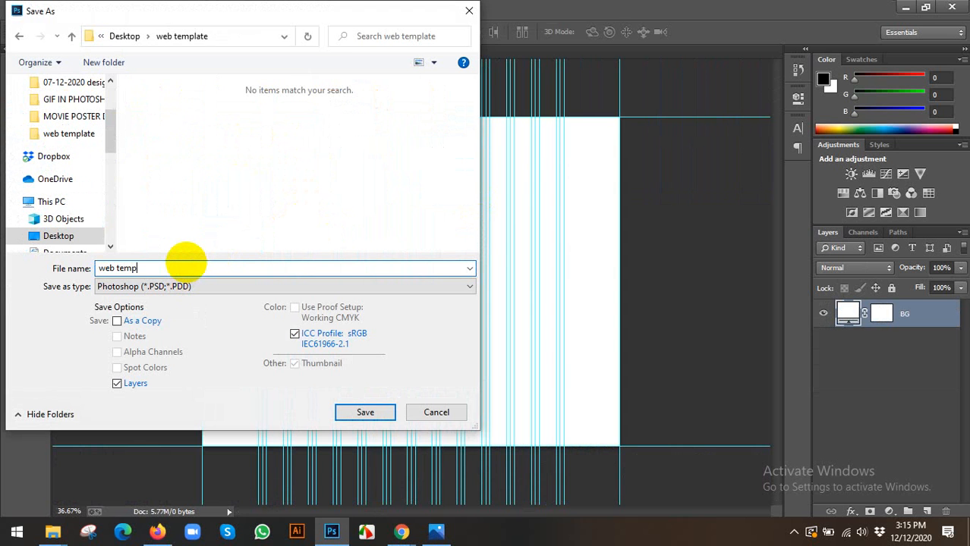
{"action": "type", "text": "web template design"}
{"action": "key", "text": "Return"}
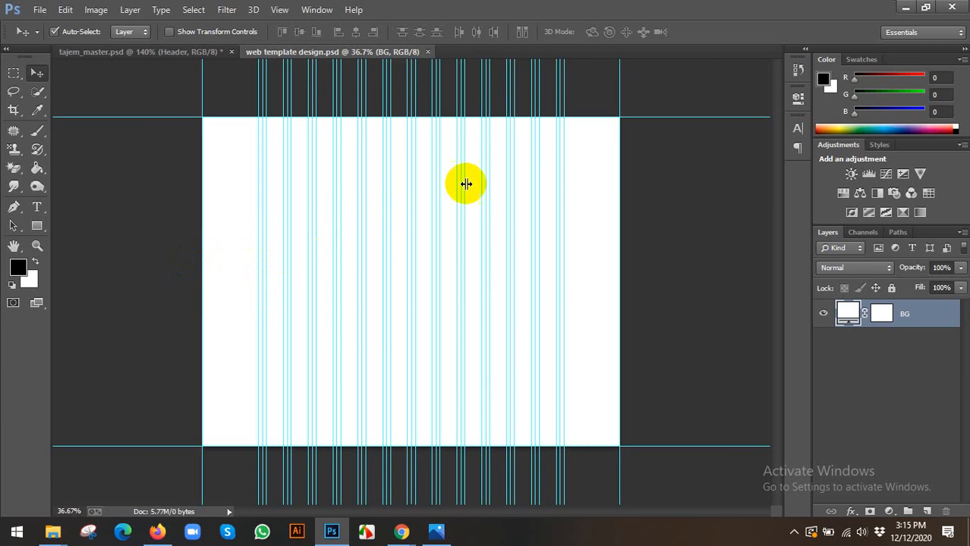
Create a black rectangle shape of 1600 x 350 px on the web template design page.
{"action": "key", "text": "ctrl+0"}
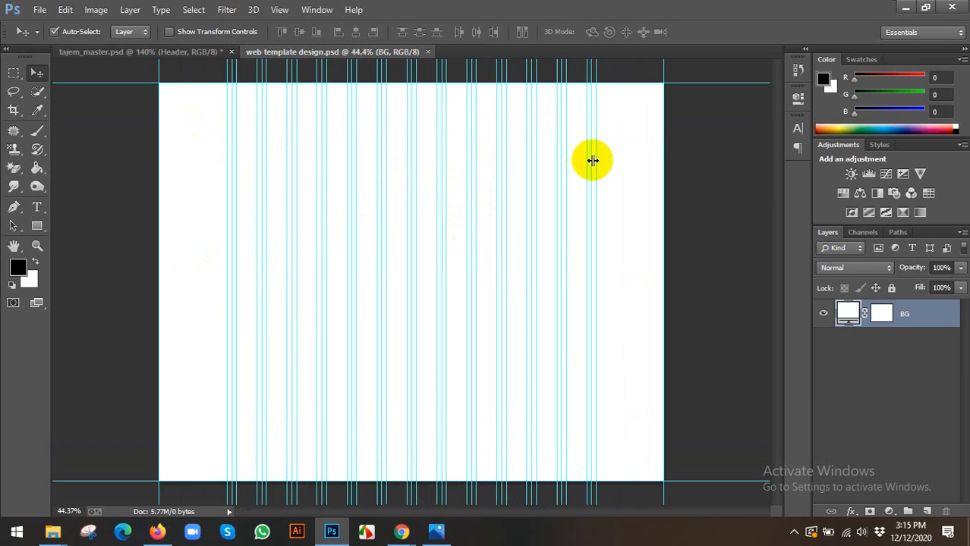
{"action": "scroll", "coordinate": [593, 161], "scroll_direction": "up", "scroll_amount": 3}
{"action": "left_click_drag", "start_coordinate": [594, 164], "coordinate": [592, 258]}
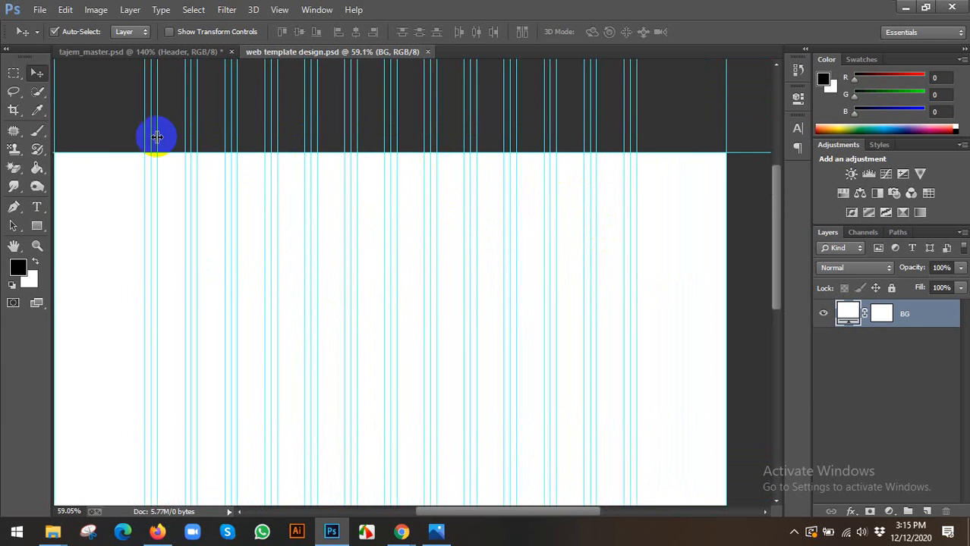
{"action": "key", "text": "ctrl+0"}
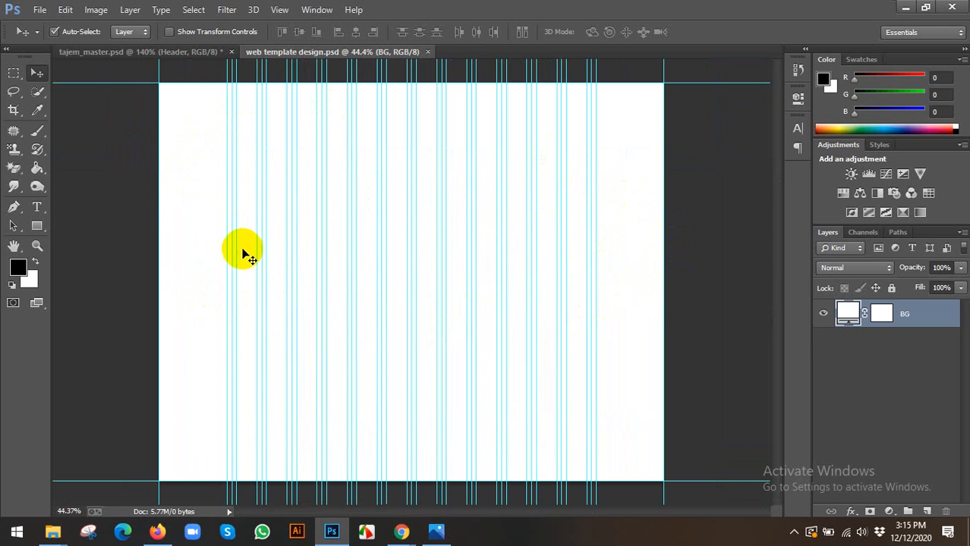
{"action": "scroll", "coordinate": [461, 178], "scroll_direction": "up", "scroll_amount": 2}
{"action": "left_click_drag", "start_coordinate": [472, 146], "coordinate": [417, 234]}
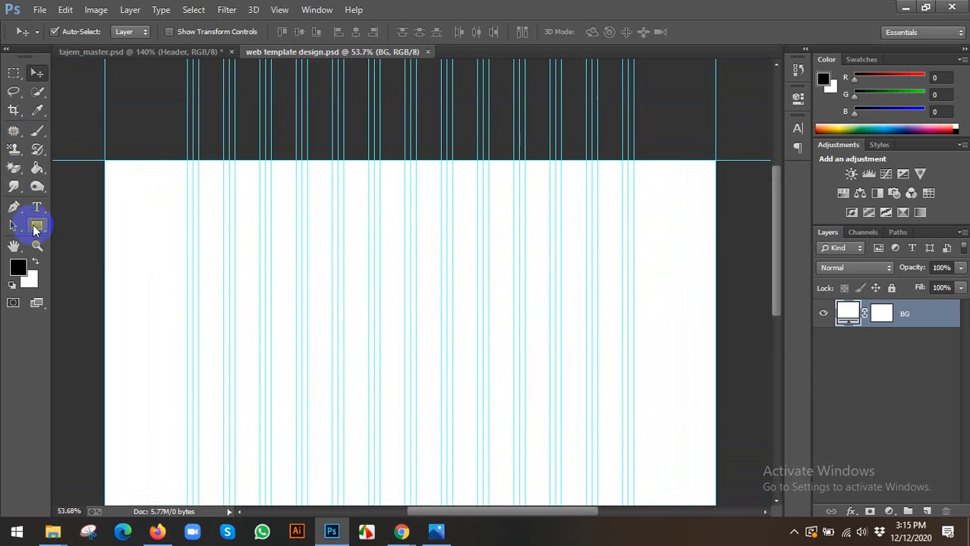
{"action": "left_click", "coordinate": [37, 226]}
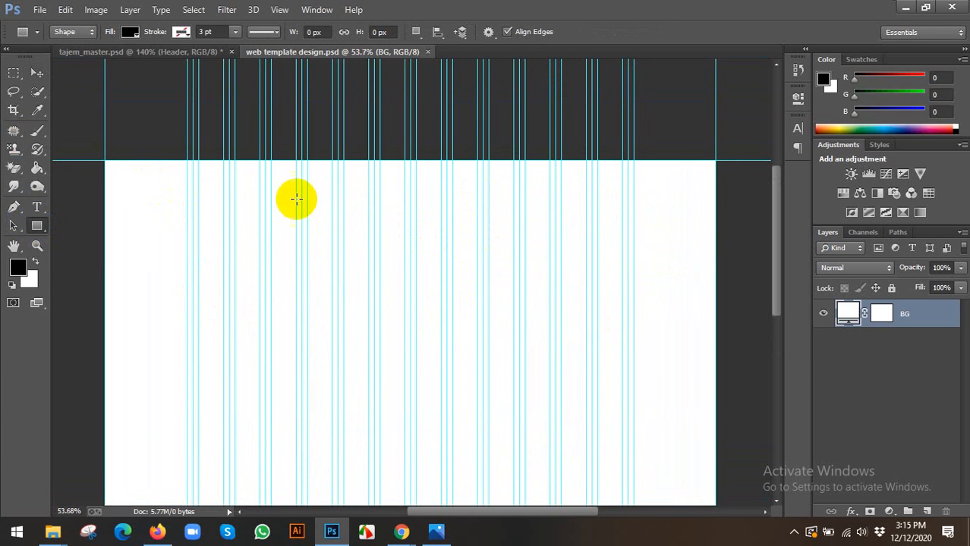
{"action": "left_click", "coordinate": [320, 251]}
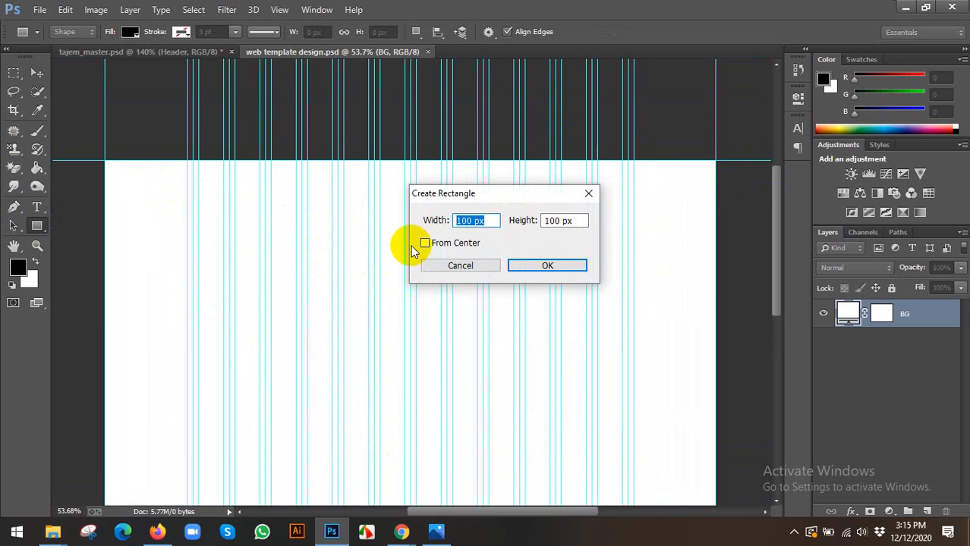
{"action": "type", "text": "1600"}
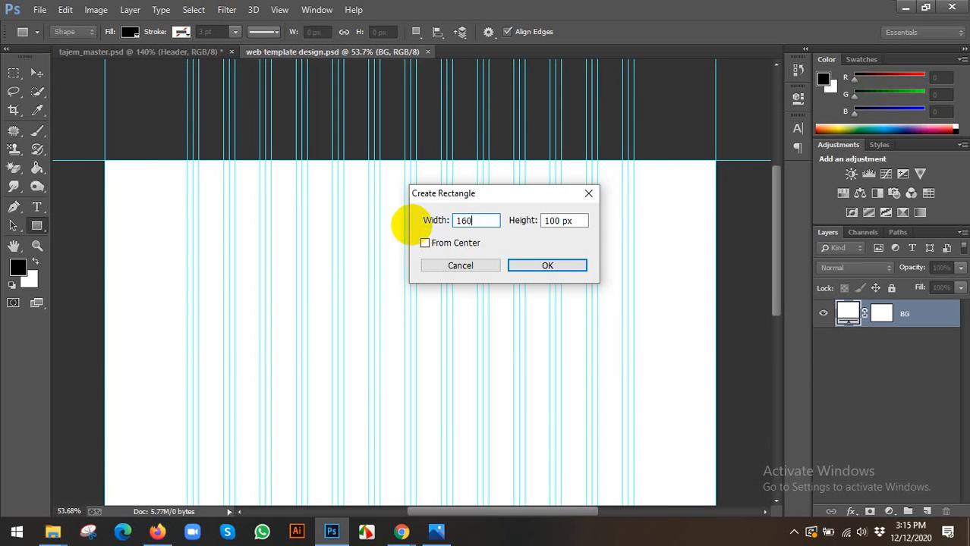
{"action": "double_click", "coordinate": [558, 221]}
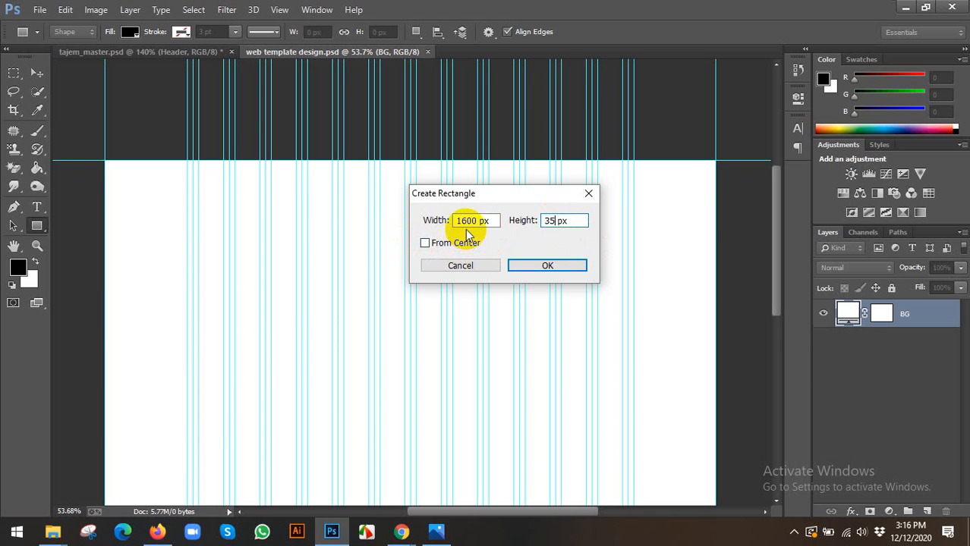
{"action": "left_click", "coordinate": [548, 268]}
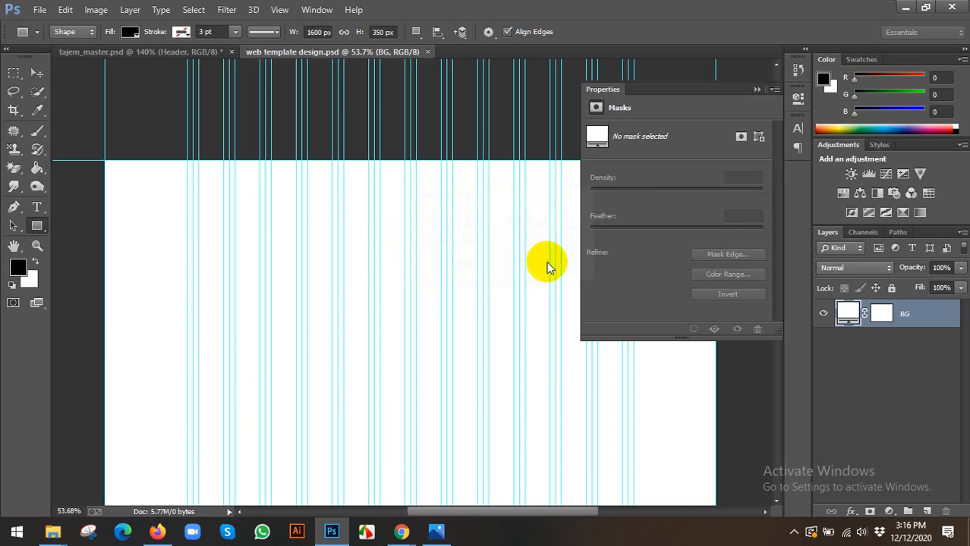
{"action": "key", "text": "v"}
{"action": "left_click", "coordinate": [798, 96]}
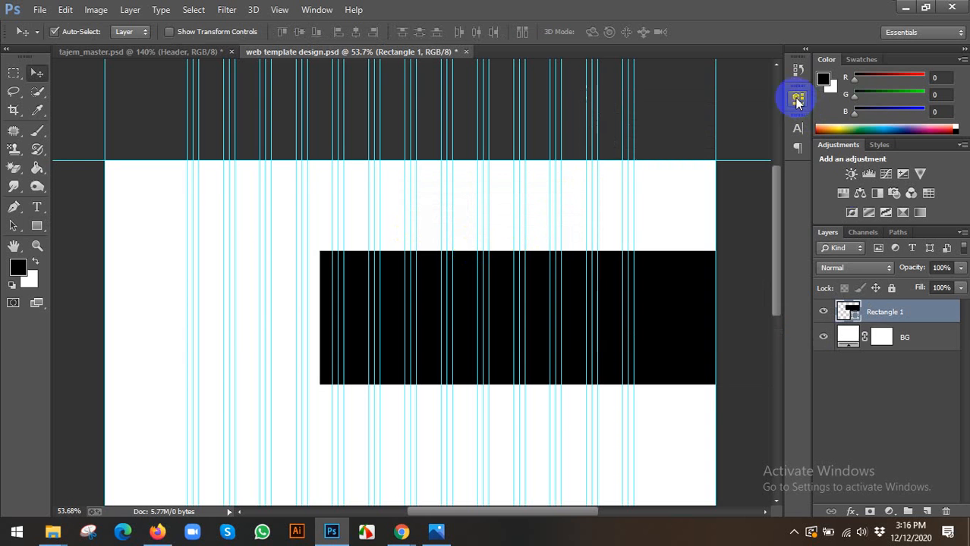
Change the rectangle's fill colour to dark red #842929.
{"action": "double_click", "coordinate": [854, 315]}
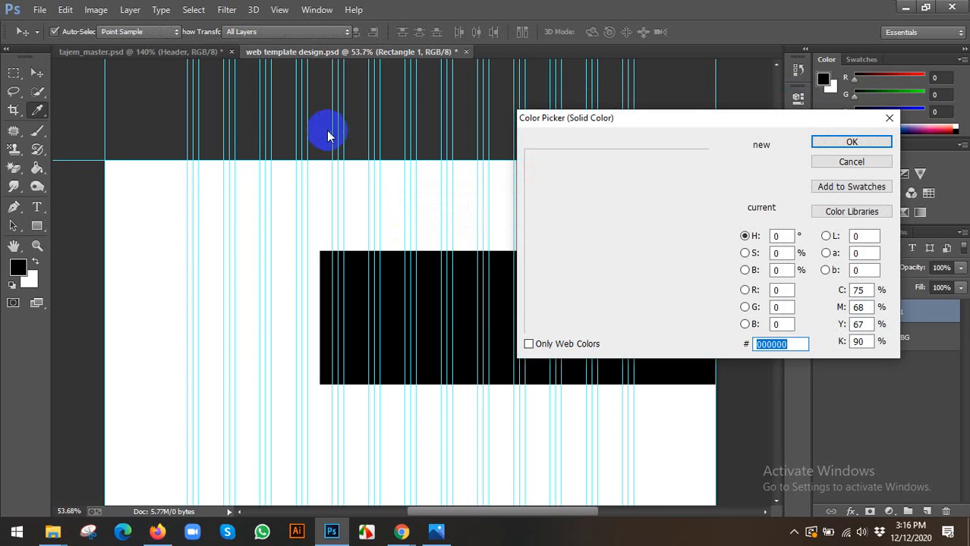
{"action": "left_click", "coordinate": [650, 238]}
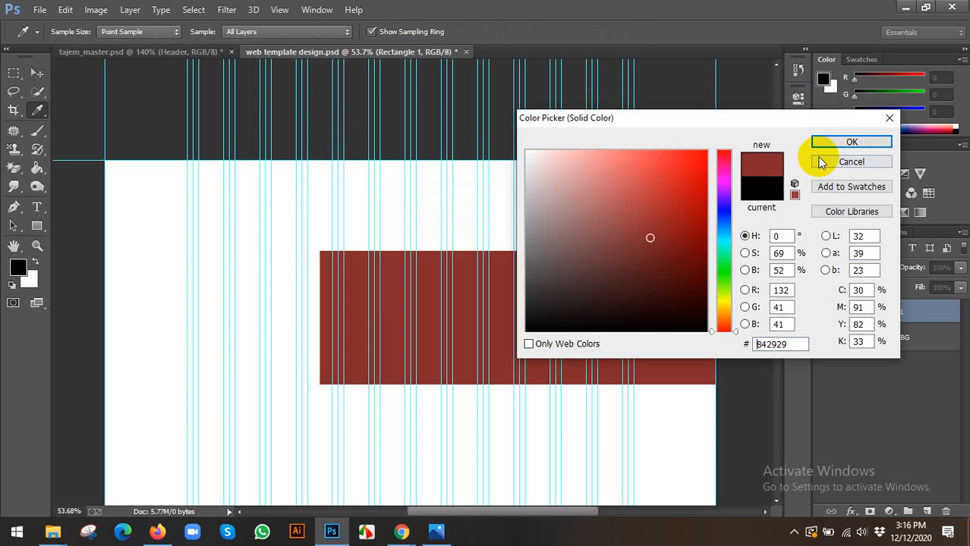
{"action": "left_click", "coordinate": [852, 141]}
Try to align the rectangle with the BG layer by selecting both layers and turning off Auto-Select.
{"action": "left_click", "coordinate": [905, 337], "text": "shift"}
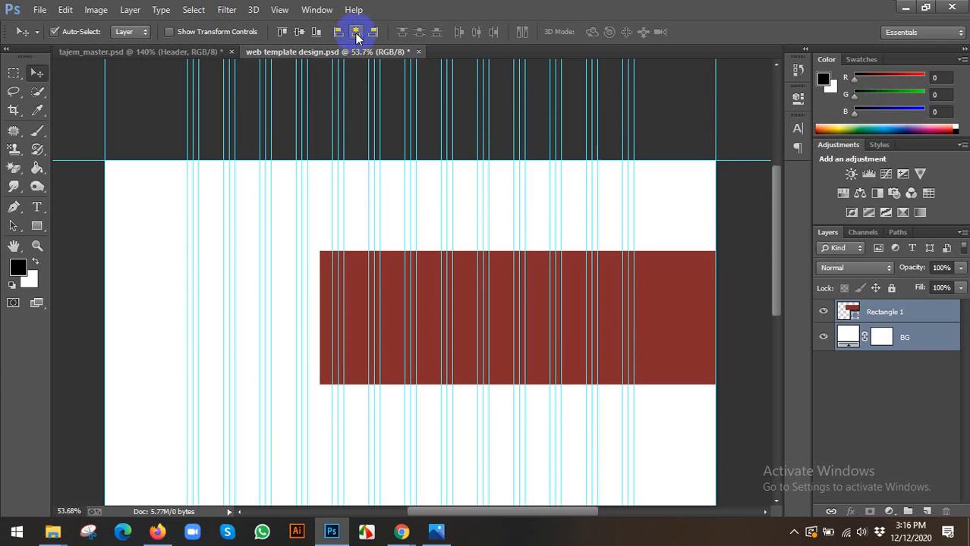
{"action": "left_click", "coordinate": [54, 31]}
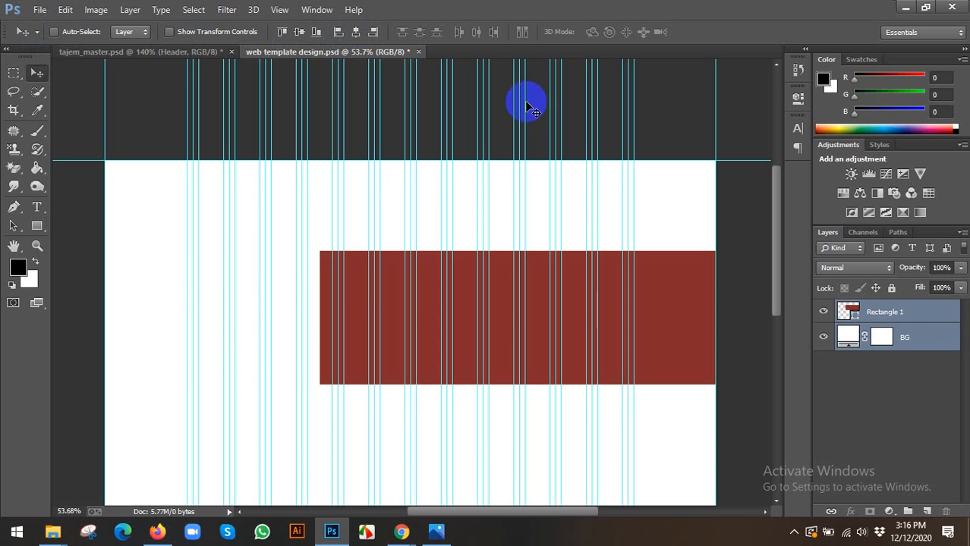
{"action": "left_click", "coordinate": [917, 332]}
{"action": "left_click", "coordinate": [898, 313]}
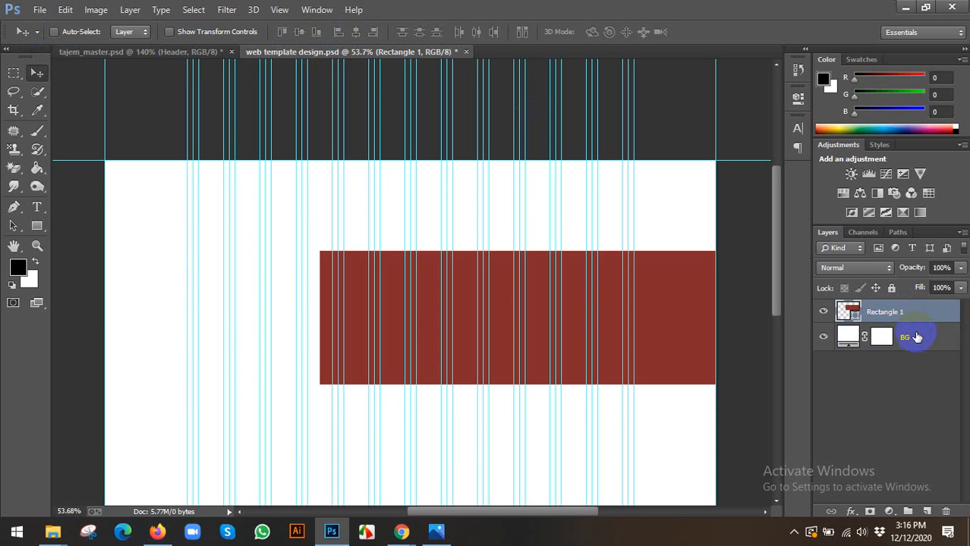
{"action": "left_click", "coordinate": [916, 339], "text": "shift"}
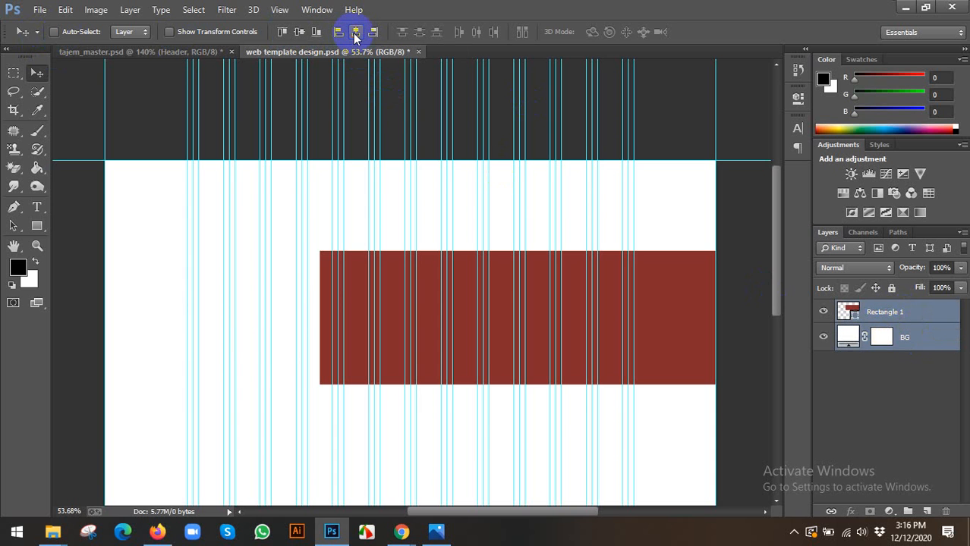
Centre the Rectangle 1 layer horizontally on the whole canvas and align it to the canvas's upper edge.
{"action": "left_click", "coordinate": [883, 312]}
{"action": "key", "text": "ctrl+a"}
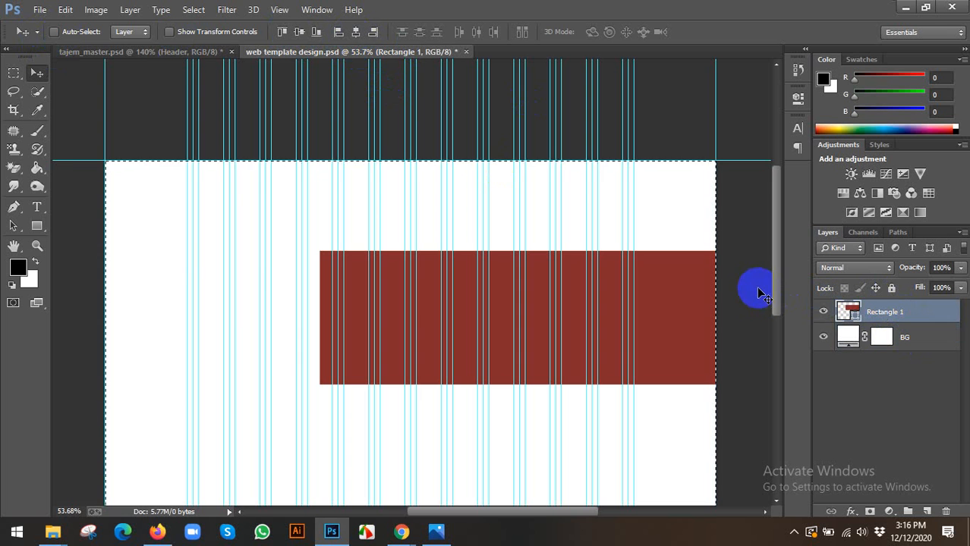
{"action": "left_click", "coordinate": [355, 32]}
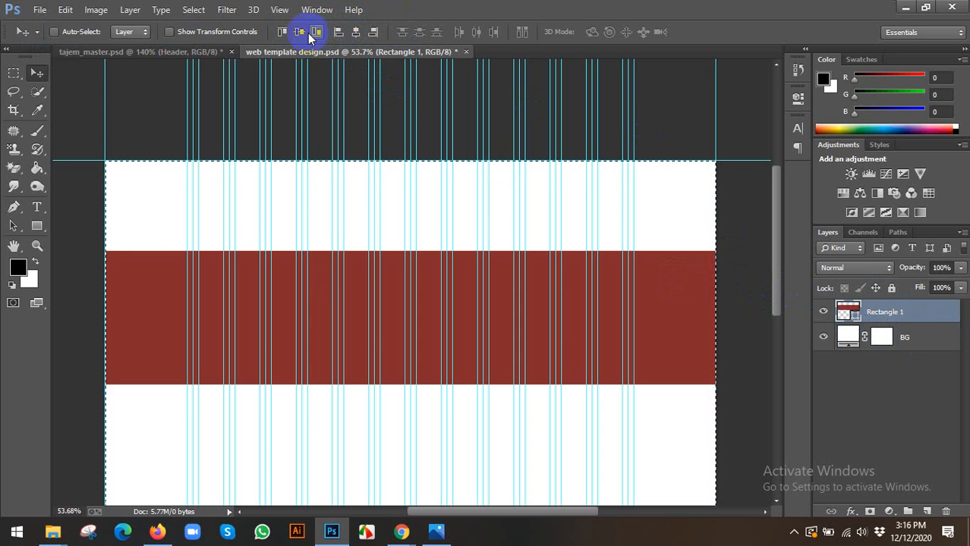
{"action": "left_click", "coordinate": [283, 32]}
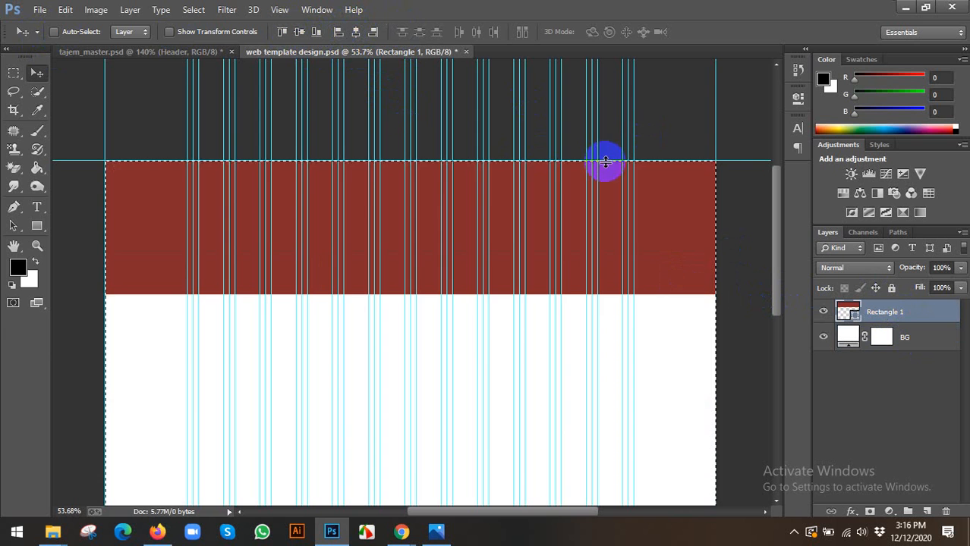
Look at the Zippy template image in Photos, switch back to Photoshop and show the whole header of tajem_master.psd.
{"action": "left_click", "coordinate": [436, 534]}
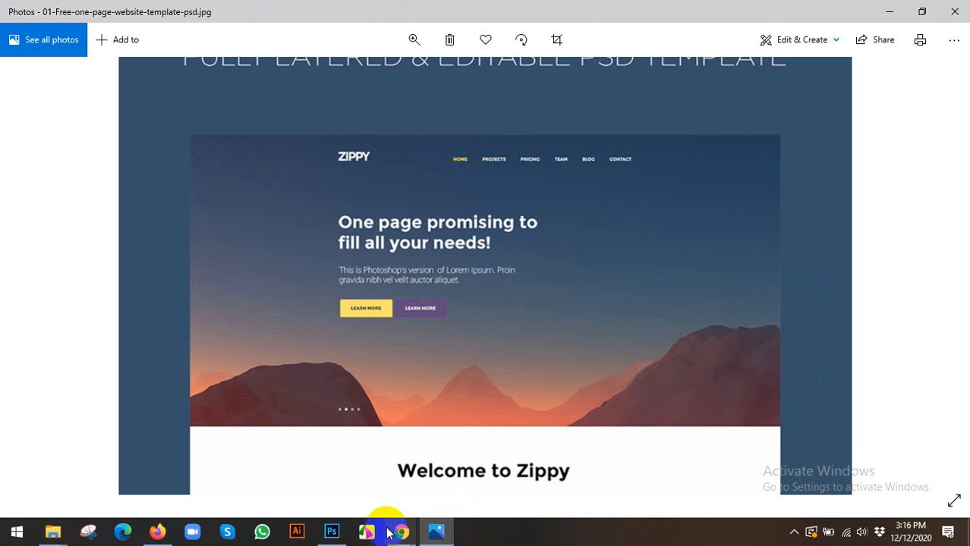
{"action": "left_click", "coordinate": [331, 532]}
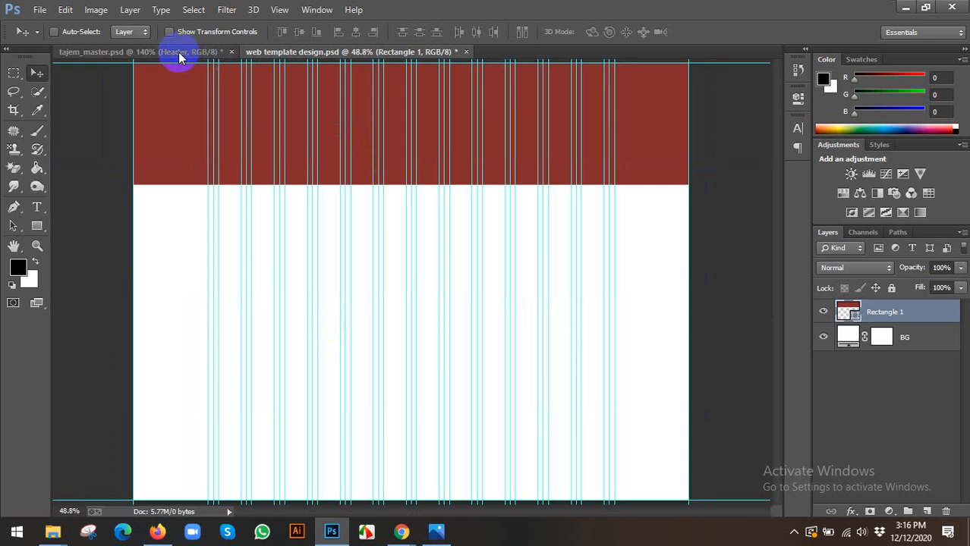
{"action": "left_click", "coordinate": [178, 52]}
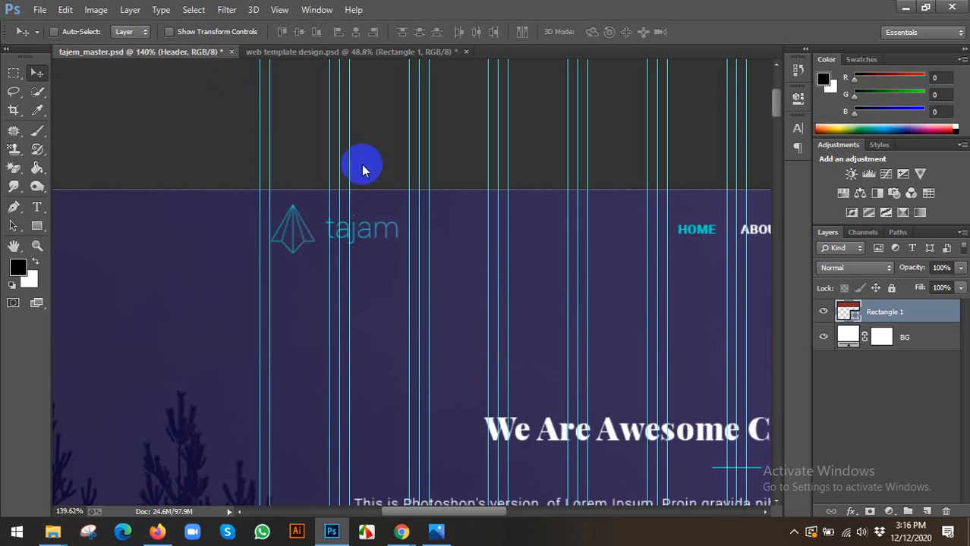
{"action": "scroll", "coordinate": [519, 288], "scroll_direction": "down", "scroll_amount": 5}
{"action": "scroll", "coordinate": [520, 334], "scroll_direction": "up", "scroll_amount": 5}
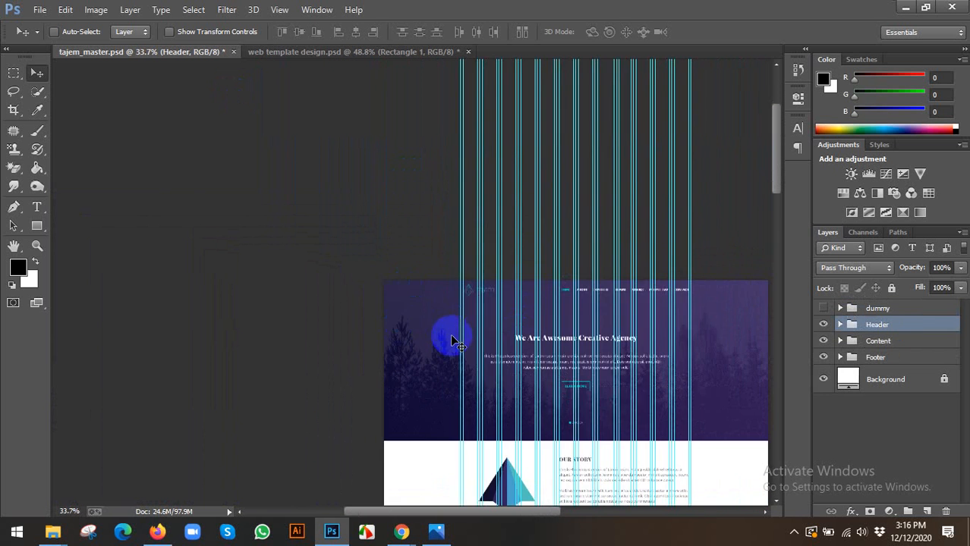
{"action": "left_click_drag", "start_coordinate": [327, 197], "coordinate": [271, 243]}
{"action": "scroll", "coordinate": [303, 214], "scroll_direction": "down", "scroll_amount": 2}
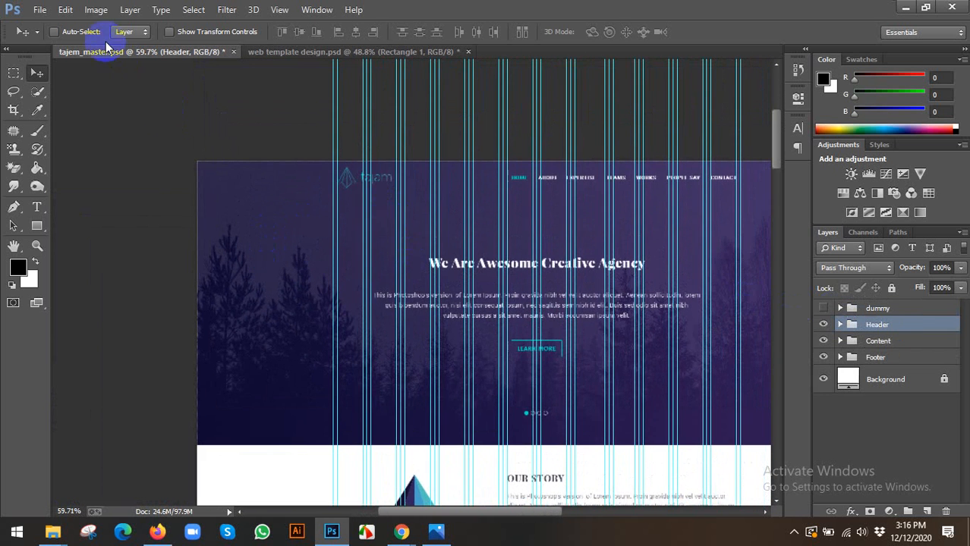
Check the position values of the overlay layer in the tajem_master.psd header with Free Transform.
{"action": "left_click", "coordinate": [241, 189]}
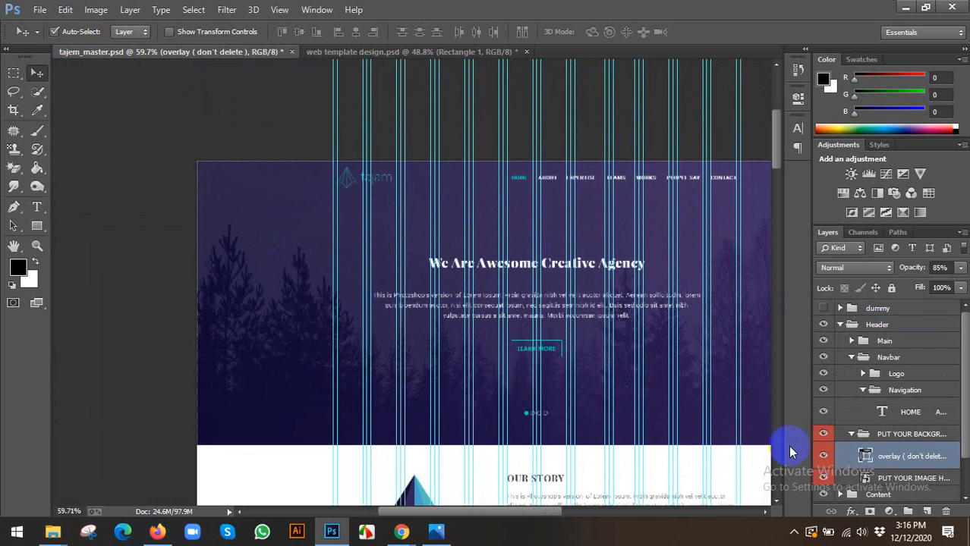
{"action": "key", "text": "ctrl+t"}
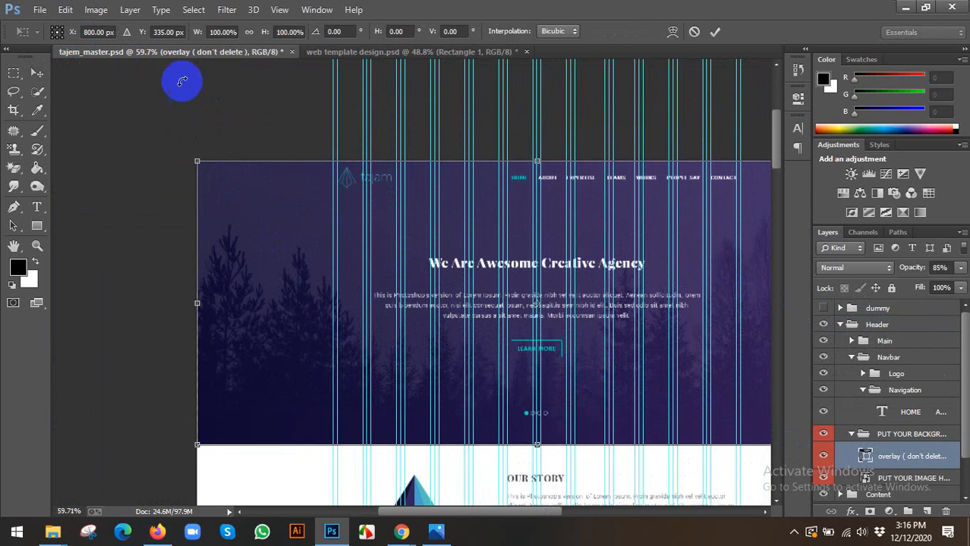
{"action": "left_click", "coordinate": [174, 31]}
{"action": "left_click", "coordinate": [37, 72]}
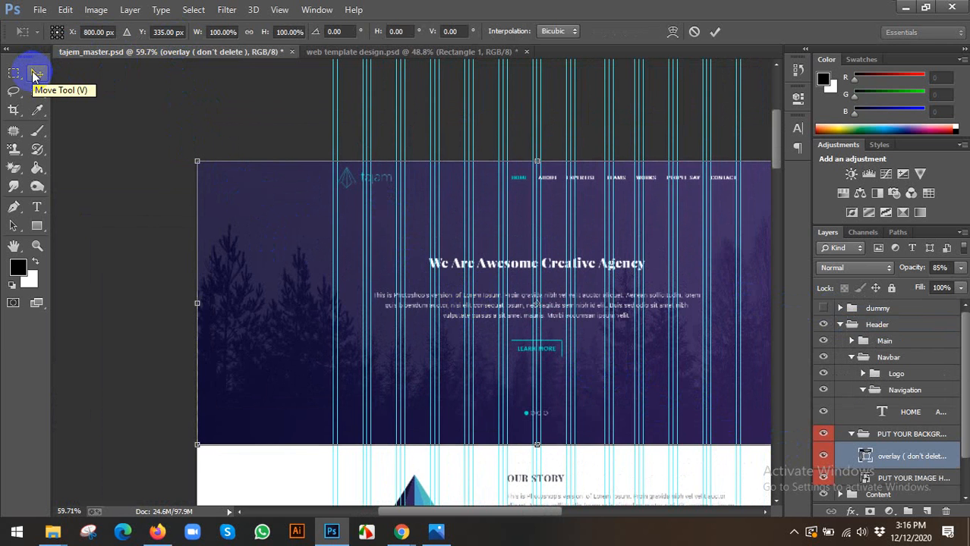
{"action": "left_click", "coordinate": [34, 74]}
Measure the tajem_master.psd header's height with a rectangular selection from its upper-left corner, deselect it and return to web template design.psd.
{"action": "scroll", "coordinate": [178, 214], "scroll_direction": "up", "scroll_amount": 4}
{"action": "left_click_drag", "start_coordinate": [177, 210], "coordinate": [130, 109]}
{"action": "left_click", "coordinate": [14, 73]}
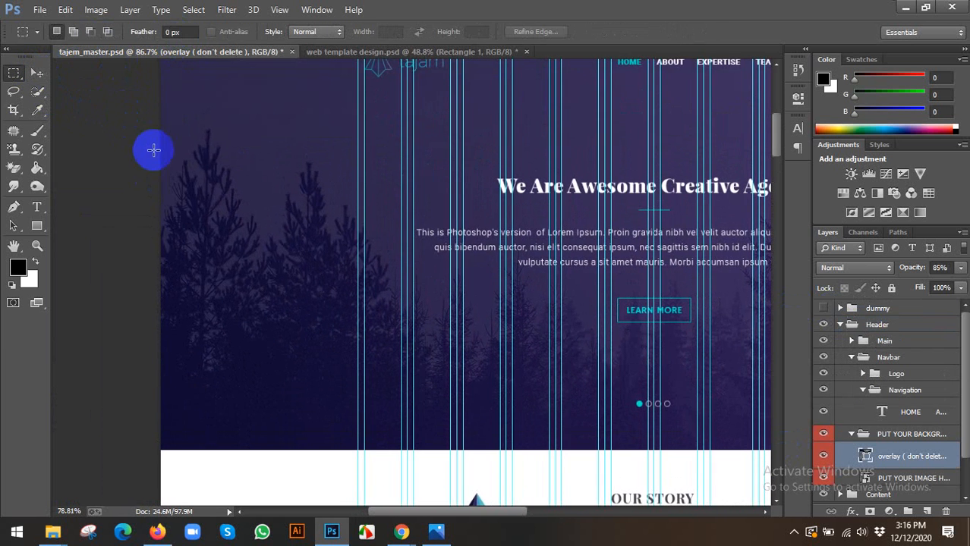
{"action": "scroll", "coordinate": [153, 150], "scroll_direction": "down", "scroll_amount": 2}
{"action": "left_click_drag", "start_coordinate": [173, 107], "coordinate": [335, 447]}
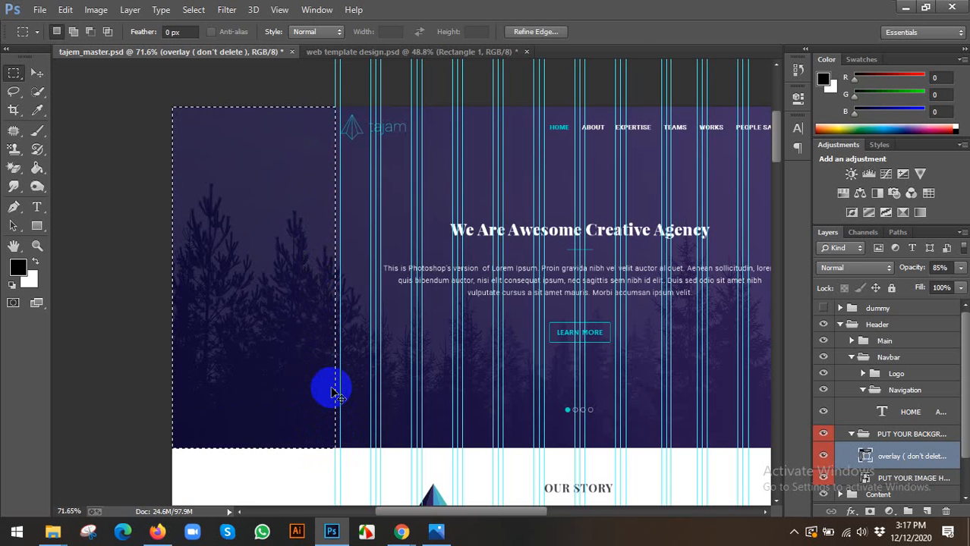
{"action": "key", "text": "v"}
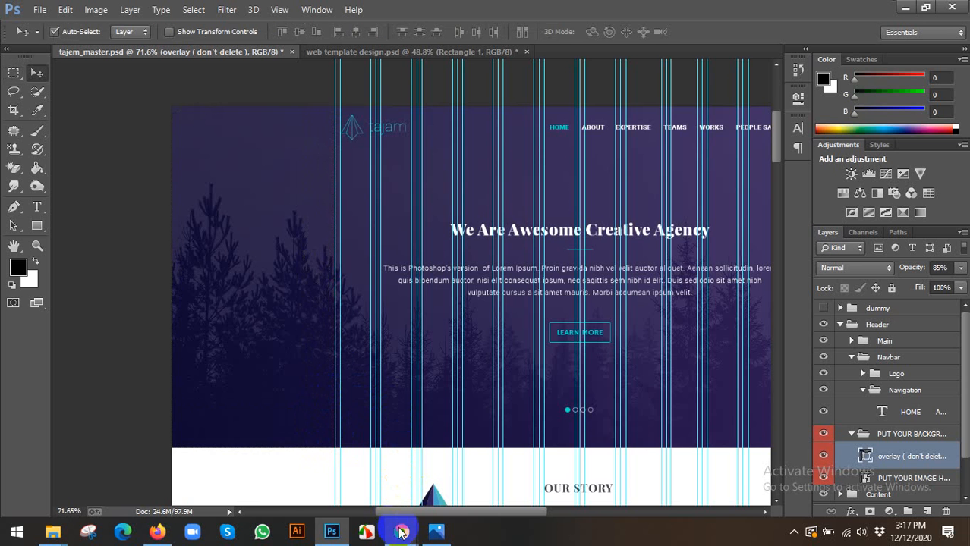
{"action": "left_click", "coordinate": [380, 51]}
{"action": "key", "text": "ctrl+minus"}
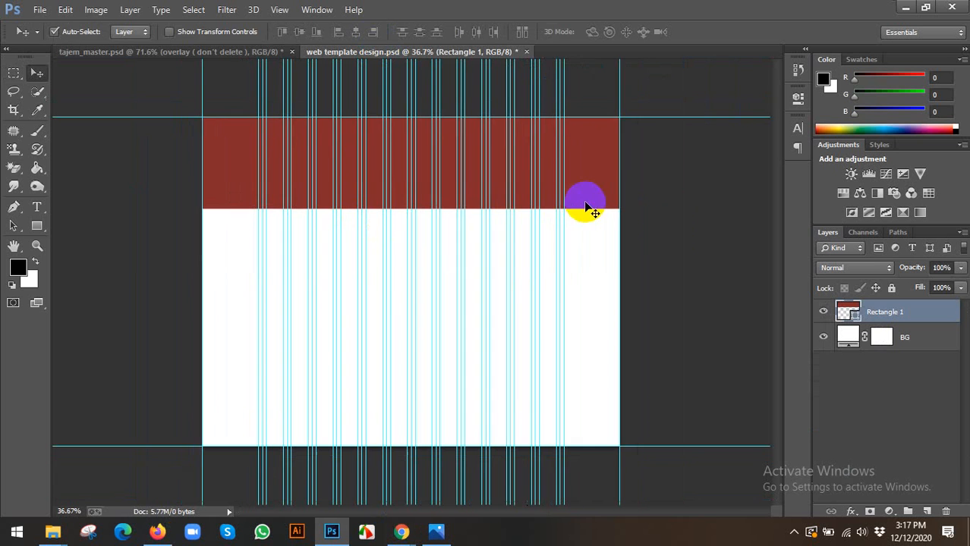
{"action": "key", "text": "ctrl+t"}
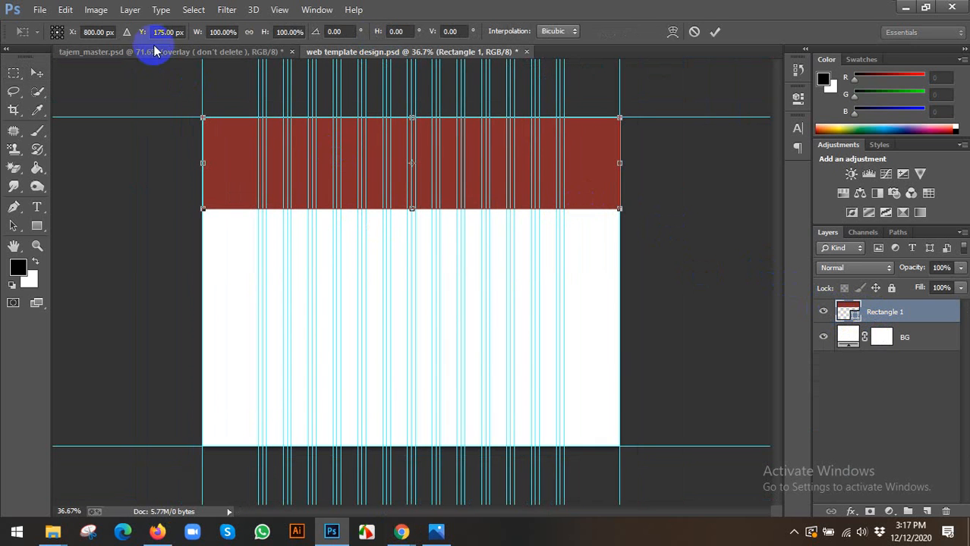
{"action": "left_click", "coordinate": [163, 33]}
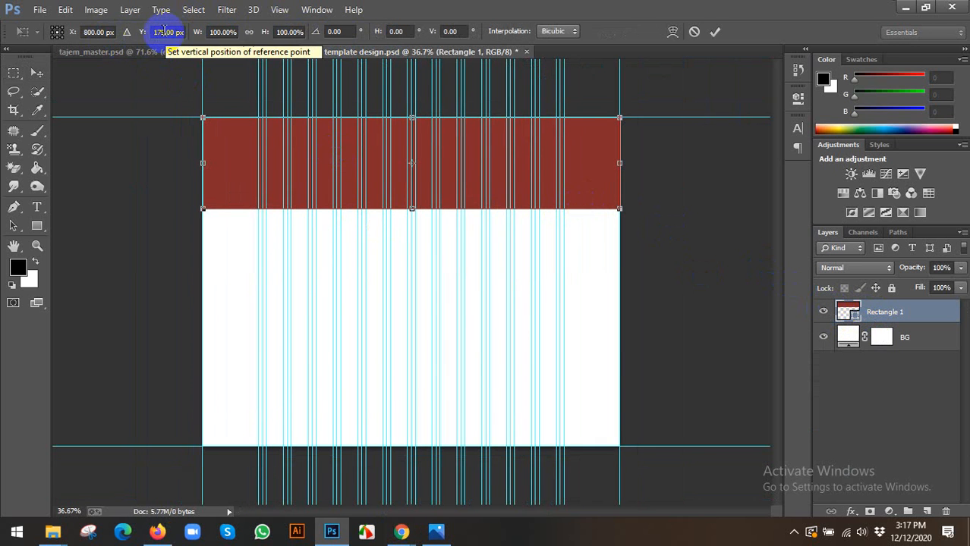
{"action": "double_click", "coordinate": [163, 31]}
{"action": "type", "text": "670"}
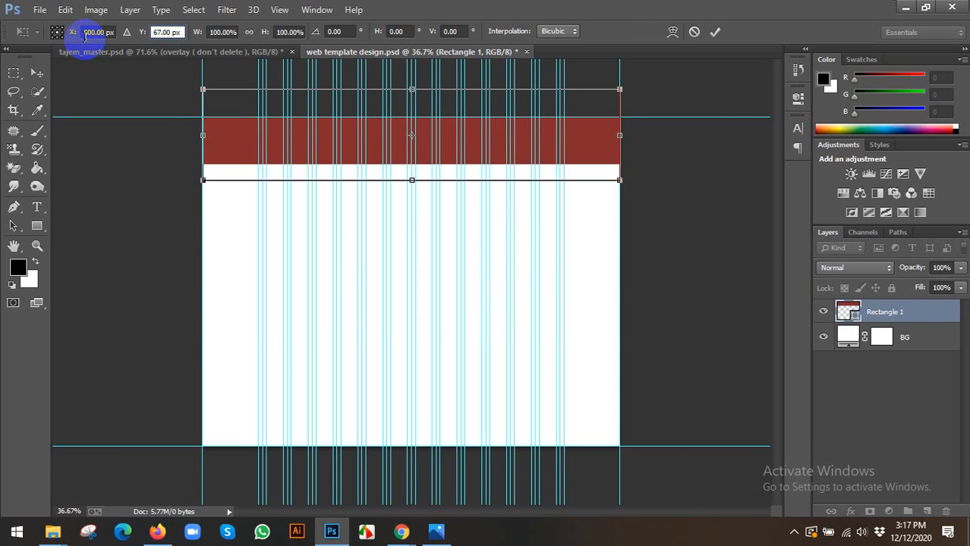
{"action": "left_click", "coordinate": [86, 32]}
{"action": "key", "text": "Tab"}
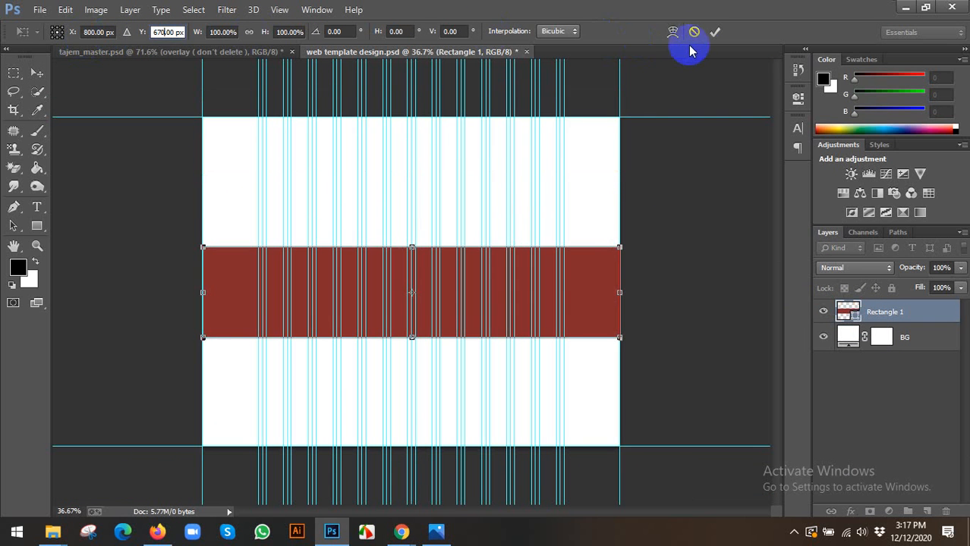
{"action": "left_click", "coordinate": [696, 33]}
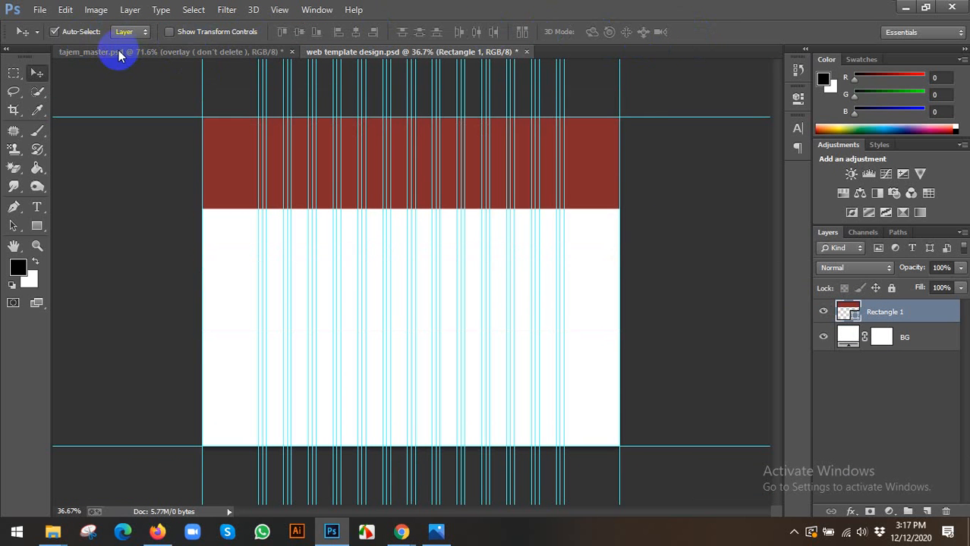
Set Rectangle 1's horizontal position to 801 px with Free Transform.
{"action": "key", "text": "ctrl+t"}
{"action": "left_click", "coordinate": [92, 32]}
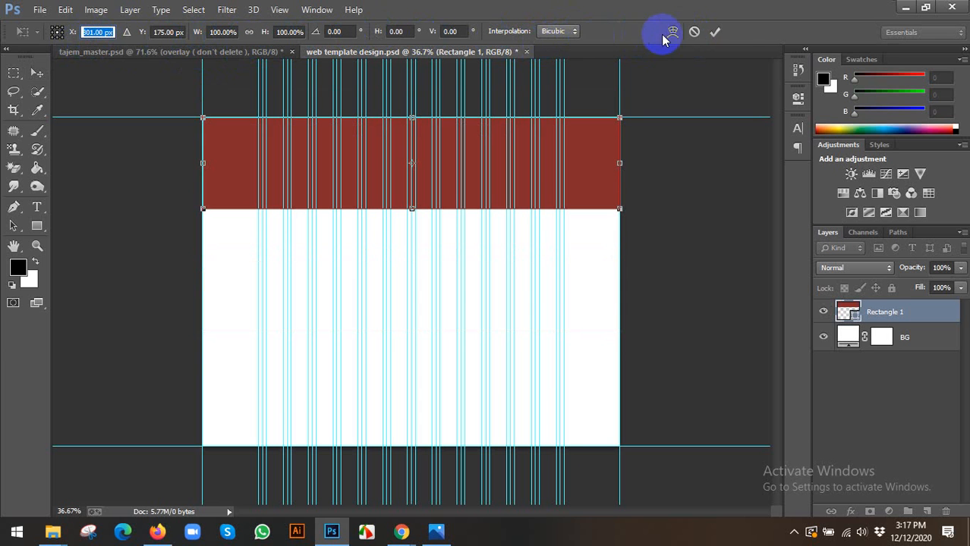
{"action": "left_click", "coordinate": [716, 32]}
Measure down from the canvas's upper edge past the red rectangle with a rectangular selection, and deselect it.
{"action": "scroll", "coordinate": [541, 158], "scroll_direction": "up", "scroll_amount": 1}
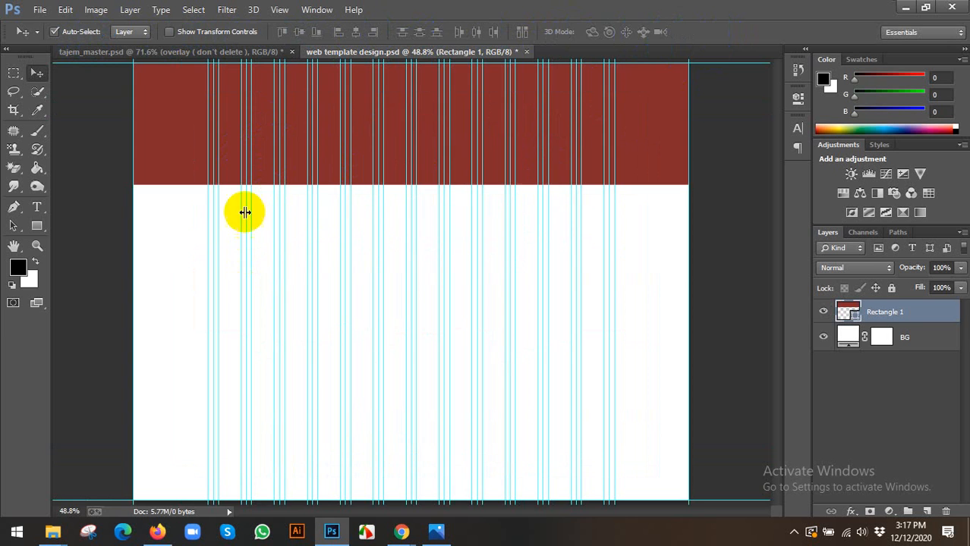
{"action": "scroll", "coordinate": [289, 163], "scroll_direction": "up", "scroll_amount": 2}
{"action": "left_click_drag", "start_coordinate": [290, 163], "coordinate": [287, 292]}
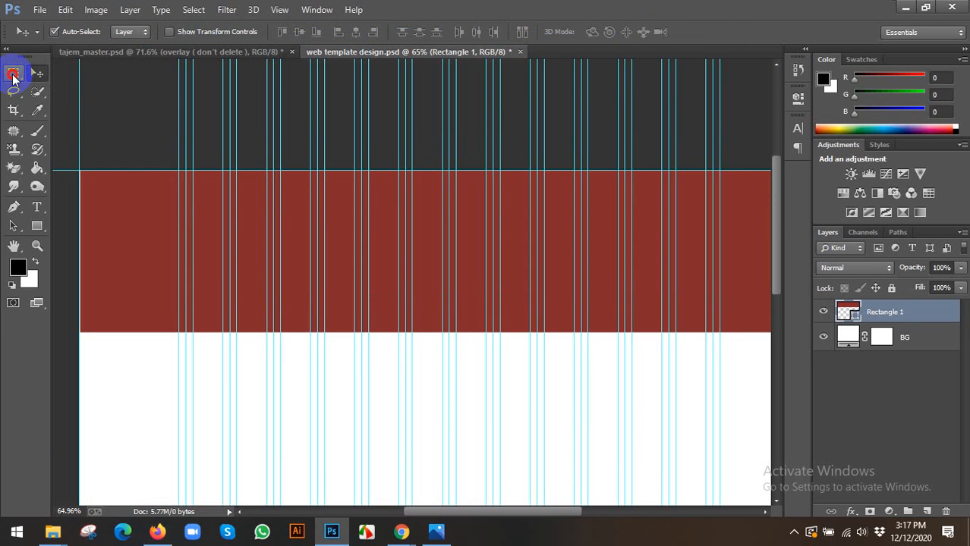
{"action": "left_click", "coordinate": [13, 74]}
{"action": "left_click_drag", "start_coordinate": [154, 172], "coordinate": [347, 429]}
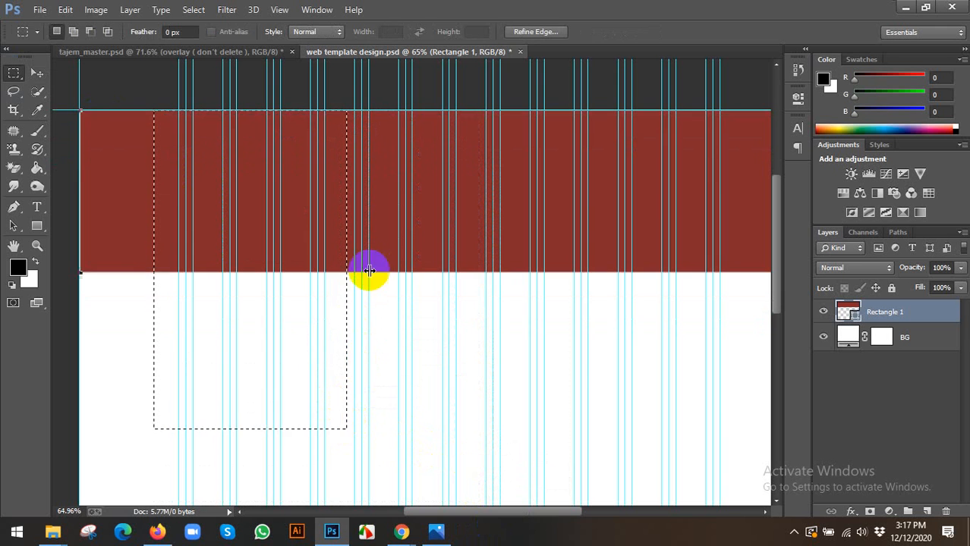
{"action": "key", "text": "ctrl+d"}
Measure a vertical distance down from the canvas's upper edge with the Ruler tool.
{"action": "right_click", "coordinate": [38, 94]}
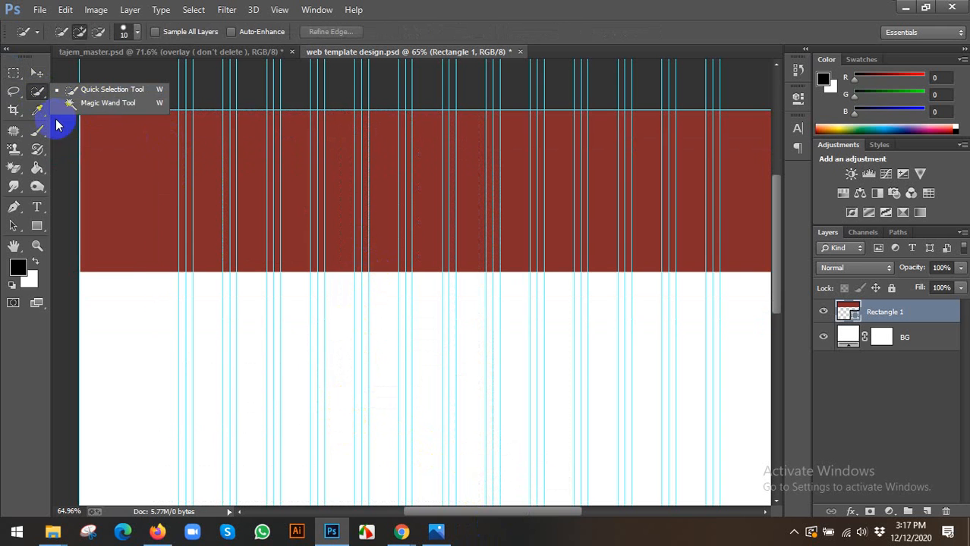
{"action": "right_click", "coordinate": [37, 111]}
{"action": "left_click", "coordinate": [105, 150]}
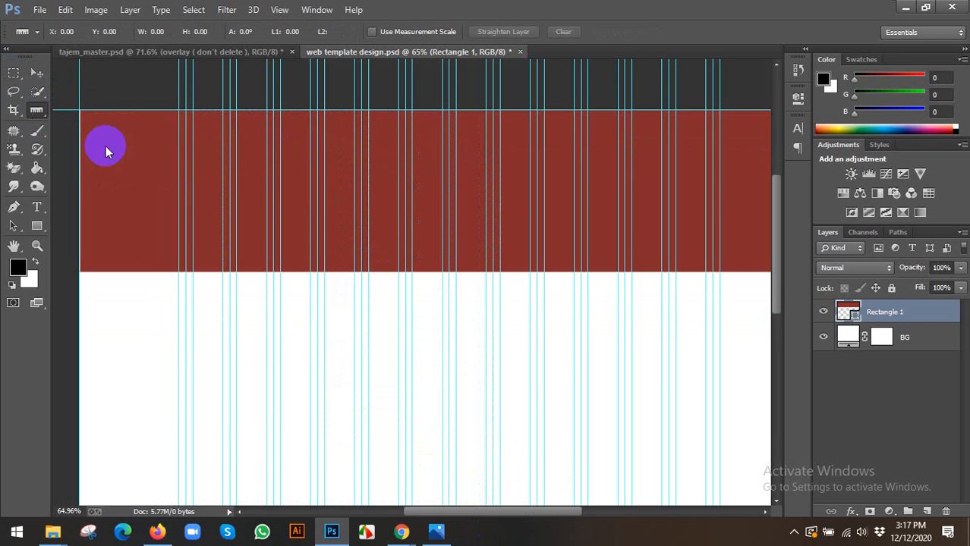
{"action": "left_click_drag", "start_coordinate": [149, 113], "coordinate": [150, 463]}
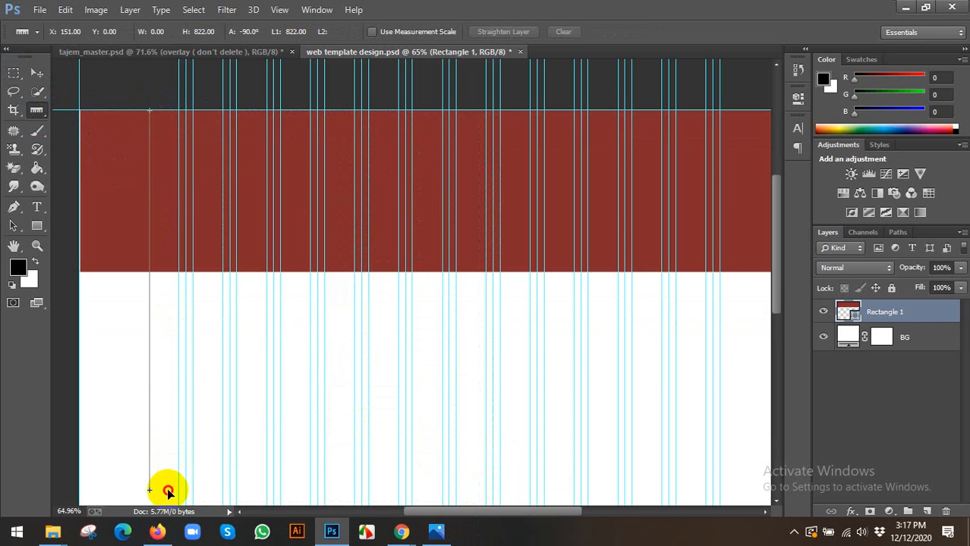
{"action": "left_click_drag", "start_coordinate": [167, 488], "coordinate": [167, 488]}
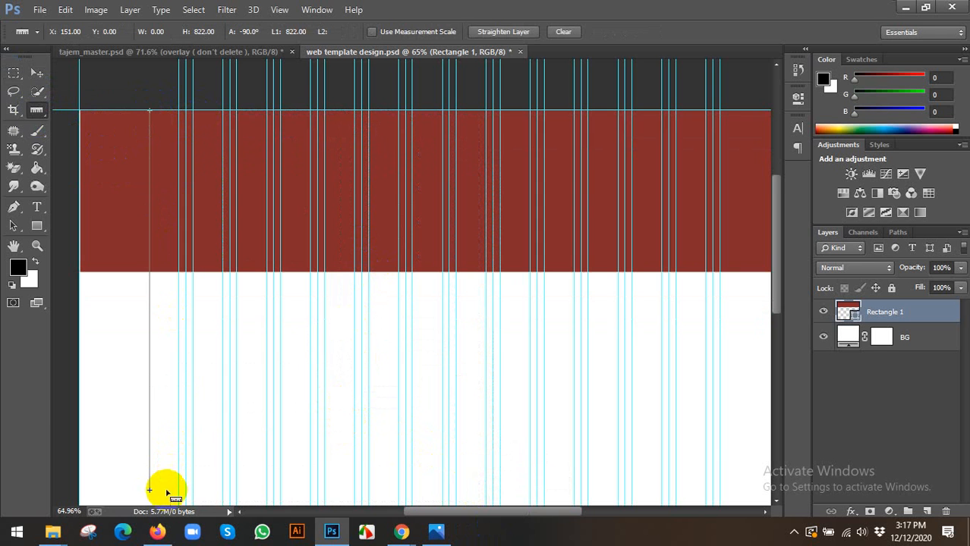
Show the document rulers and return to the Move tool.
{"action": "key", "text": "ctrl+r"}
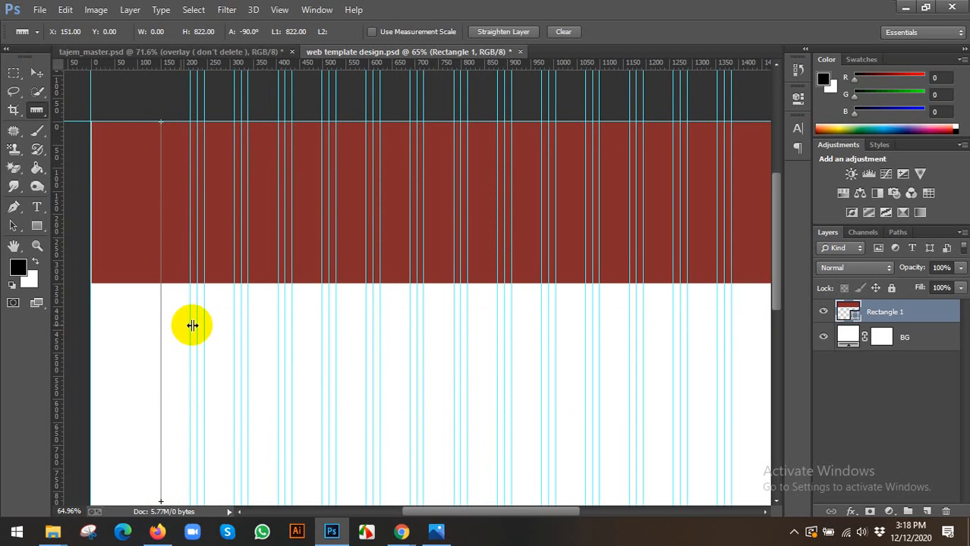
{"action": "left_click_drag", "start_coordinate": [144, 454], "coordinate": [177, 308]}
{"action": "left_click", "coordinate": [36, 70]}
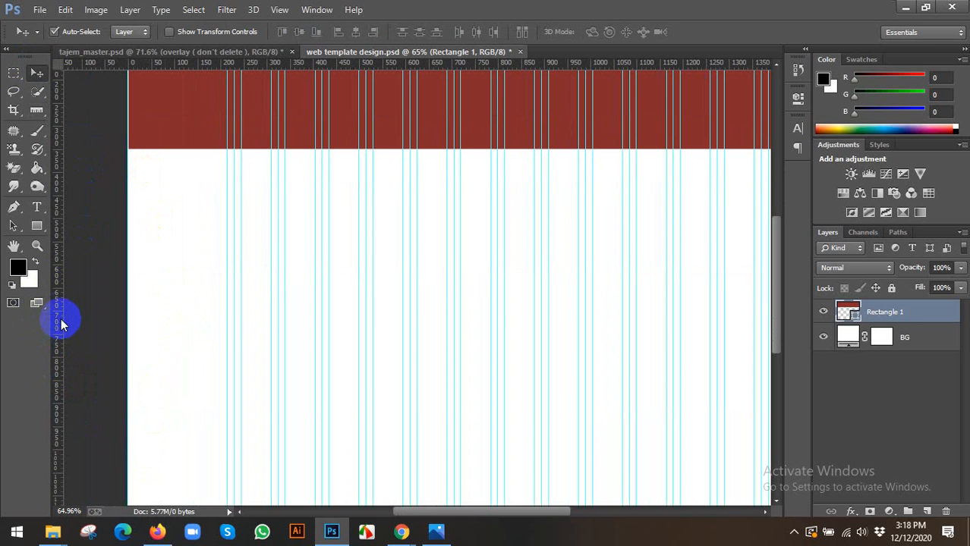
Create a new rectangle 1600 px wide and 670 px high with the Rectangle tool.
{"action": "scroll", "coordinate": [212, 335], "scroll_direction": "down", "scroll_amount": 3}
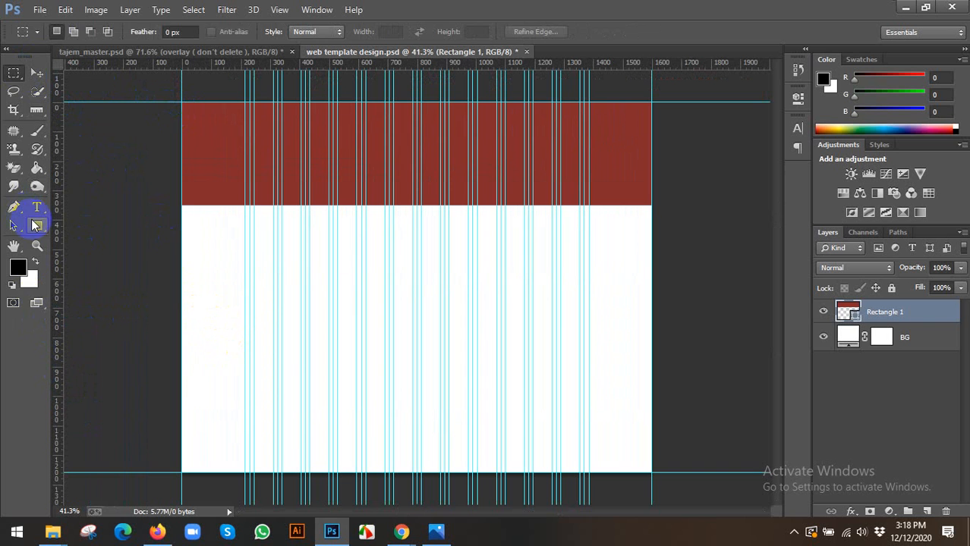
{"action": "left_click", "coordinate": [37, 225]}
{"action": "right_click", "coordinate": [38, 225]}
{"action": "left_click", "coordinate": [142, 221]}
{"action": "left_click", "coordinate": [317, 270]}
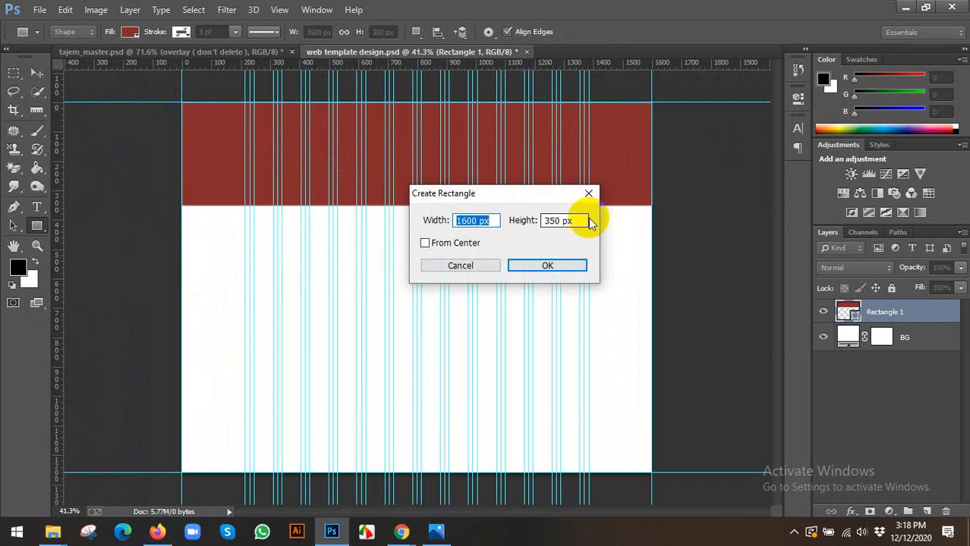
{"action": "double_click", "coordinate": [558, 220]}
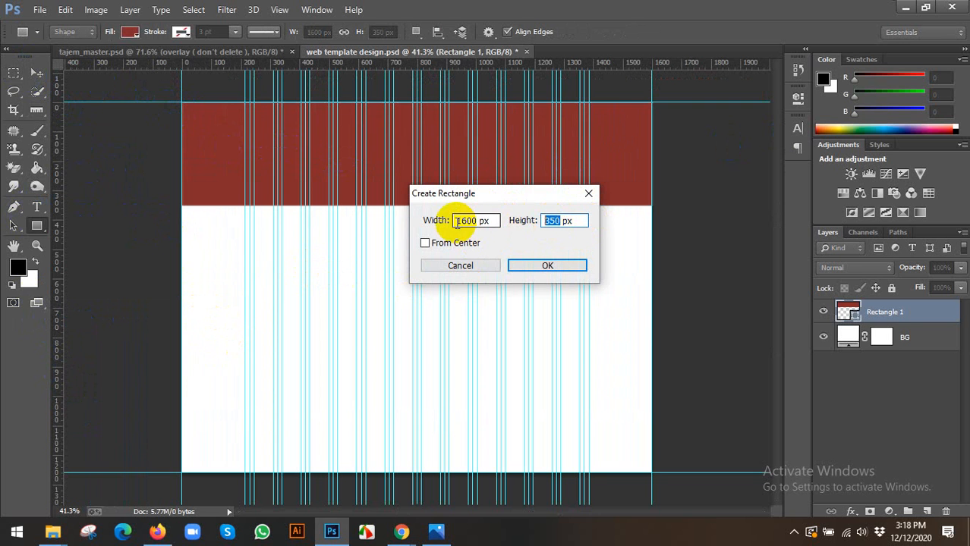
{"action": "type", "text": "670"}
{"action": "left_click", "coordinate": [530, 264]}
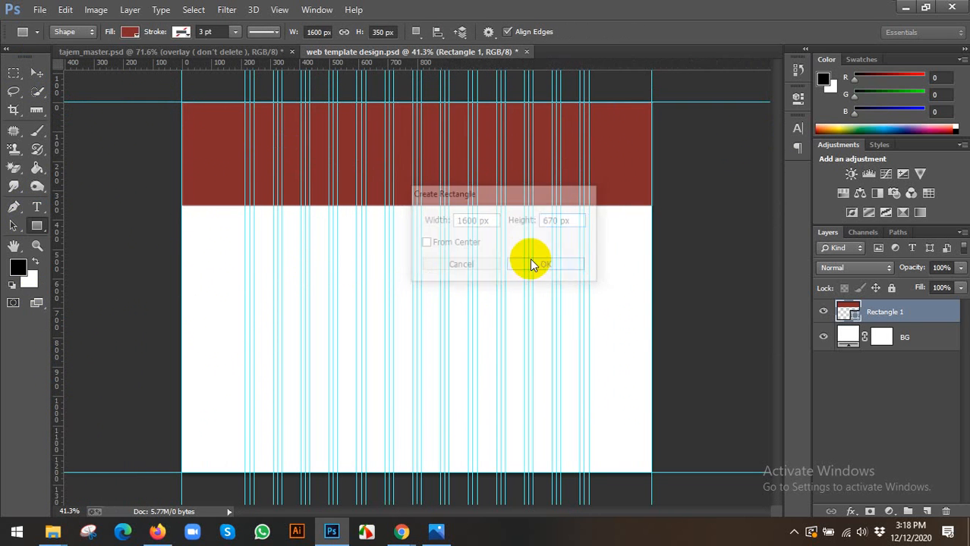
{"action": "key", "text": "v"}
Delete the old Rectangle 1 layer.
{"action": "left_click", "coordinate": [795, 99]}
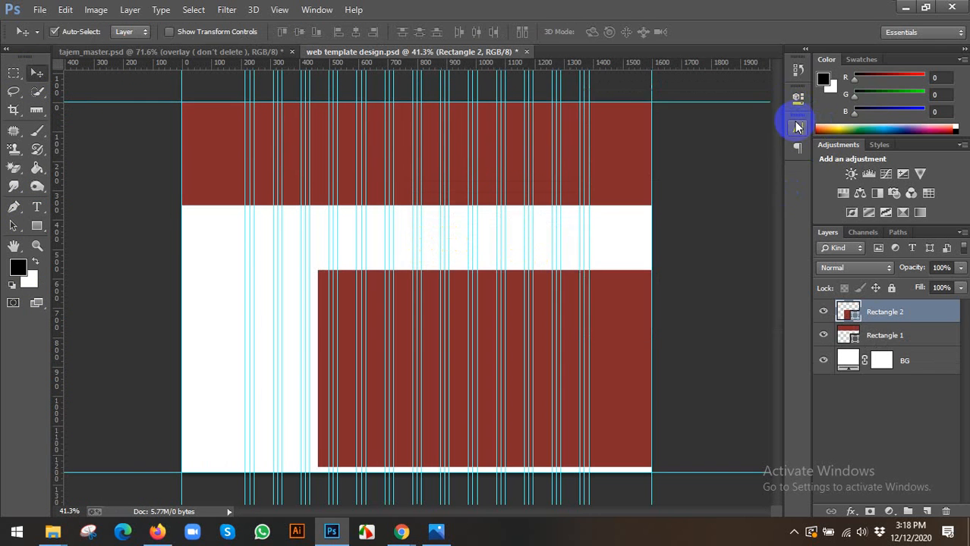
{"action": "left_click", "coordinate": [875, 334]}
{"action": "key", "text": "Delete"}
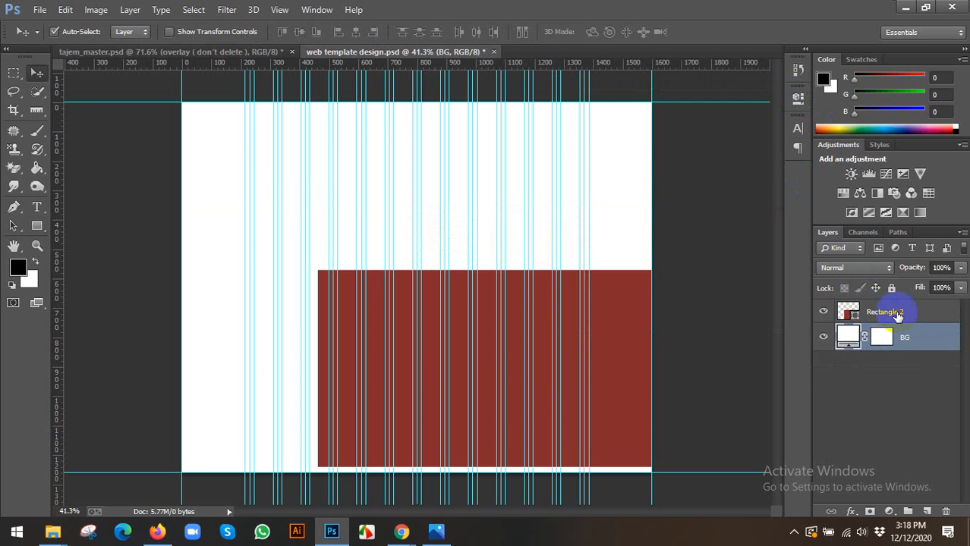
Align the Rectangle 2 layer to the top centre of the whole canvas and rename it header.
{"action": "key", "text": "ctrl+a"}
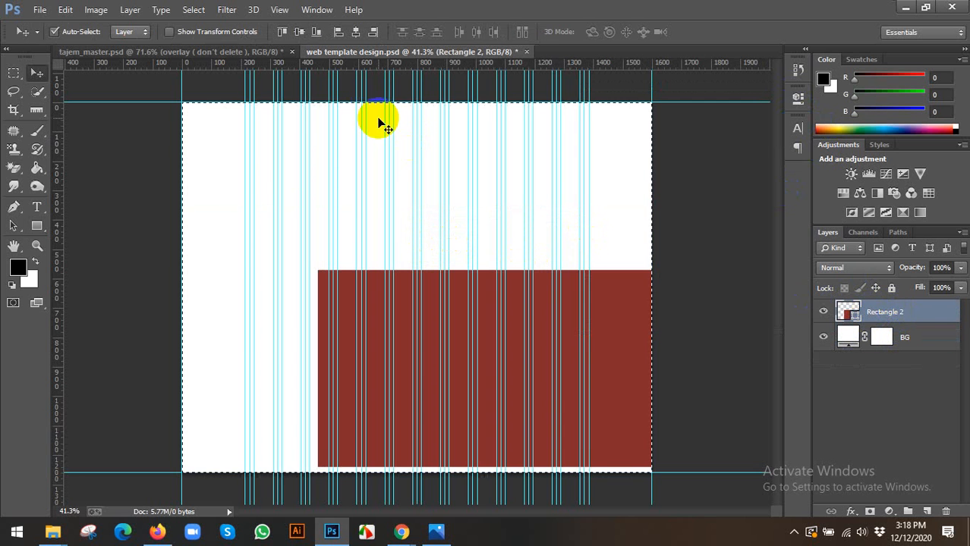
{"action": "left_click", "coordinate": [356, 32]}
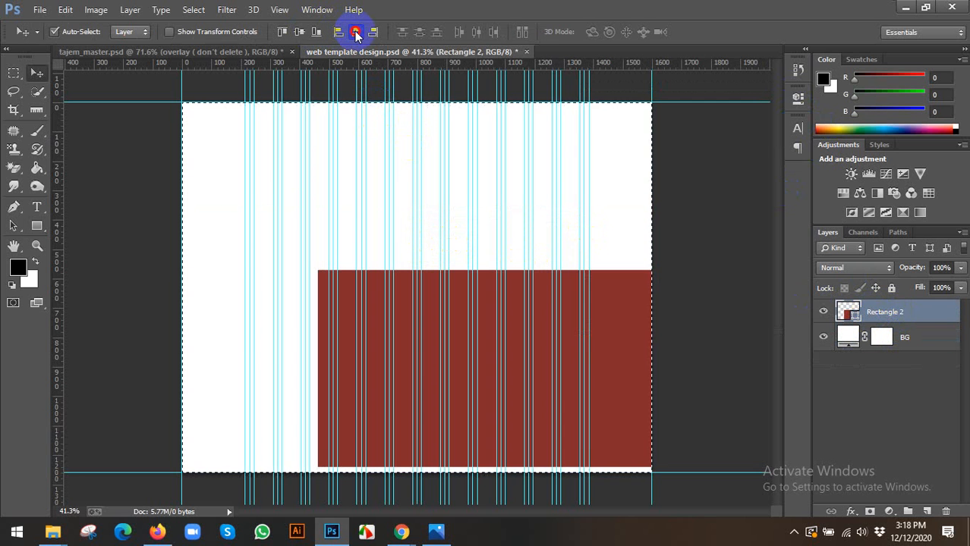
{"action": "left_click", "coordinate": [281, 32]}
{"action": "key", "text": "ctrl+d"}
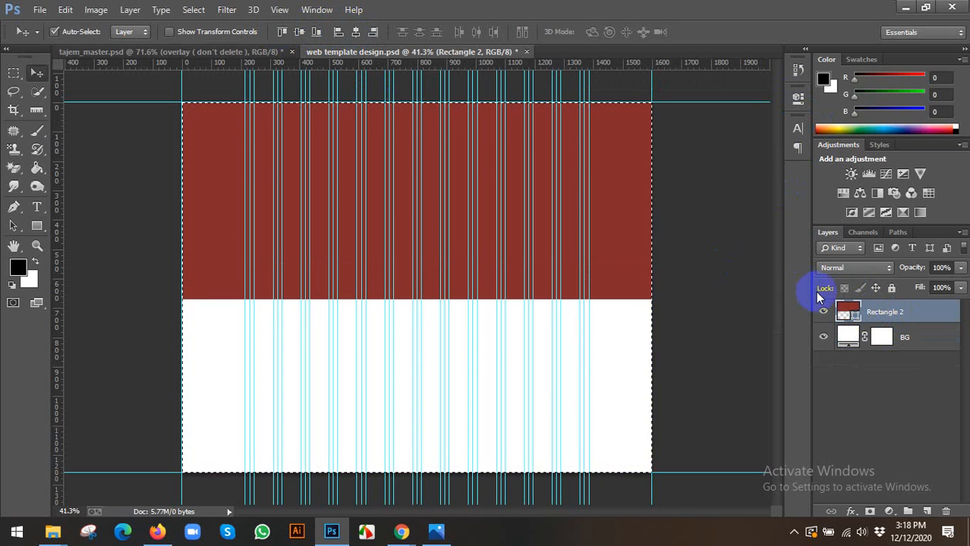
{"action": "left_click", "coordinate": [867, 311]}
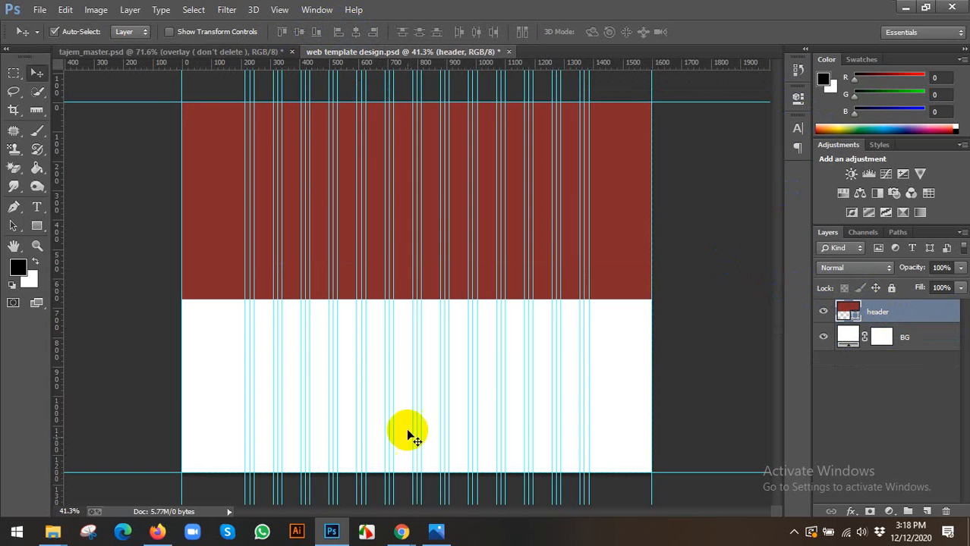
Look at the Zippy template image in Photos, switch back to Photoshop and examine the header layers of tajem_master.psd.
{"action": "left_click", "coordinate": [435, 532]}
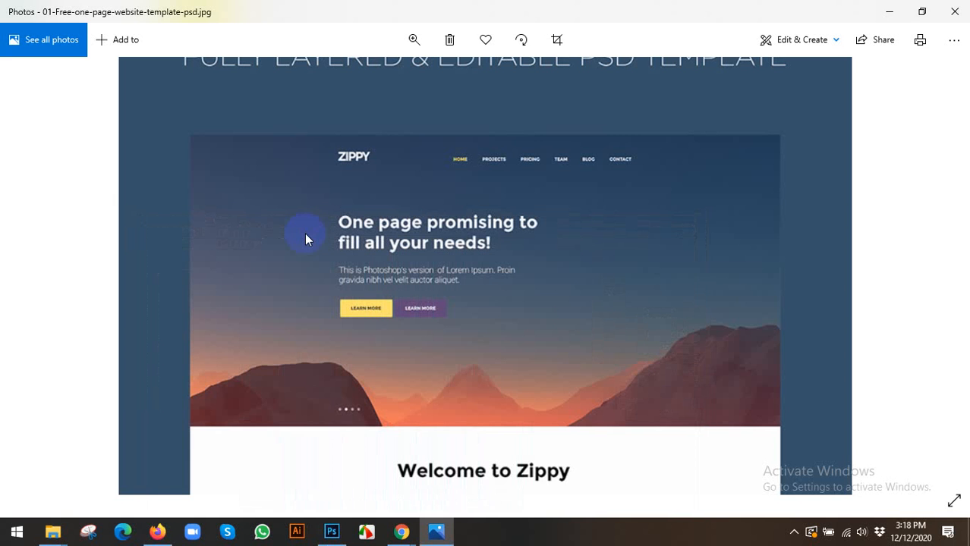
{"action": "left_click", "coordinate": [331, 531]}
{"action": "left_click", "coordinate": [137, 51]}
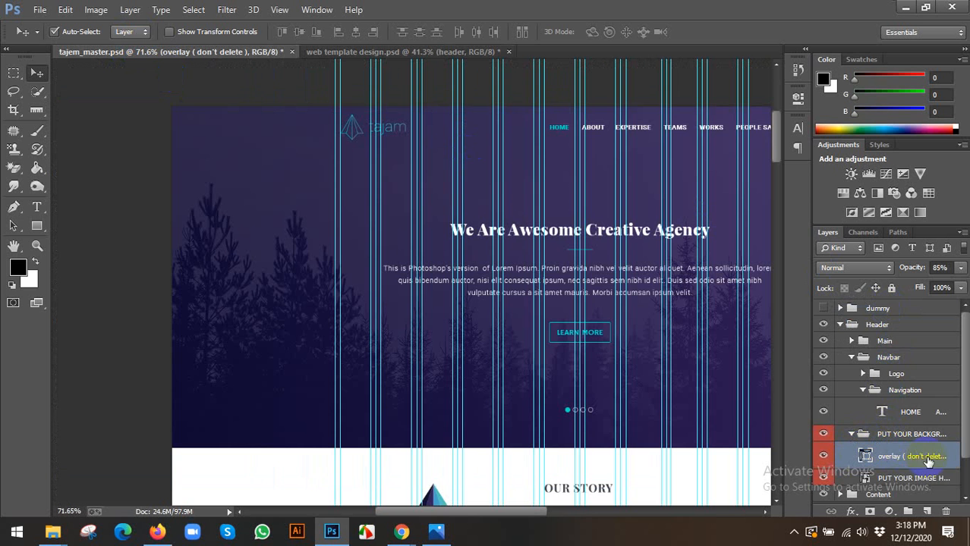
{"action": "scroll", "coordinate": [925, 440], "scroll_direction": "down", "scroll_amount": 2}
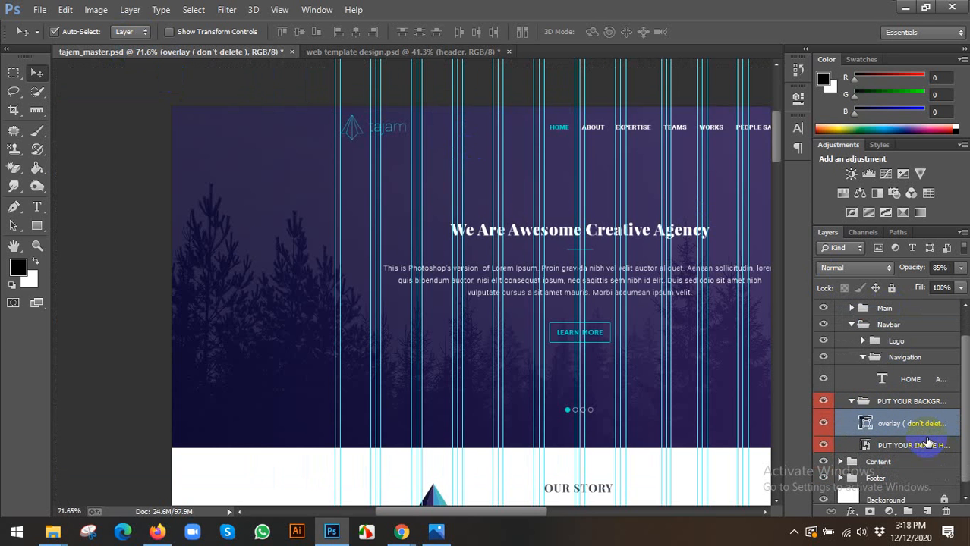
Collapse the PUT YOUR BACKGROUND HERE group in tajem_master.psd and look at the Zippy template's header in Photos.
{"action": "left_click", "coordinate": [851, 402]}
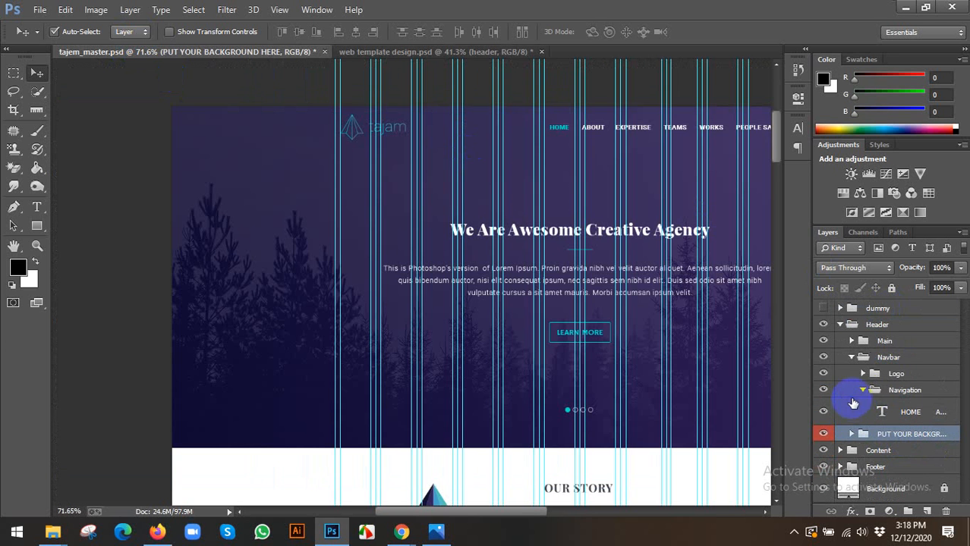
{"action": "scroll", "coordinate": [450, 317], "scroll_direction": "down", "scroll_amount": 2}
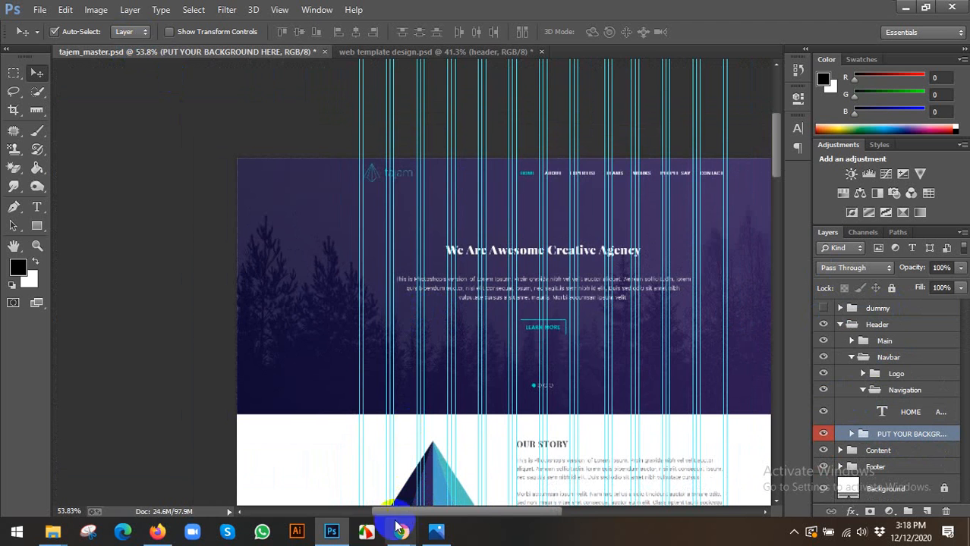
{"action": "left_click", "coordinate": [437, 532]}
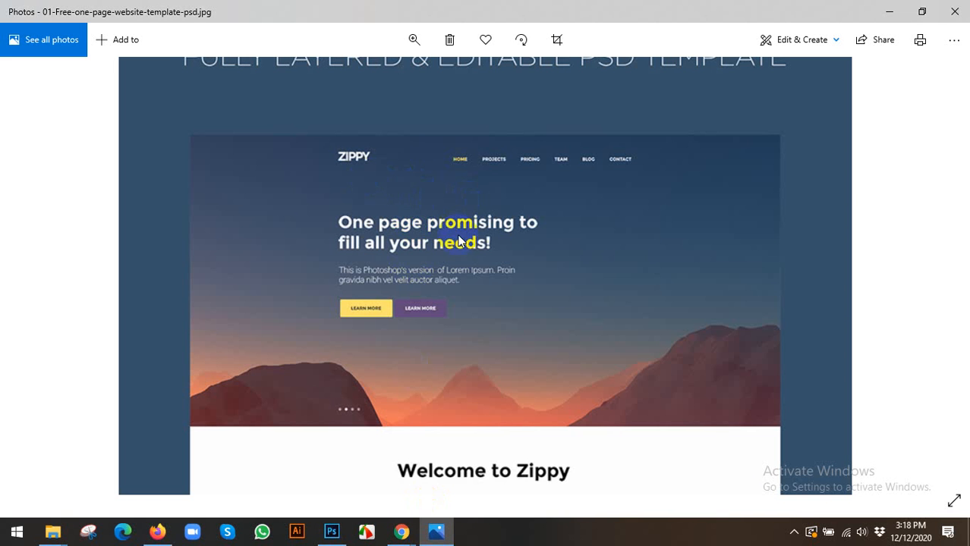
{"action": "left_click_drag", "start_coordinate": [551, 256], "coordinate": [451, 271]}
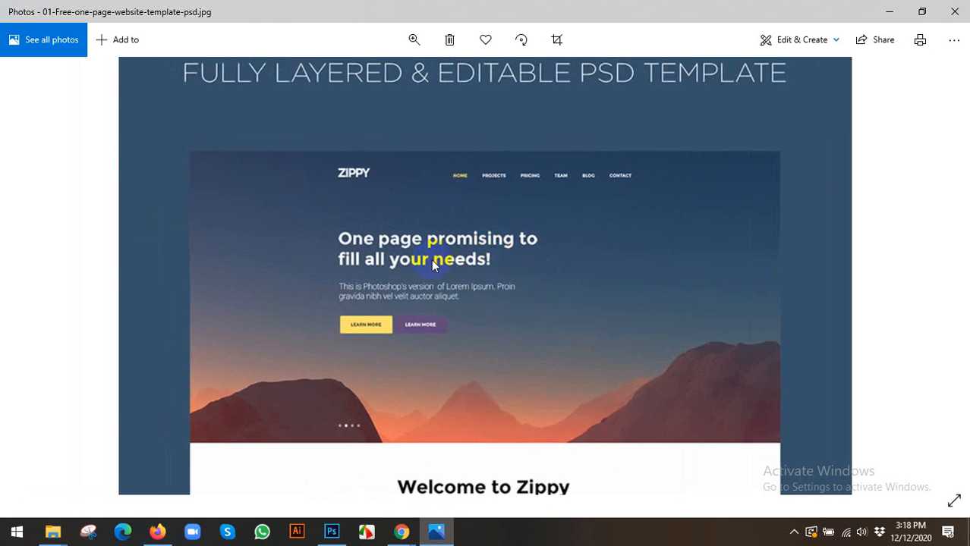
Find 01-Free-one-page-website-template-psd.jpg in File Explorer's Web Templete folder and open it in Photoshop.
{"action": "mouse_move", "coordinate": [50, 531]}
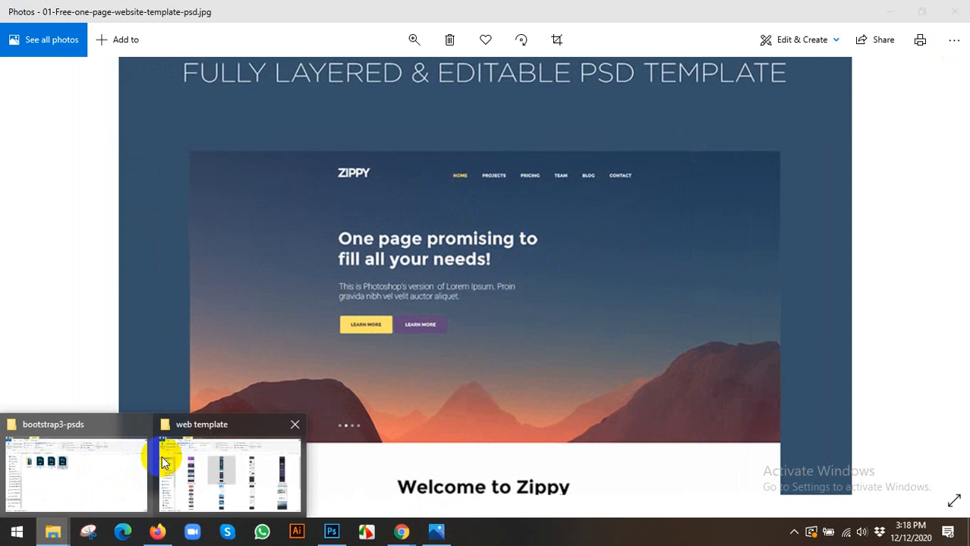
{"action": "left_click", "coordinate": [207, 455]}
{"action": "scroll", "coordinate": [551, 378], "scroll_direction": "down", "scroll_amount": 3}
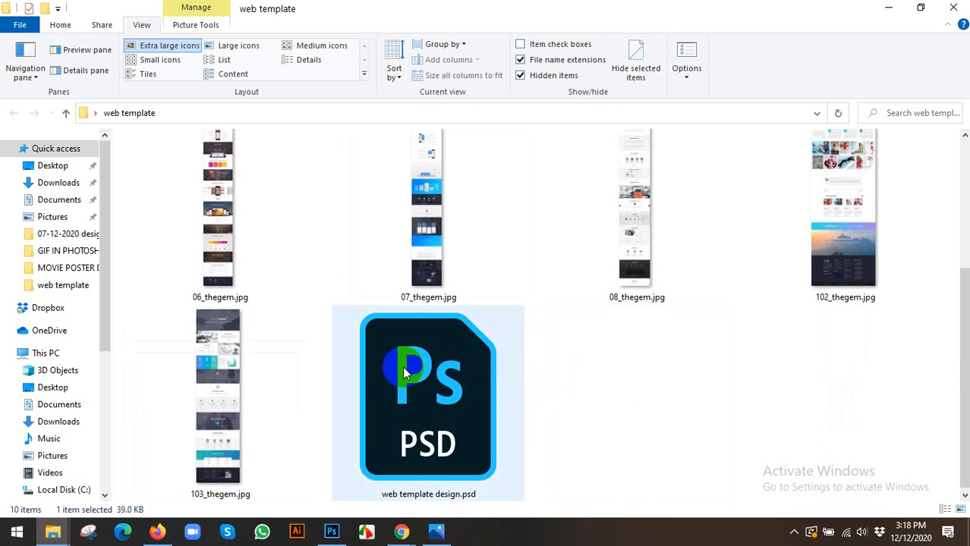
{"action": "mouse_move", "coordinate": [57, 535]}
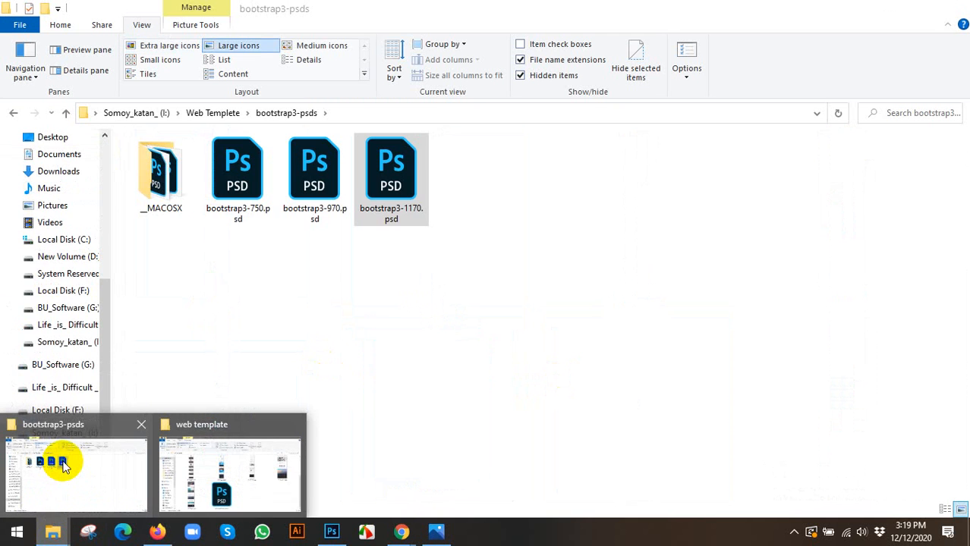
{"action": "left_click", "coordinate": [48, 450]}
{"action": "left_click", "coordinate": [13, 113]}
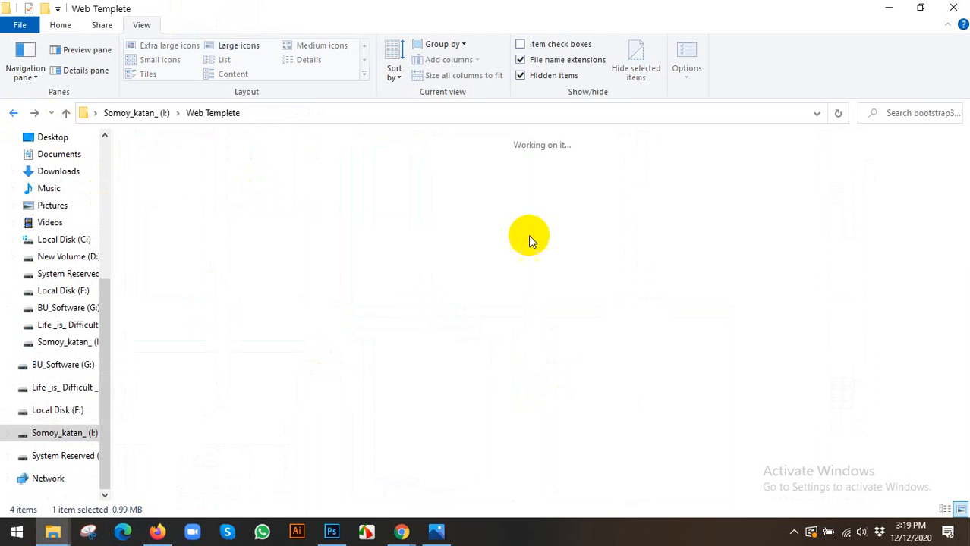
{"action": "left_click", "coordinate": [395, 166]}
{"action": "left_click_drag", "start_coordinate": [395, 166], "coordinate": [446, 6]}
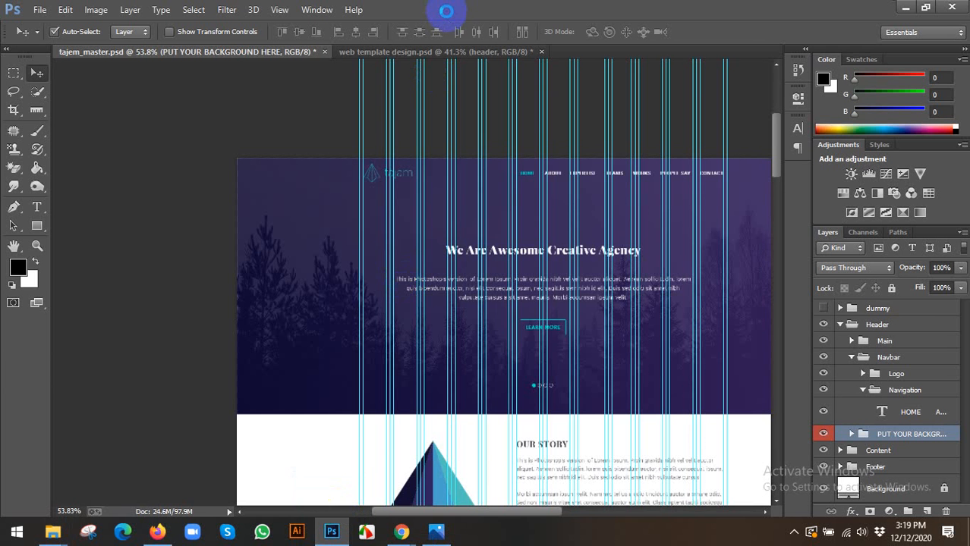
Examine the Zippy header up close, gauge the space above its logo with a rectangular marquee, and return to web template design.psd.
{"action": "scroll", "coordinate": [413, 112], "scroll_direction": "up", "scroll_amount": 13}
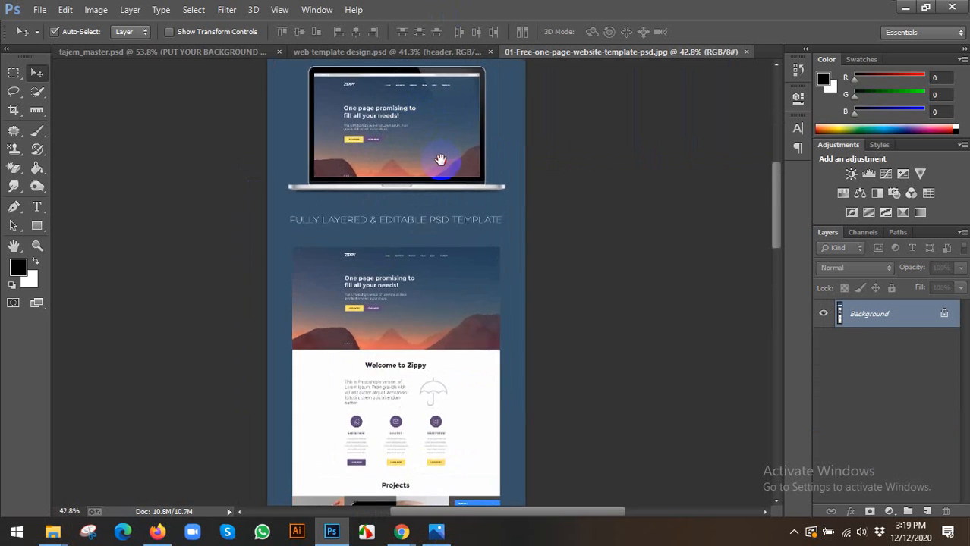
{"action": "left_click_drag", "start_coordinate": [441, 160], "coordinate": [409, 322]}
{"action": "scroll", "coordinate": [404, 410], "scroll_direction": "up", "scroll_amount": 15}
{"action": "left_click_drag", "start_coordinate": [414, 369], "coordinate": [435, 248]}
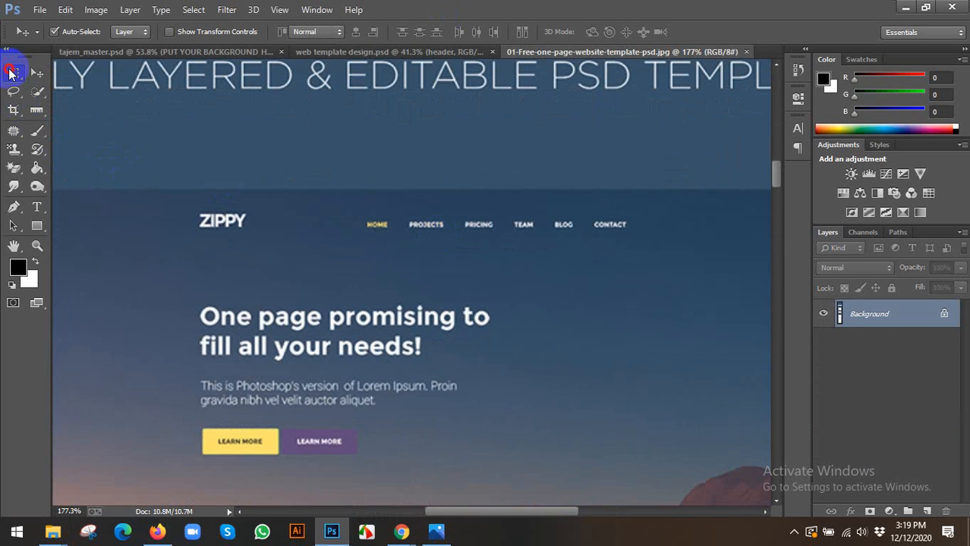
{"action": "left_click", "coordinate": [14, 73]}
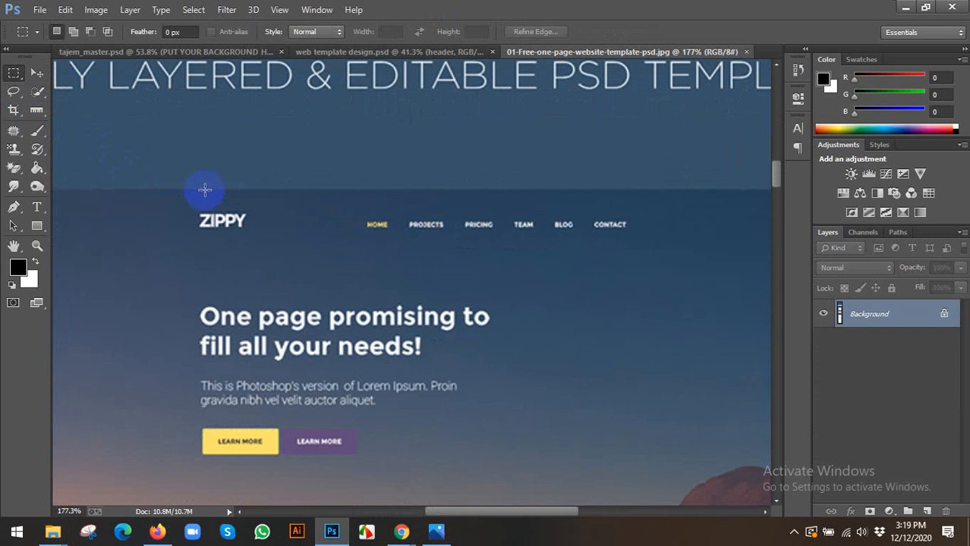
{"action": "left_click_drag", "start_coordinate": [204, 190], "coordinate": [266, 213]}
{"action": "key", "text": "v"}
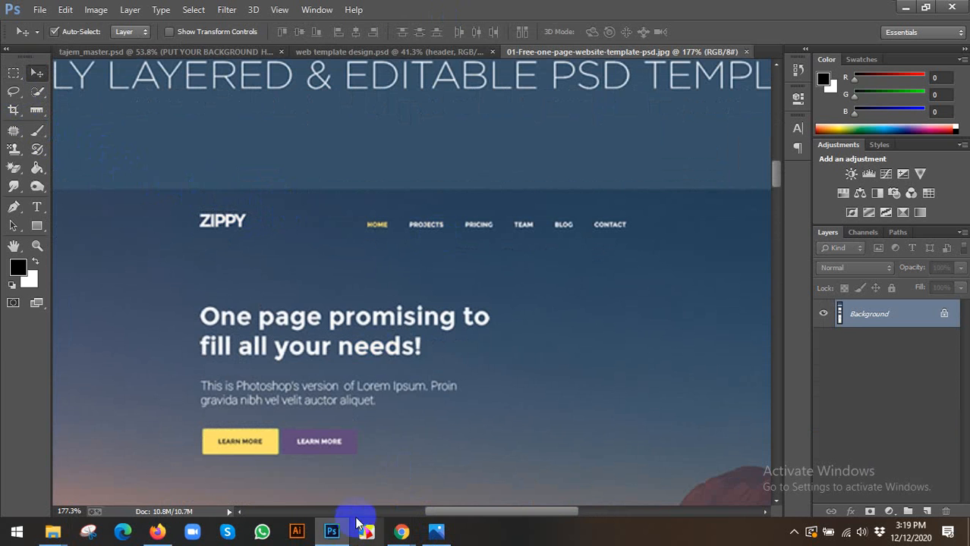
{"action": "left_click", "coordinate": [423, 52]}
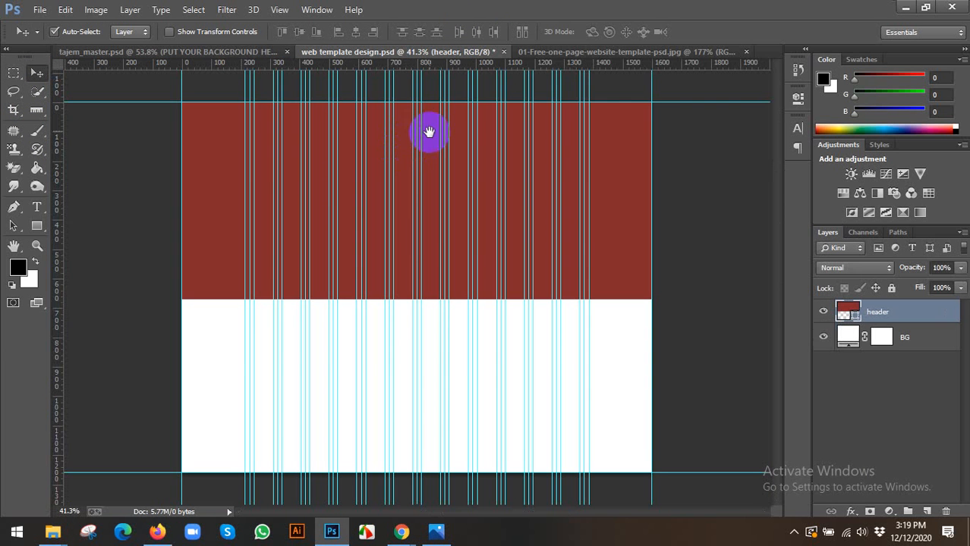
{"action": "left_click", "coordinate": [436, 531]}
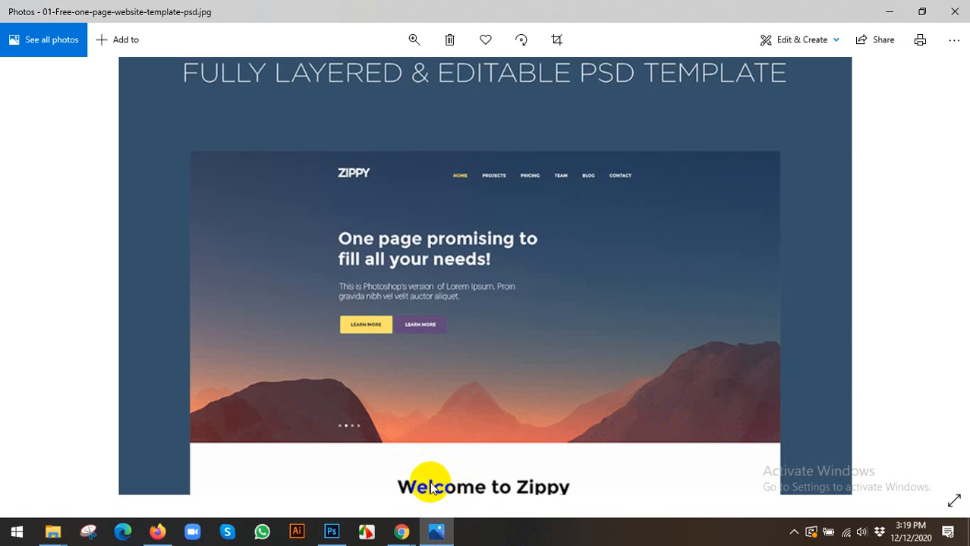
Switch to Chrome and run a Google Images search for mount.
{"action": "left_click", "coordinate": [402, 531]}
{"action": "left_click", "coordinate": [317, 479]}
{"action": "left_click", "coordinate": [92, 12]}
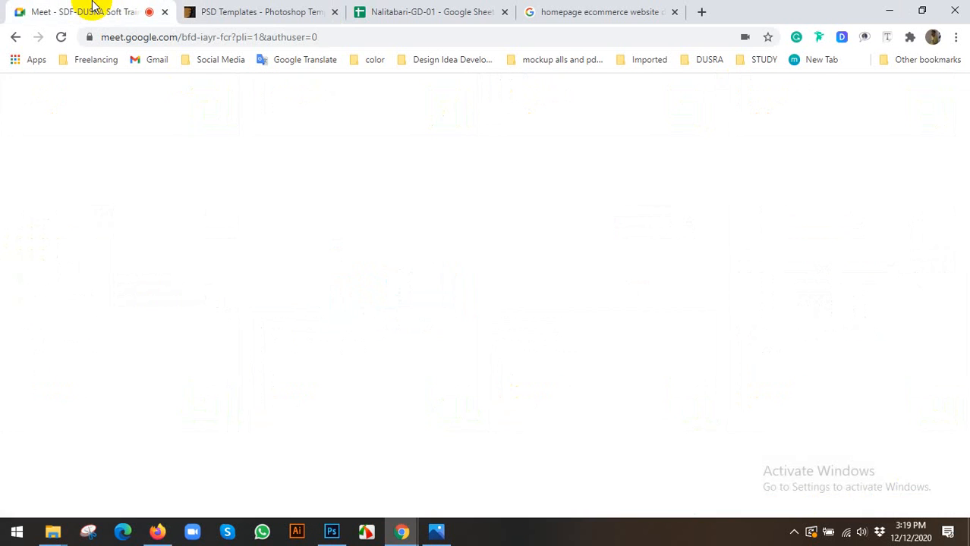
{"action": "left_click", "coordinate": [576, 12]}
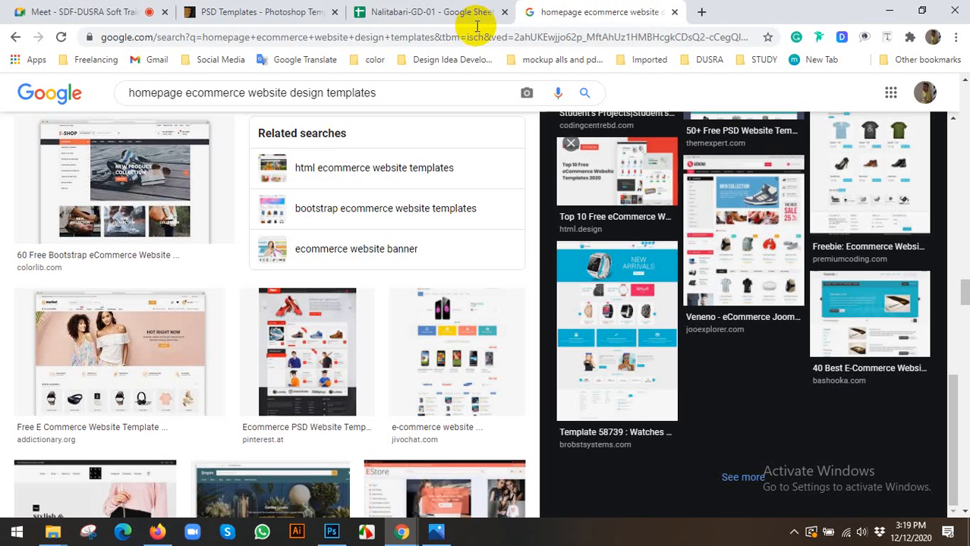
{"action": "left_click", "coordinate": [339, 38]}
{"action": "type", "text": "mou"}
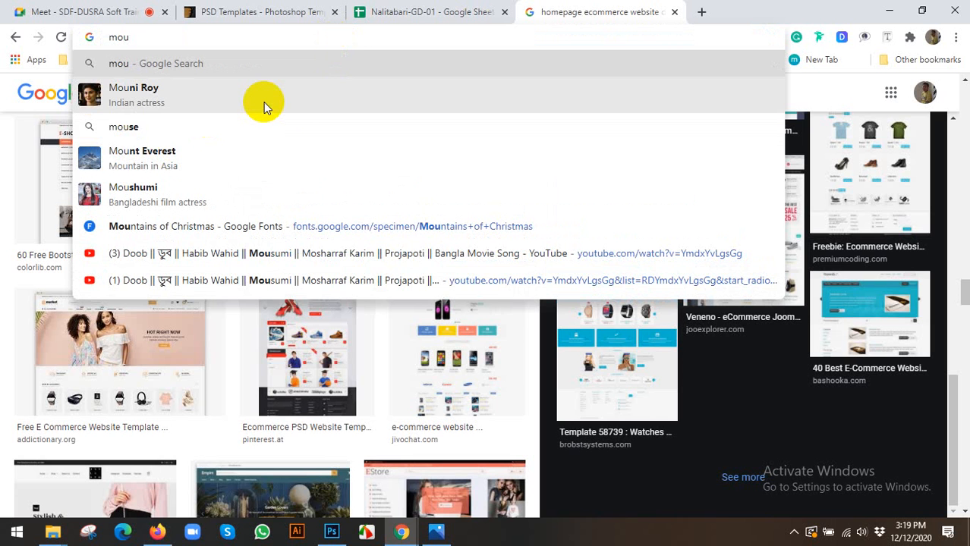
{"action": "type", "text": "nt"}
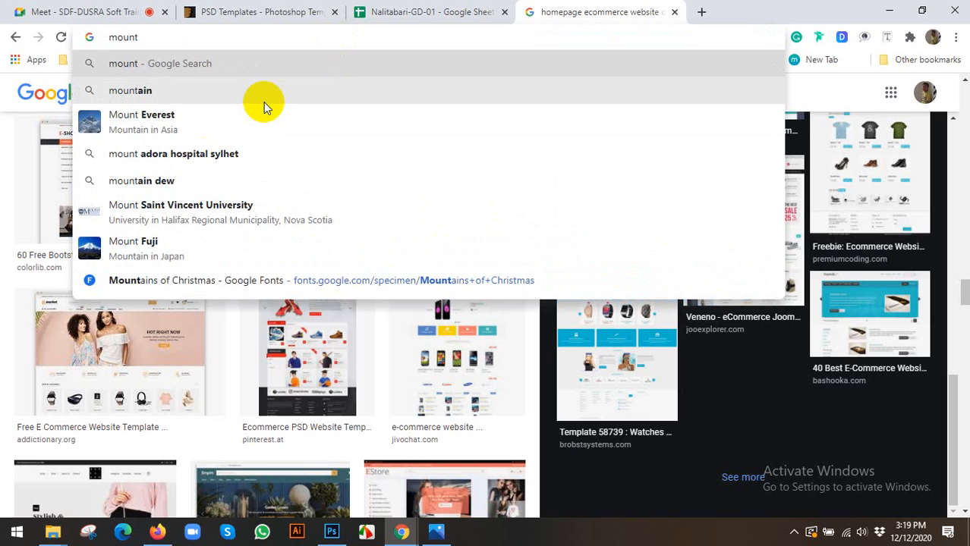
{"action": "key", "text": "Return"}
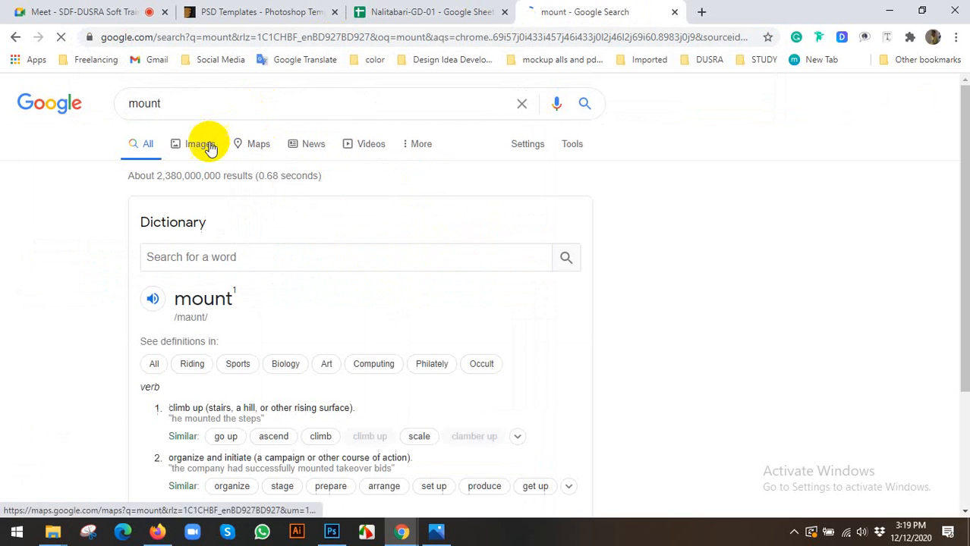
{"action": "left_click", "coordinate": [199, 146]}
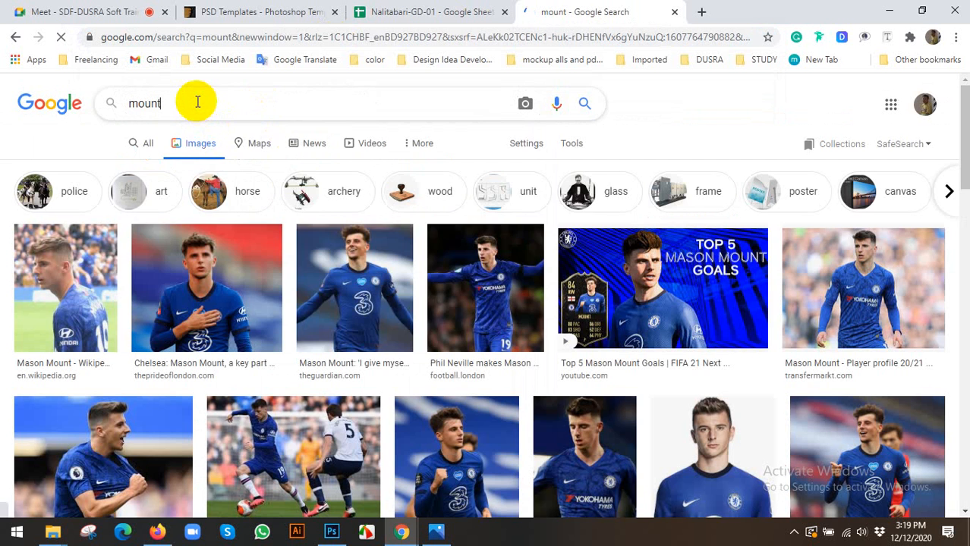
Refine the image search to mountain using the suggested spelling.
{"action": "type", "text": "n"}
{"action": "key", "text": "Return"}
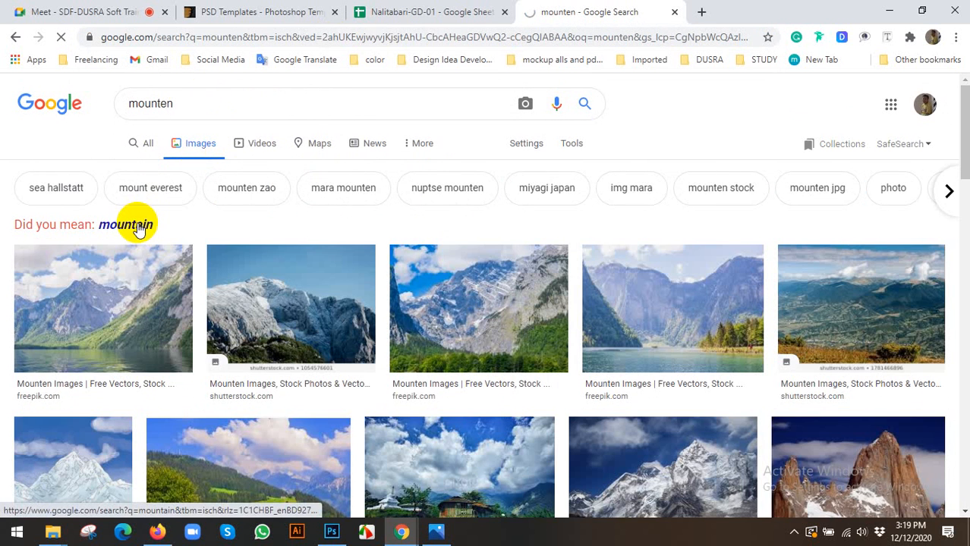
{"action": "left_click", "coordinate": [136, 226]}
{"action": "scroll", "coordinate": [380, 311], "scroll_direction": "down", "scroll_amount": 1}
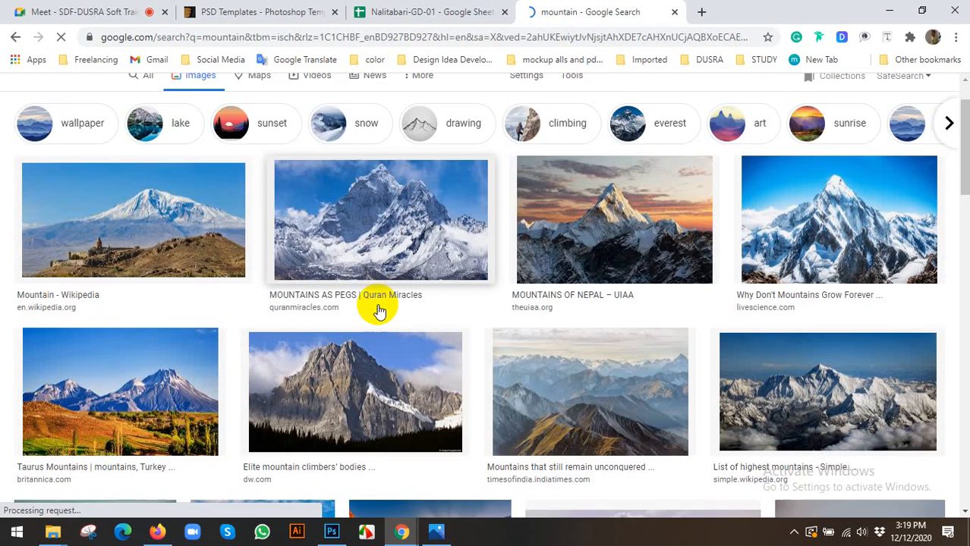
Open the medium.com photo of a sunlit mountain under a grey sky from the results and copy the image.
{"action": "scroll", "coordinate": [380, 307], "scroll_direction": "down", "scroll_amount": 5}
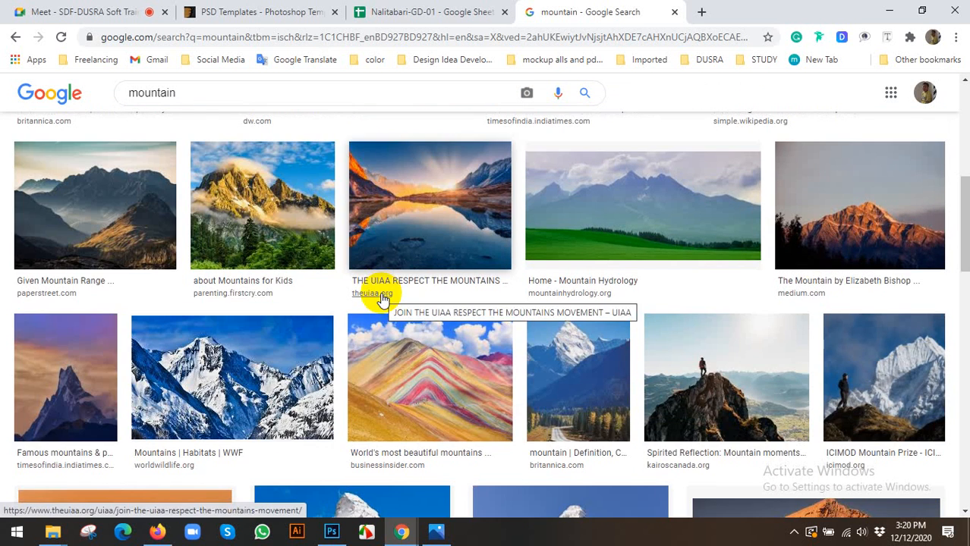
{"action": "left_click", "coordinate": [885, 219]}
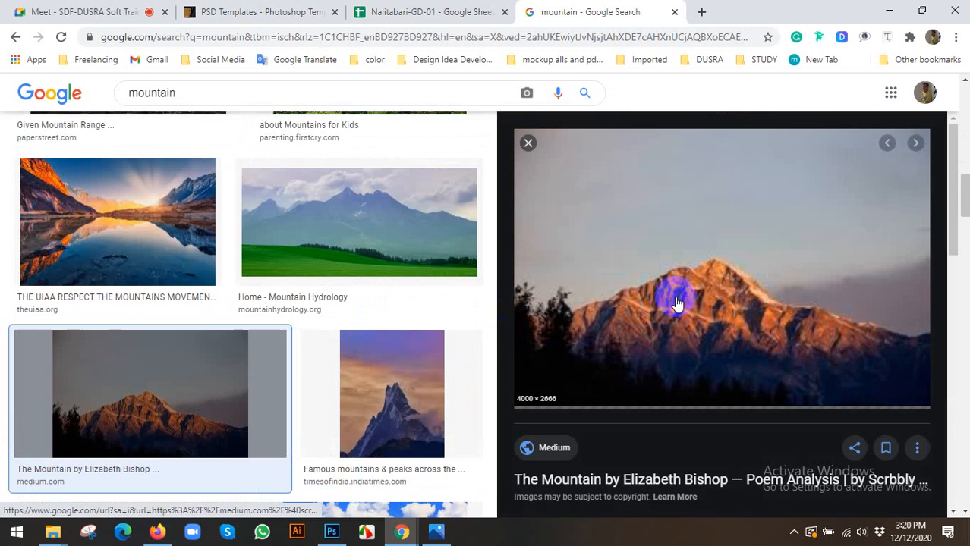
{"action": "scroll", "coordinate": [307, 282], "scroll_direction": "down", "scroll_amount": 3}
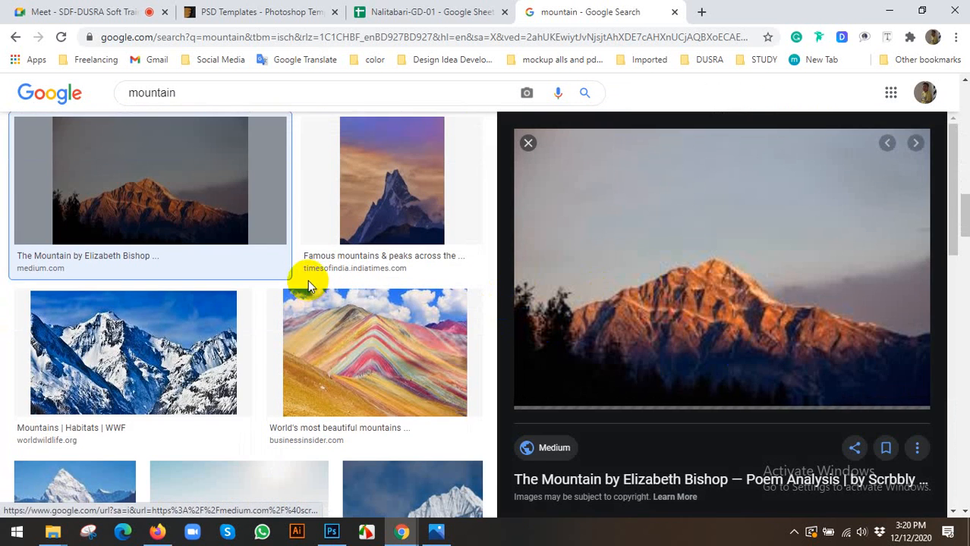
{"action": "right_click", "coordinate": [662, 276]}
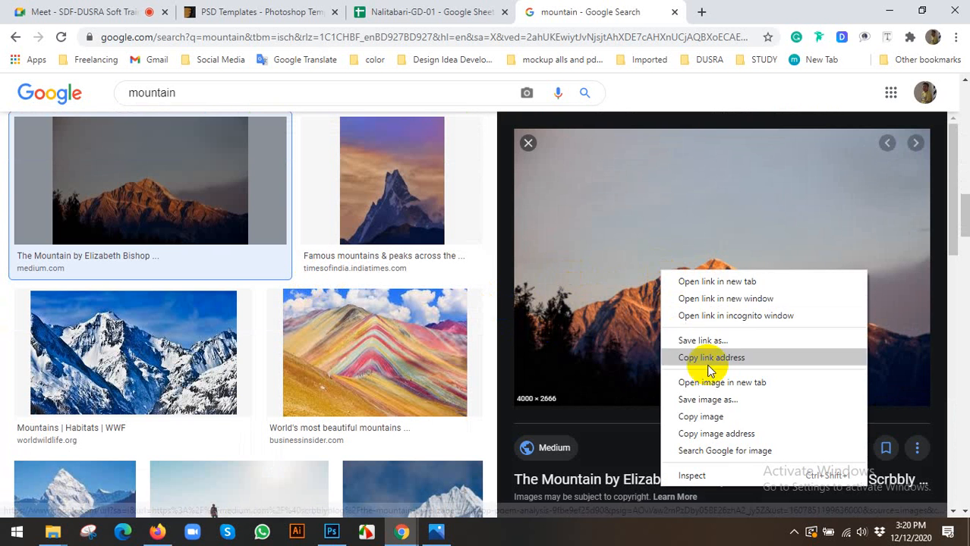
{"action": "left_click", "coordinate": [706, 415]}
Switch to Photoshop and paste the copied mountain photo into web template design.psd above the header layer.
{"action": "left_click", "coordinate": [332, 531]}
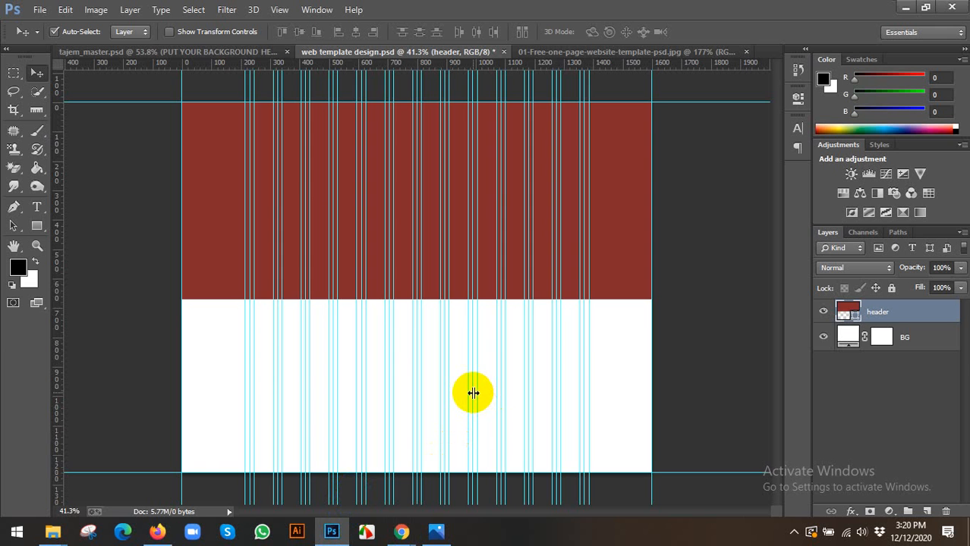
{"action": "key", "text": "ctrl+v"}
{"action": "key", "text": "ctrl+minus"}
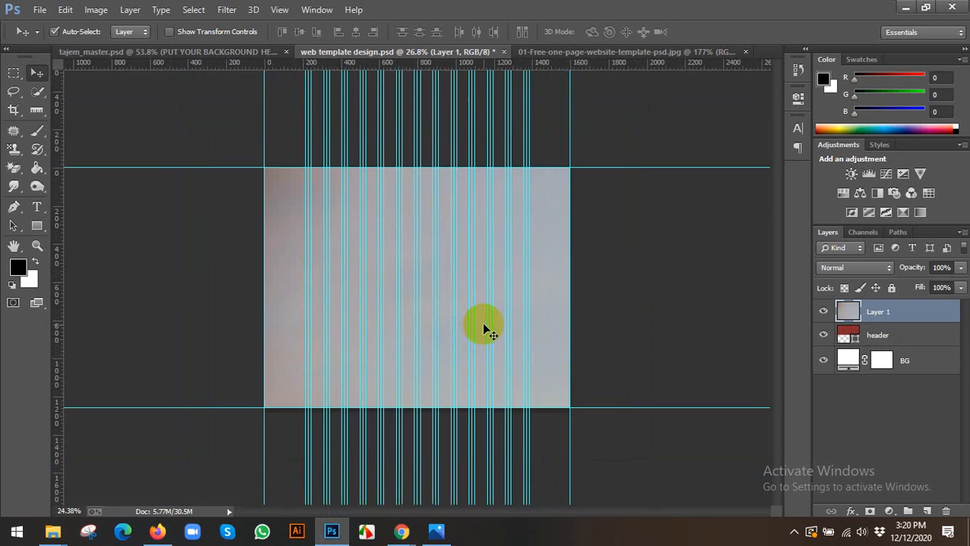
{"action": "key", "text": "ctrl+minus"}
{"action": "key", "text": "ctrl+minus"}
Show the transform controls, turn off auto-select and scale the mountain photo to about 40.45% to fit the canvas width.
{"action": "left_click", "coordinate": [213, 31]}
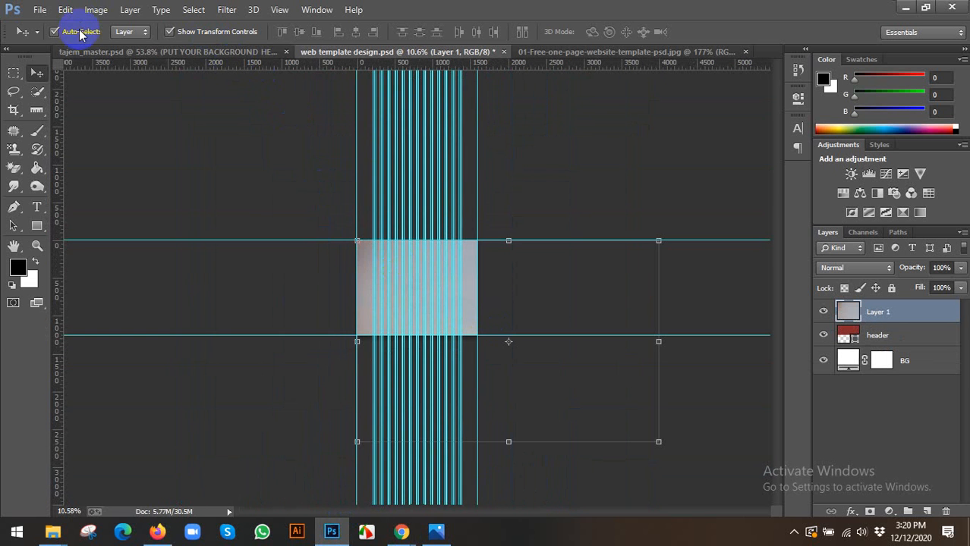
{"action": "left_click", "coordinate": [657, 442]}
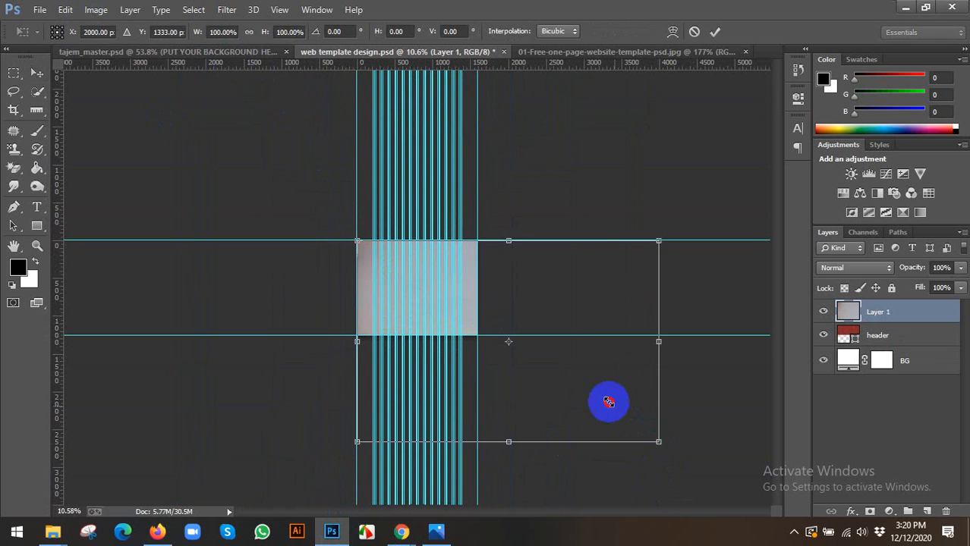
{"action": "left_click_drag", "start_coordinate": [608, 402], "coordinate": [479, 321]}
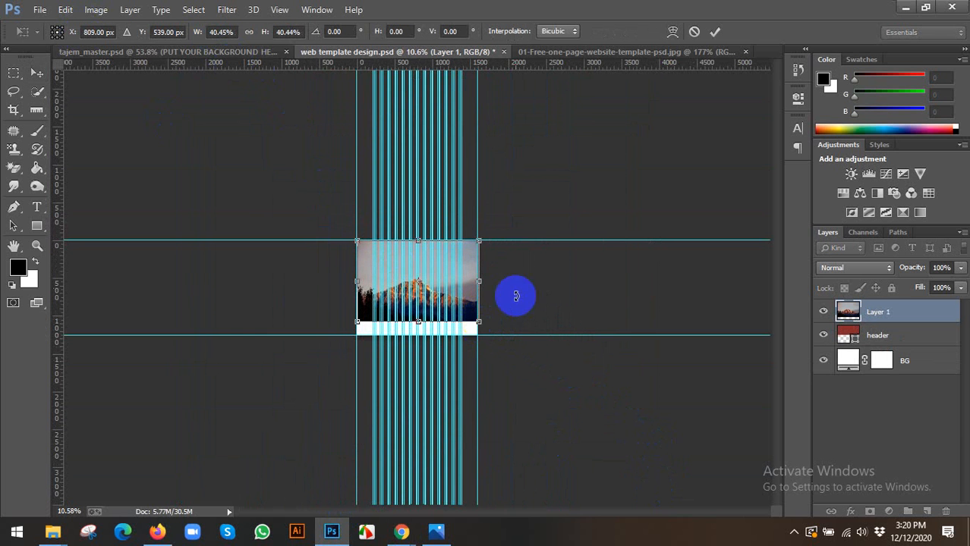
{"action": "left_click", "coordinate": [714, 37]}
Check the Zippy image in Photos, switch back to Photoshop and hide the transform controls.
{"action": "left_click", "coordinate": [436, 531]}
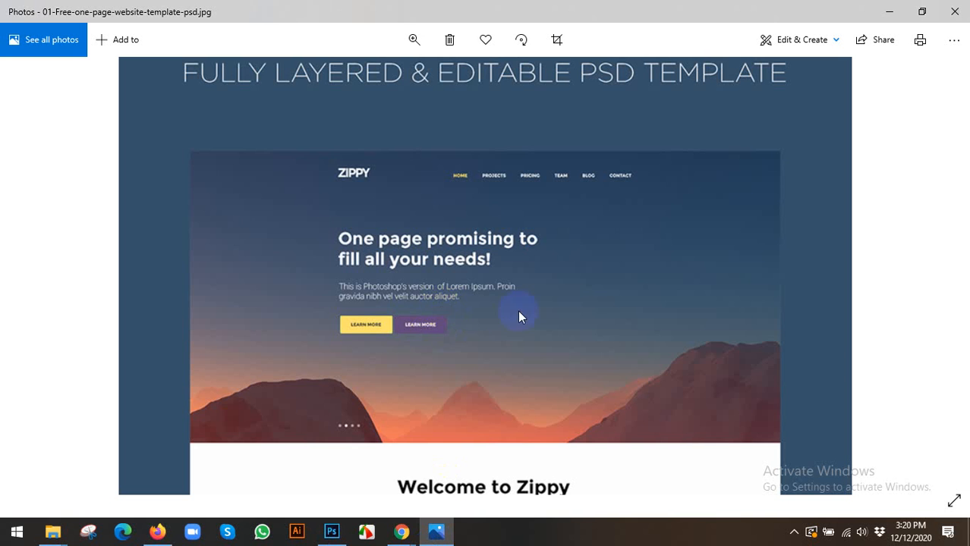
{"action": "left_click", "coordinate": [332, 531]}
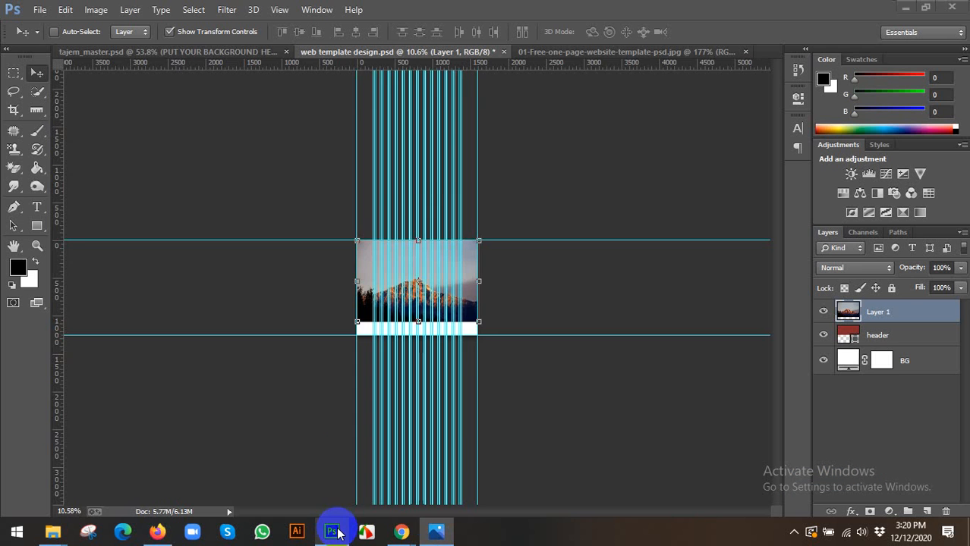
{"action": "left_click", "coordinate": [217, 31]}
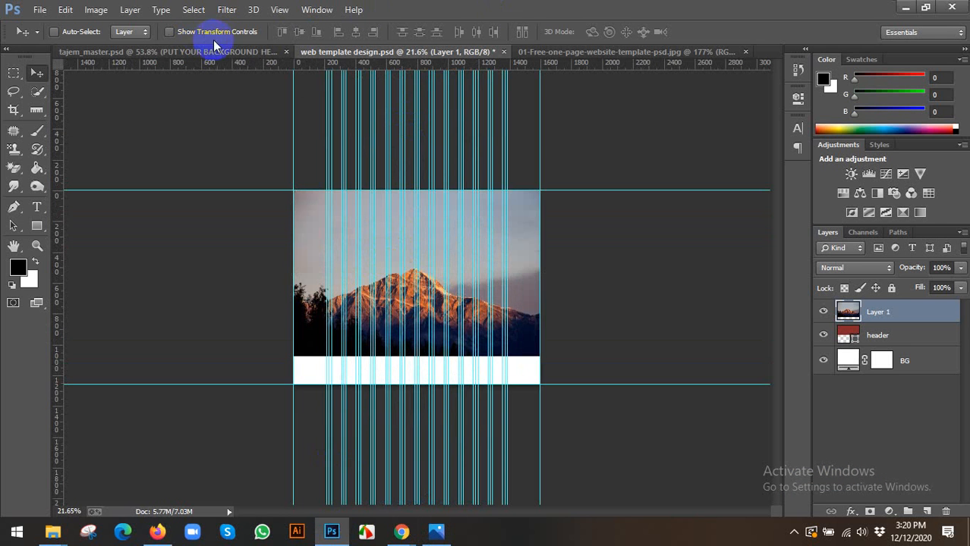
Lower the mountain photo layer's opacity to 29% and move the photo up so the mountain lies over the red header area.
{"action": "scroll", "coordinate": [490, 254], "scroll_direction": "up", "scroll_amount": 5}
{"action": "scroll", "coordinate": [633, 258], "scroll_direction": "down", "scroll_amount": 2}
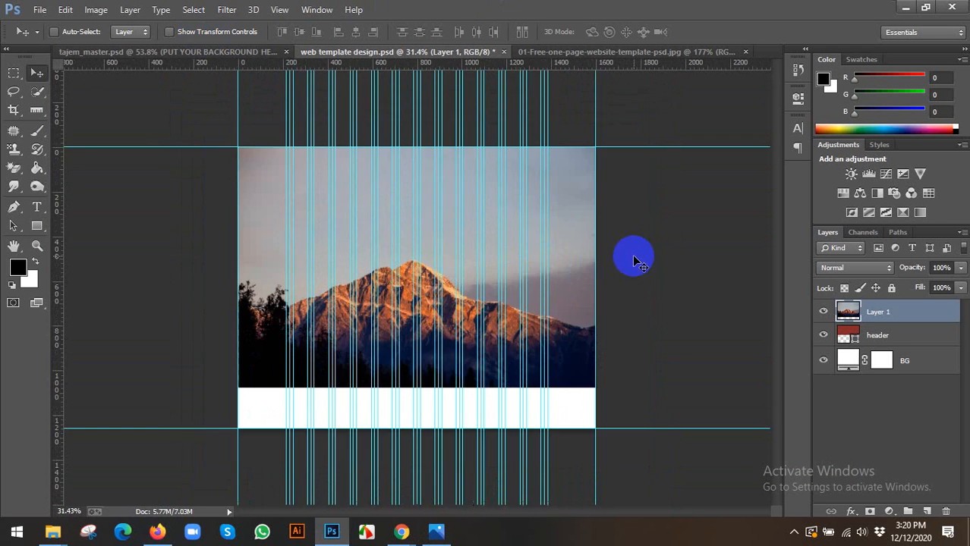
{"action": "left_click", "coordinate": [960, 267]}
{"action": "left_click_drag", "start_coordinate": [960, 285], "coordinate": [911, 287]}
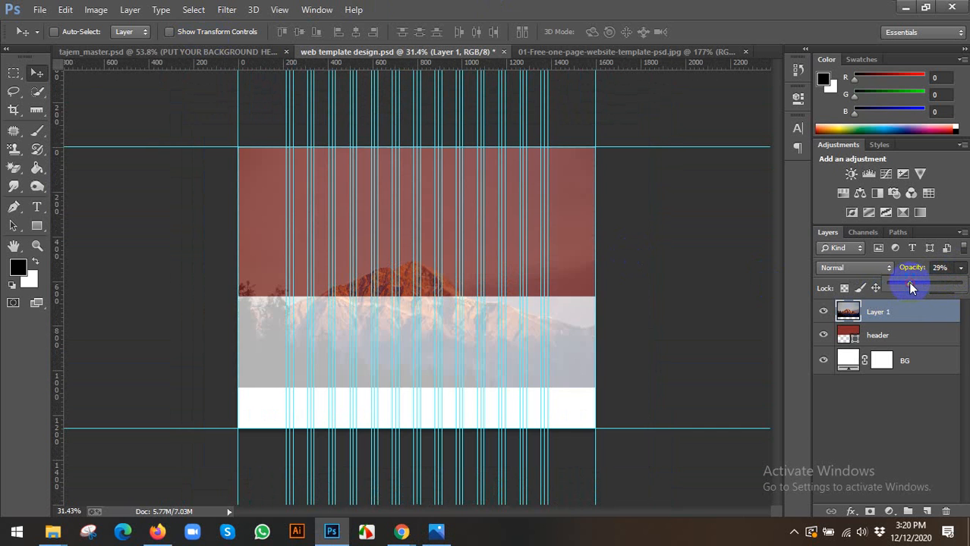
{"action": "scroll", "coordinate": [629, 275], "scroll_direction": "up", "scroll_amount": 2}
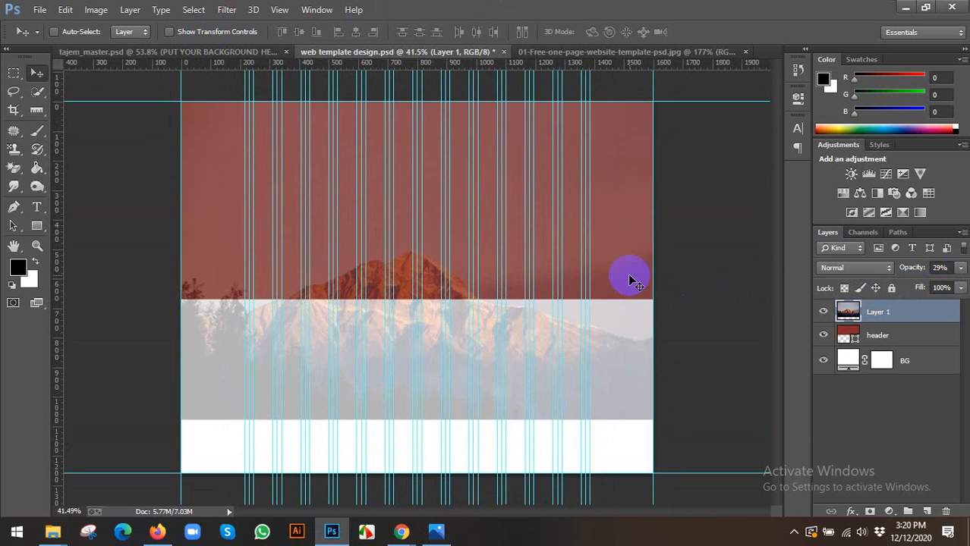
{"action": "left_click_drag", "start_coordinate": [630, 276], "coordinate": [618, 173]}
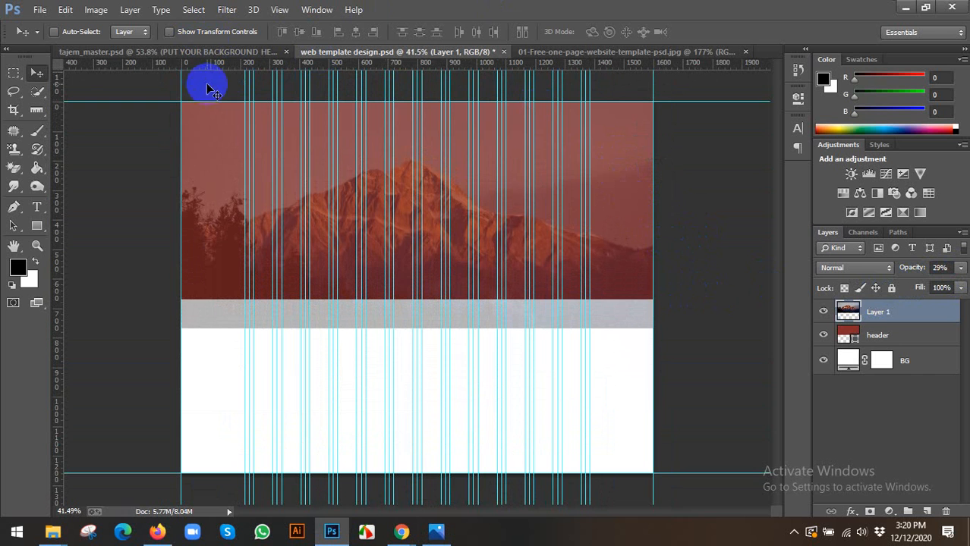
{"action": "left_click", "coordinate": [947, 267]}
{"action": "left_click", "coordinate": [714, 311]}
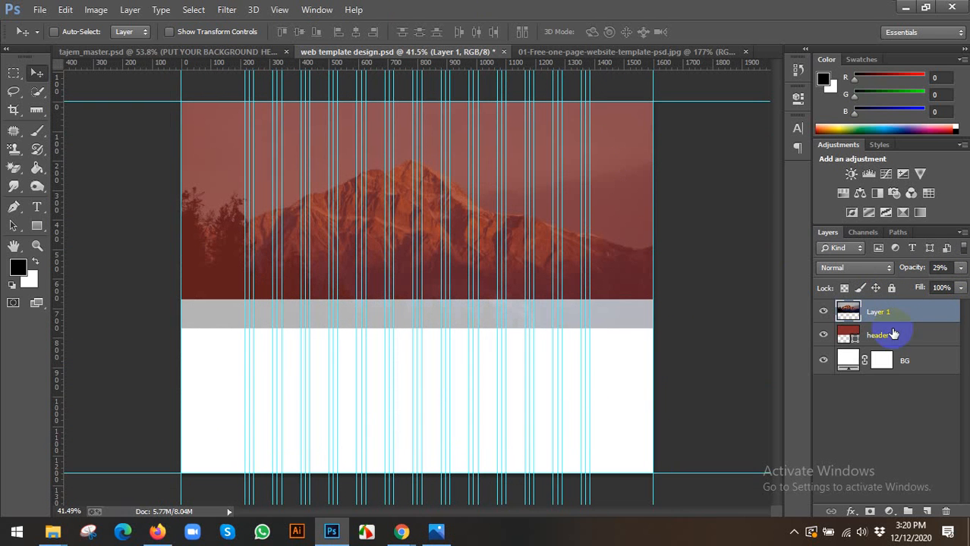
Duplicate the header layer as "header copy" and move the copy above the mountain photo layer.
{"action": "left_click", "coordinate": [861, 339]}
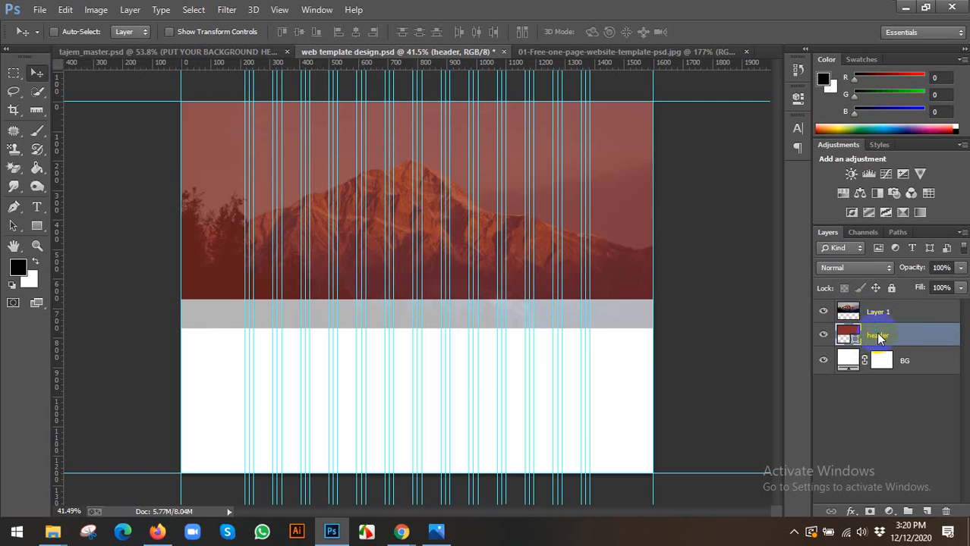
{"action": "right_click", "coordinate": [878, 339]}
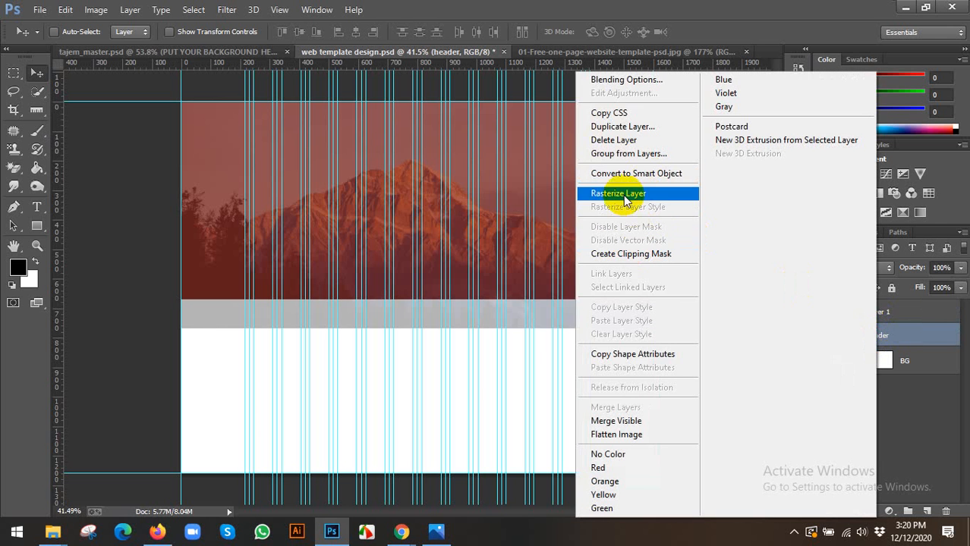
{"action": "left_click", "coordinate": [616, 127]}
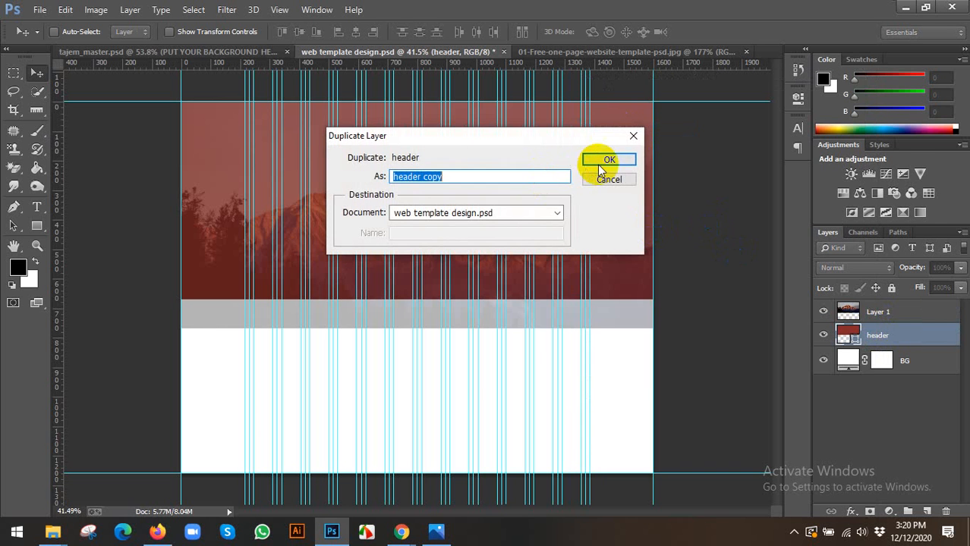
{"action": "left_click", "coordinate": [603, 162]}
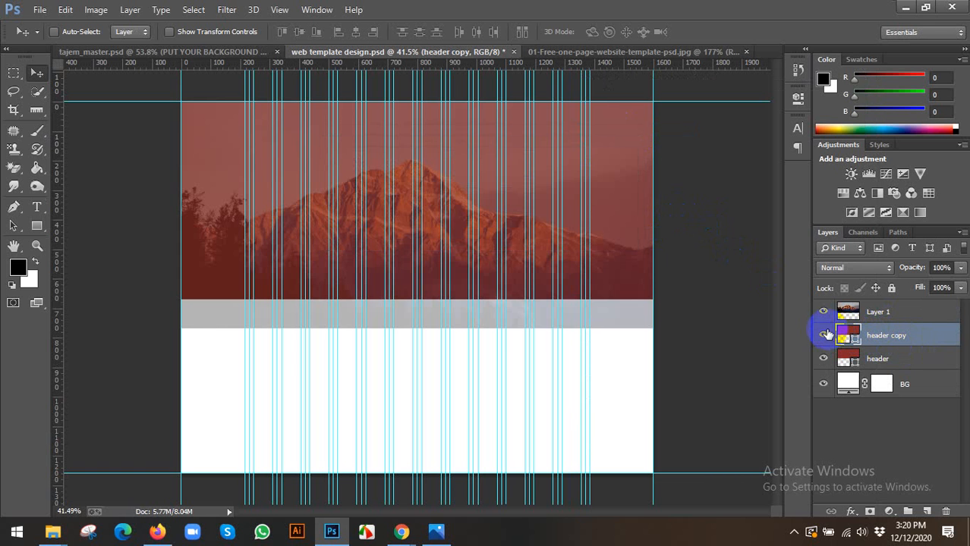
{"action": "key", "text": "ctrl+bracketright"}
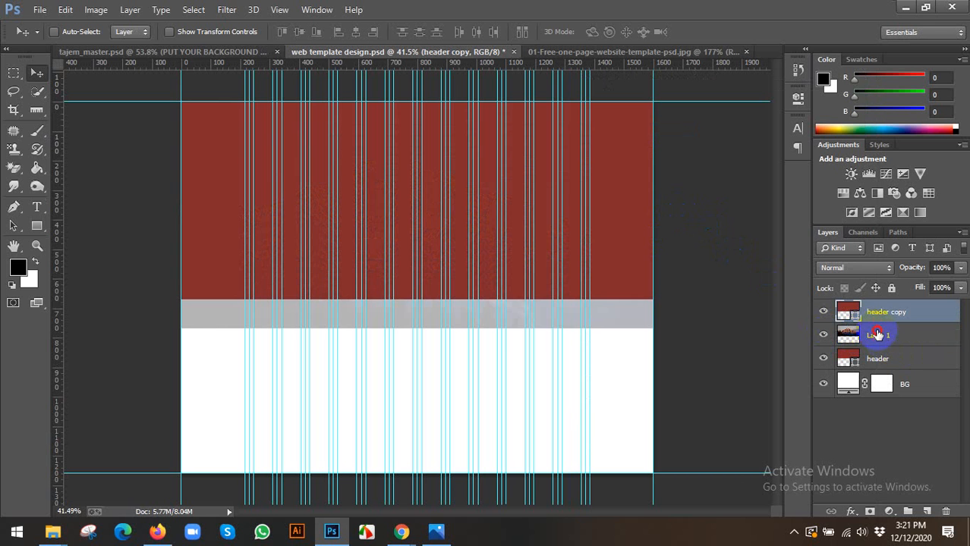
Clip the mountain photo layer to the header shape, checking the result with the header copy layer briefly hidden.
{"action": "left_click", "coordinate": [877, 335]}
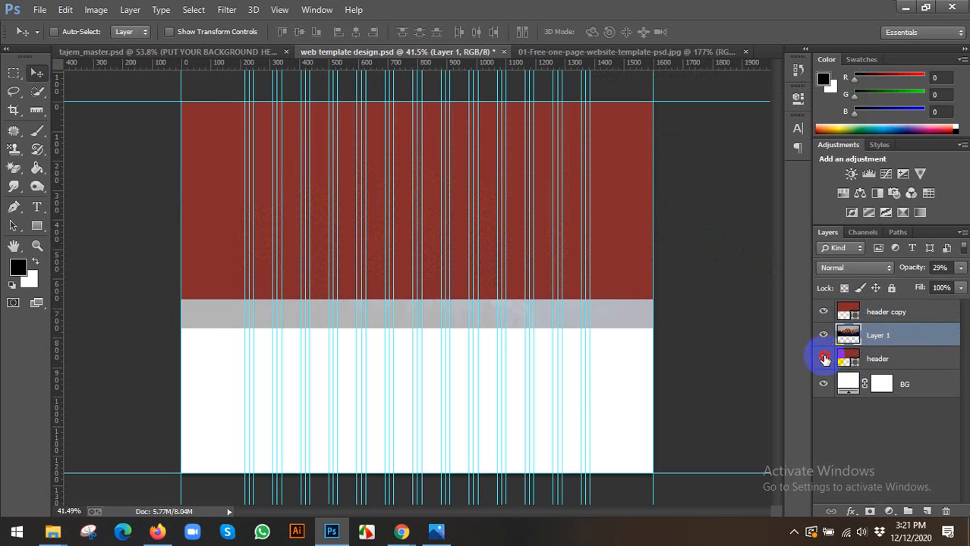
{"action": "left_click", "coordinate": [824, 358]}
{"action": "right_click", "coordinate": [874, 340]}
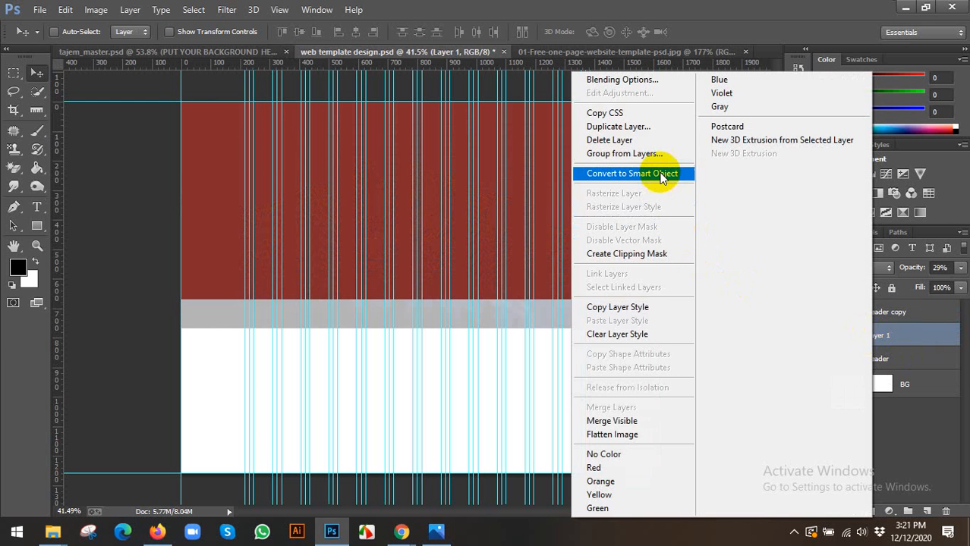
{"action": "left_click", "coordinate": [647, 256]}
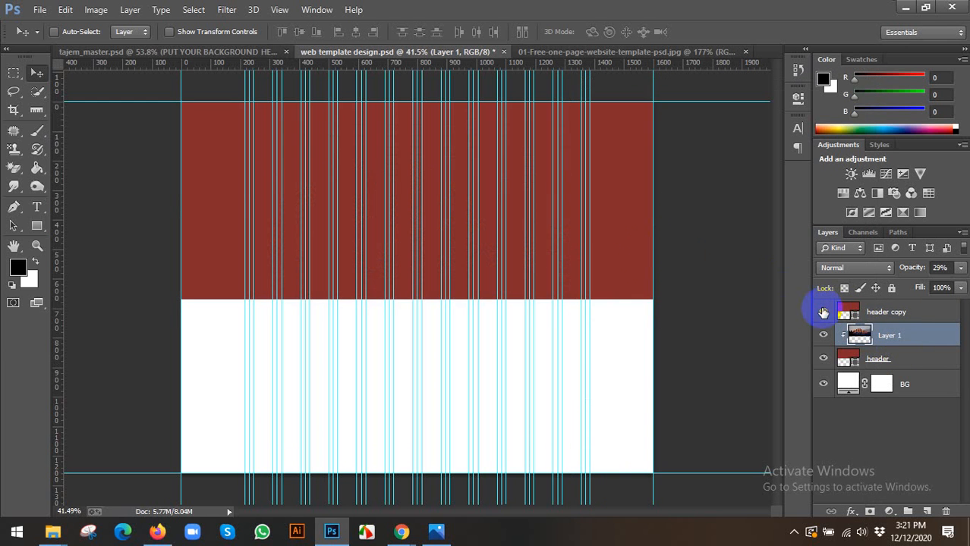
{"action": "left_click", "coordinate": [823, 312]}
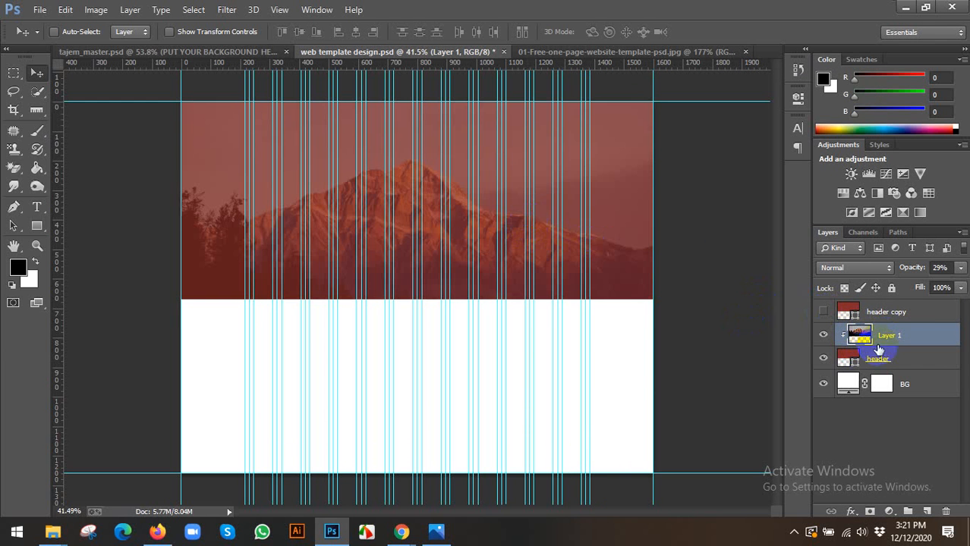
{"action": "left_click", "coordinate": [823, 311]}
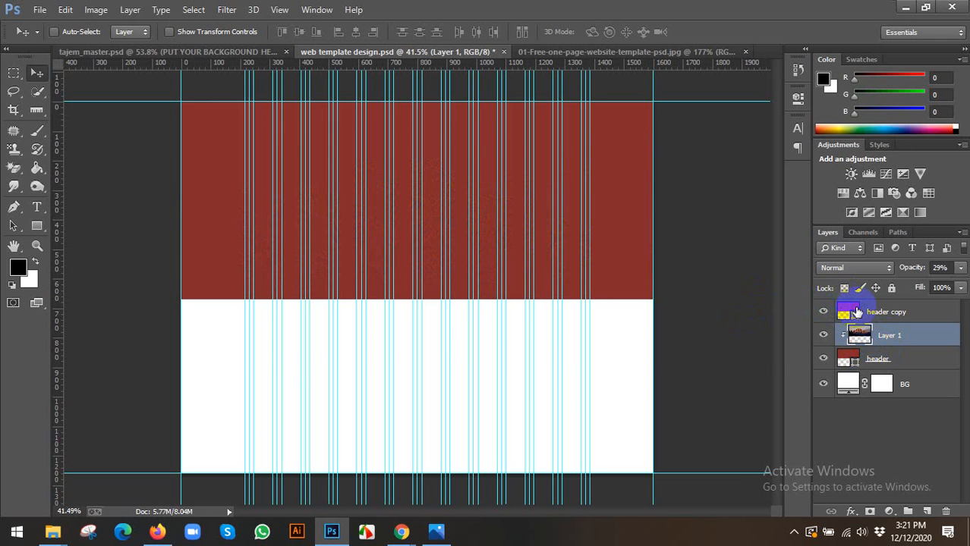
Change the header copy shape's fill from red to a near-black grey.
{"action": "left_click", "coordinate": [854, 314]}
{"action": "double_click", "coordinate": [854, 313]}
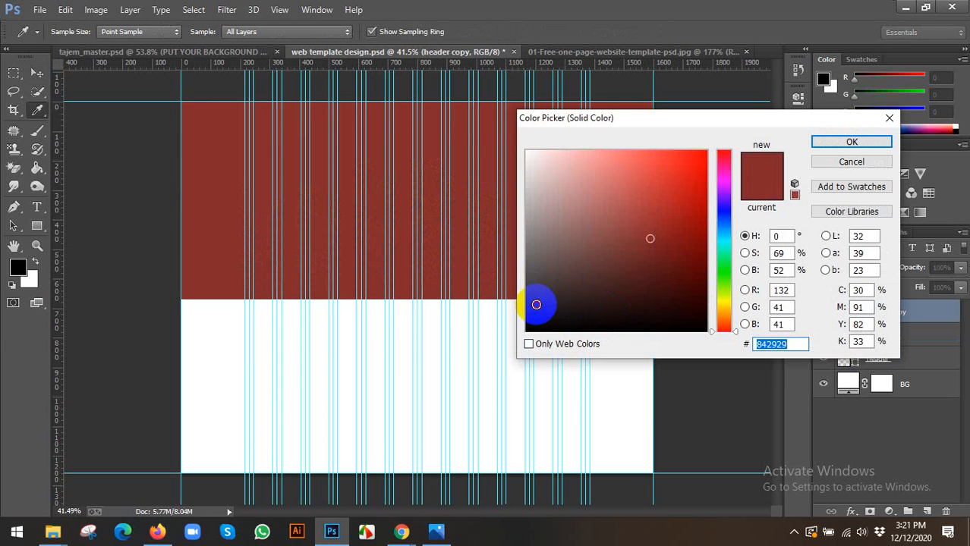
{"action": "left_click", "coordinate": [523, 310]}
{"action": "left_click", "coordinate": [831, 145]}
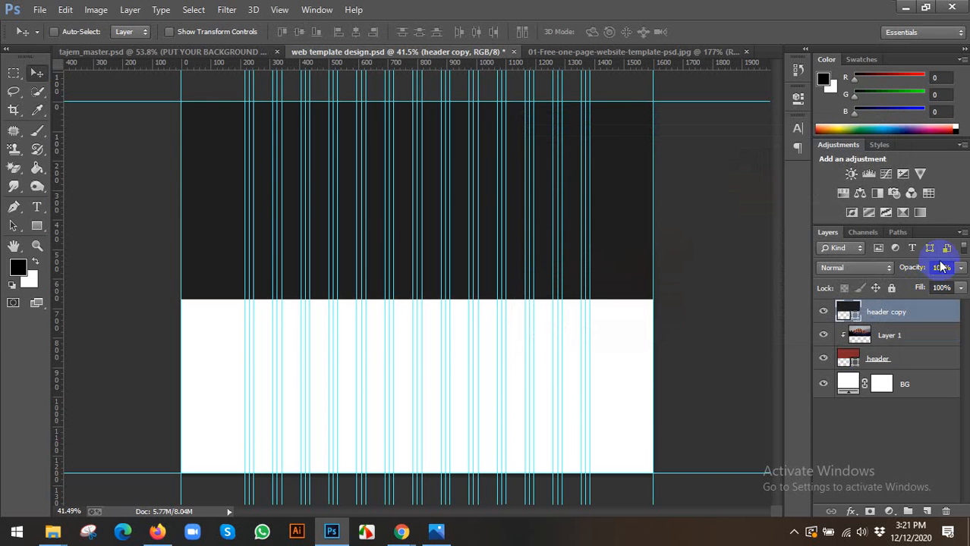
Set the header copy layer's opacity to 50%, trying 20% along the way.
{"action": "left_click", "coordinate": [941, 267]}
{"action": "left_click", "coordinate": [918, 269]}
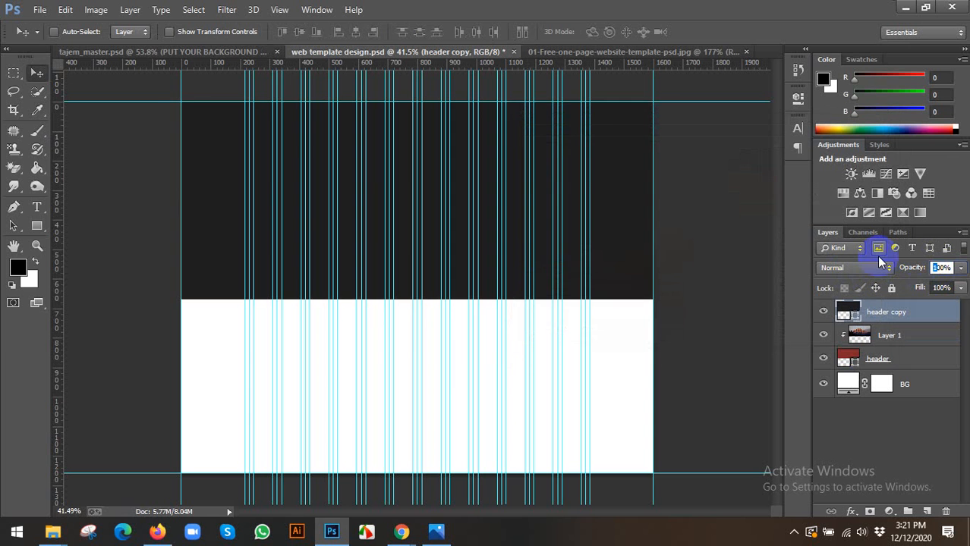
{"action": "type", "text": "50"}
{"action": "type", "text": "2"}
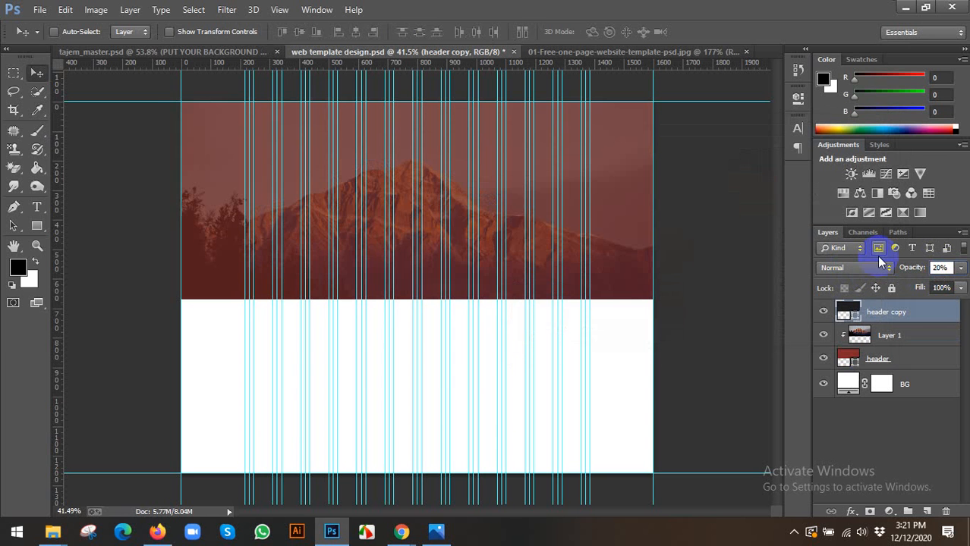
{"action": "key", "text": "BackSpace"}
{"action": "type", "text": "5"}
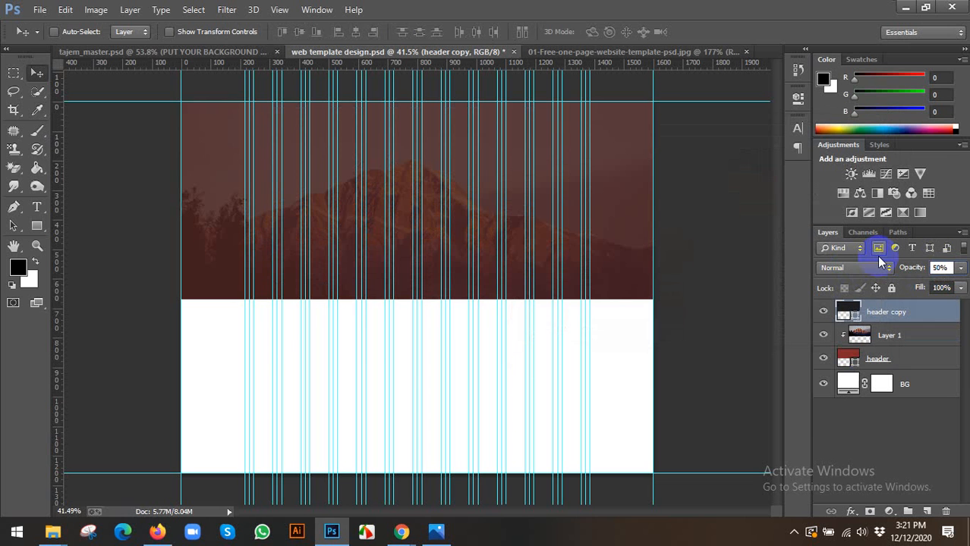
{"action": "key", "text": "Return"}
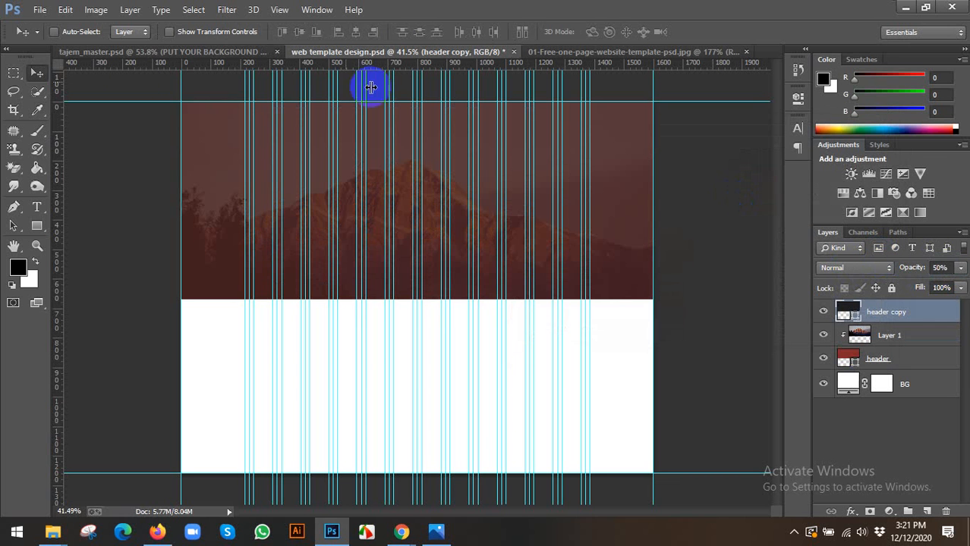
Hide the guides, compare the header with and without the dark overlay, and set the header copy layer's opacity to 30%.
{"action": "key", "text": "ctrl+;"}
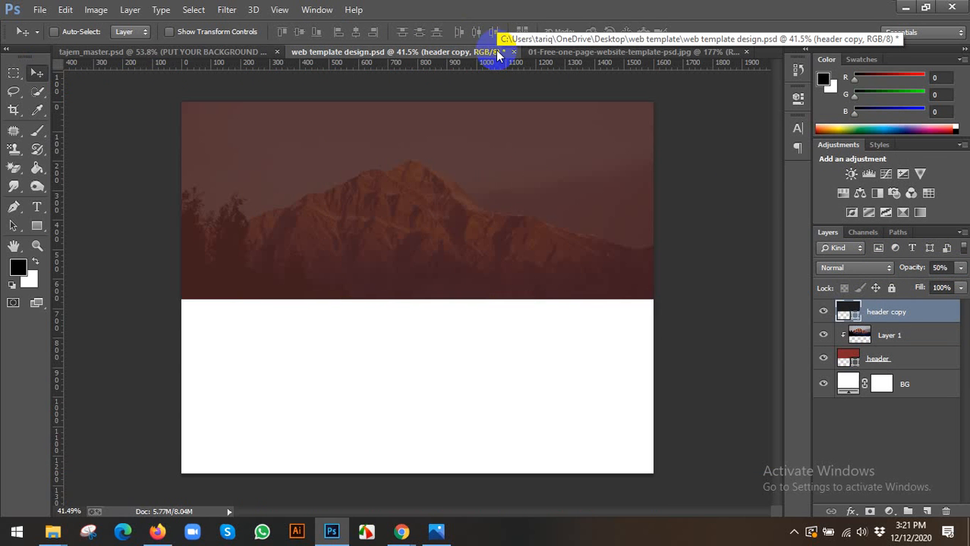
{"action": "scroll", "coordinate": [480, 173], "scroll_direction": "up", "scroll_amount": 4}
{"action": "scroll", "coordinate": [493, 182], "scroll_direction": "down", "scroll_amount": 3}
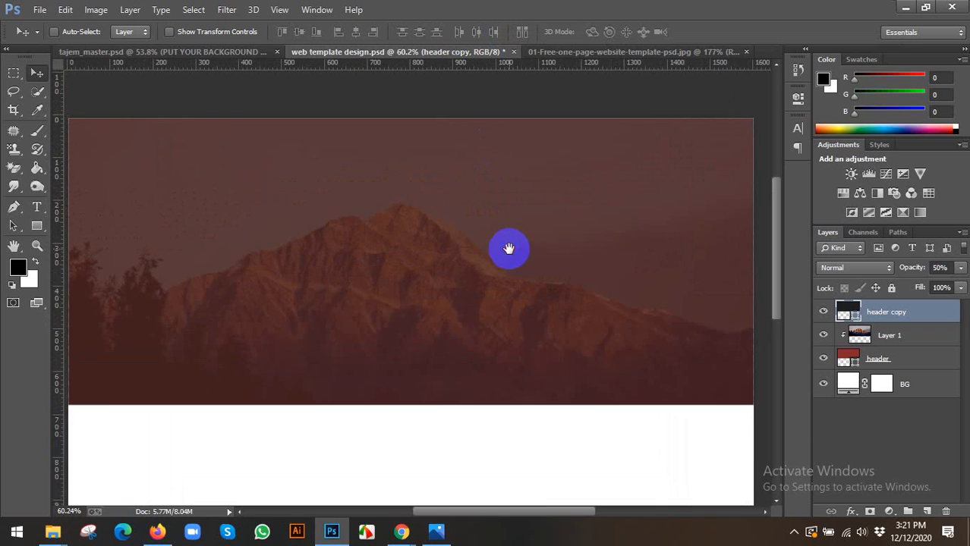
{"action": "left_click", "coordinate": [824, 312]}
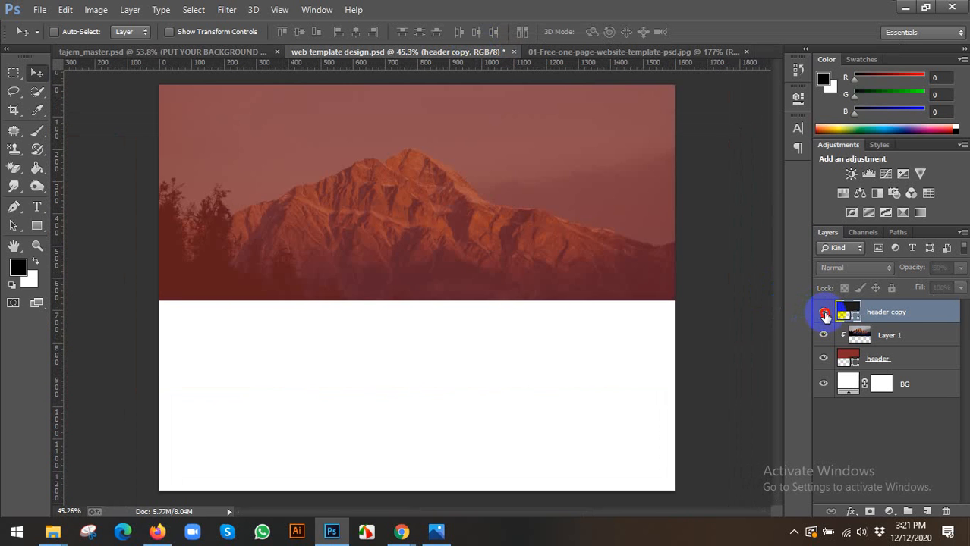
{"action": "left_click", "coordinate": [824, 314]}
{"action": "left_click", "coordinate": [941, 268]}
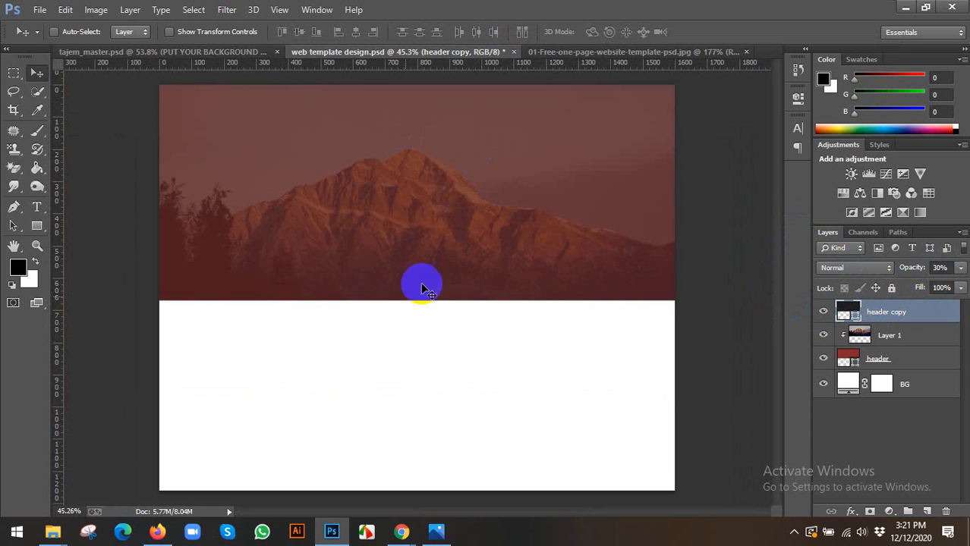
{"action": "key", "text": "ctrl+minus"}
{"action": "scroll", "coordinate": [489, 257], "scroll_direction": "up", "scroll_amount": 3}
{"action": "scroll", "coordinate": [546, 221], "scroll_direction": "down", "scroll_amount": 3}
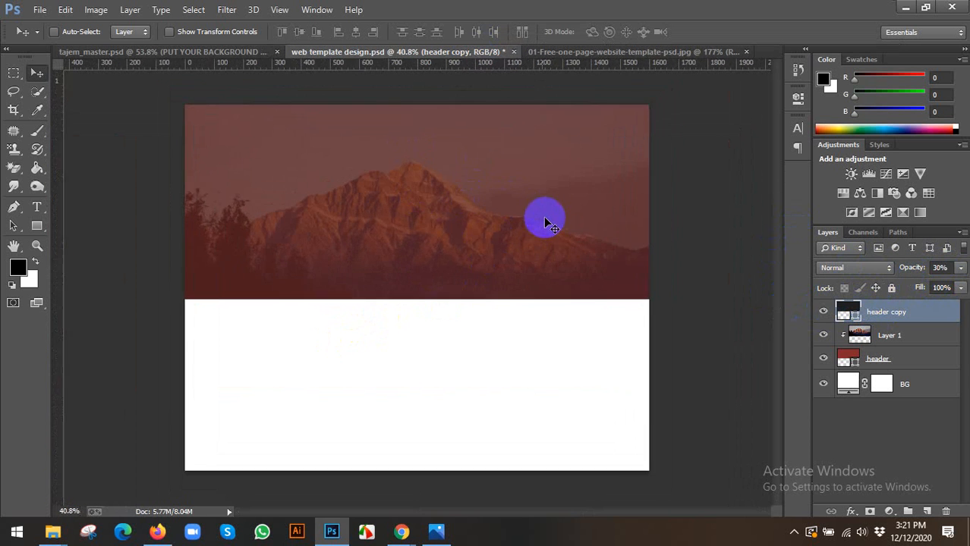
Open the bottom header shape's fill colour and pick the lighter red ef6565.
{"action": "left_click", "coordinate": [866, 359]}
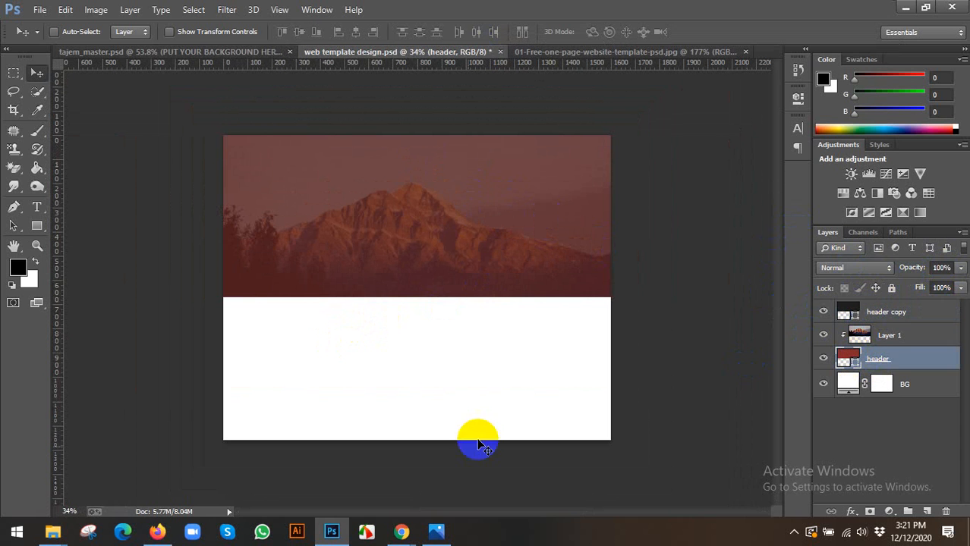
{"action": "left_click", "coordinate": [437, 534]}
{"action": "left_click", "coordinate": [438, 538]}
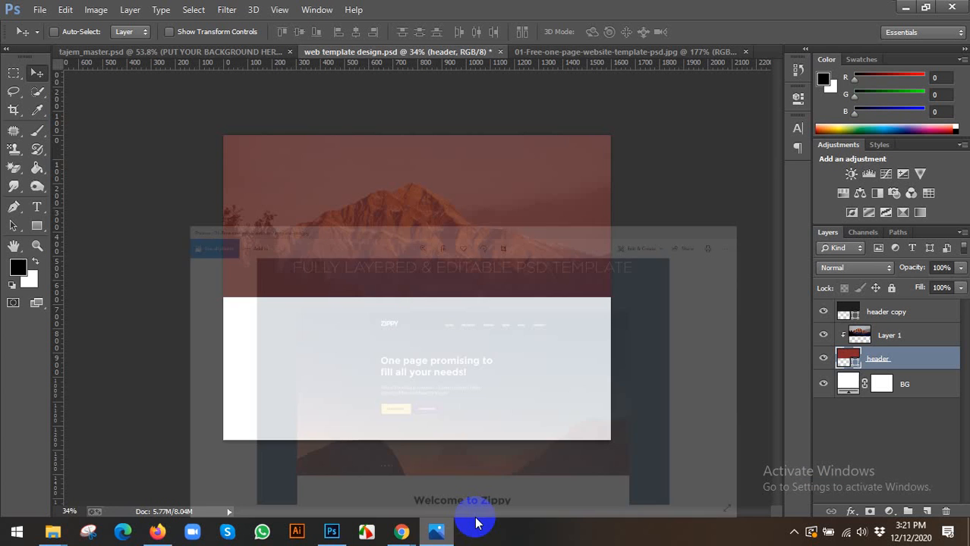
{"action": "double_click", "coordinate": [854, 362]}
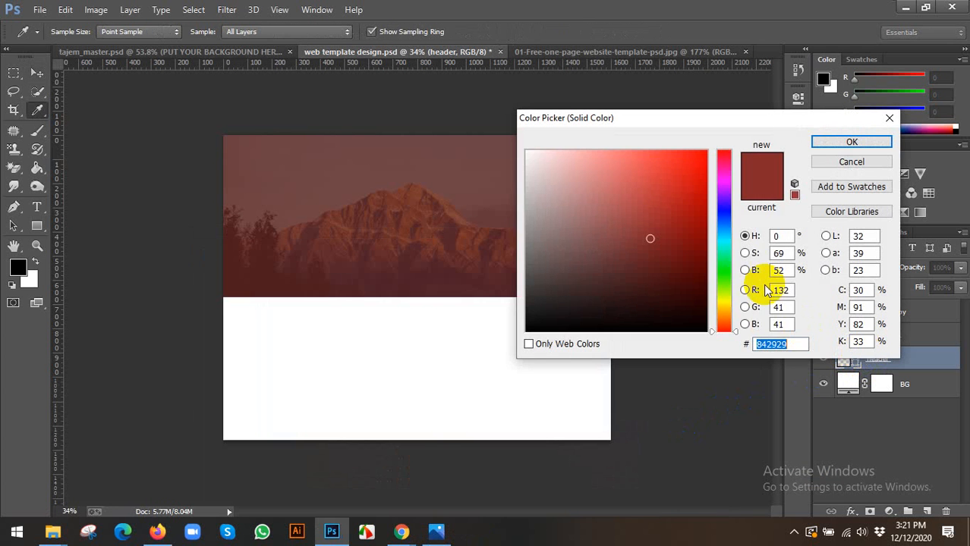
{"action": "left_click_drag", "start_coordinate": [630, 162], "coordinate": [647, 171]}
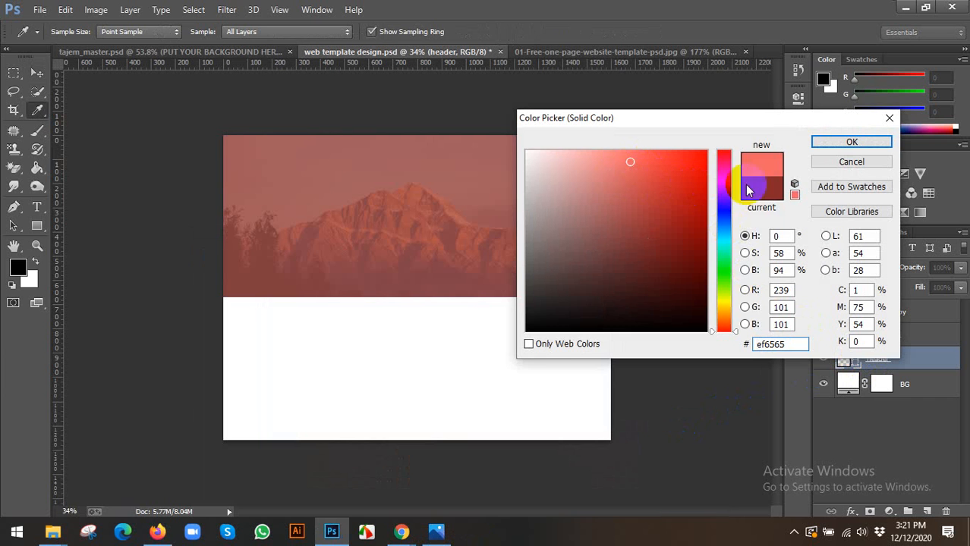
Switch to the Photos app and enlarge the Zippy template image to study its header design.
{"action": "left_click", "coordinate": [436, 533]}
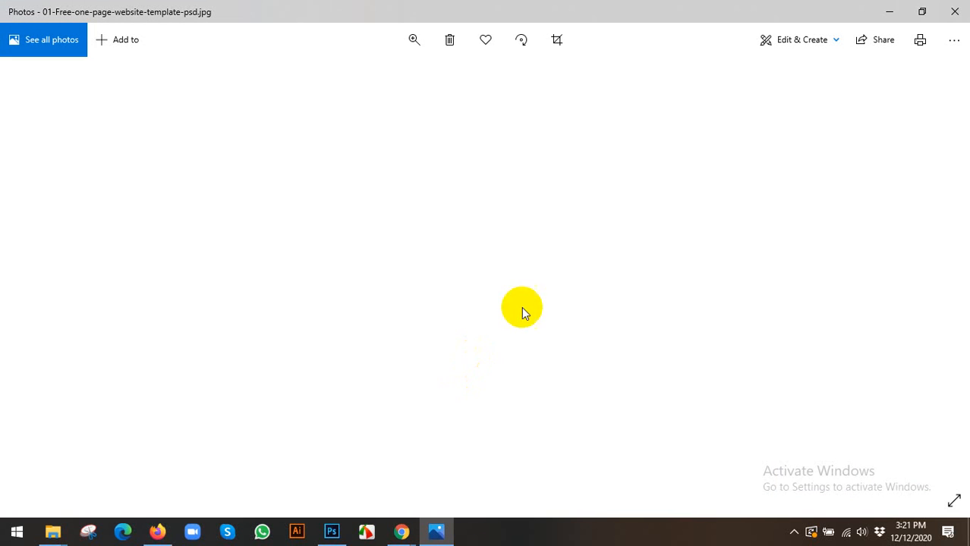
{"action": "double_click", "coordinate": [494, 111]}
{"action": "left_click_drag", "start_coordinate": [509, 122], "coordinate": [534, 337]}
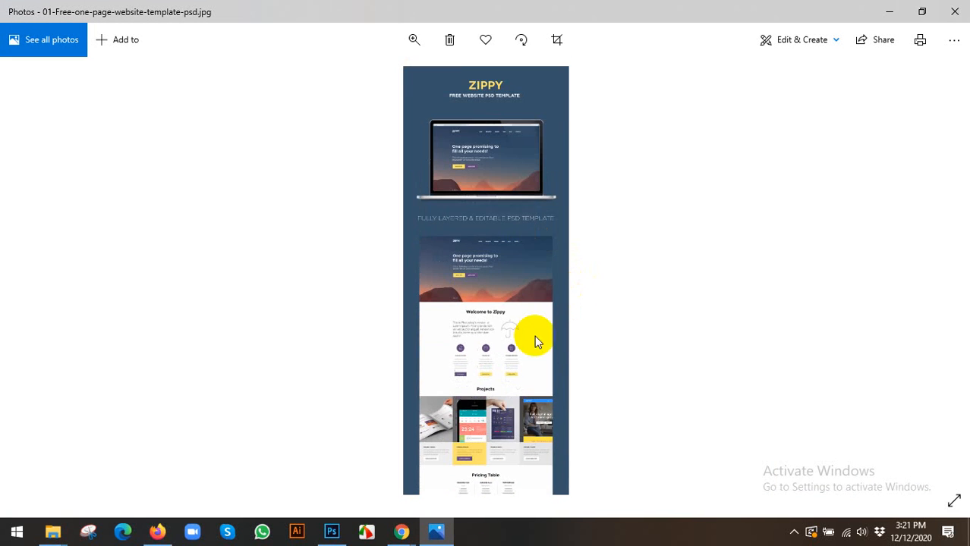
{"action": "left_click", "coordinate": [406, 37]}
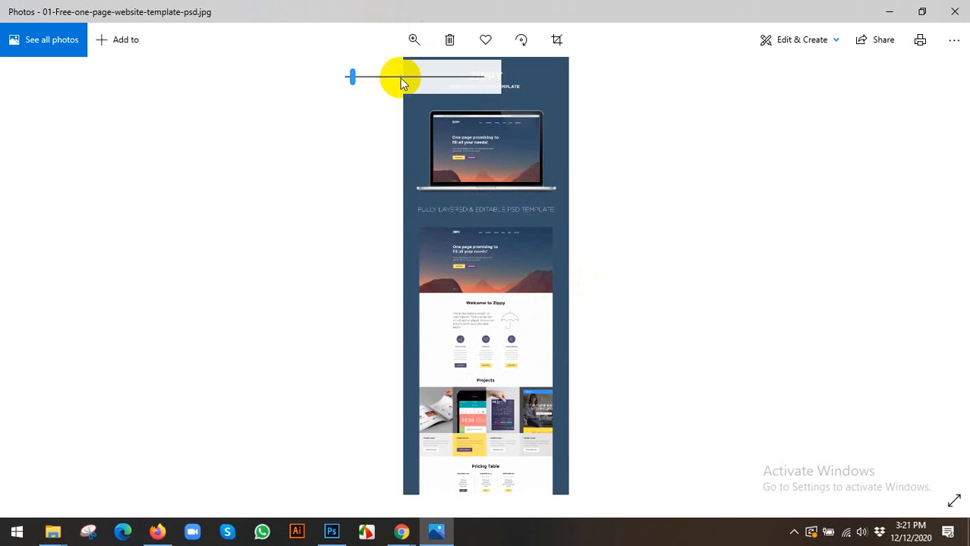
{"action": "left_click", "coordinate": [398, 79]}
{"action": "left_click_drag", "start_coordinate": [603, 203], "coordinate": [601, 324]}
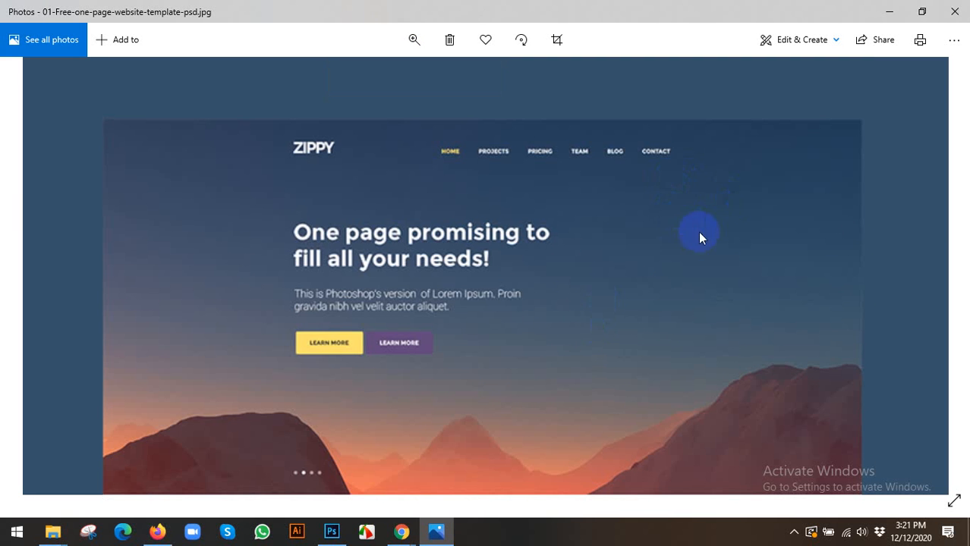
{"action": "left_click", "coordinate": [85, 531]}
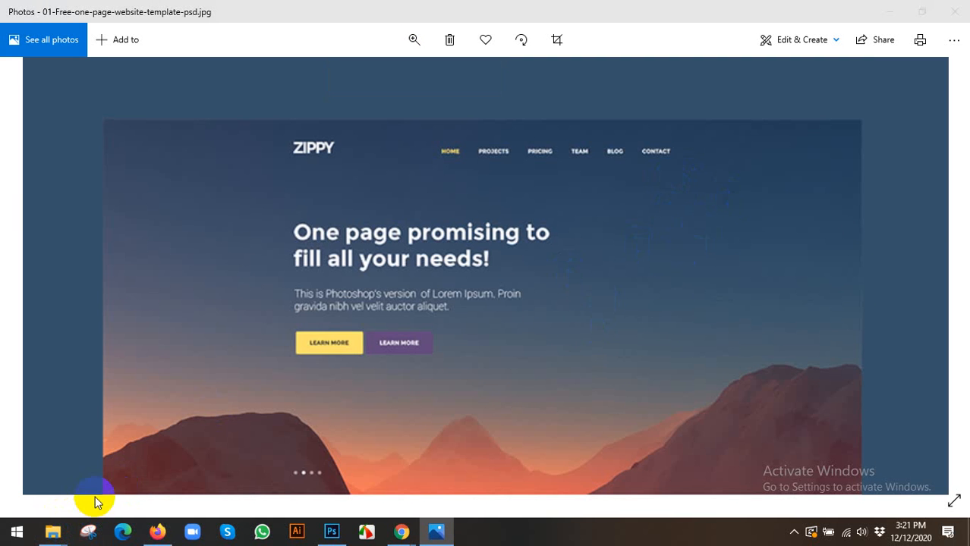
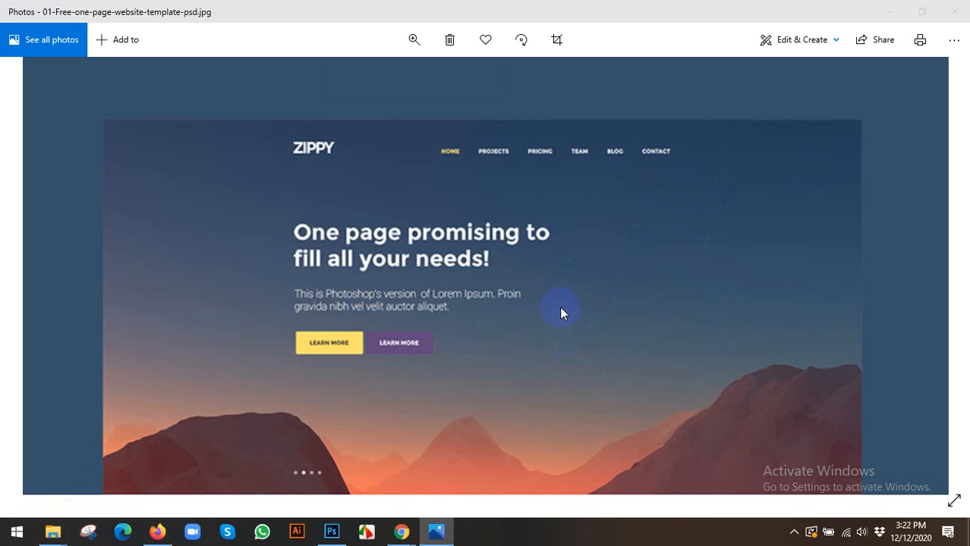
In Photoshop, cancel the pending header fill change and sample the foreground colour 2c4460 from the Zippy template's blue header background.
{"action": "left_click", "coordinate": [332, 532]}
{"action": "left_click", "coordinate": [851, 142]}
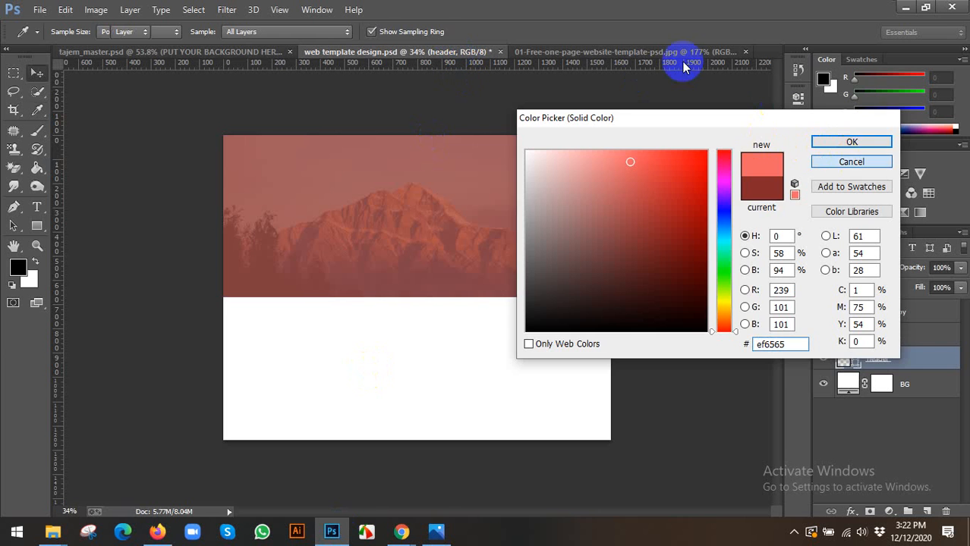
{"action": "left_click", "coordinate": [659, 51]}
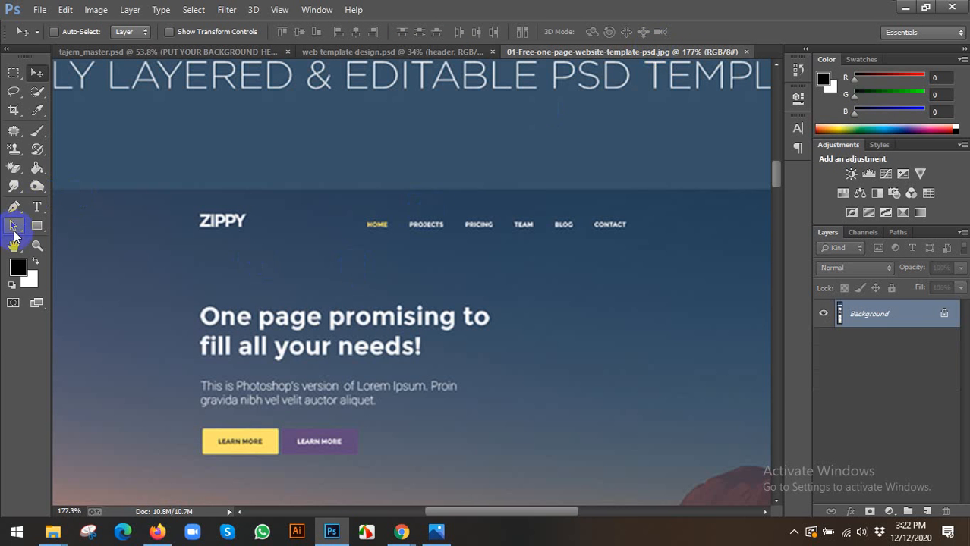
{"action": "left_click", "coordinate": [17, 268]}
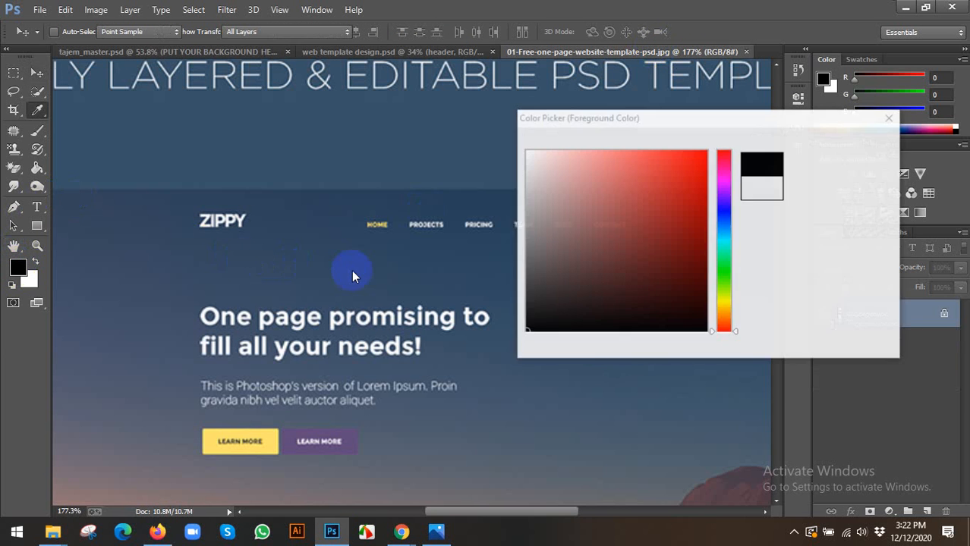
{"action": "left_click", "coordinate": [466, 251]}
{"action": "left_click", "coordinate": [831, 141]}
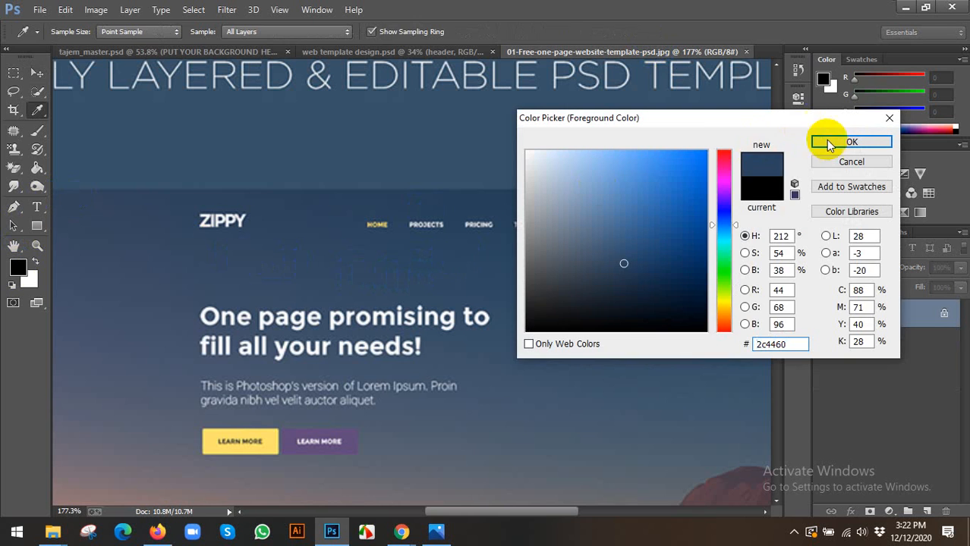
Set the fill of the bottom header shape in web template design.psd to the dark blue foreground colour 2c4460.
{"action": "left_click", "coordinate": [440, 53]}
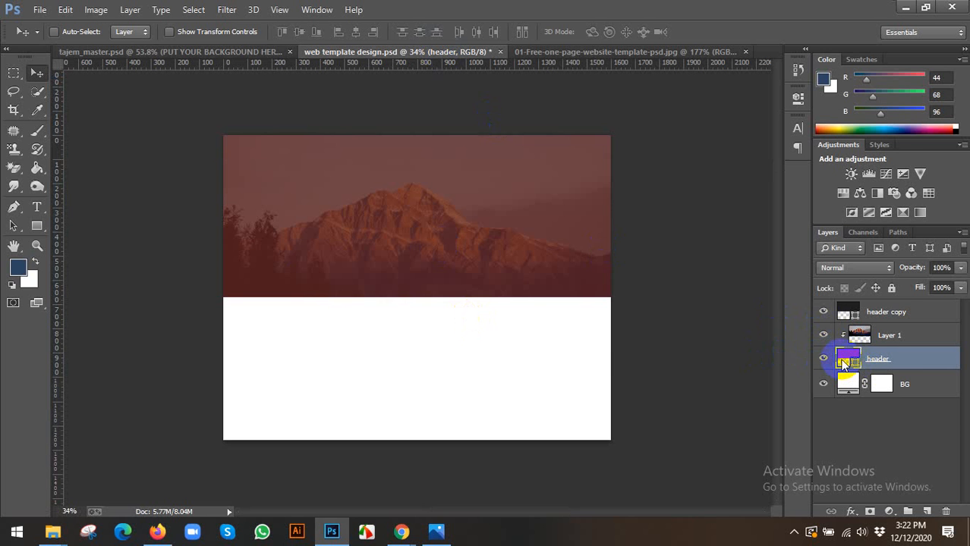
{"action": "double_click", "coordinate": [845, 363]}
{"action": "left_click", "coordinate": [19, 265]}
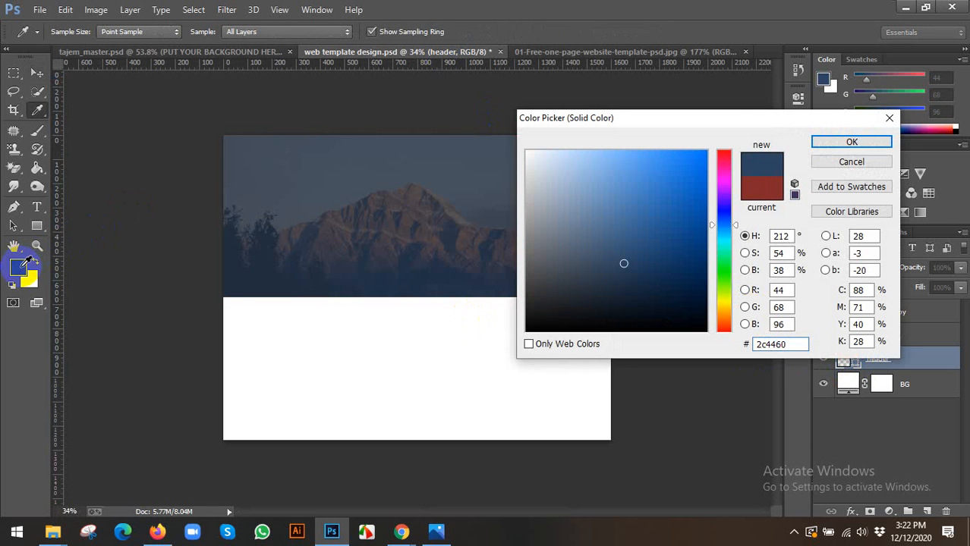
{"action": "left_click", "coordinate": [852, 142]}
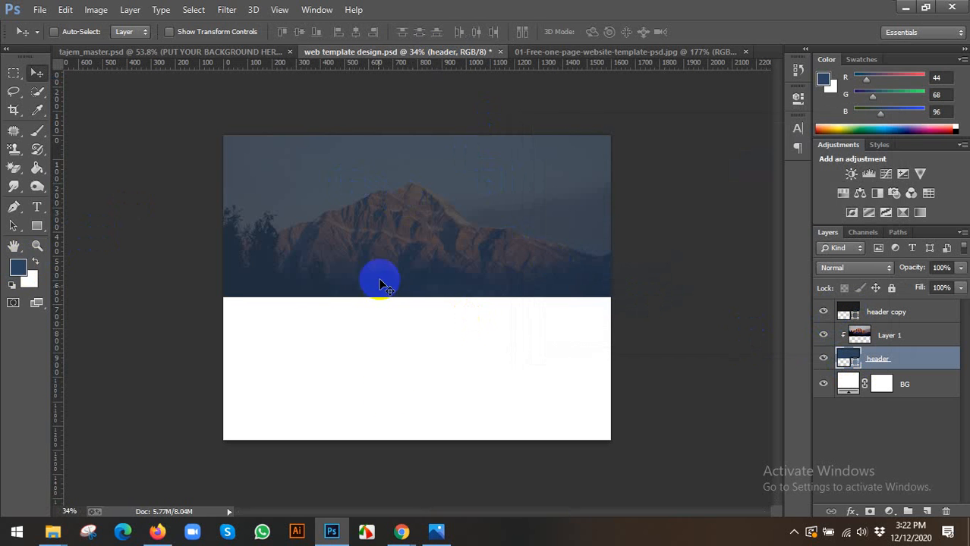
Check the Zippy reference, try light grey and orange fills on the bottom header shape, and restore the dark blue 2c4460.
{"action": "left_click", "coordinate": [439, 526]}
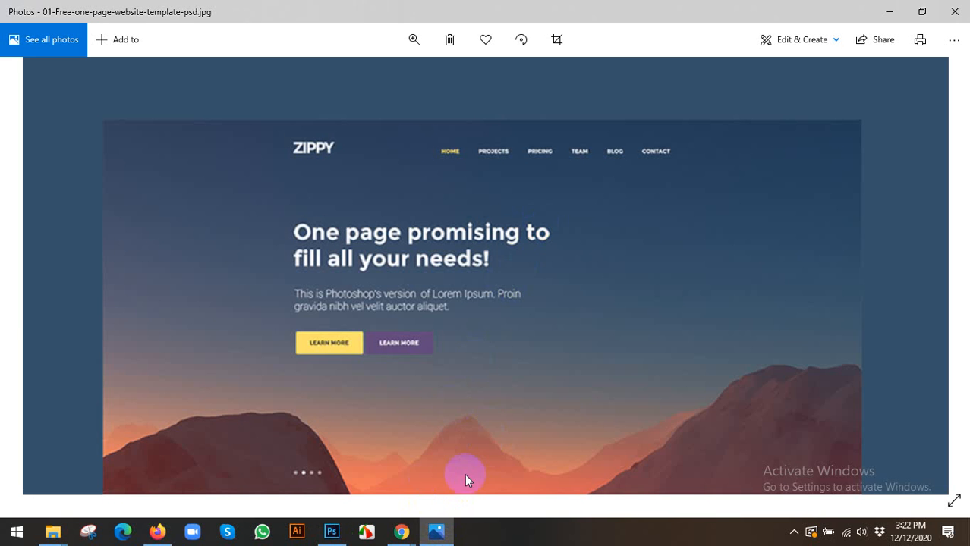
{"action": "left_click", "coordinate": [331, 531]}
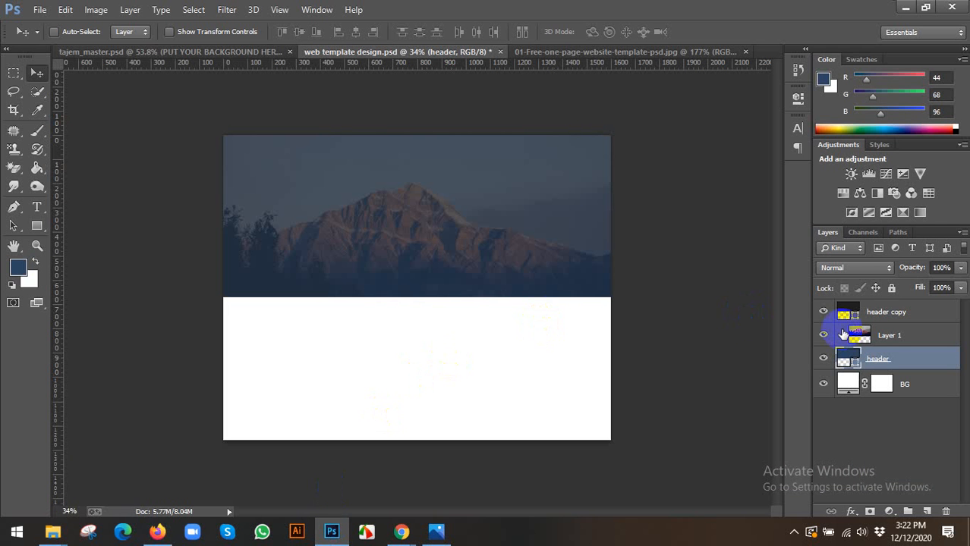
{"action": "double_click", "coordinate": [850, 361]}
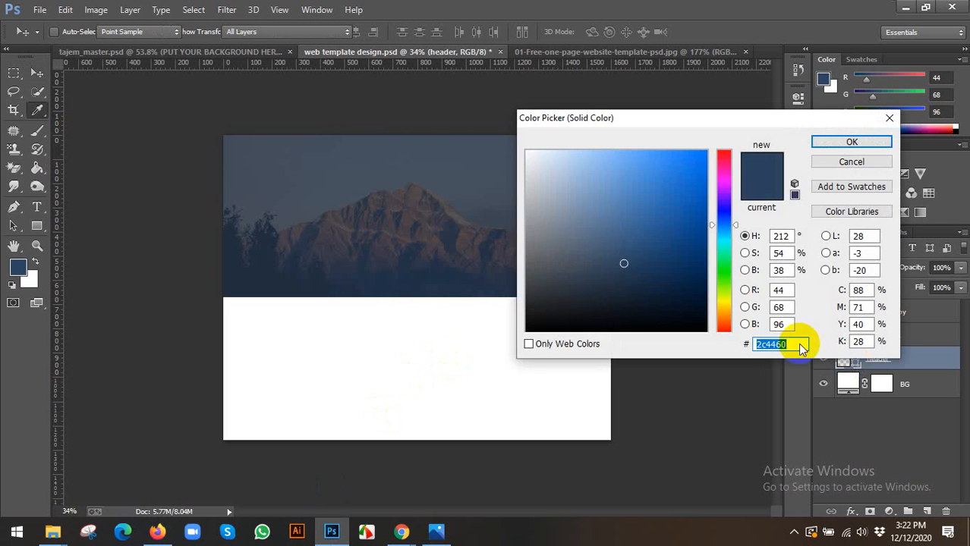
{"action": "left_click", "coordinate": [542, 159]}
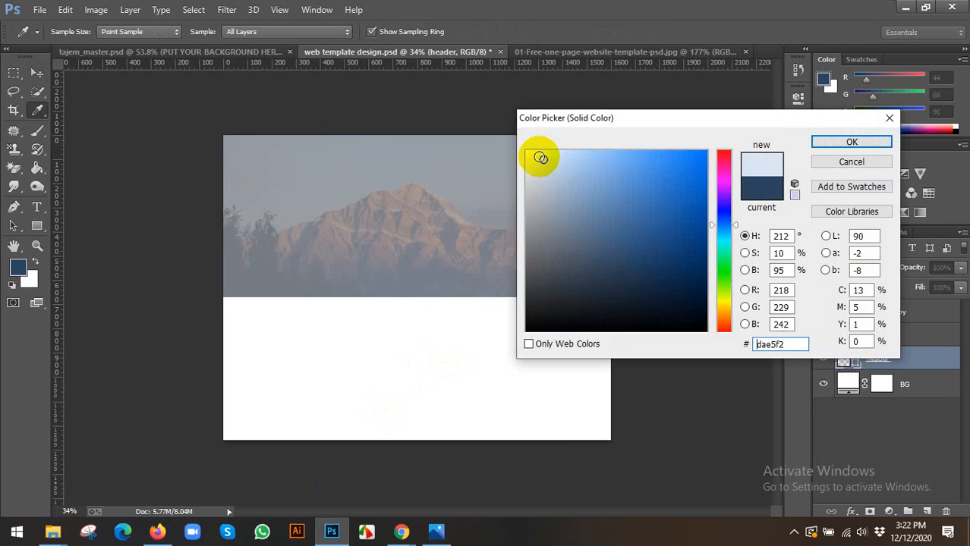
{"action": "left_click_drag", "start_coordinate": [540, 157], "coordinate": [527, 187]}
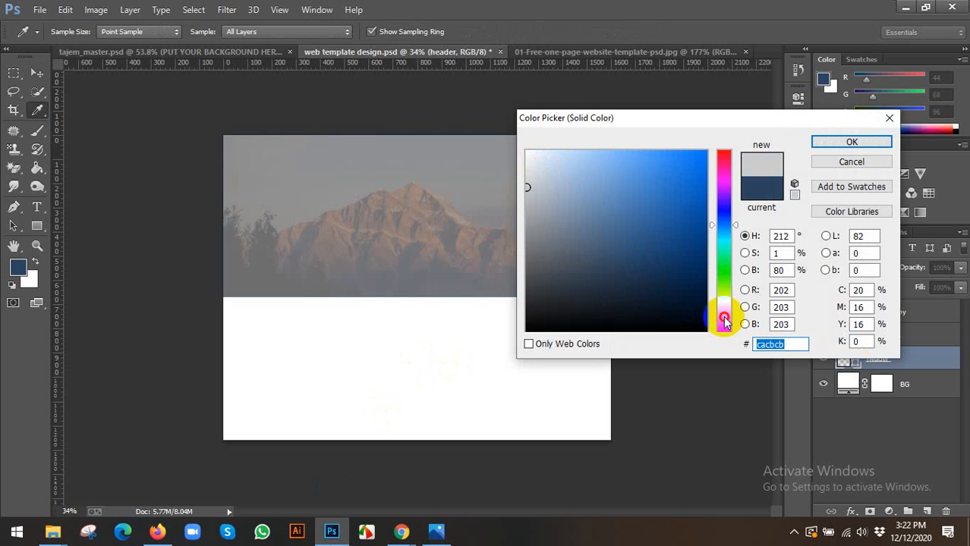
{"action": "left_click", "coordinate": [725, 318]}
{"action": "left_click_drag", "start_coordinate": [660, 207], "coordinate": [682, 180]}
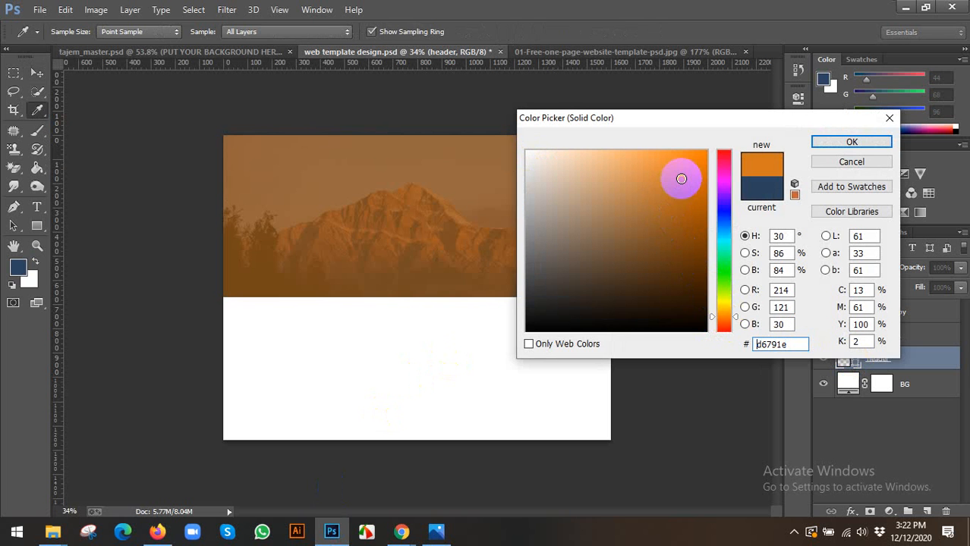
{"action": "left_click_drag", "start_coordinate": [722, 312], "coordinate": [730, 325]}
{"action": "left_click", "coordinate": [729, 318]}
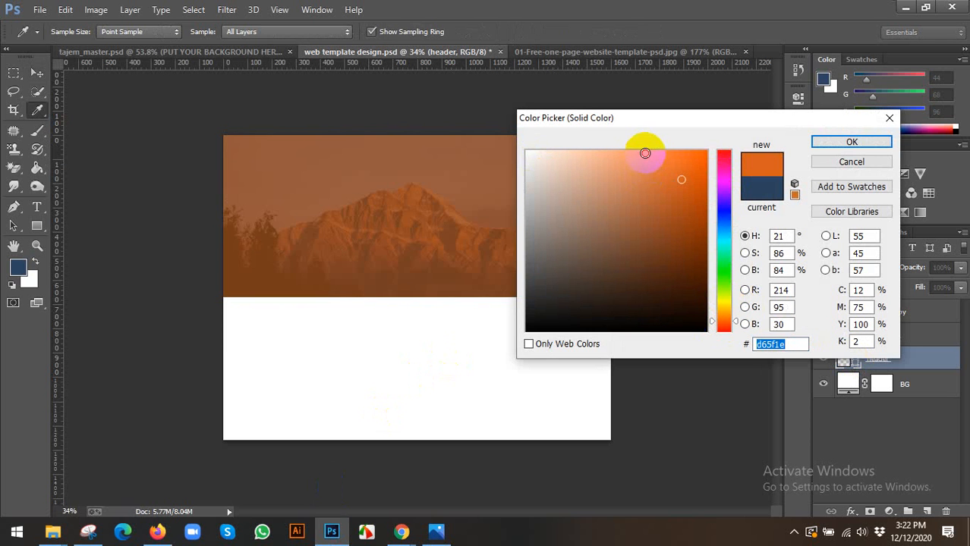
{"action": "mouse_move", "coordinate": [643, 151]}
{"action": "left_mouse_down"}
{"action": "mouse_move", "coordinate": [621, 150]}
{"action": "mouse_move", "coordinate": [630, 156]}
{"action": "left_mouse_up"}
{"action": "left_click", "coordinate": [780, 327]}
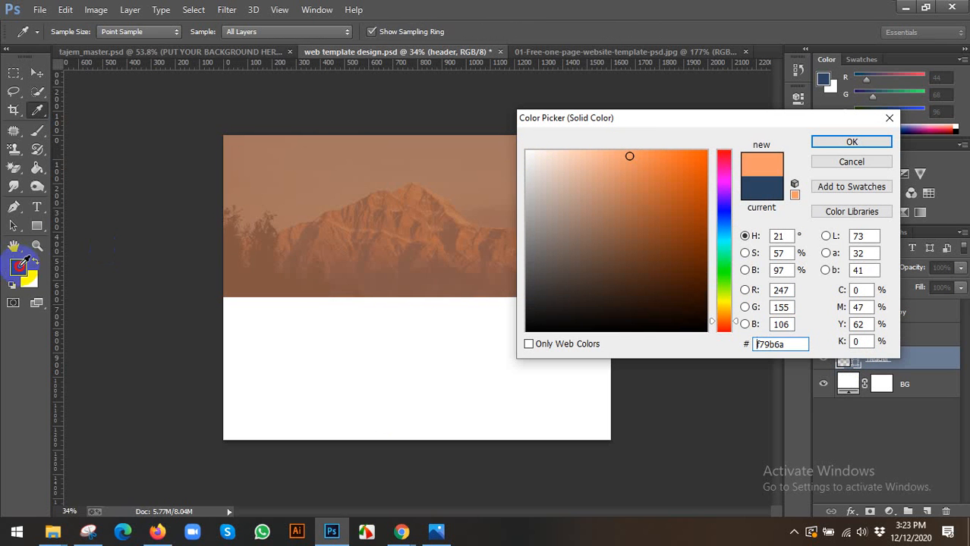
{"action": "left_click", "coordinate": [20, 266]}
{"action": "left_click", "coordinate": [824, 143]}
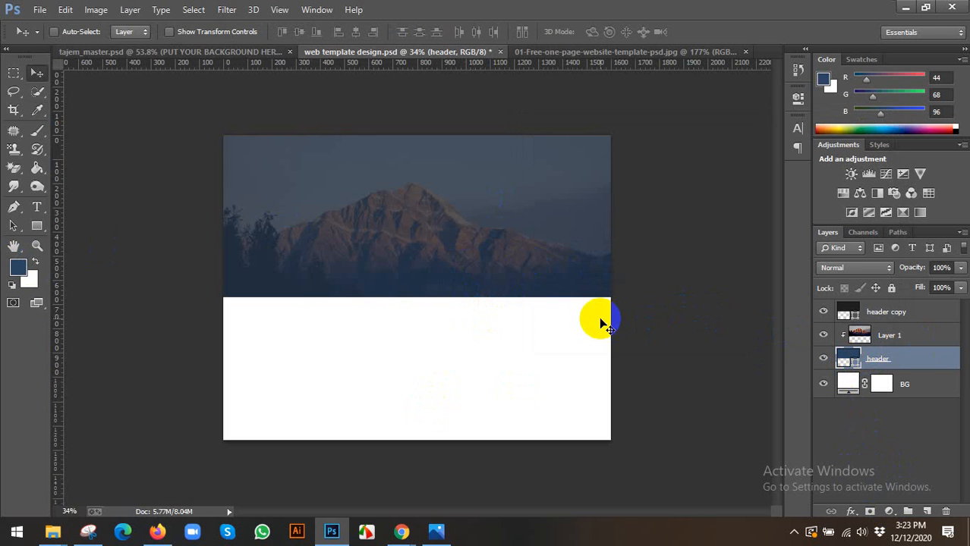
Set the opacity of the clipped mountain photo, Layer 1, to 100%.
{"action": "left_click", "coordinate": [869, 316]}
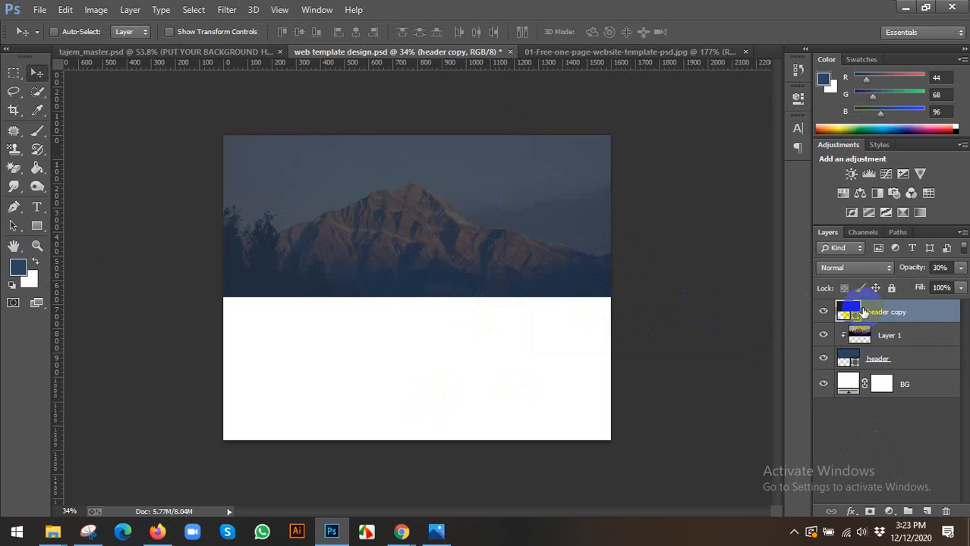
{"action": "left_click", "coordinate": [894, 332]}
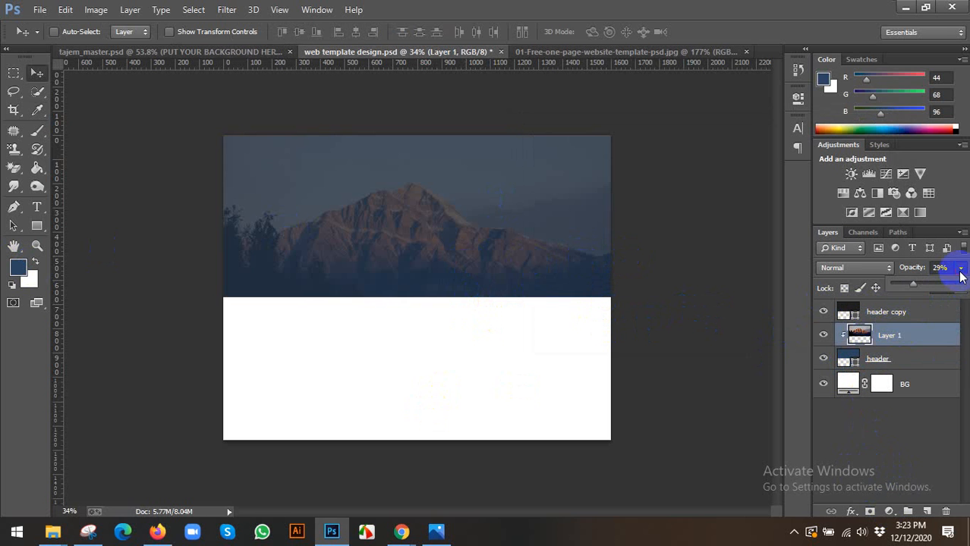
{"action": "left_click_drag", "start_coordinate": [958, 287], "coordinate": [965, 286]}
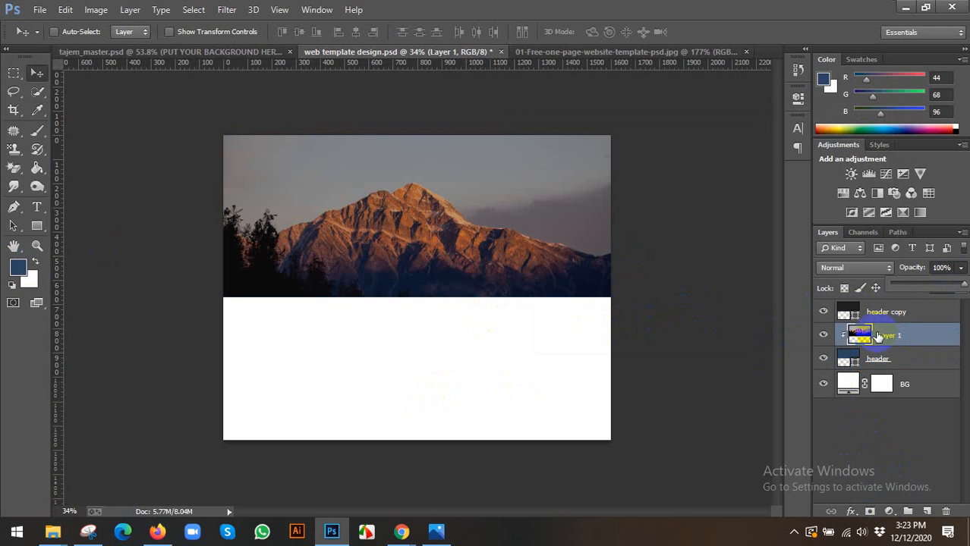
Set the header copy overlay layer's opacity to 70%.
{"action": "left_click", "coordinate": [873, 312]}
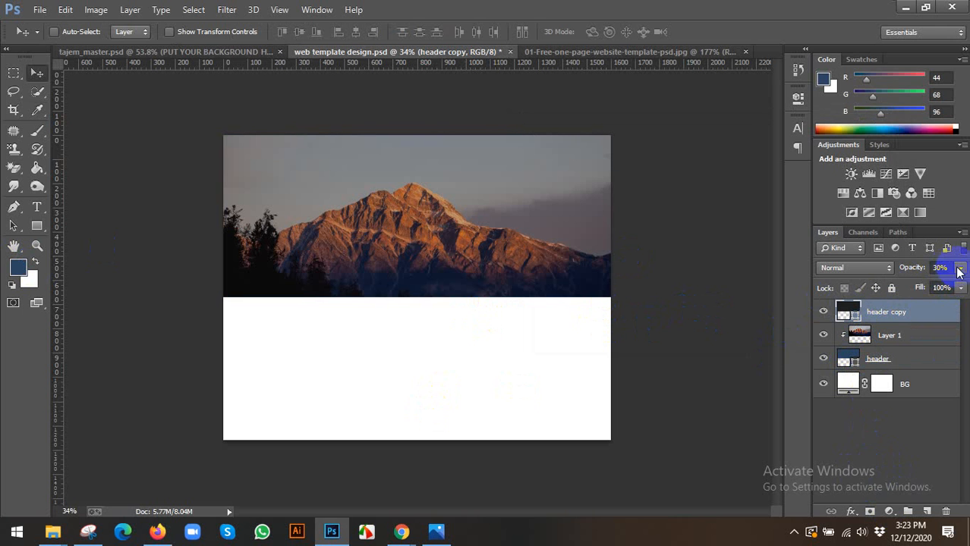
{"action": "left_click_drag", "start_coordinate": [959, 272], "coordinate": [925, 286]}
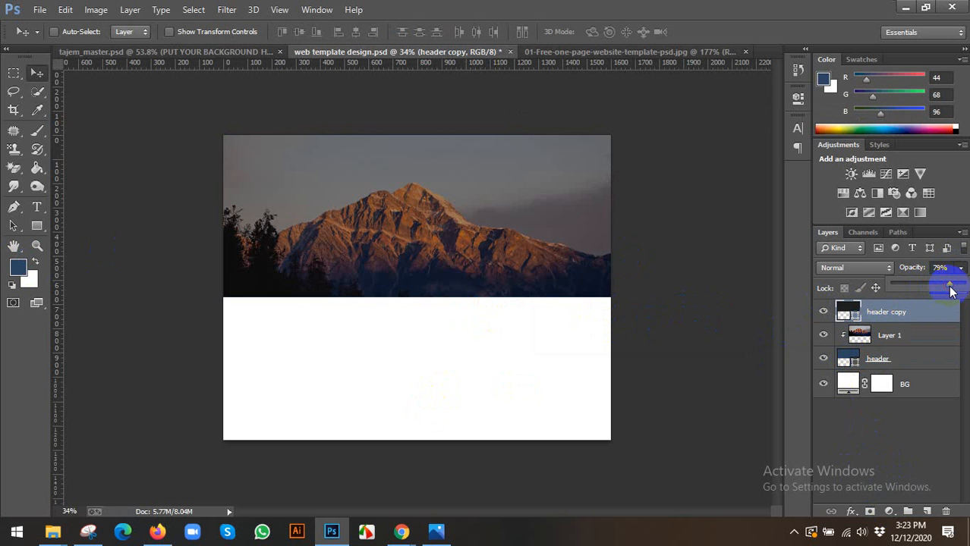
{"action": "left_click", "coordinate": [891, 312]}
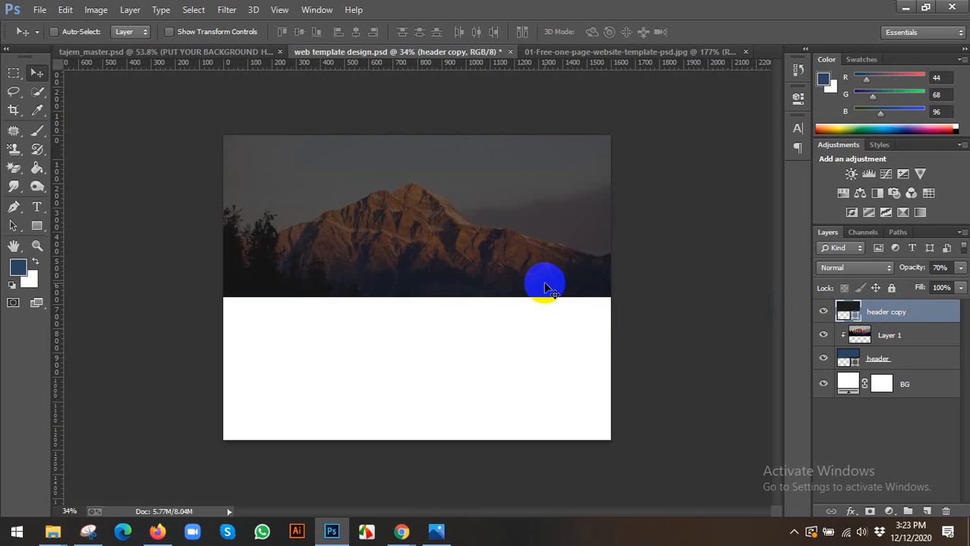
Group the header copy, Layer 1 and header layers and name the group header image.
{"action": "scroll", "coordinate": [513, 270], "scroll_direction": "up", "scroll_amount": 3}
{"action": "left_click", "coordinate": [878, 350], "text": "shift"}
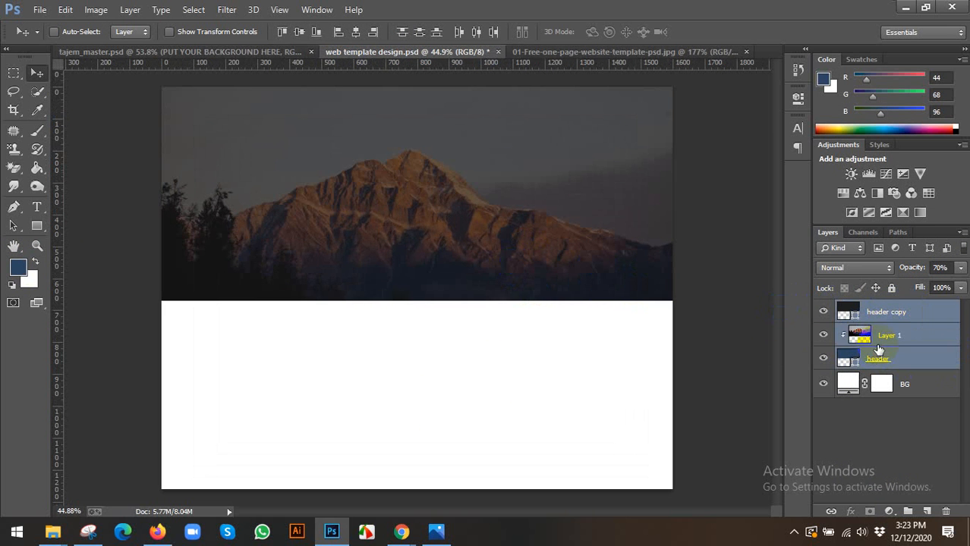
{"action": "key", "text": "ctrl+g"}
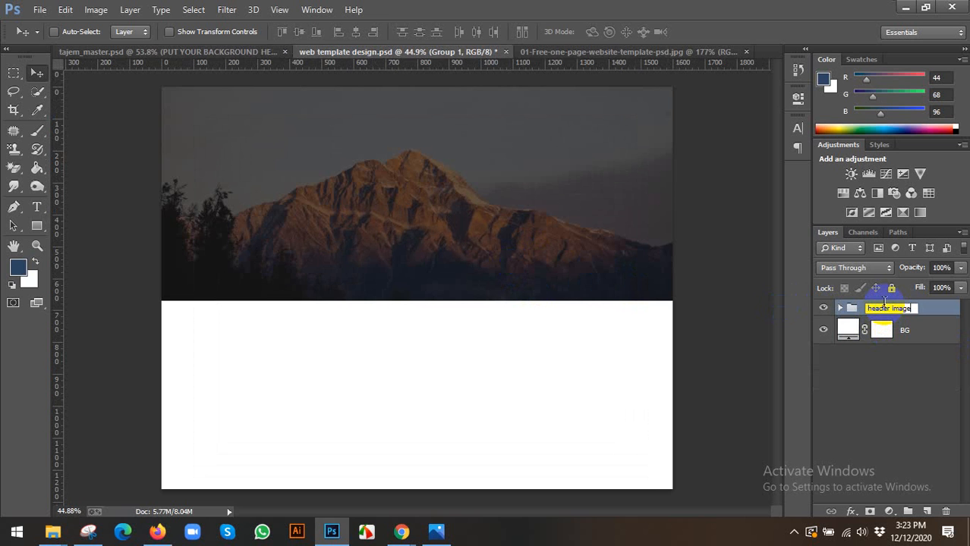
{"action": "key", "text": "Return"}
Show the grid guides over the header and check the Zippy reference for its logo and menu placement.
{"action": "scroll", "coordinate": [486, 177], "scroll_direction": "up", "scroll_amount": 1}
{"action": "left_click_drag", "start_coordinate": [481, 175], "coordinate": [480, 249]}
{"action": "key", "text": "ctrl+;"}
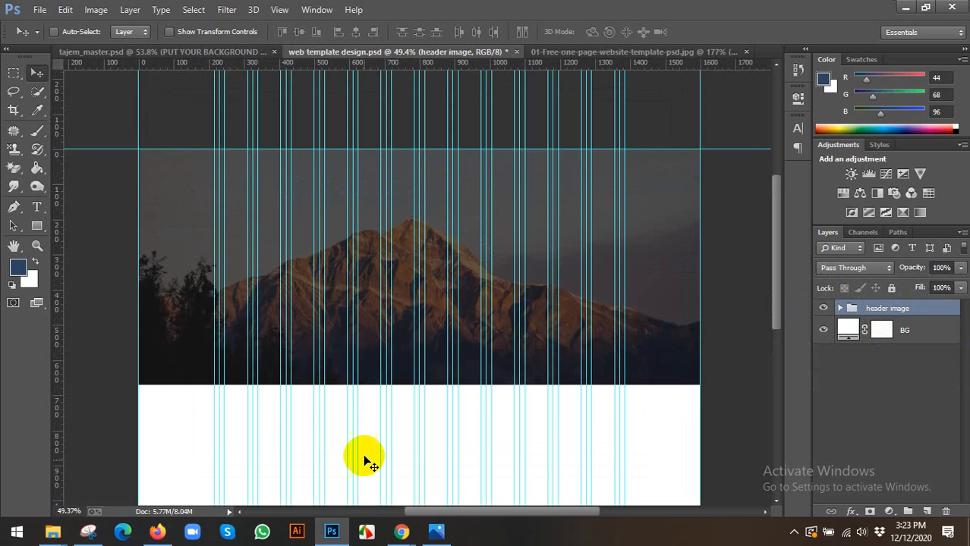
{"action": "left_click", "coordinate": [437, 531]}
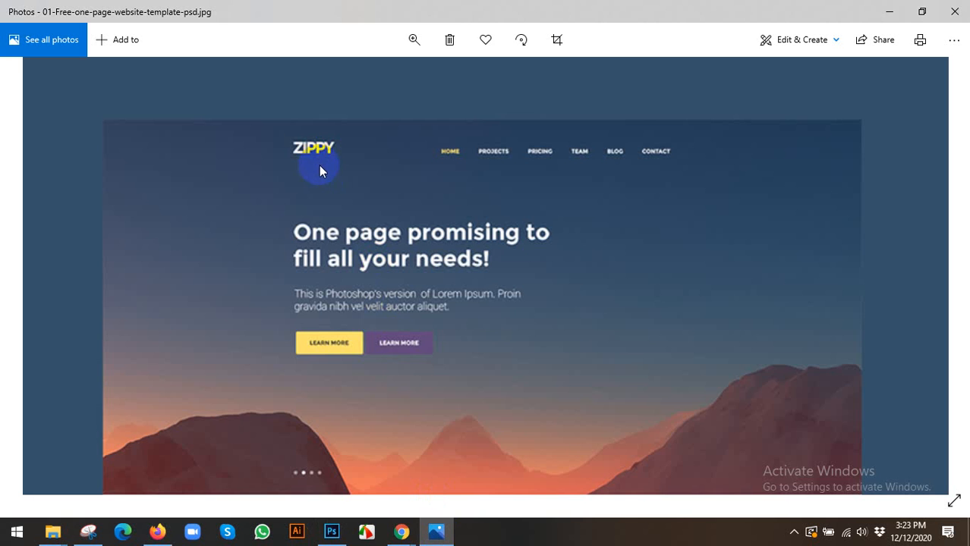
{"action": "left_click", "coordinate": [332, 531]}
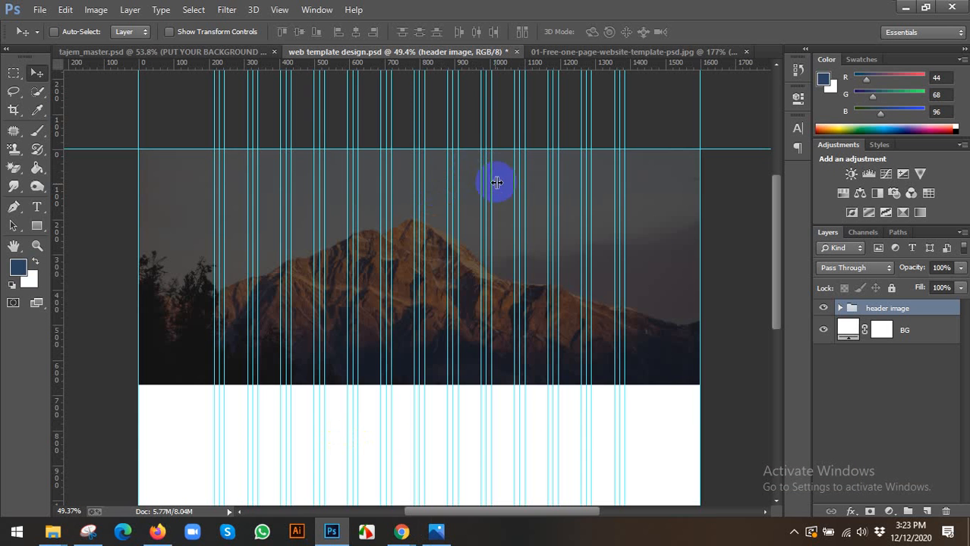
Hide the guides, add the text ZIPPY in the white area below the header photo, and set its size to 60 pt.
{"action": "key", "text": "ctrl+;"}
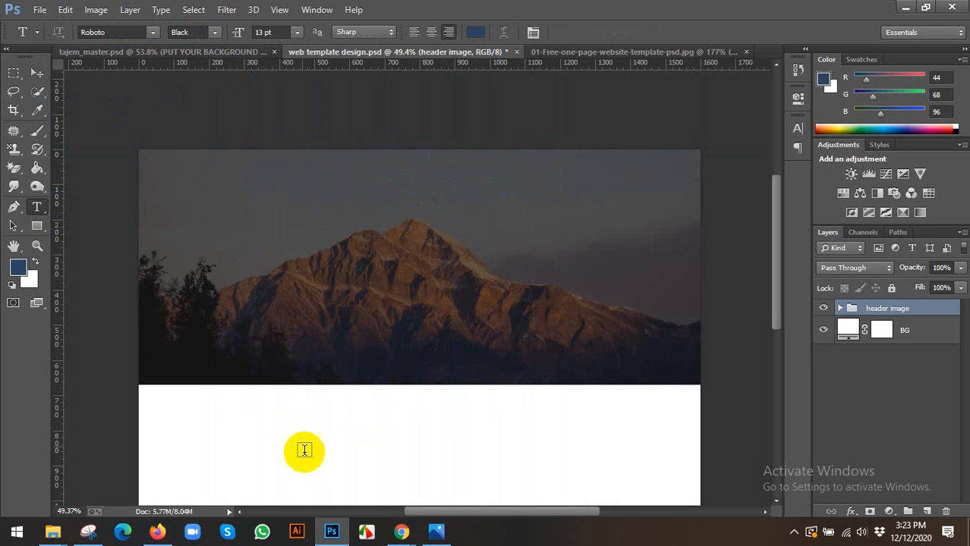
{"action": "left_click", "coordinate": [300, 421]}
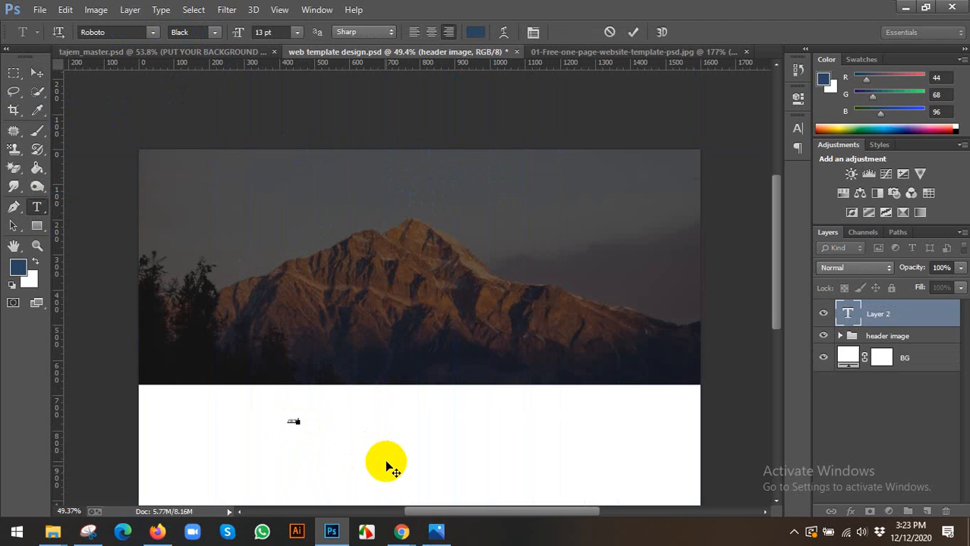
{"action": "key", "text": "ctrl+a"}
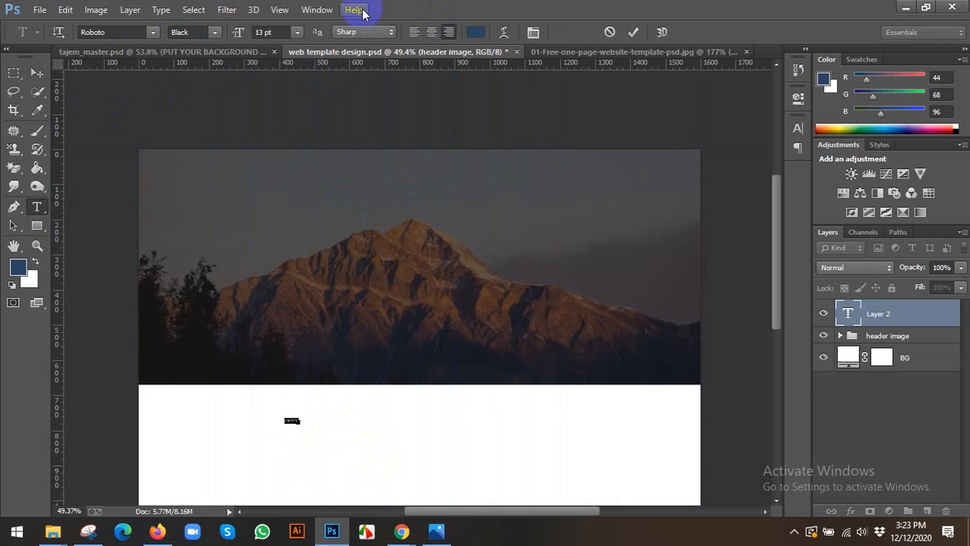
{"action": "left_click", "coordinate": [298, 32]}
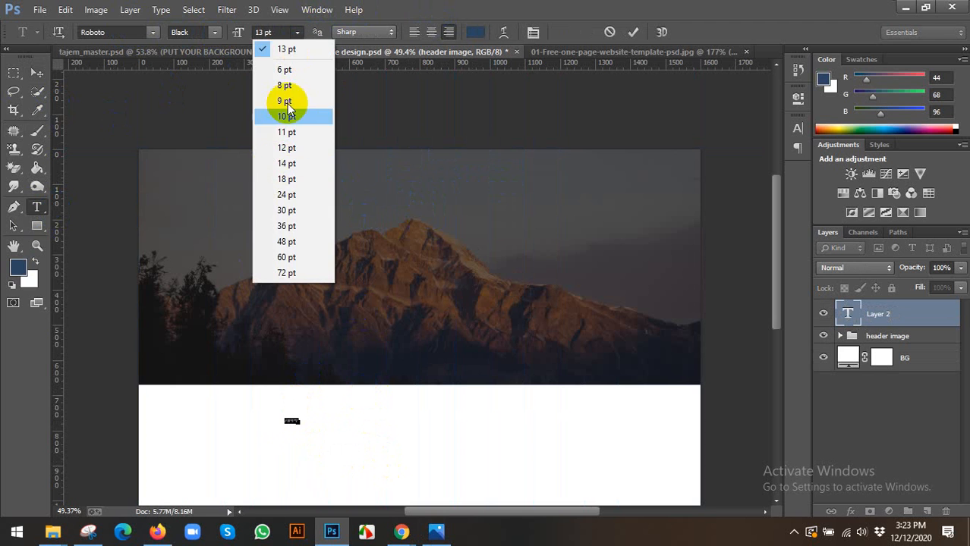
{"action": "left_click", "coordinate": [268, 254]}
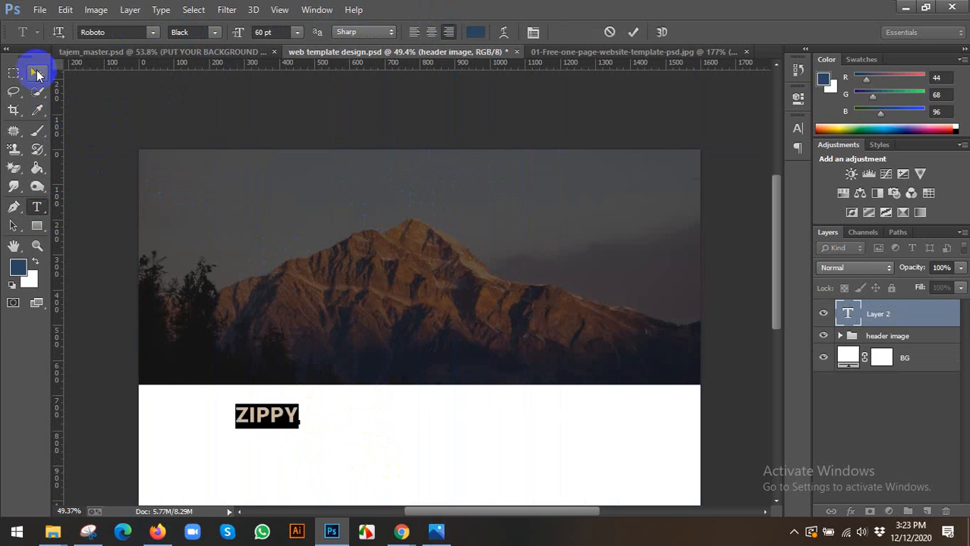
{"action": "left_click", "coordinate": [36, 74]}
Check the logo in the Zippy reference image, then set the ZIPPY text to the Scream font in white (ffffff).
{"action": "left_click", "coordinate": [438, 533]}
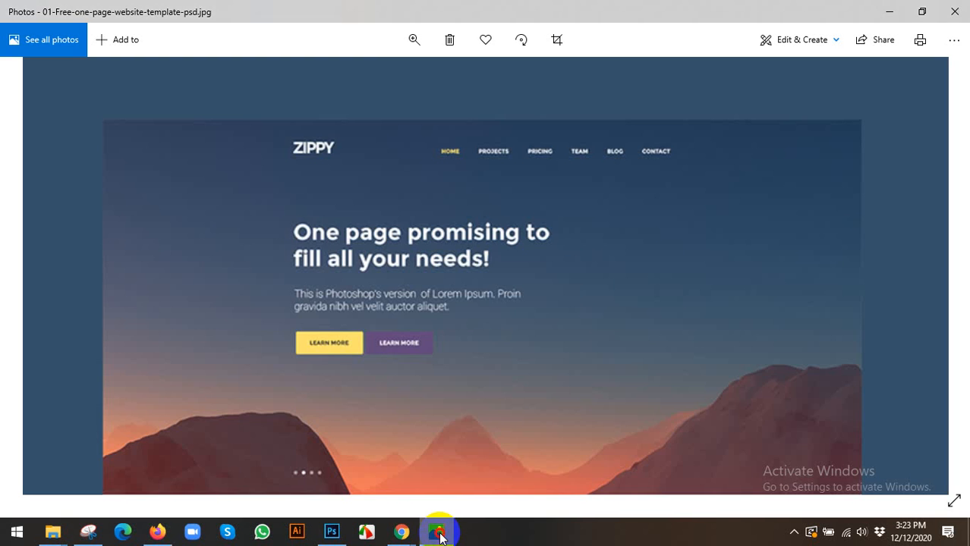
{"action": "left_click", "coordinate": [438, 534]}
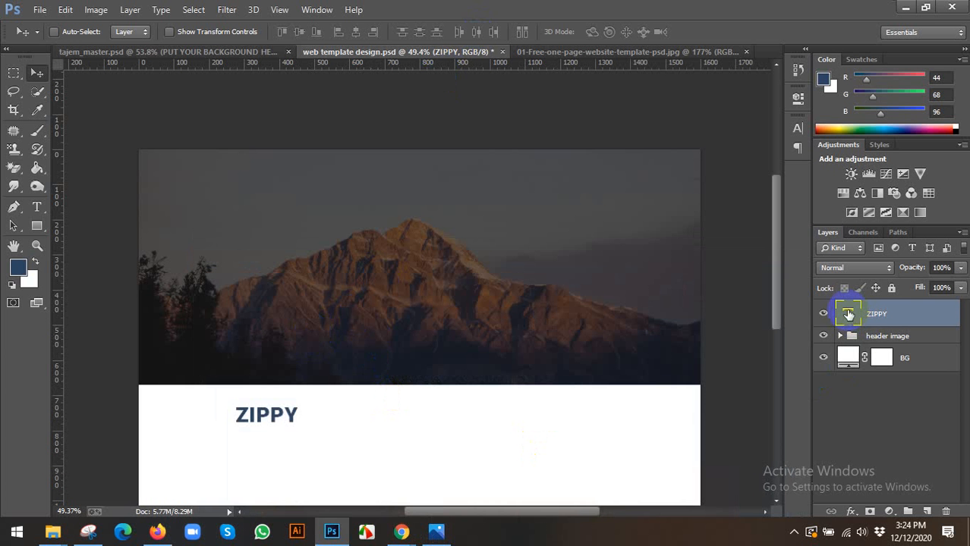
{"action": "double_click", "coordinate": [849, 314]}
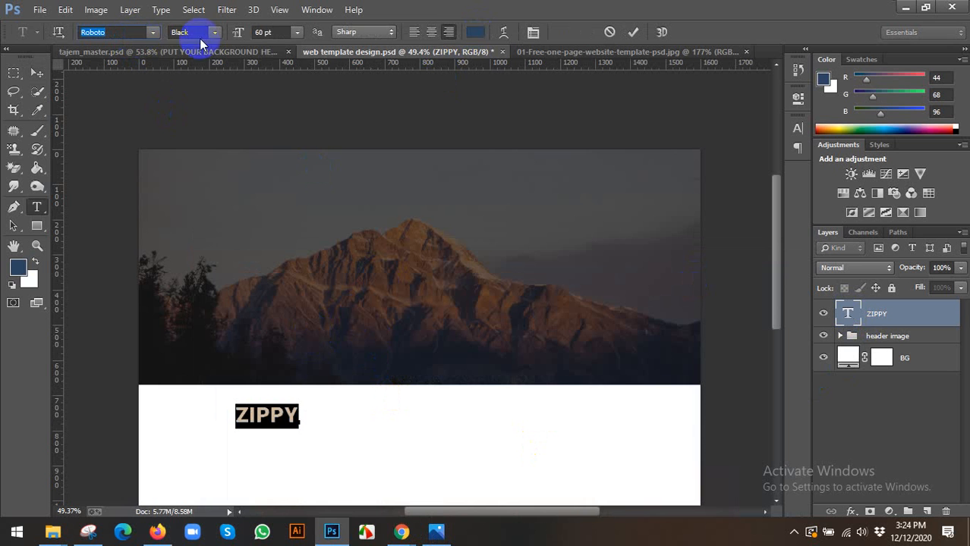
{"action": "left_click", "coordinate": [154, 33]}
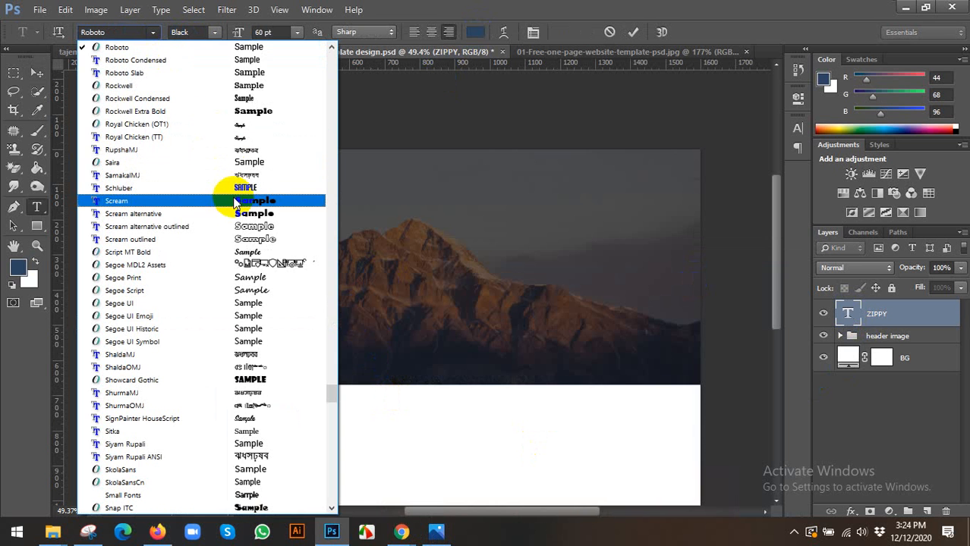
{"action": "left_click", "coordinate": [116, 201]}
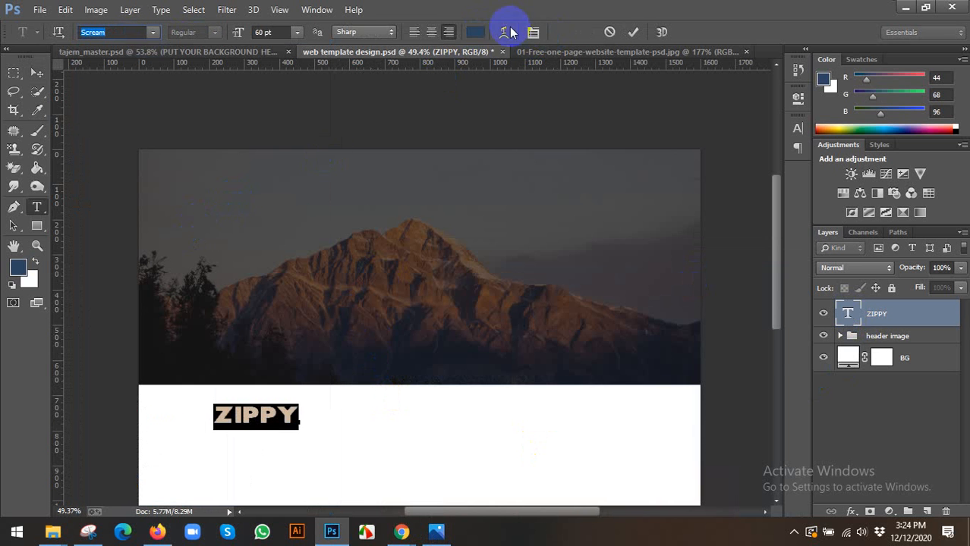
{"action": "left_click", "coordinate": [476, 33]}
{"action": "left_click_drag", "start_coordinate": [567, 201], "coordinate": [518, 132]}
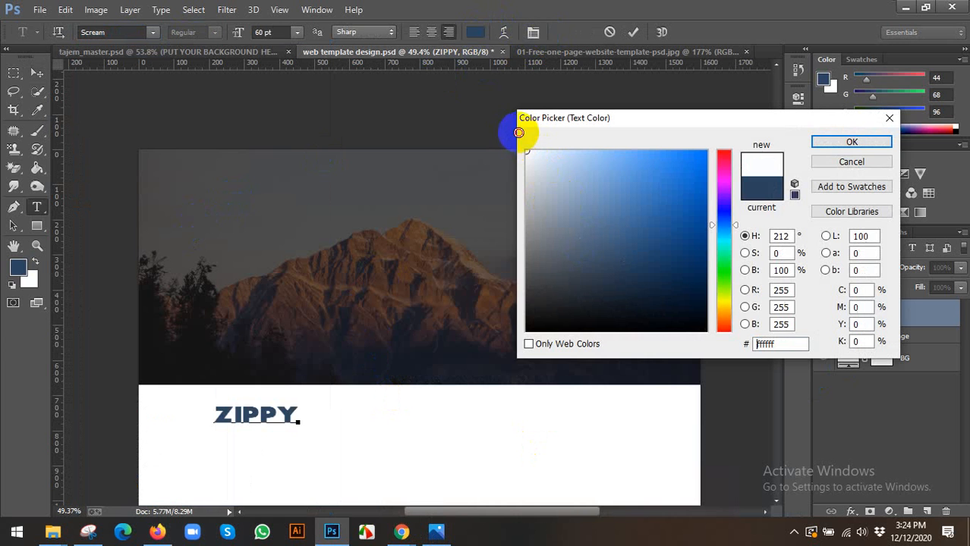
{"action": "left_click", "coordinate": [852, 143]}
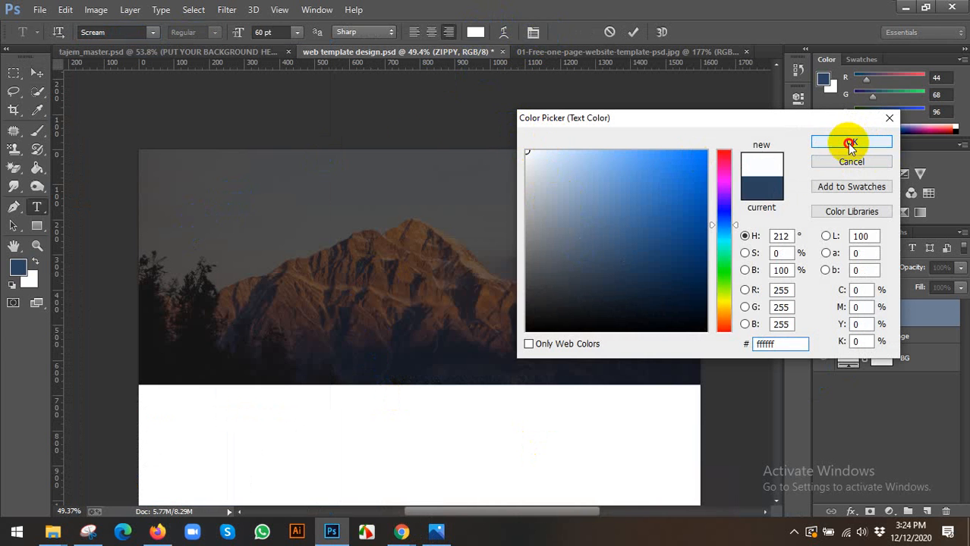
{"action": "left_click", "coordinate": [35, 70]}
Show the grid guides and move the ZIPPY text onto the header's top edge near the start of the first column.
{"action": "left_click_drag", "start_coordinate": [217, 346], "coordinate": [280, 308]}
{"action": "key", "text": "ctrl+semicolon"}
{"action": "scroll", "coordinate": [275, 204], "scroll_direction": "up", "scroll_amount": 4}
{"action": "key", "text": "ctrl+r"}
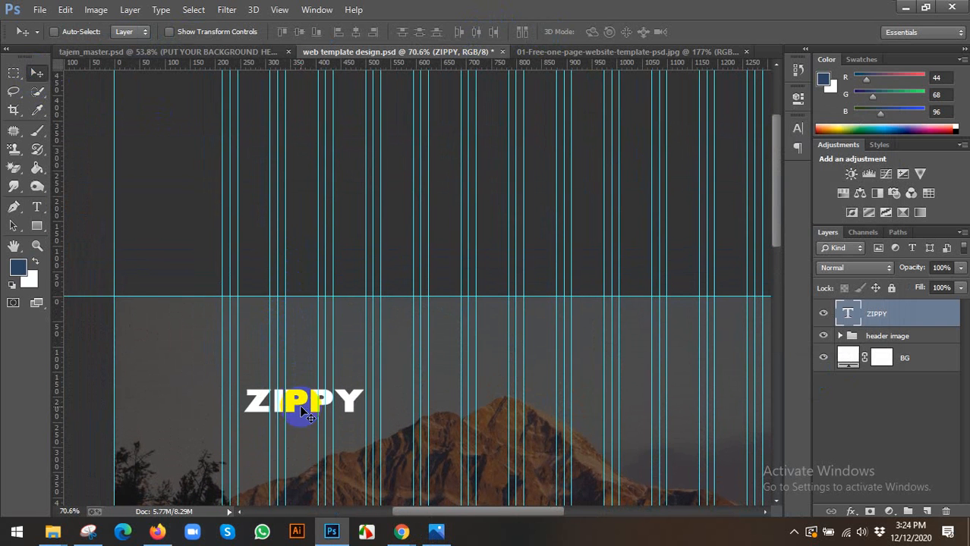
{"action": "left_click_drag", "start_coordinate": [297, 418], "coordinate": [280, 321]}
Compare the logo placement in tajem_master.psd and shift the ZIPPY text along the first grid column in web template design.psd.
{"action": "left_click", "coordinate": [163, 55]}
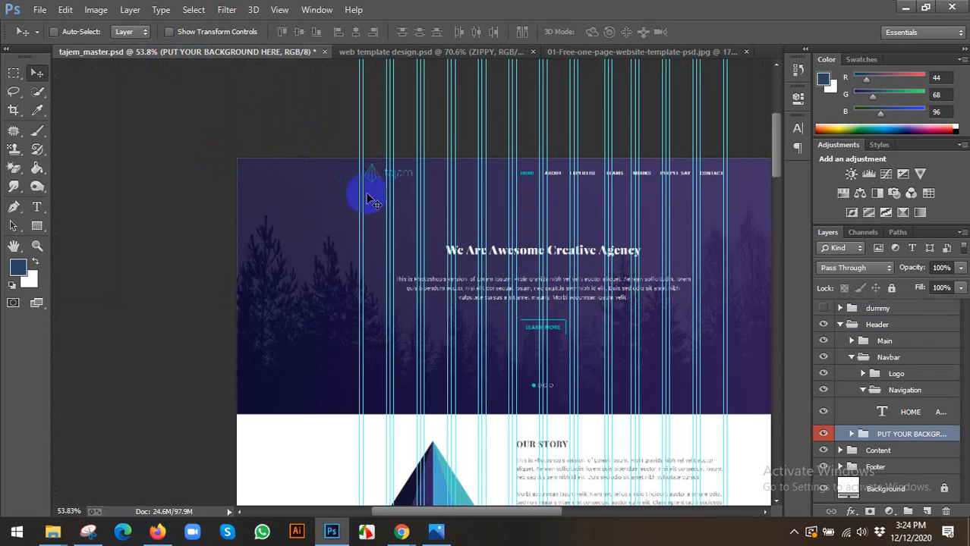
{"action": "scroll", "coordinate": [372, 201], "scroll_direction": "up", "scroll_amount": 3}
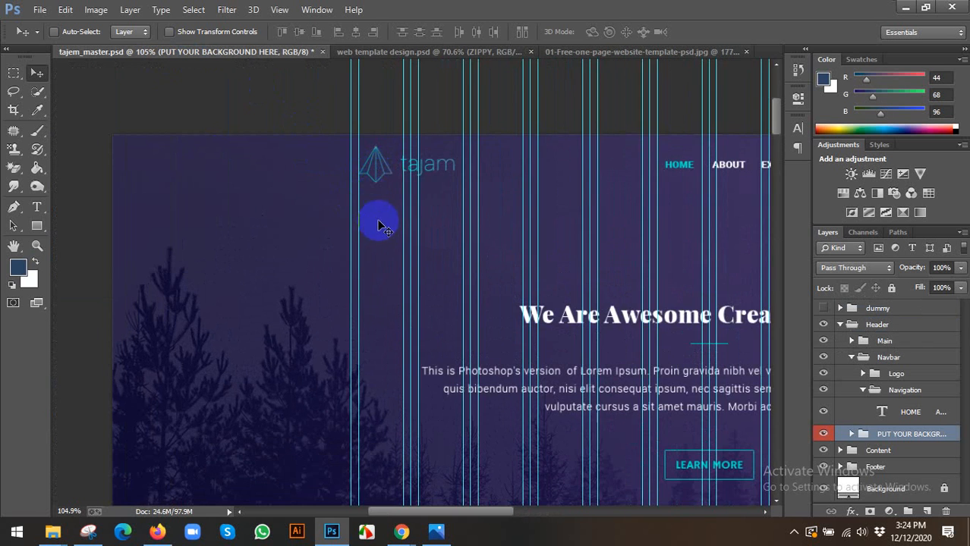
{"action": "scroll", "coordinate": [379, 227], "scroll_direction": "down", "scroll_amount": 3}
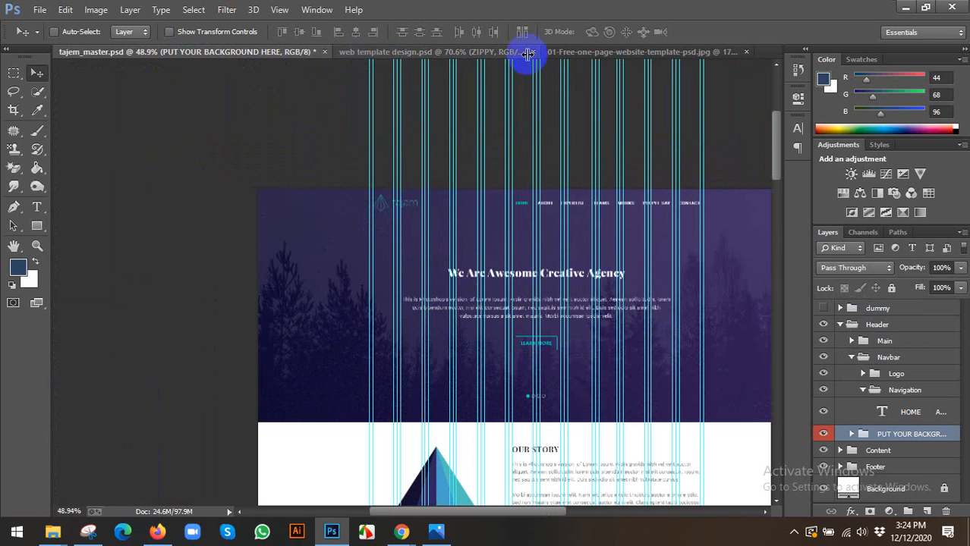
{"action": "left_click", "coordinate": [498, 51]}
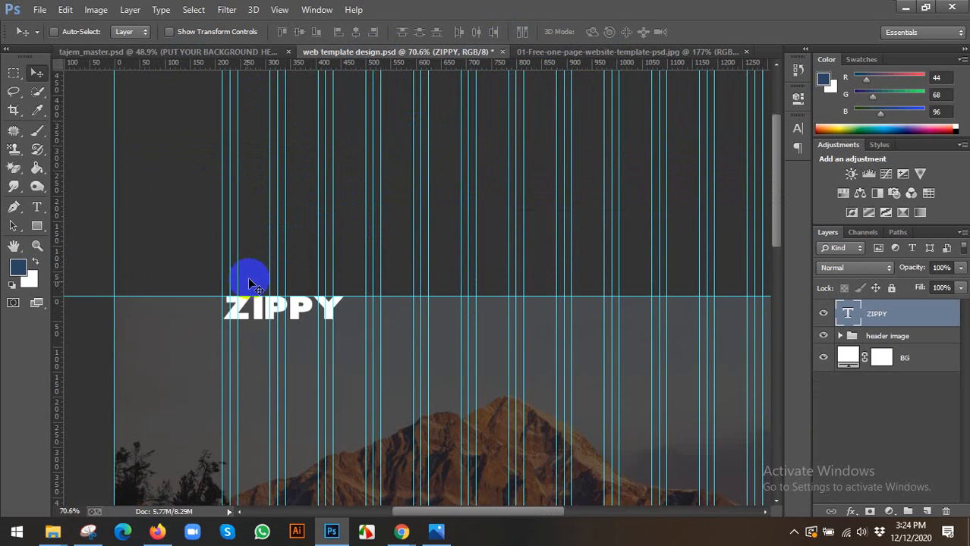
{"action": "left_click_drag", "start_coordinate": [249, 283], "coordinate": [270, 307]}
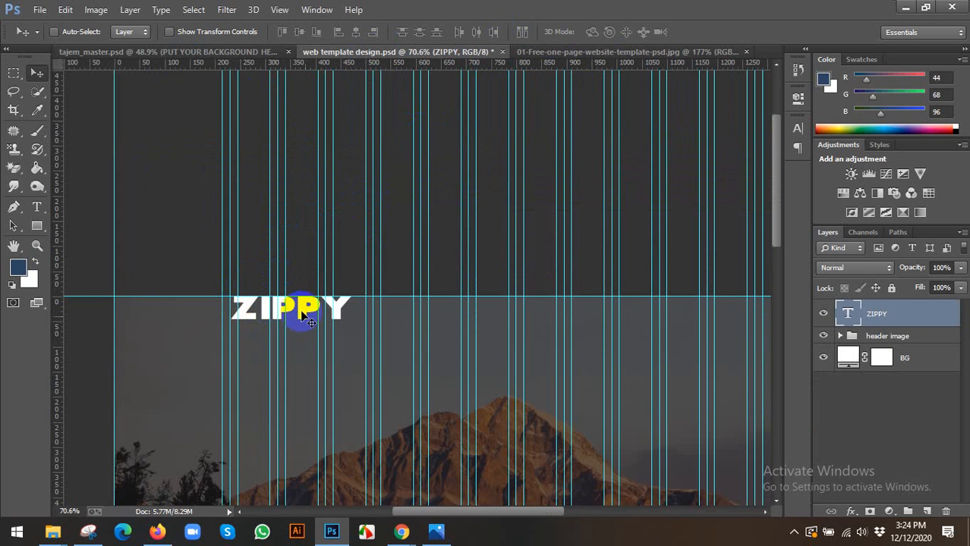
Left-align the ZIPPY text and move it back to the first column guide, slightly below the header's top edge.
{"action": "scroll", "coordinate": [328, 317], "scroll_direction": "up", "scroll_amount": 1}
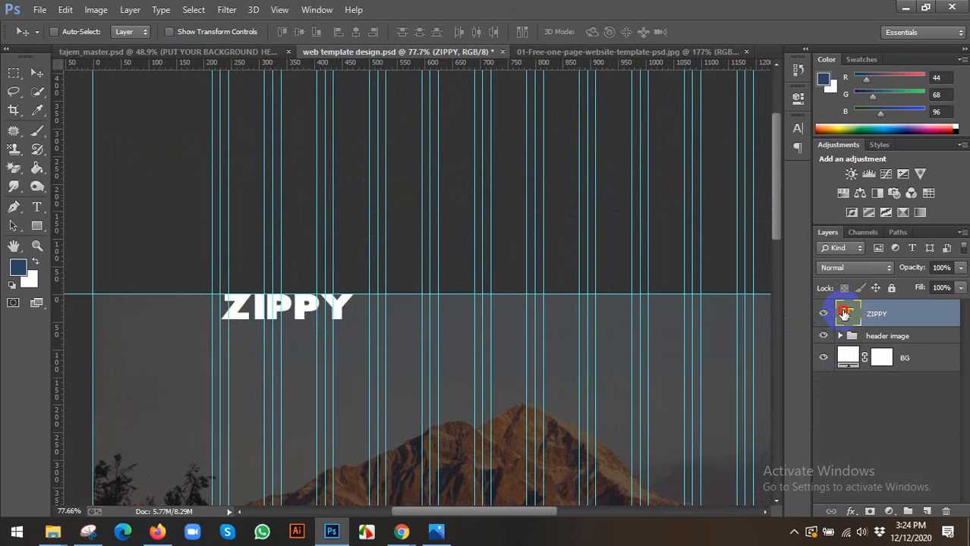
{"action": "double_click", "coordinate": [844, 314]}
{"action": "left_click", "coordinate": [267, 32]}
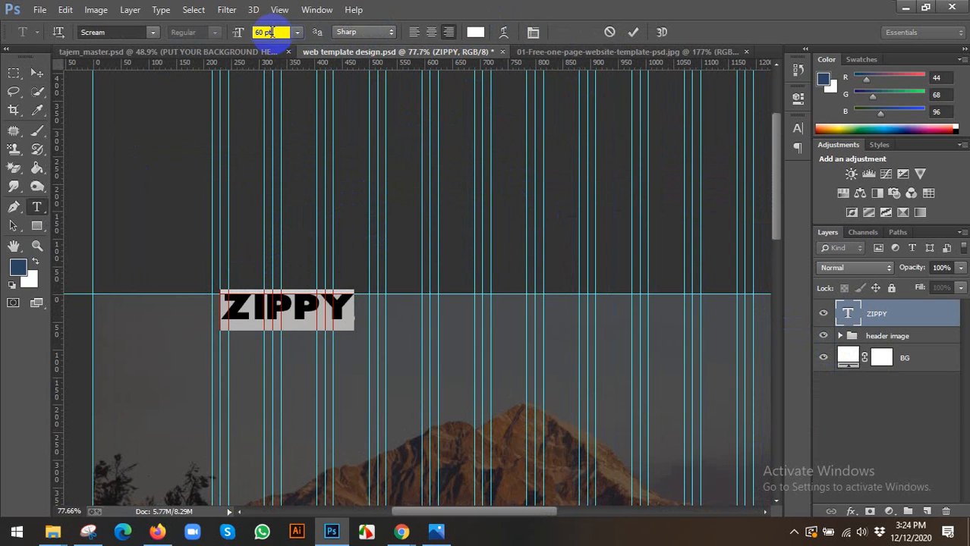
{"action": "left_click", "coordinate": [413, 38]}
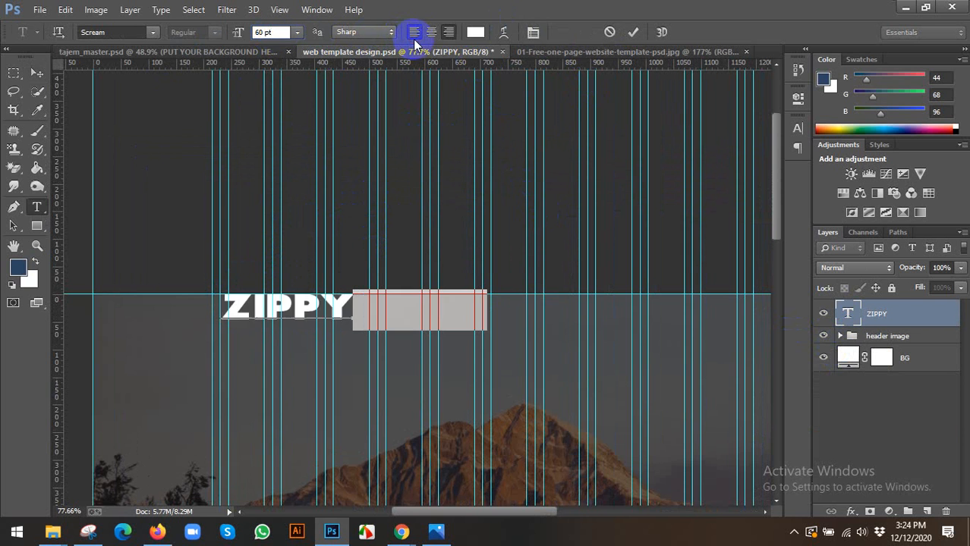
{"action": "left_click", "coordinate": [37, 73]}
{"action": "left_click_drag", "start_coordinate": [404, 312], "coordinate": [269, 325]}
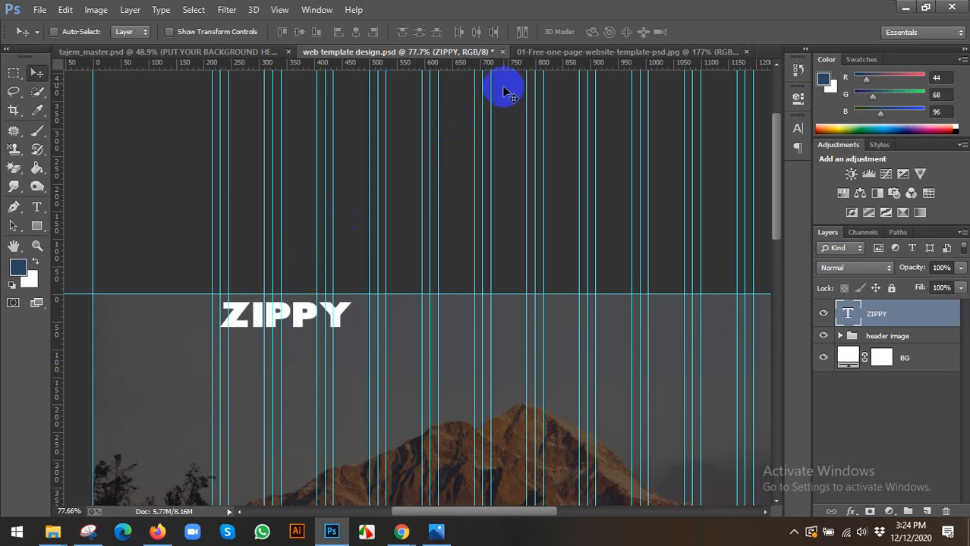
Reduce the ZIPPY text's font size to 28 pt, keeping its white colour.
{"action": "double_click", "coordinate": [848, 311]}
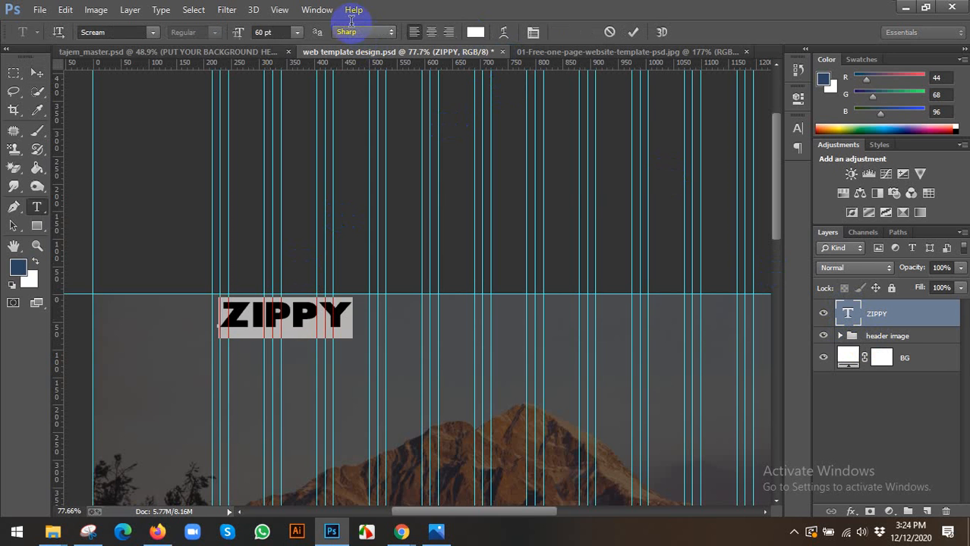
{"action": "left_click", "coordinate": [476, 33]}
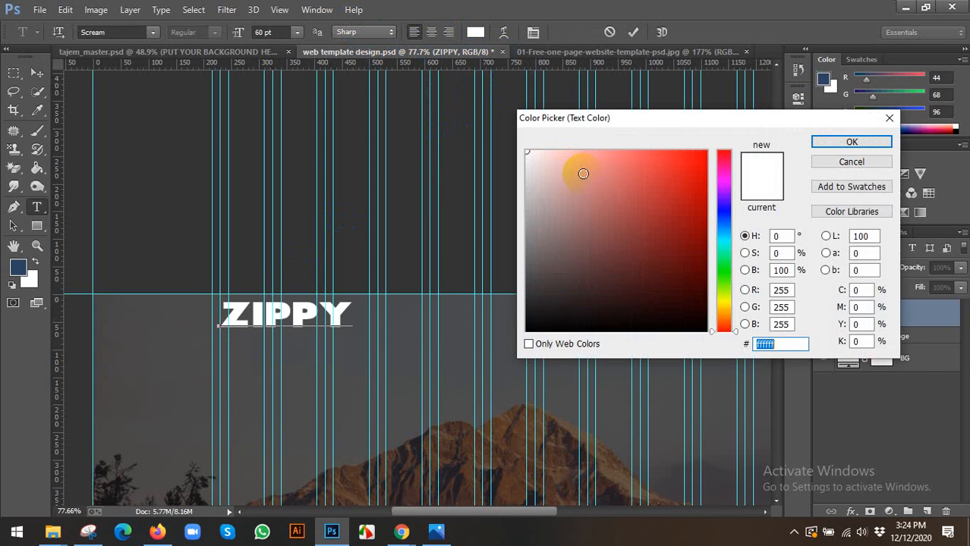
{"action": "left_click", "coordinate": [851, 163]}
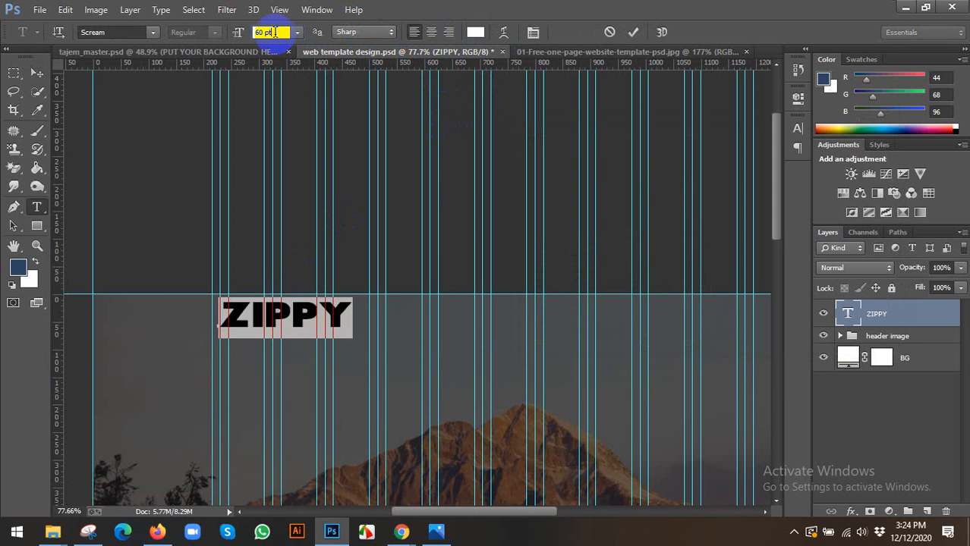
{"action": "key", "text": "Down"}
{"action": "key", "text": "Down"}
{"action": "key", "text": "Down"}
{"action": "key", "text": "Down"}
{"action": "key", "text": "Down"}
{"action": "key", "text": "Down"}
{"action": "key", "text": "Down"}
{"action": "key", "text": "Down"}
{"action": "key", "text": "Down"}
{"action": "key", "text": "Down"}
{"action": "key", "text": "Down"}
{"action": "key", "text": "Down"}
{"action": "key", "text": "Down"}
{"action": "key", "text": "Down"}
{"action": "key", "text": "Down"}
{"action": "key", "text": "Down"}
{"action": "key", "text": "Down"}
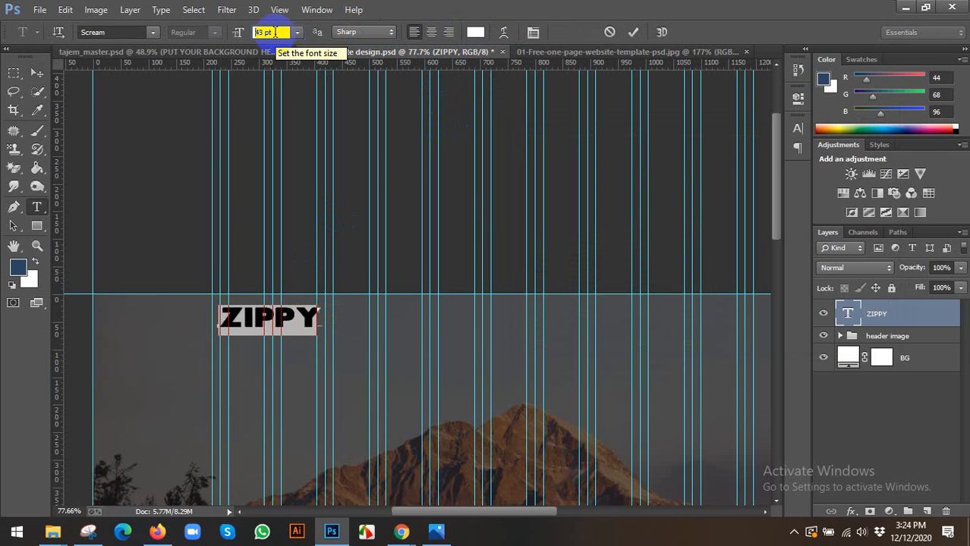
{"action": "key", "text": "Down"}
{"action": "key", "text": "Down"}
{"action": "key", "text": "Down"}
{"action": "key", "text": "Down"}
{"action": "key", "text": "Down"}
{"action": "key", "text": "Down"}
{"action": "key", "text": "Down"}
{"action": "key", "text": "Down"}
{"action": "key", "text": "Down"}
{"action": "key", "text": "Down"}
{"action": "key", "text": "Down"}
{"action": "key", "text": "Down"}
{"action": "key", "text": "Down"}
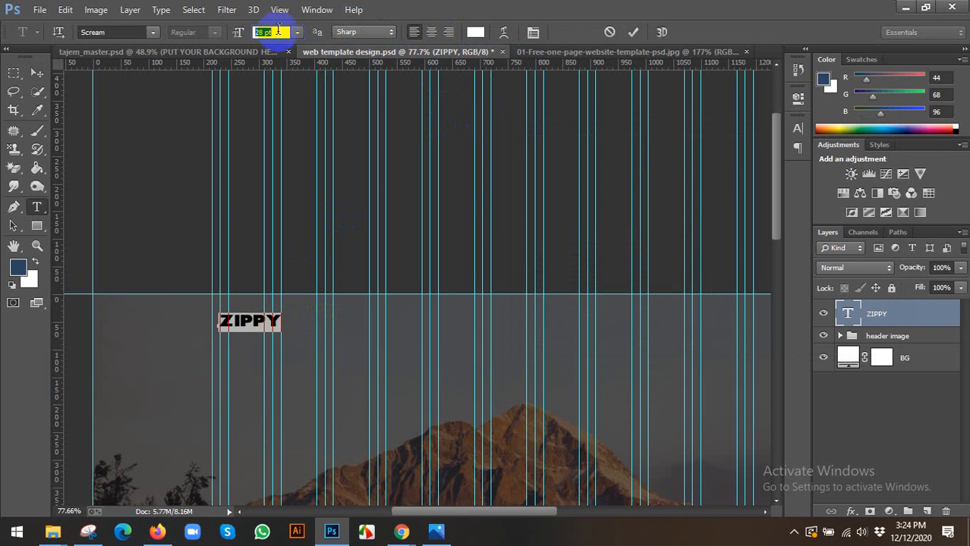
{"action": "left_click", "coordinate": [35, 73]}
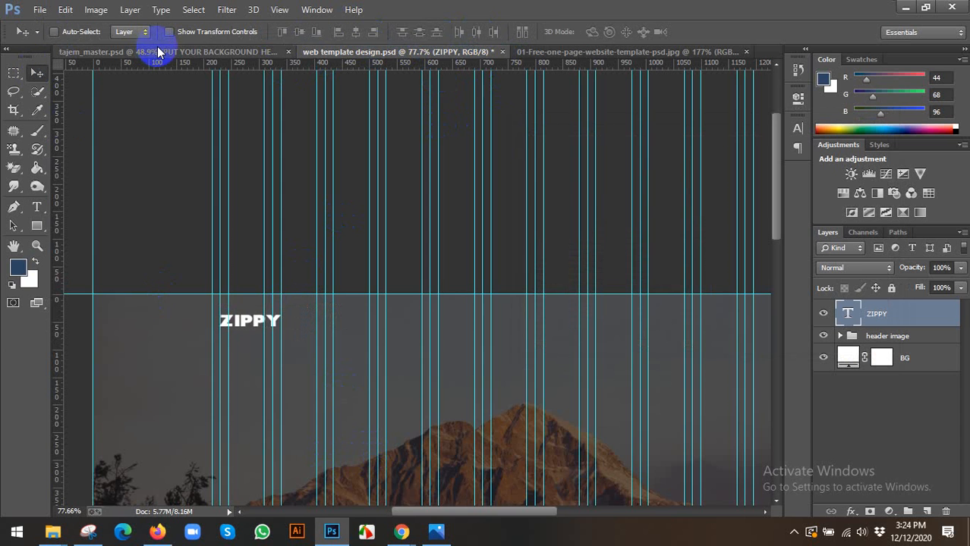
Check the tajem and Zippy reference documents for the logo's size and distance from the header's top edge.
{"action": "left_click", "coordinate": [158, 51]}
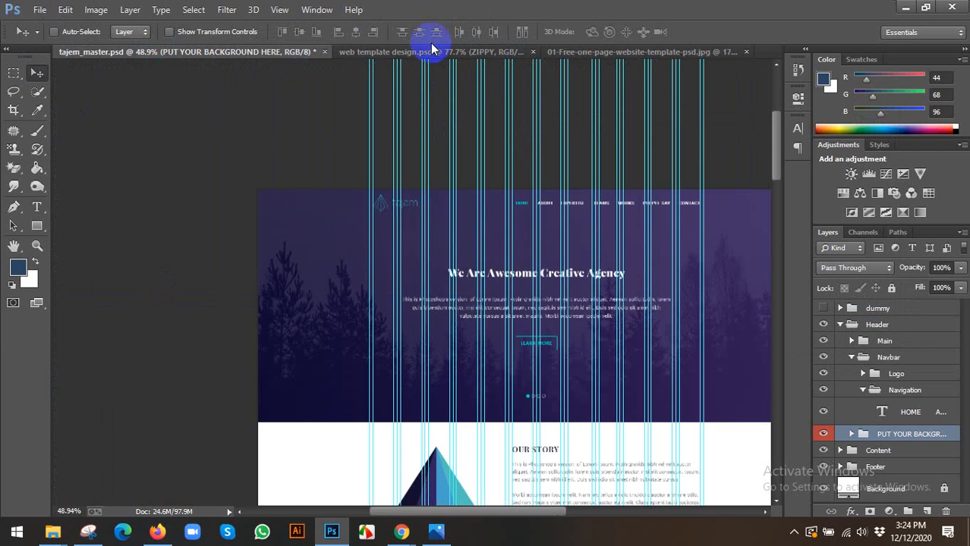
{"action": "left_click", "coordinate": [607, 51]}
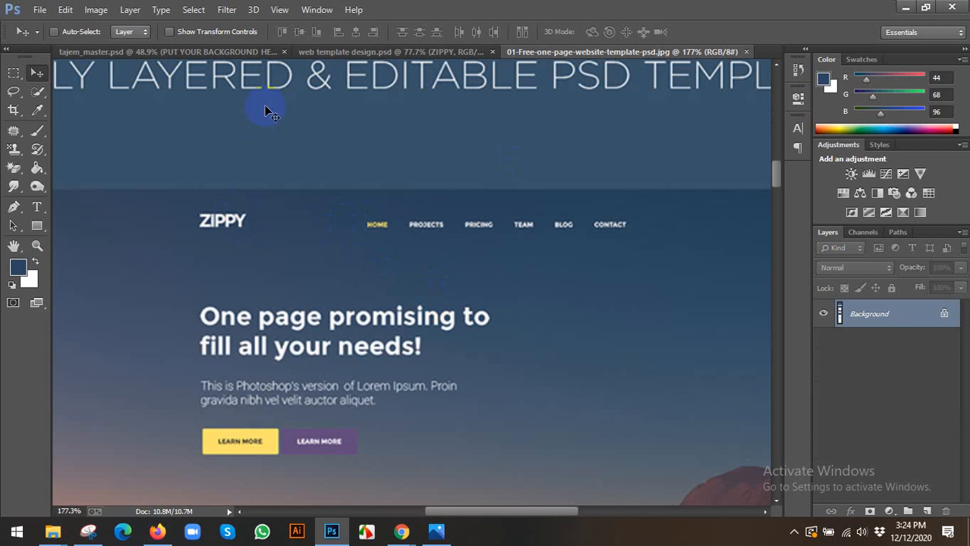
{"action": "left_click", "coordinate": [305, 53]}
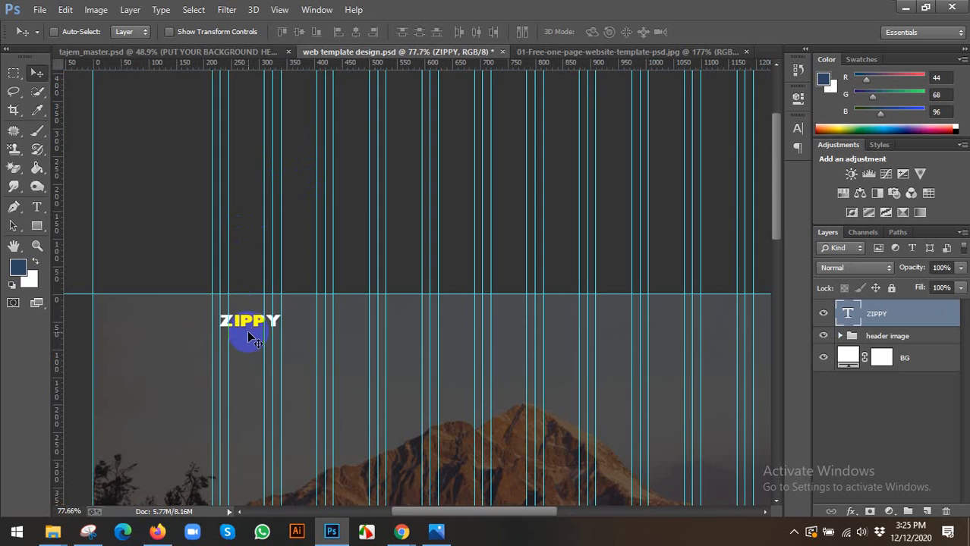
Draw a 20 × 20 px rectangle just above the ZIPPY text as a spacing gauge.
{"action": "scroll", "coordinate": [171, 302], "scroll_direction": "up", "scroll_amount": 1}
{"action": "scroll", "coordinate": [173, 301], "scroll_direction": "up", "scroll_amount": 3}
{"action": "left_click_drag", "start_coordinate": [262, 296], "coordinate": [262, 212]}
{"action": "scroll", "coordinate": [263, 217], "scroll_direction": "up", "scroll_amount": 2}
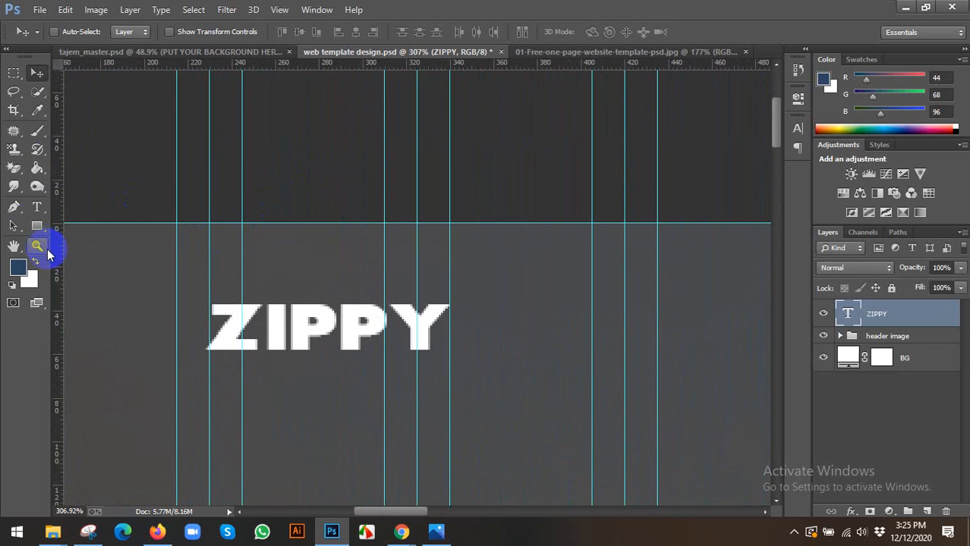
{"action": "left_click", "coordinate": [37, 226]}
{"action": "left_click", "coordinate": [328, 261]}
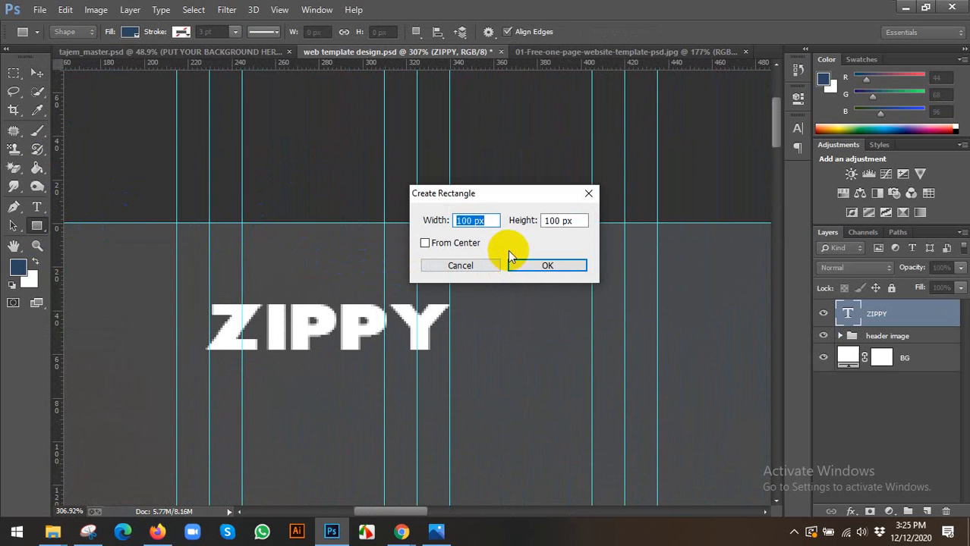
{"action": "type", "text": "20"}
{"action": "key", "text": "Tab"}
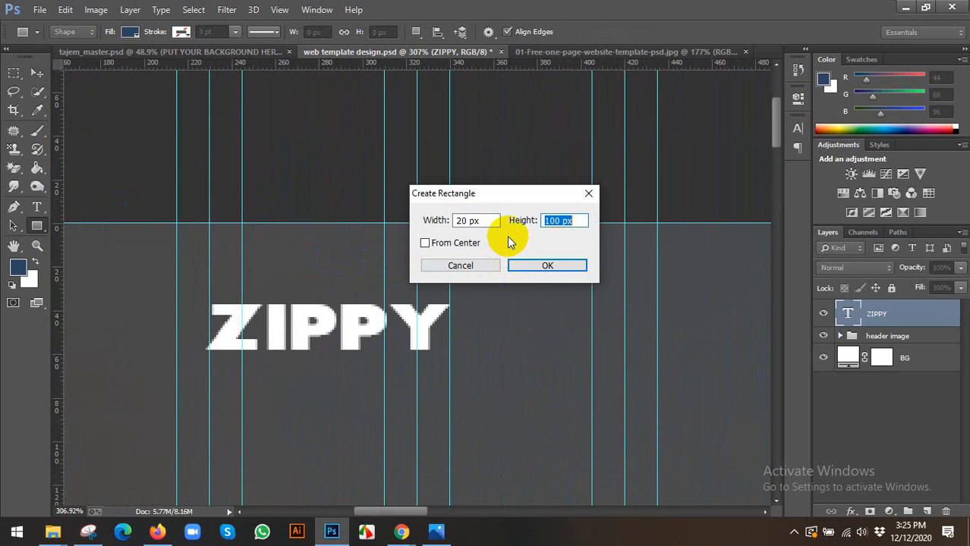
{"action": "left_click", "coordinate": [544, 264]}
{"action": "key", "text": "v"}
Change the small rectangle's fill colour to white (ffffff).
{"action": "left_click", "coordinate": [598, 175]}
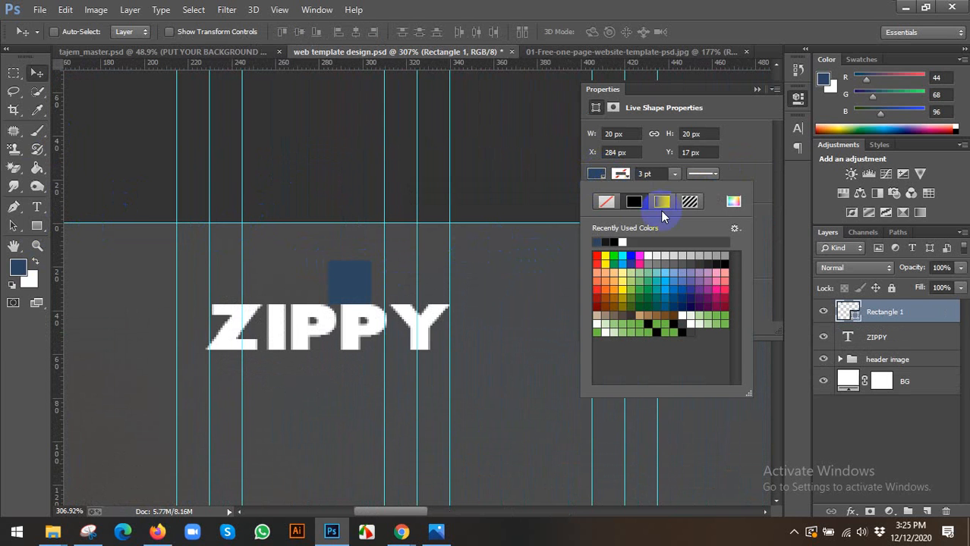
{"action": "left_click", "coordinate": [797, 129]}
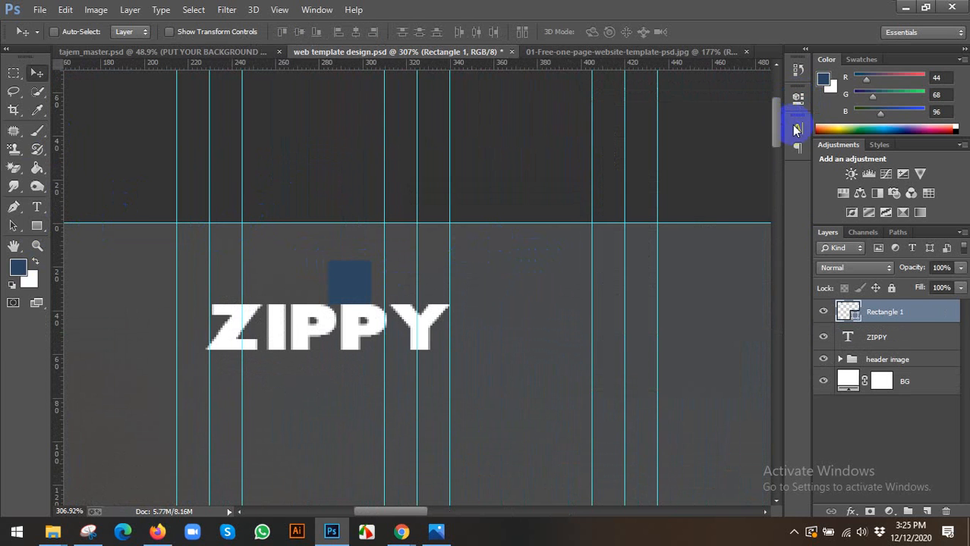
{"action": "left_click", "coordinate": [845, 311]}
{"action": "double_click", "coordinate": [855, 318]}
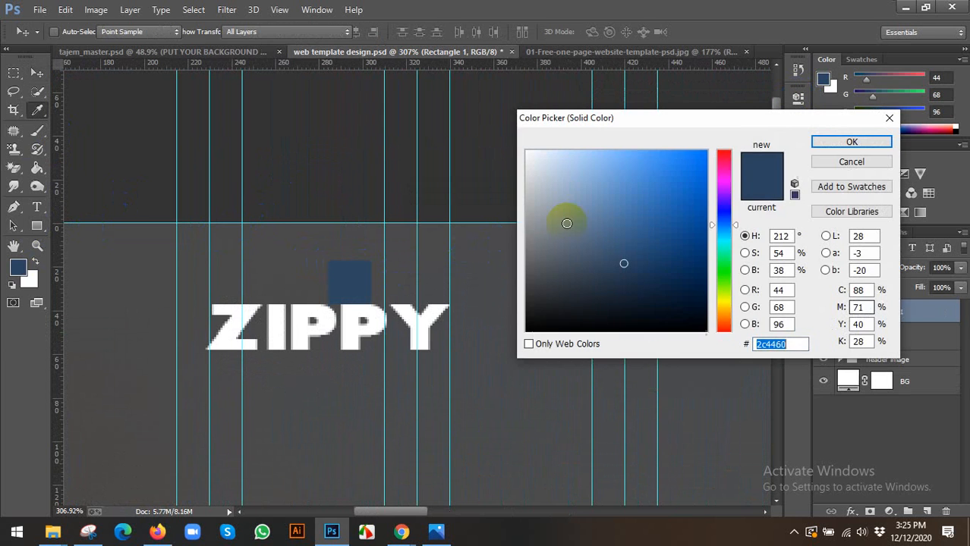
{"action": "left_click_drag", "start_coordinate": [535, 159], "coordinate": [521, 140]}
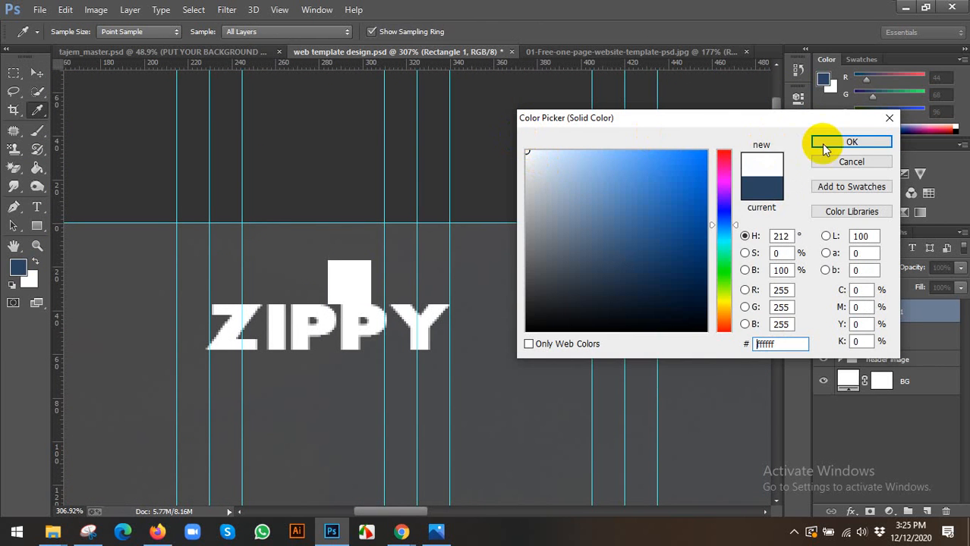
{"action": "left_click", "coordinate": [850, 142]}
Move the rectangle against the header's top edge and shift the ZIPPY text up until it touches the rectangle's underside.
{"action": "left_click_drag", "start_coordinate": [310, 289], "coordinate": [251, 253]}
{"action": "left_click", "coordinate": [869, 345]}
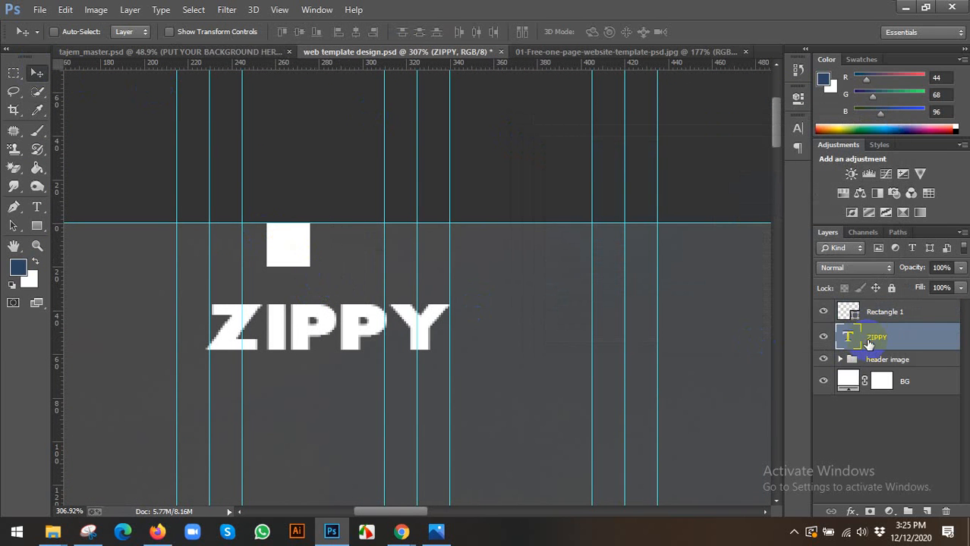
{"action": "left_click_drag", "start_coordinate": [321, 327], "coordinate": [326, 299]}
Delete the Rectangle 1 spacing gauge above the ZIPPY text.
{"action": "left_click", "coordinate": [841, 310]}
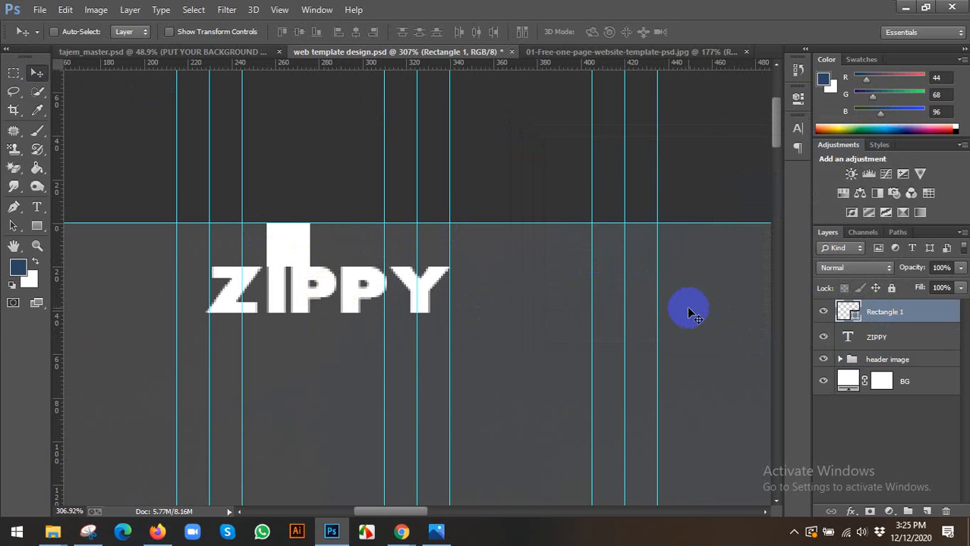
{"action": "key", "text": "Delete"}
{"action": "scroll", "coordinate": [494, 314], "scroll_direction": "down", "scroll_amount": 5}
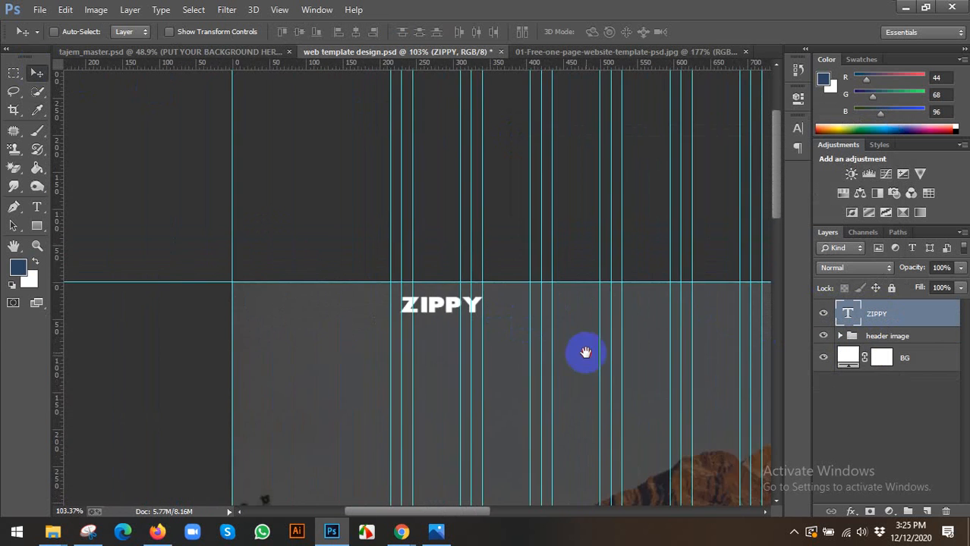
{"action": "left_click_drag", "start_coordinate": [583, 351], "coordinate": [438, 295]}
Examine the navigation menu beside the logo in the Zippy reference image and compare it with the header in web template design.psd.
{"action": "left_click", "coordinate": [567, 50]}
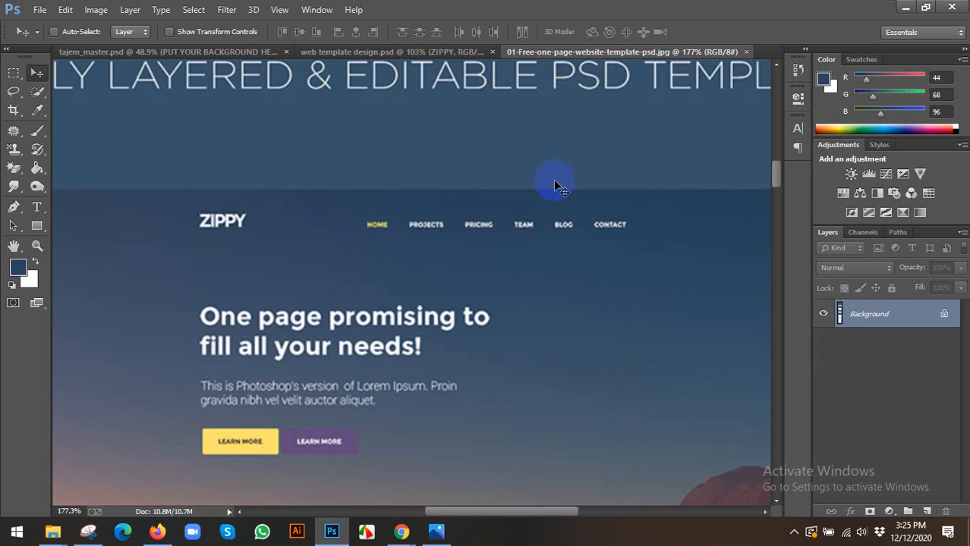
{"action": "scroll", "coordinate": [429, 237], "scroll_direction": "down", "scroll_amount": 4}
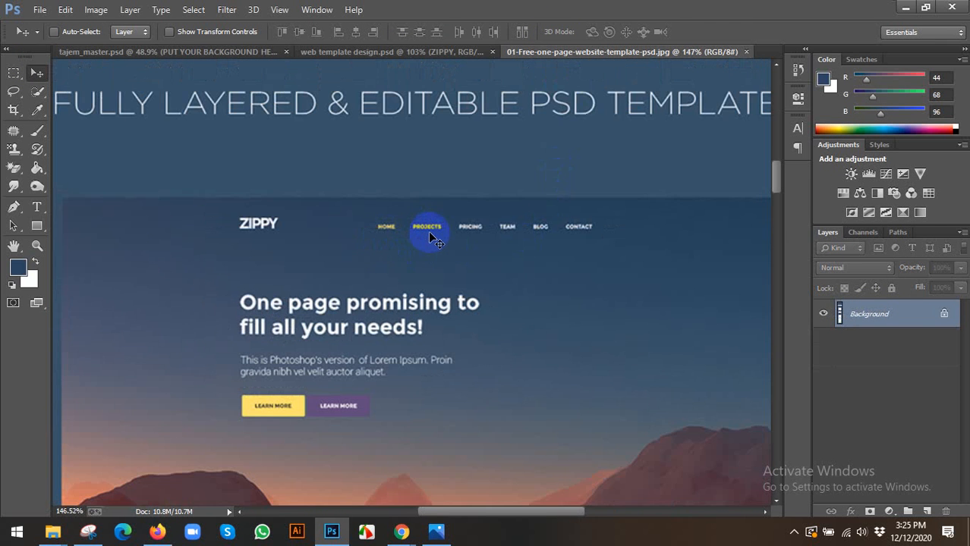
{"action": "scroll", "coordinate": [487, 242], "scroll_direction": "up", "scroll_amount": 2}
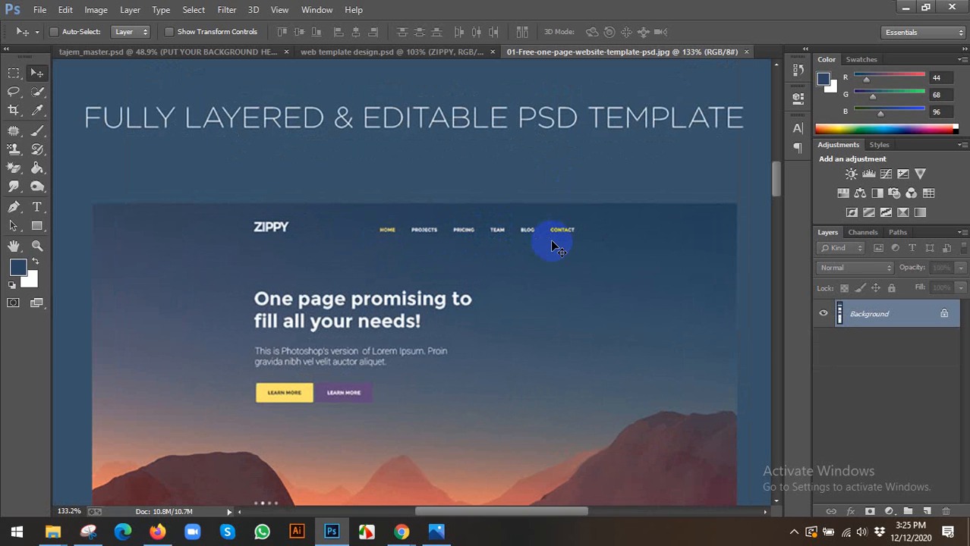
{"action": "left_click", "coordinate": [334, 53]}
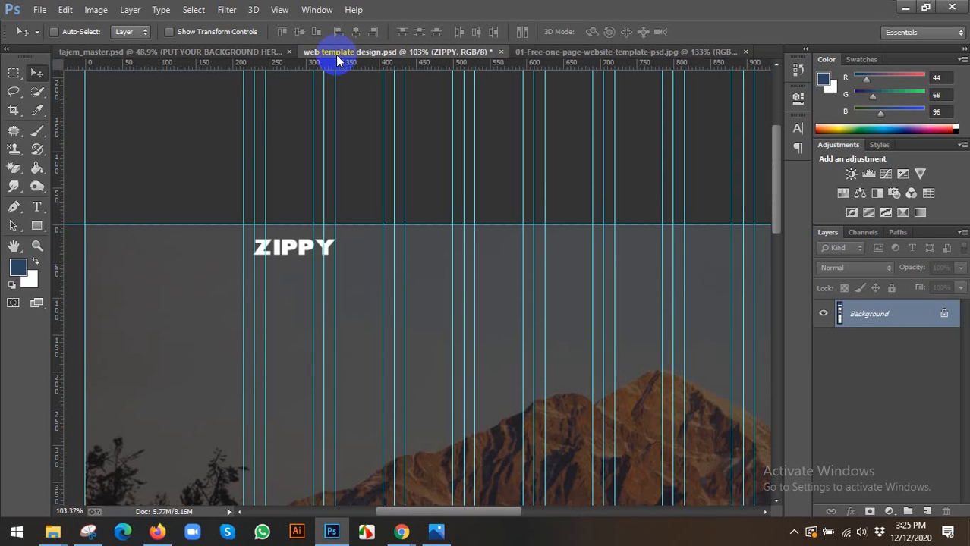
{"action": "left_click", "coordinate": [581, 53]}
{"action": "scroll", "coordinate": [471, 289], "scroll_direction": "up", "scroll_amount": 1}
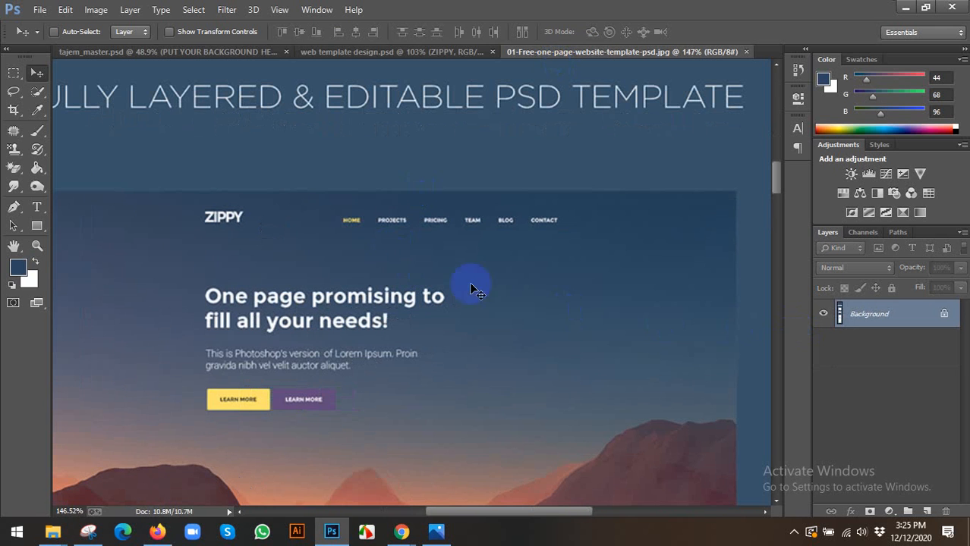
Add a text layer in the Zippy reference image reading HOMEPROJECTPRICINGTEAMBLOGCONTACT, without spaces between the menu items.
{"action": "left_click", "coordinate": [37, 206]}
{"action": "left_click", "coordinate": [499, 310]}
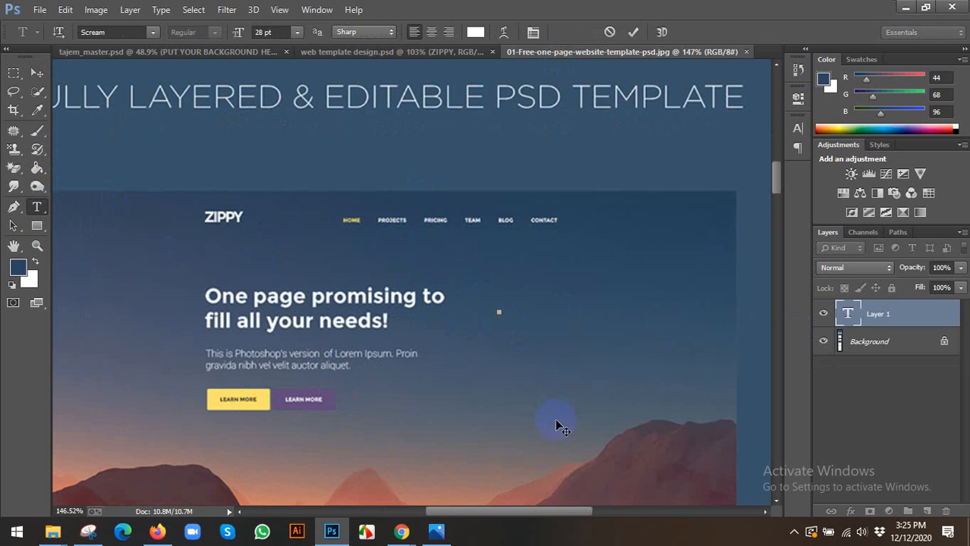
{"action": "type", "text": "W"}
{"action": "key", "text": "BackSpace"}
{"action": "type", "text": "HOME"}
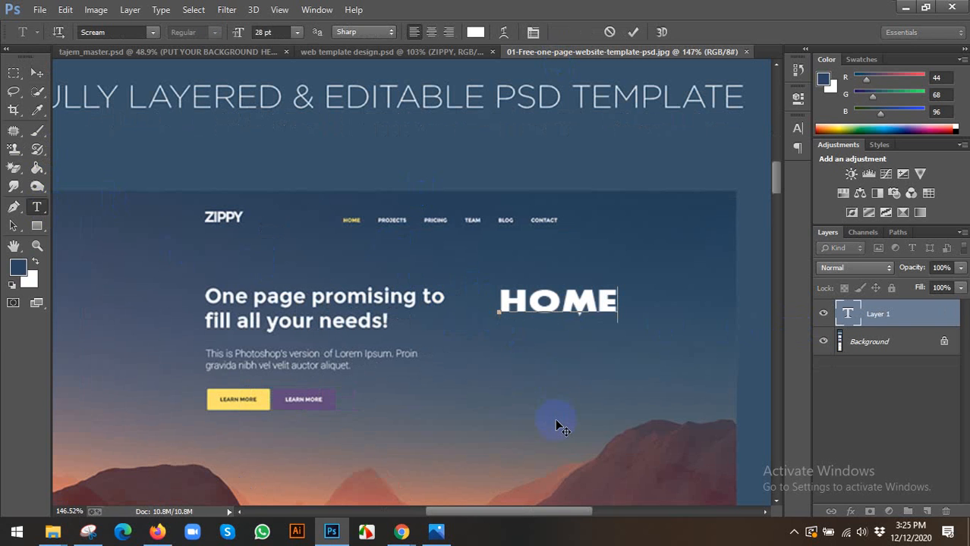
{"action": "type", "text": "PROJEC"}
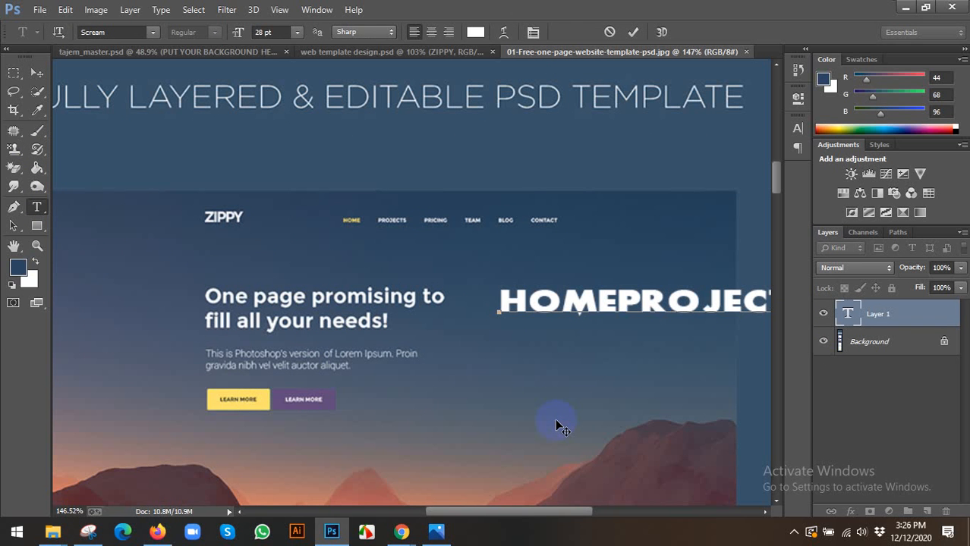
Format the whole menu text in Montserrat Bold at 16 pt.
{"action": "key", "text": "ctrl+a"}
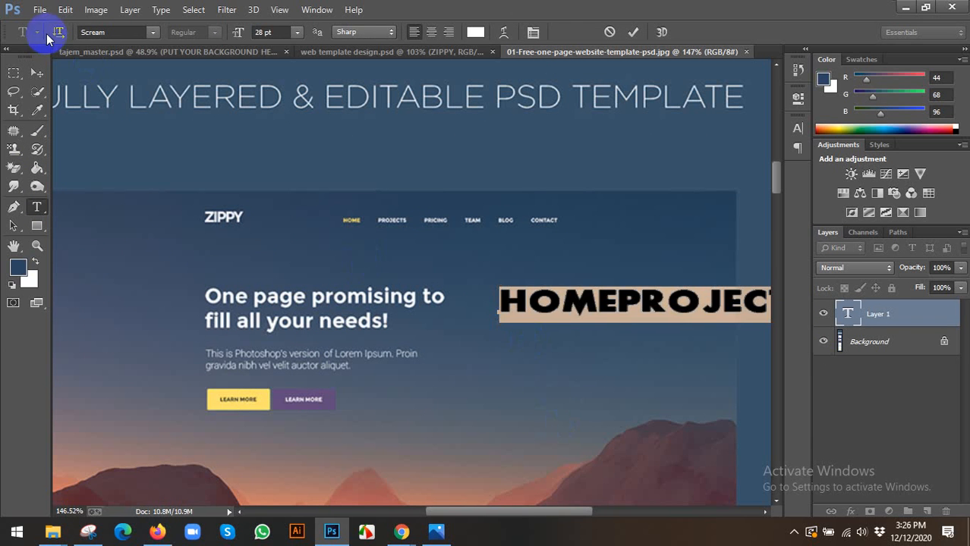
{"action": "left_click", "coordinate": [92, 32]}
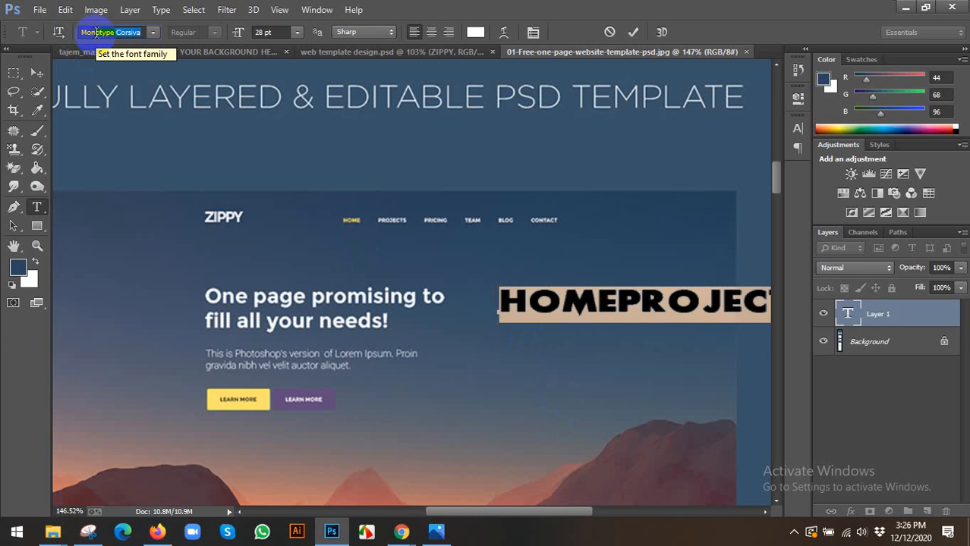
{"action": "key", "text": "Return"}
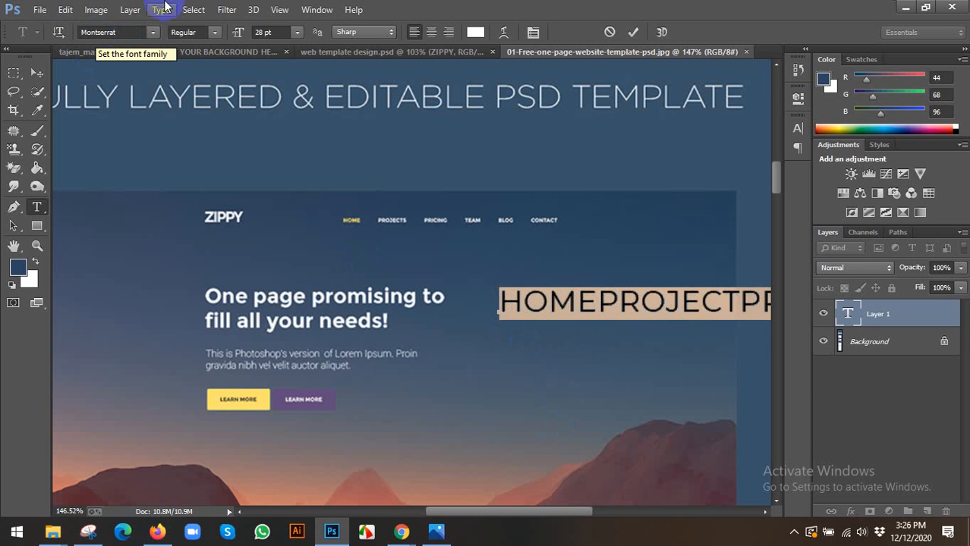
{"action": "left_click", "coordinate": [195, 32]}
{"action": "left_click", "coordinate": [189, 69]}
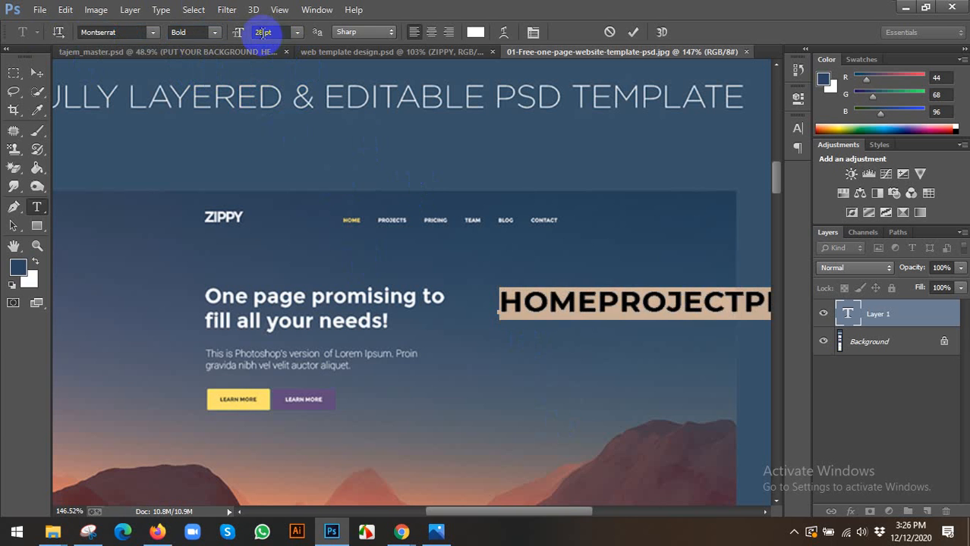
{"action": "left_click_drag", "start_coordinate": [262, 32], "coordinate": [160, 44]}
{"action": "type", "text": "1"}
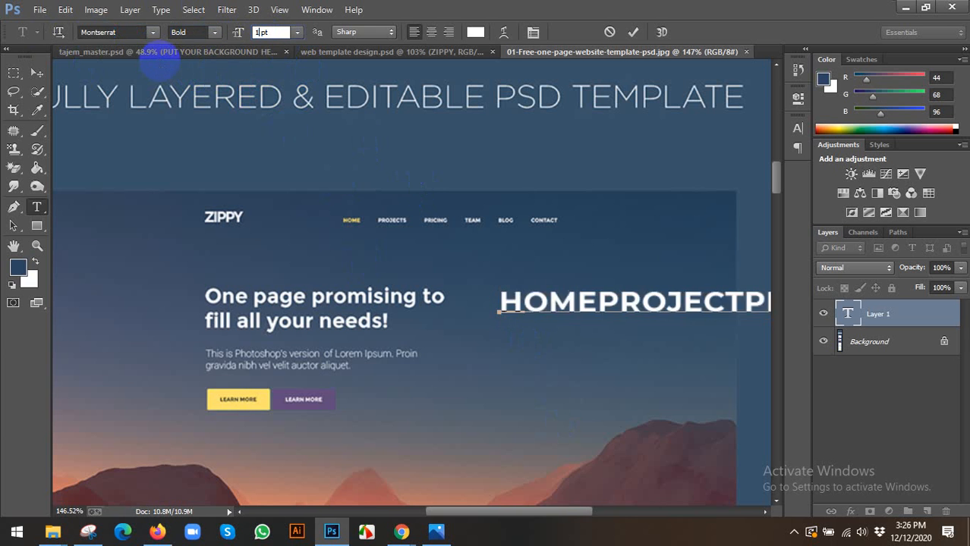
{"action": "type", "text": "6"}
{"action": "key", "text": "Return"}
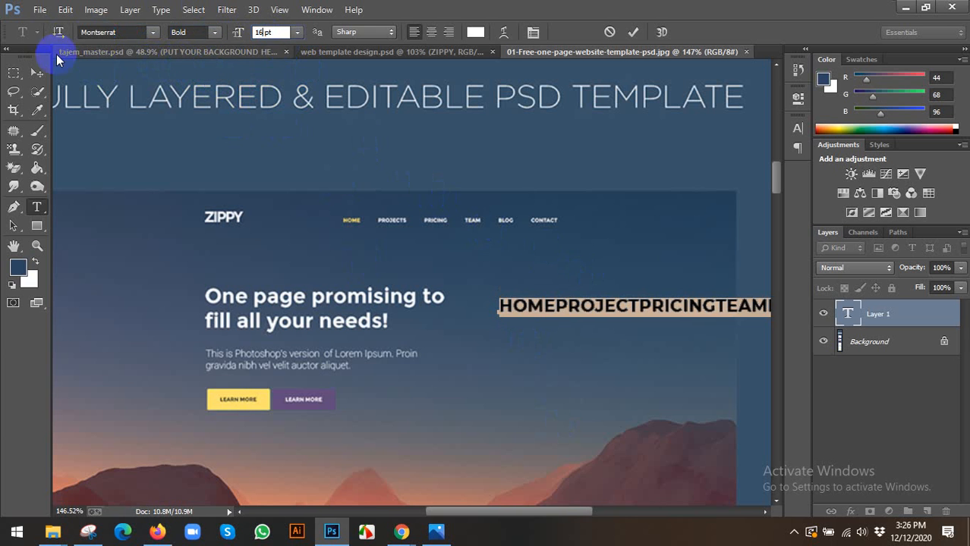
Position the menu text under the reference menu for comparison and copy it into web template design.psd, below the ZIPPY logo.
{"action": "left_click", "coordinate": [36, 72]}
{"action": "left_click_drag", "start_coordinate": [634, 305], "coordinate": [407, 263]}
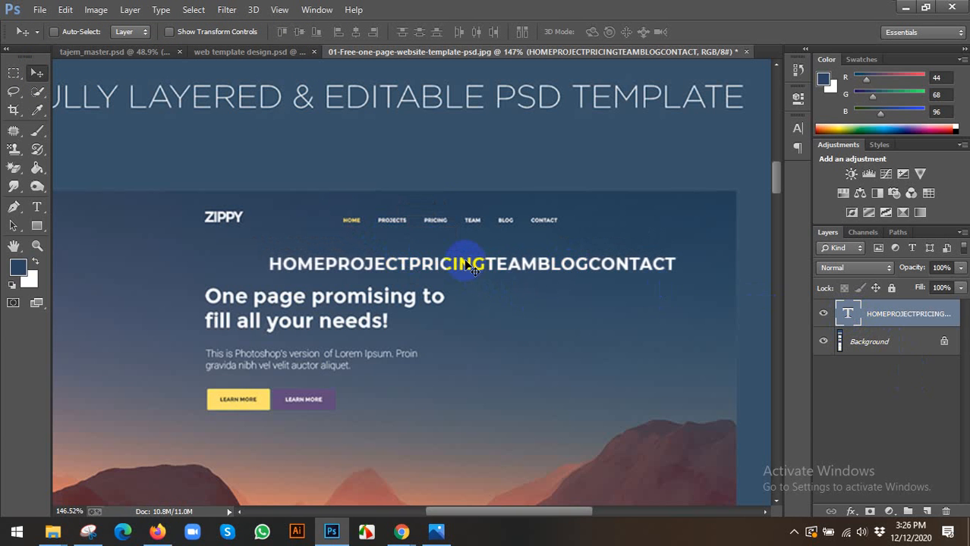
{"action": "left_click_drag", "start_coordinate": [472, 270], "coordinate": [459, 291]}
{"action": "scroll", "coordinate": [539, 300], "scroll_direction": "down", "scroll_amount": 3}
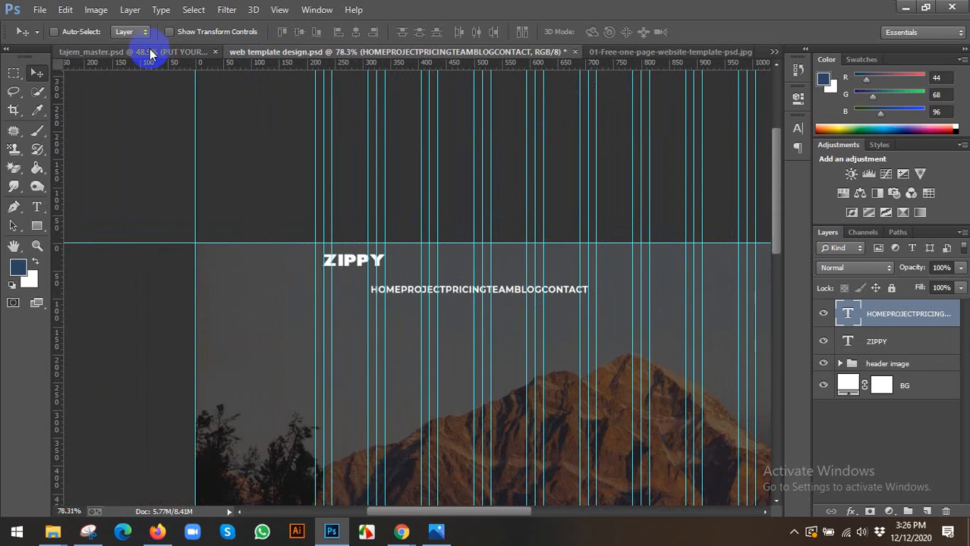
Using tajem_master.psd as a reference, move the menu text in web template design.psd to the last grid column's guides, level with ZIPPY.
{"action": "left_click", "coordinate": [150, 53]}
{"action": "scroll", "coordinate": [704, 202], "scroll_direction": "up", "scroll_amount": 3}
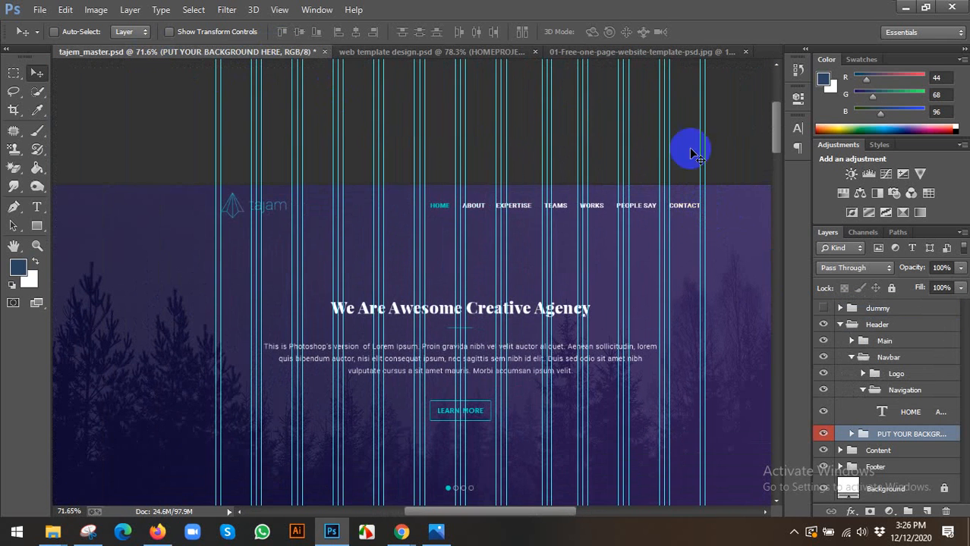
{"action": "left_click", "coordinate": [486, 52]}
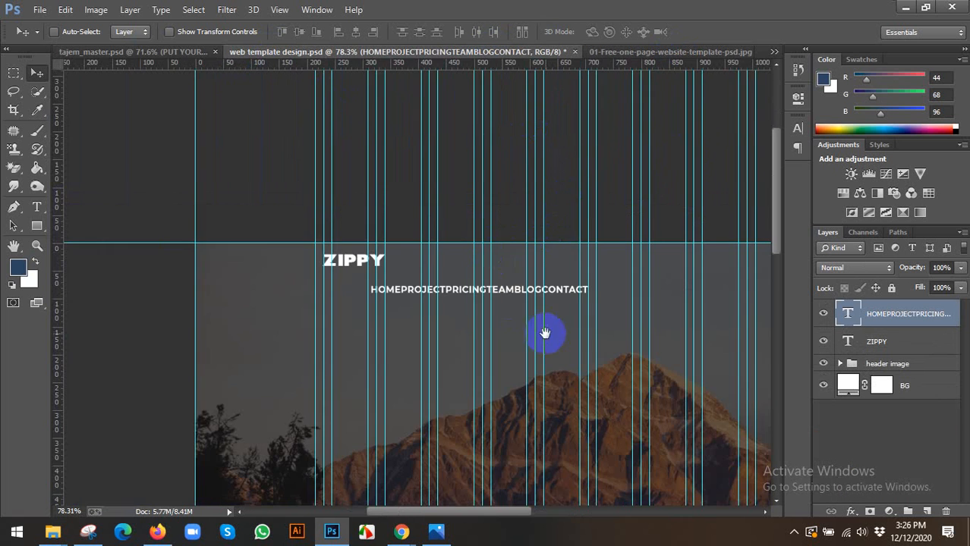
{"action": "left_click_drag", "start_coordinate": [545, 332], "coordinate": [722, 234]}
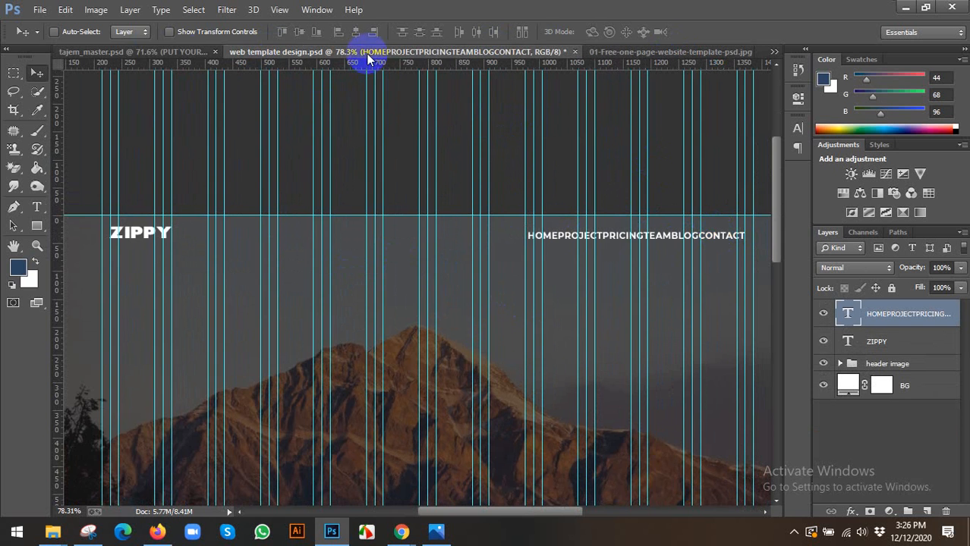
{"action": "left_click", "coordinate": [152, 52]}
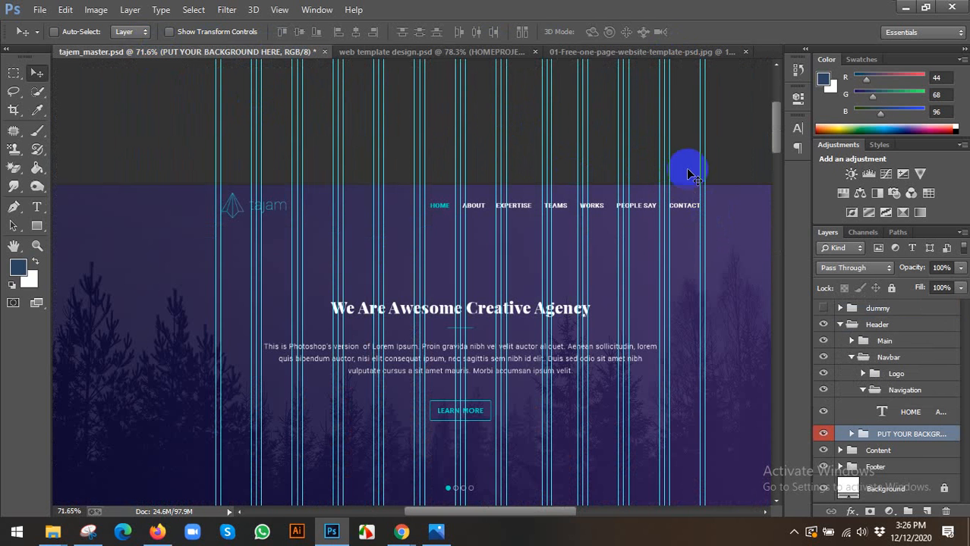
{"action": "left_click", "coordinate": [478, 51]}
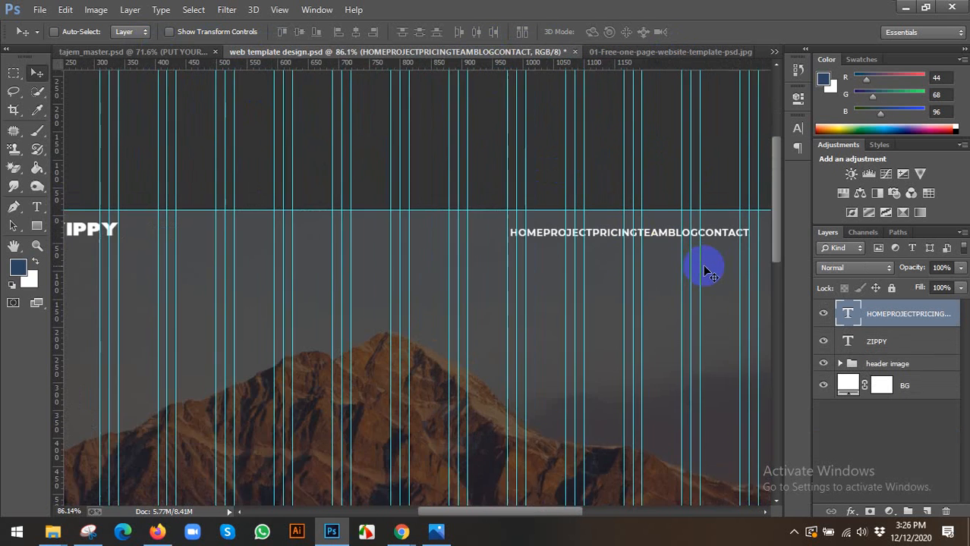
{"action": "scroll", "coordinate": [704, 270], "scroll_direction": "up", "scroll_amount": 1}
{"action": "left_click_drag", "start_coordinate": [625, 255], "coordinate": [552, 255]}
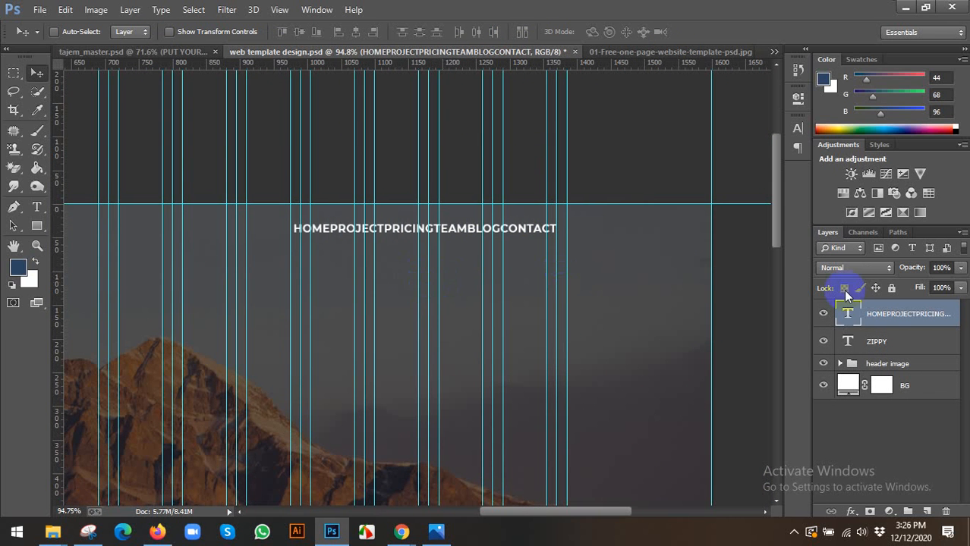
Right-align the menu text and move it back to the last grid column's guides near the header's top edge.
{"action": "double_click", "coordinate": [848, 313]}
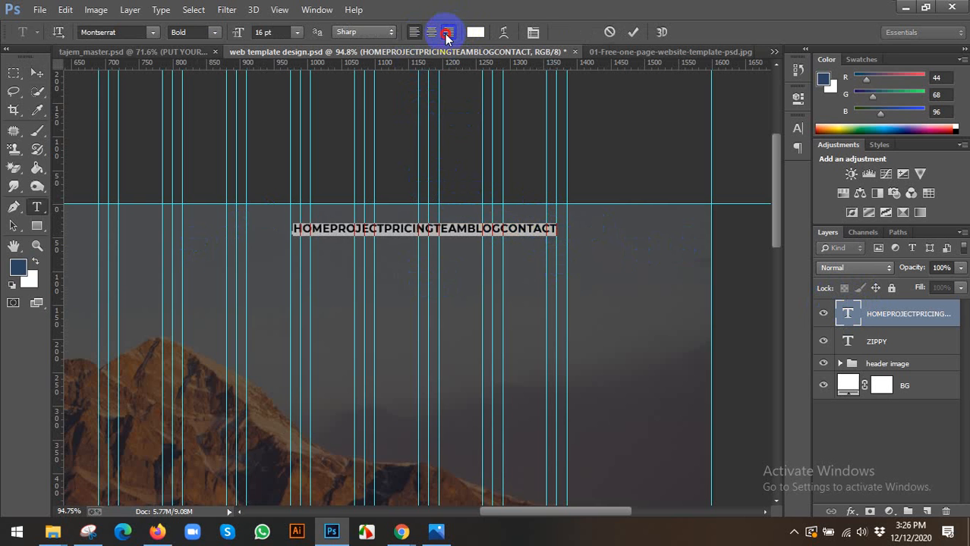
{"action": "left_click", "coordinate": [447, 33]}
{"action": "left_click", "coordinate": [37, 73]}
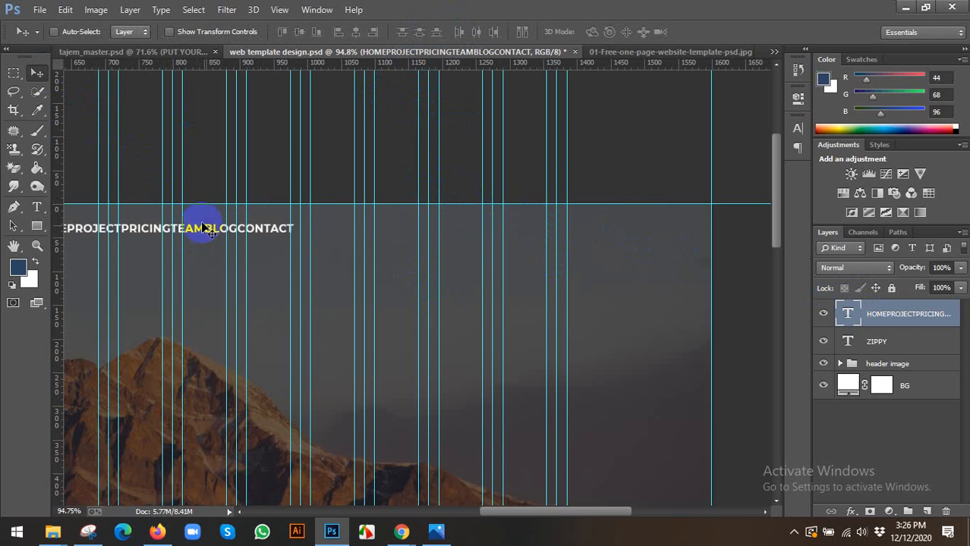
{"action": "left_click_drag", "start_coordinate": [205, 230], "coordinate": [590, 256]}
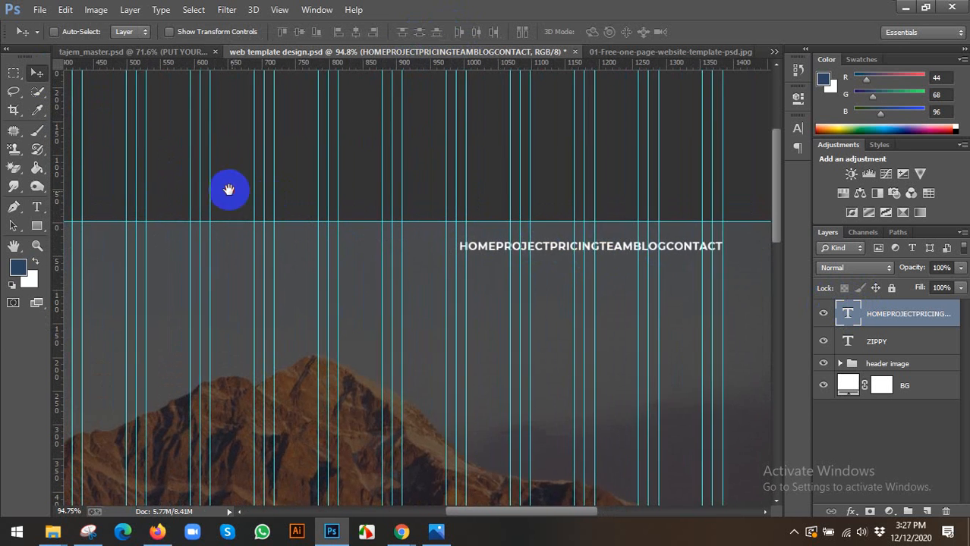
Insert spaces in the menu text to separate HOME, PROJECT, PRICING, TEAM, BLOG and CONTACT into individual items.
{"action": "left_click_drag", "start_coordinate": [229, 189], "coordinate": [97, 186]}
{"action": "double_click", "coordinate": [848, 314]}
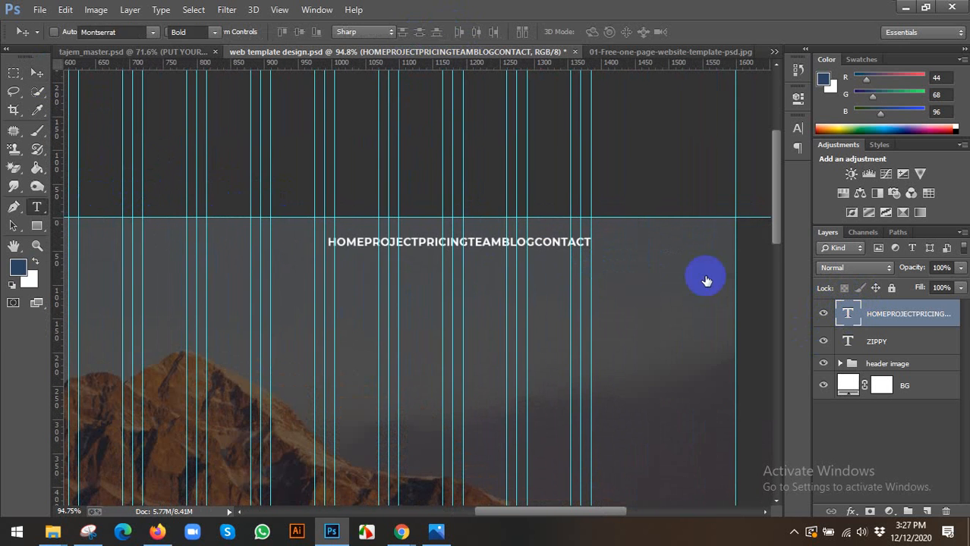
{"action": "left_click", "coordinate": [367, 243]}
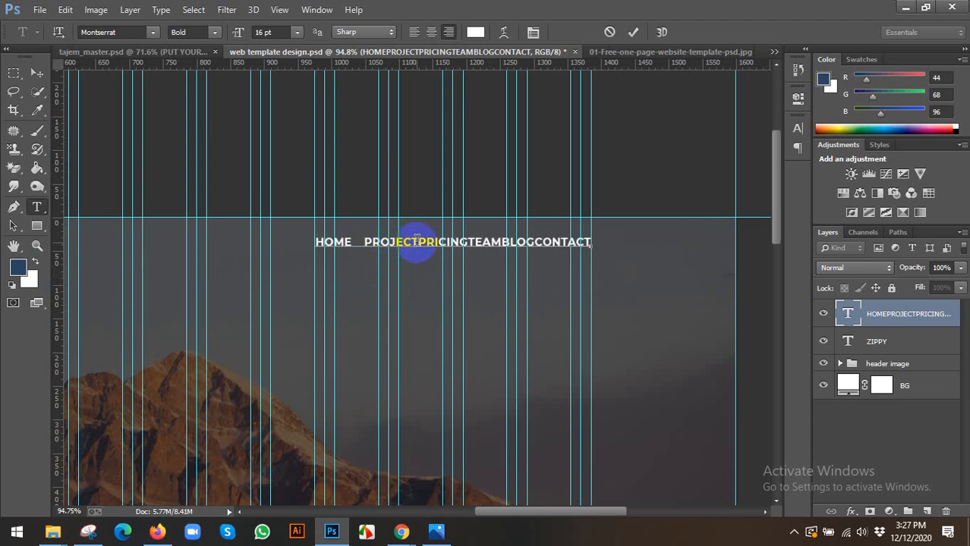
{"action": "left_click", "coordinate": [423, 242]}
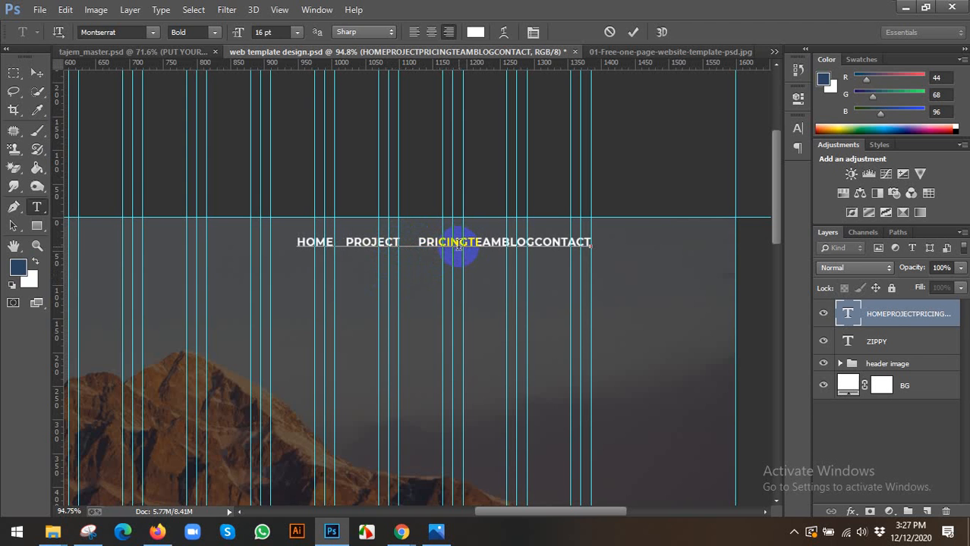
{"action": "left_click", "coordinate": [468, 241]}
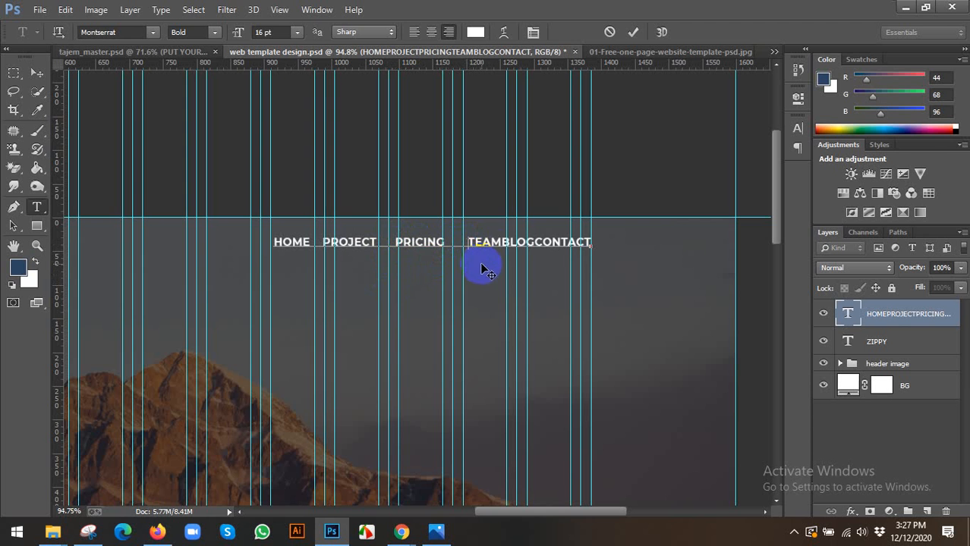
{"action": "left_click", "coordinate": [503, 241]}
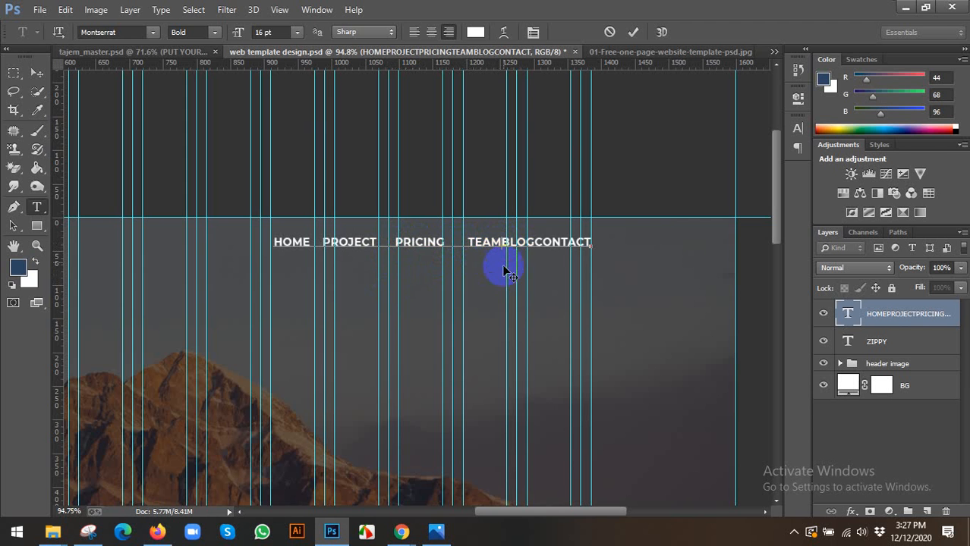
{"action": "left_click", "coordinate": [537, 243]}
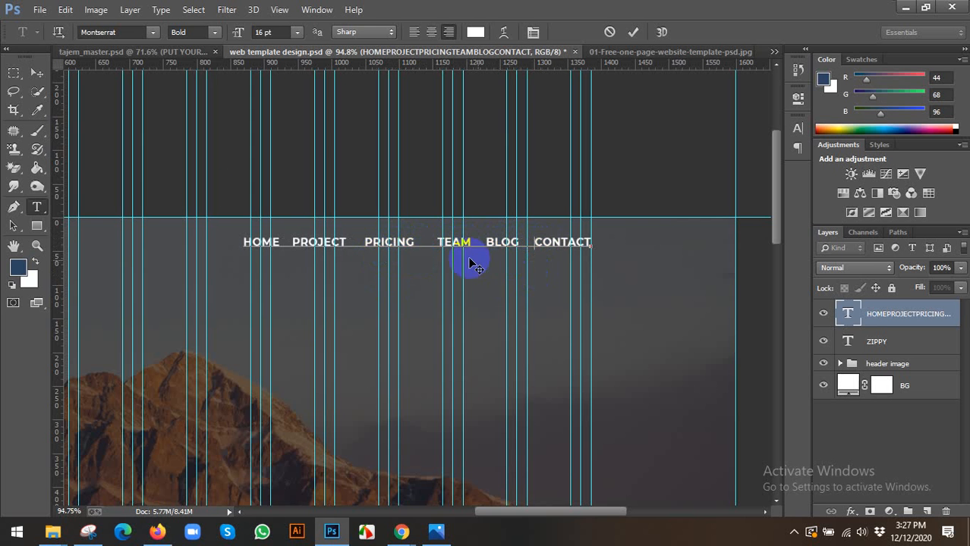
{"action": "scroll", "coordinate": [465, 340], "scroll_direction": "down", "scroll_amount": 5}
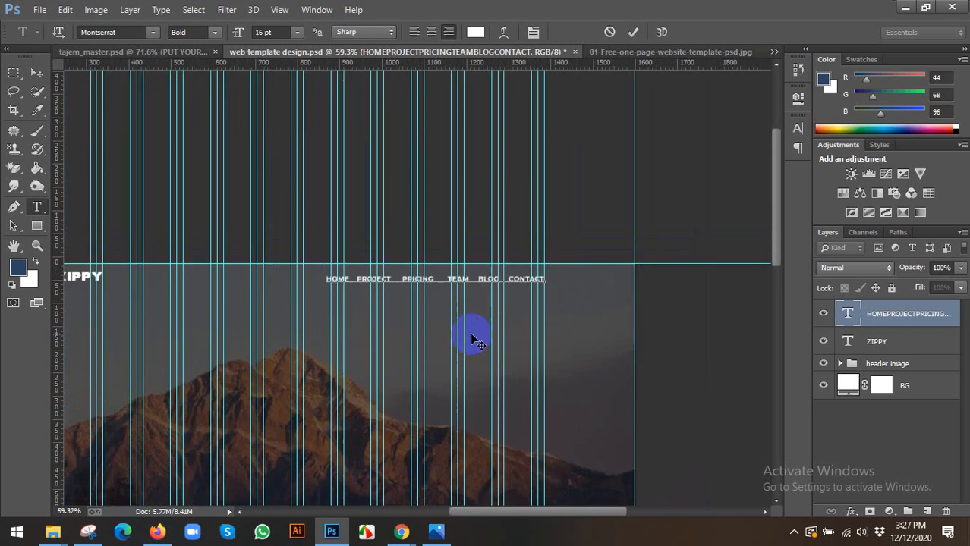
{"action": "scroll", "coordinate": [542, 97], "scroll_direction": "up", "scroll_amount": 5}
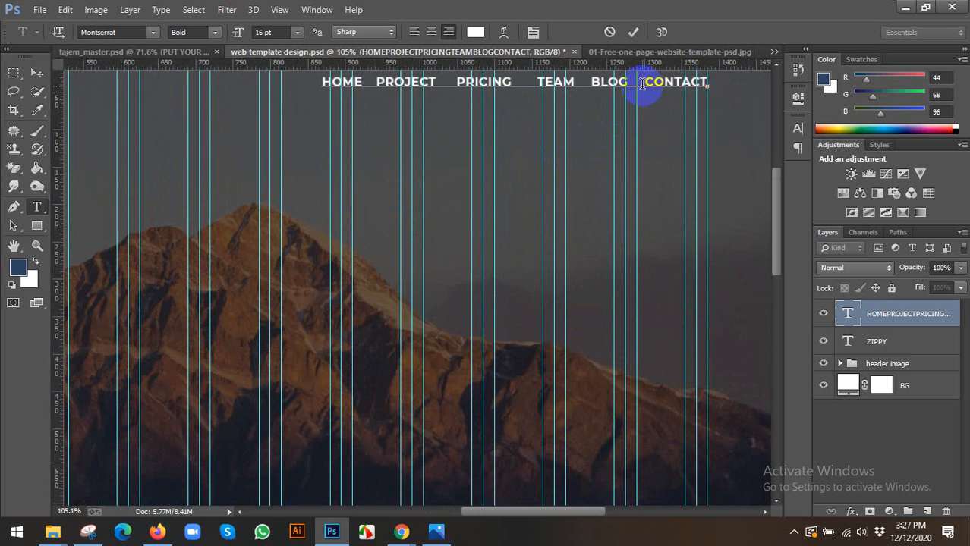
{"action": "scroll", "coordinate": [595, 161], "scroll_direction": "up", "scroll_amount": 1}
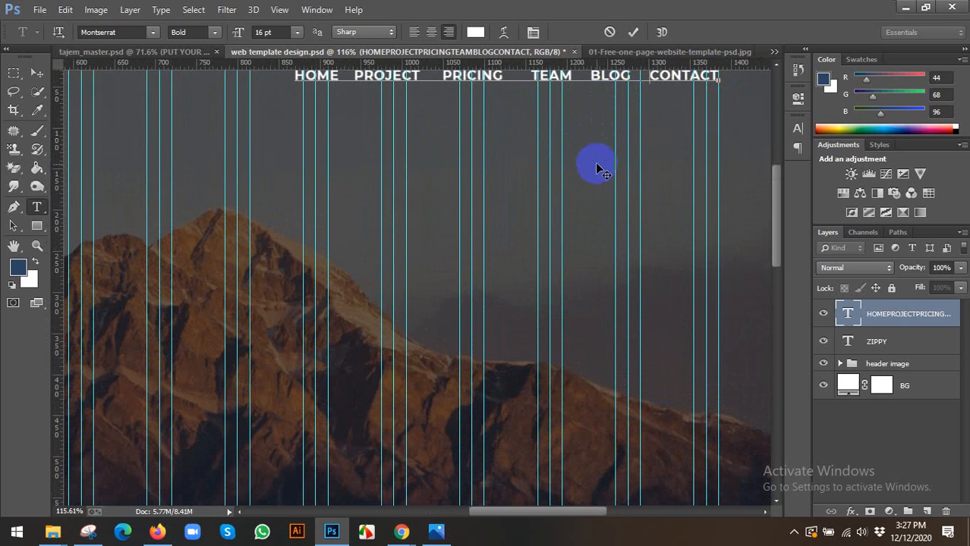
{"action": "left_click", "coordinate": [38, 75]}
{"action": "scroll", "coordinate": [431, 325], "scroll_direction": "up", "scroll_amount": 3}
{"action": "scroll", "coordinate": [431, 325], "scroll_direction": "right", "scroll_amount": 1}
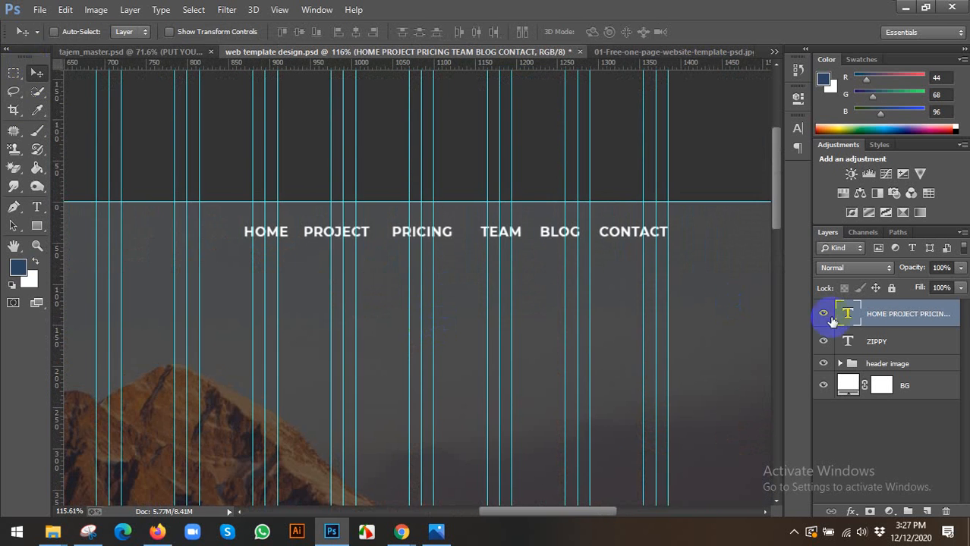
Compare the item spacing of the menu in web template design.psd with the reference menu in 01-Free-one-page-website-template-psd.jpg.
{"action": "left_click_drag", "start_coordinate": [791, 287], "coordinate": [663, 68]}
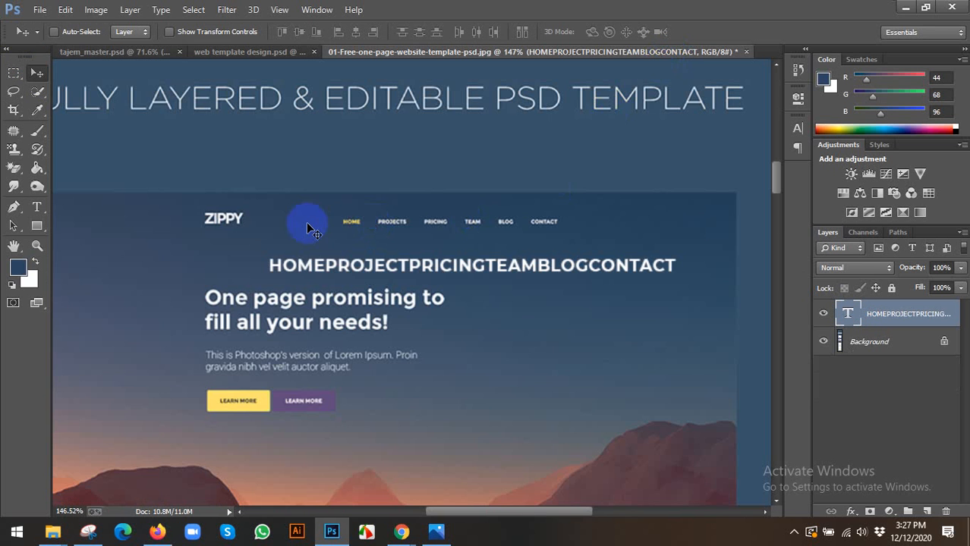
{"action": "left_click", "coordinate": [285, 51]}
{"action": "scroll", "coordinate": [535, 228], "scroll_direction": "down", "scroll_amount": 5}
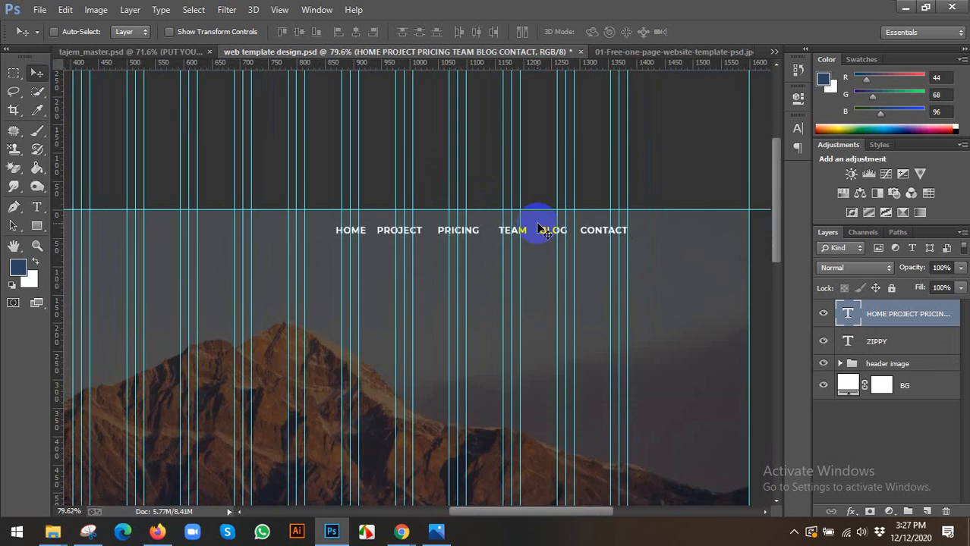
{"action": "scroll", "coordinate": [545, 227], "scroll_direction": "up", "scroll_amount": 3}
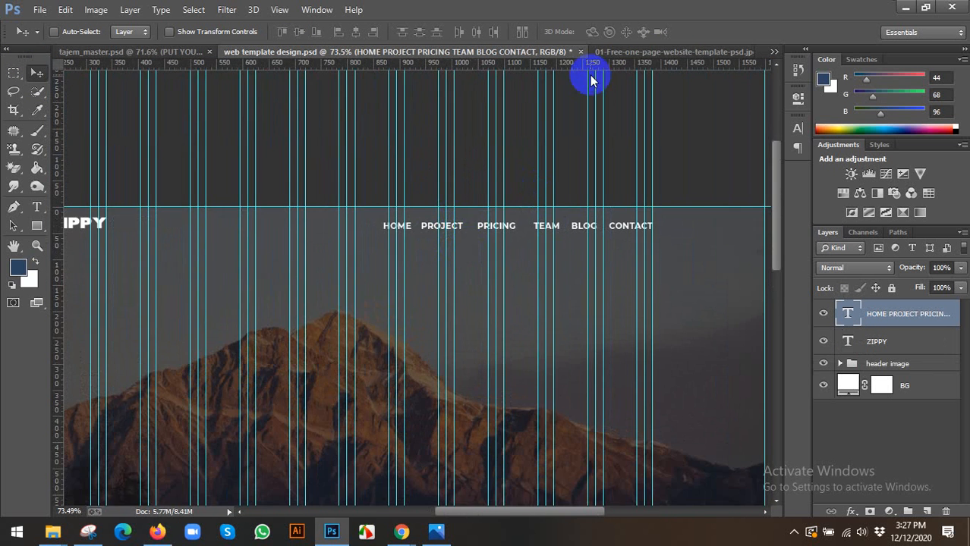
{"action": "left_click", "coordinate": [608, 59]}
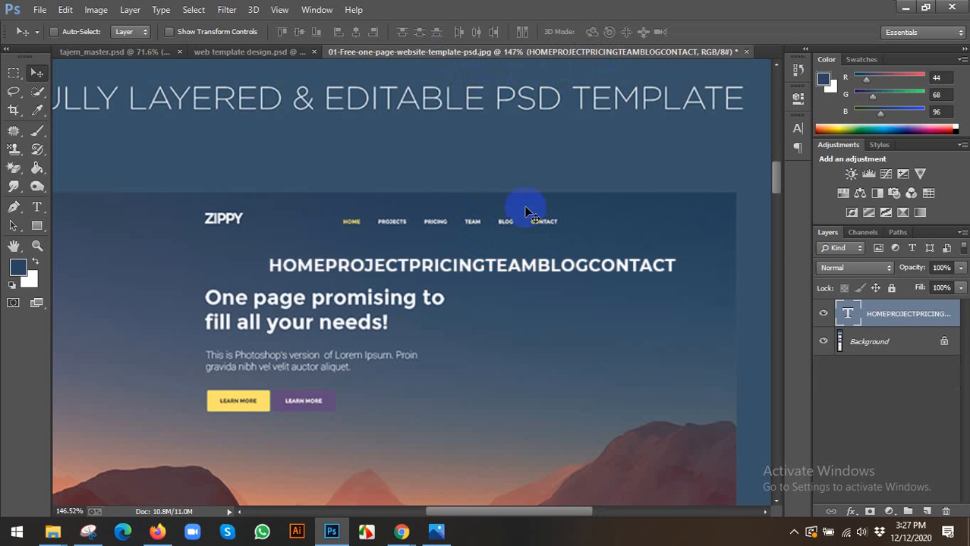
In web template design.psd, move the navigation menu text from the header's right side to near its centre.
{"action": "left_click", "coordinate": [251, 51]}
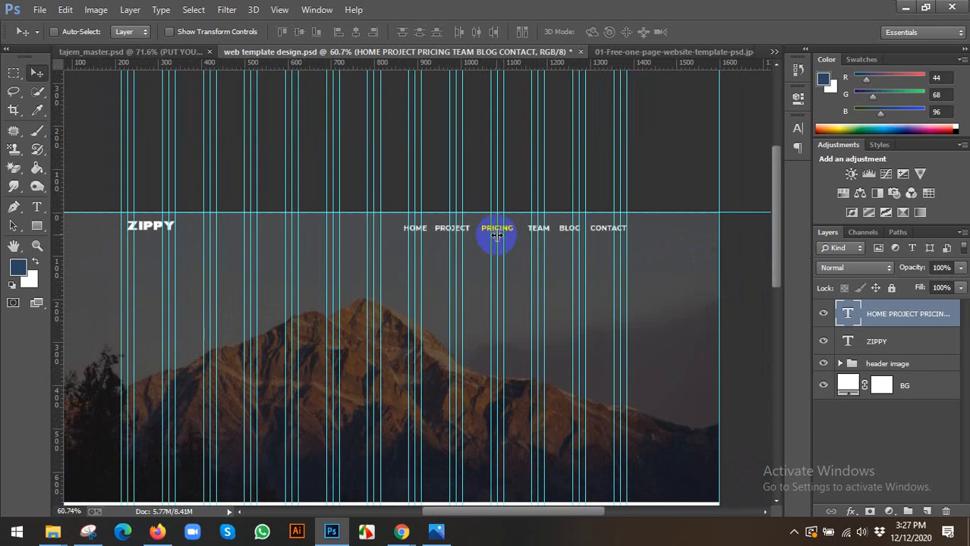
{"action": "scroll", "coordinate": [487, 239], "scroll_direction": "up", "scroll_amount": 1}
{"action": "scroll", "coordinate": [459, 233], "scroll_direction": "down", "scroll_amount": 2}
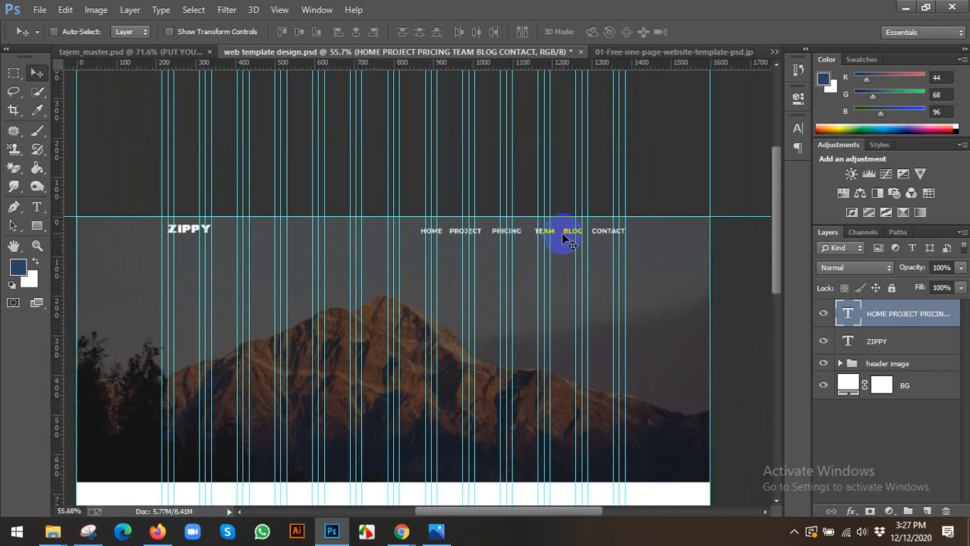
{"action": "left_click_drag", "start_coordinate": [571, 236], "coordinate": [433, 228]}
{"action": "scroll", "coordinate": [410, 235], "scroll_direction": "up", "scroll_amount": 2}
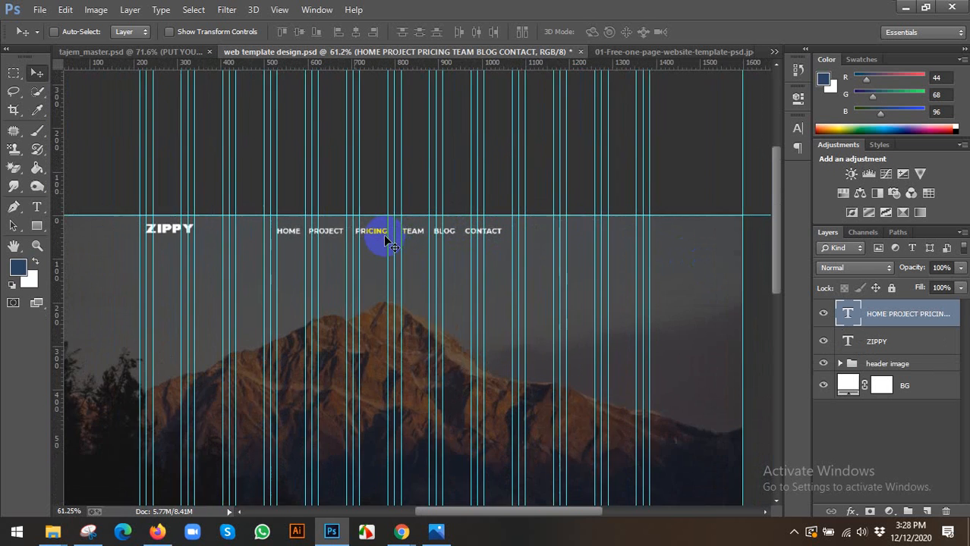
{"action": "left_click_drag", "start_coordinate": [638, 296], "coordinate": [548, 277]}
{"action": "scroll", "coordinate": [551, 279], "scroll_direction": "down", "scroll_amount": 2}
Check the navigation menu text's hex colour in the colour picker without changing it.
{"action": "left_click", "coordinate": [853, 315]}
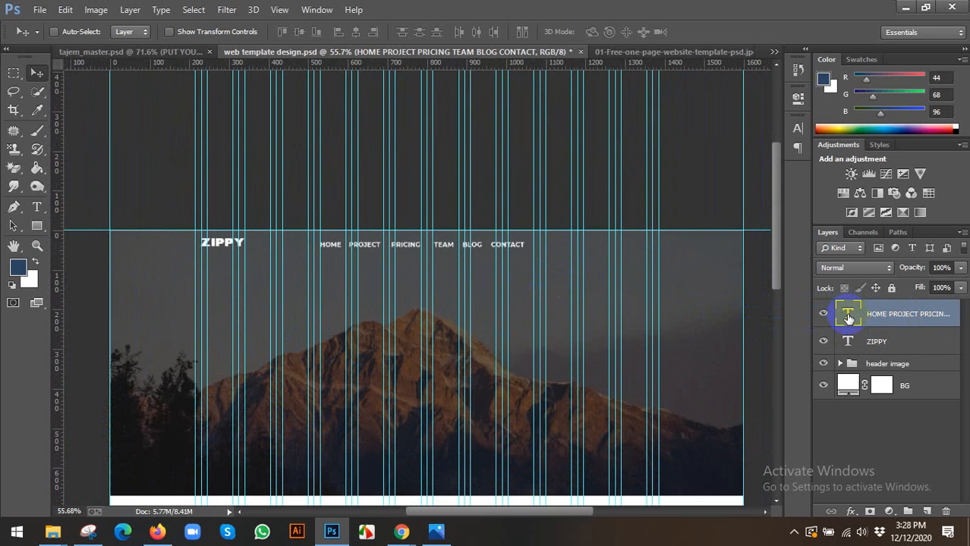
{"action": "double_click", "coordinate": [849, 317]}
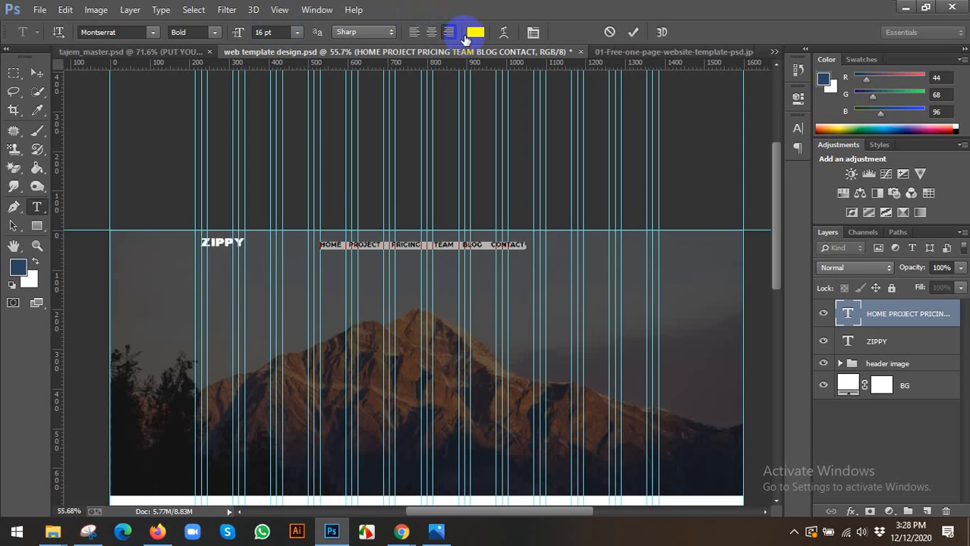
{"action": "left_click", "coordinate": [475, 32]}
{"action": "double_click", "coordinate": [795, 345]}
{"action": "right_click", "coordinate": [796, 345]}
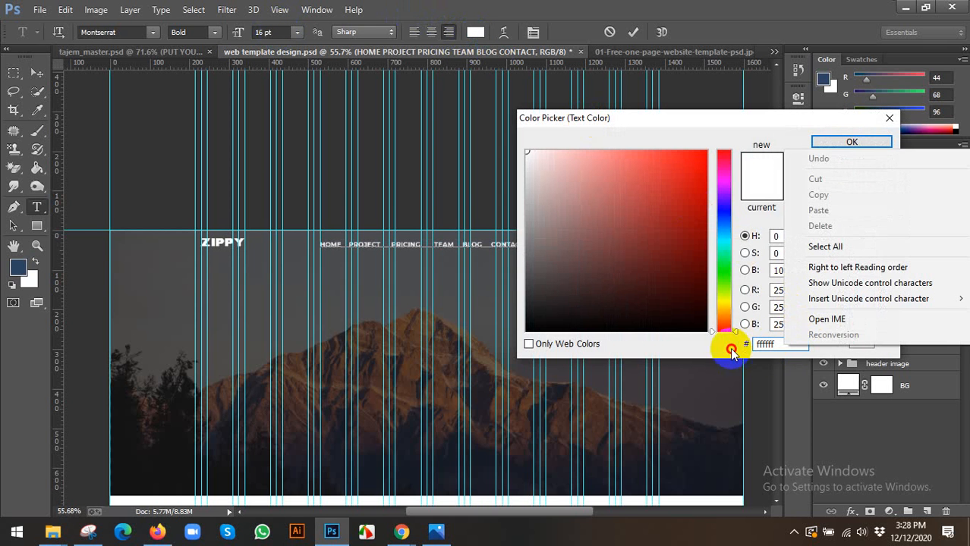
{"action": "left_click", "coordinate": [697, 123]}
{"action": "left_click", "coordinate": [851, 162]}
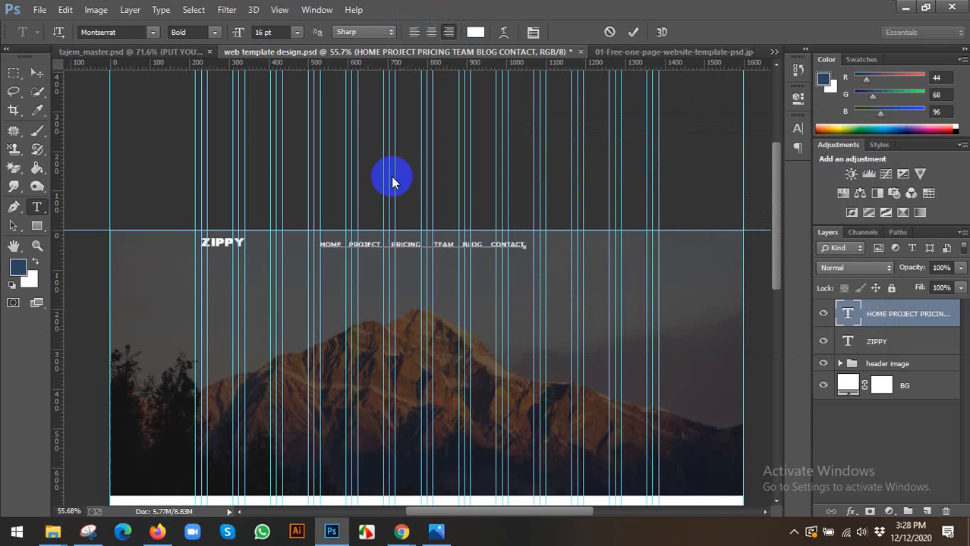
{"action": "left_click", "coordinate": [37, 73]}
Align the navigation menu text and the ZIPPY logo text on their vertical centres.
{"action": "scroll", "coordinate": [289, 246], "scroll_direction": "up", "scroll_amount": 3}
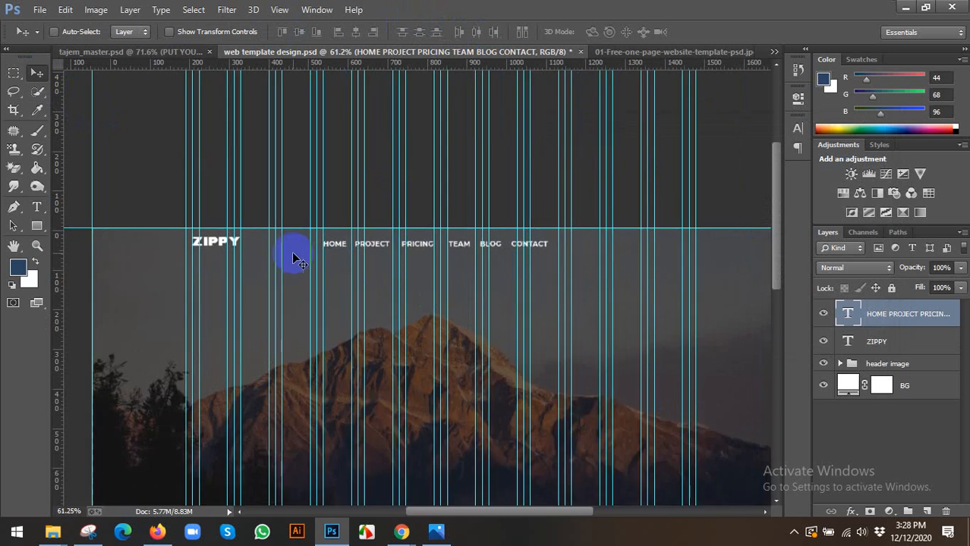
{"action": "scroll", "coordinate": [446, 275], "scroll_direction": "down", "scroll_amount": 3}
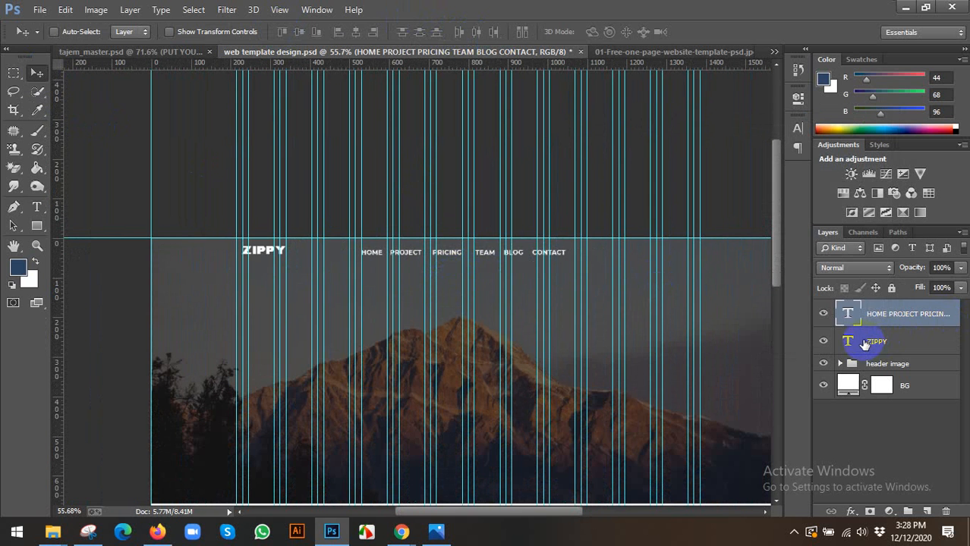
{"action": "left_click", "coordinate": [873, 343], "text": "shift"}
{"action": "left_click", "coordinate": [299, 33]}
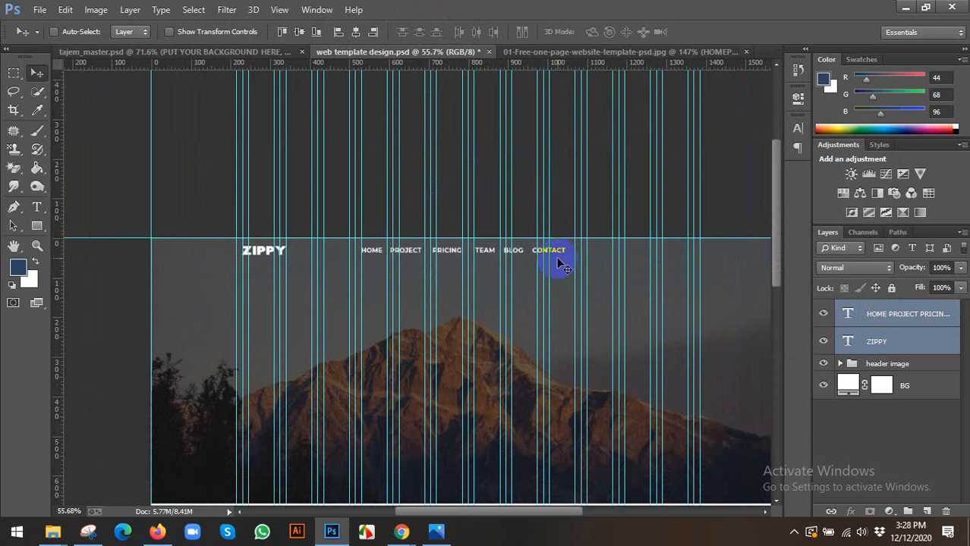
Hide the guides and save the template document.
{"action": "key", "text": "ctrl+;"}
{"action": "scroll", "coordinate": [556, 246], "scroll_direction": "down", "scroll_amount": 4}
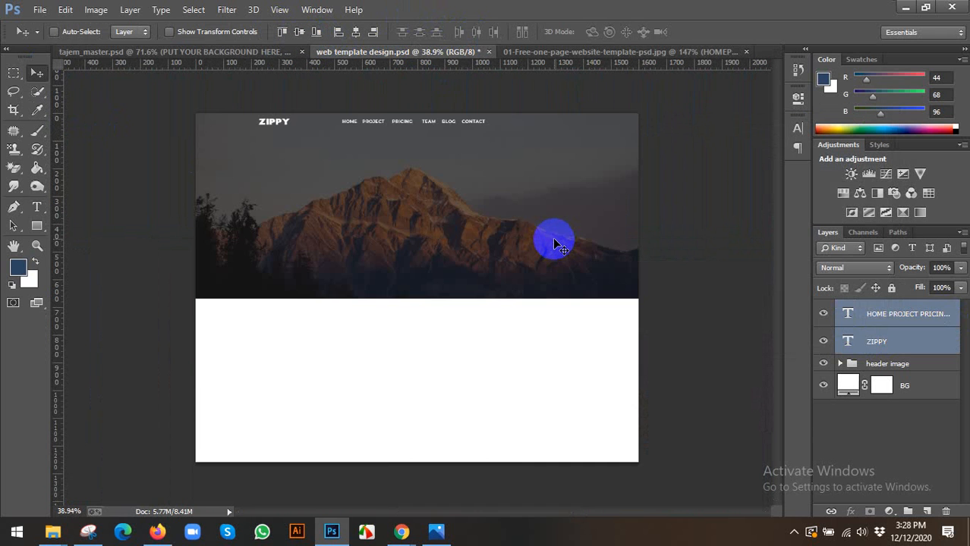
{"action": "key", "text": "ctrl+s"}
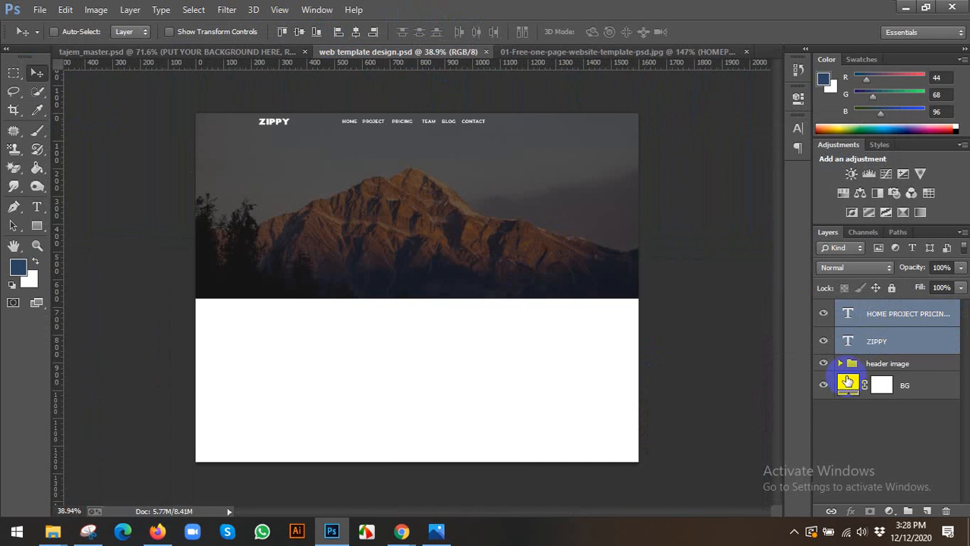
Try to centre the navigation menu text horizontally against the BG layer.
{"action": "left_click", "coordinate": [862, 325]}
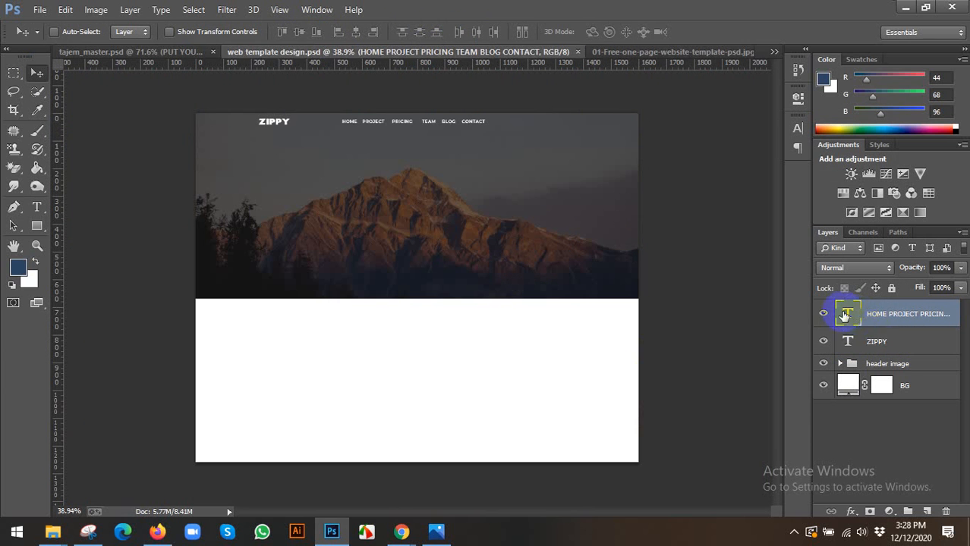
{"action": "left_click", "coordinate": [910, 386], "text": "ctrl"}
{"action": "left_click", "coordinate": [355, 33]}
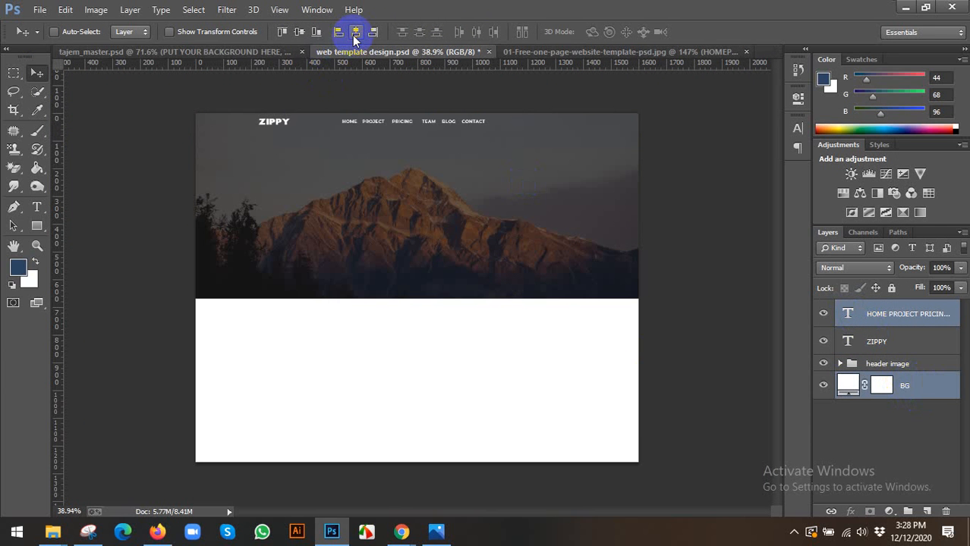
Centre the navigation menu text horizontally on the canvas using a full-canvas selection, and deselect.
{"action": "left_click", "coordinate": [884, 315]}
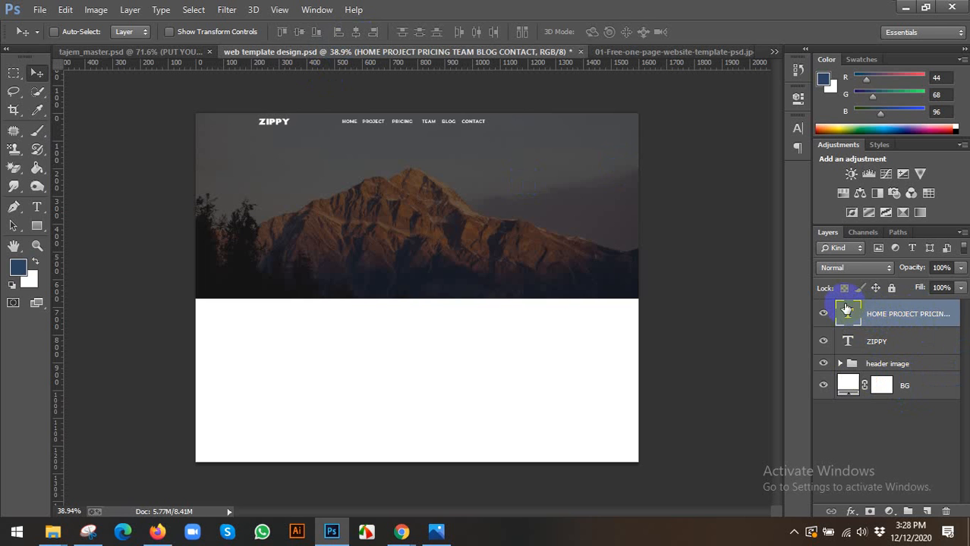
{"action": "left_click", "coordinate": [341, 220]}
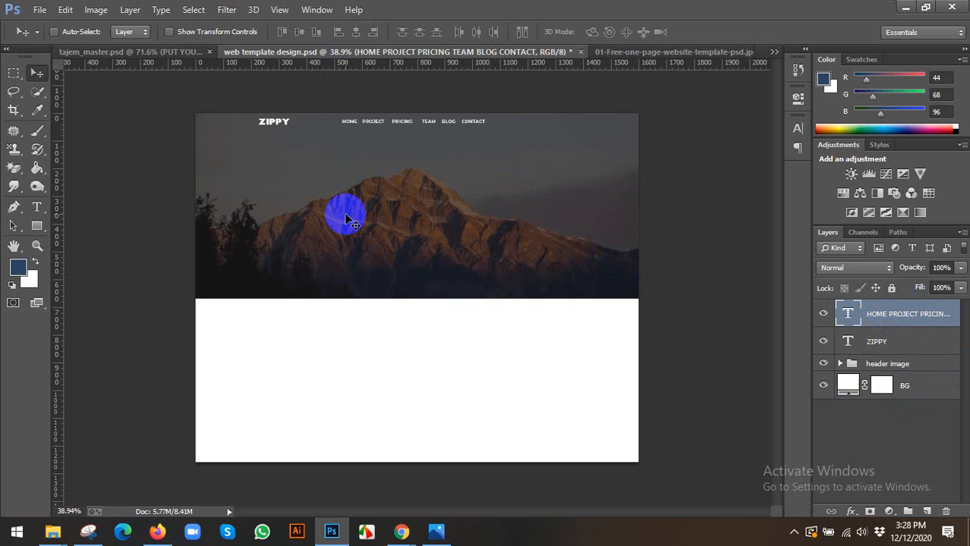
{"action": "key", "text": "ctrl+a"}
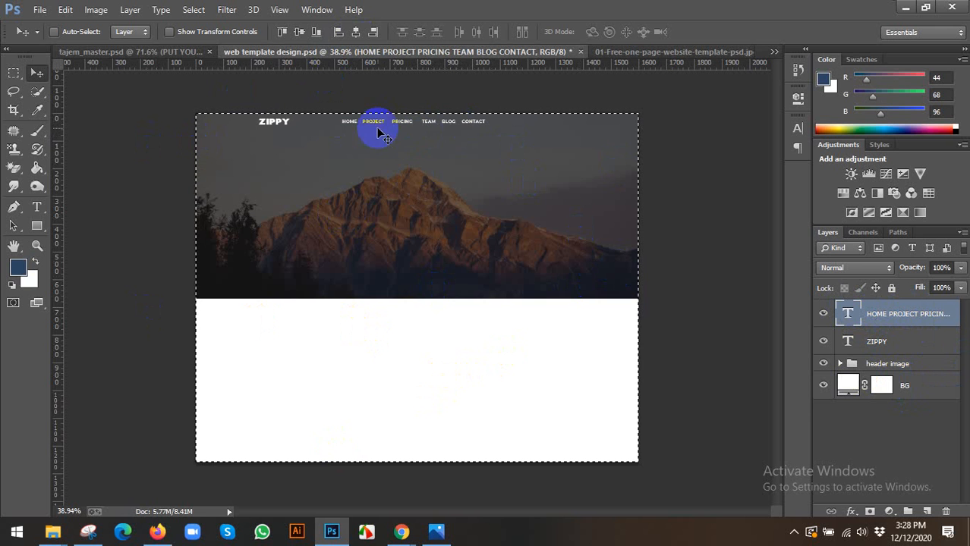
{"action": "left_click", "coordinate": [354, 34]}
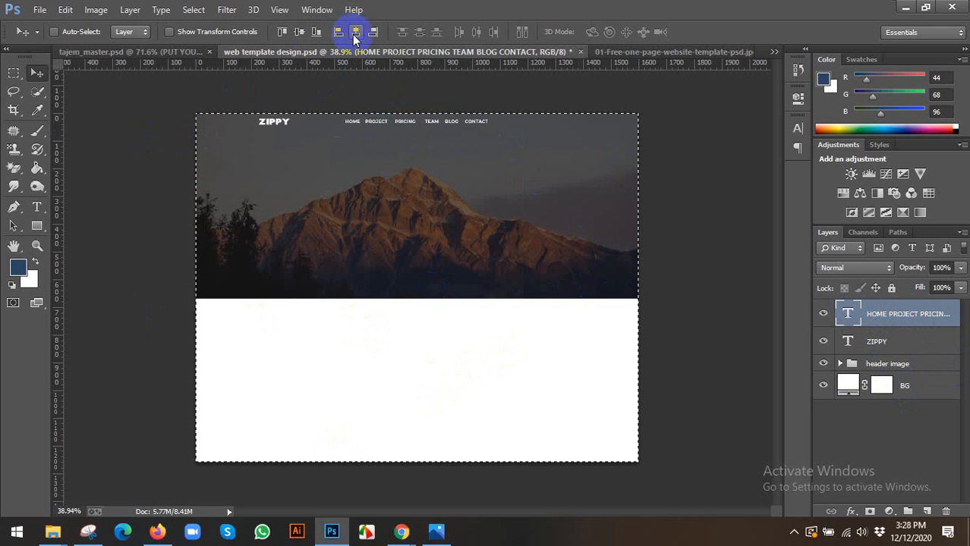
{"action": "scroll", "coordinate": [362, 168], "scroll_direction": "up", "scroll_amount": 1}
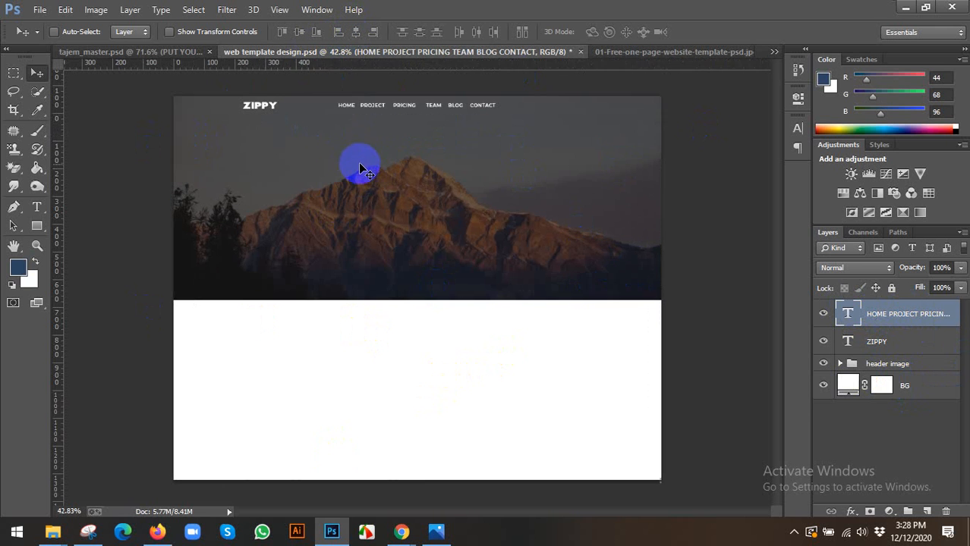
Try the Regular font style on the navigation menu text and return it to Bold.
{"action": "scroll", "coordinate": [363, 169], "scroll_direction": "up", "scroll_amount": 4}
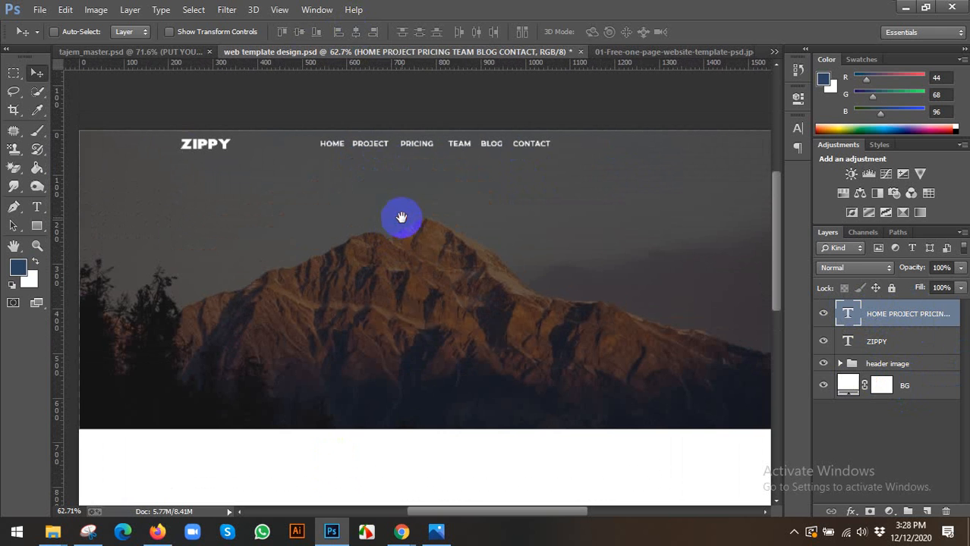
{"action": "scroll", "coordinate": [496, 162], "scroll_direction": "up", "scroll_amount": 2}
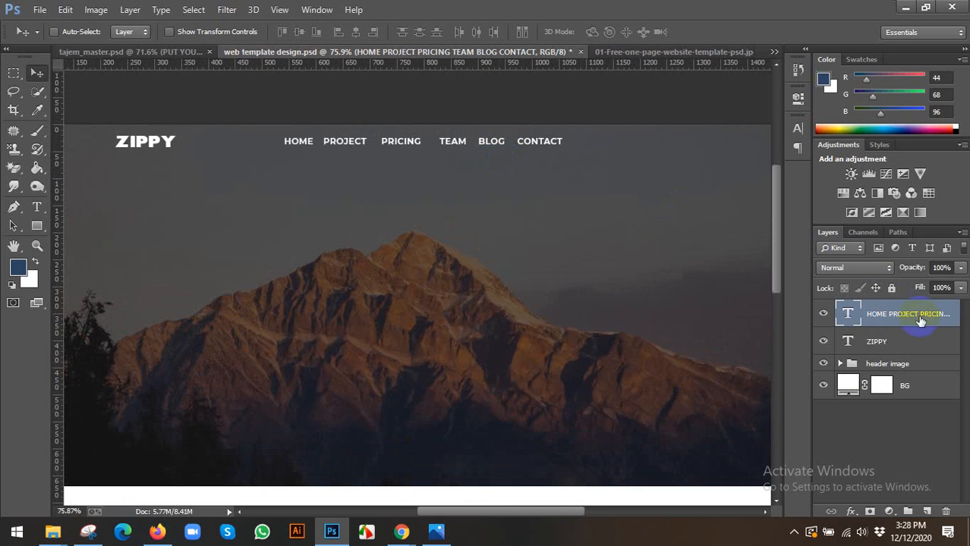
{"action": "double_click", "coordinate": [848, 314]}
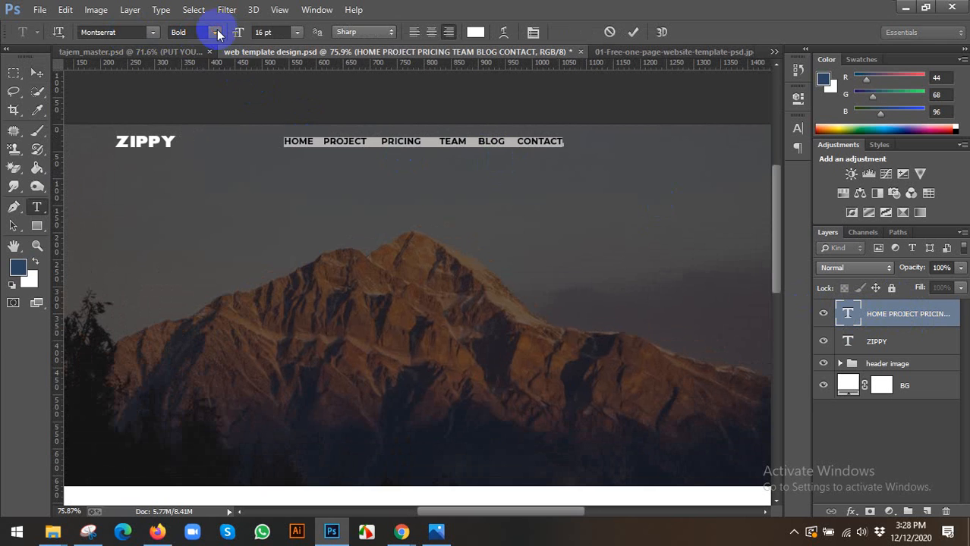
{"action": "left_click", "coordinate": [216, 32]}
{"action": "left_click", "coordinate": [189, 51]}
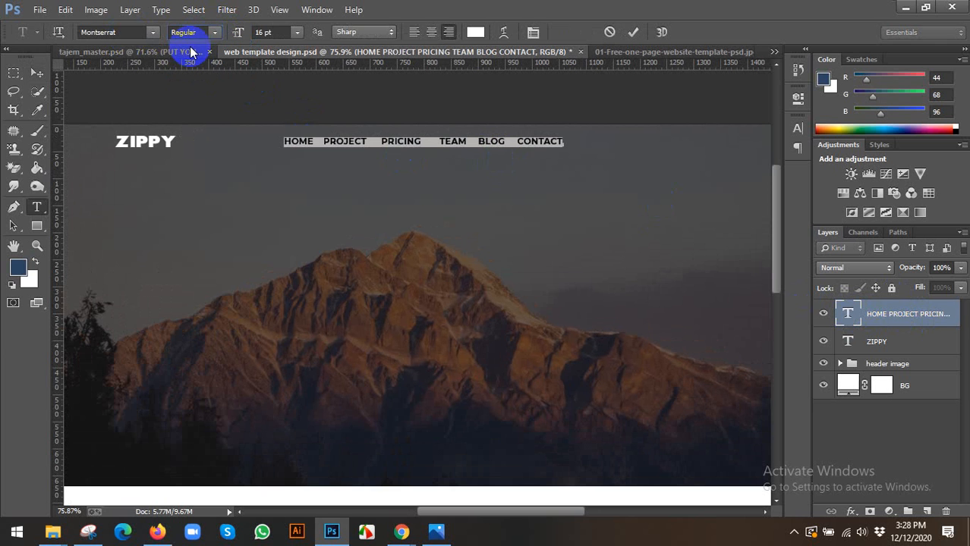
{"action": "left_click", "coordinate": [215, 33]}
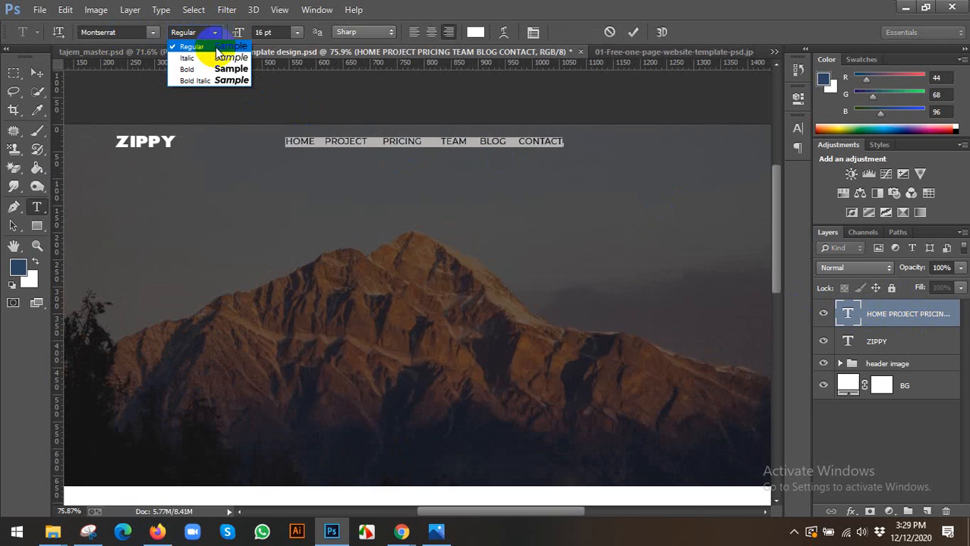
{"action": "left_click", "coordinate": [191, 68]}
{"action": "left_click", "coordinate": [36, 73]}
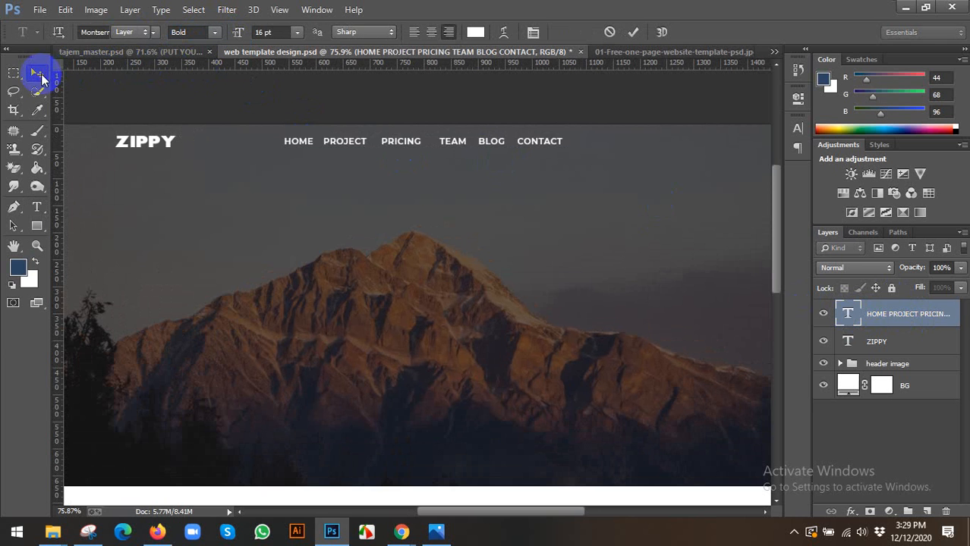
Save the template document and view the full reference layout in Photos before returning to Photoshop.
{"action": "scroll", "coordinate": [411, 216], "scroll_direction": "down", "scroll_amount": 5}
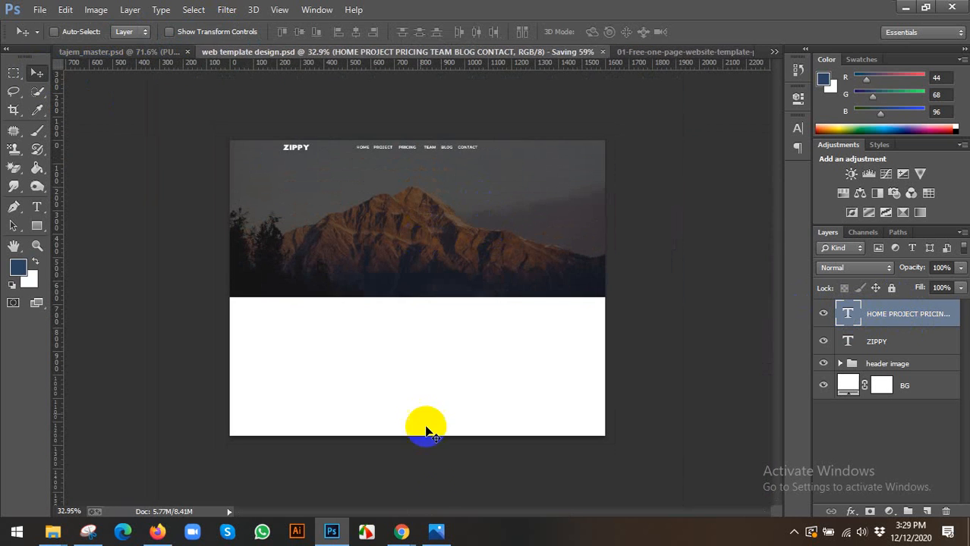
{"action": "left_click", "coordinate": [436, 531]}
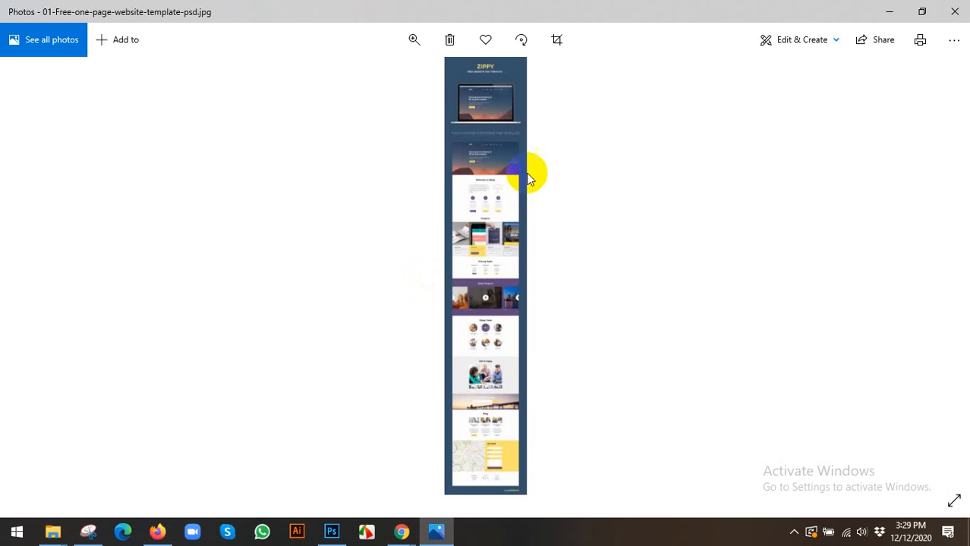
{"action": "left_click", "coordinate": [338, 535]}
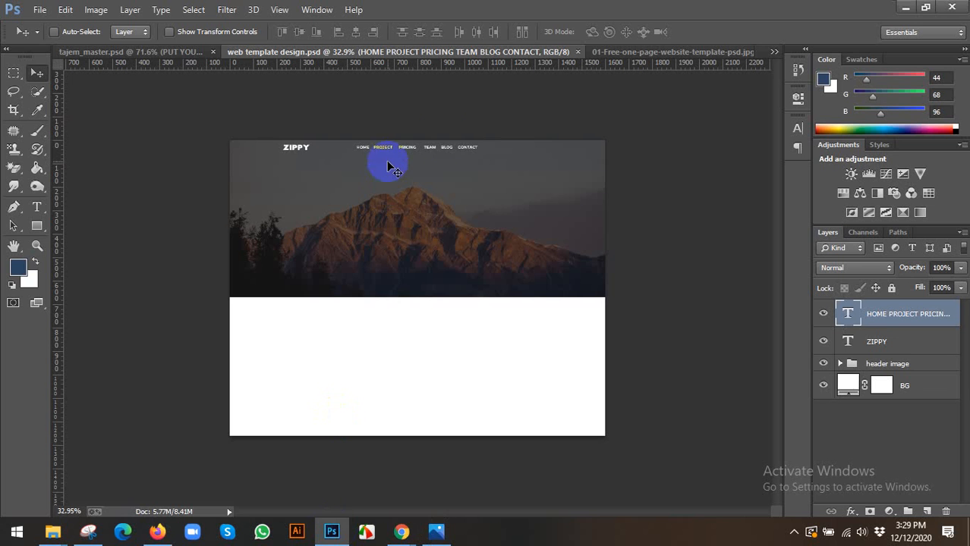
Delete the leftover HOMEPROJECTPRICINGTEAMBLOGCONTACT text layer from the reference image 01-Free-one-page-website-template-psd.jpg.
{"action": "left_click", "coordinate": [649, 53]}
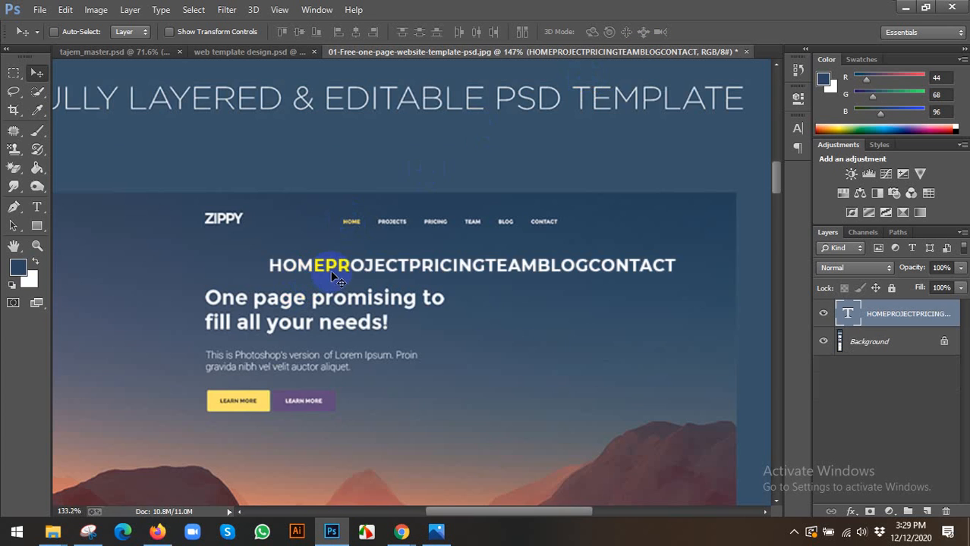
{"action": "key", "text": "Delete"}
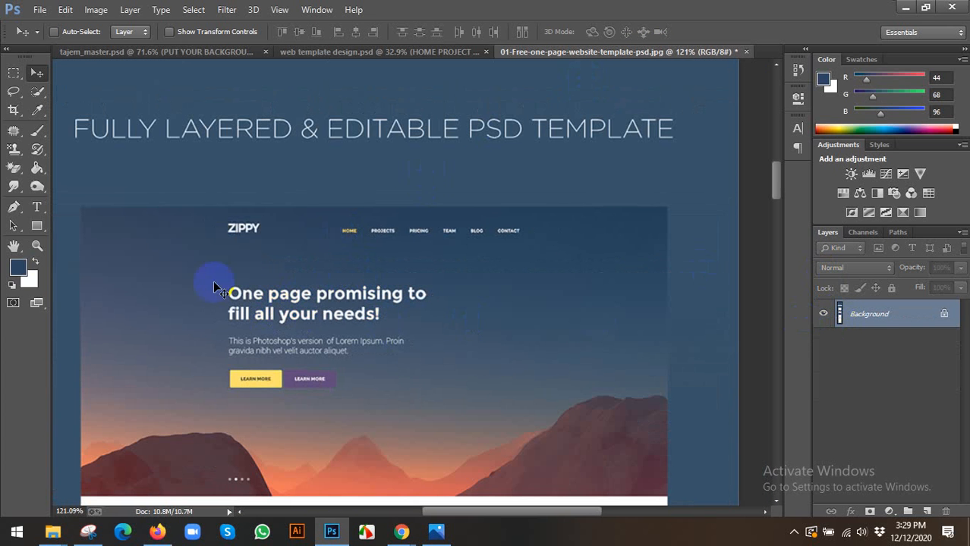
Add a text layer near the LEARN MORE buttons on the reference image with the first line "One page promising to".
{"action": "left_click", "coordinate": [361, 374]}
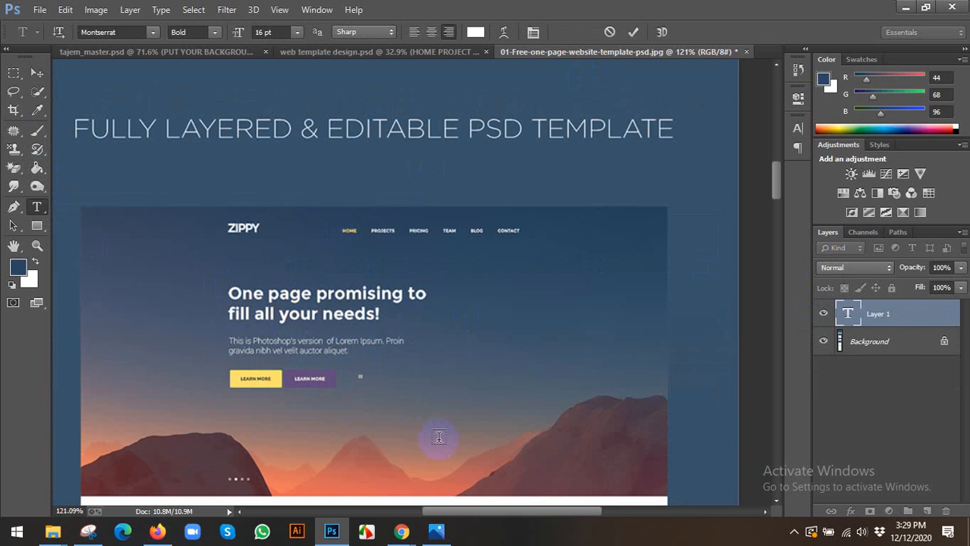
{"action": "type", "text": "Q"}
{"action": "type", "text": "ne page p"}
{"action": "type", "text": "rom"}
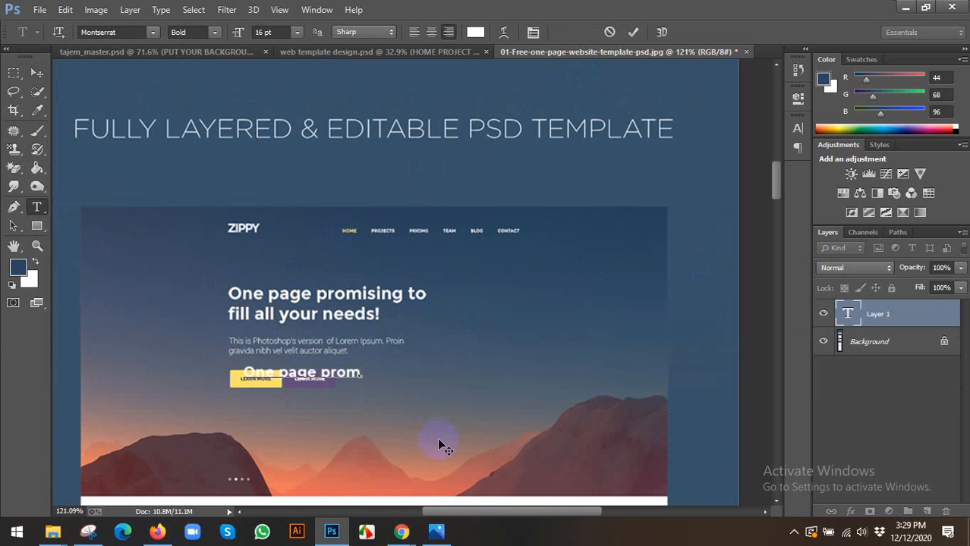
{"action": "type", "text": "ss"}
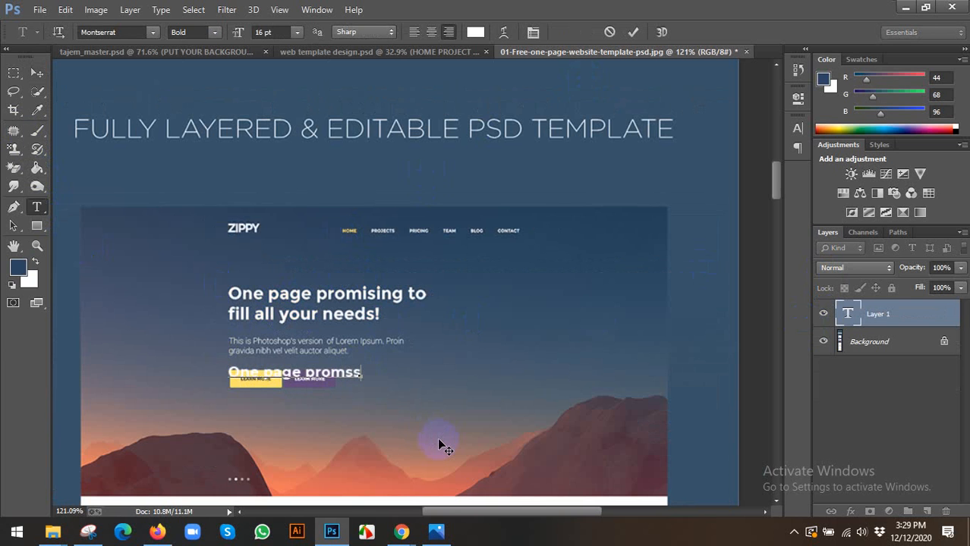
{"action": "key", "text": "BackSpace"}
{"action": "type", "text": "i"}
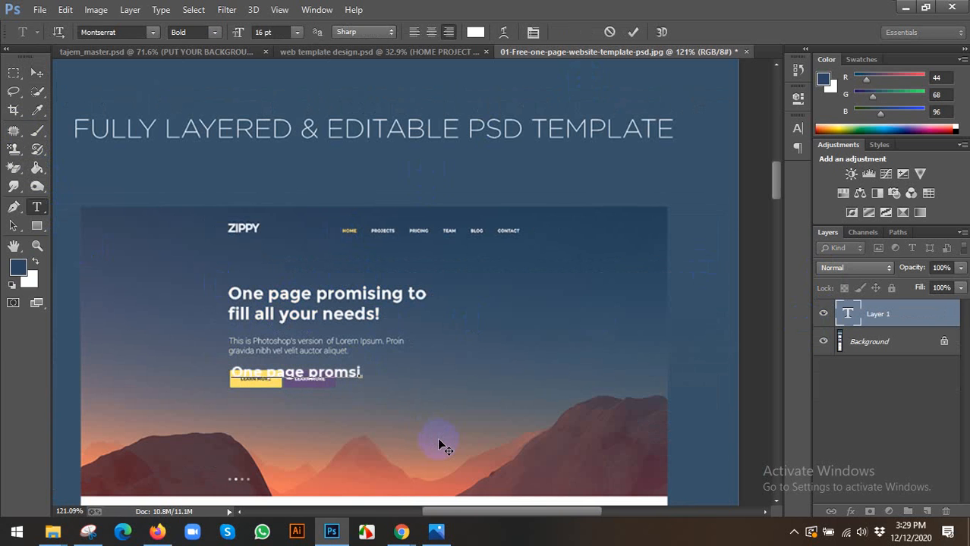
{"action": "key", "text": "BackSpace"}
{"action": "key", "text": "BackSpace"}
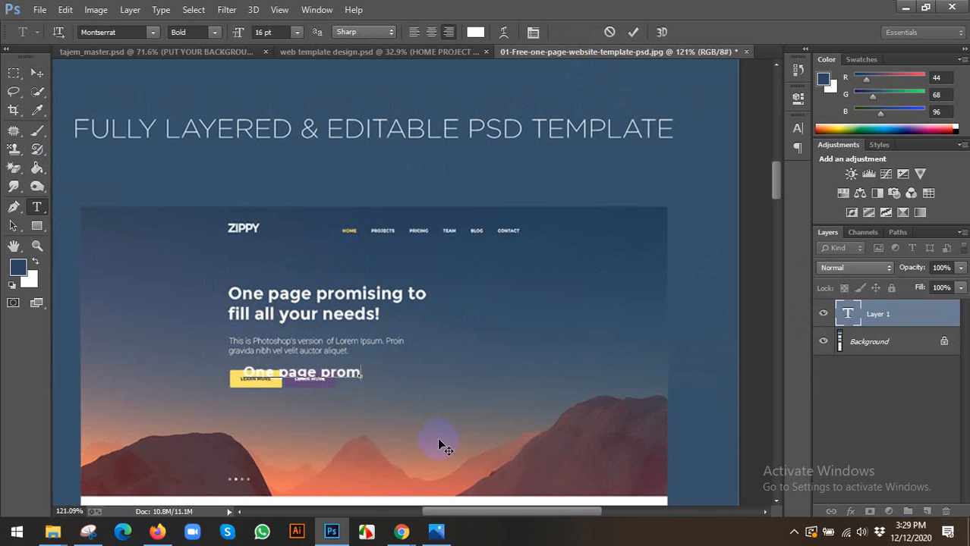
{"action": "type", "text": "isi"}
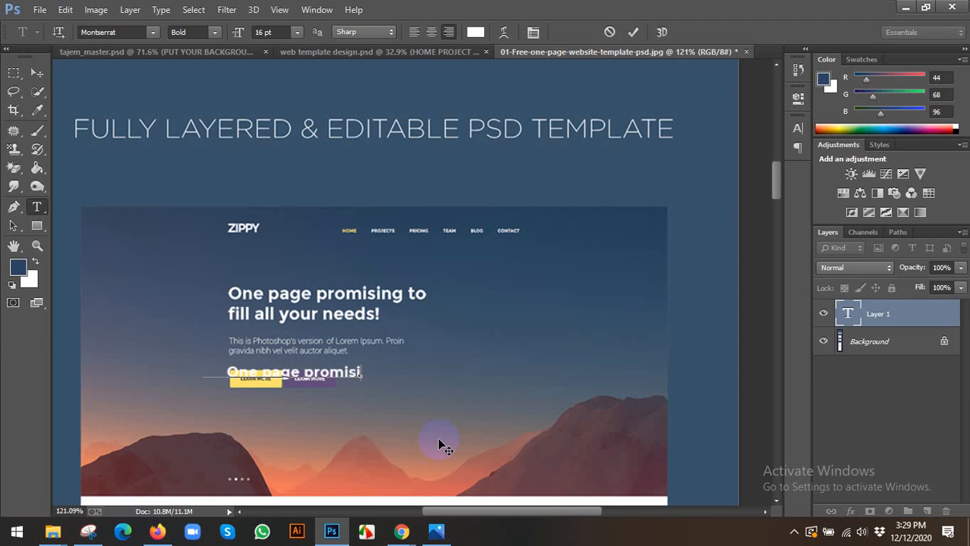
{"action": "type", "text": "ng to"}
{"action": "key", "text": "Return"}
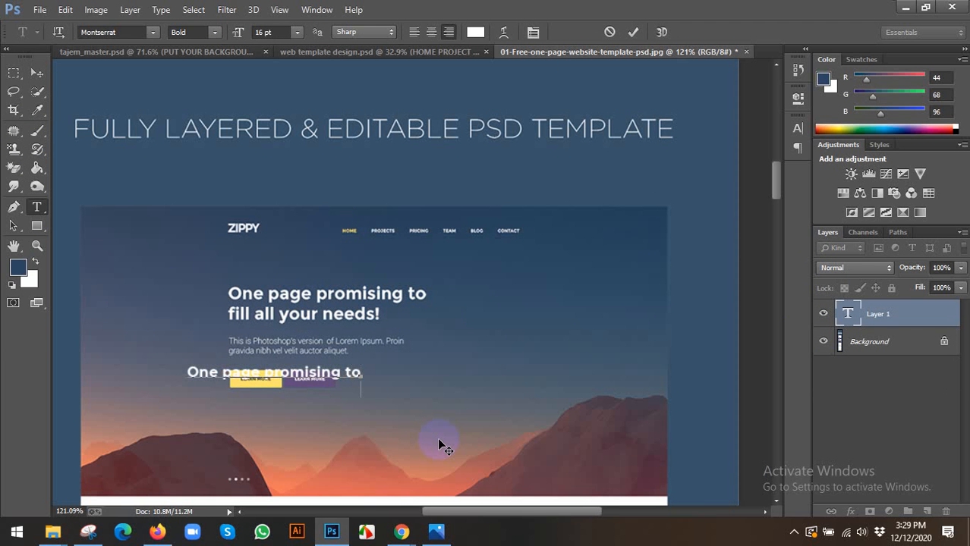
Enter "file all your needs!" as the second line of the headline text.
{"action": "type", "text": "fill all your nees"}
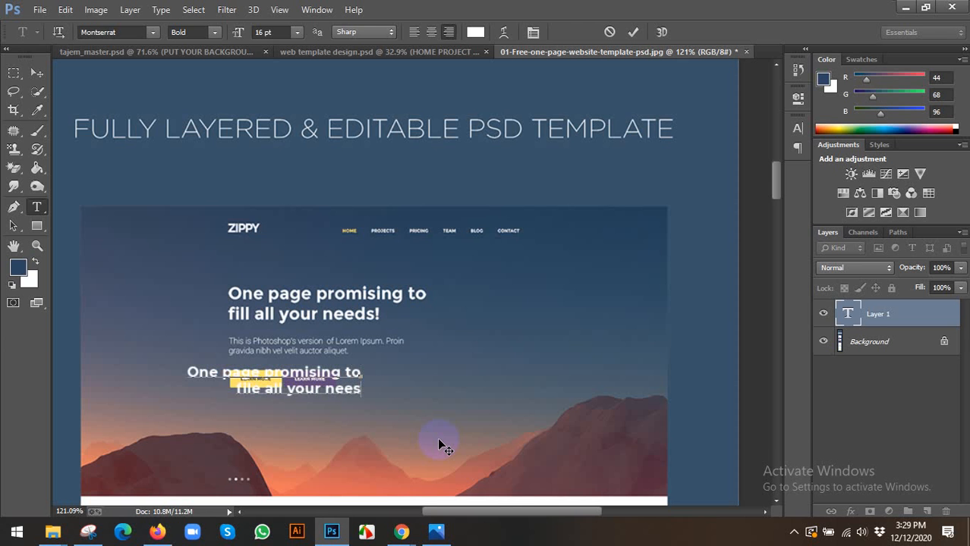
{"action": "type", "text": "s"}
{"action": "key", "text": "BackSpace"}
{"action": "key", "text": "BackSpace"}
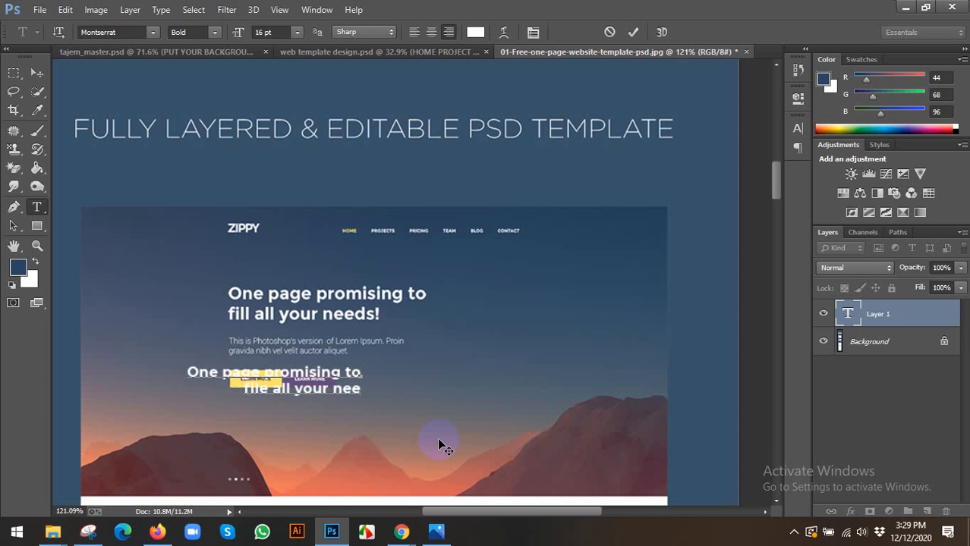
{"action": "type", "text": "s"}
{"action": "key", "text": "BackSpace"}
{"action": "type", "text": "d"}
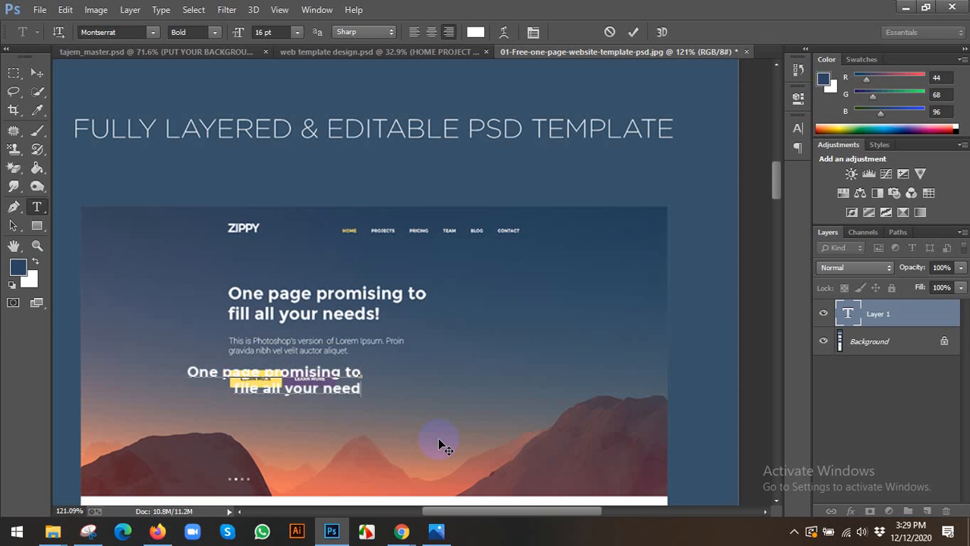
{"action": "type", "text": "s!"}
Left-align both headline lines and copy the text layer onto the header image in web template design.psd.
{"action": "key", "text": "ctrl+a"}
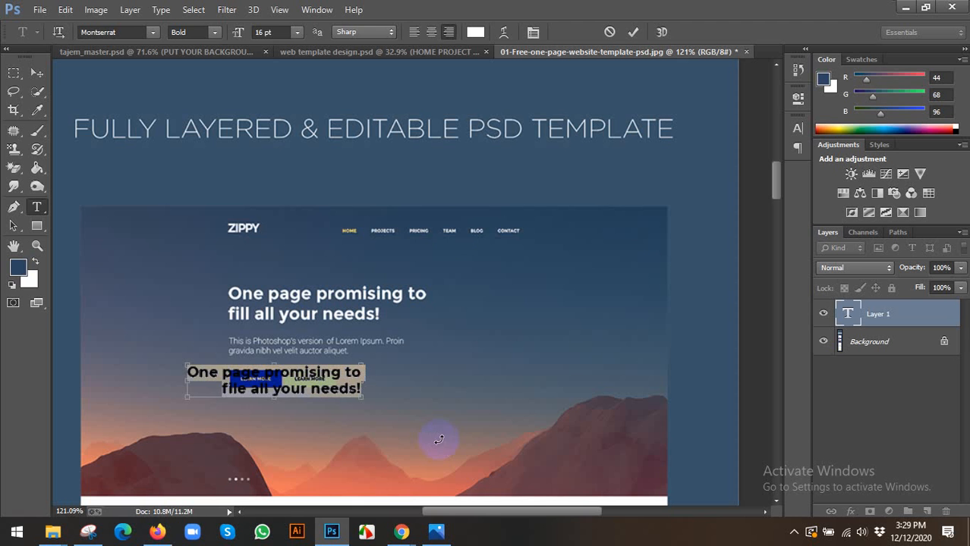
{"action": "left_click", "coordinate": [415, 32]}
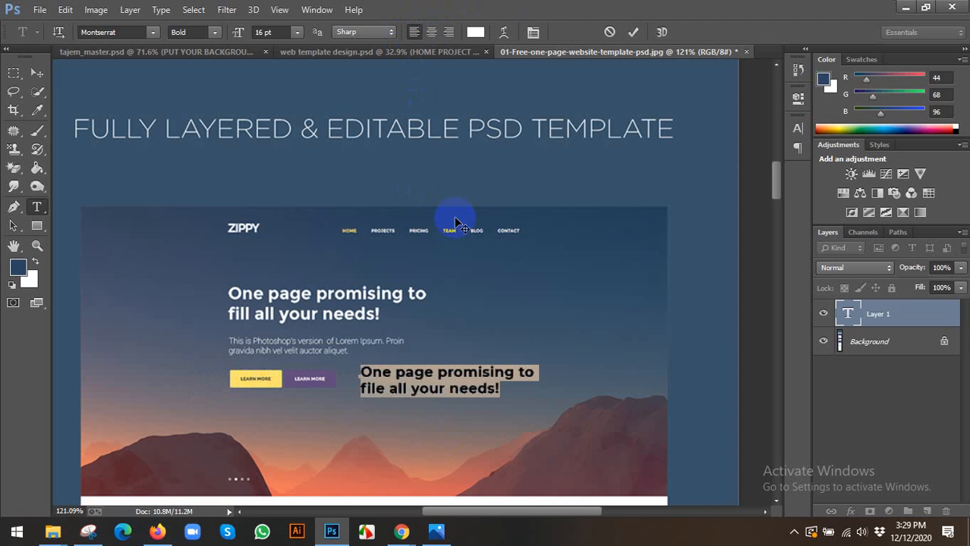
{"action": "left_click", "coordinate": [37, 72]}
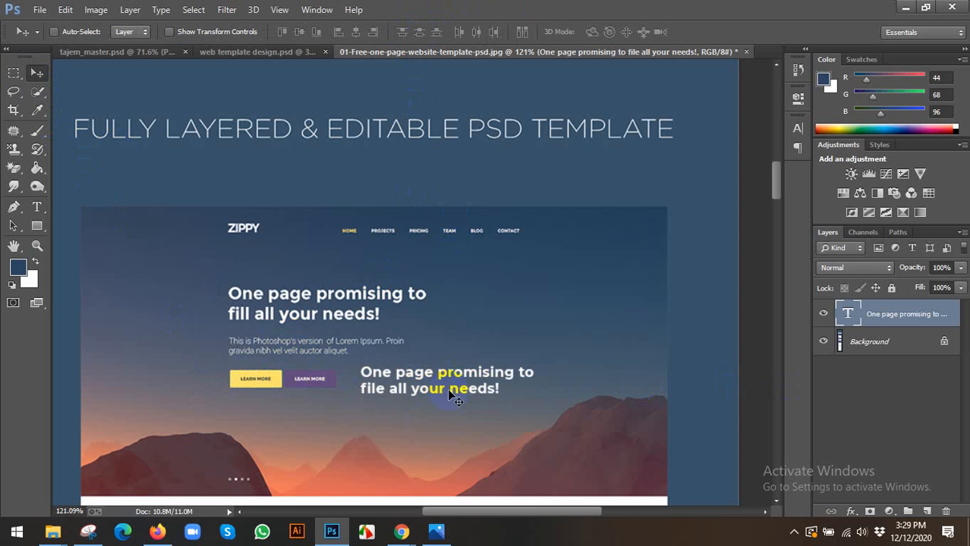
{"action": "left_click_drag", "start_coordinate": [441, 361], "coordinate": [339, 220]}
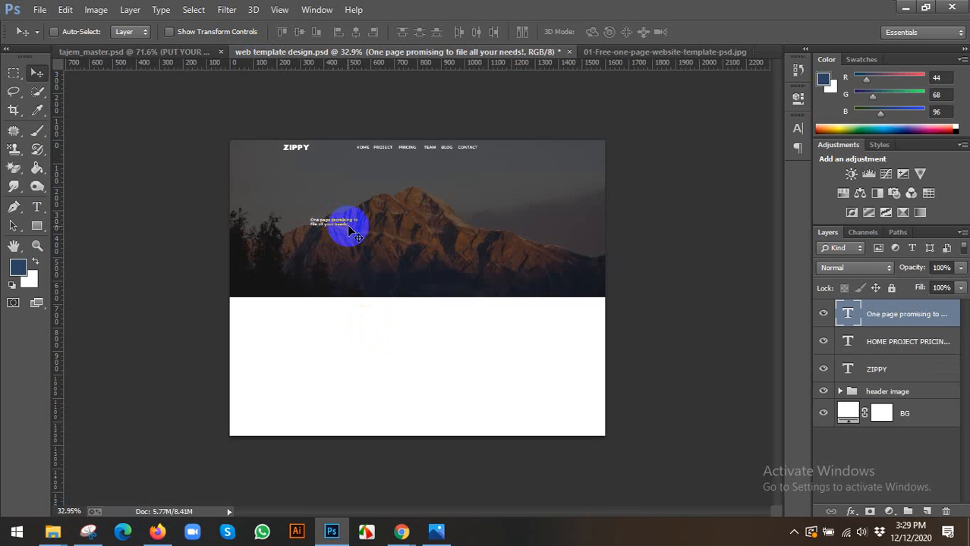
{"action": "scroll", "coordinate": [343, 223], "scroll_direction": "up", "scroll_amount": 1}
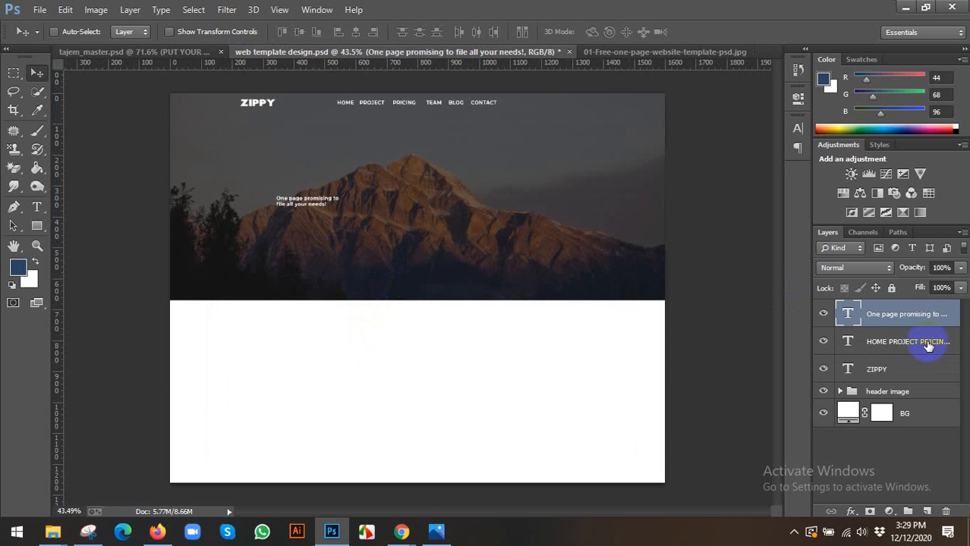
{"action": "double_click", "coordinate": [848, 314]}
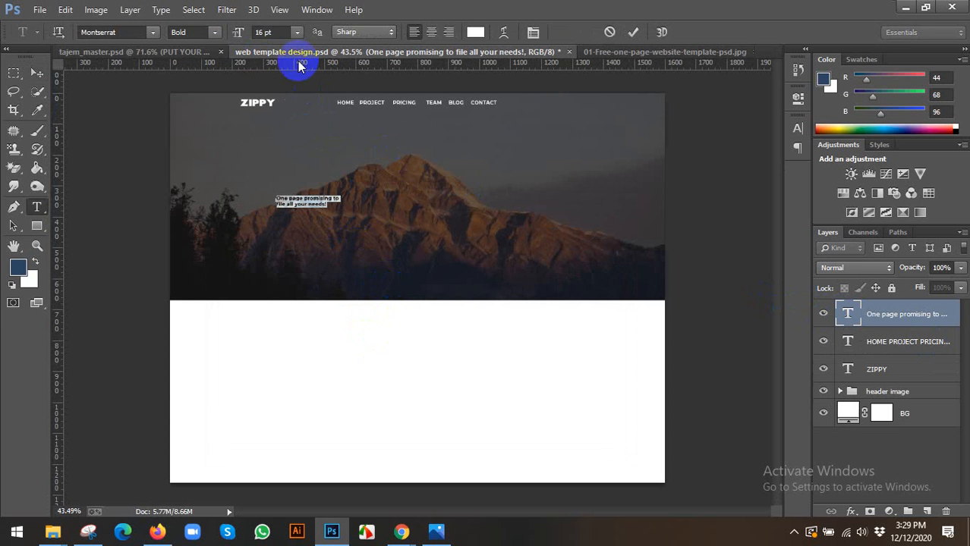
{"action": "left_click", "coordinate": [35, 86]}
{"action": "left_click", "coordinate": [35, 76]}
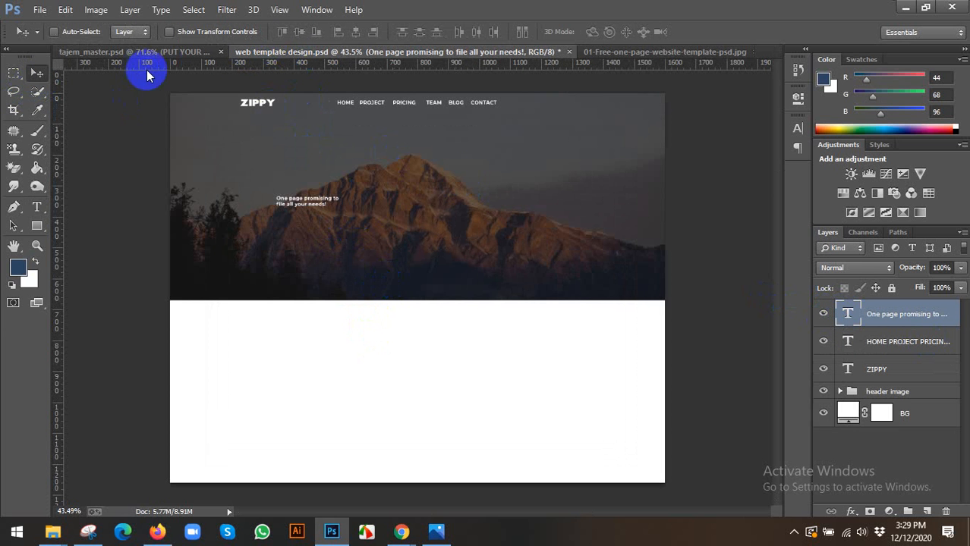
Check the font size of the "We Are Awesome Creative Agency" heading in tajem_master.psd.
{"action": "left_click", "coordinate": [181, 53]}
{"action": "scroll", "coordinate": [478, 252], "scroll_direction": "up", "scroll_amount": 2}
{"action": "left_click_drag", "start_coordinate": [402, 393], "coordinate": [364, 312]}
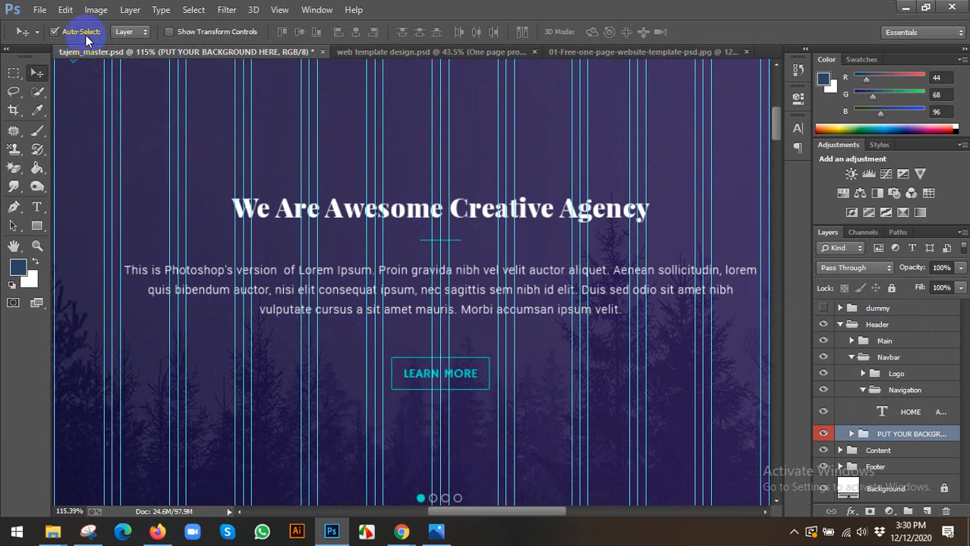
{"action": "left_click", "coordinate": [349, 220]}
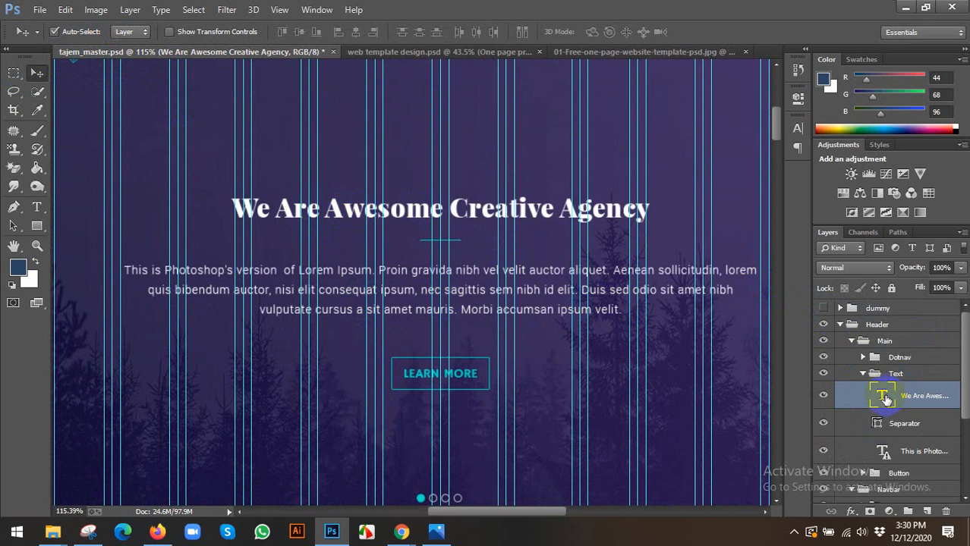
{"action": "double_click", "coordinate": [885, 397]}
{"action": "left_click", "coordinate": [423, 225]}
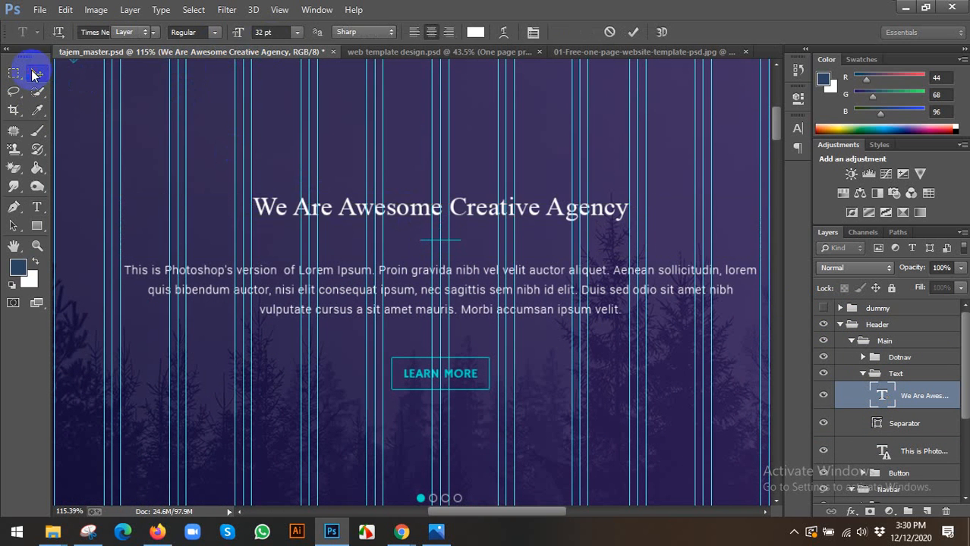
{"action": "left_click", "coordinate": [35, 73]}
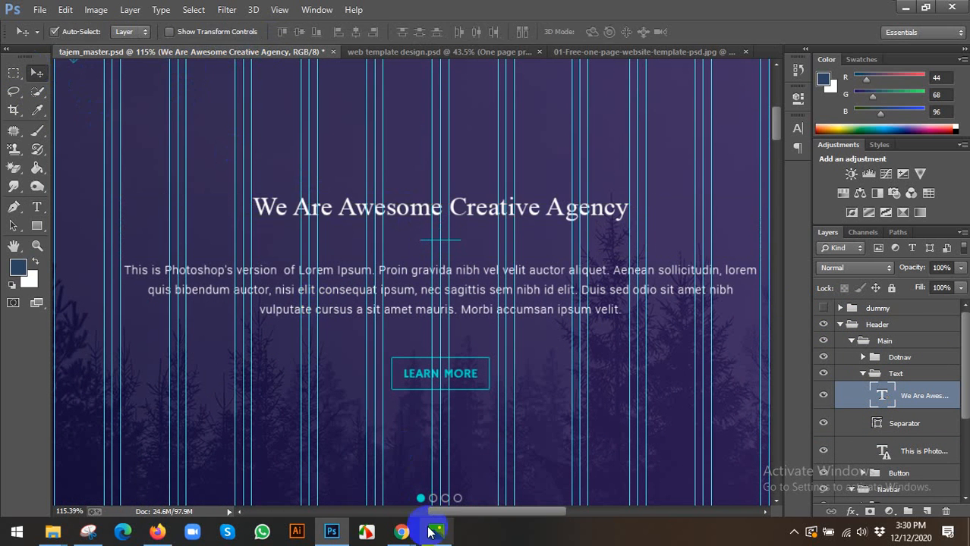
Set the font size of the "One page promising to" headline in web template design.psd to 30 pt.
{"action": "left_click", "coordinate": [472, 58]}
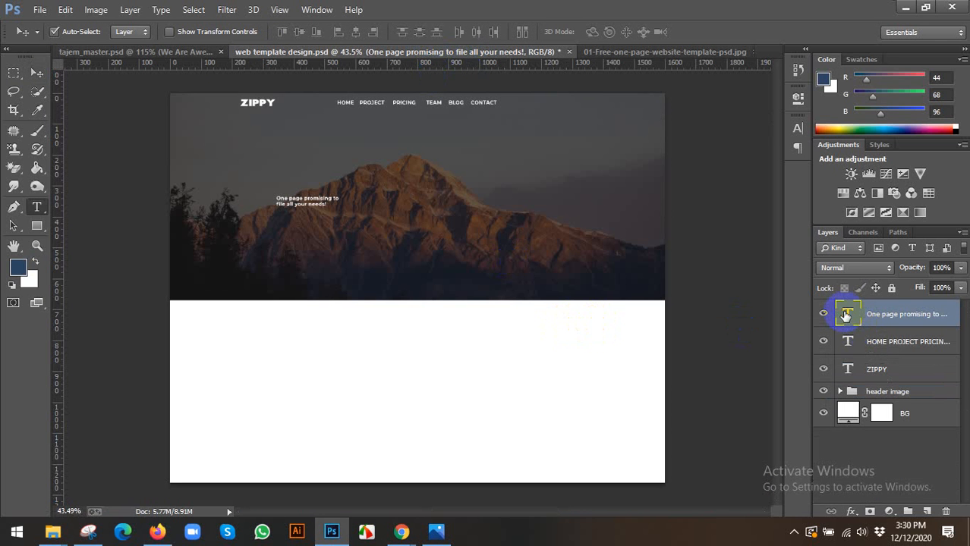
{"action": "double_click", "coordinate": [846, 314]}
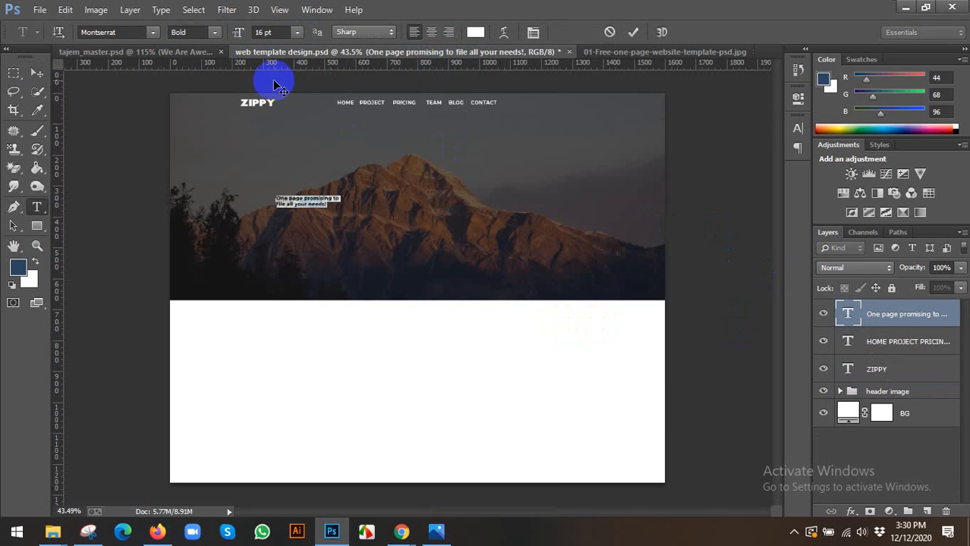
{"action": "left_click", "coordinate": [262, 32]}
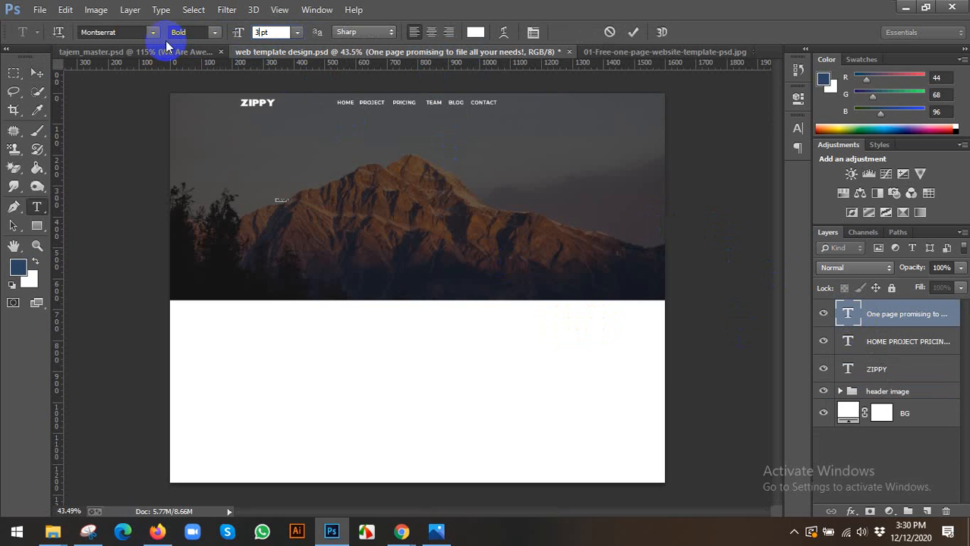
{"action": "type", "text": "30"}
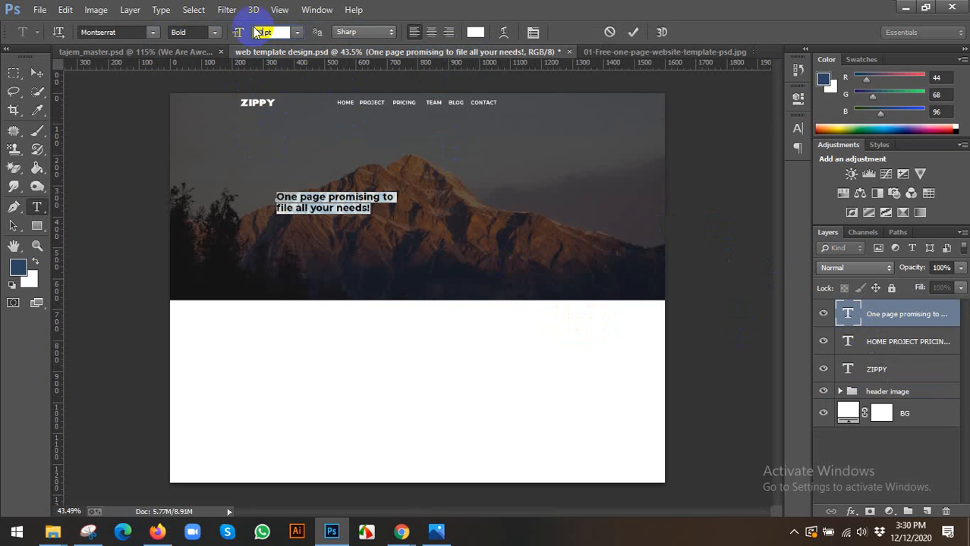
{"action": "left_click", "coordinate": [634, 31]}
{"action": "key", "text": "v"}
Show the guides, compare with the reference image, and move the headline up so its left edge aligns with the ZIPPY logo.
{"action": "scroll", "coordinate": [353, 194], "scroll_direction": "up", "scroll_amount": 2}
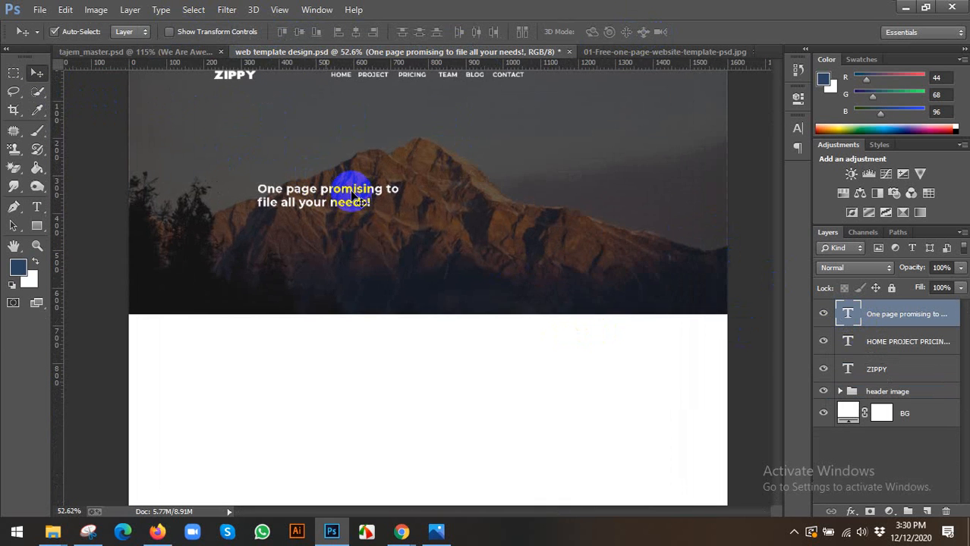
{"action": "scroll", "coordinate": [353, 199], "scroll_direction": "up", "scroll_amount": 2}
{"action": "key", "text": "ctrl+semicolon"}
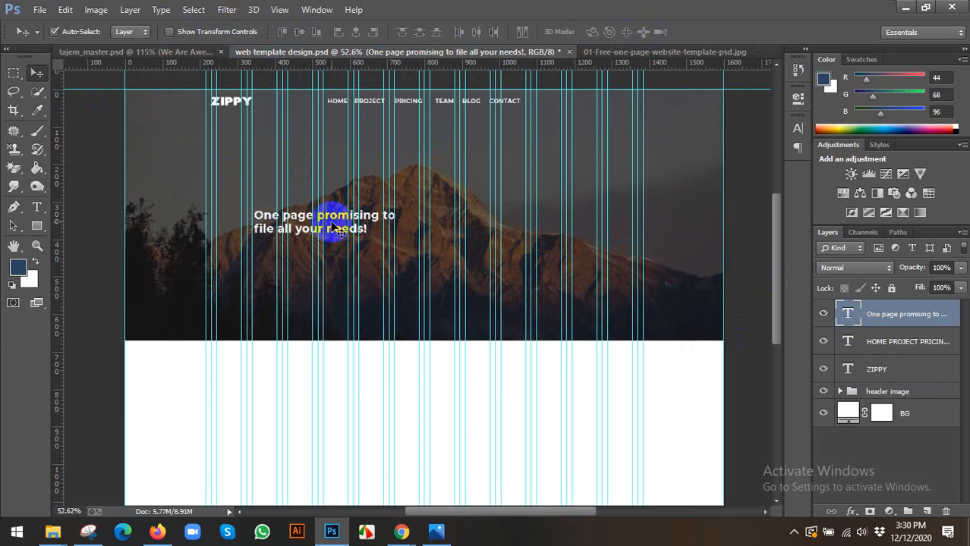
{"action": "scroll", "coordinate": [335, 225], "scroll_direction": "down", "scroll_amount": 1}
{"action": "scroll", "coordinate": [336, 226], "scroll_direction": "up", "scroll_amount": 3}
{"action": "left_click_drag", "start_coordinate": [328, 160], "coordinate": [343, 314]}
{"action": "left_click_drag", "start_coordinate": [381, 441], "coordinate": [494, 75]}
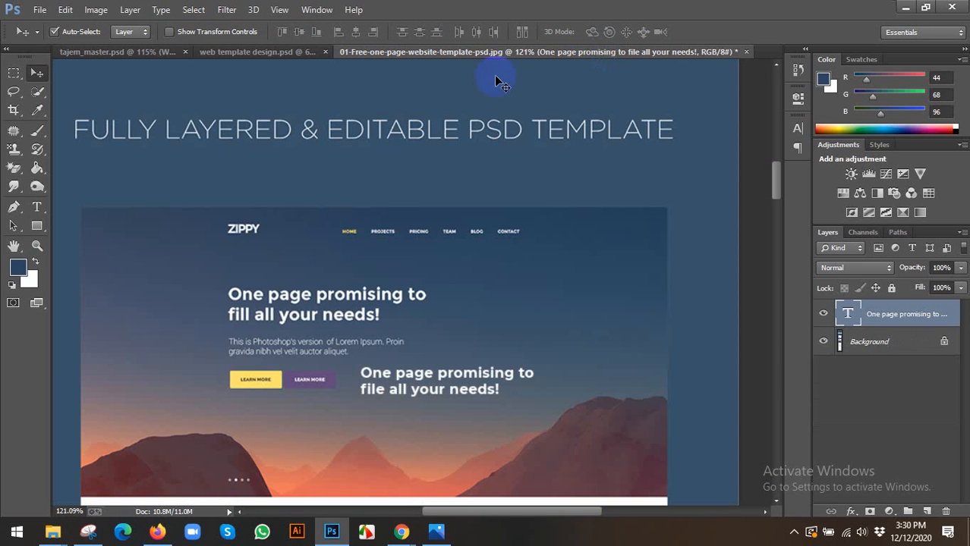
{"action": "left_click", "coordinate": [290, 56]}
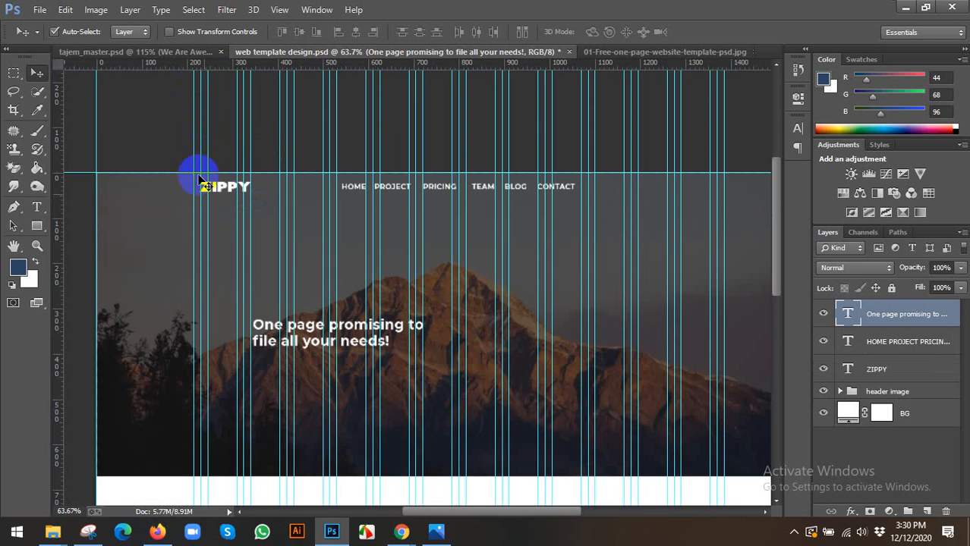
{"action": "scroll", "coordinate": [311, 327], "scroll_direction": "up", "scroll_amount": 1}
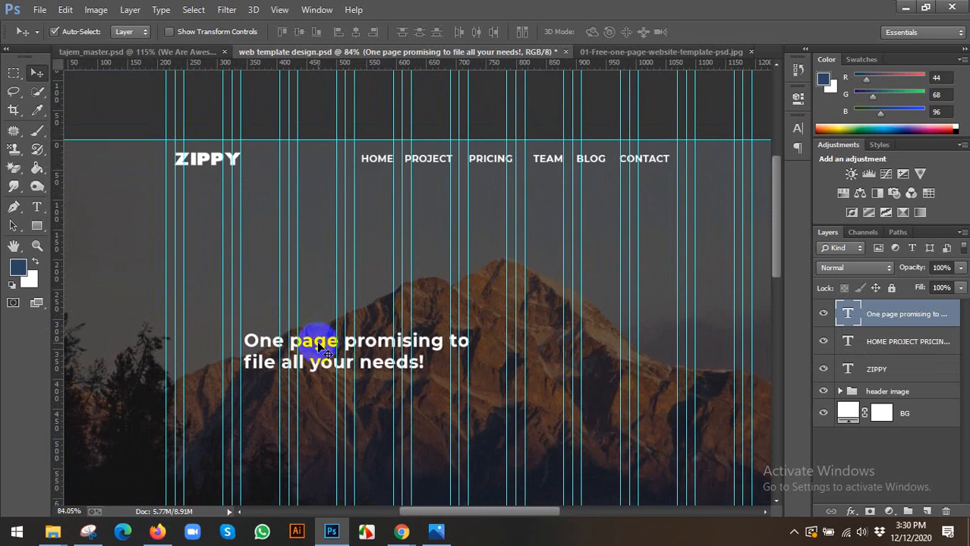
{"action": "left_click_drag", "start_coordinate": [318, 327], "coordinate": [253, 278]}
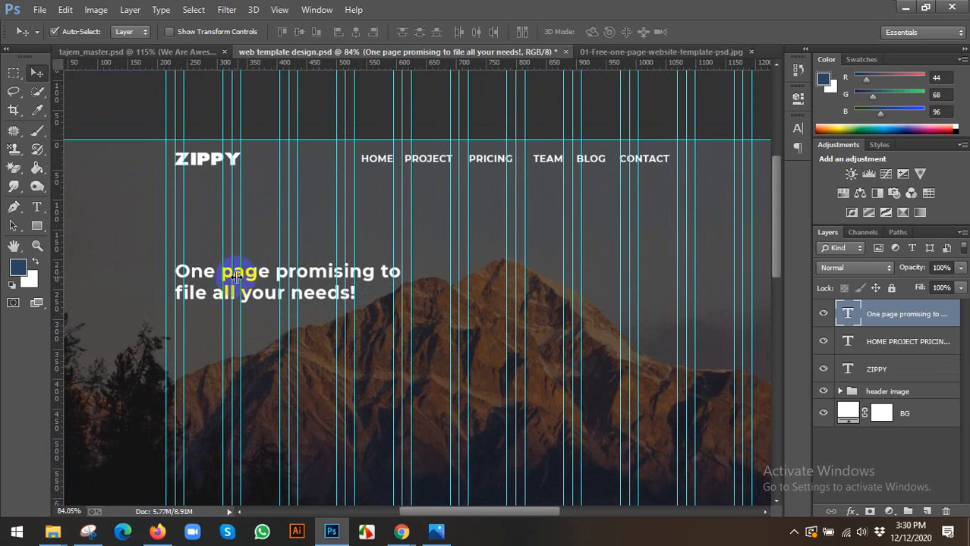
{"action": "scroll", "coordinate": [287, 390], "scroll_direction": "down", "scroll_amount": 1}
Switch to Chrome, search for "lorem ipsum" in a new tab and open the lipsum.com site.
{"action": "mouse_move", "coordinate": [405, 535]}
{"action": "left_click", "coordinate": [319, 466]}
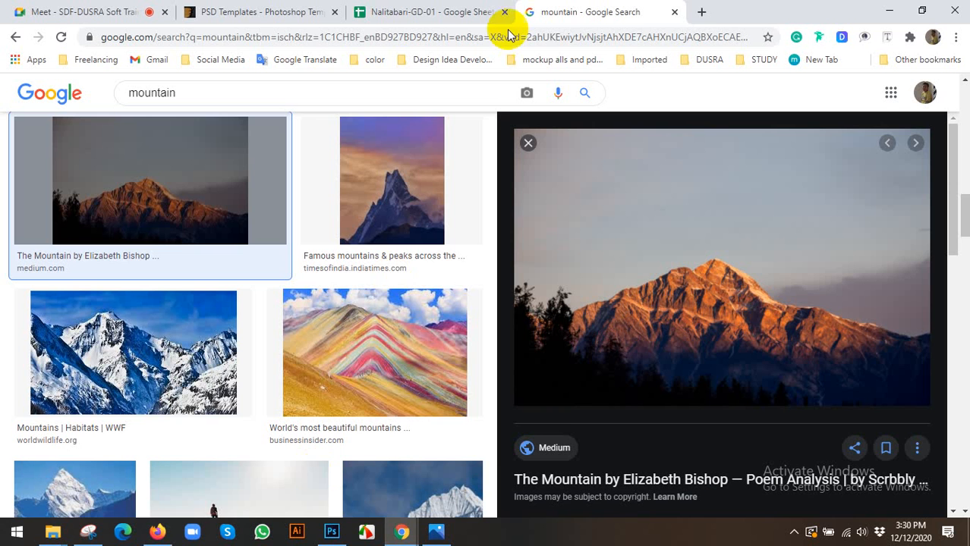
{"action": "left_click", "coordinate": [698, 12]}
{"action": "type", "text": "du"}
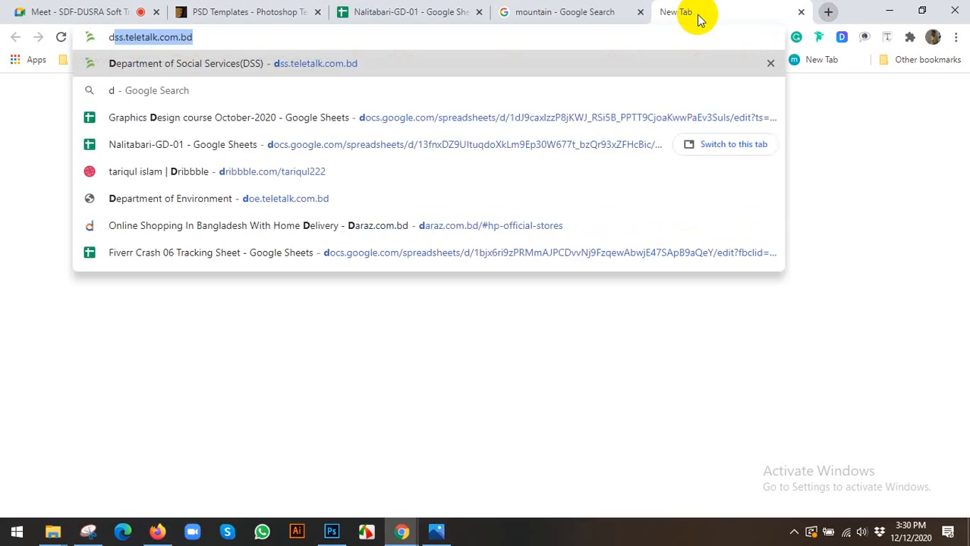
{"action": "key", "text": "BackSpace"}
{"action": "key", "text": "BackSpace"}
{"action": "key", "text": "BackSpace"}
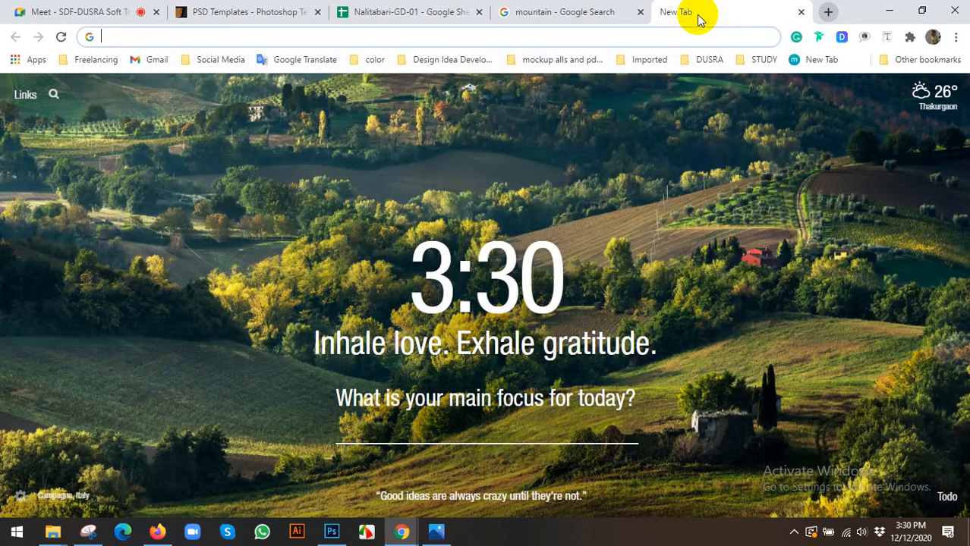
{"action": "type", "text": "lor"}
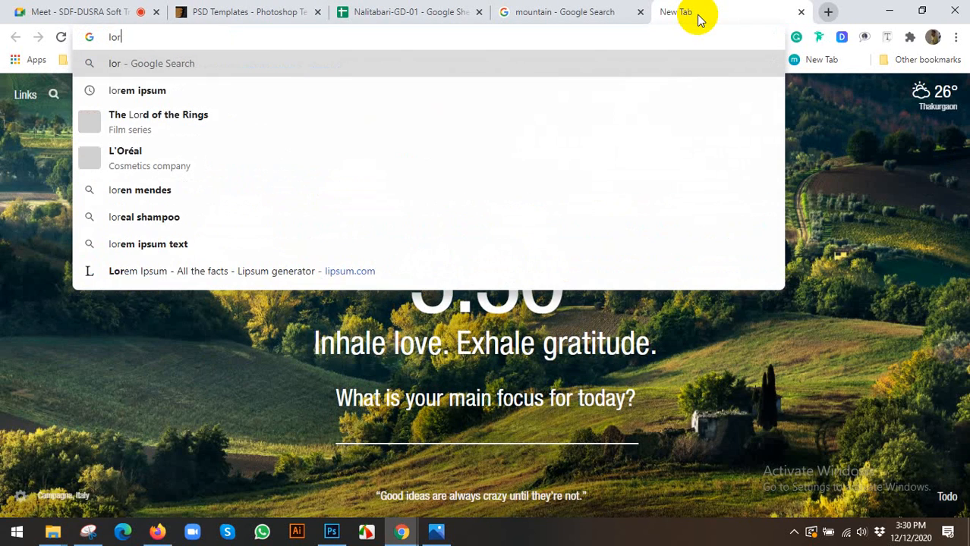
{"action": "key", "text": "Down"}
{"action": "key", "text": "Return"}
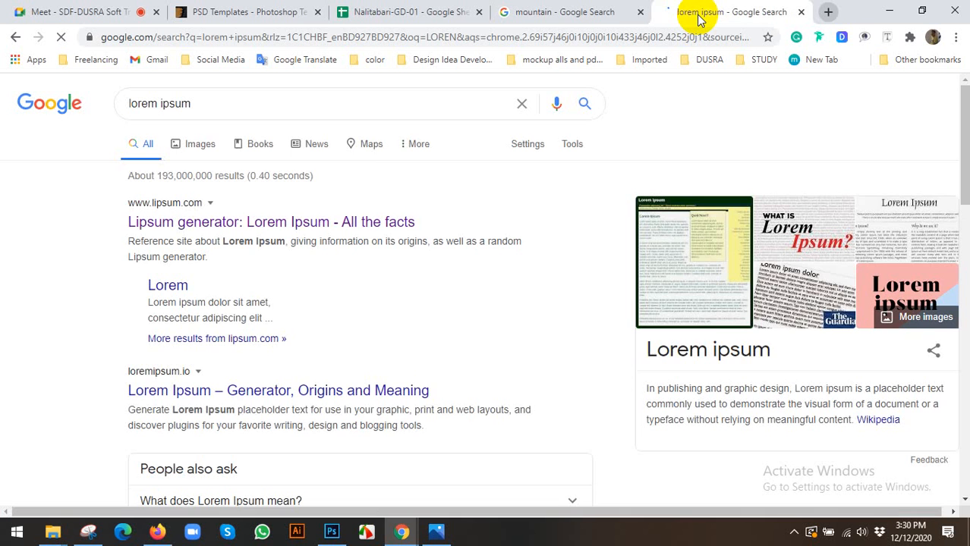
{"action": "left_click", "coordinate": [241, 221]}
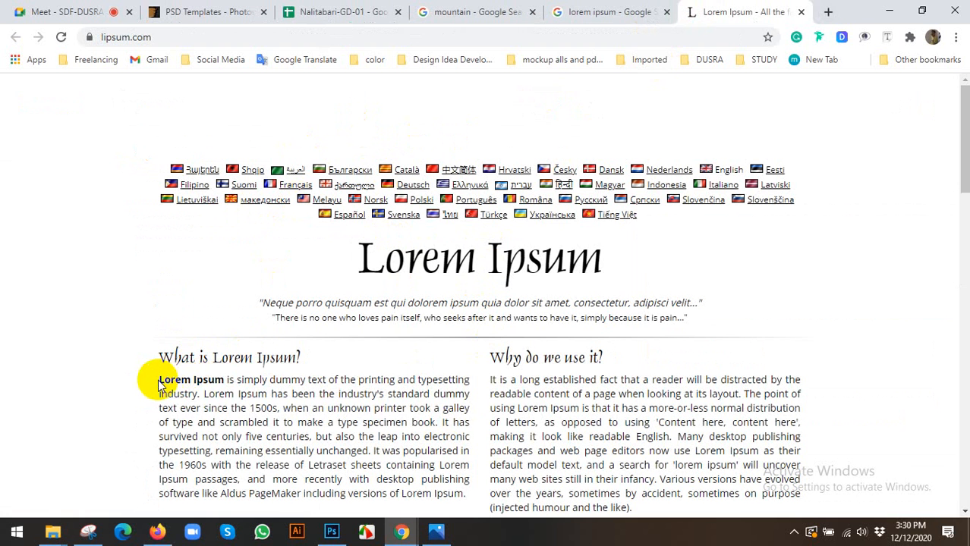
Copy the passage from "Lorem Ipsum is simply dummy text" to "type specimen book." and return to Photoshop.
{"action": "left_click_drag", "start_coordinate": [158, 384], "coordinate": [439, 424]}
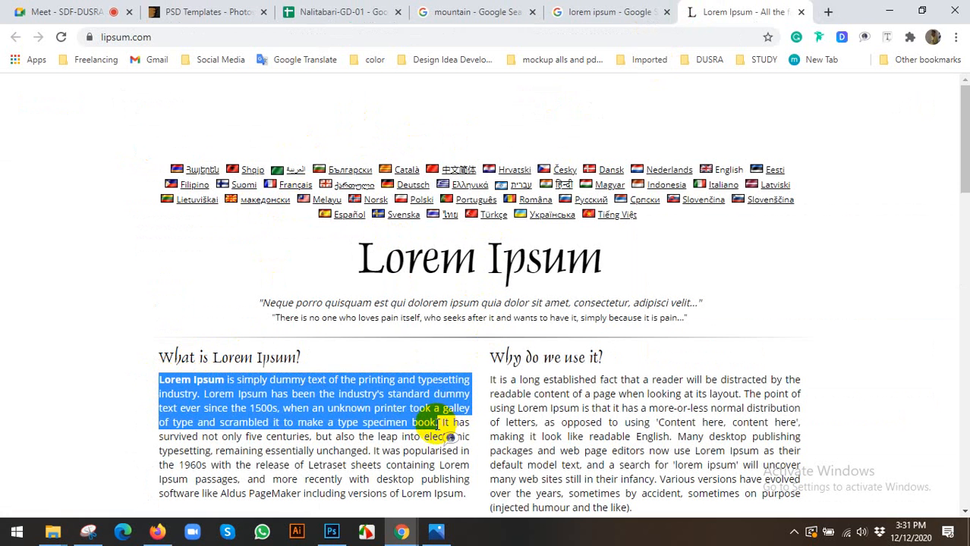
{"action": "right_click", "coordinate": [433, 437]}
{"action": "left_click", "coordinate": [451, 448]}
{"action": "left_click", "coordinate": [330, 532]}
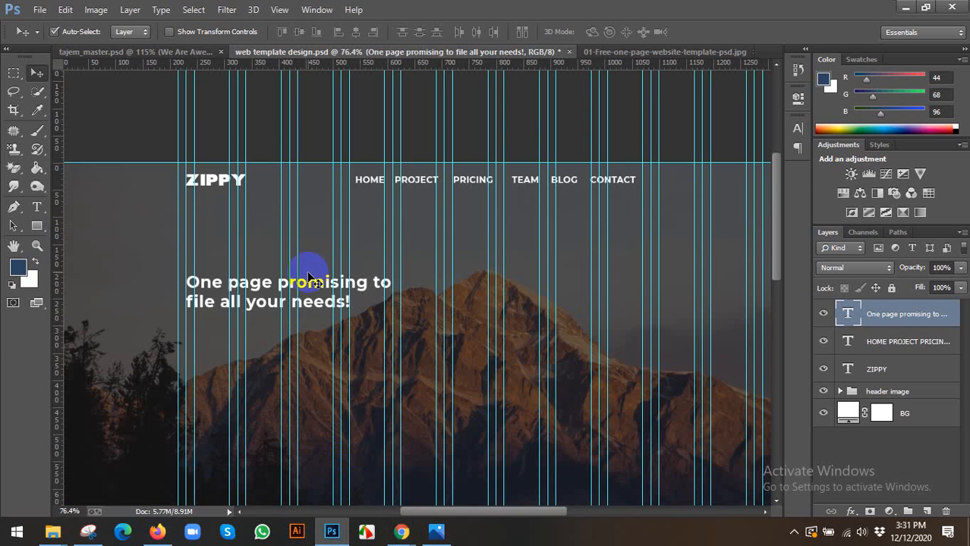
{"action": "scroll", "coordinate": [498, 361], "scroll_direction": "down", "scroll_amount": 1}
{"action": "scroll", "coordinate": [493, 219], "scroll_direction": "down", "scroll_amount": 3}
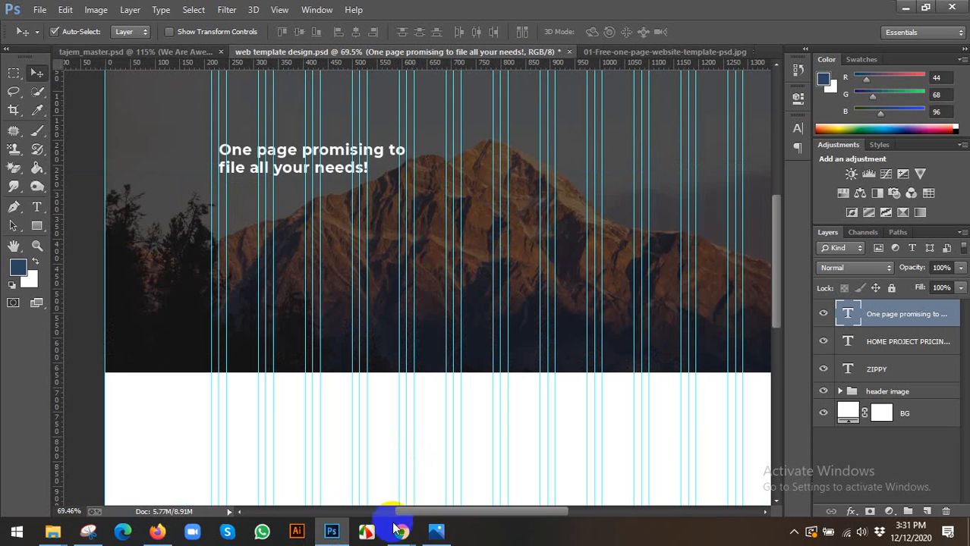
{"action": "left_click", "coordinate": [451, 530]}
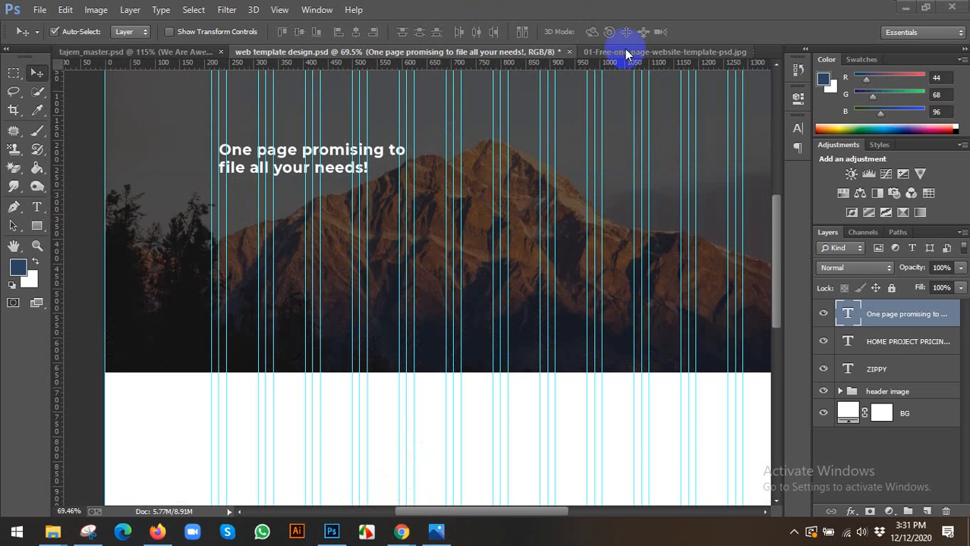
{"action": "left_click_drag", "start_coordinate": [626, 53], "coordinate": [372, 325]}
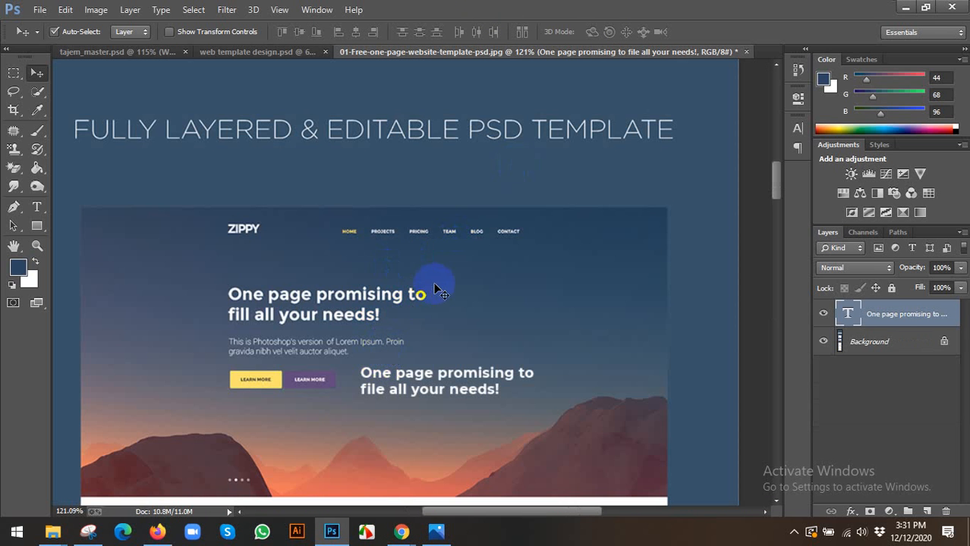
{"action": "key", "text": "ctrl+z"}
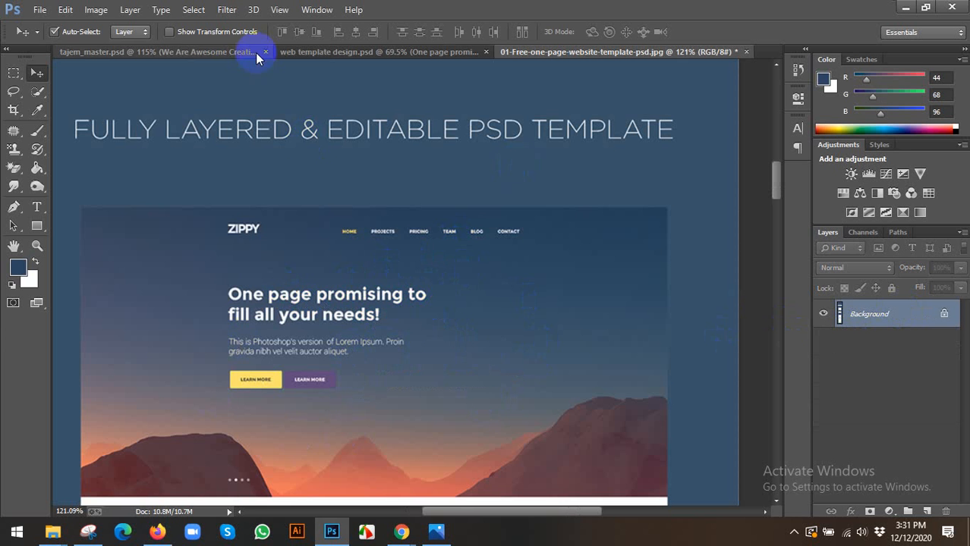
Examine the centred header layout in tajem_master.psd and return to web template design.psd.
{"action": "left_click", "coordinate": [224, 52]}
{"action": "scroll", "coordinate": [370, 236], "scroll_direction": "down", "scroll_amount": 3}
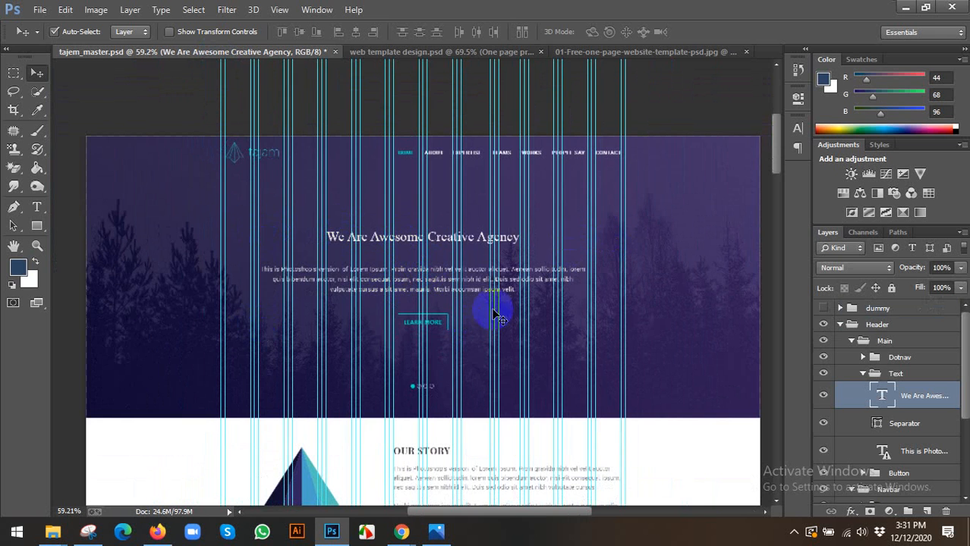
{"action": "scroll", "coordinate": [495, 310], "scroll_direction": "up", "scroll_amount": 2}
{"action": "key", "text": "ctrl+Tab"}
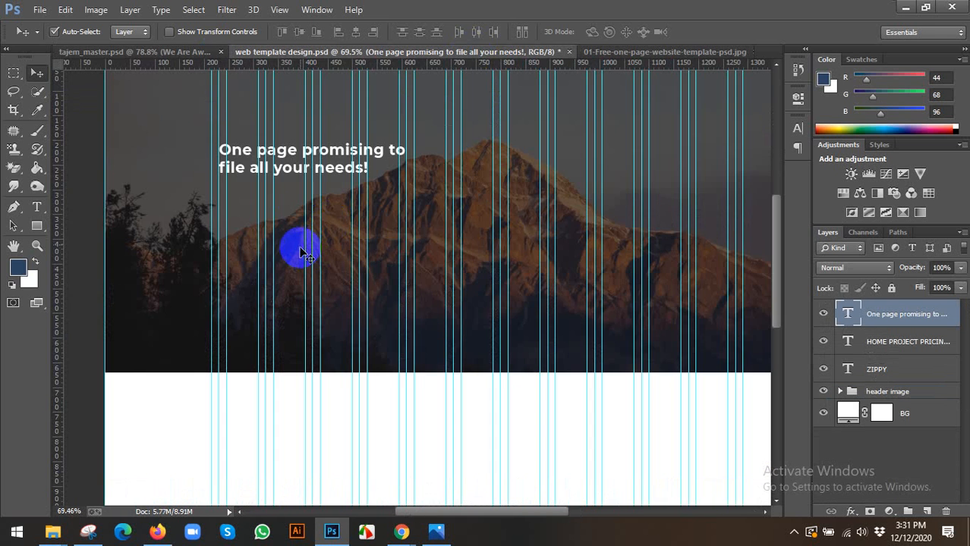
Centre-align the two-line "One page promising to" headline text and centre its layer horizontally on the canvas.
{"action": "scroll", "coordinate": [297, 250], "scroll_direction": "down", "scroll_amount": 3}
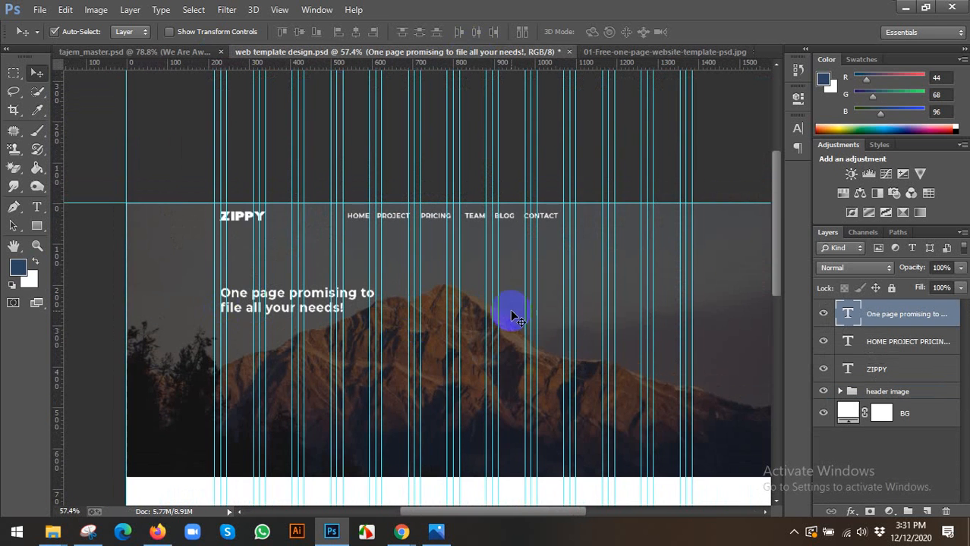
{"action": "double_click", "coordinate": [848, 313]}
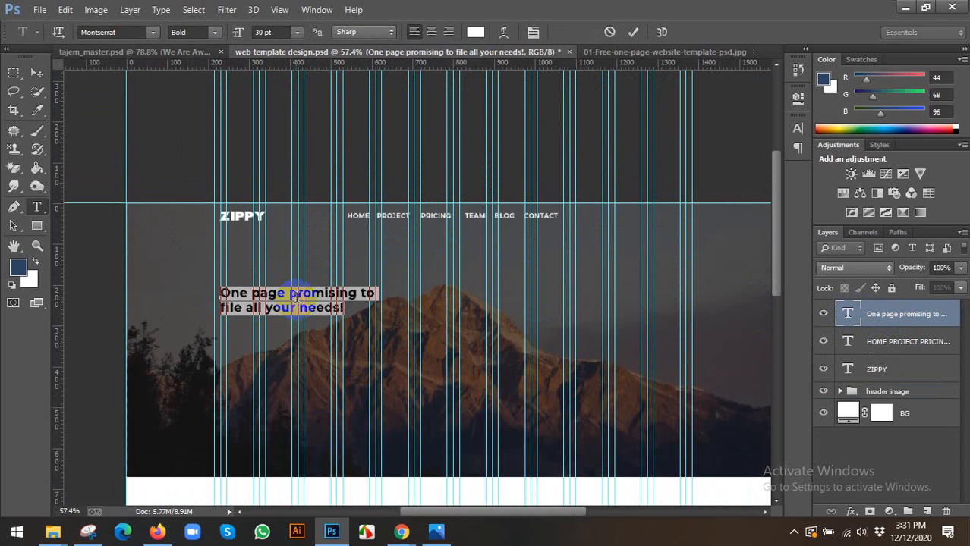
{"action": "left_click", "coordinate": [486, 32]}
{"action": "left_click", "coordinate": [427, 34]}
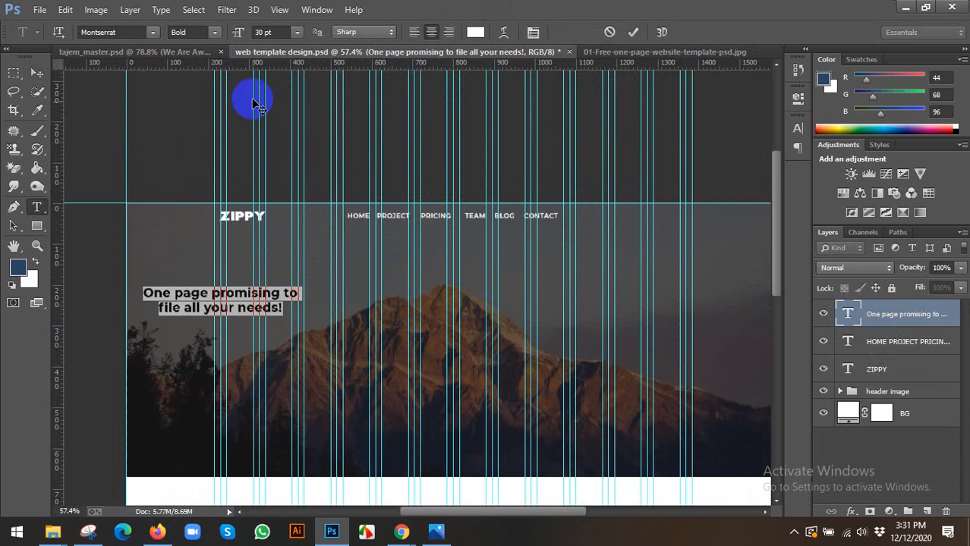
{"action": "left_click", "coordinate": [35, 71]}
{"action": "key", "text": "ctrl+a"}
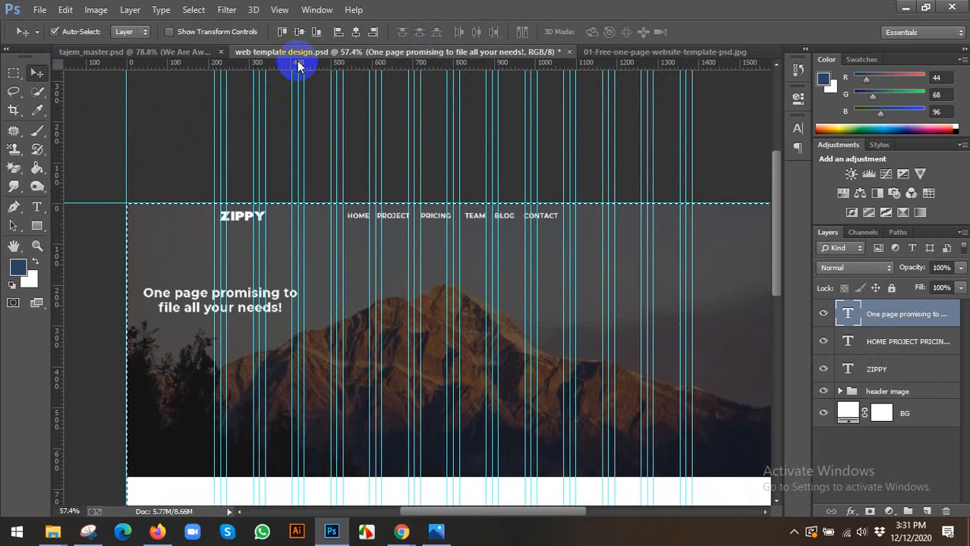
{"action": "left_click", "coordinate": [356, 32]}
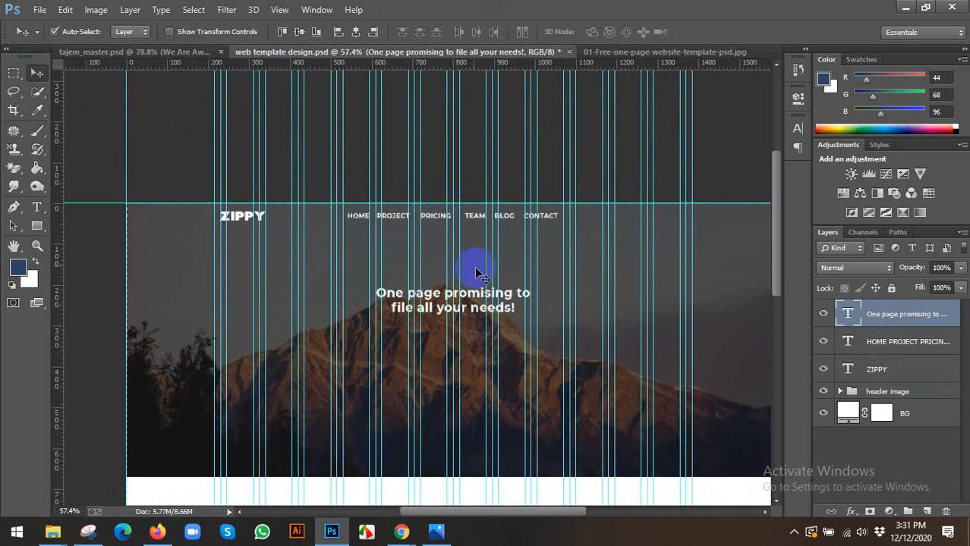
{"action": "key", "text": "ctrl+d"}
Create a wide two-line-high paragraph text box below the headline and paste the copied lorem ipsum passage into it.
{"action": "left_click_drag", "start_coordinate": [408, 365], "coordinate": [389, 284]}
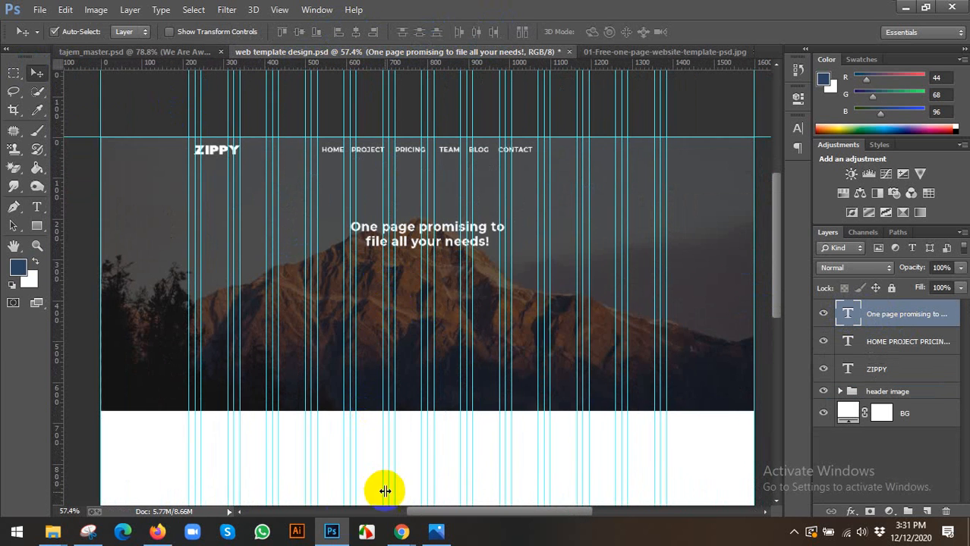
{"action": "left_click", "coordinate": [149, 53]}
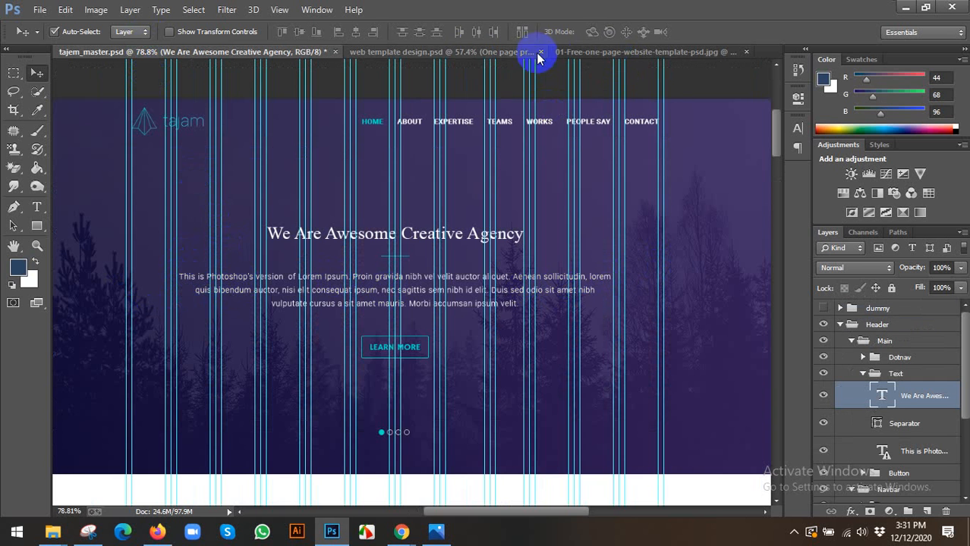
{"action": "left_click", "coordinate": [470, 54]}
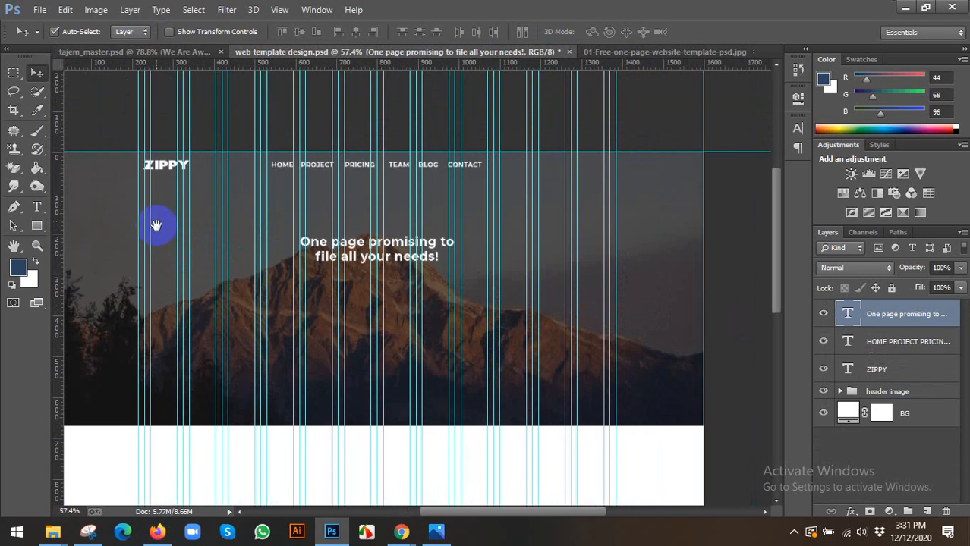
{"action": "left_click", "coordinate": [33, 211]}
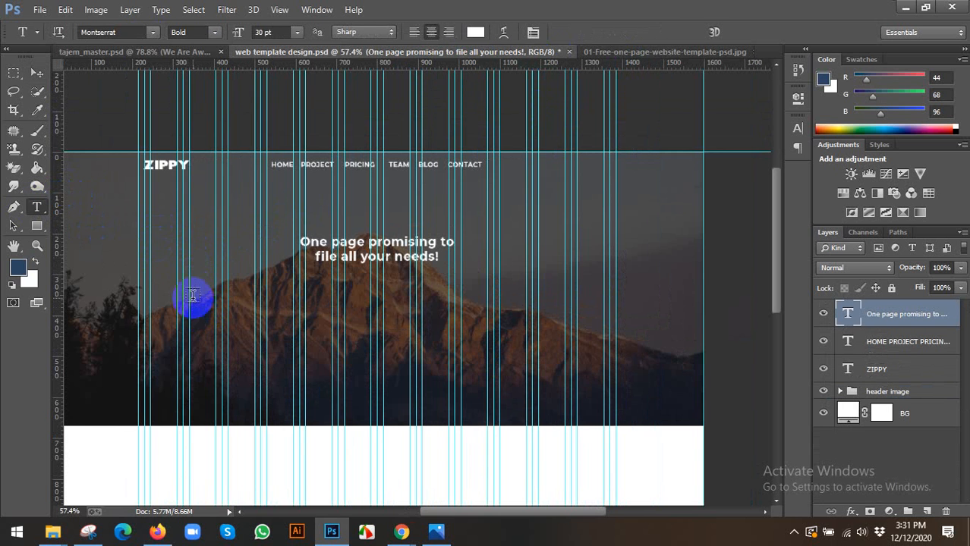
{"action": "left_click_drag", "start_coordinate": [190, 287], "coordinate": [563, 321]}
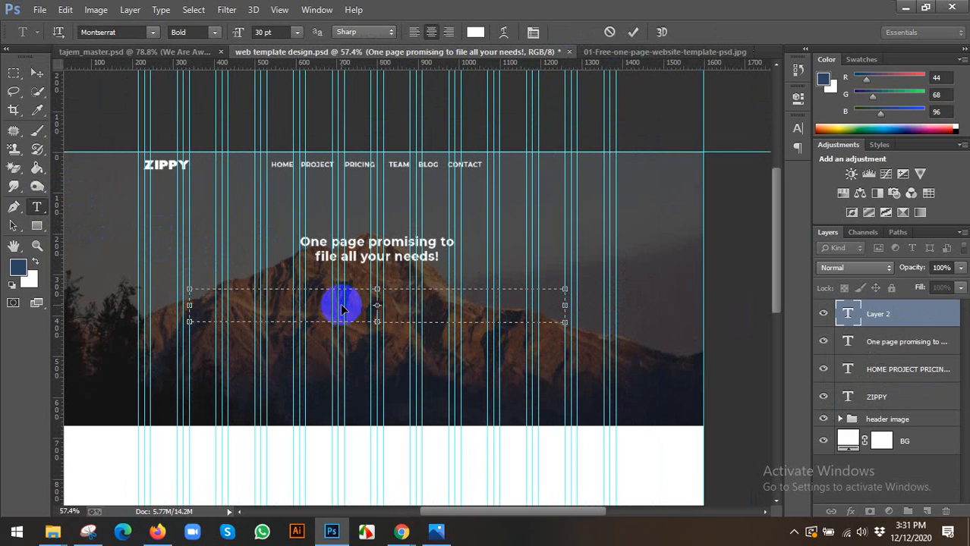
{"action": "type", "text": "Lorem Ipsum is simply dummy text of the printing and typesetting industry. Lorem Ipsum has been the"}
Set the whole lorem ipsum paragraph to 16 pt in the Regular style and commit the text.
{"action": "key", "text": "ctrl+a"}
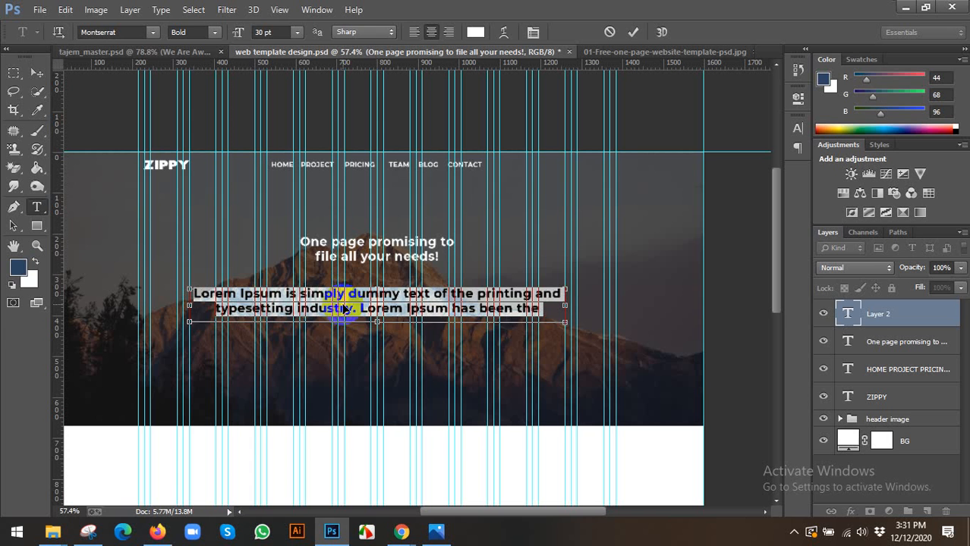
{"action": "left_click", "coordinate": [287, 32]}
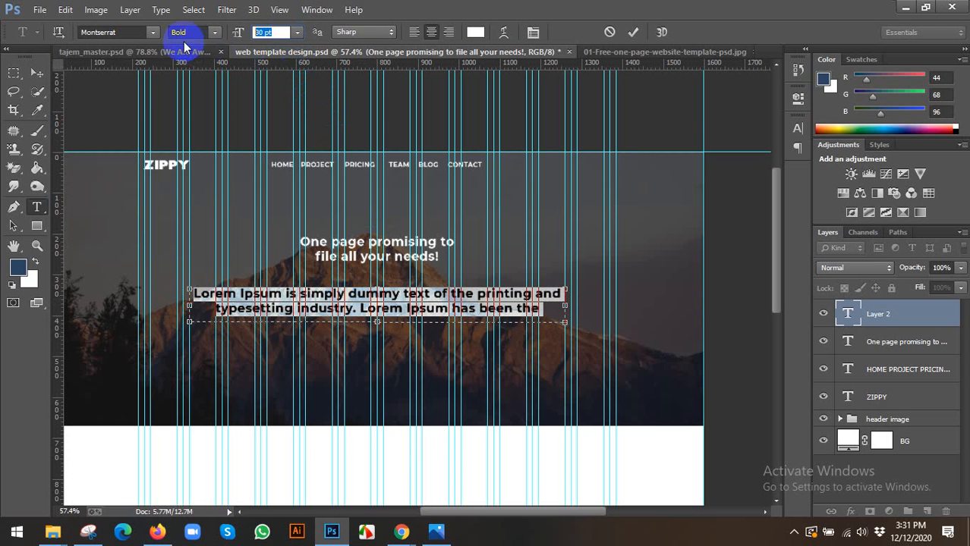
{"action": "type", "text": "16"}
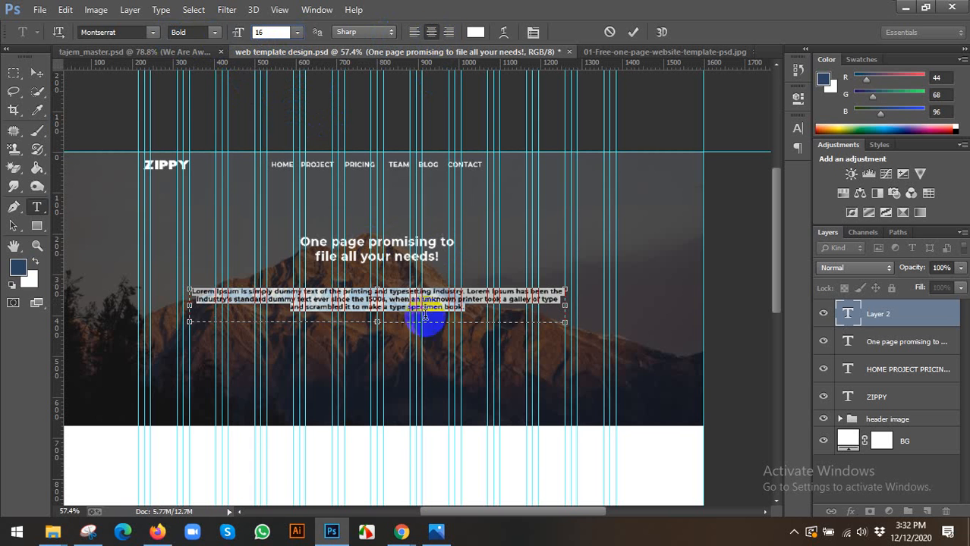
{"action": "left_click", "coordinate": [216, 35]}
{"action": "left_click", "coordinate": [199, 41]}
{"action": "left_click", "coordinate": [633, 33]}
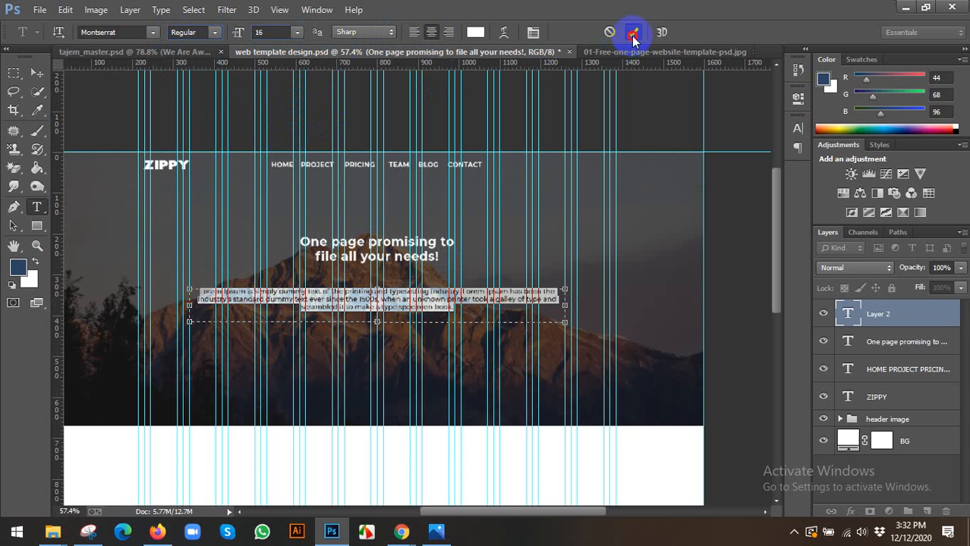
Hide the guides and move the lorem ipsum paragraph up, closer beneath the headline.
{"action": "left_click", "coordinate": [37, 72]}
{"action": "key", "text": "ctrl+semicolon"}
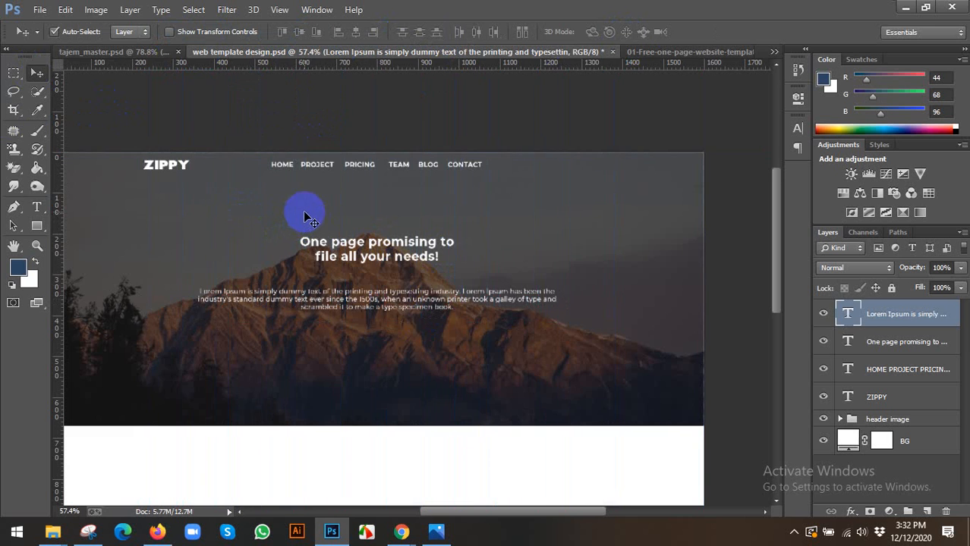
{"action": "scroll", "coordinate": [351, 286], "scroll_direction": "up", "scroll_amount": 4}
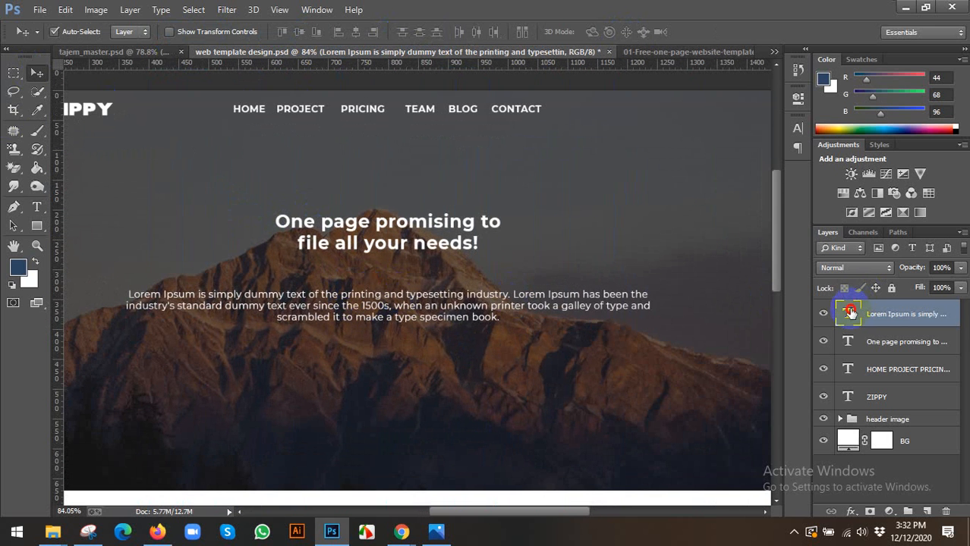
{"action": "double_click", "coordinate": [850, 312]}
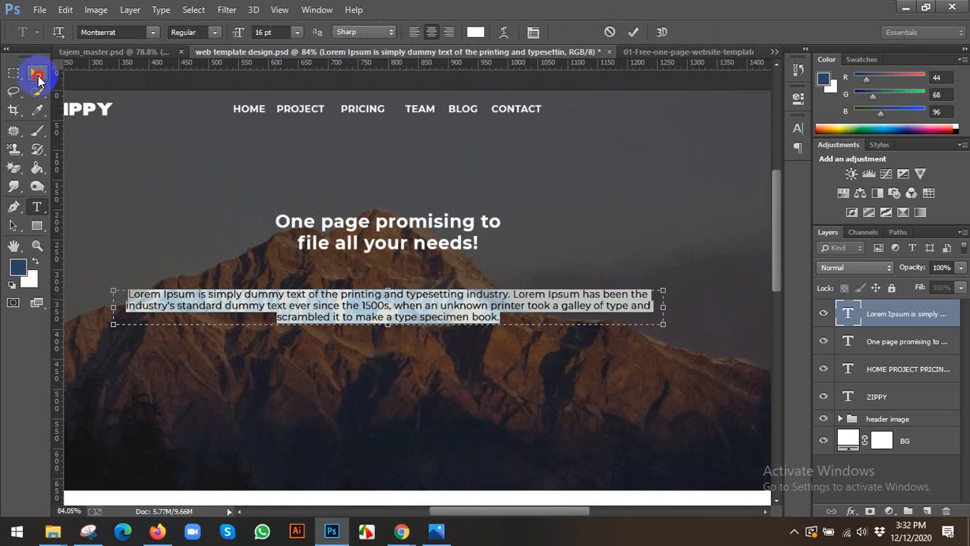
{"action": "left_click", "coordinate": [38, 73]}
{"action": "left_click_drag", "start_coordinate": [369, 319], "coordinate": [378, 302]}
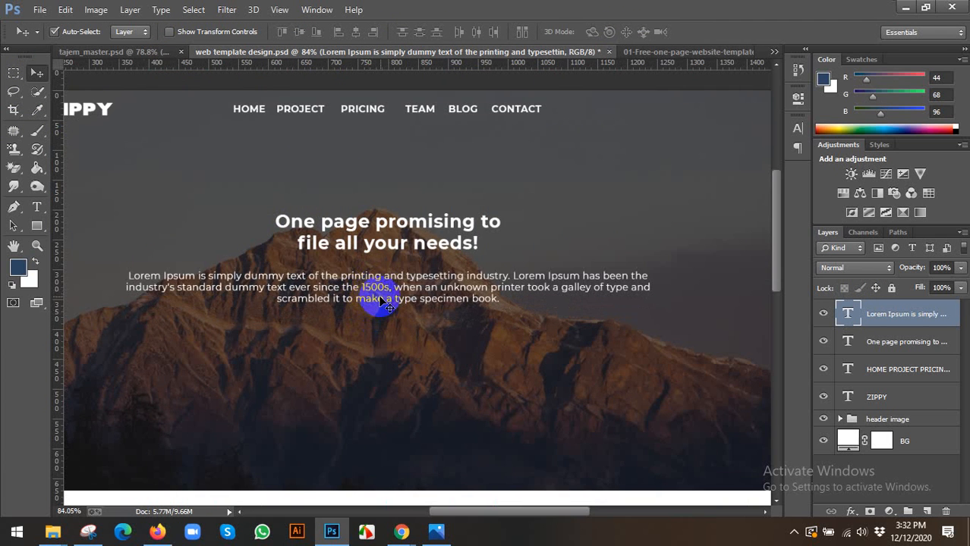
Remove the line break after "One page promising to" so the whole headline runs on a single line.
{"action": "scroll", "coordinate": [383, 303], "scroll_direction": "down", "scroll_amount": 2}
{"action": "left_click", "coordinate": [847, 342]}
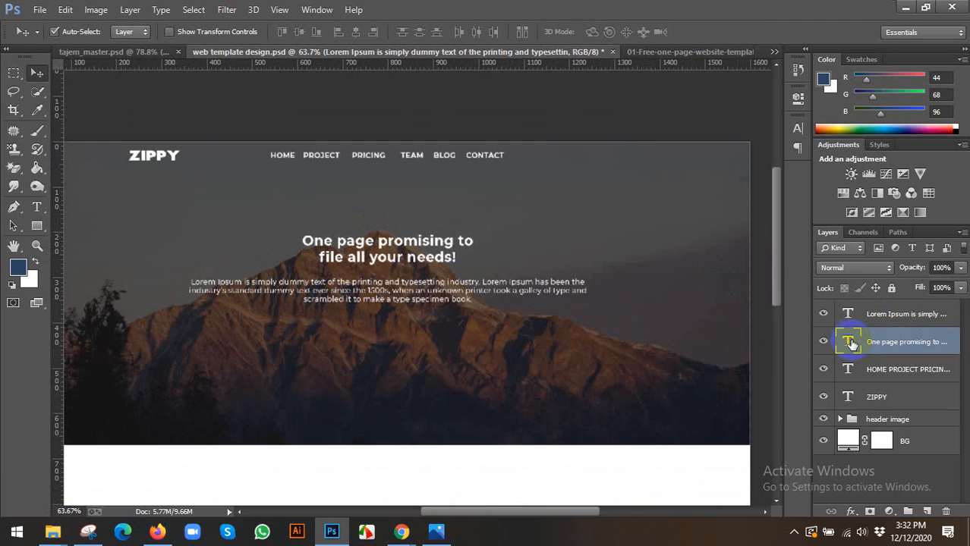
{"action": "double_click", "coordinate": [847, 342]}
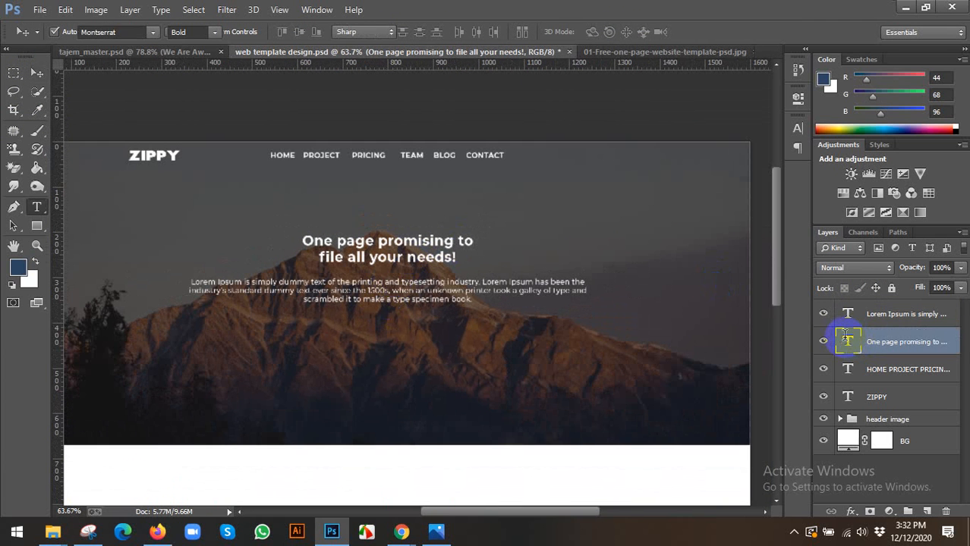
{"action": "left_click", "coordinate": [478, 244]}
{"action": "key", "text": "Delete"}
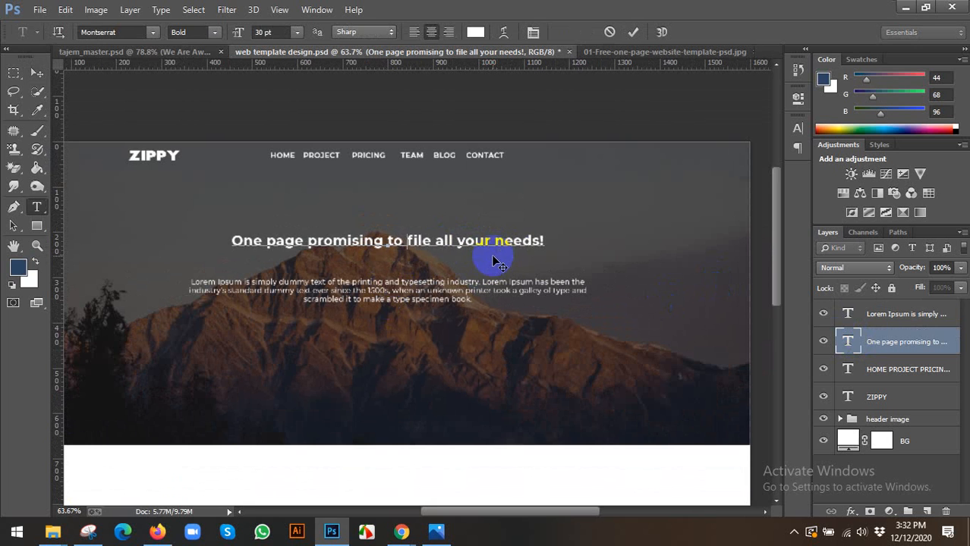
Enlarge the whole "One page promising to file all your needs!" headline to 40 pt.
{"action": "key", "text": "ctrl+a"}
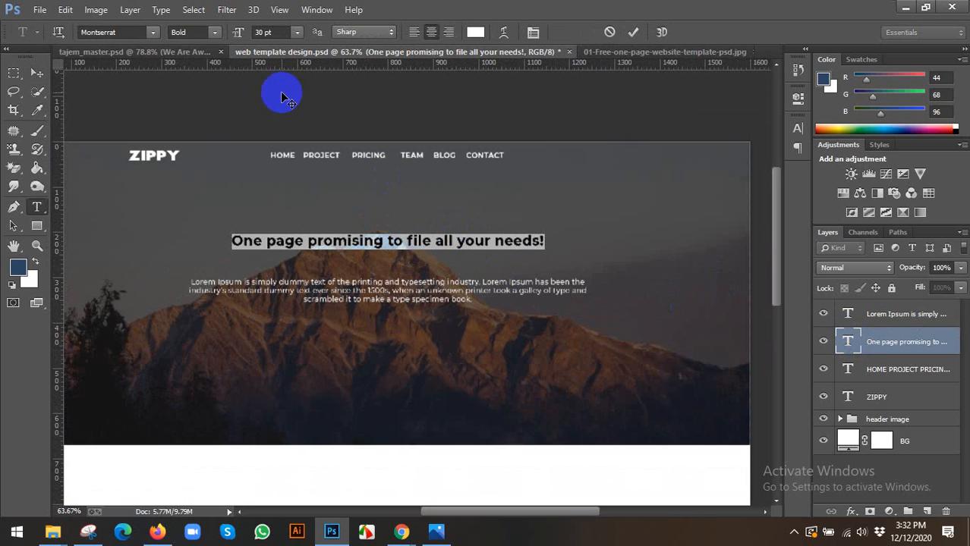
{"action": "left_click", "coordinate": [273, 32]}
{"action": "scroll", "coordinate": [274, 31], "scroll_direction": "up", "scroll_amount": 2}
{"action": "key", "text": "Up"}
{"action": "key", "text": "Up"}
{"action": "key", "text": "Up"}
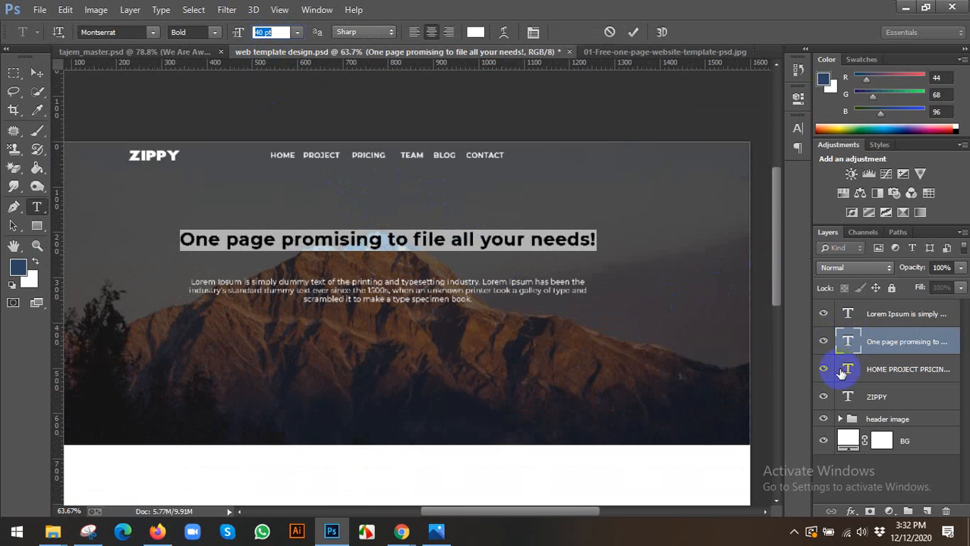
Set the selected headline in All Caps and commit the text edit.
{"action": "left_click", "coordinate": [797, 130]}
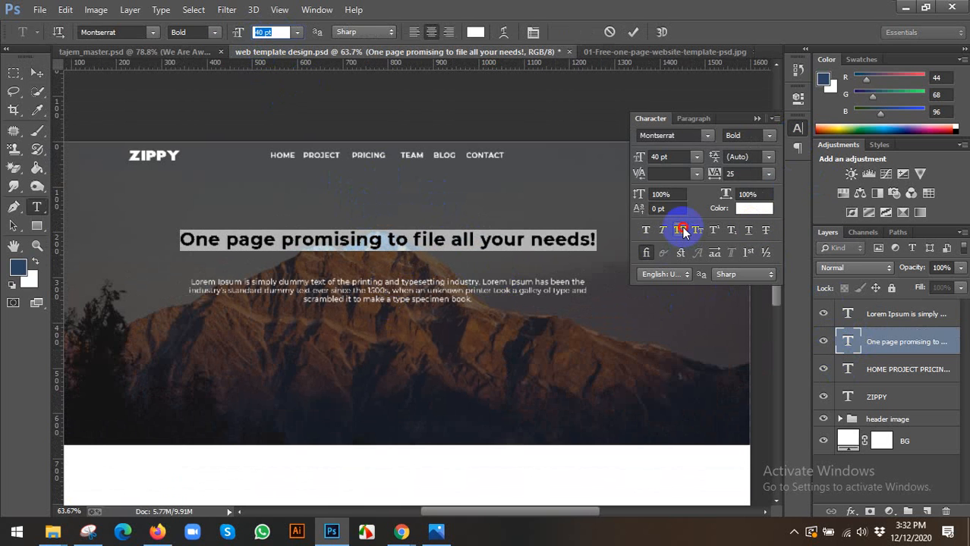
{"action": "left_click", "coordinate": [682, 231]}
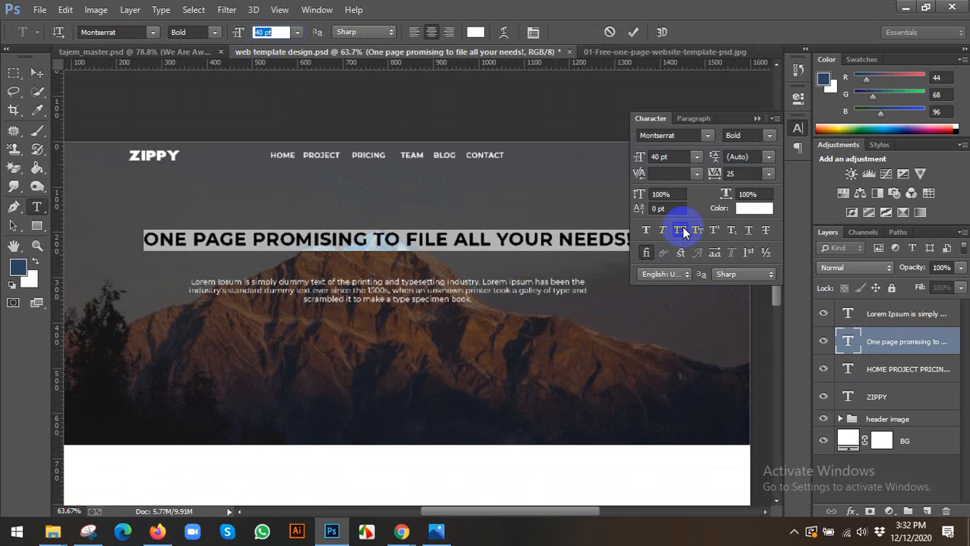
{"action": "left_click", "coordinate": [801, 130]}
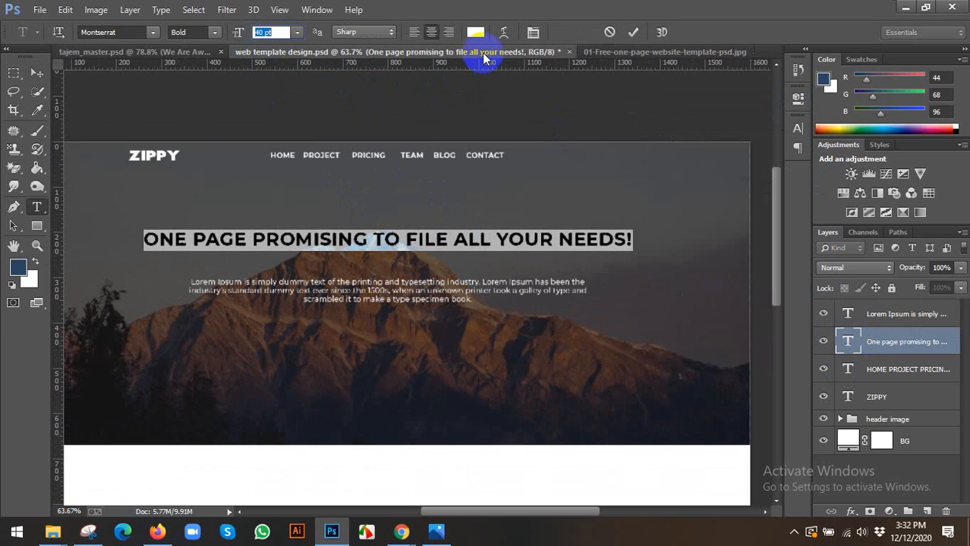
{"action": "left_click", "coordinate": [37, 73]}
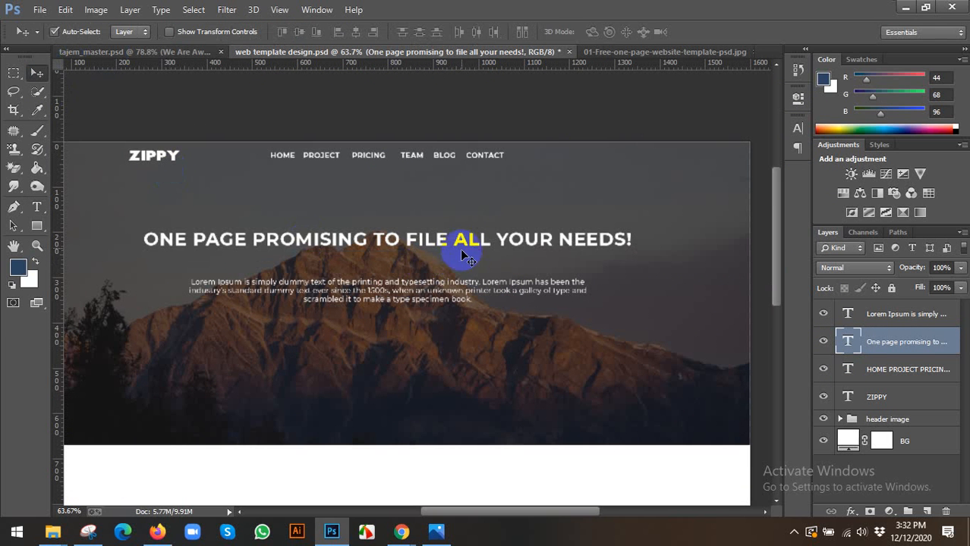
Move the headline down slightly so it sits closer above the lorem ipsum paragraph.
{"action": "left_click_drag", "start_coordinate": [462, 240], "coordinate": [462, 251]}
{"action": "scroll", "coordinate": [490, 282], "scroll_direction": "down", "scroll_amount": 6}
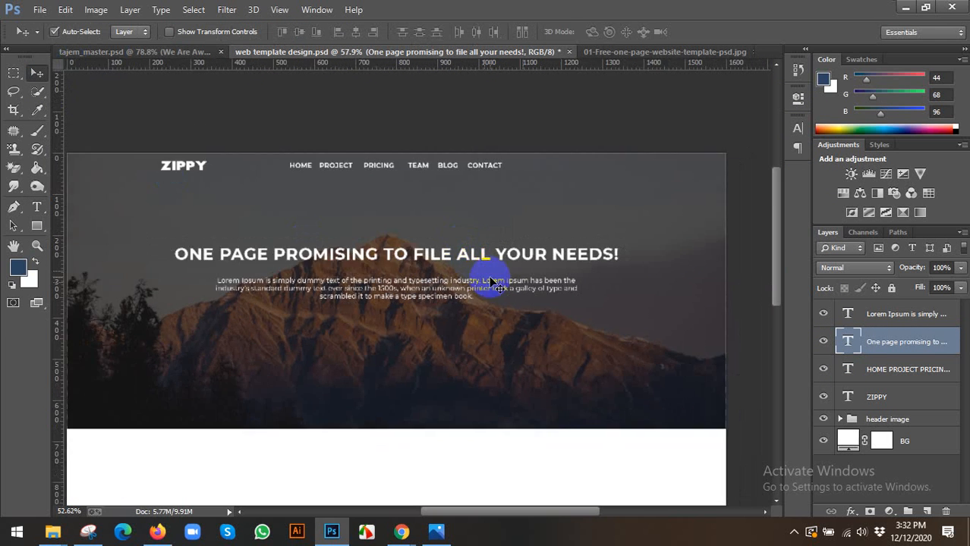
{"action": "scroll", "coordinate": [433, 234], "scroll_direction": "up", "scroll_amount": 2}
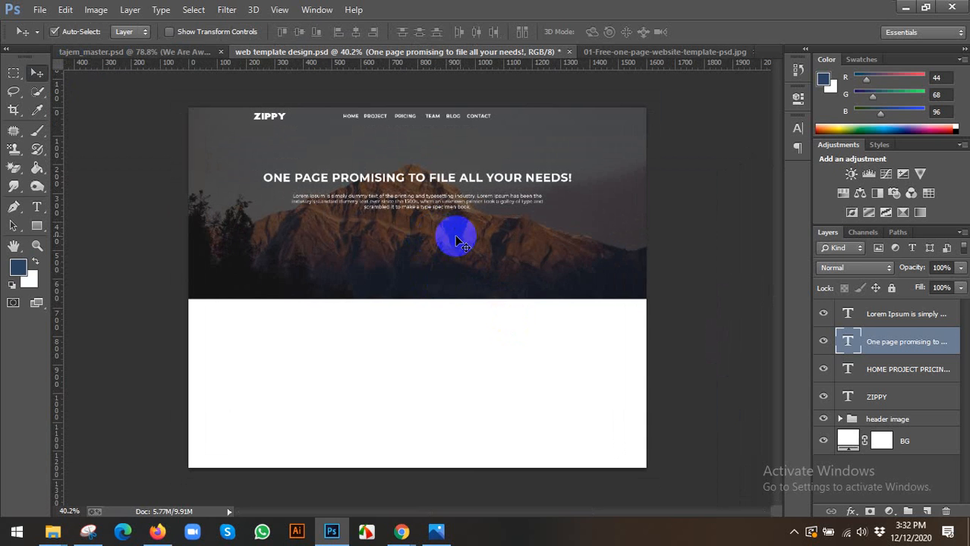
Examine the buttons beneath the description in 01-Free-one-page-website-template-psd.jpg, and return to web template design.psd.
{"action": "left_click", "coordinate": [435, 532]}
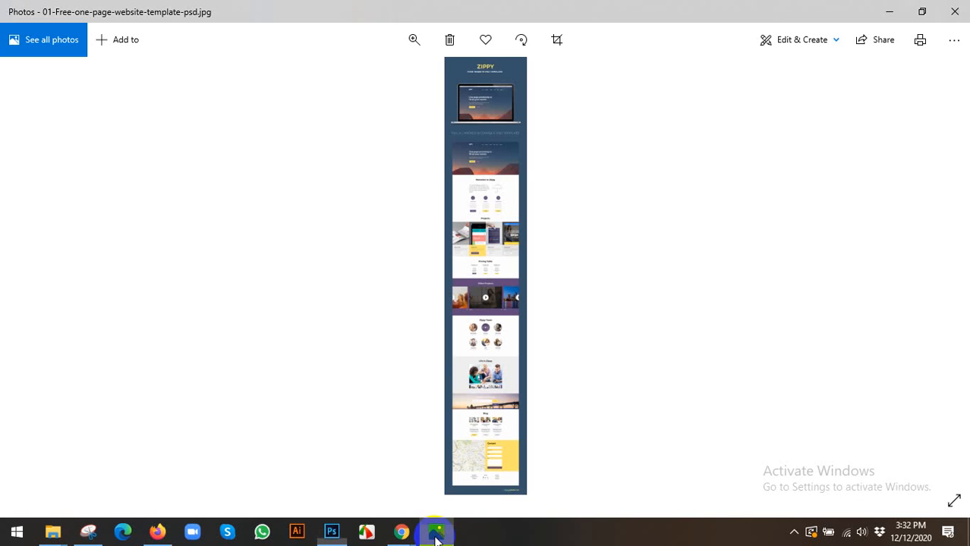
{"action": "left_click", "coordinate": [331, 532]}
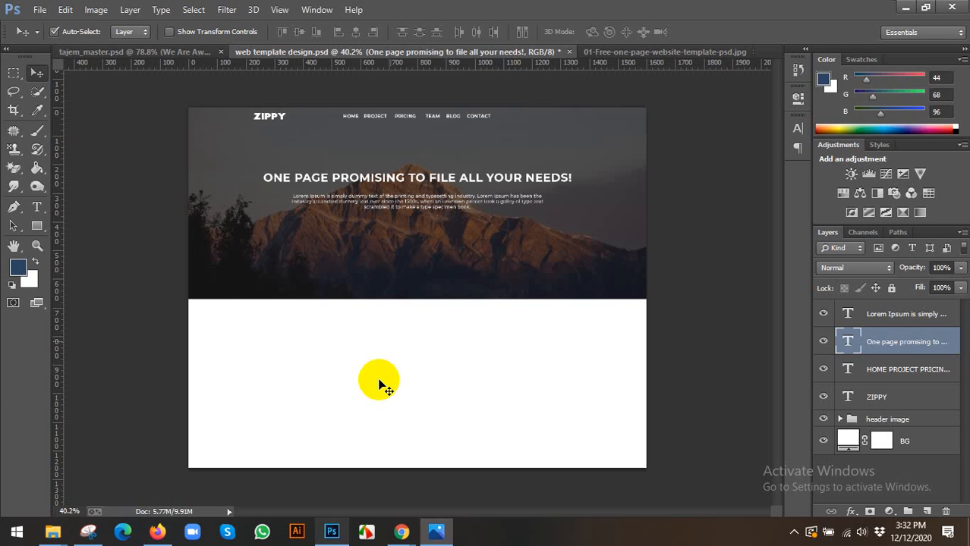
{"action": "left_click", "coordinate": [625, 53]}
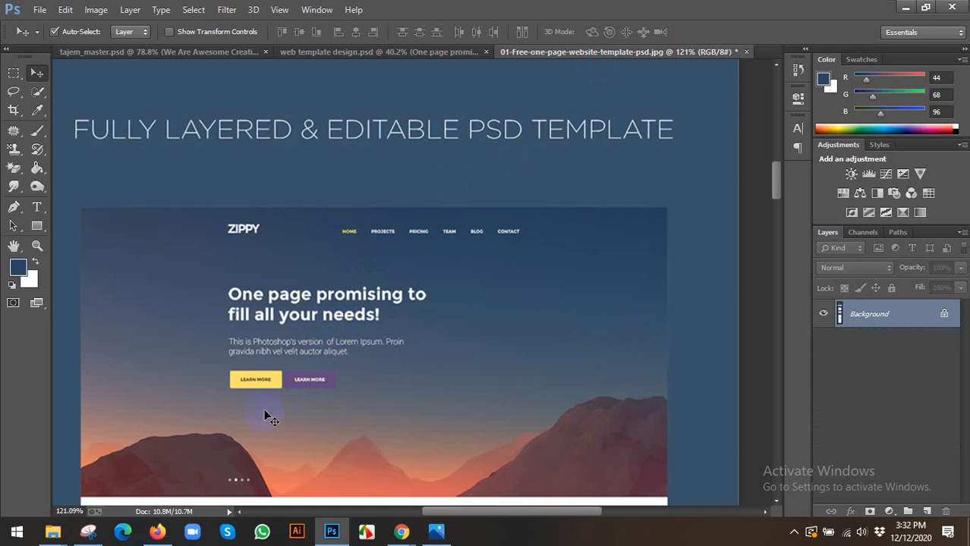
{"action": "scroll", "coordinate": [311, 409], "scroll_direction": "up", "scroll_amount": 4}
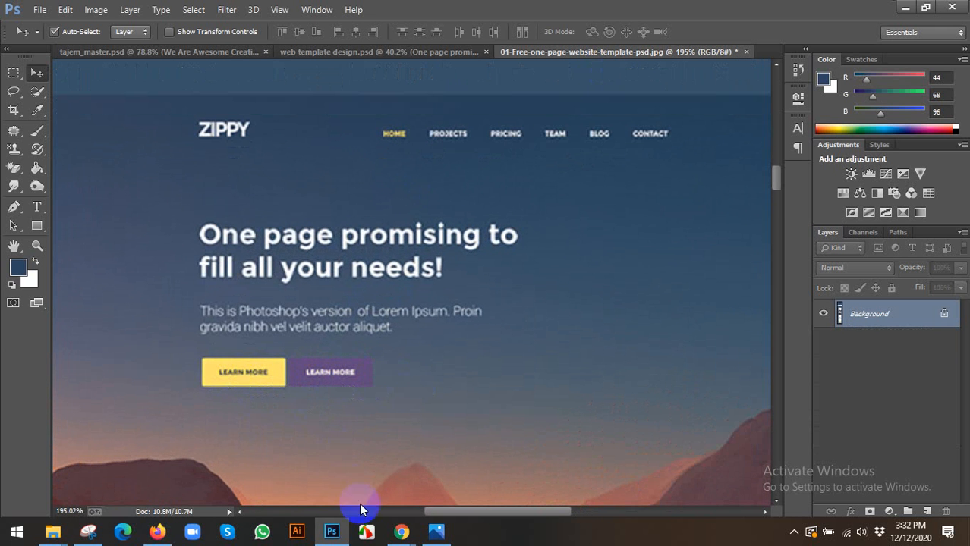
{"action": "left_click", "coordinate": [331, 532]}
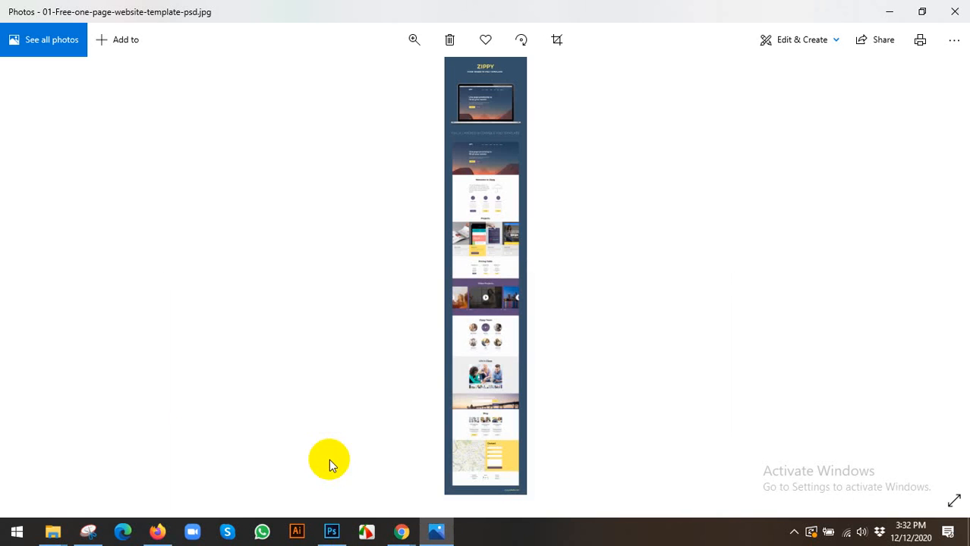
{"action": "left_click", "coordinate": [332, 531]}
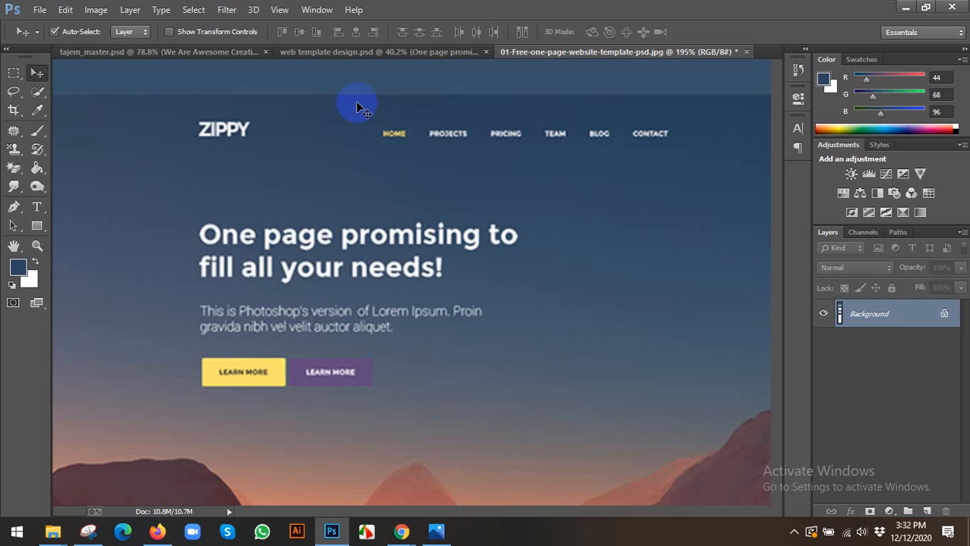
{"action": "left_click", "coordinate": [353, 54]}
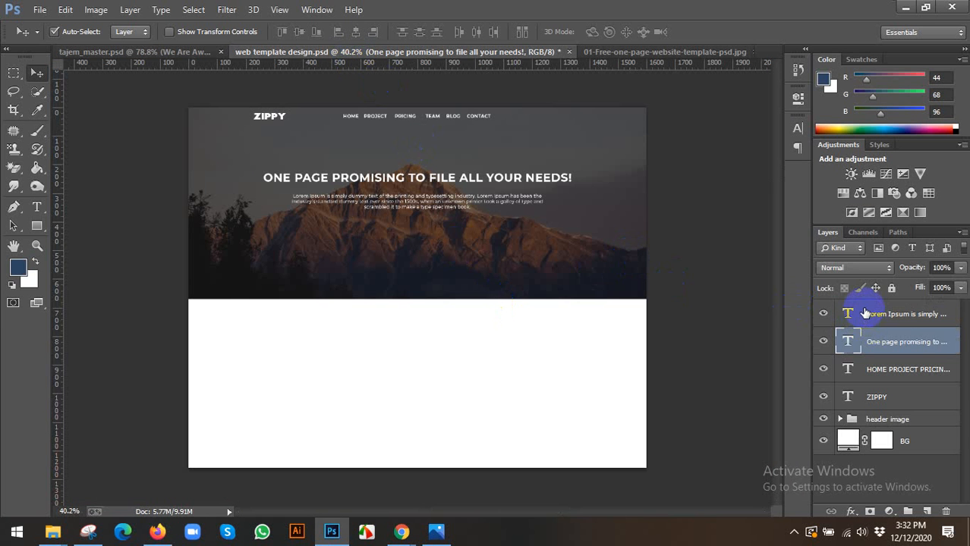
Make the lorem ipsum paragraph the active layer and choose the Rounded Rectangle tool for a button.
{"action": "left_click", "coordinate": [856, 313]}
{"action": "scroll", "coordinate": [338, 234], "scroll_direction": "up", "scroll_amount": 3}
{"action": "left_click_drag", "start_coordinate": [346, 220], "coordinate": [305, 250]}
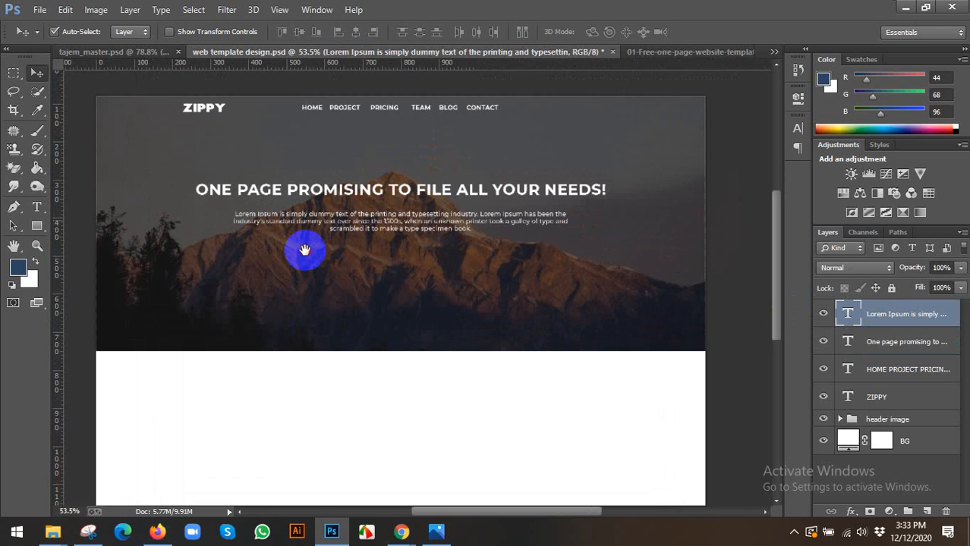
{"action": "left_click", "coordinate": [36, 225]}
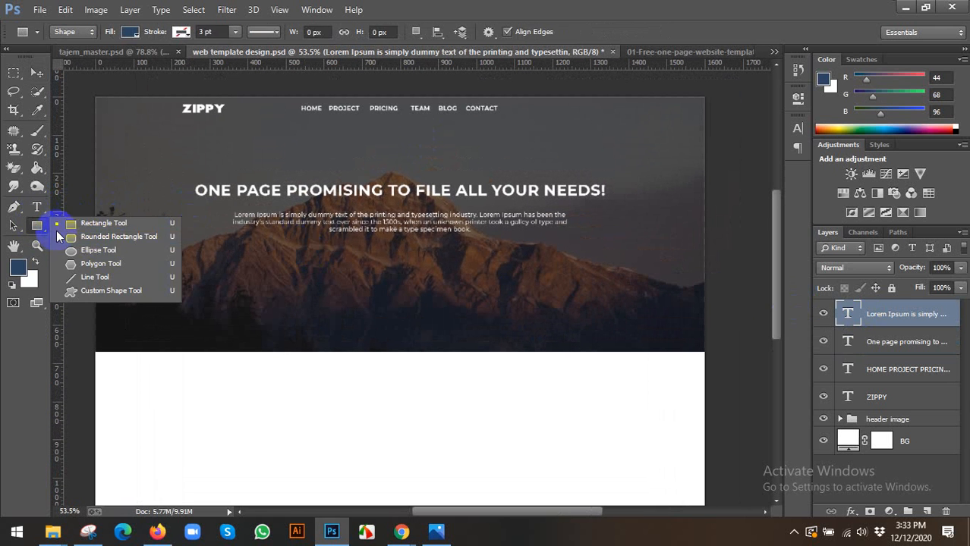
{"action": "left_click", "coordinate": [108, 241]}
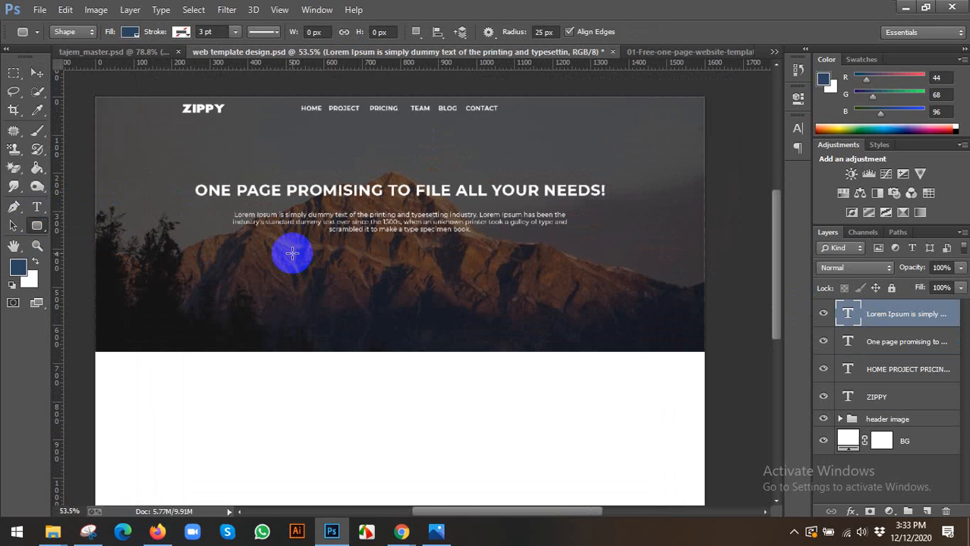
{"action": "left_click_drag", "start_coordinate": [293, 253], "coordinate": [444, 278]}
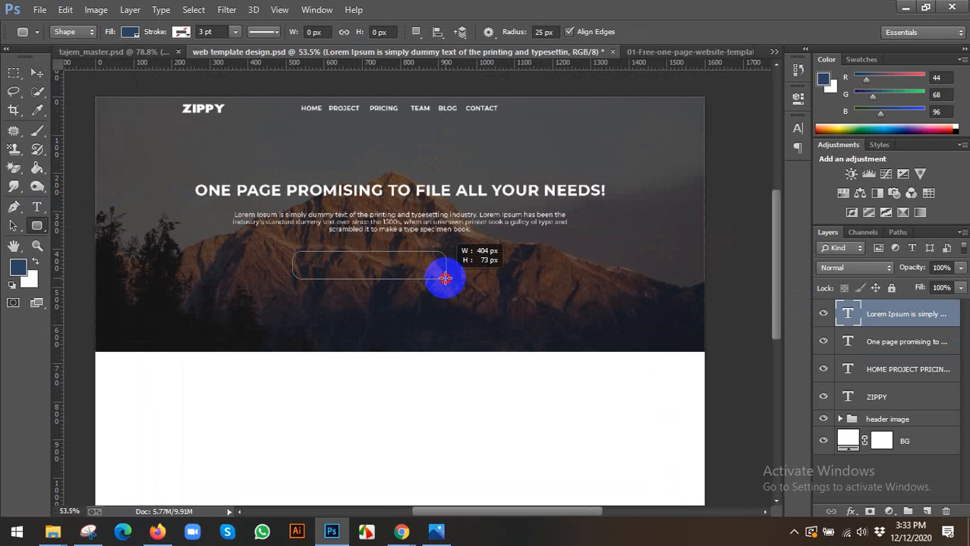
{"action": "left_click_drag", "start_coordinate": [445, 279], "coordinate": [410, 275]}
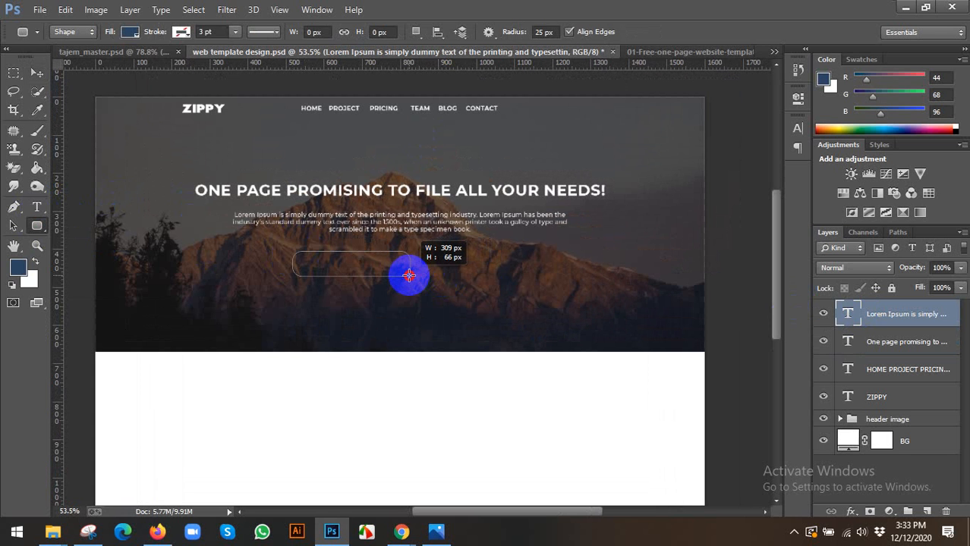
{"action": "left_click_drag", "start_coordinate": [407, 276], "coordinate": [410, 275]}
{"action": "left_click", "coordinate": [798, 97]}
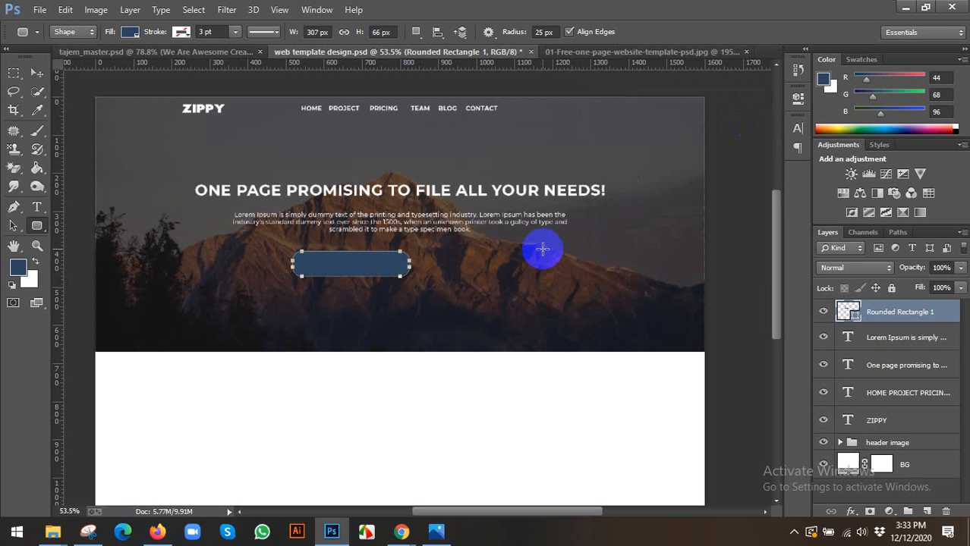
{"action": "key", "text": "ctrl+z"}
Create a 300 × 60 px rounded rectangle with 25 px corner radii below the lorem ipsum paragraph.
{"action": "left_click", "coordinate": [386, 272]}
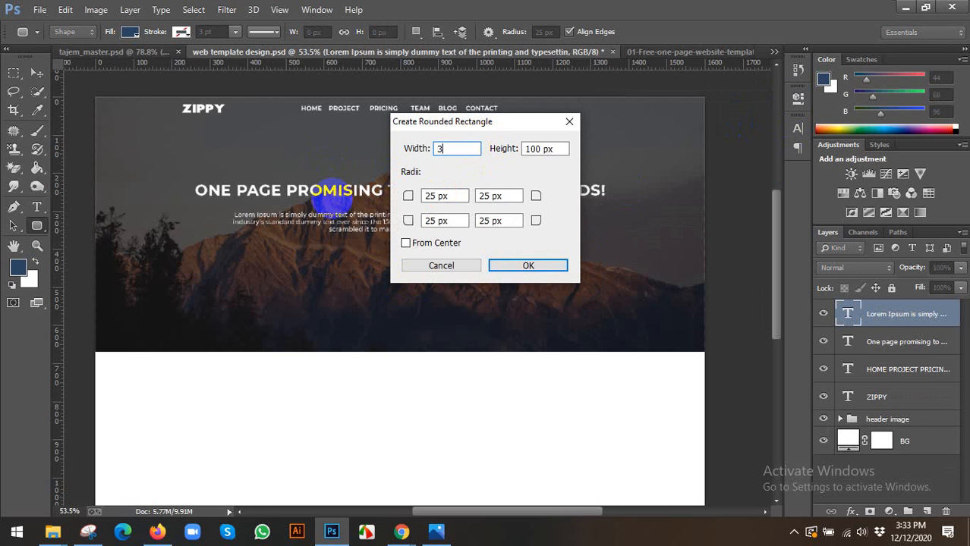
{"action": "key", "text": "BackSpace"}
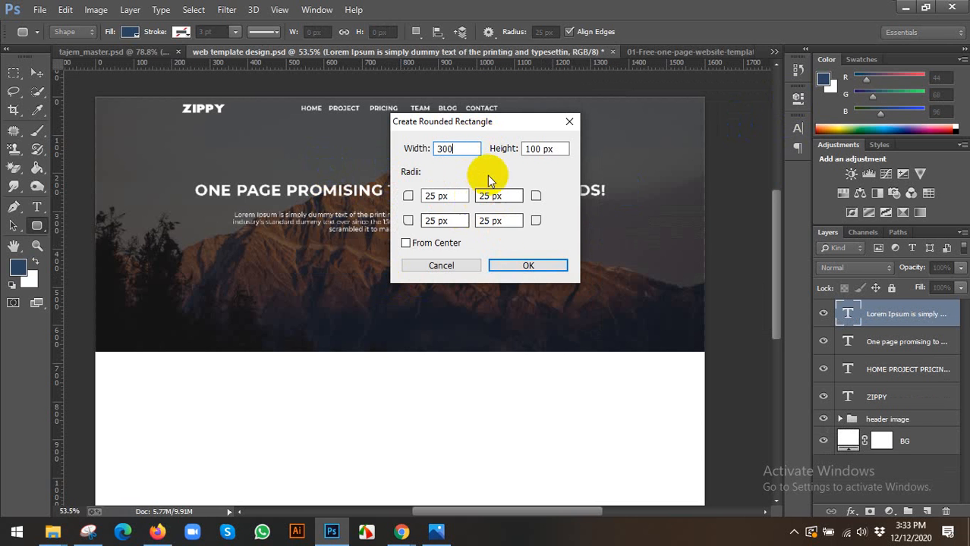
{"action": "left_click", "coordinate": [539, 150]}
{"action": "double_click", "coordinate": [538, 149]}
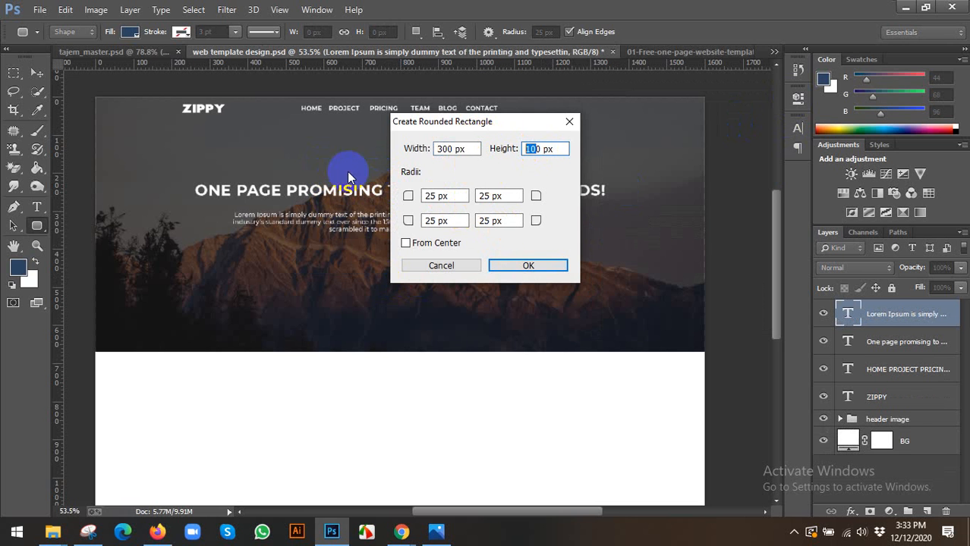
{"action": "key", "text": "Return"}
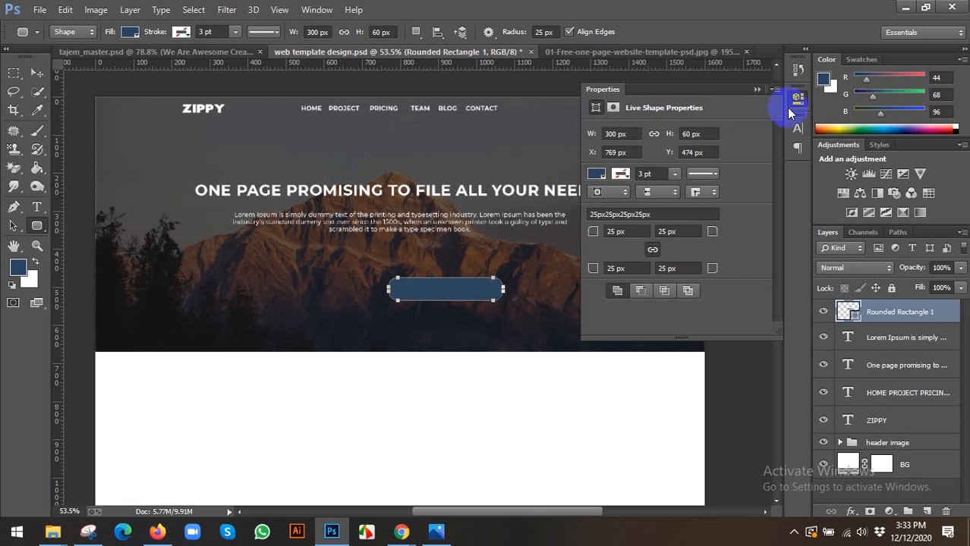
{"action": "left_click", "coordinate": [797, 103]}
Fill the rounded rectangle with a bright, fully saturated orange at hue 41°.
{"action": "left_click", "coordinate": [853, 317]}
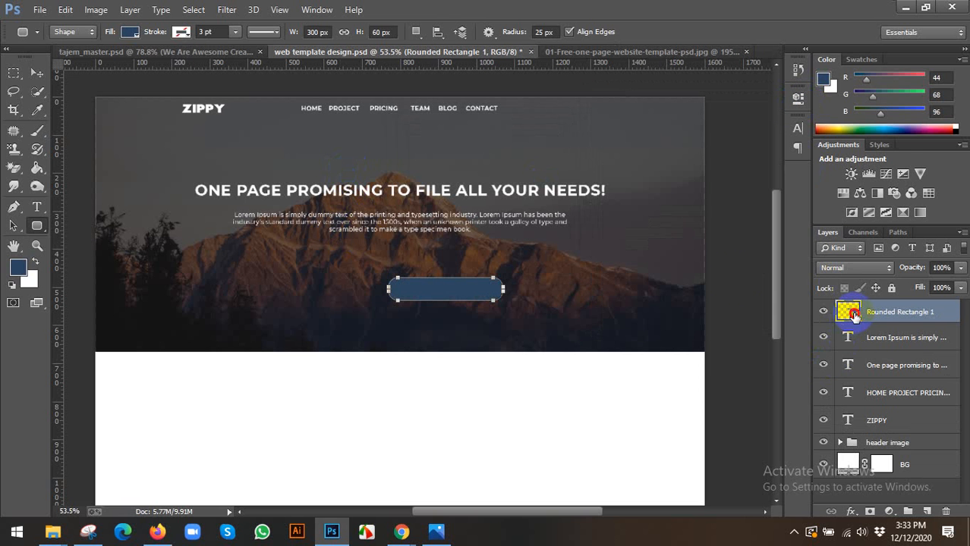
{"action": "left_click", "coordinate": [853, 318]}
{"action": "left_click", "coordinate": [404, 386]}
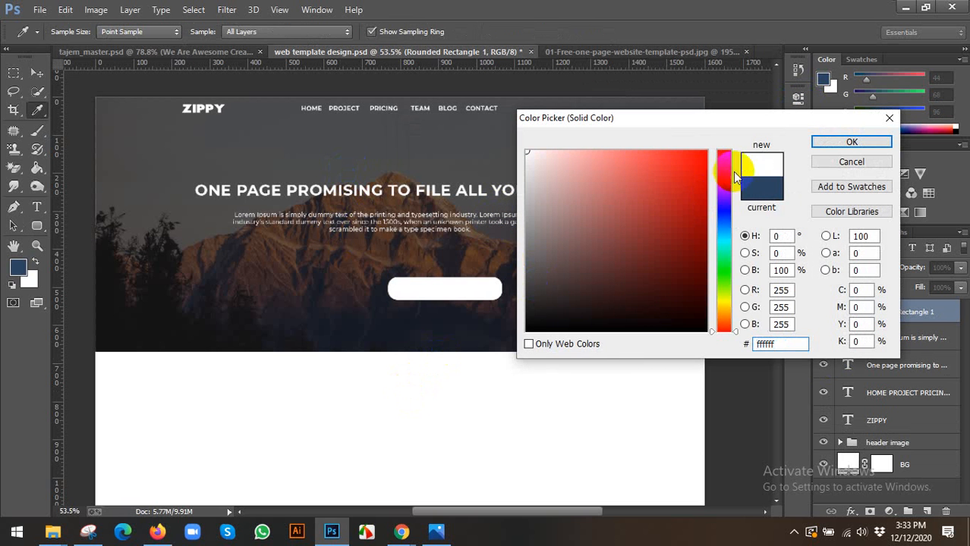
{"action": "left_click", "coordinate": [726, 311]}
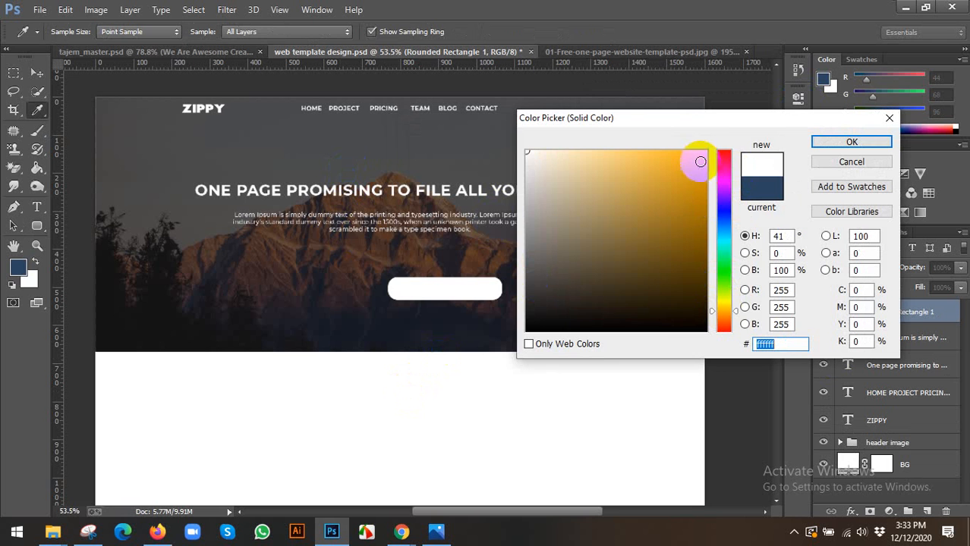
{"action": "left_click_drag", "start_coordinate": [700, 162], "coordinate": [711, 137]}
{"action": "left_click", "coordinate": [827, 141]}
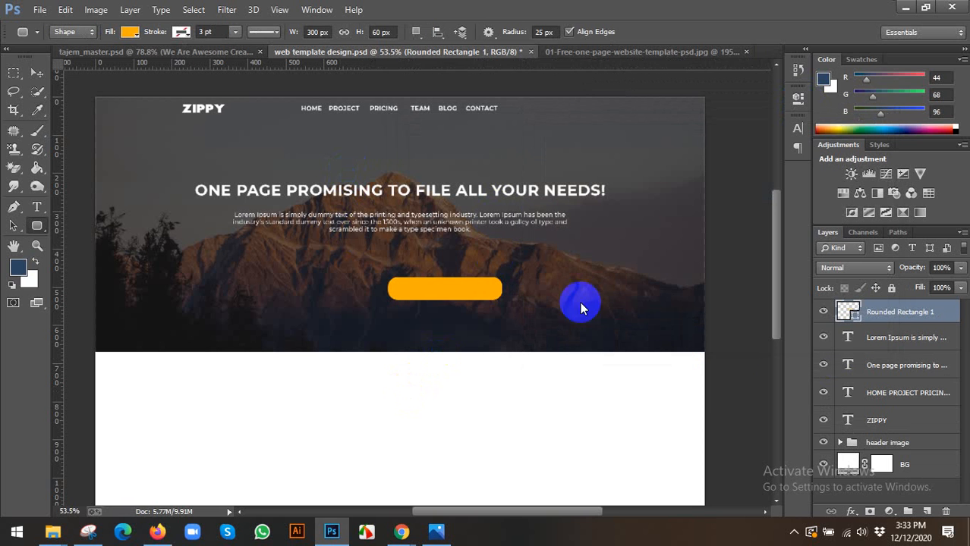
Centre the orange button horizontally on the full canvas and clear the selection.
{"action": "key", "text": "ctrl+a"}
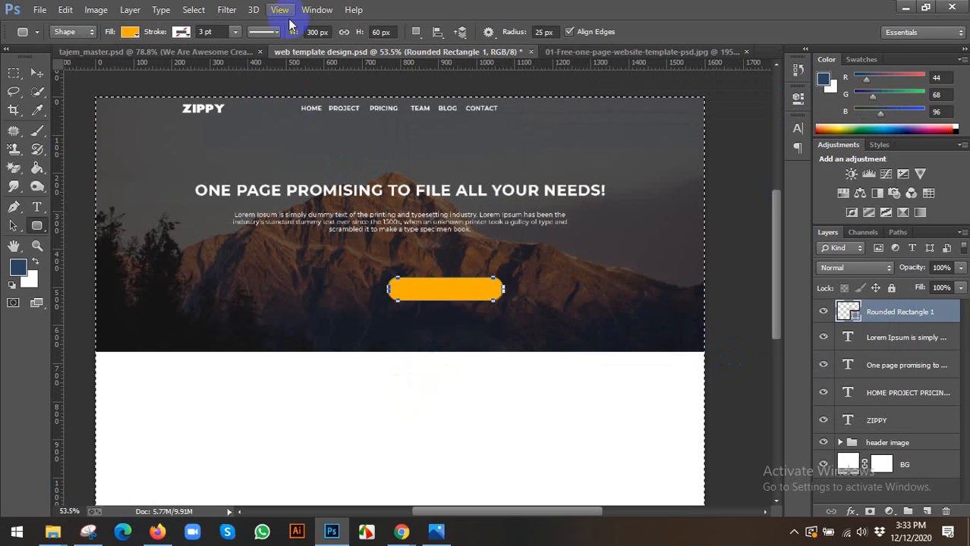
{"action": "key", "text": "v"}
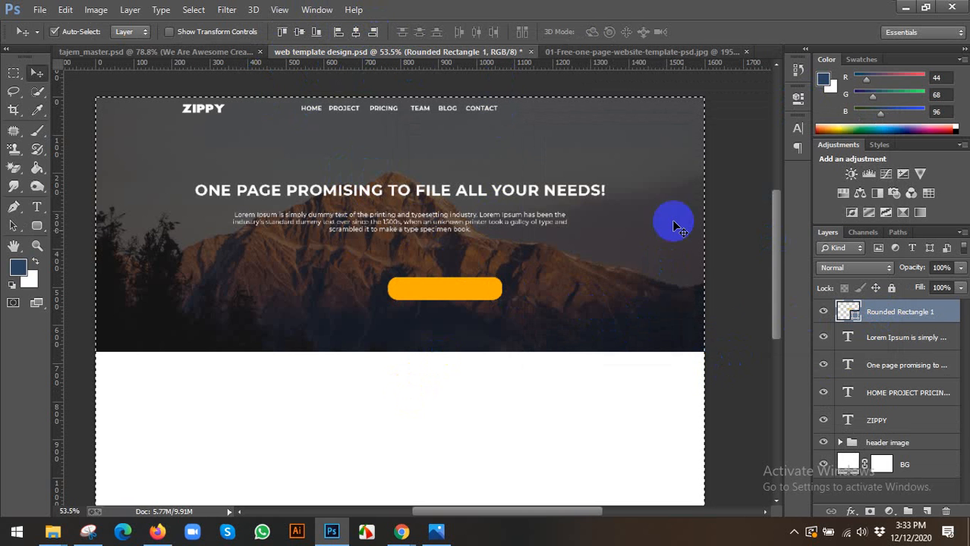
{"action": "left_click", "coordinate": [355, 32]}
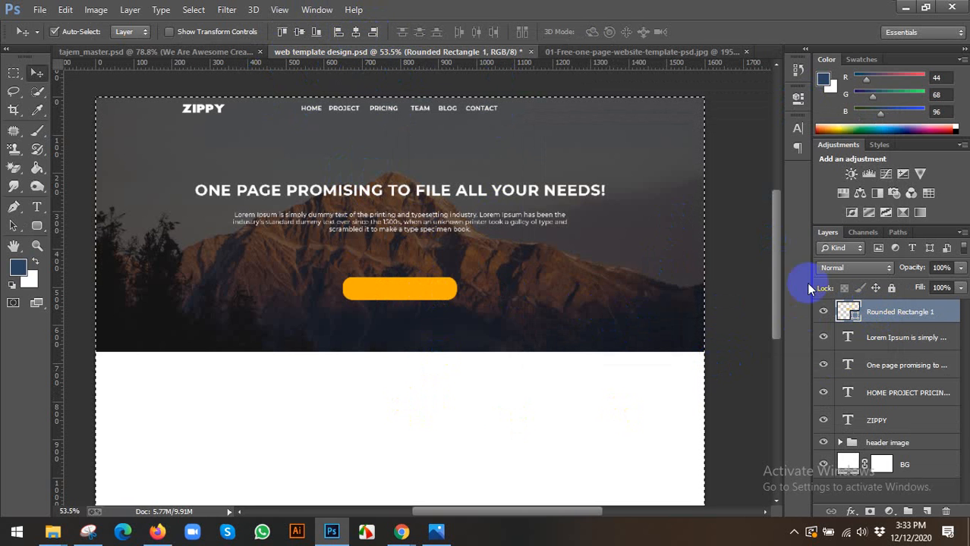
{"action": "key", "text": "ctrl+d"}
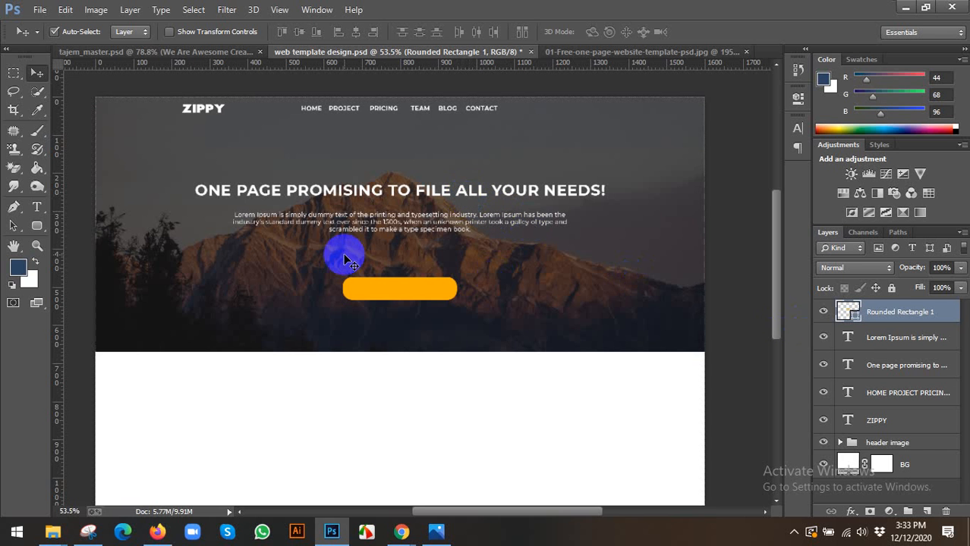
Nudge the orange button upward so it sits closer beneath the lorem ipsum paragraph.
{"action": "key", "text": "Up"}
{"action": "key", "text": "Up"}
{"action": "key", "text": "Up"}
{"action": "key", "text": "Up"}
{"action": "key", "text": "Up"}
{"action": "key", "text": "Up"}
{"action": "key", "text": "Up"}
{"action": "key", "text": "Up"}
{"action": "key", "text": "Up"}
{"action": "key", "text": "Up"}
{"action": "key", "text": "Up"}
{"action": "key", "text": "Up"}
{"action": "key", "text": "Up"}
{"action": "key", "text": "Up"}
{"action": "key", "text": "Up"}
{"action": "key", "text": "Up"}
{"action": "key", "text": "Up"}
{"action": "key", "text": "Up"}
{"action": "key", "text": "Up"}
{"action": "key", "text": "Up"}
{"action": "key", "text": "Up"}
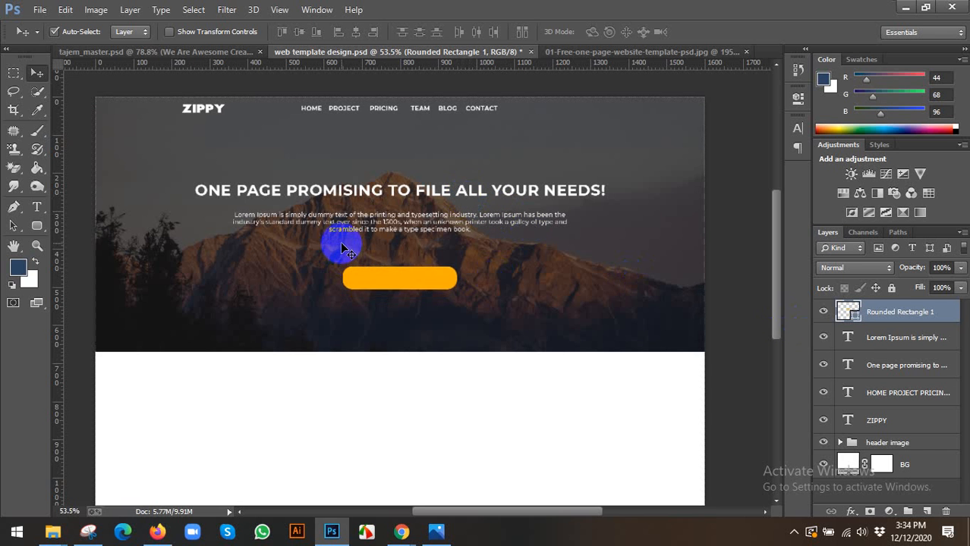
Add a white point-text label reading LEARN MORE and place it over the orange button.
{"action": "left_click", "coordinate": [37, 207]}
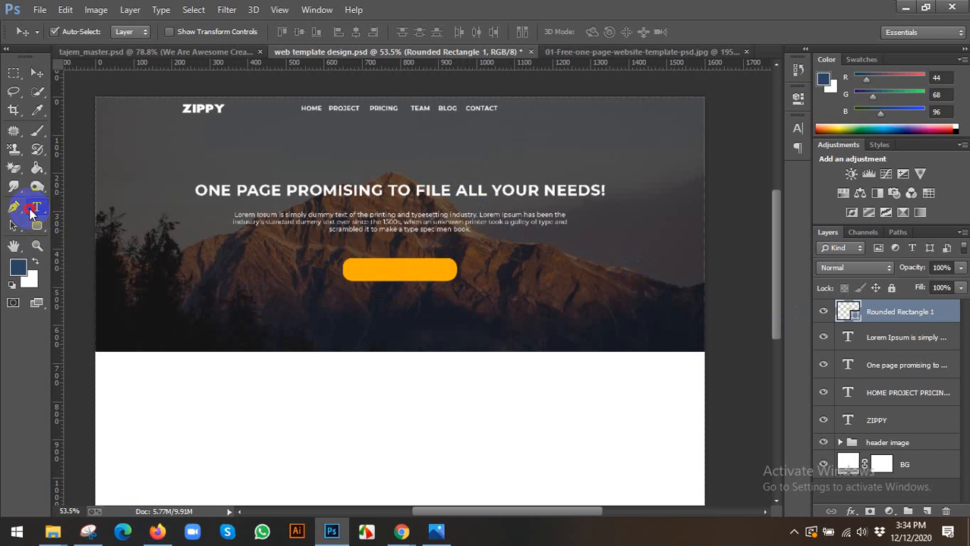
{"action": "left_click", "coordinate": [386, 395]}
{"action": "right_click", "coordinate": [386, 396]}
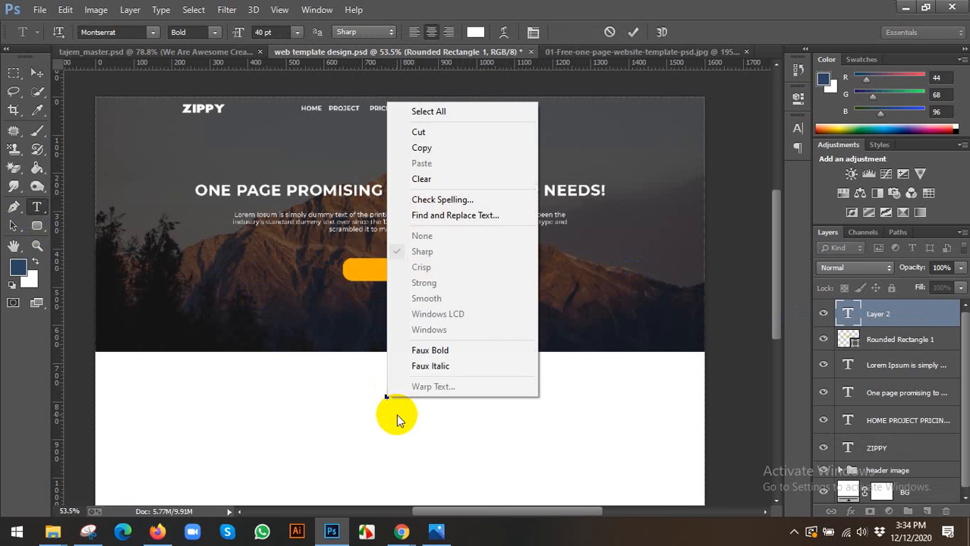
{"action": "left_click", "coordinate": [388, 396]}
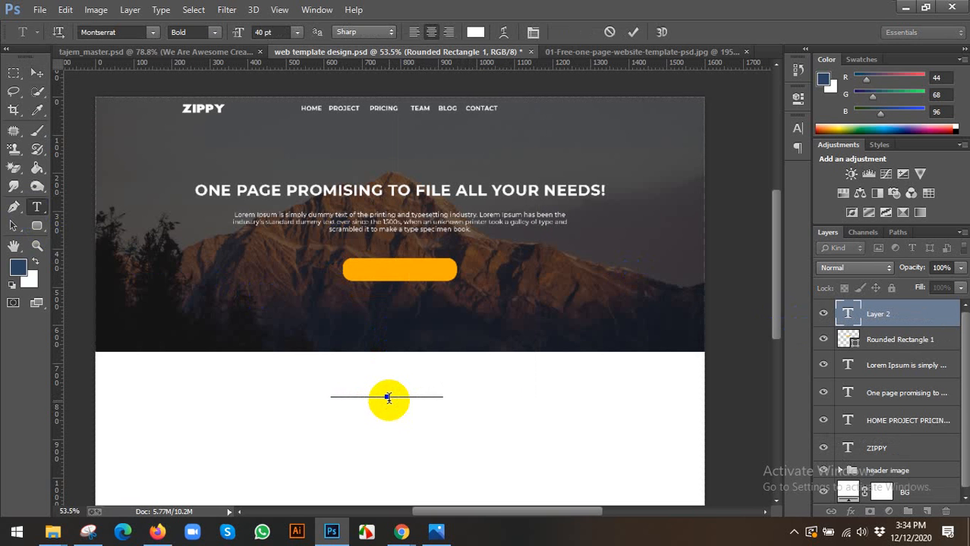
{"action": "left_click", "coordinate": [37, 73]}
{"action": "left_click_drag", "start_coordinate": [388, 386], "coordinate": [395, 271]}
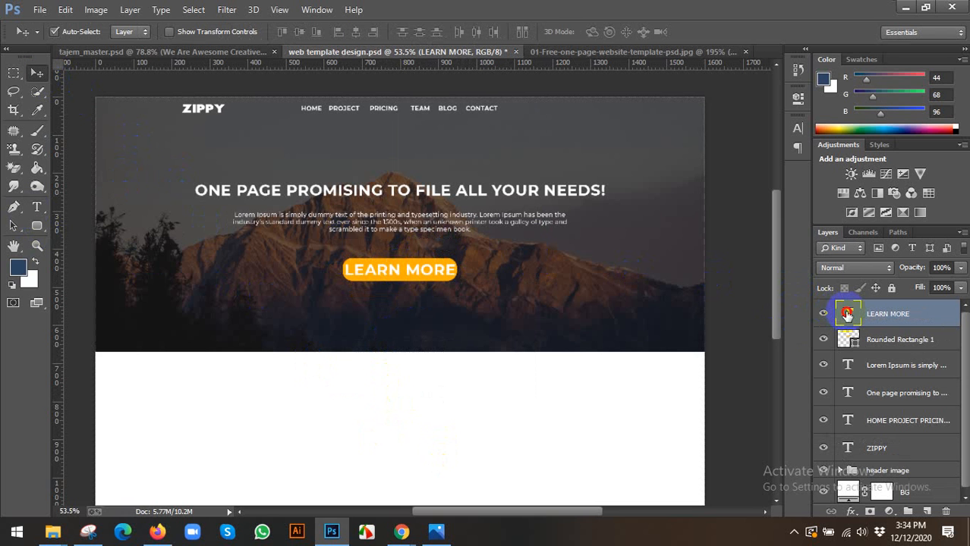
Reduce the LEARN MORE label's font size to about 29 pt so it fits inside the orange button.
{"action": "double_click", "coordinate": [848, 314]}
{"action": "left_click", "coordinate": [267, 32]}
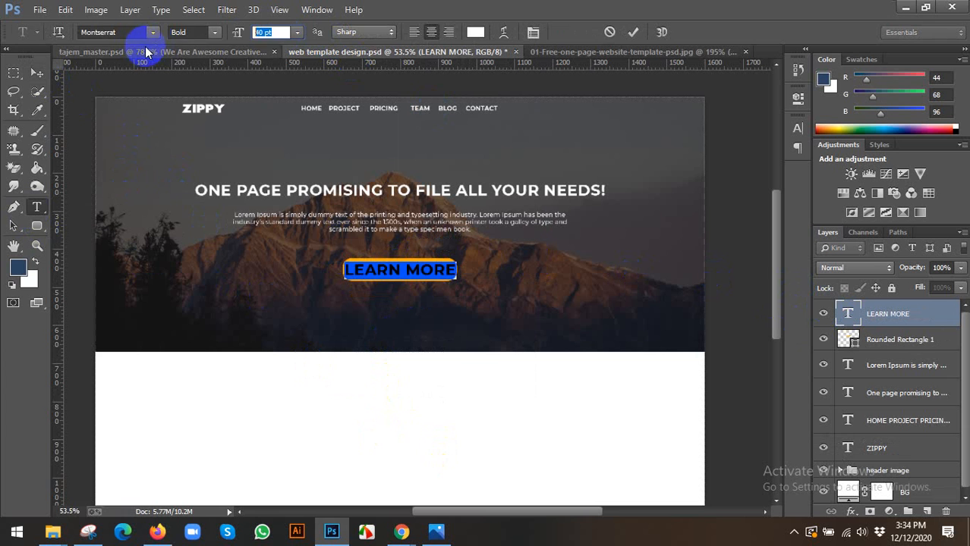
{"action": "type", "text": "16"}
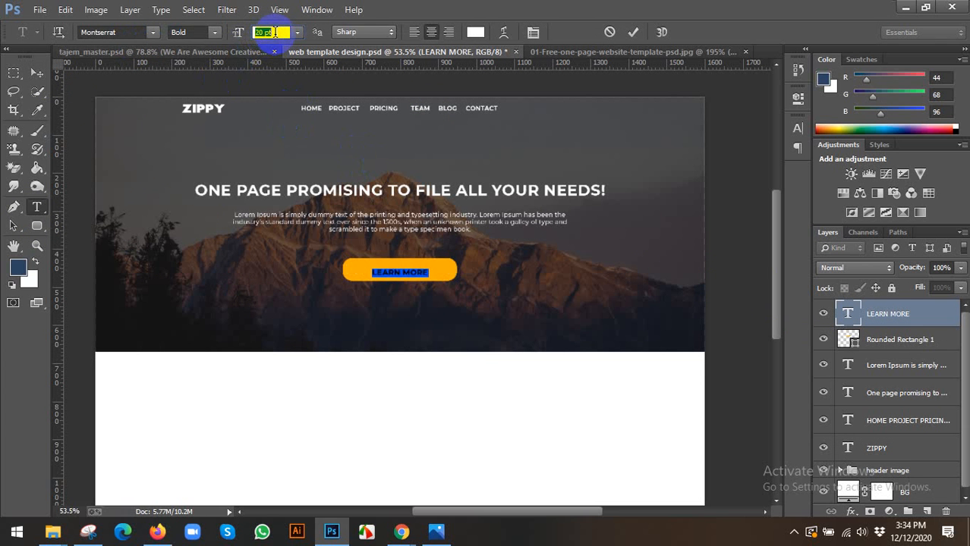
{"action": "key", "text": "Up"}
{"action": "key", "text": "Up"}
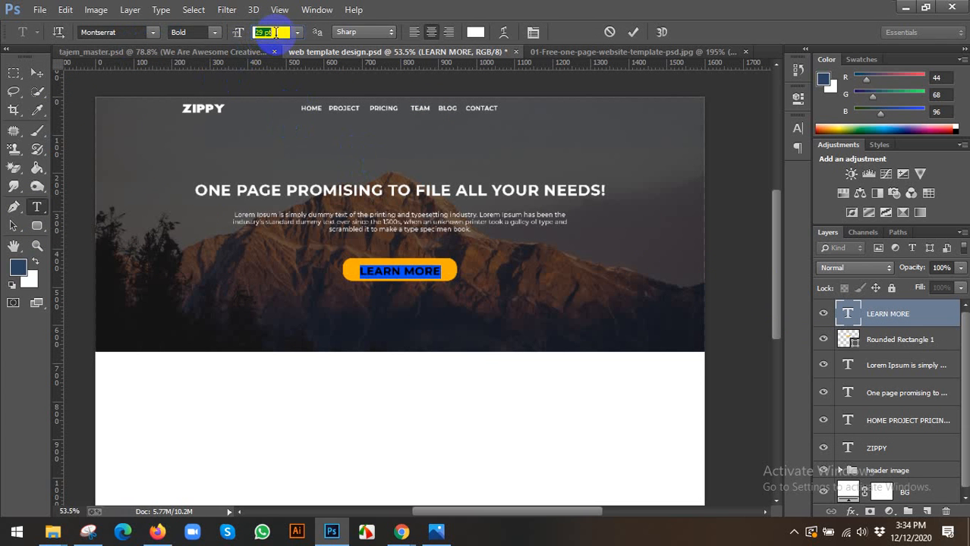
{"action": "left_click", "coordinate": [633, 32]}
{"action": "key", "text": "v"}
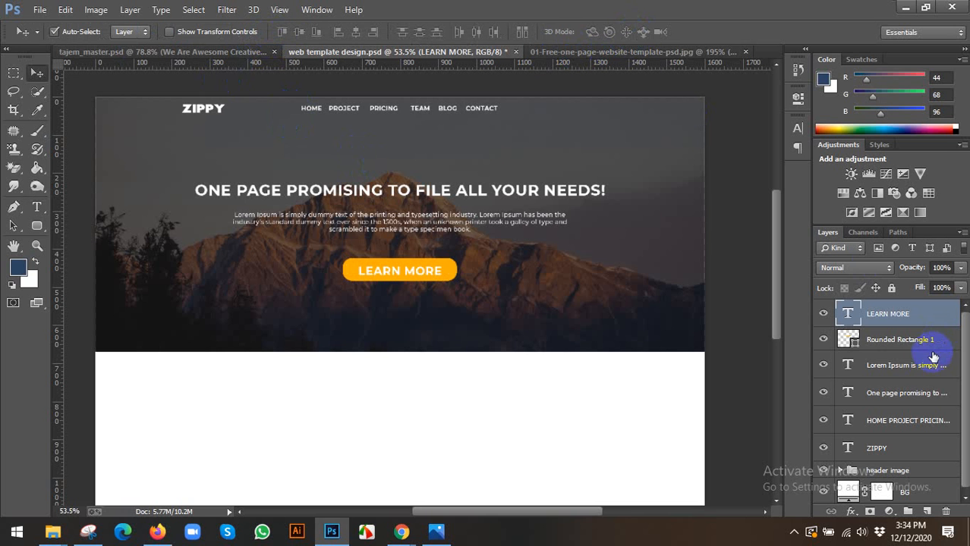
Align the vertical centres of the LEARN MORE label and the rounded rectangle, and group both layers as BUTTON.
{"action": "left_click", "coordinate": [933, 345], "text": "shift"}
{"action": "left_click", "coordinate": [294, 32]}
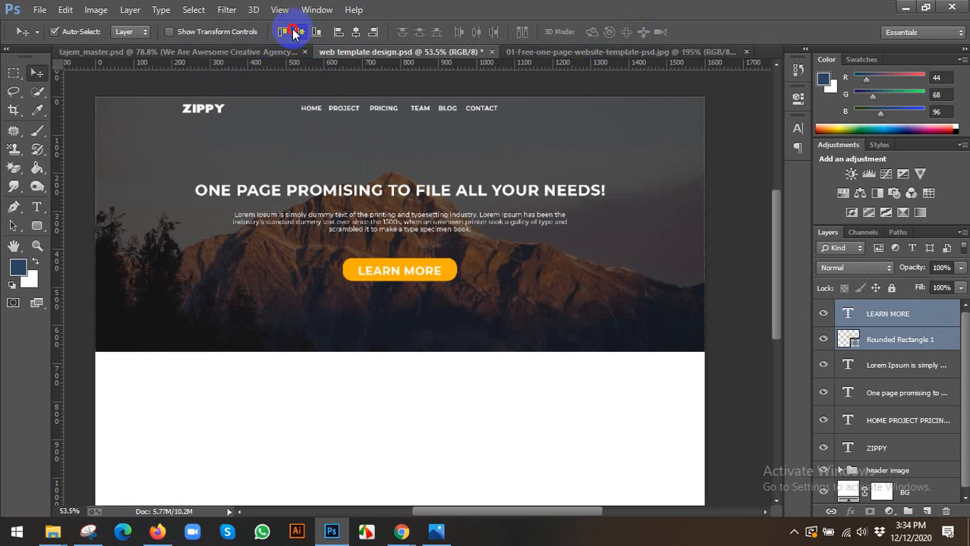
{"action": "key", "text": "ctrl+g"}
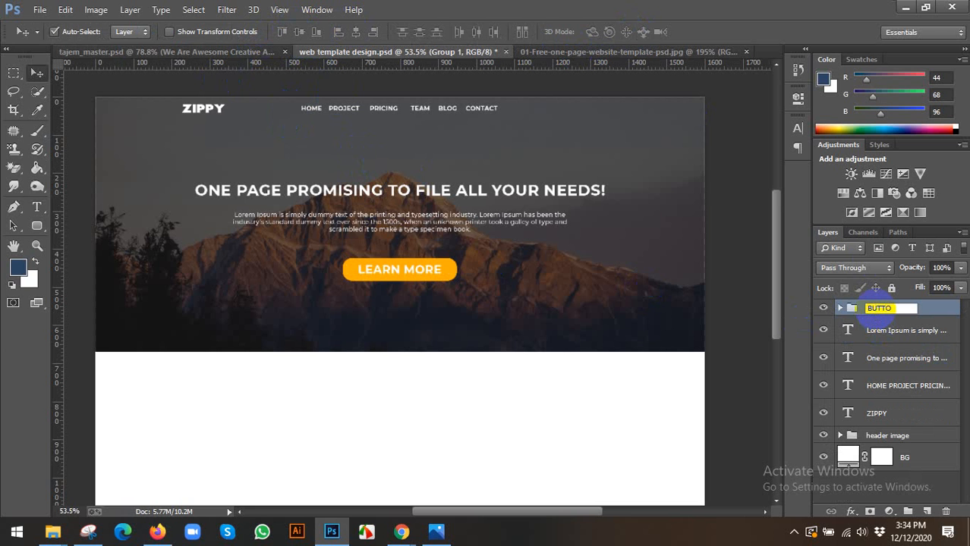
{"action": "key", "text": "Return"}
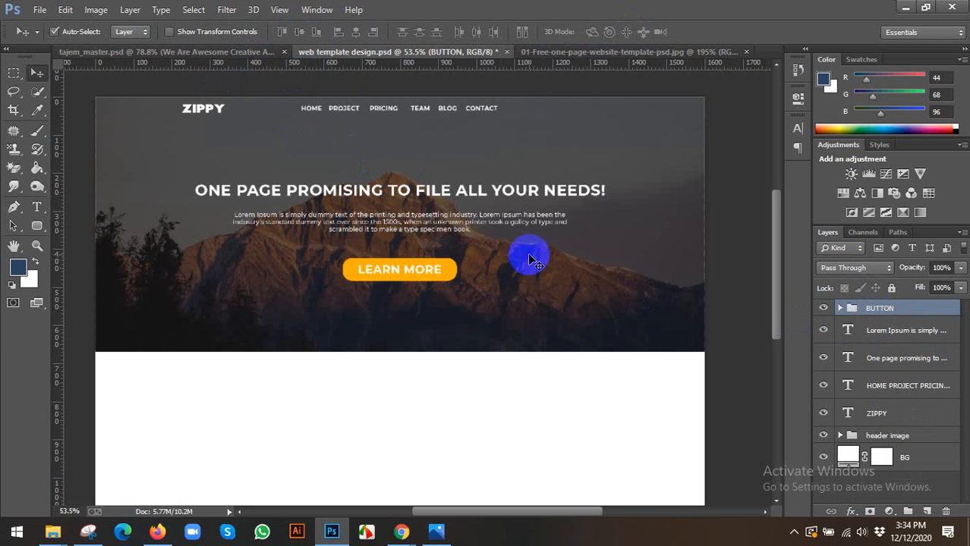
Put the navigation text layer in a collapsed group named MENU and rename the ZIPPY text layer LOGO.
{"action": "left_click", "coordinate": [864, 329]}
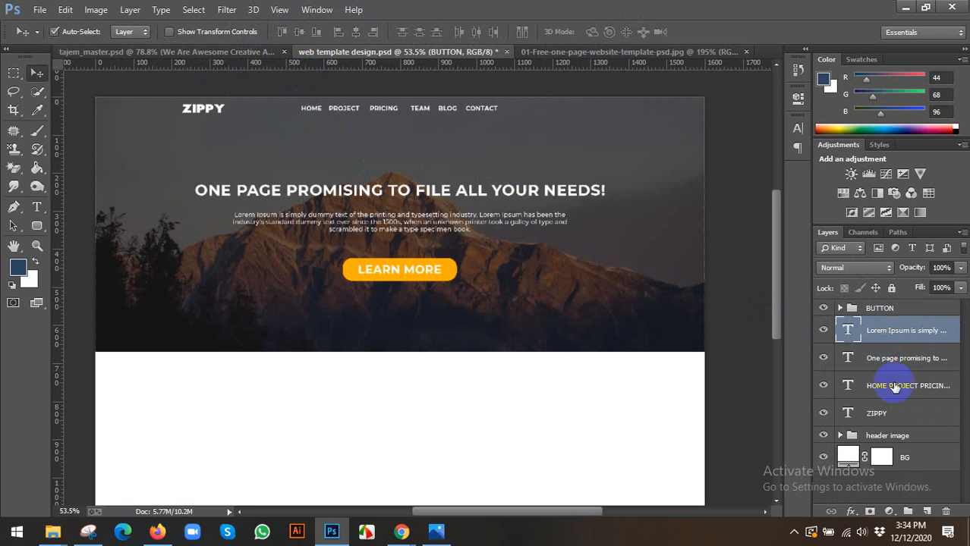
{"action": "right_click", "coordinate": [875, 385]}
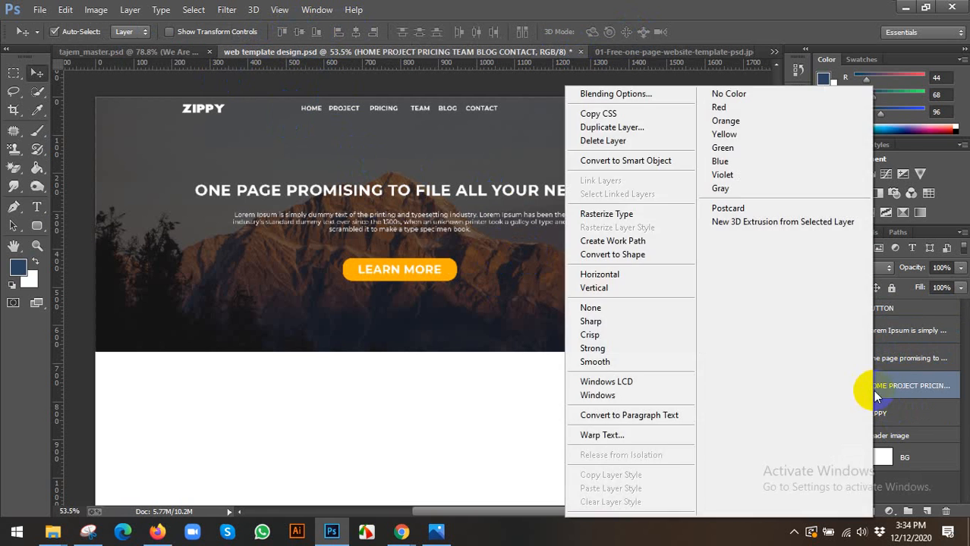
{"action": "left_click", "coordinate": [916, 385]}
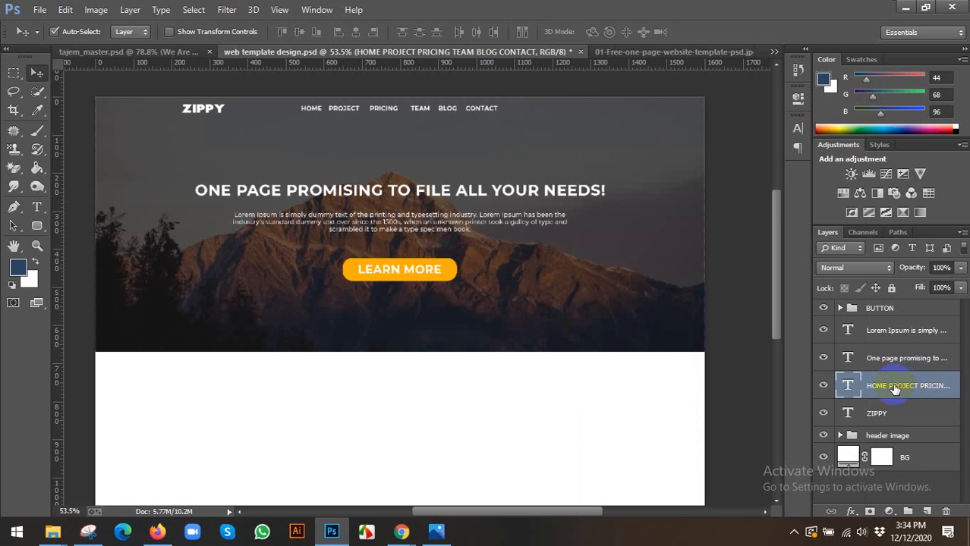
{"action": "key", "text": "ctrl+g"}
{"action": "double_click", "coordinate": [892, 379]}
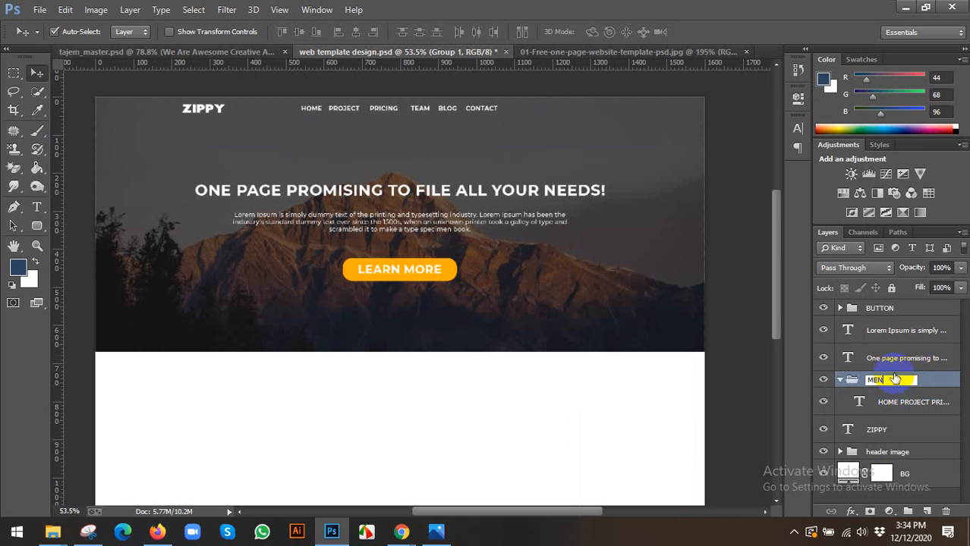
{"action": "key", "text": "Return"}
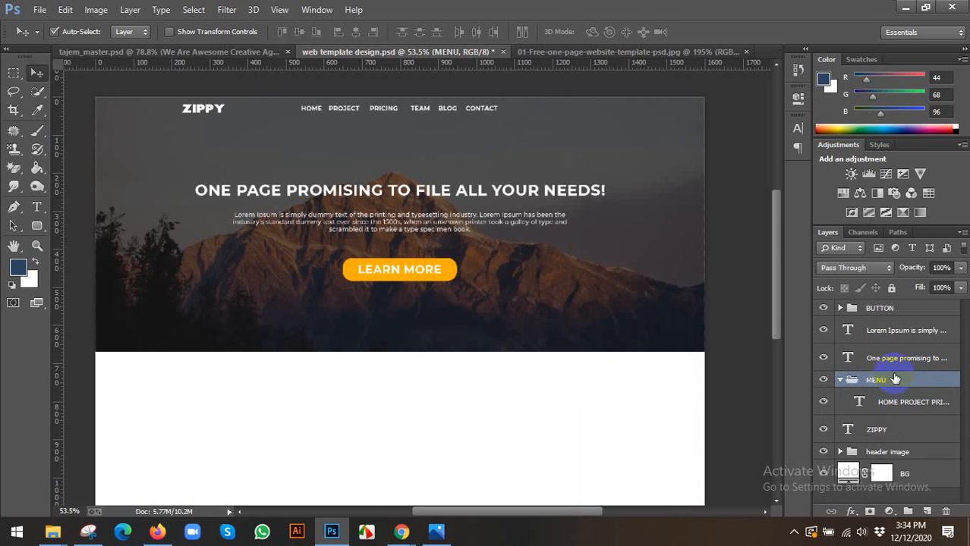
{"action": "left_click", "coordinate": [840, 381]}
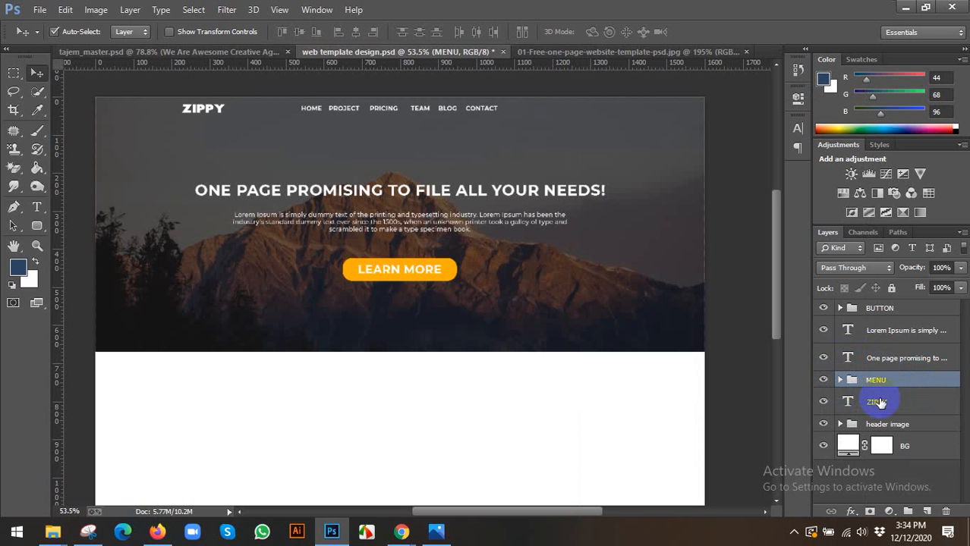
{"action": "double_click", "coordinate": [879, 402]}
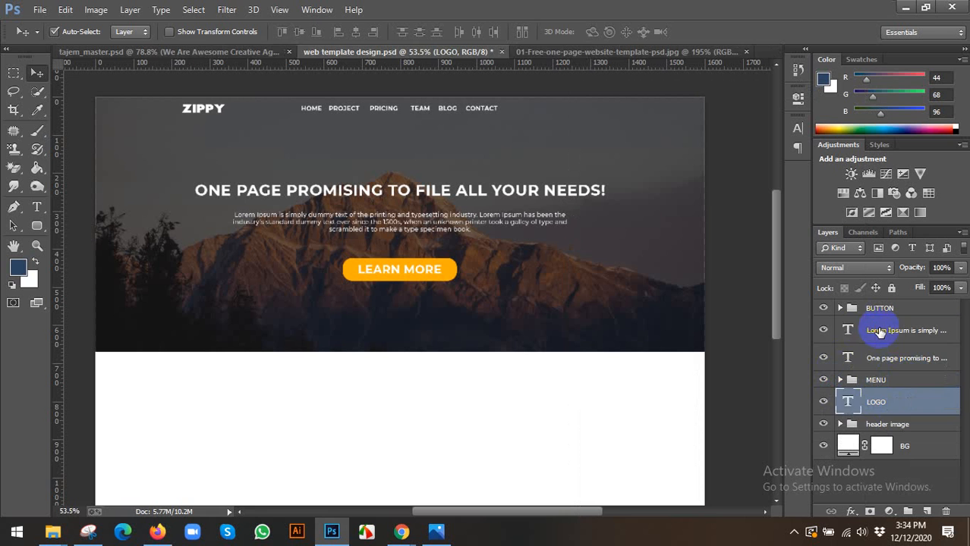
Group the headline and lorem ipsum text layers under the name TITTLE TEXT.
{"action": "left_click", "coordinate": [881, 330]}
{"action": "left_click", "coordinate": [884, 358], "text": "shift"}
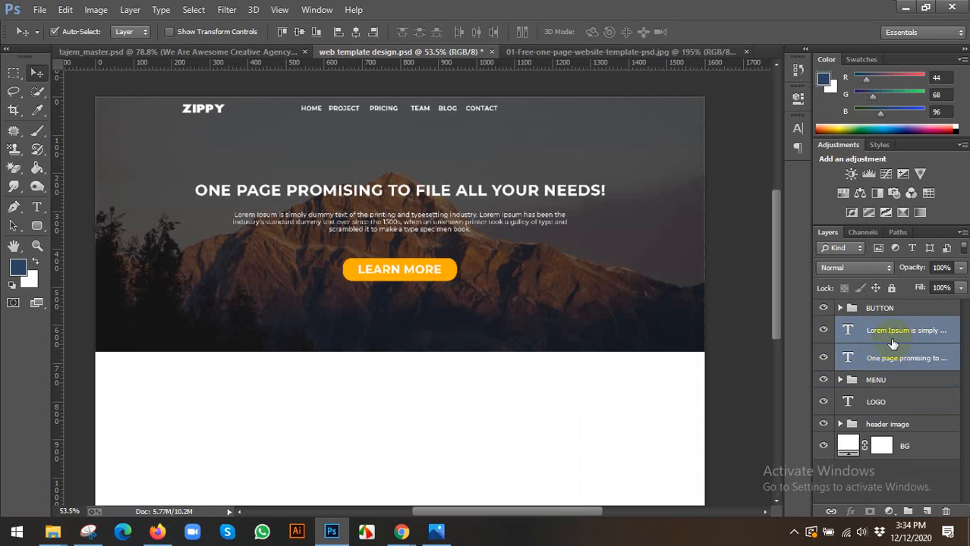
{"action": "key", "text": "ctrl+g"}
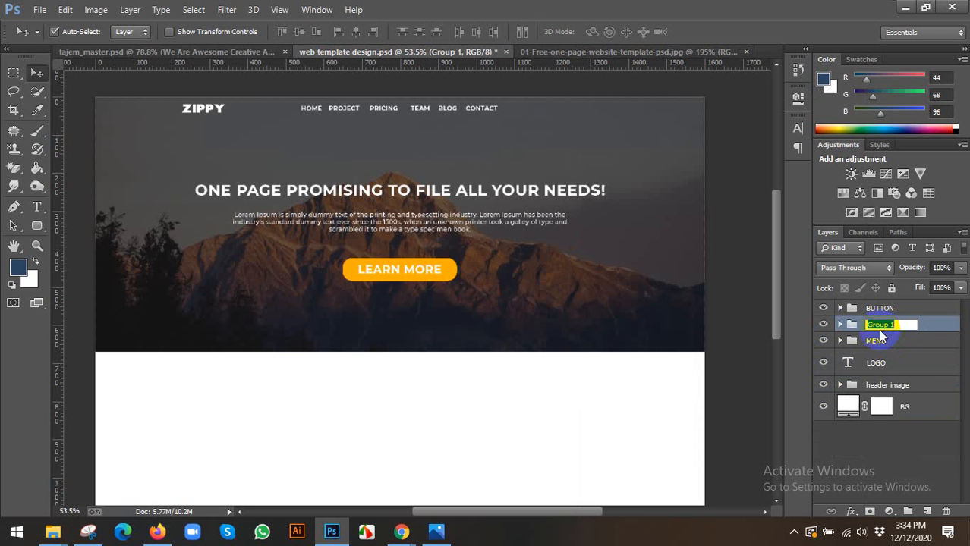
{"action": "left_click", "coordinate": [878, 329]}
{"action": "type", "text": "TITTLE TEXT"}
{"action": "key", "text": "Return"}
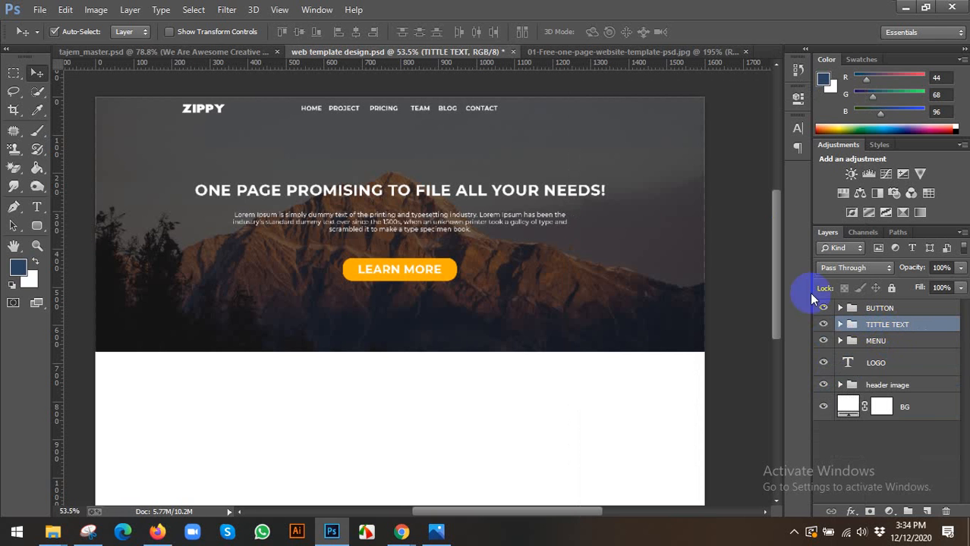
Group everything from BUTTON through header image into one group named Header, leaving out the BG layer.
{"action": "left_click", "coordinate": [863, 311]}
{"action": "left_click", "coordinate": [887, 385], "text": "shift"}
{"action": "key", "text": "ctrl+g"}
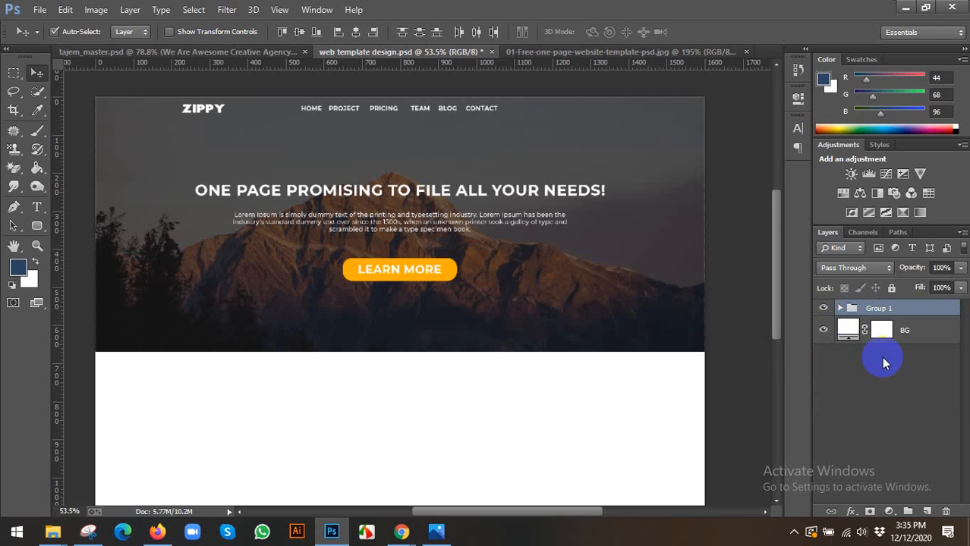
{"action": "left_click", "coordinate": [875, 308]}
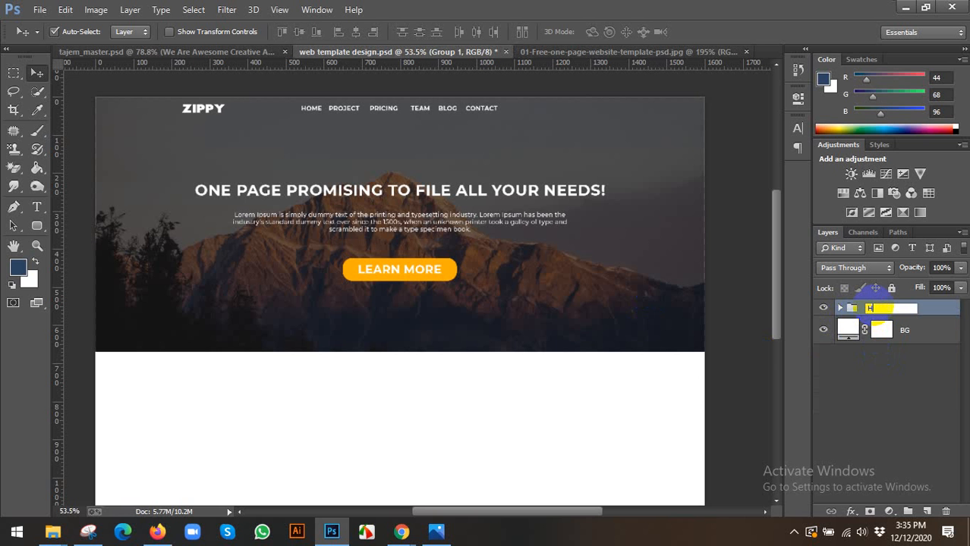
{"action": "type", "text": "Header"}
{"action": "key", "text": "Return"}
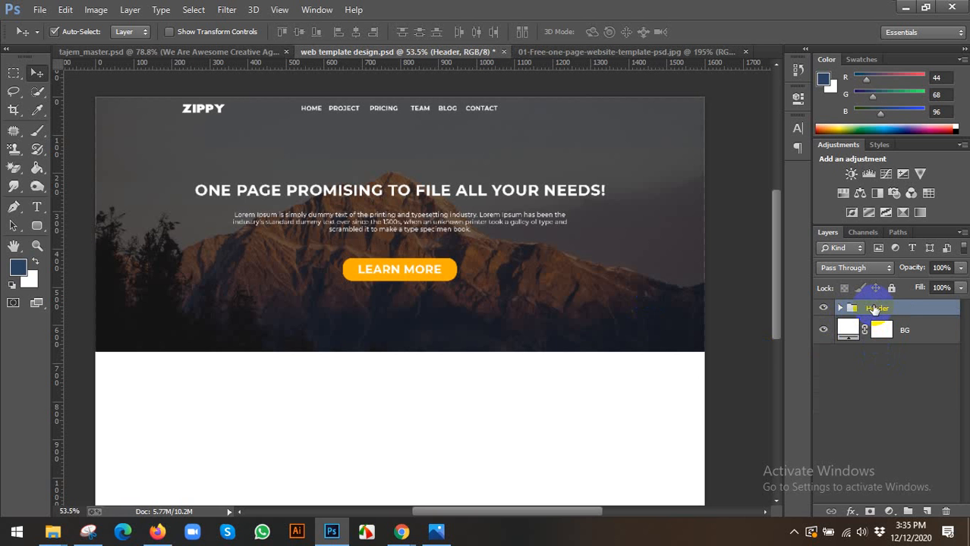
Switch to Photos to examine the Zippy reference template's header and the sections below it, and return to Photoshop.
{"action": "scroll", "coordinate": [626, 288], "scroll_direction": "down", "scroll_amount": 5}
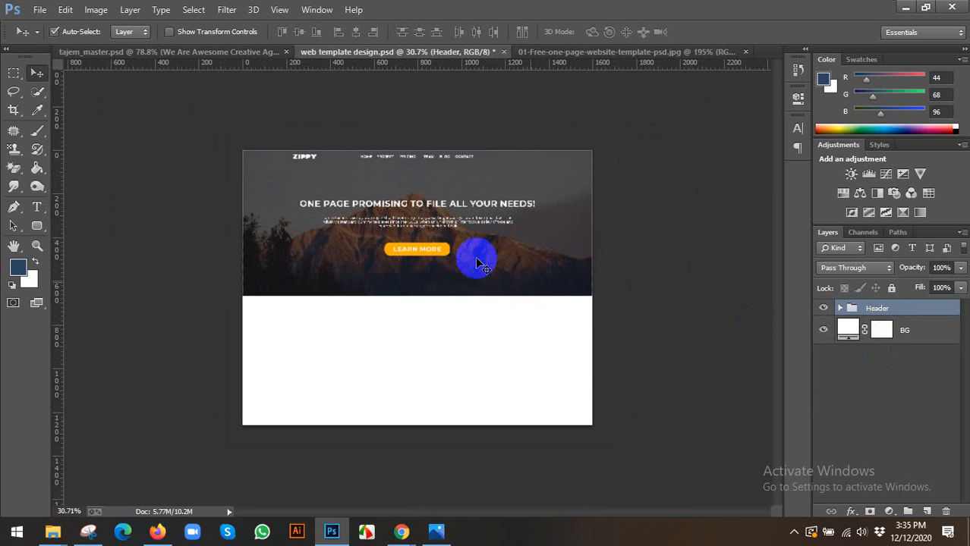
{"action": "scroll", "coordinate": [459, 249], "scroll_direction": "up", "scroll_amount": 3}
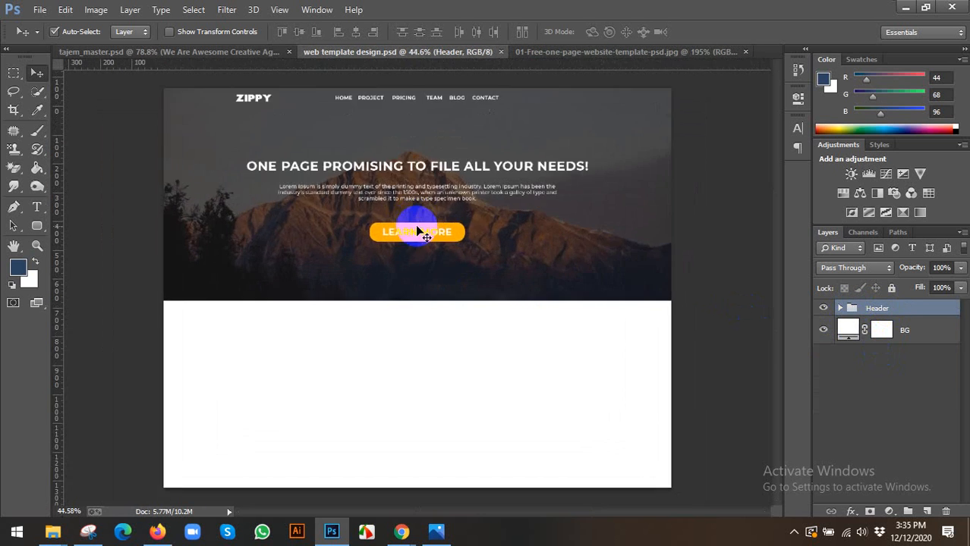
{"action": "left_click", "coordinate": [437, 531]}
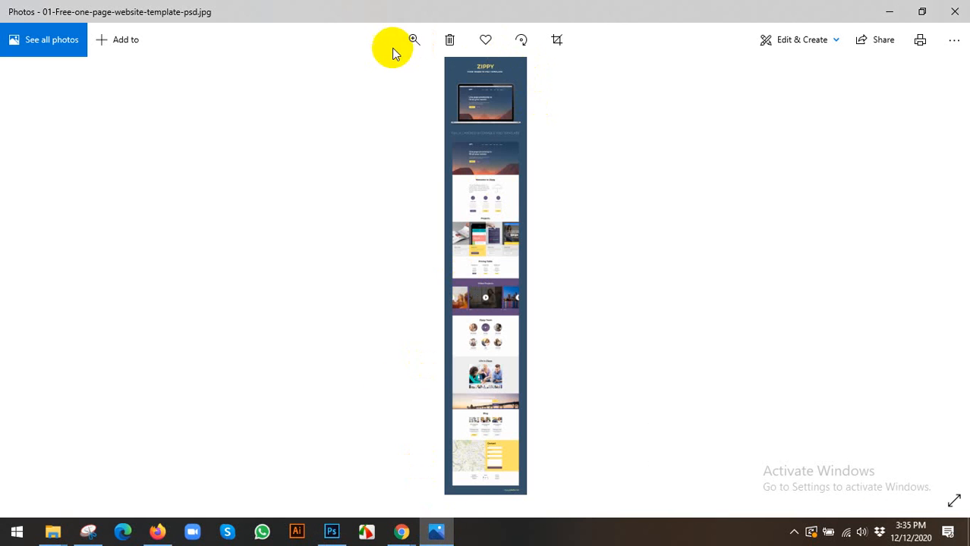
{"action": "left_click", "coordinate": [413, 39]}
{"action": "left_click", "coordinate": [380, 77]}
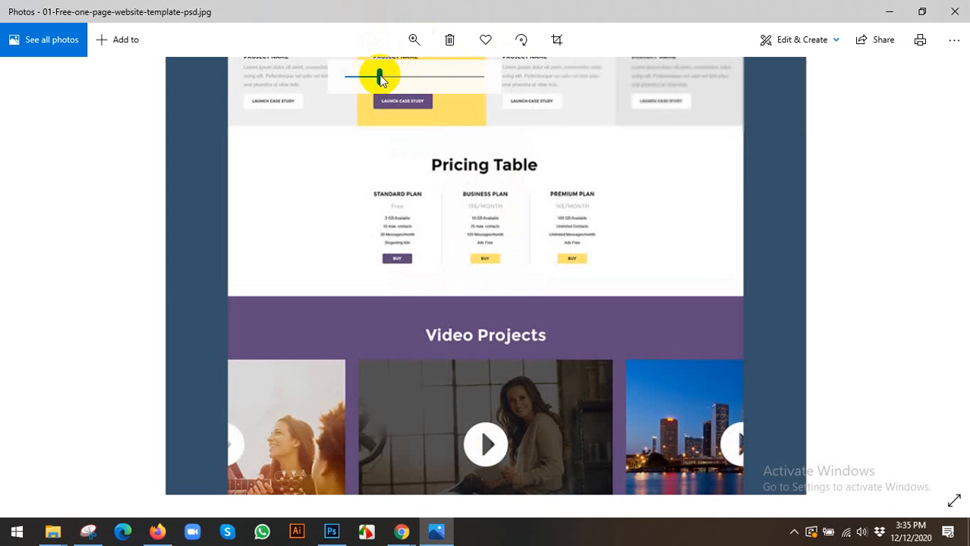
{"action": "scroll", "coordinate": [384, 93], "scroll_direction": "up", "scroll_amount": 10}
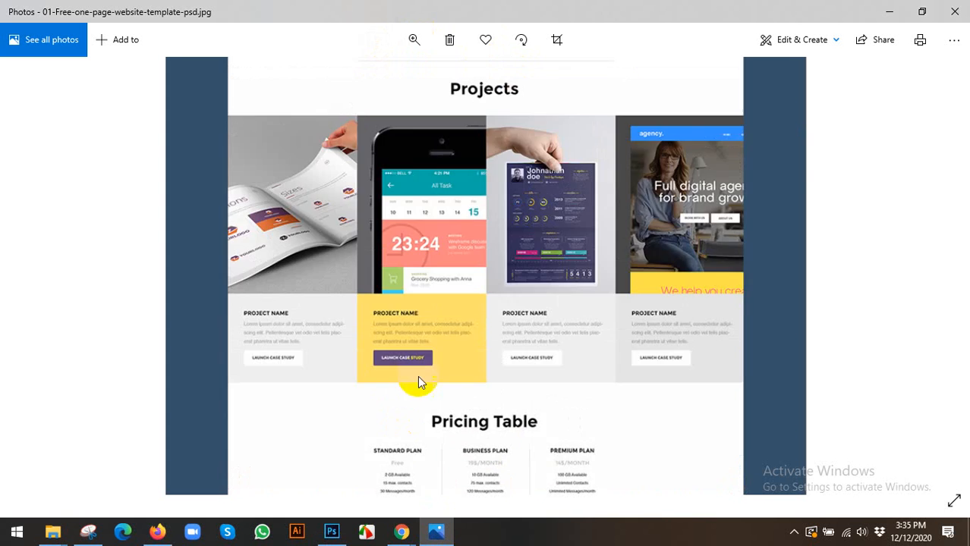
{"action": "scroll", "coordinate": [489, 309], "scroll_direction": "up", "scroll_amount": 6}
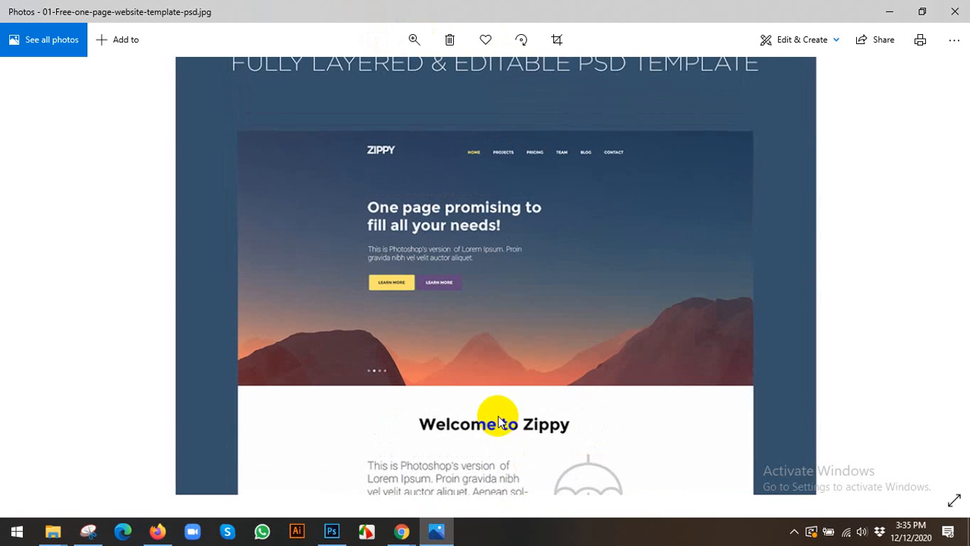
{"action": "left_click", "coordinate": [331, 531]}
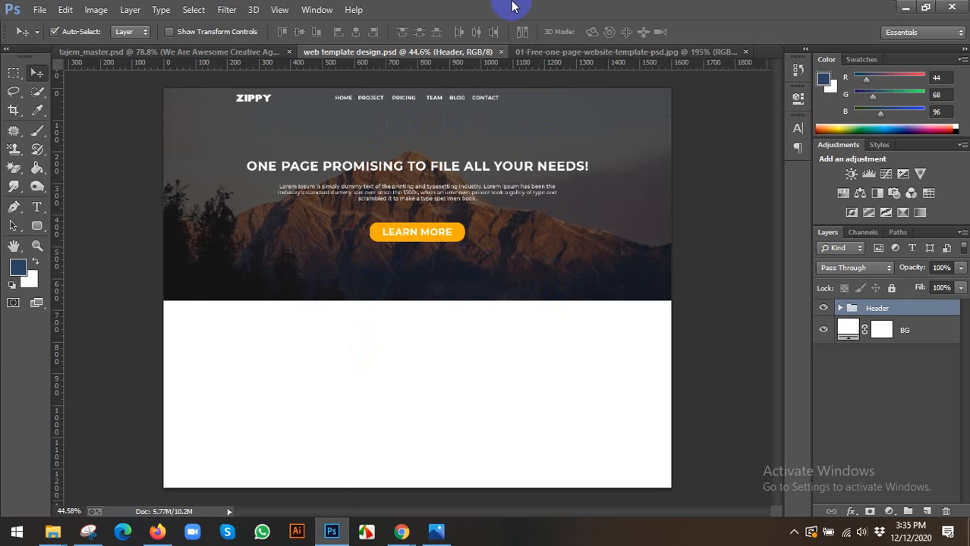
{"action": "left_click", "coordinate": [335, 532]}
{"action": "left_click", "coordinate": [335, 532]}
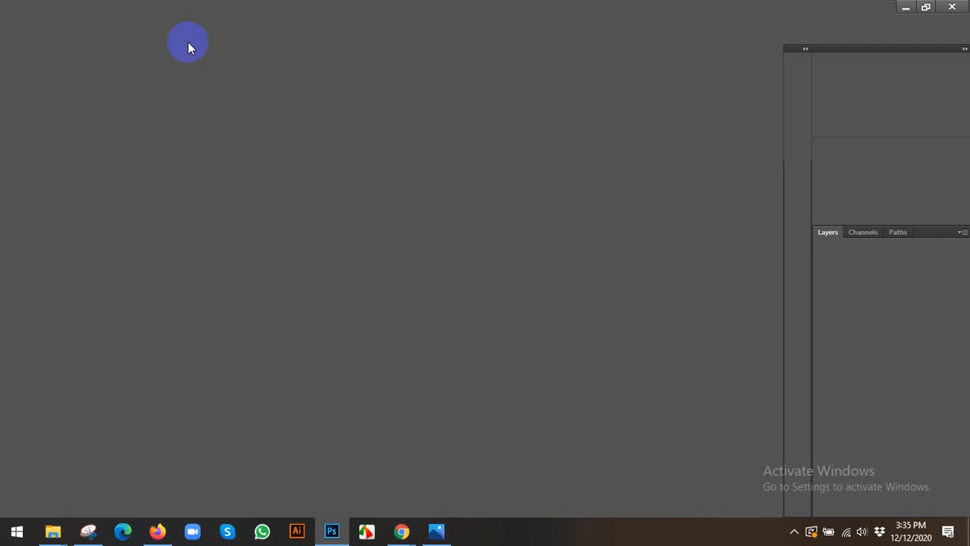
Examine the full-page section layout of tajem_master.psd and return to web template design.psd.
{"action": "left_click", "coordinate": [141, 51]}
{"action": "scroll", "coordinate": [397, 410], "scroll_direction": "down", "scroll_amount": 6}
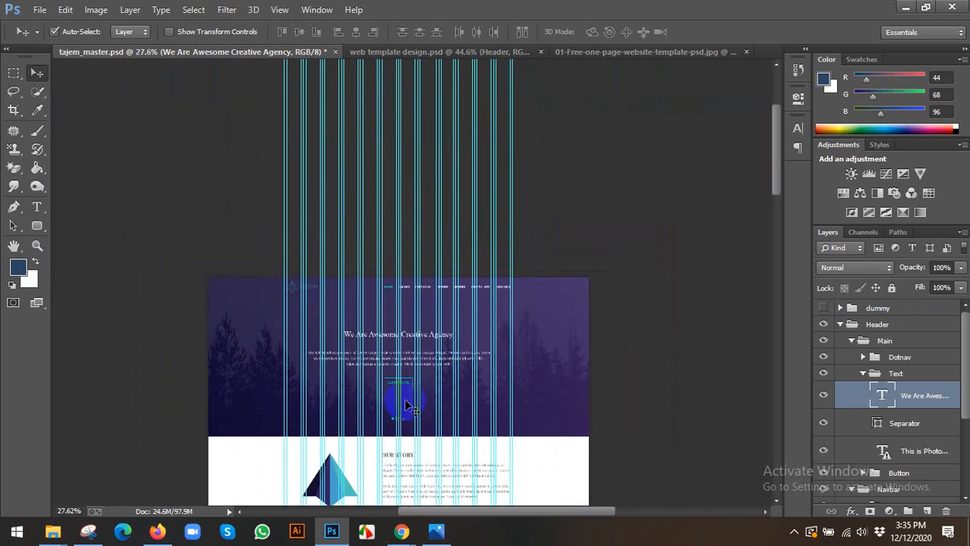
{"action": "scroll", "coordinate": [414, 394], "scroll_direction": "up", "scroll_amount": 6}
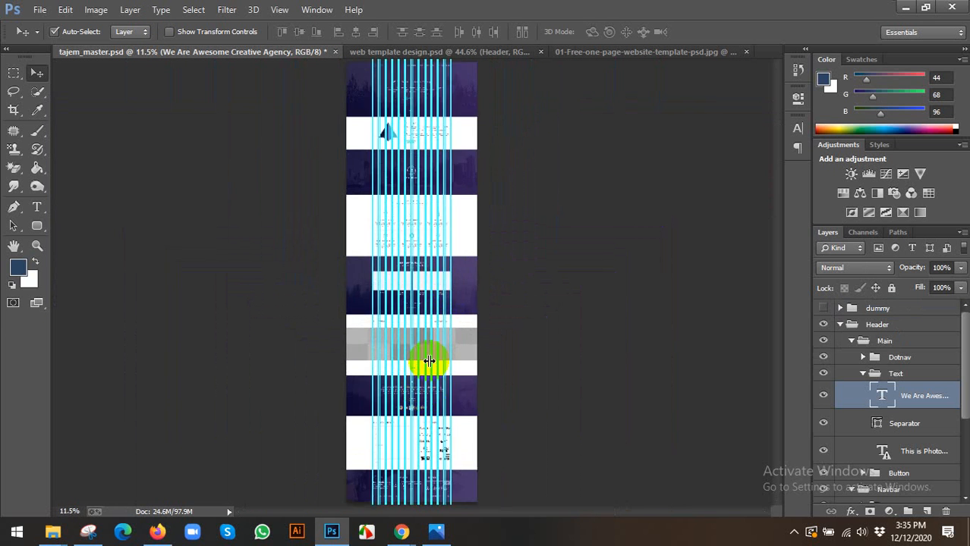
{"action": "left_click", "coordinate": [423, 54]}
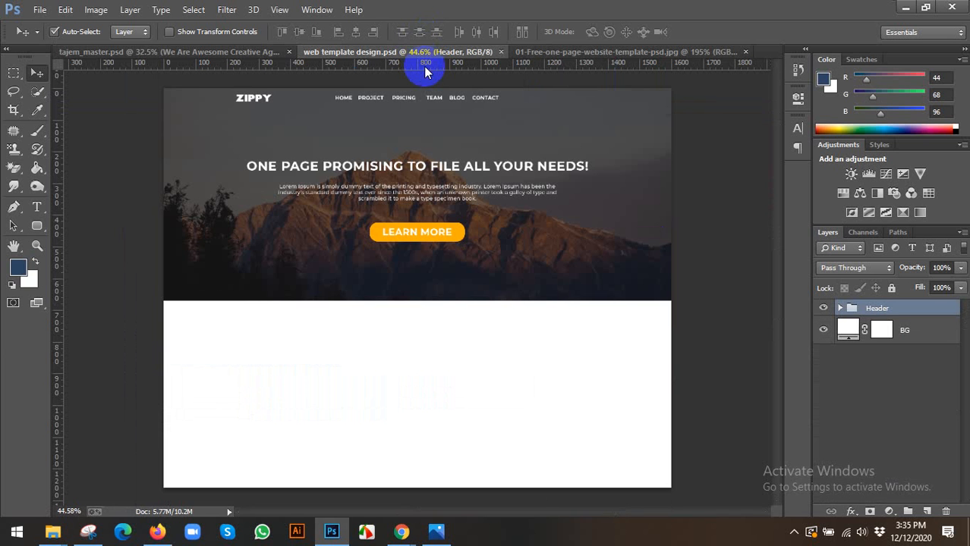
Examine the slider dots in the Zippy reference image and the Dotnav group in tajem_master.psd, and return to web template design.psd.
{"action": "left_click", "coordinate": [543, 51]}
{"action": "scroll", "coordinate": [438, 201], "scroll_direction": "down", "scroll_amount": 3}
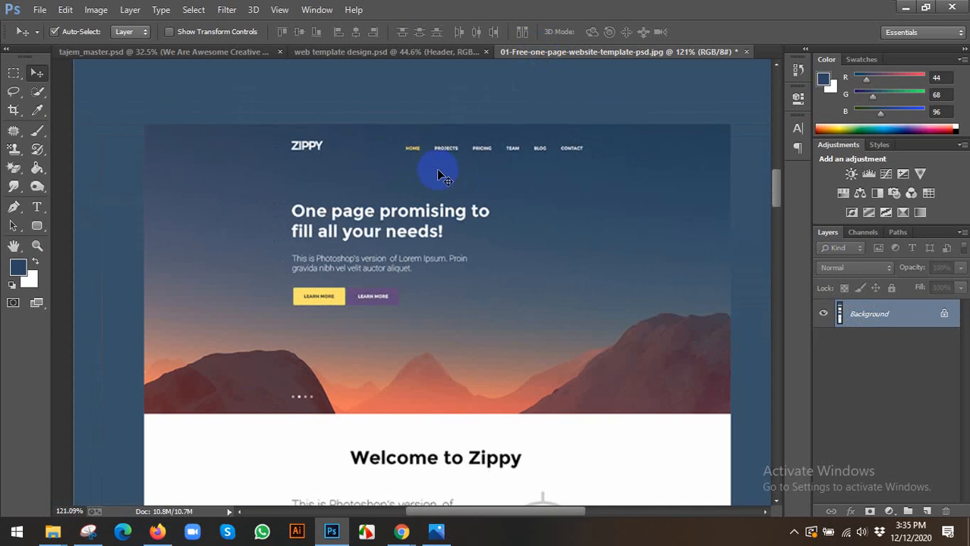
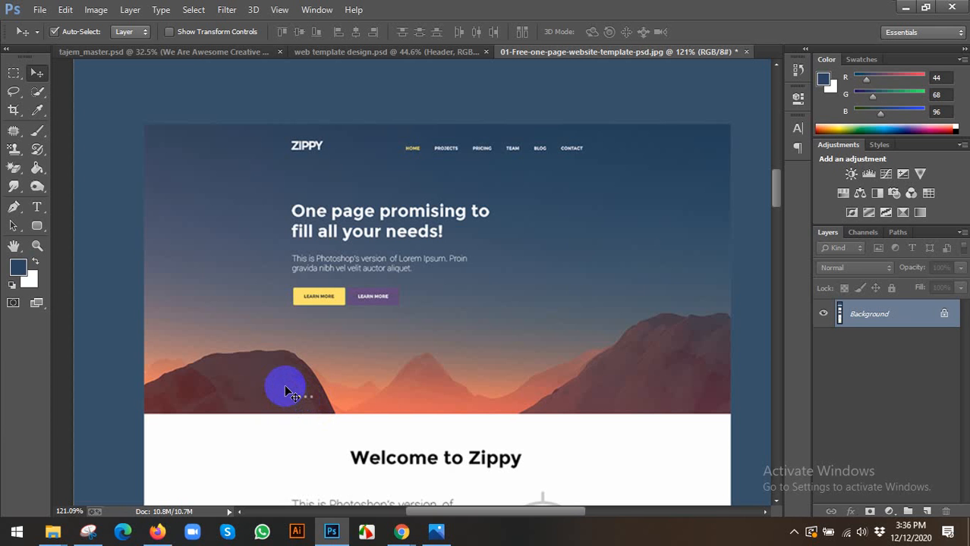
{"action": "left_click", "coordinate": [212, 51]}
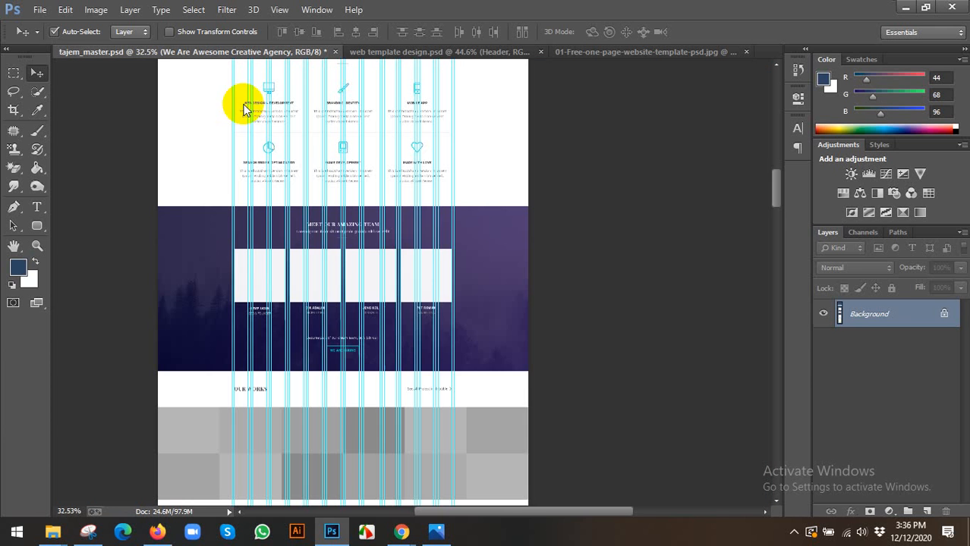
{"action": "scroll", "coordinate": [332, 203], "scroll_direction": "up", "scroll_amount": 2}
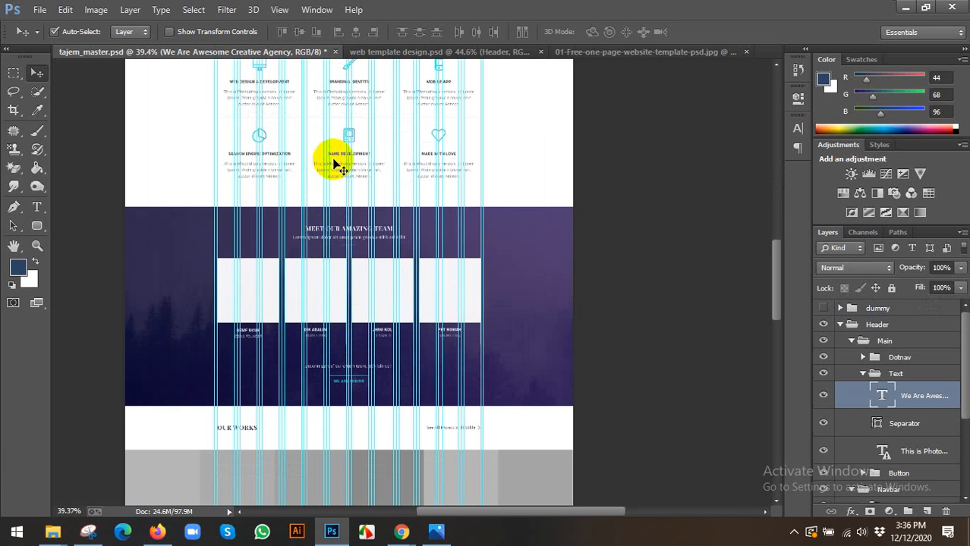
{"action": "scroll", "coordinate": [418, 175], "scroll_direction": "up", "scroll_amount": 5}
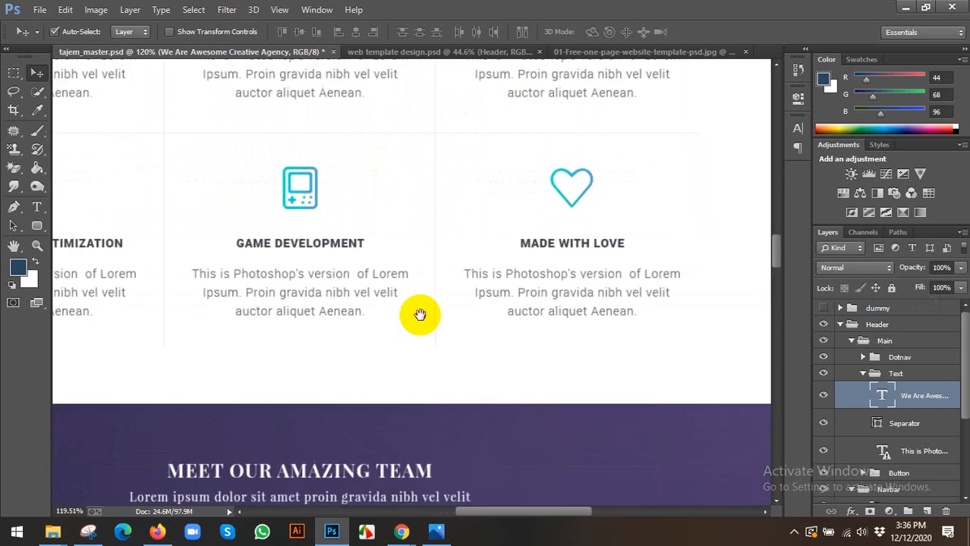
{"action": "scroll", "coordinate": [407, 303], "scroll_direction": "up", "scroll_amount": 10}
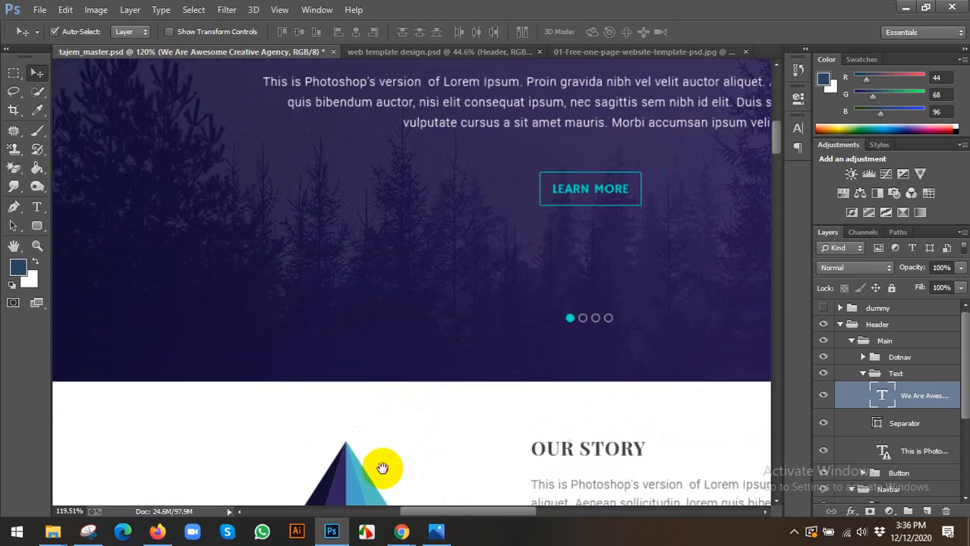
{"action": "left_click_drag", "start_coordinate": [381, 462], "coordinate": [227, 427]}
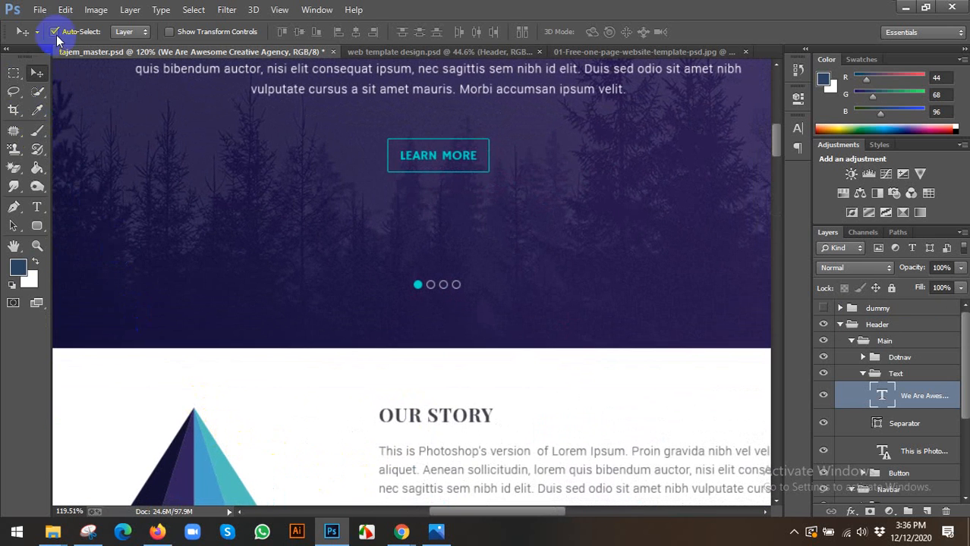
{"action": "left_click", "coordinate": [418, 285]}
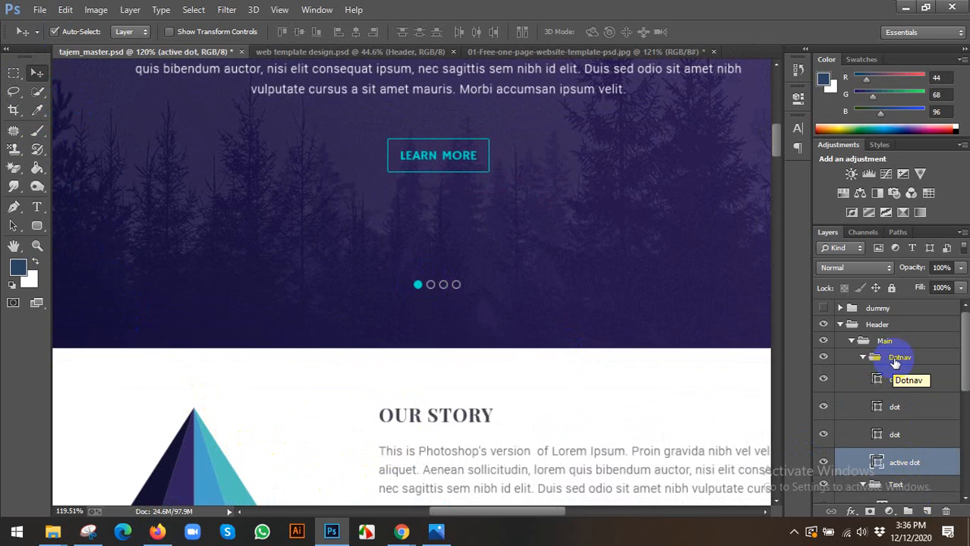
{"action": "left_click", "coordinate": [894, 360]}
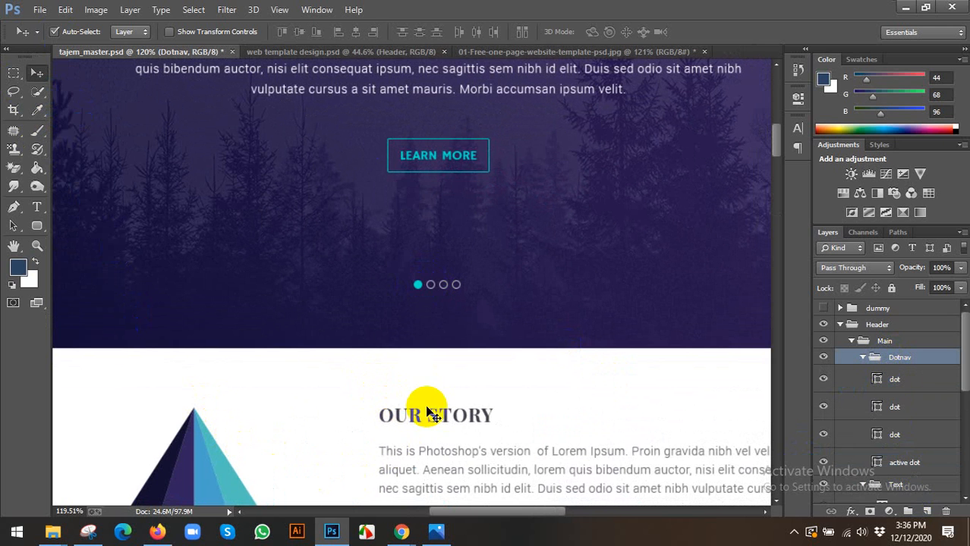
{"action": "left_click", "coordinate": [376, 51]}
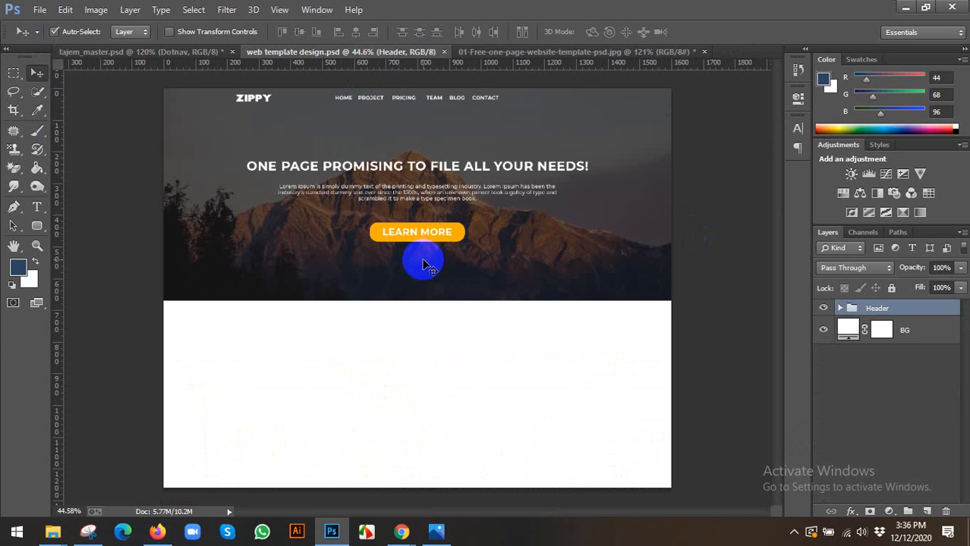
Draw a small circle about 24 px wide with the Ellipse tool, below the LEARN MORE button and slightly left of its centre.
{"action": "scroll", "coordinate": [195, 238], "scroll_direction": "up", "scroll_amount": 1}
{"action": "left_click", "coordinate": [37, 225]}
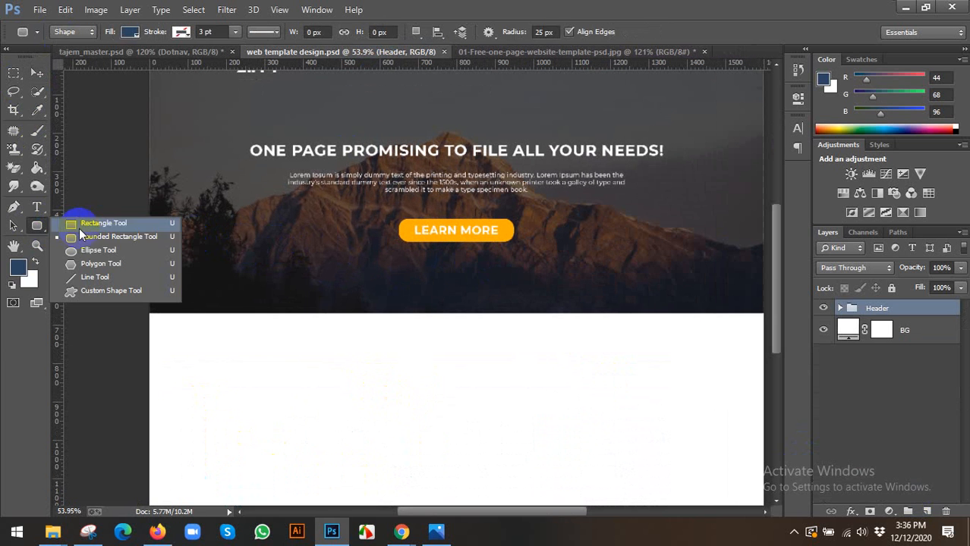
{"action": "left_click", "coordinate": [84, 244]}
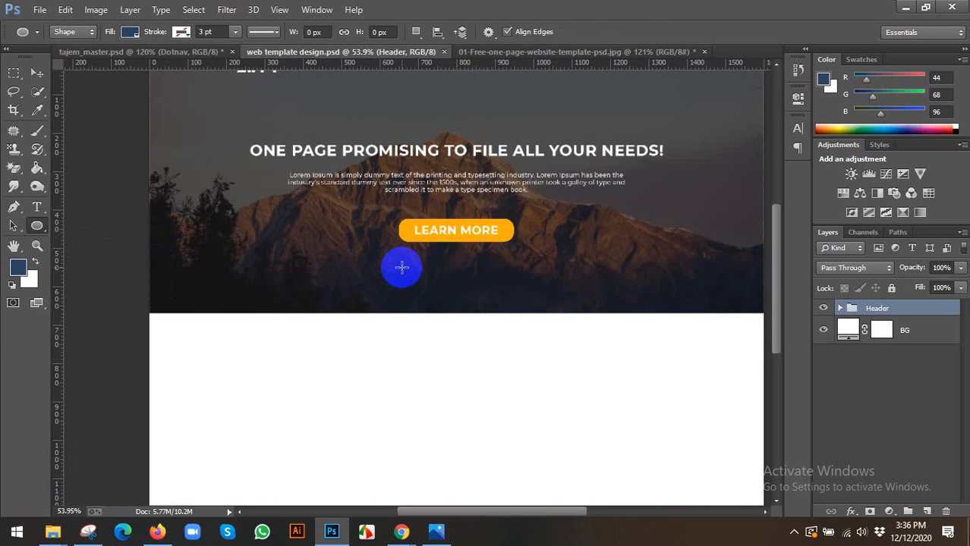
{"action": "left_click_drag", "start_coordinate": [402, 267], "coordinate": [408, 273]}
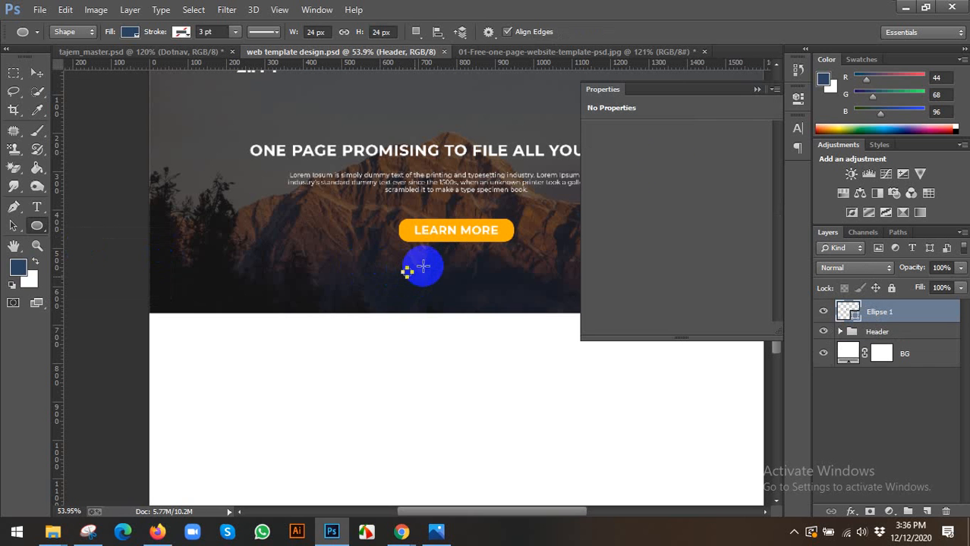
{"action": "left_click", "coordinate": [797, 97]}
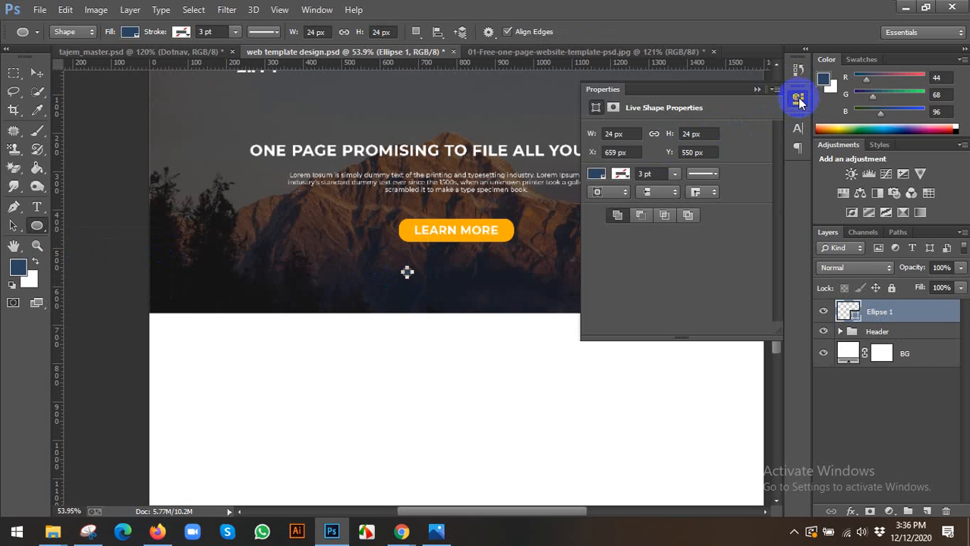
{"action": "left_click", "coordinate": [799, 101]}
Recolour the small circle with the orange ffae00 sampled from the LEARN MORE button.
{"action": "left_click", "coordinate": [855, 322]}
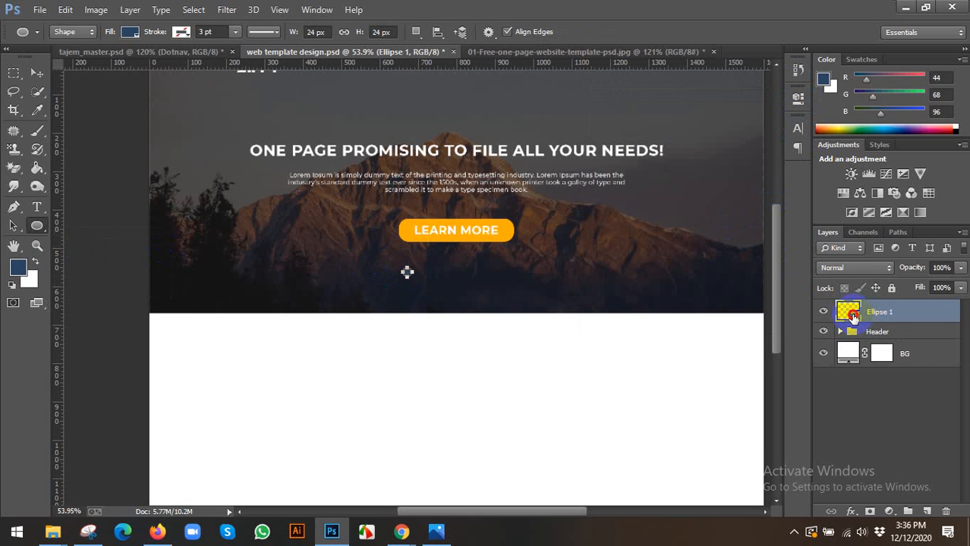
{"action": "double_click", "coordinate": [852, 315]}
{"action": "left_click_drag", "start_coordinate": [409, 227], "coordinate": [449, 222]}
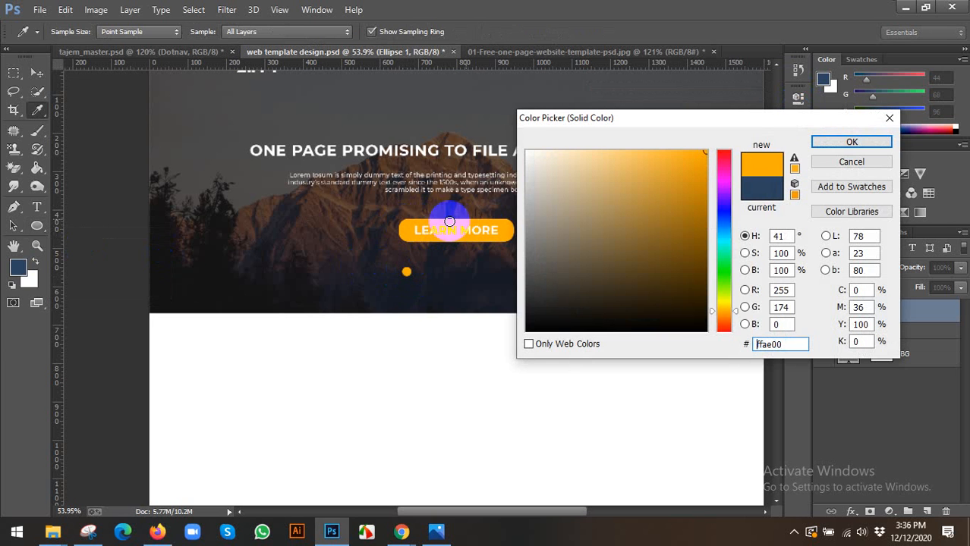
{"action": "left_click", "coordinate": [852, 142]}
{"action": "left_click", "coordinate": [36, 72]}
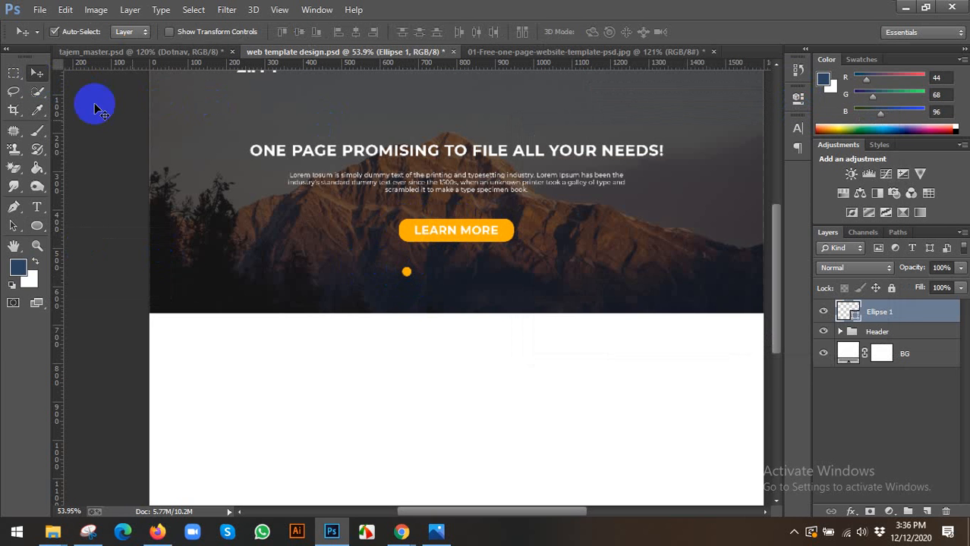
Copy the orange dot to a spot directly right of the original, and duplicate that copy three more times in place.
{"action": "scroll", "coordinate": [409, 271], "scroll_direction": "up", "scroll_amount": 2}
{"action": "left_click_drag", "start_coordinate": [409, 271], "coordinate": [432, 269]}
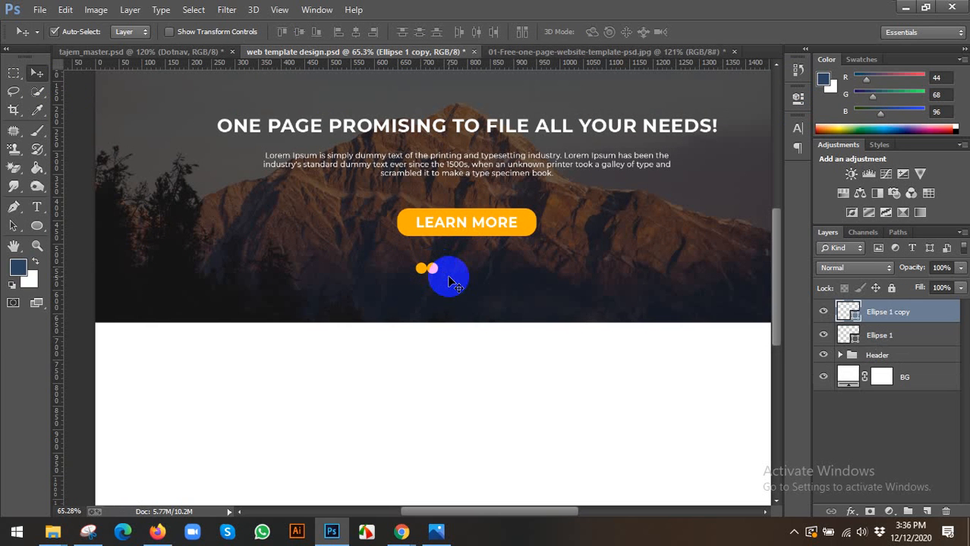
{"action": "key", "text": "ctrl+j"}
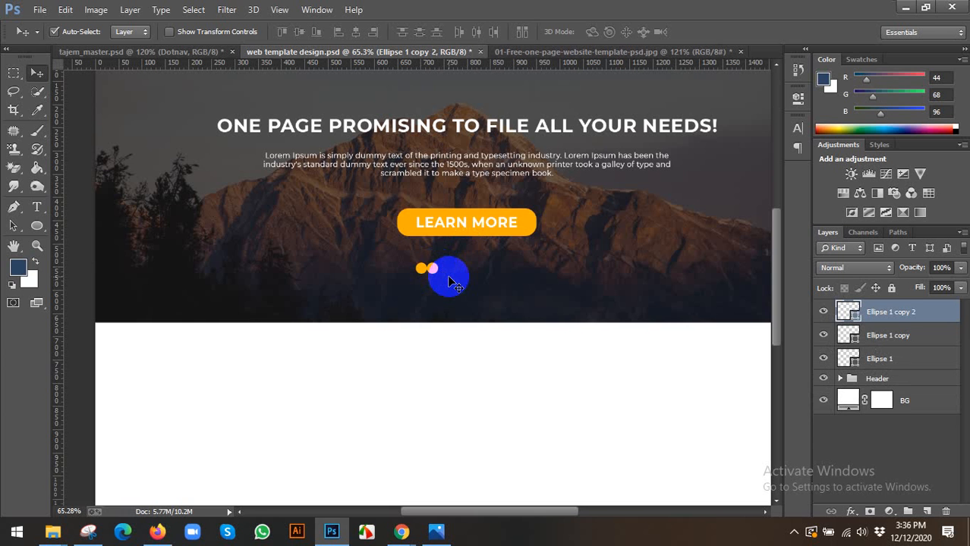
{"action": "key", "text": "ctrl+j"}
{"action": "key", "text": "ctrl+j"}
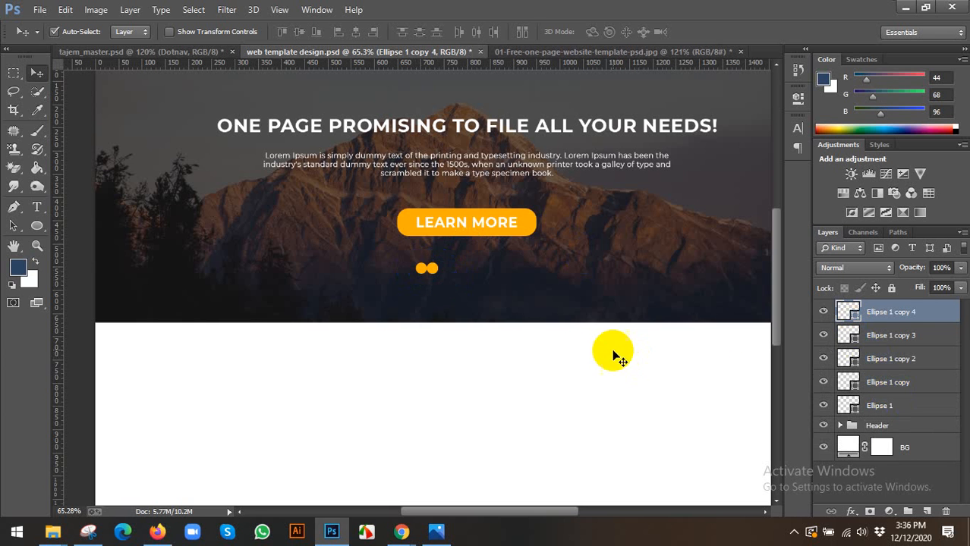
Undo the accidental shift of the header overlay, turn off Auto-Select, and move Ellipse 1 copy 4 right to end the dot row.
{"action": "left_click_drag", "start_coordinate": [450, 271], "coordinate": [515, 272]}
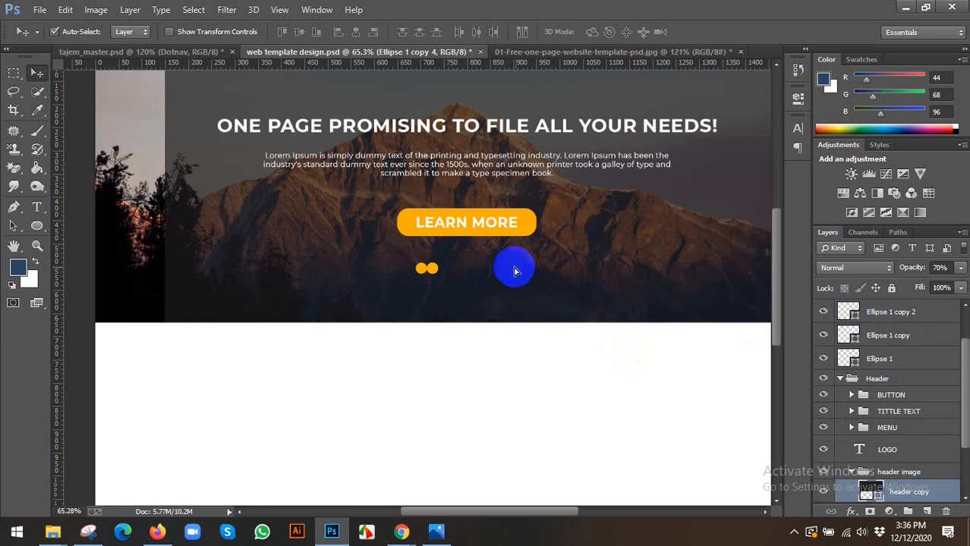
{"action": "key", "text": "ctrl+z"}
{"action": "left_click", "coordinate": [54, 31]}
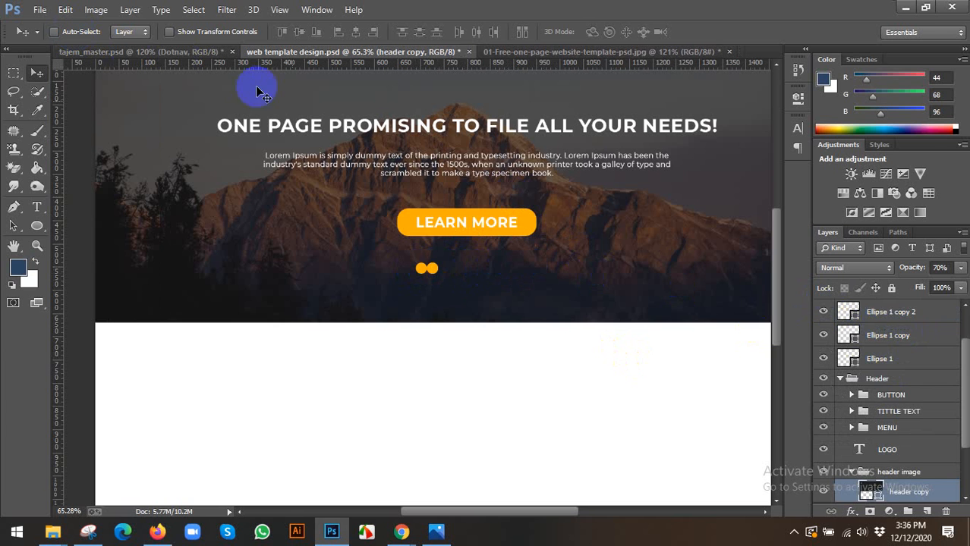
{"action": "scroll", "coordinate": [865, 334], "scroll_direction": "up", "scroll_amount": 2}
{"action": "left_click", "coordinate": [857, 312]}
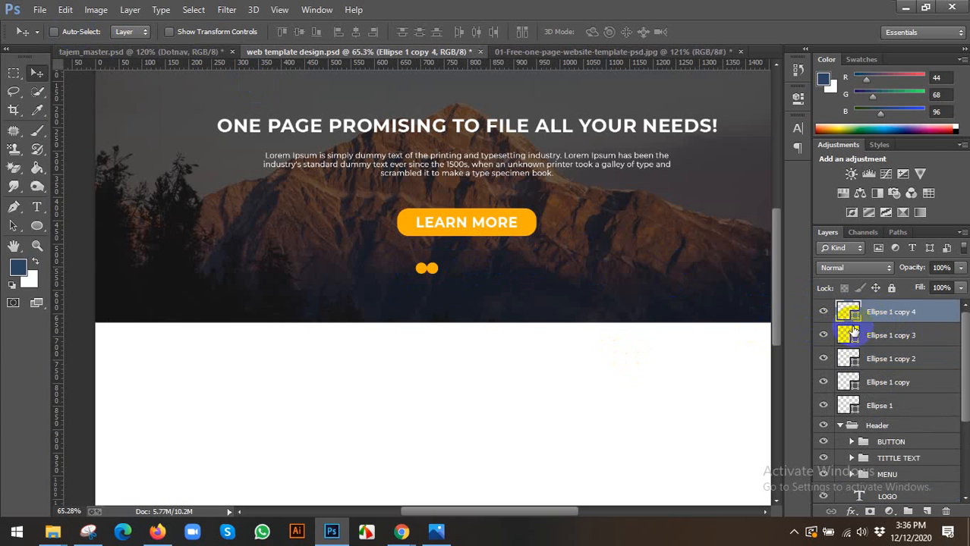
{"action": "left_click_drag", "start_coordinate": [447, 275], "coordinate": [526, 283]}
Distribute all five dots evenly by their horizontal centres and lower the row towards the header image's bottom edge.
{"action": "left_click", "coordinate": [885, 404], "text": "shift"}
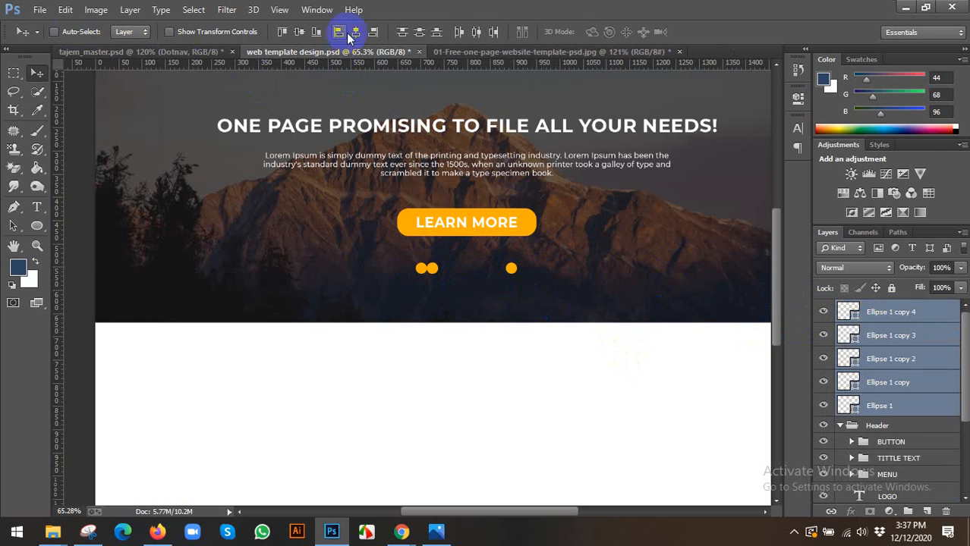
{"action": "left_click", "coordinate": [476, 32]}
{"action": "scroll", "coordinate": [529, 308], "scroll_direction": "down", "scroll_amount": 2}
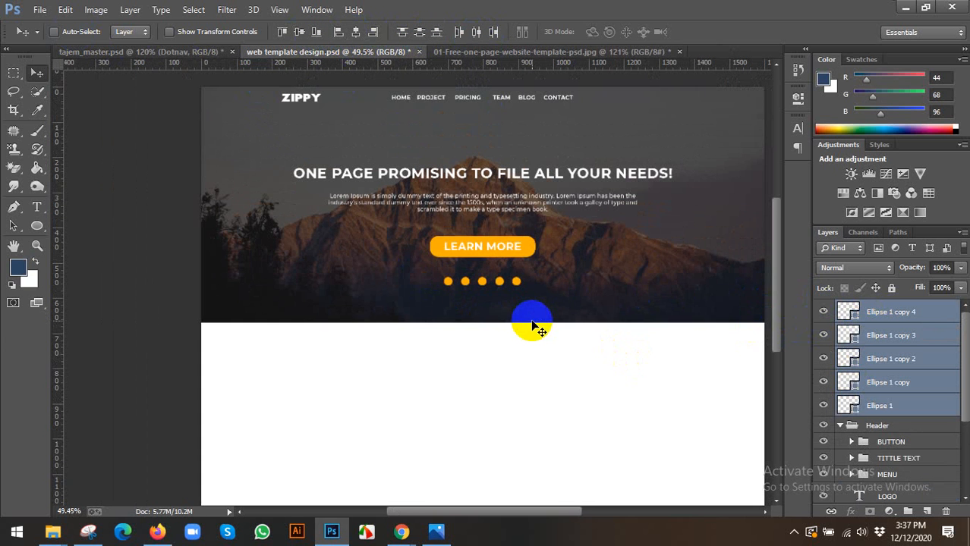
{"action": "scroll", "coordinate": [534, 327], "scroll_direction": "down", "scroll_amount": 2}
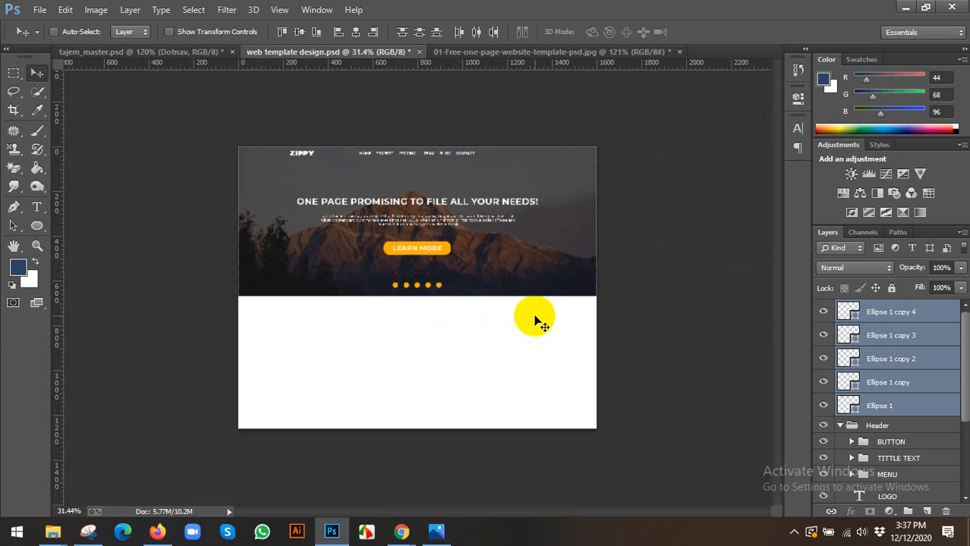
{"action": "scroll", "coordinate": [507, 305], "scroll_direction": "up", "scroll_amount": 2}
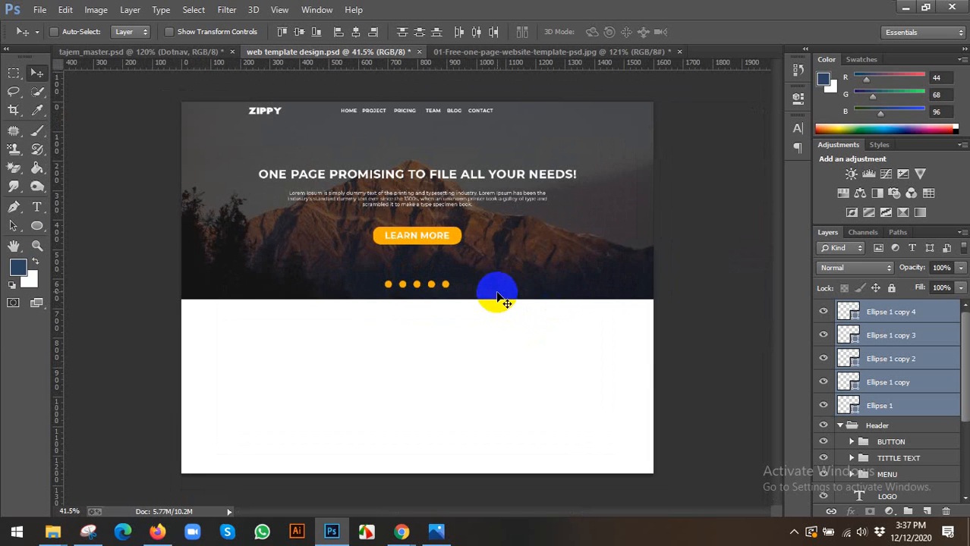
Set the four ellipse copies to no fill, leaving the first dot solid orange.
{"action": "left_click", "coordinate": [903, 320]}
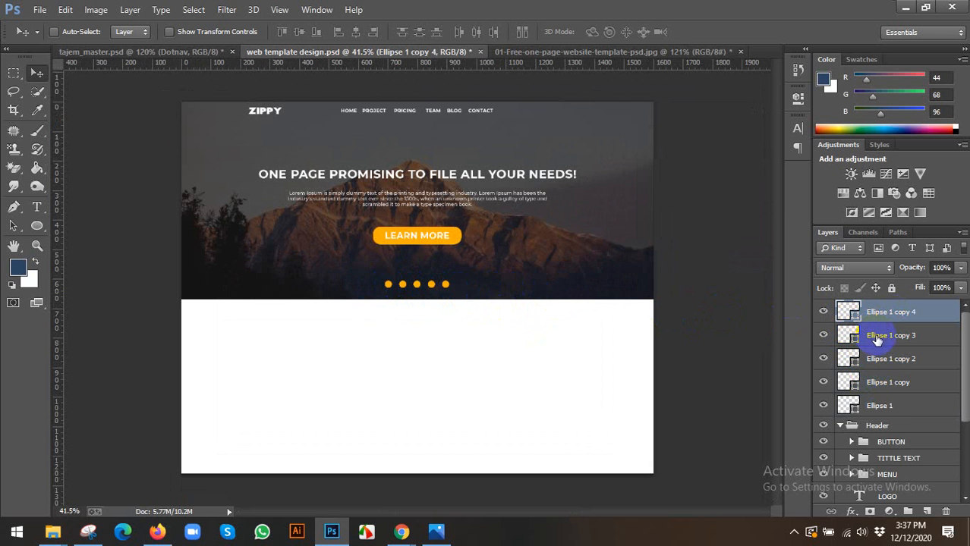
{"action": "left_click", "coordinate": [875, 381], "text": "shift"}
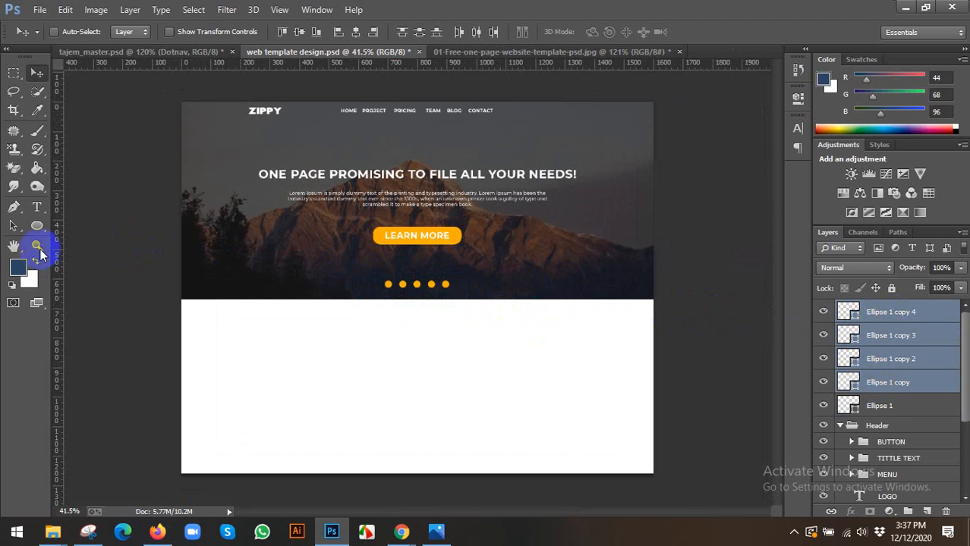
{"action": "left_click", "coordinate": [36, 225]}
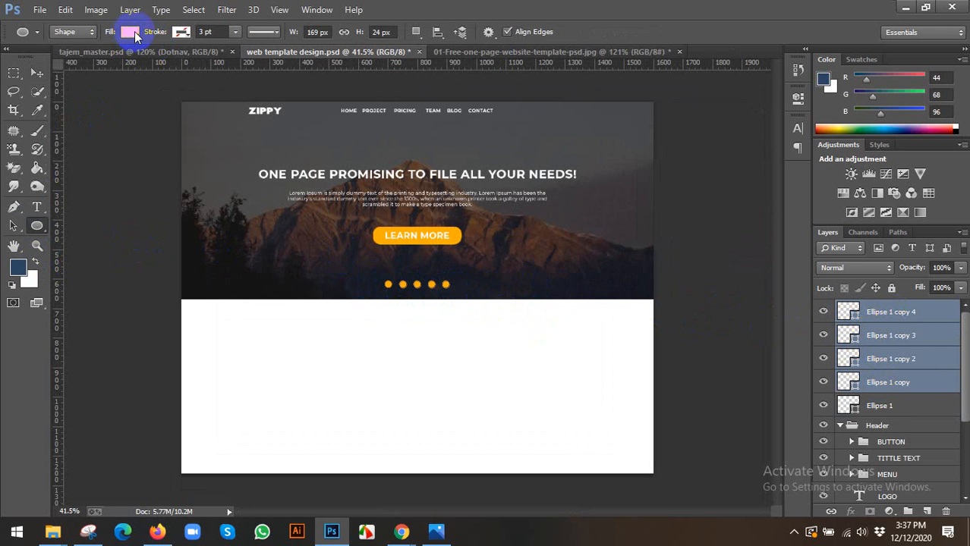
{"action": "left_click", "coordinate": [131, 33]}
{"action": "left_click", "coordinate": [70, 60]}
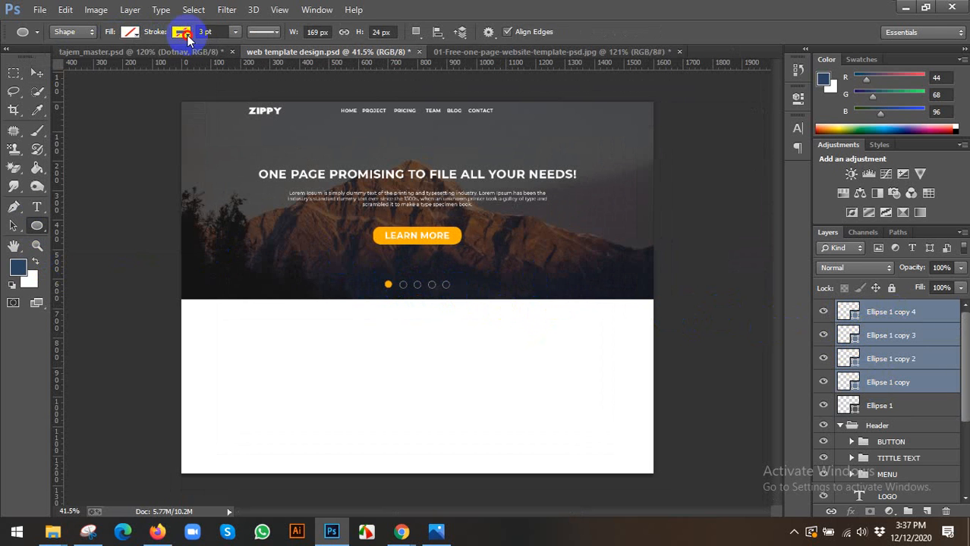
Give the four unfilled dots a white stroke 1 pt wide.
{"action": "left_click", "coordinate": [182, 33]}
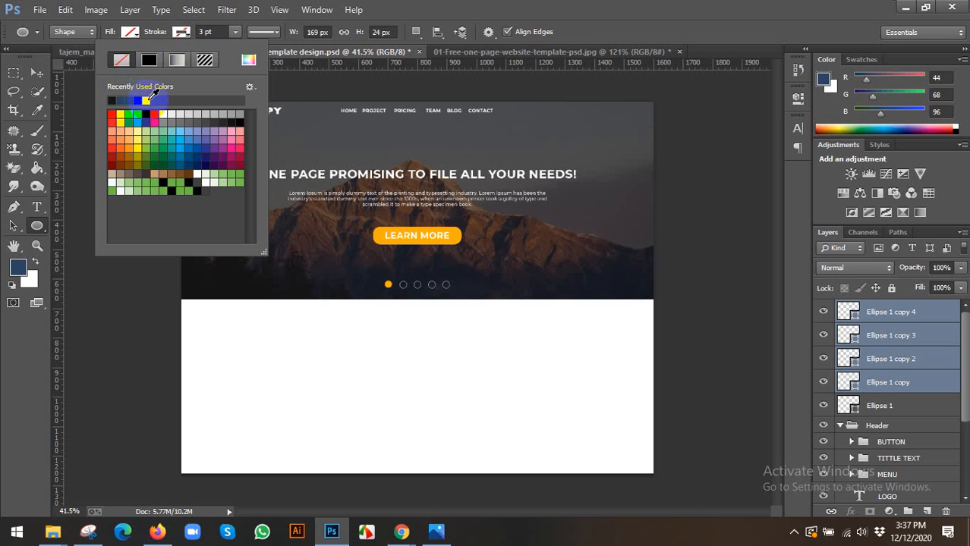
{"action": "left_click", "coordinate": [149, 99]}
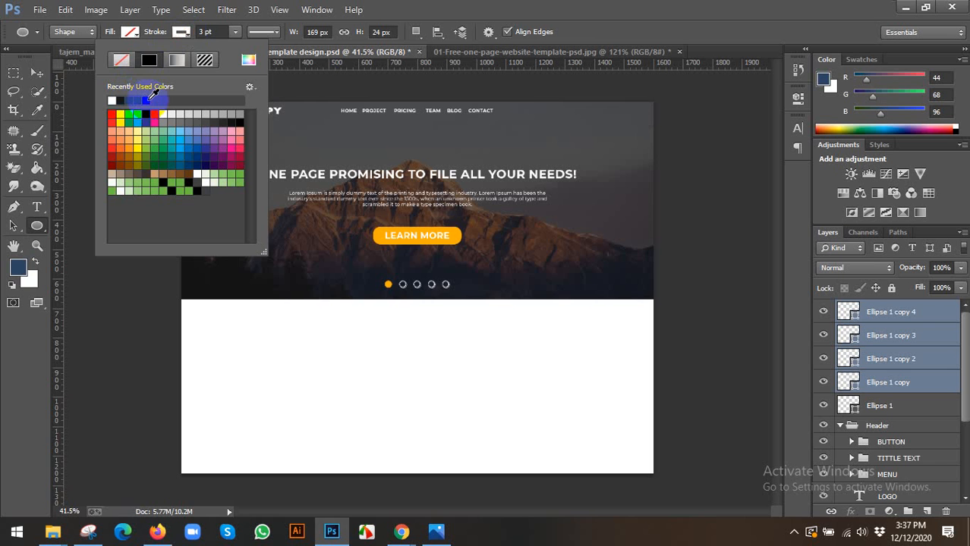
{"action": "left_click", "coordinate": [217, 32]}
{"action": "key", "text": "Down"}
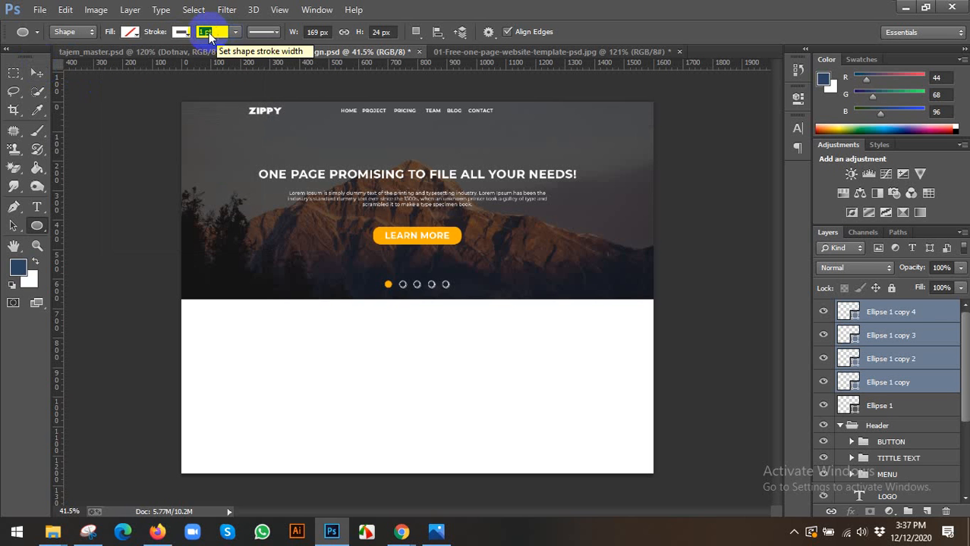
{"action": "key", "text": "Return"}
{"action": "left_click", "coordinate": [34, 76]}
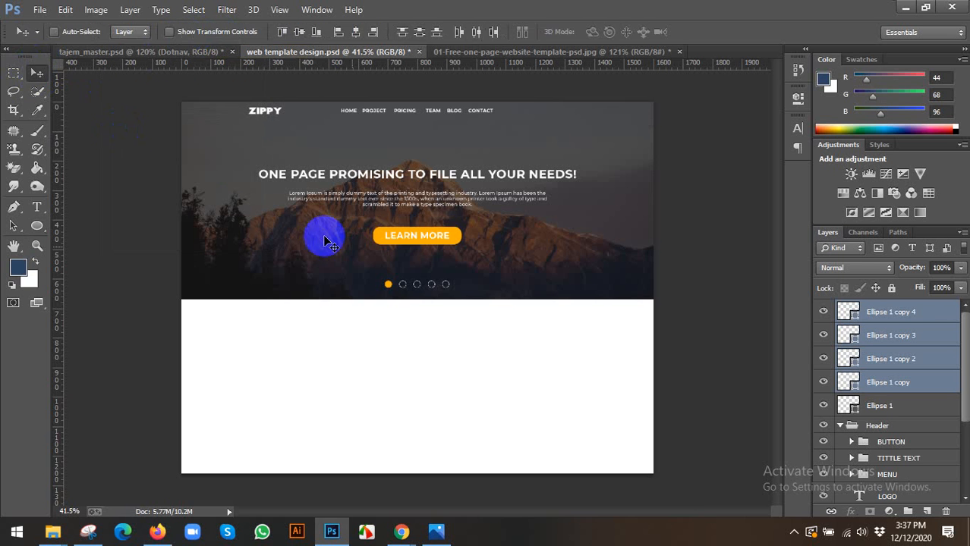
Group the five dot ellipse layers and name the group dot navi.
{"action": "scroll", "coordinate": [490, 299], "scroll_direction": "up", "scroll_amount": 4}
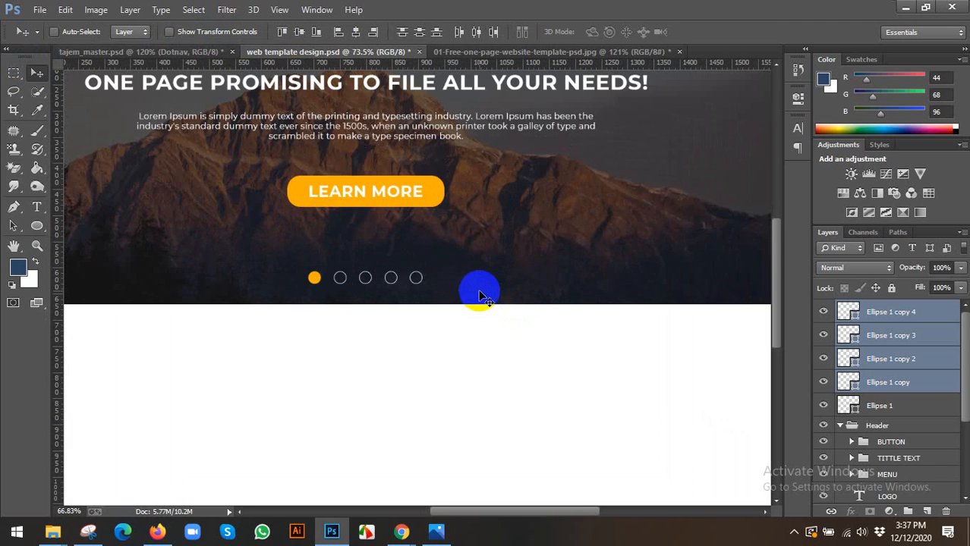
{"action": "scroll", "coordinate": [482, 296], "scroll_direction": "down", "scroll_amount": 1}
{"action": "scroll", "coordinate": [478, 296], "scroll_direction": "down", "scroll_amount": 1}
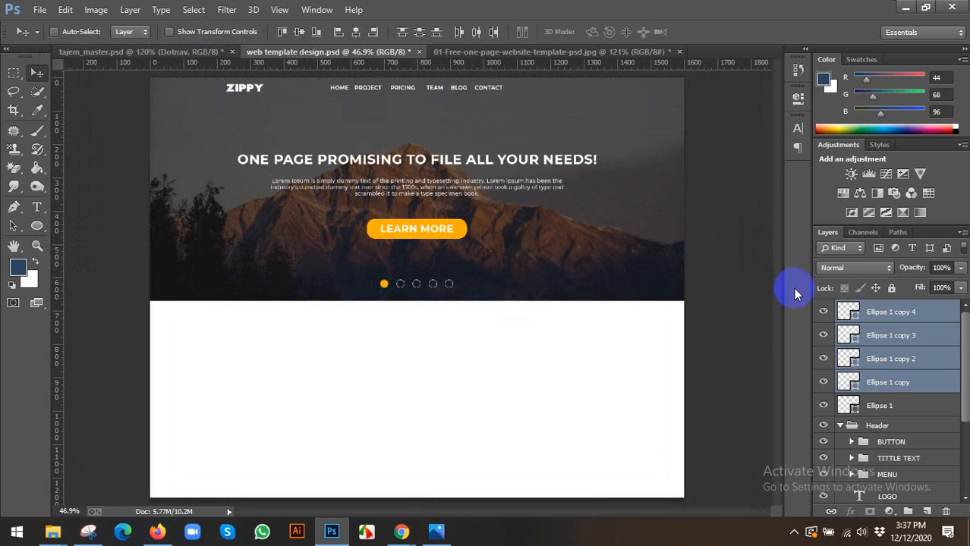
{"action": "left_click", "coordinate": [882, 408], "text": "shift"}
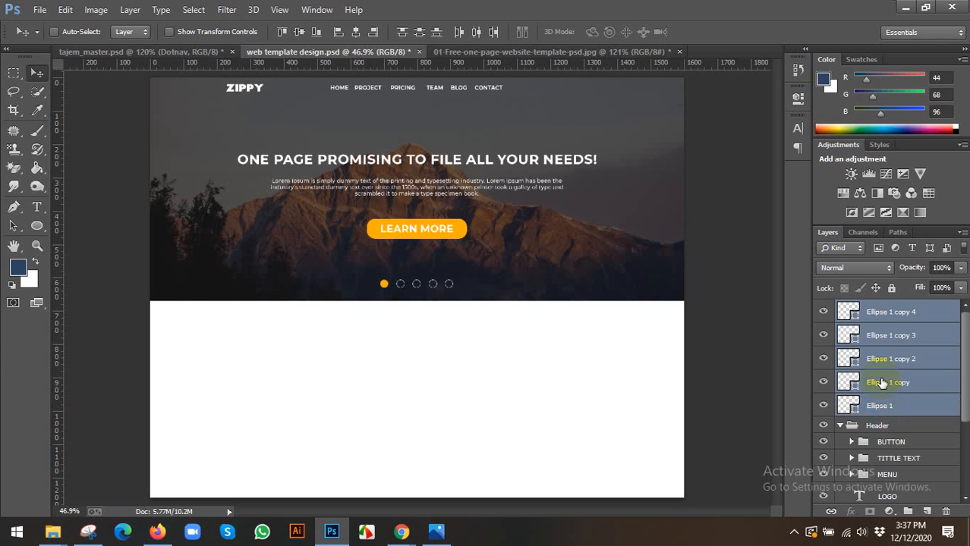
{"action": "key", "text": "ctrl+g"}
{"action": "double_click", "coordinate": [878, 309]}
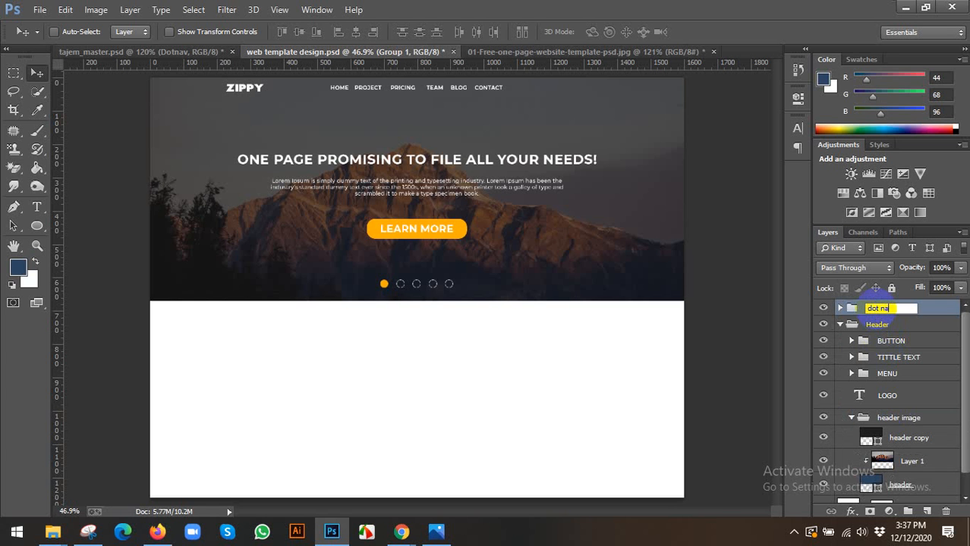
{"action": "key", "text": "Return"}
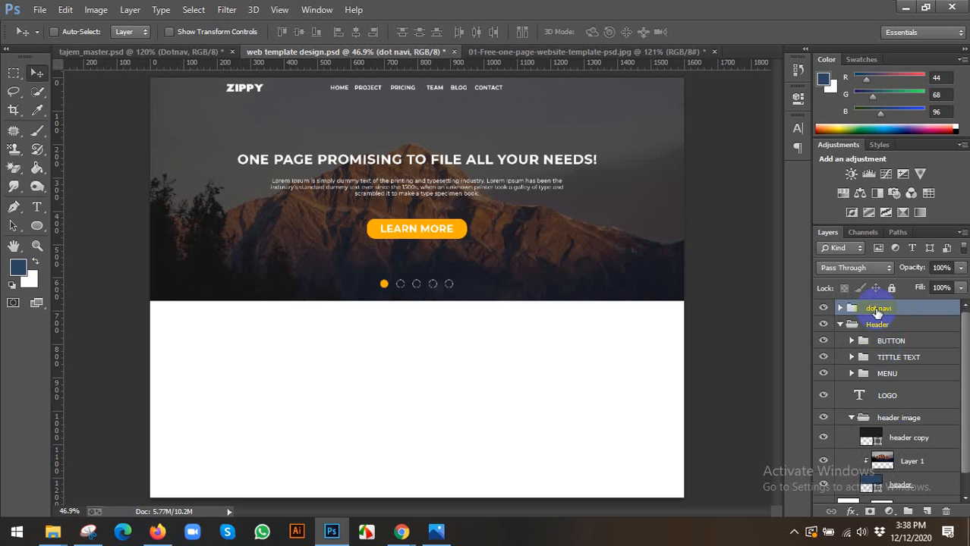
Move the dot navi group inside the Header group, collapse Header, and save the document.
{"action": "key", "text": "ctrl+["}
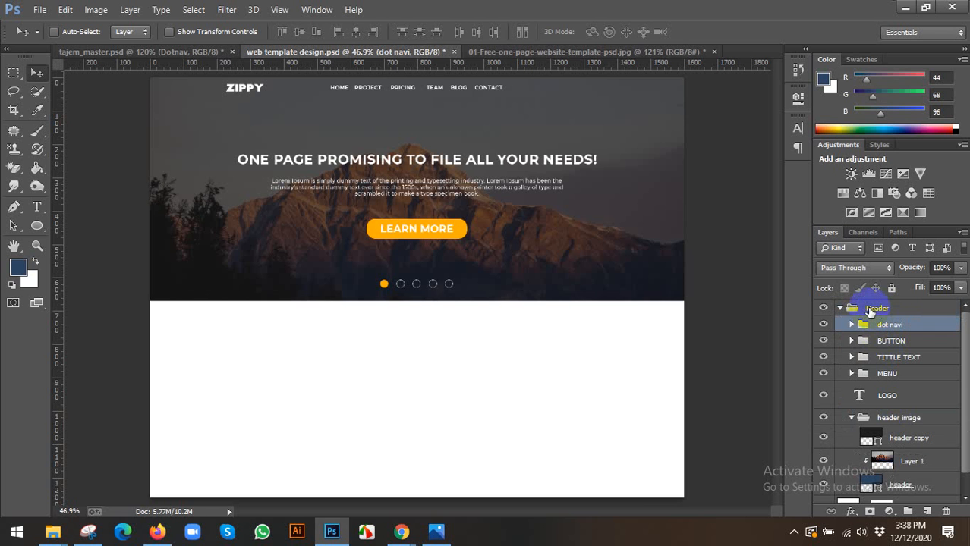
{"action": "left_click", "coordinate": [841, 308]}
{"action": "scroll", "coordinate": [540, 307], "scroll_direction": "down", "scroll_amount": 2}
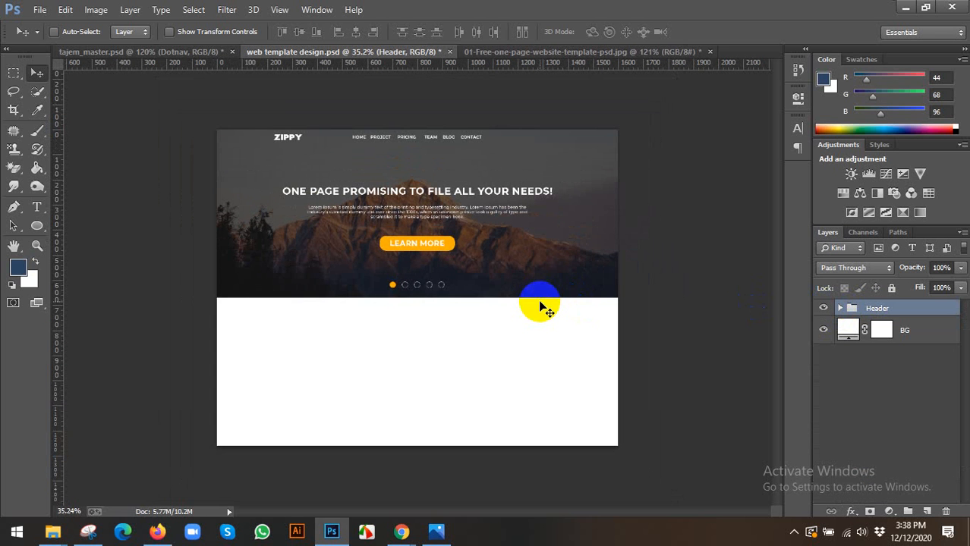
{"action": "key", "text": "ctrl+s"}
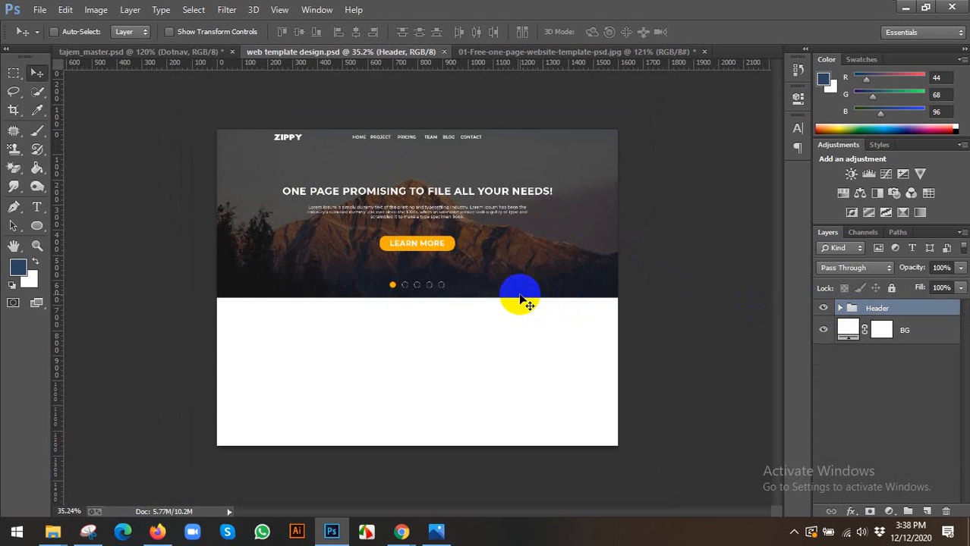
Switch to Photos and examine the sections below the header in the Zippy reference image.
{"action": "left_click", "coordinate": [437, 531]}
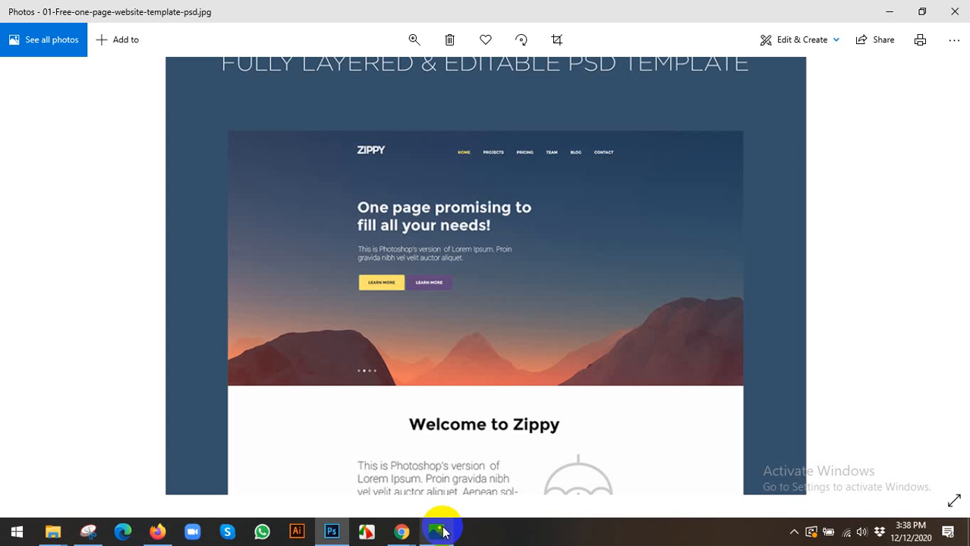
{"action": "scroll", "coordinate": [480, 359], "scroll_direction": "down", "scroll_amount": 2}
{"action": "scroll", "coordinate": [490, 325], "scroll_direction": "down", "scroll_amount": 1}
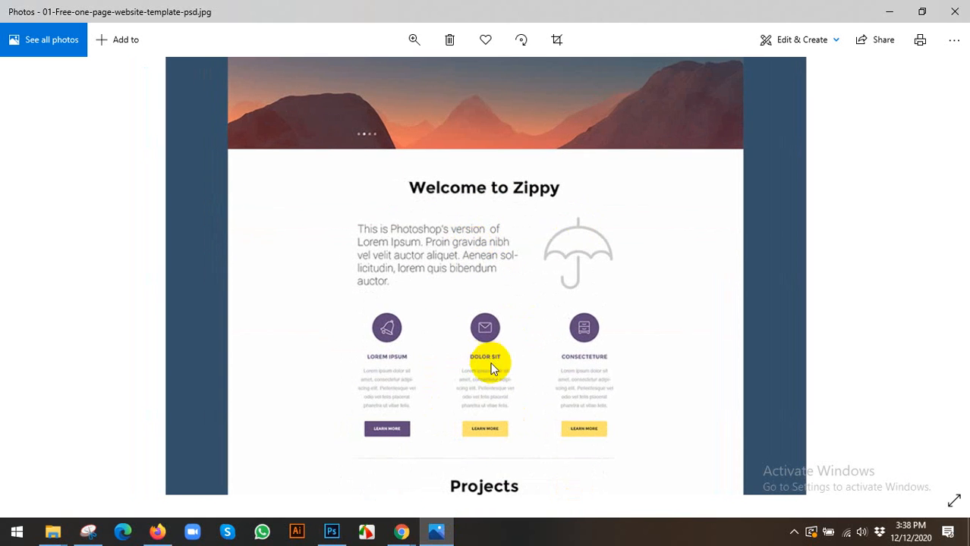
{"action": "left_click_drag", "start_coordinate": [489, 364], "coordinate": [480, 218]}
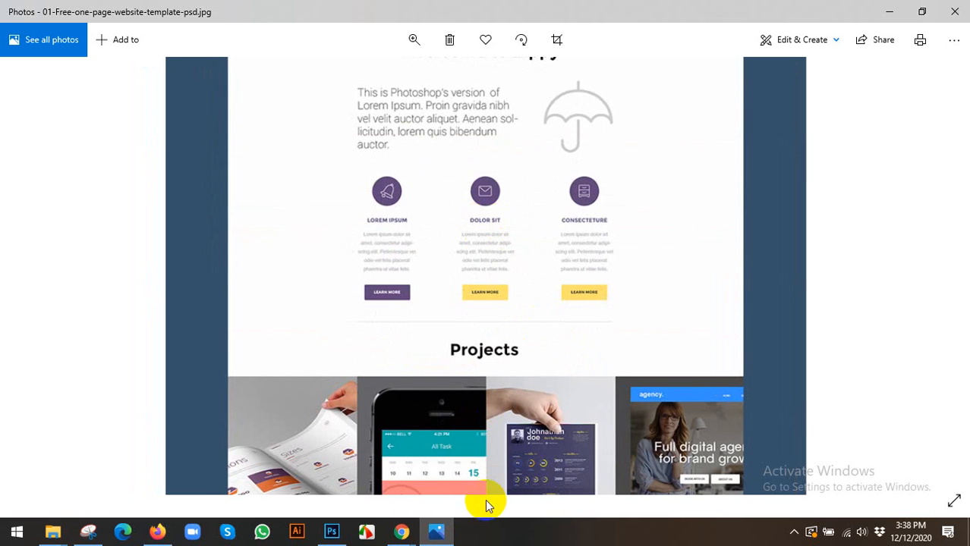
Switch back to Photoshop and add the heading WELCOME TO ZIPPY below the header image, in the LEARN MORE button's orange (ffae00).
{"action": "left_click", "coordinate": [332, 531]}
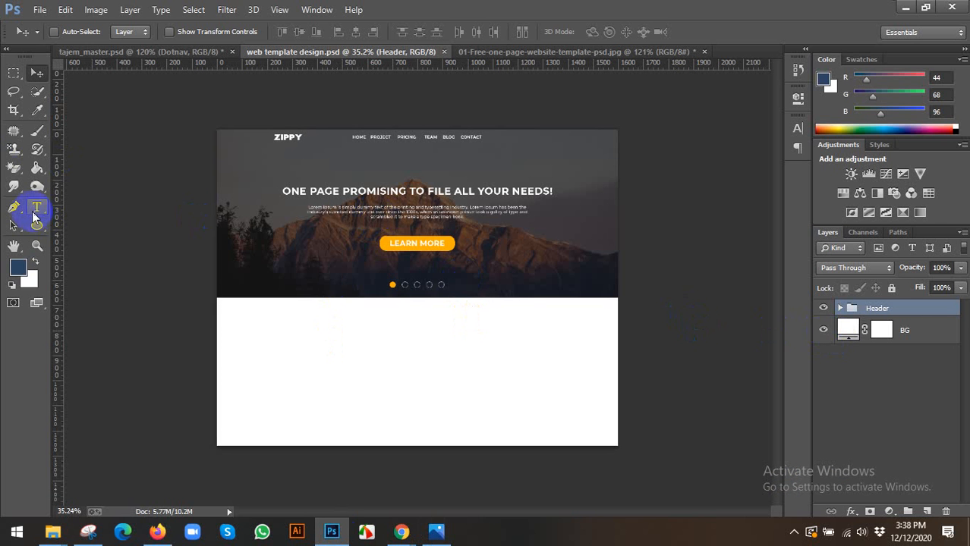
{"action": "left_click", "coordinate": [35, 211]}
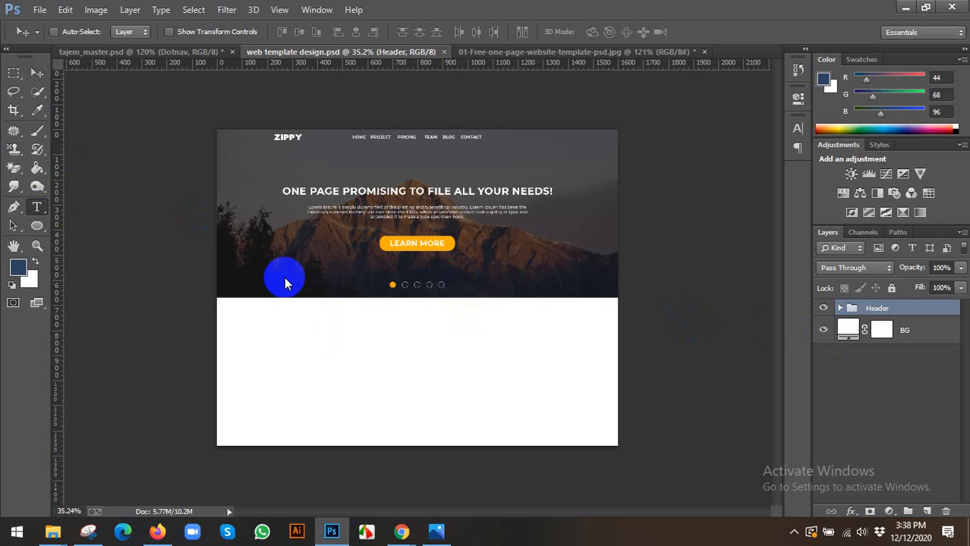
{"action": "left_click", "coordinate": [388, 327]}
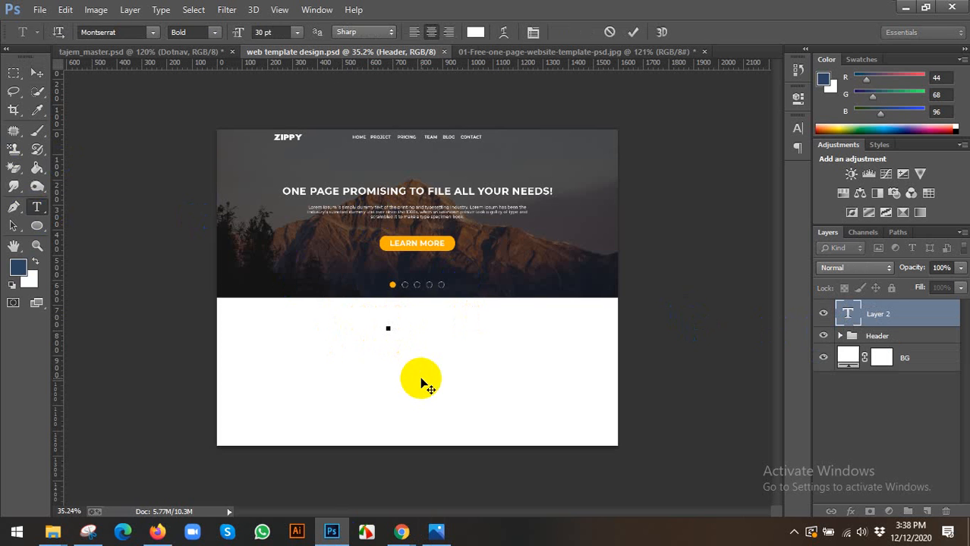
{"action": "left_click", "coordinate": [475, 32]}
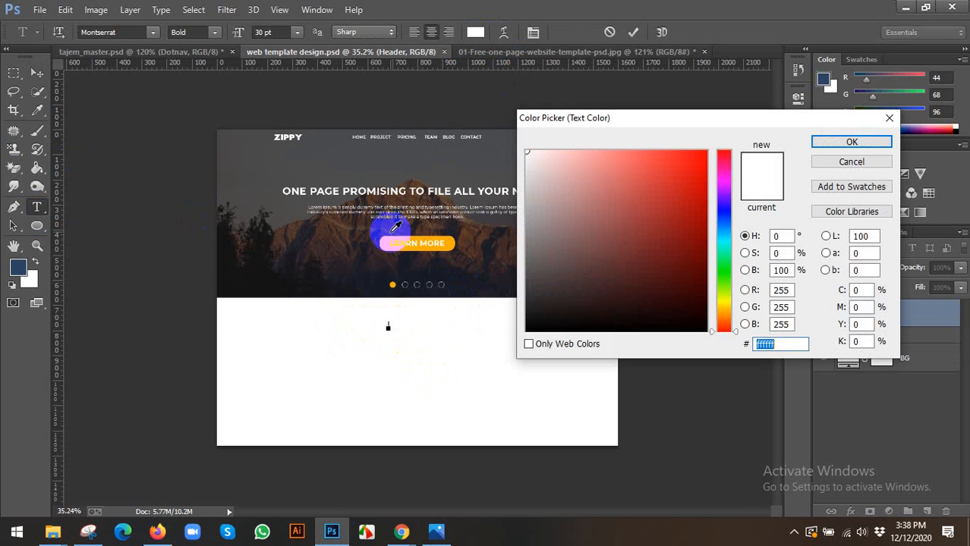
{"action": "left_click", "coordinate": [391, 239]}
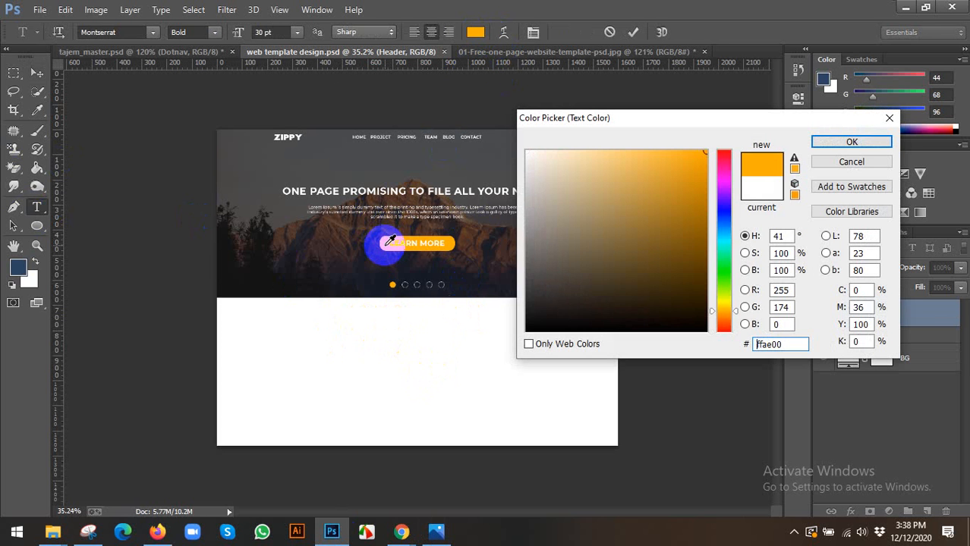
{"action": "left_click", "coordinate": [833, 140]}
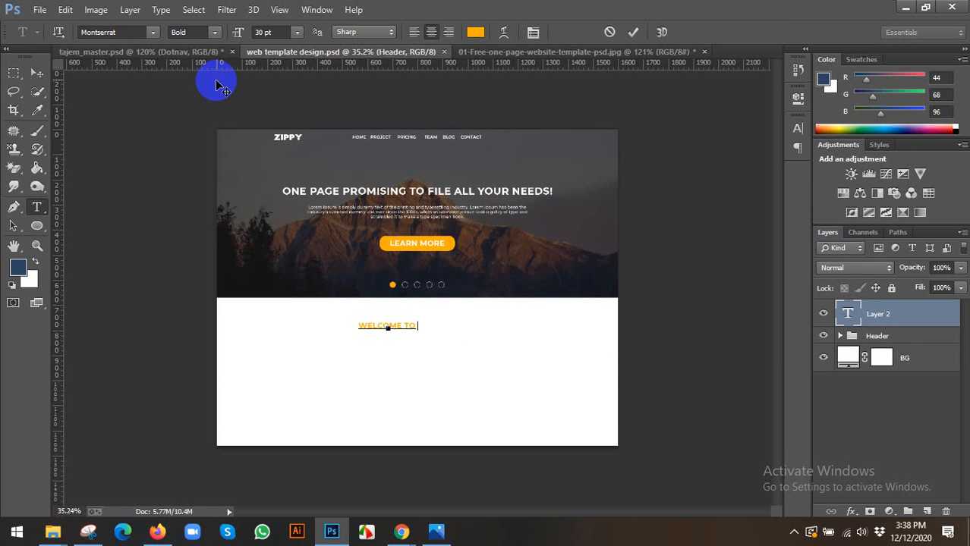
Set the WELCOME TO ZIPPY heading's font size to 40 pt.
{"action": "key", "text": "ctrl+a"}
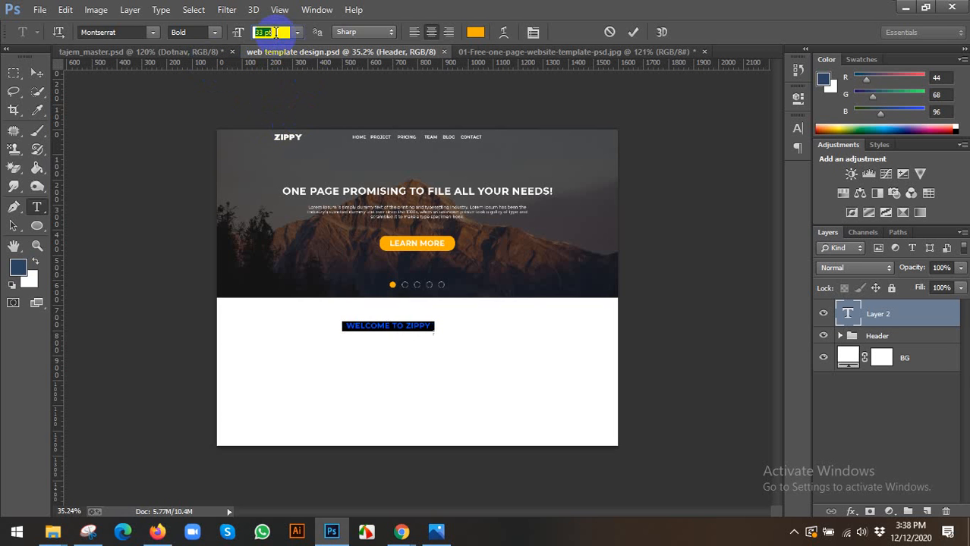
{"action": "type", "text": "40"}
{"action": "key", "text": "Return"}
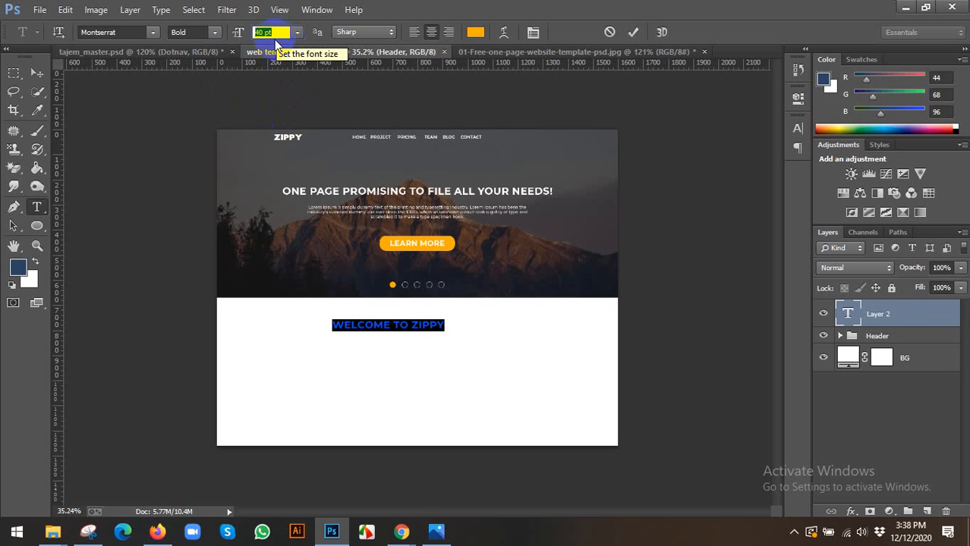
Centre the WELCOME TO ZIPPY heading horizontally on the canvas and nudge it slightly closer to the header image.
{"action": "left_click", "coordinate": [37, 73]}
{"action": "key", "text": "ctrl+a"}
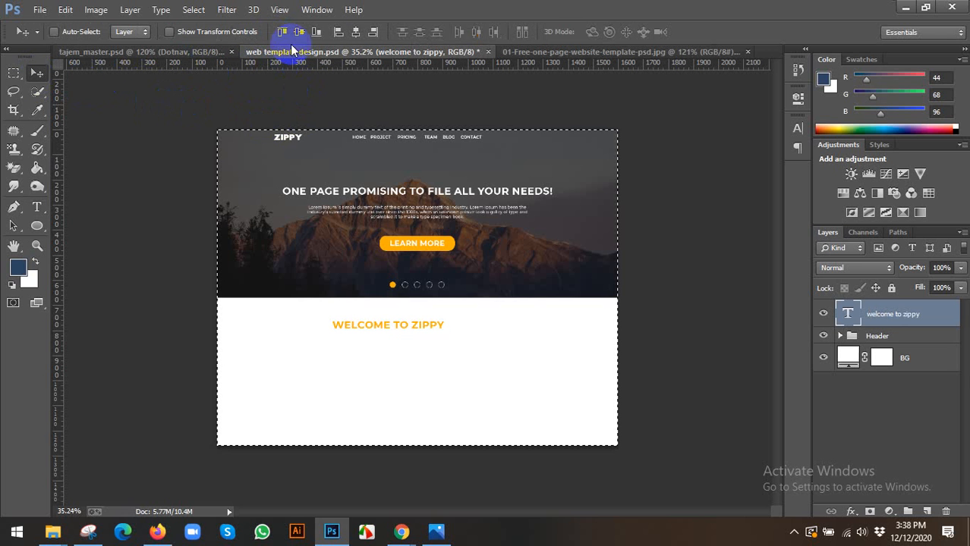
{"action": "left_click", "coordinate": [355, 31]}
{"action": "key", "text": "ctrl+d"}
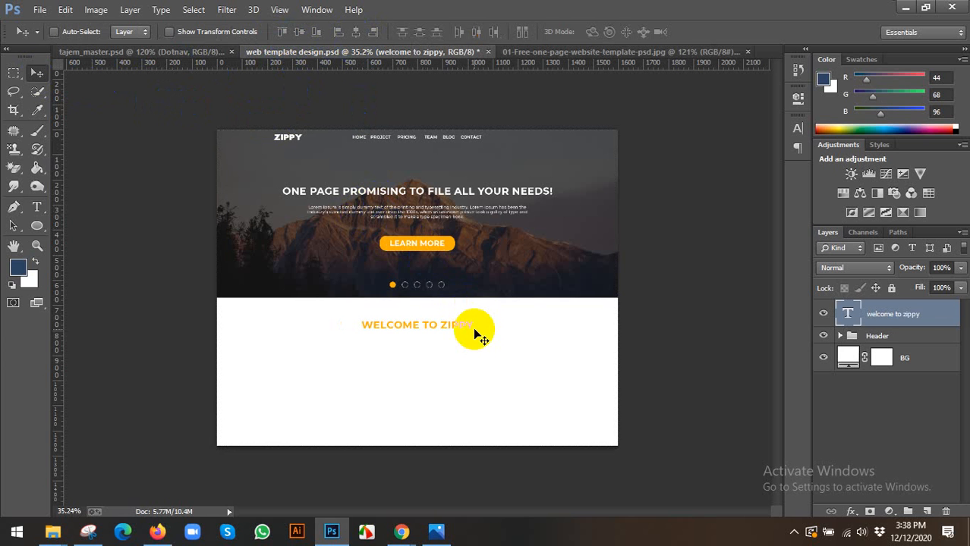
{"action": "left_click_drag", "start_coordinate": [477, 326], "coordinate": [481, 320]}
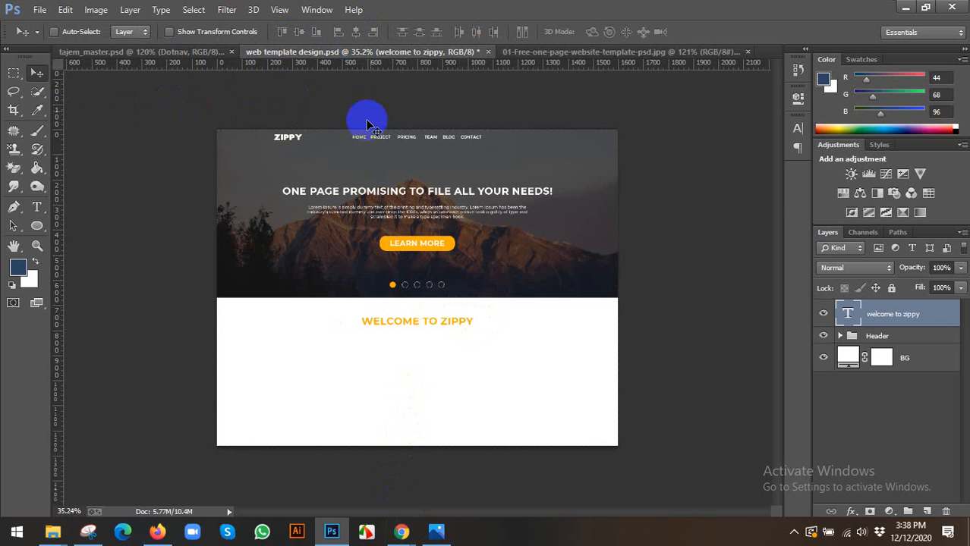
Examine the layout of the Welcome to Zippy section in 01-Free-one-page-website-template-psd.jpg.
{"action": "left_click", "coordinate": [584, 51]}
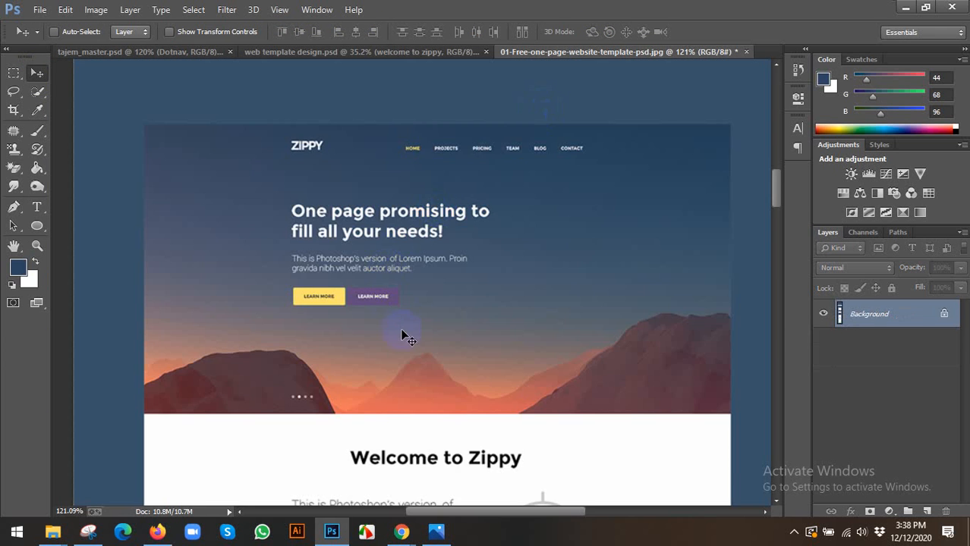
{"action": "scroll", "coordinate": [410, 326], "scroll_direction": "down", "scroll_amount": 2}
{"action": "scroll", "coordinate": [425, 436], "scroll_direction": "down", "scroll_amount": 3}
{"action": "left_click_drag", "start_coordinate": [459, 412], "coordinate": [450, 231]}
{"action": "left_click_drag", "start_coordinate": [454, 370], "coordinate": [426, 297]}
{"action": "scroll", "coordinate": [406, 235], "scroll_direction": "up", "scroll_amount": 1}
{"action": "scroll", "coordinate": [410, 236], "scroll_direction": "up", "scroll_amount": 2}
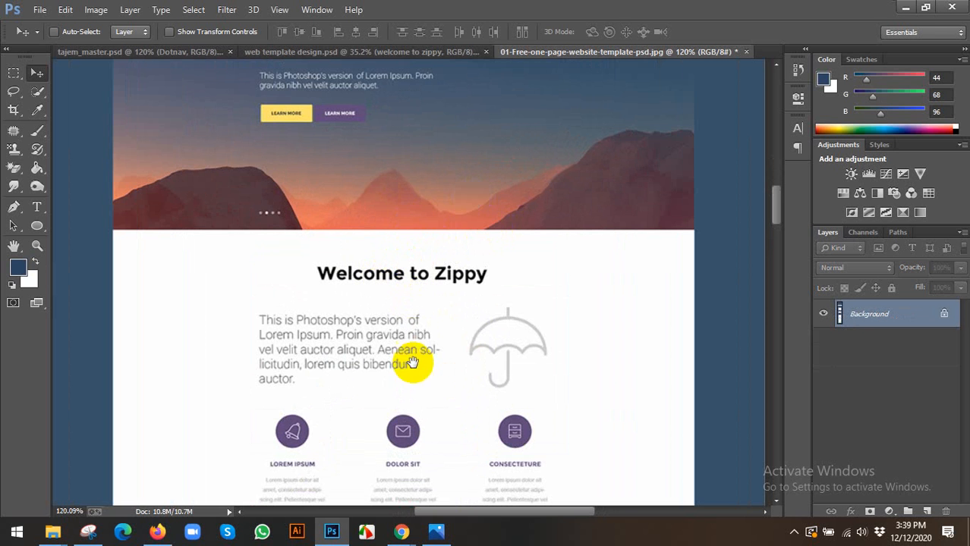
{"action": "left_click_drag", "start_coordinate": [414, 360], "coordinate": [402, 275]}
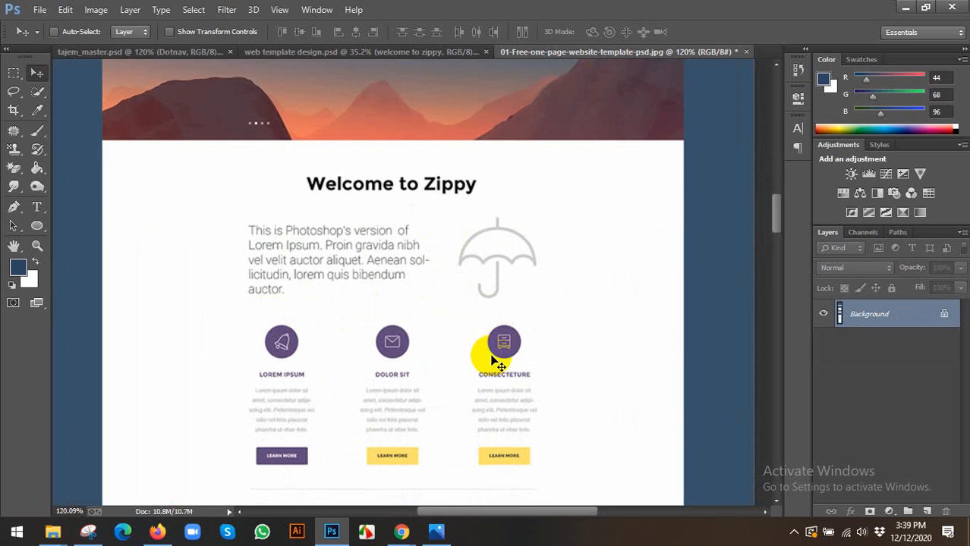
Examine the reference template's remaining sections, from Projects and Pricing Table through Video Projects and Zippy Team to Life in Zippy.
{"action": "left_click_drag", "start_coordinate": [494, 379], "coordinate": [476, 288]}
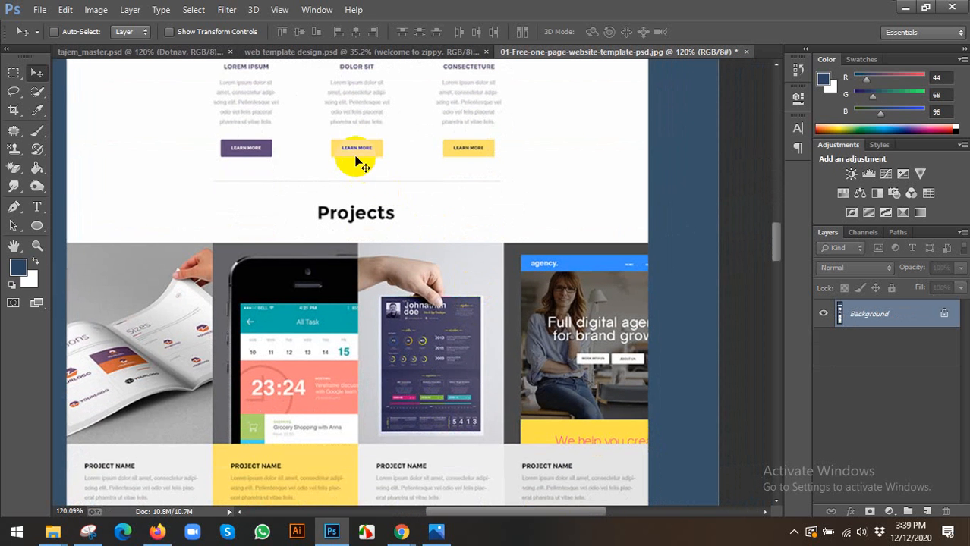
{"action": "left_click_drag", "start_coordinate": [389, 471], "coordinate": [414, 276]}
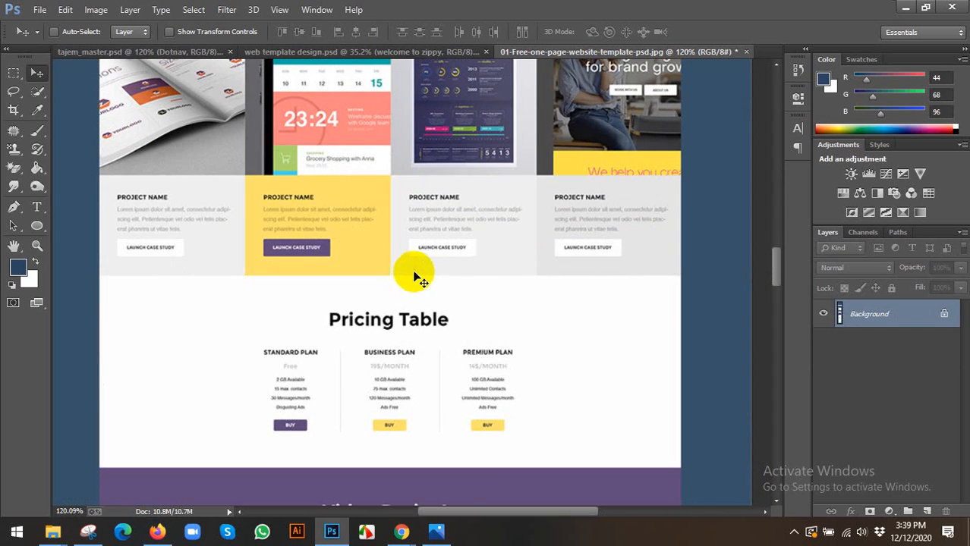
{"action": "scroll", "coordinate": [406, 319], "scroll_direction": "down", "scroll_amount": 5}
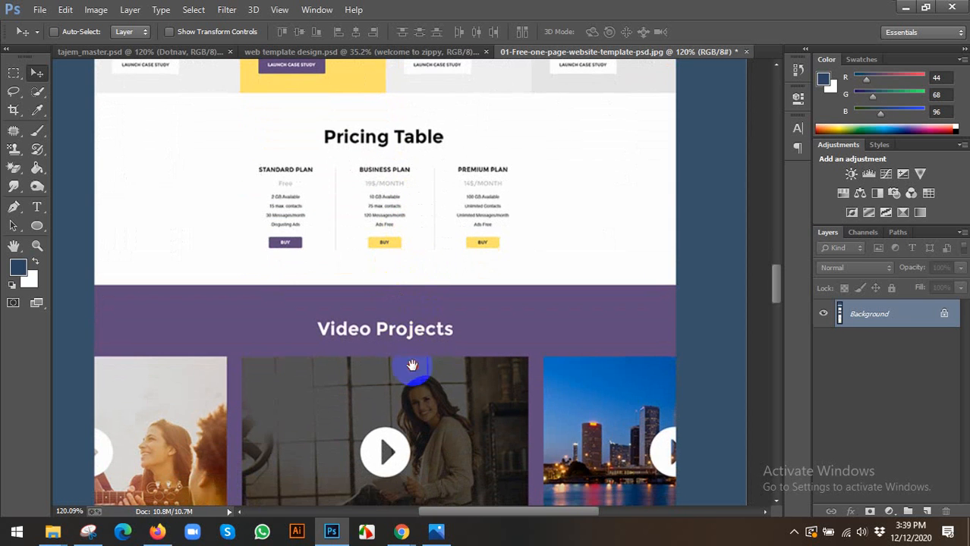
{"action": "scroll", "coordinate": [412, 366], "scroll_direction": "down", "scroll_amount": 8}
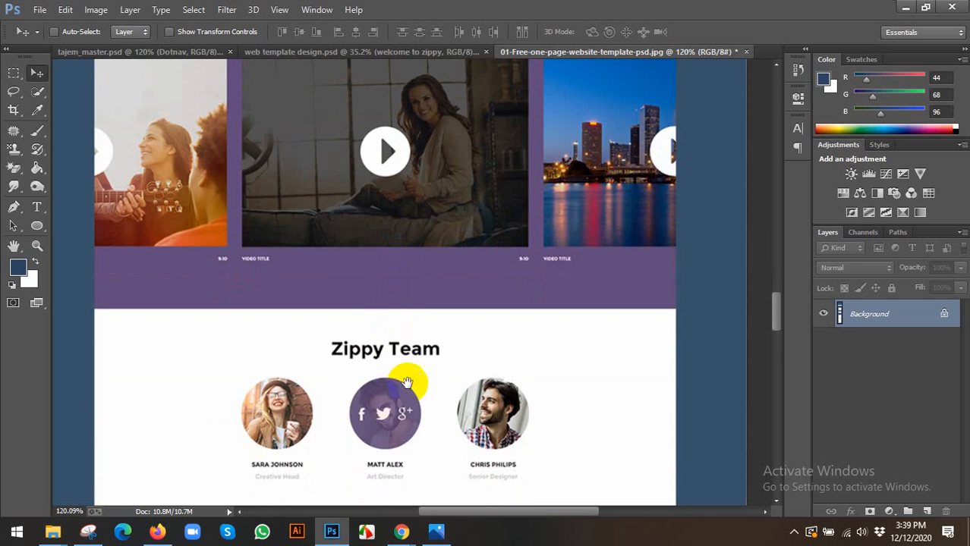
{"action": "left_click_drag", "start_coordinate": [407, 382], "coordinate": [416, 236]}
{"action": "left_click_drag", "start_coordinate": [409, 280], "coordinate": [425, 353]}
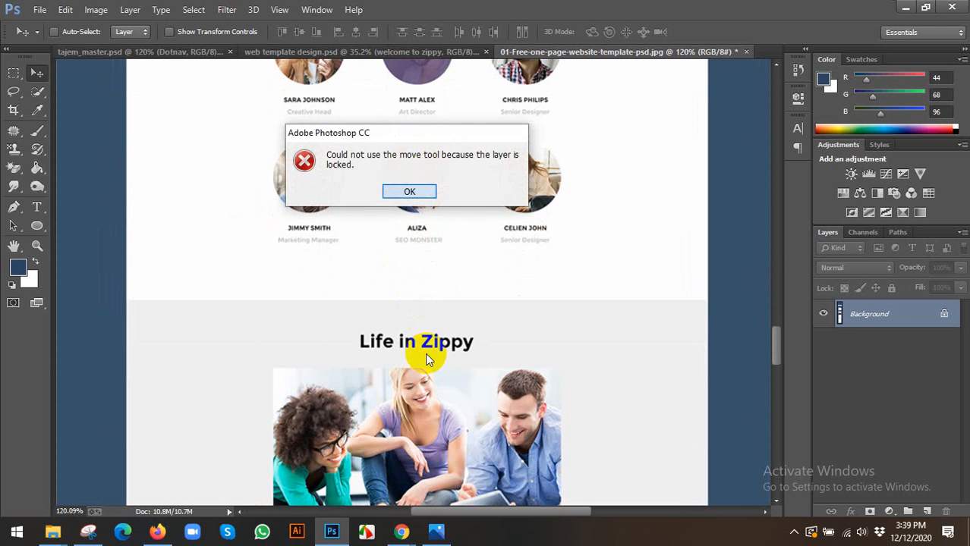
{"action": "left_click", "coordinate": [416, 186]}
In tajem_master.psd, measure the gap between the header's lower edge and the top of the Our Story pyramid, then deselect.
{"action": "left_click", "coordinate": [192, 53]}
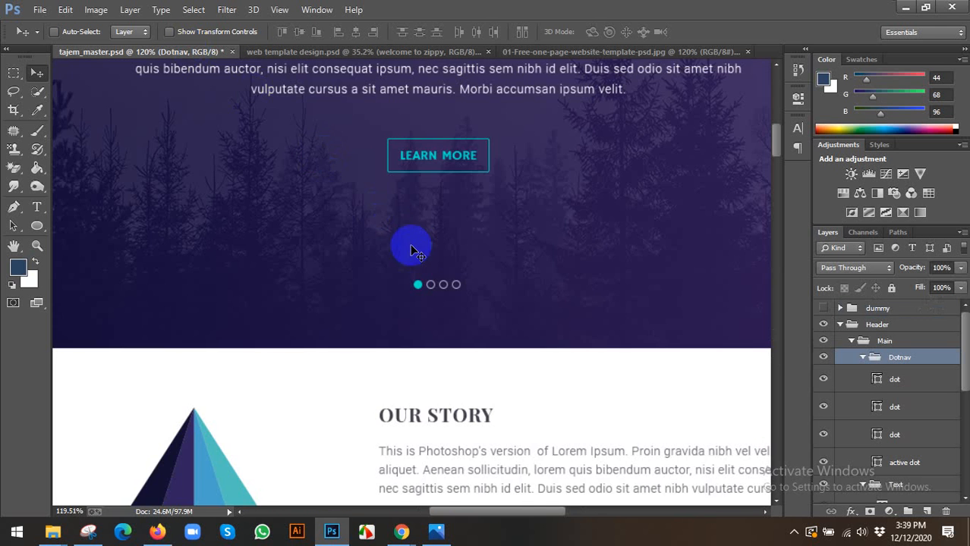
{"action": "scroll", "coordinate": [419, 247], "scroll_direction": "down", "scroll_amount": 2}
{"action": "left_click_drag", "start_coordinate": [427, 249], "coordinate": [423, 141]}
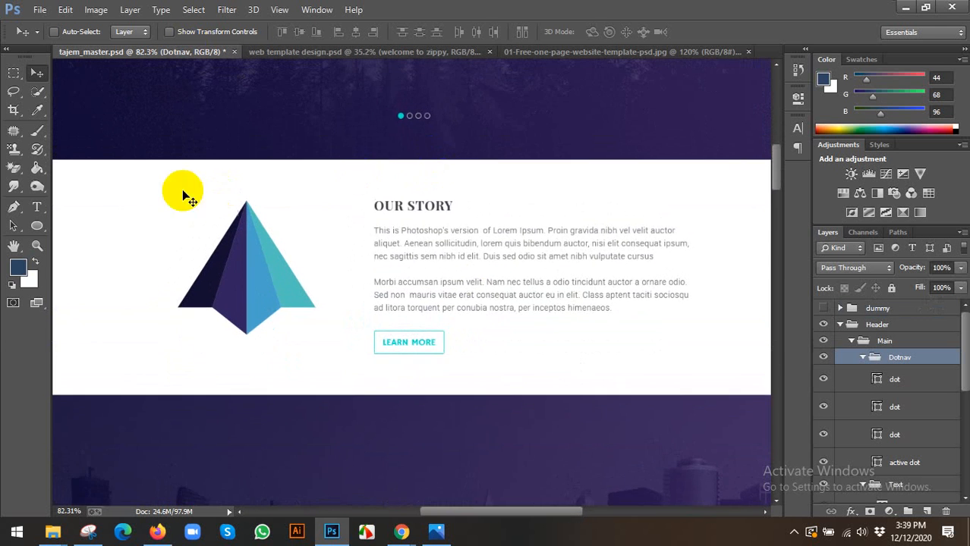
{"action": "scroll", "coordinate": [185, 195], "scroll_direction": "up", "scroll_amount": 2}
{"action": "key", "text": "m"}
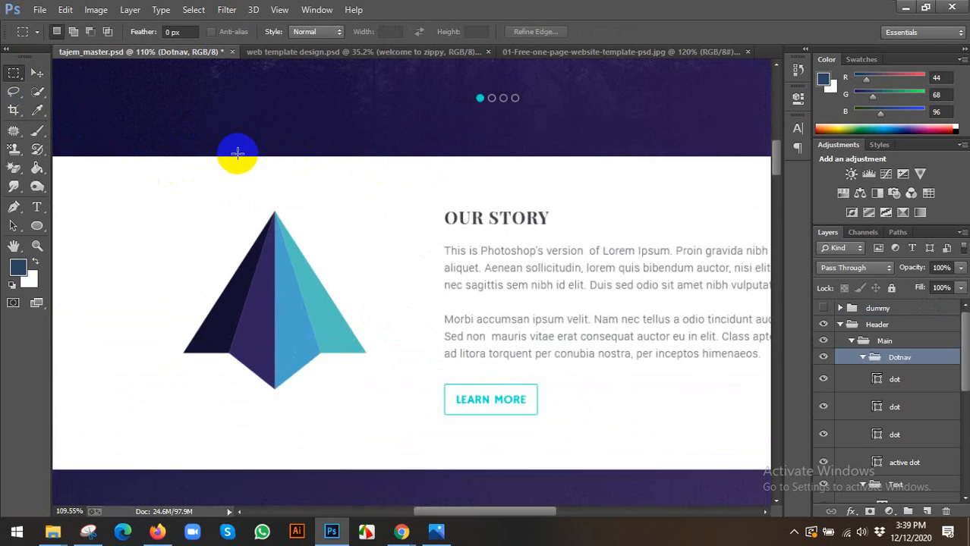
{"action": "left_click_drag", "start_coordinate": [239, 155], "coordinate": [331, 210]}
{"action": "key", "text": "ctrl+d"}
In tajem_master.psd, measure the gap between the Learn More button and the lower edge of the Our Story section.
{"action": "scroll", "coordinate": [346, 211], "scroll_direction": "down", "scroll_amount": 5}
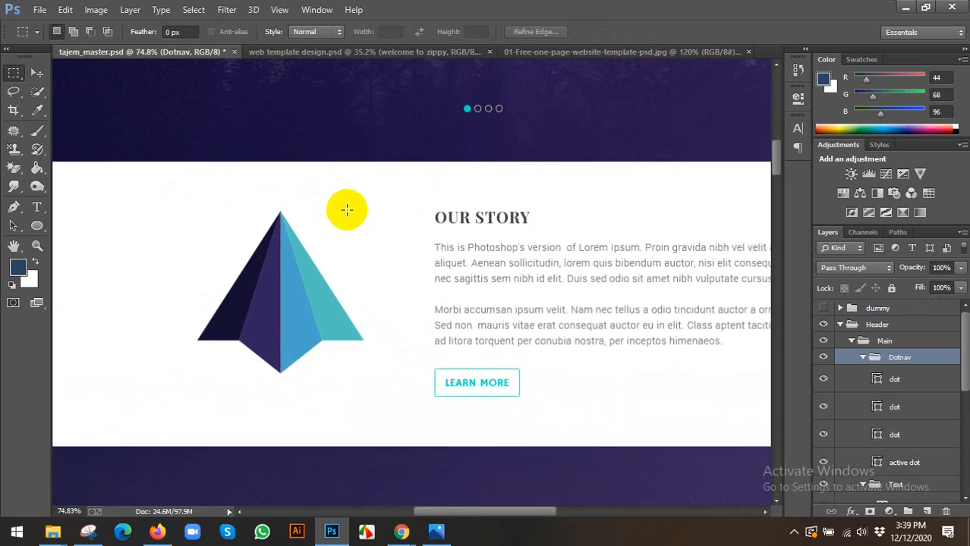
{"action": "left_click_drag", "start_coordinate": [480, 353], "coordinate": [484, 279]}
{"action": "scroll", "coordinate": [342, 194], "scroll_direction": "up", "scroll_amount": 2}
{"action": "scroll", "coordinate": [393, 229], "scroll_direction": "up", "scroll_amount": 3}
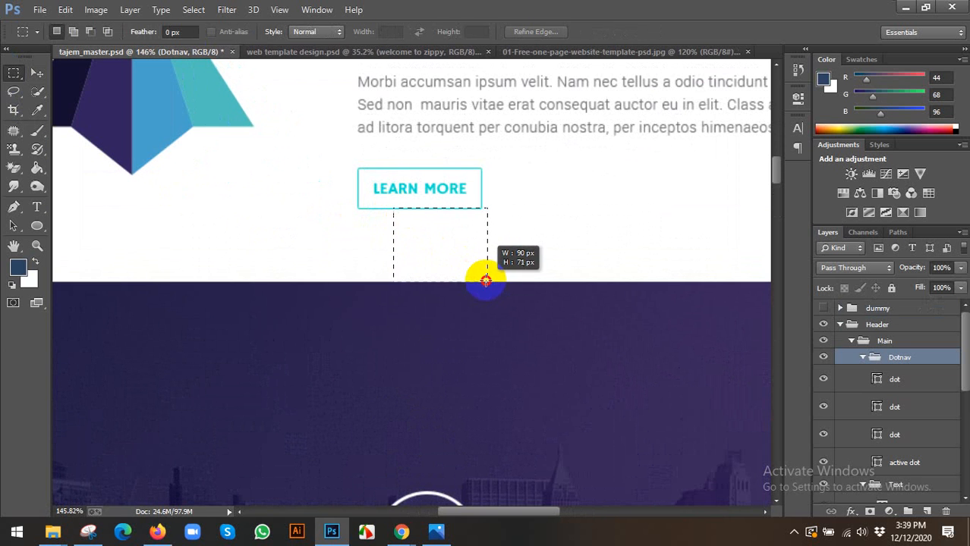
{"action": "scroll", "coordinate": [479, 277], "scroll_direction": "down", "scroll_amount": 4}
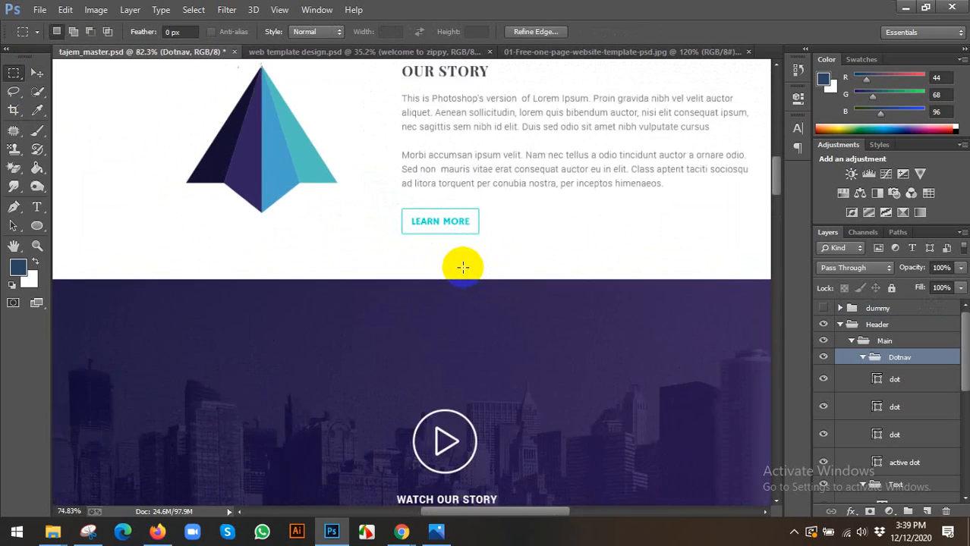
{"action": "scroll", "coordinate": [476, 209], "scroll_direction": "down", "scroll_amount": 5}
{"action": "scroll", "coordinate": [473, 223], "scroll_direction": "down", "scroll_amount": 5}
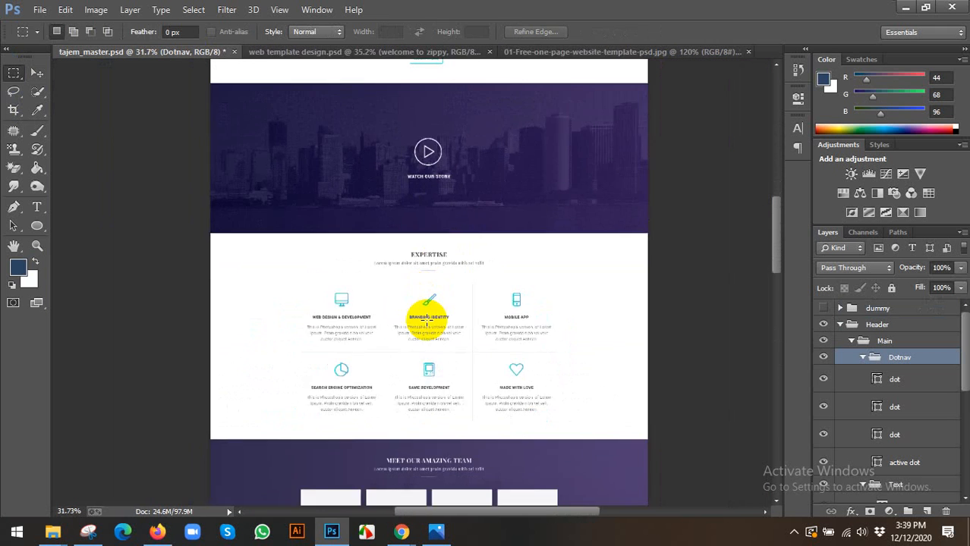
{"action": "key", "text": "v"}
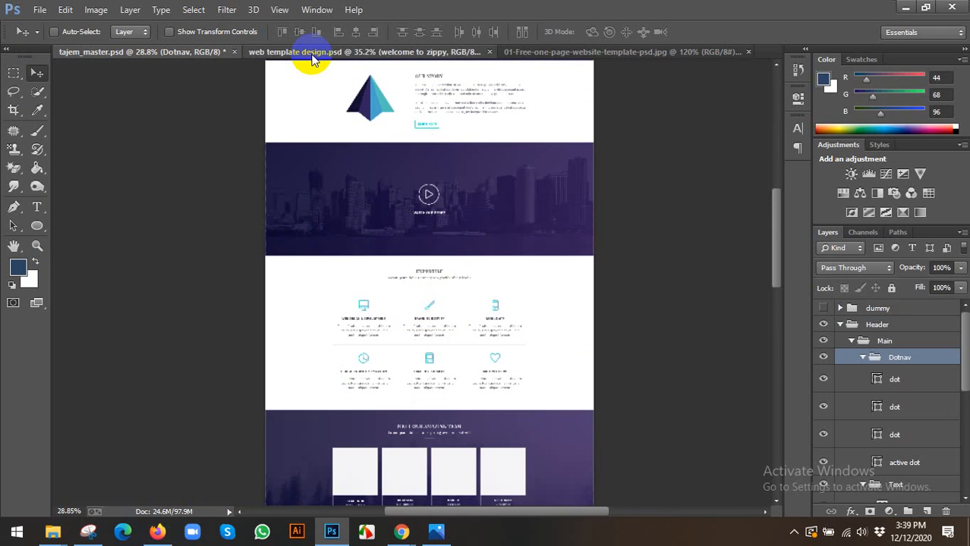
In web template design.psd, create a 70 × 70 px rectangle in the white area below the WELCOME TO ZIPPY heading.
{"action": "left_click", "coordinate": [313, 60]}
{"action": "scroll", "coordinate": [444, 335], "scroll_direction": "up", "scroll_amount": 3}
{"action": "scroll", "coordinate": [251, 216], "scroll_direction": "down", "scroll_amount": 3}
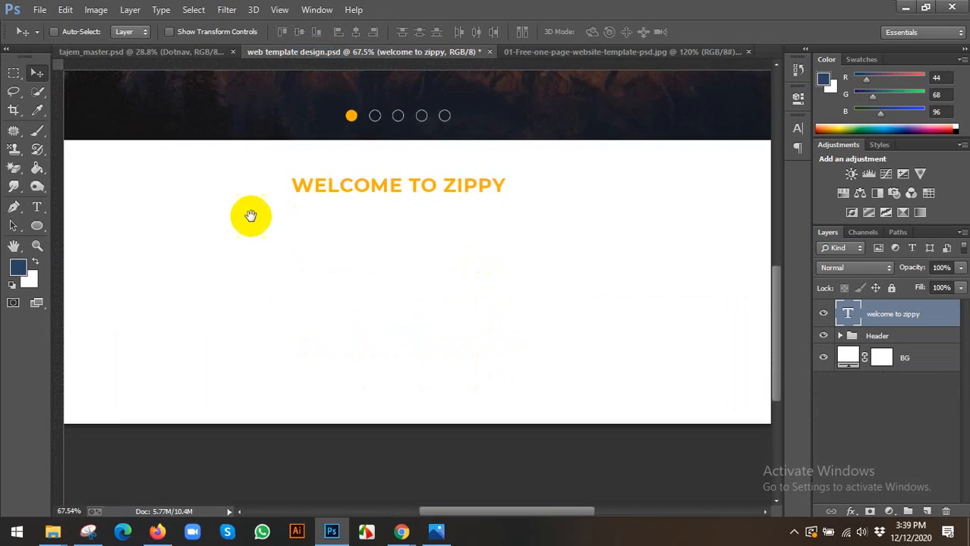
{"action": "left_click_drag", "start_coordinate": [251, 216], "coordinate": [251, 179]}
{"action": "left_click", "coordinate": [38, 226]}
{"action": "left_click", "coordinate": [95, 224]}
{"action": "left_click", "coordinate": [252, 223]}
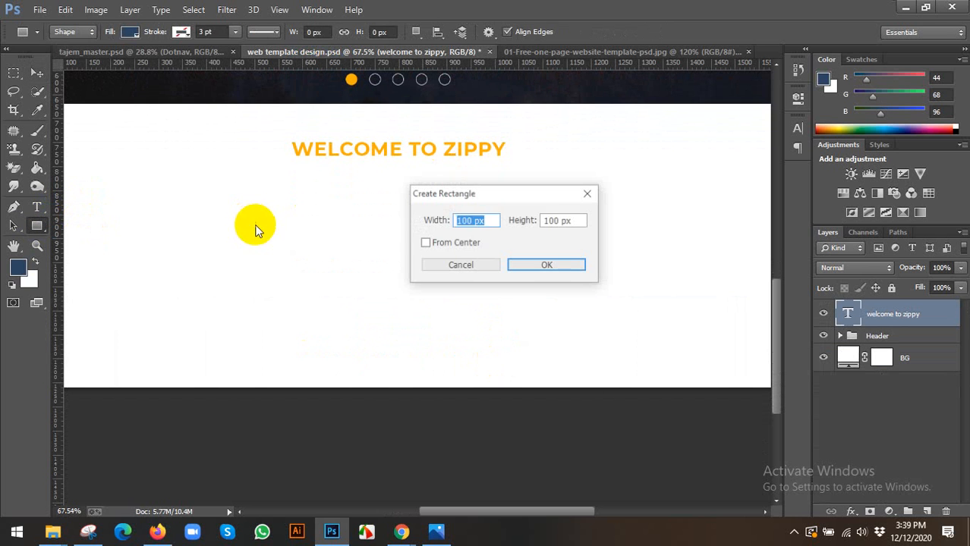
{"action": "type", "text": "70"}
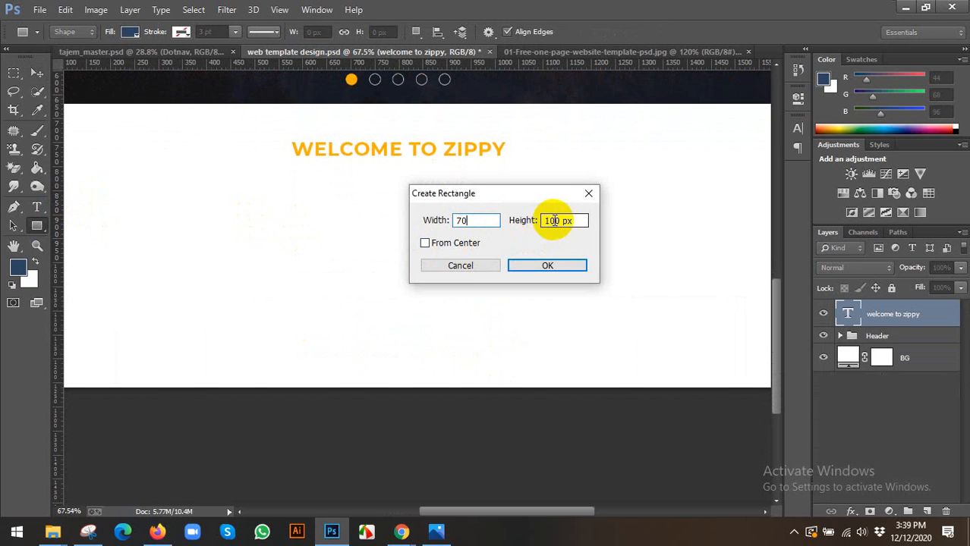
{"action": "double_click", "coordinate": [556, 220]}
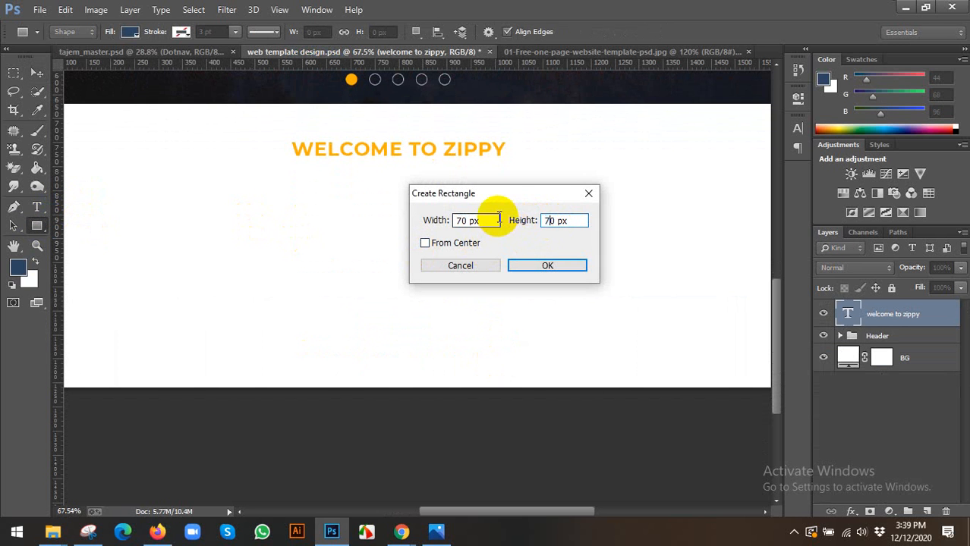
{"action": "key", "text": "Return"}
{"action": "left_click", "coordinate": [37, 73]}
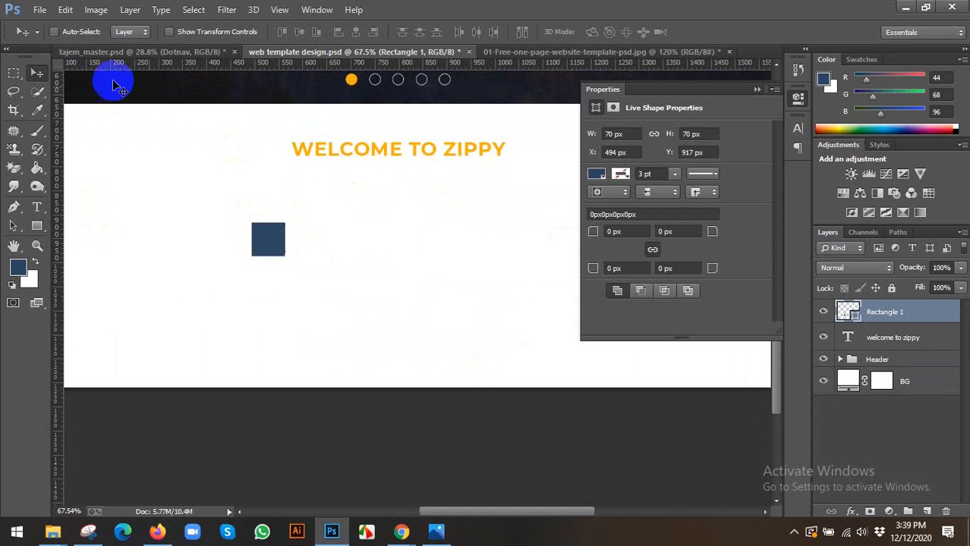
{"action": "left_click", "coordinate": [794, 102]}
Place the blue square against the header image's lower edge as a spacer and nudge the WELCOME TO ZIPPY heading up towards its bottom edge.
{"action": "scroll", "coordinate": [494, 266], "scroll_direction": "up", "scroll_amount": 3}
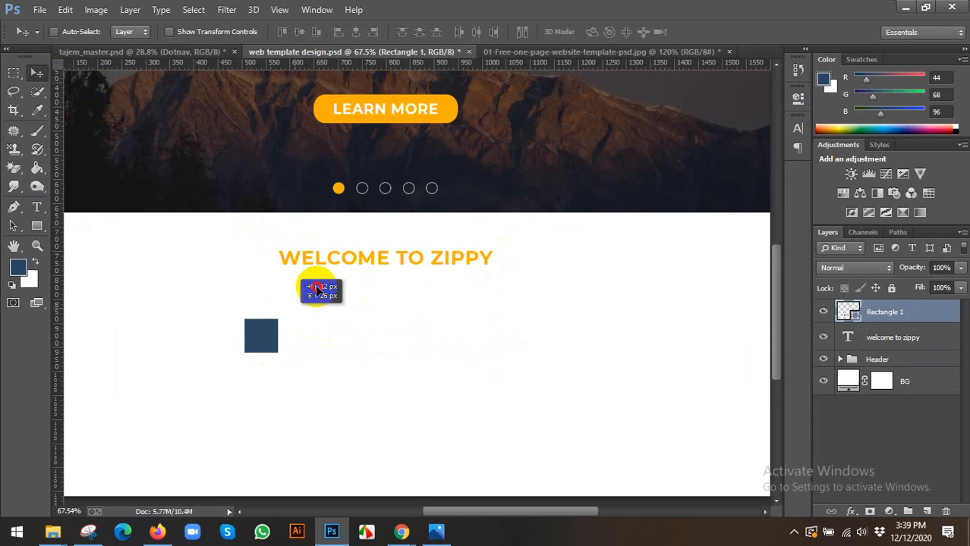
{"action": "left_click_drag", "start_coordinate": [316, 287], "coordinate": [369, 246]}
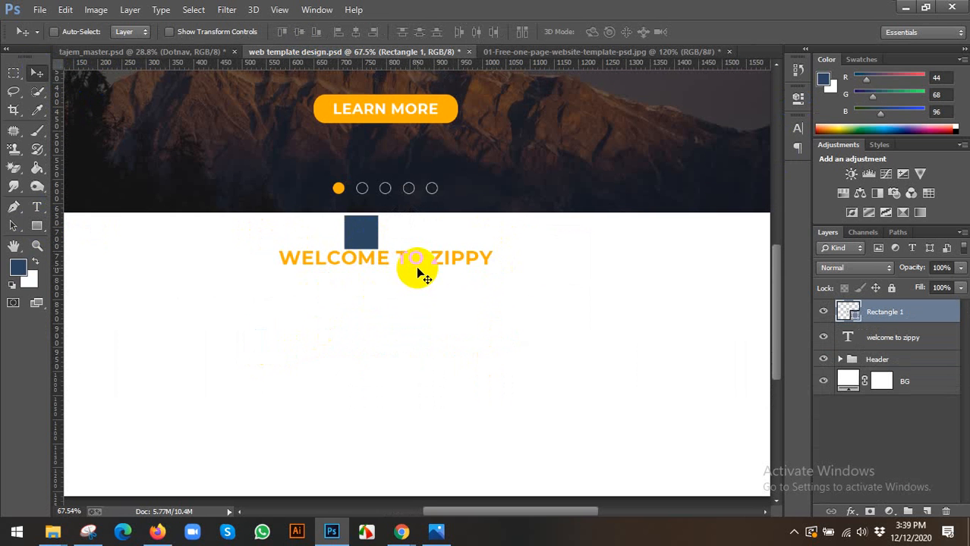
{"action": "left_click", "coordinate": [875, 338]}
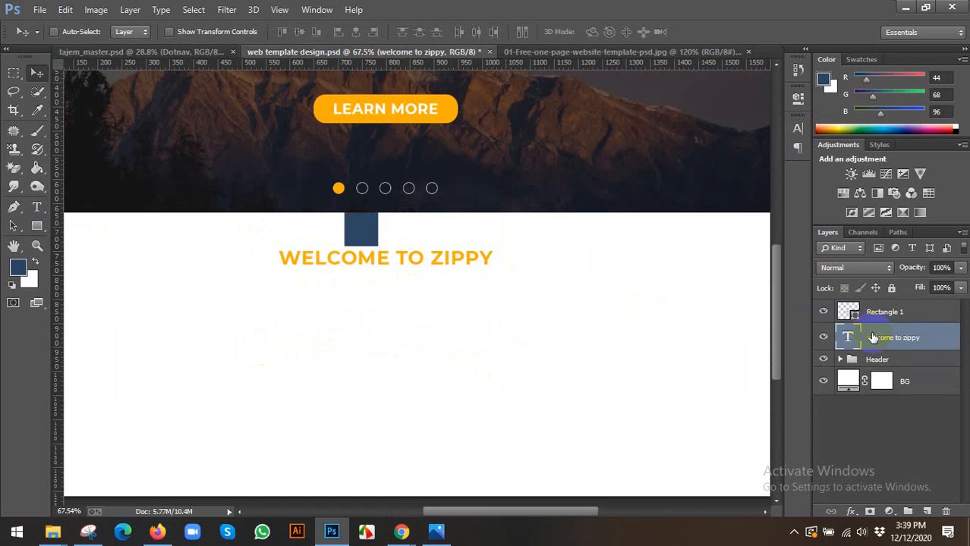
{"action": "key", "text": "Up"}
{"action": "key", "text": "Up"}
{"action": "key", "text": "Up"}
{"action": "key", "text": "Up"}
{"action": "key", "text": "Up"}
{"action": "key", "text": "Up"}
{"action": "key", "text": "Up"}
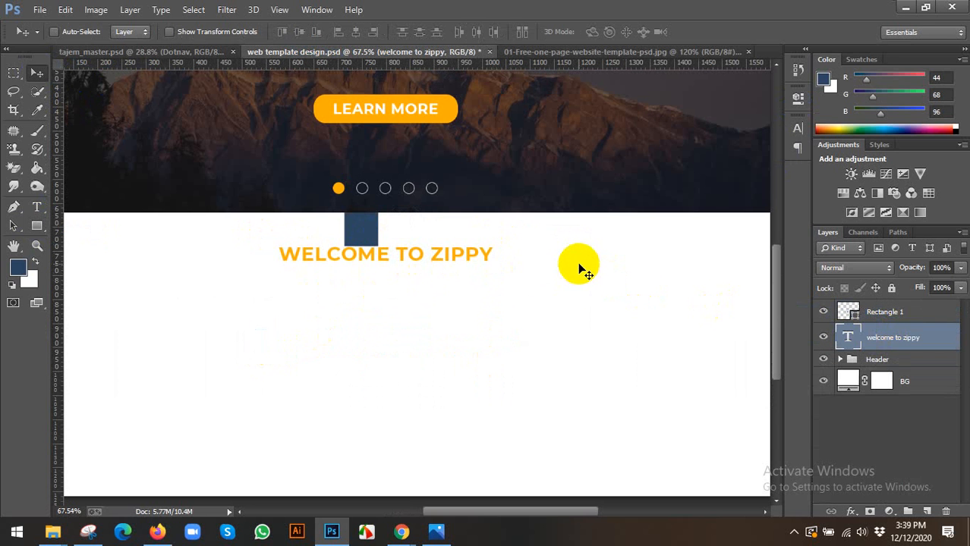
Hide the Rectangle 1 spacer layer.
{"action": "scroll", "coordinate": [578, 262], "scroll_direction": "down", "scroll_amount": 5}
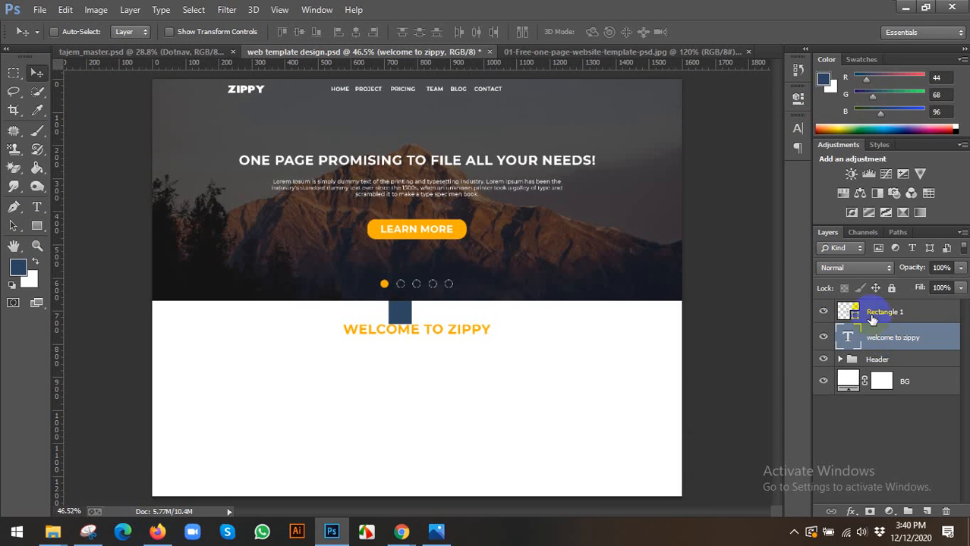
{"action": "left_click", "coordinate": [872, 318]}
{"action": "left_click", "coordinate": [822, 313]}
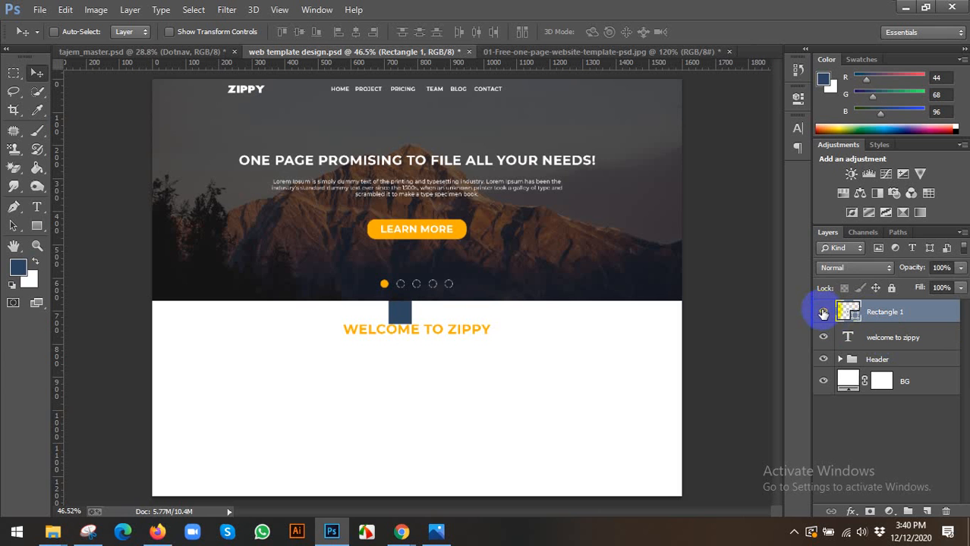
{"action": "left_click", "coordinate": [822, 312]}
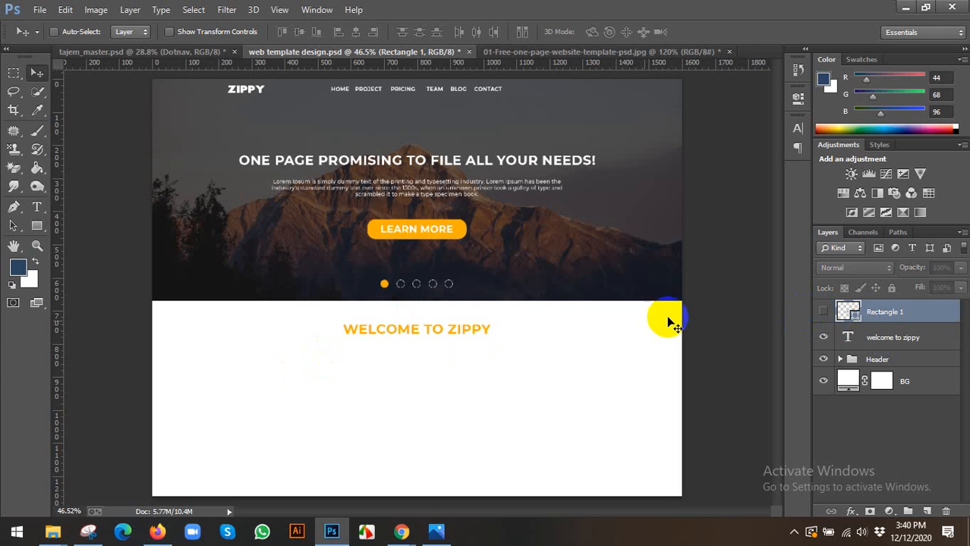
Examine the header and the Welcome to Zippy section's text and icon layout in 01-Free-one-page-website-template-psd.jpg.
{"action": "left_click", "coordinate": [547, 51]}
{"action": "scroll", "coordinate": [413, 282], "scroll_direction": "down", "scroll_amount": 3}
{"action": "scroll", "coordinate": [414, 282], "scroll_direction": "up", "scroll_amount": 15}
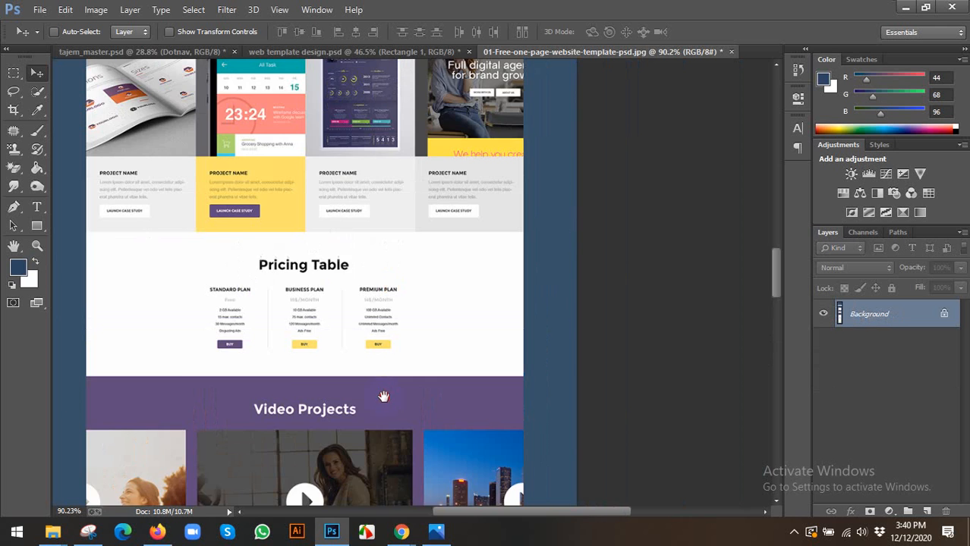
{"action": "scroll", "coordinate": [433, 379], "scroll_direction": "up", "scroll_amount": 1}
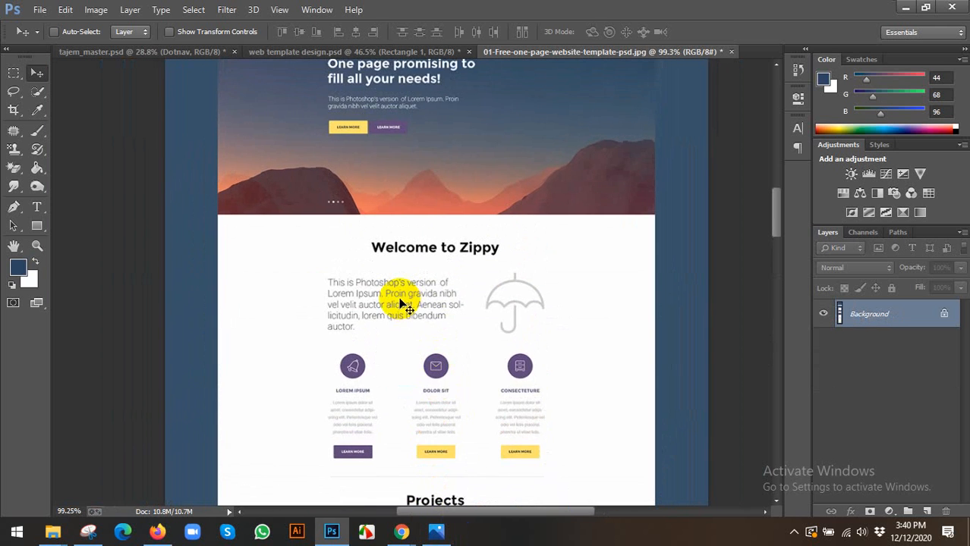
{"action": "scroll", "coordinate": [405, 308], "scroll_direction": "up", "scroll_amount": 2}
{"action": "scroll", "coordinate": [363, 283], "scroll_direction": "down", "scroll_amount": 3}
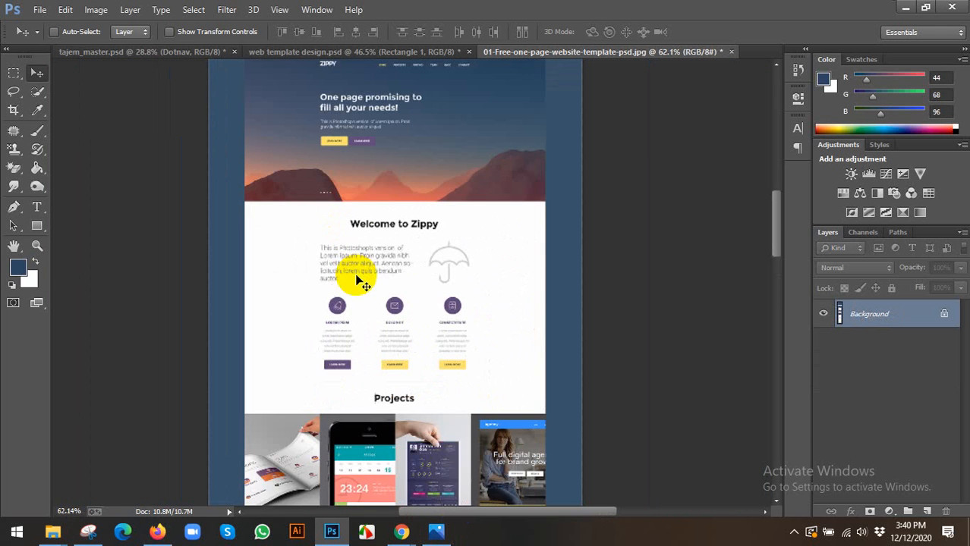
{"action": "left_click_drag", "start_coordinate": [339, 82], "coordinate": [336, 142]}
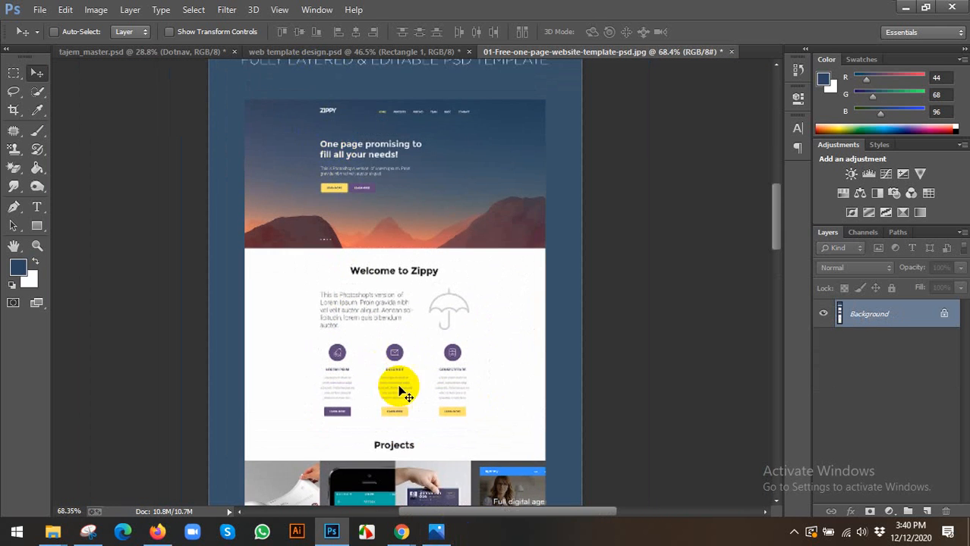
{"action": "scroll", "coordinate": [403, 390], "scroll_direction": "up", "scroll_amount": 2}
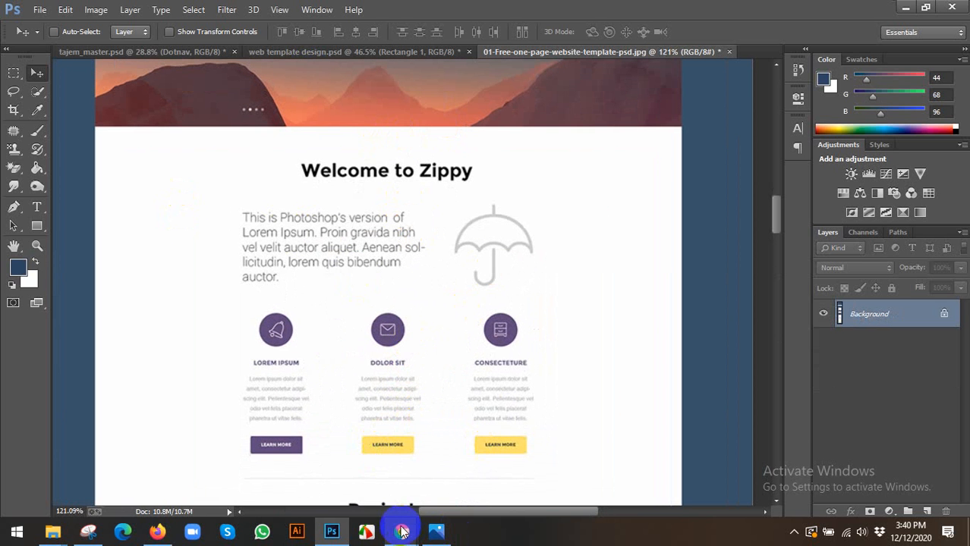
Switch to Chrome and copy the full "What is Lorem Ipsum?" paragraph from lipsum.com.
{"action": "mouse_move", "coordinate": [394, 535]}
{"action": "left_click", "coordinate": [364, 480]}
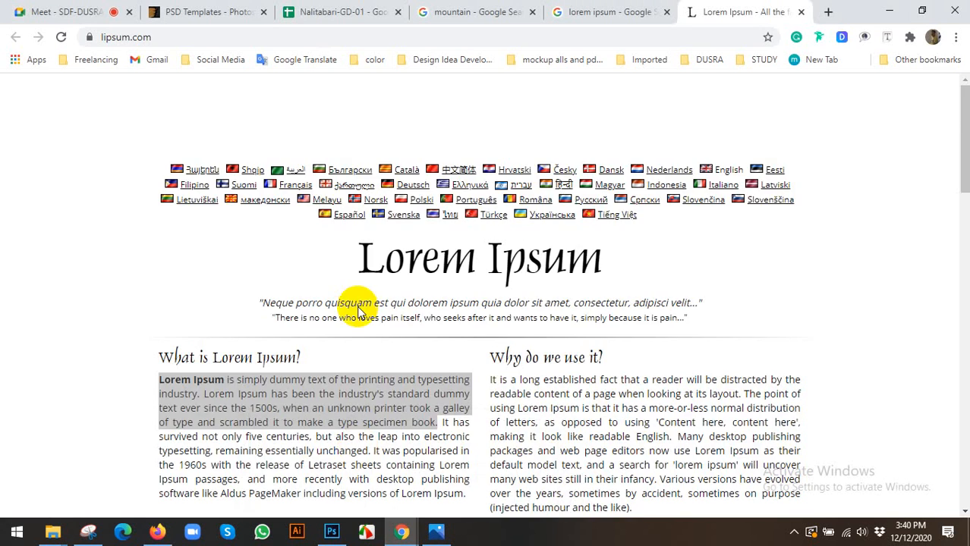
{"action": "scroll", "coordinate": [357, 286], "scroll_direction": "down", "scroll_amount": 3}
{"action": "left_click_drag", "start_coordinate": [462, 281], "coordinate": [161, 161]}
{"action": "right_click", "coordinate": [161, 159]}
{"action": "left_click", "coordinate": [189, 173]}
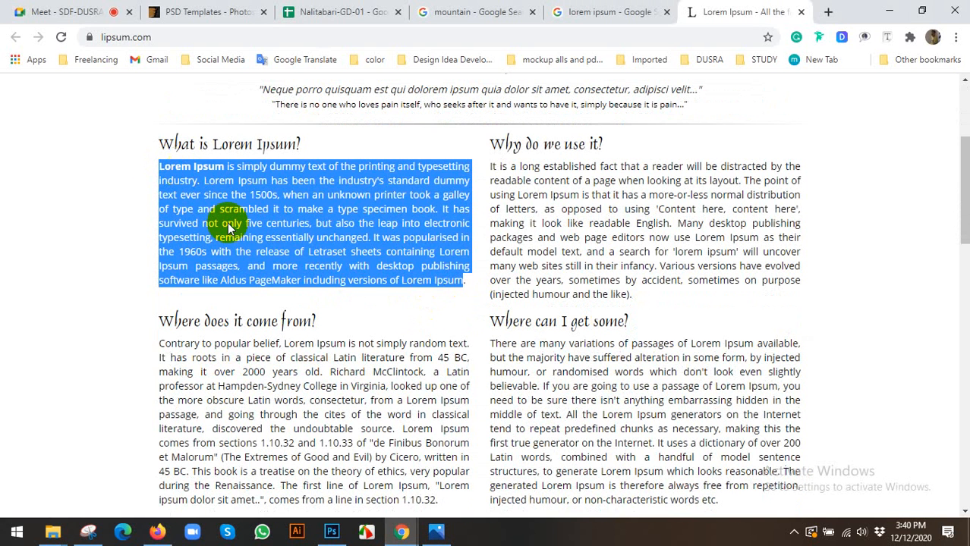
Return to web template design.psd in Photoshop and show the column guides over the Welcome to Zippy section.
{"action": "left_click", "coordinate": [330, 531]}
{"action": "scroll", "coordinate": [402, 328], "scroll_direction": "down", "scroll_amount": 1}
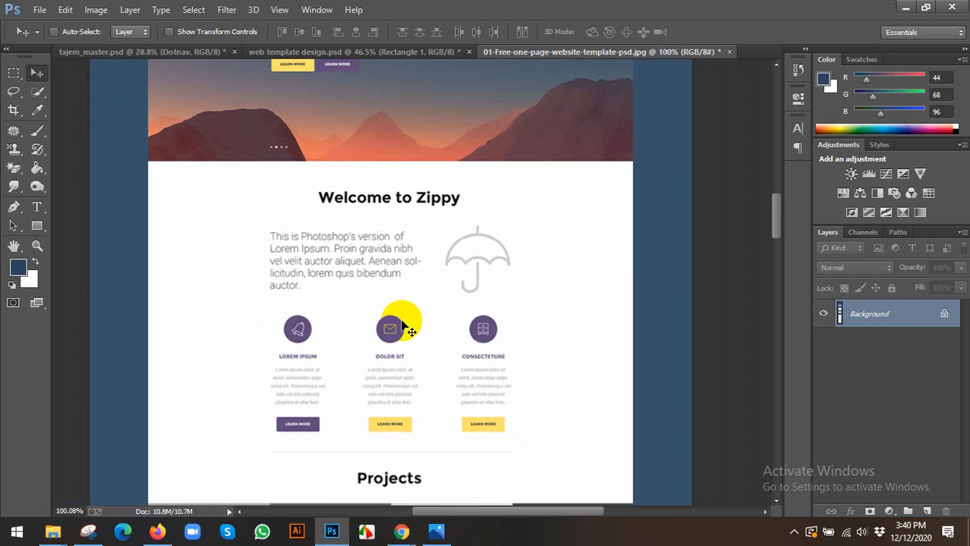
{"action": "left_click", "coordinate": [406, 49]}
{"action": "scroll", "coordinate": [427, 184], "scroll_direction": "down", "scroll_amount": 1}
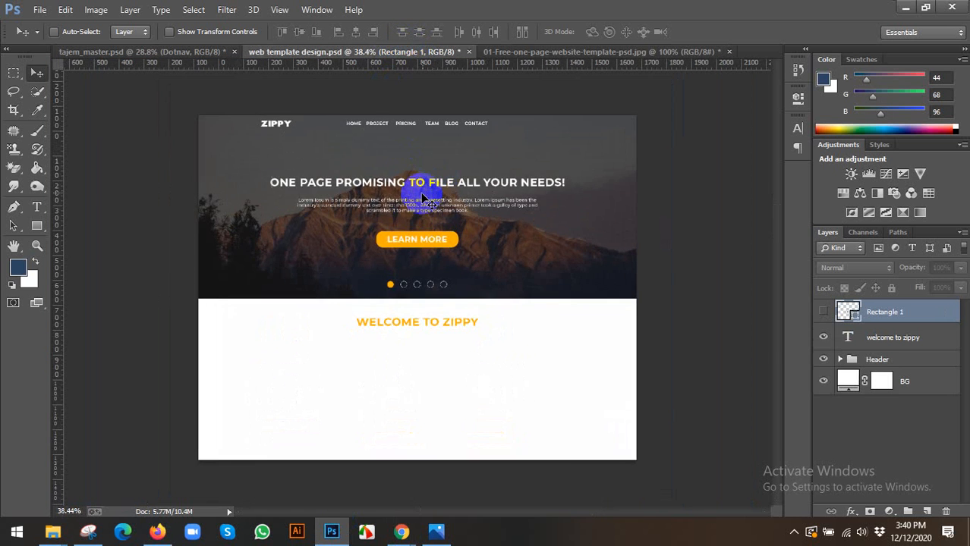
{"action": "scroll", "coordinate": [429, 201], "scroll_direction": "up", "scroll_amount": 1}
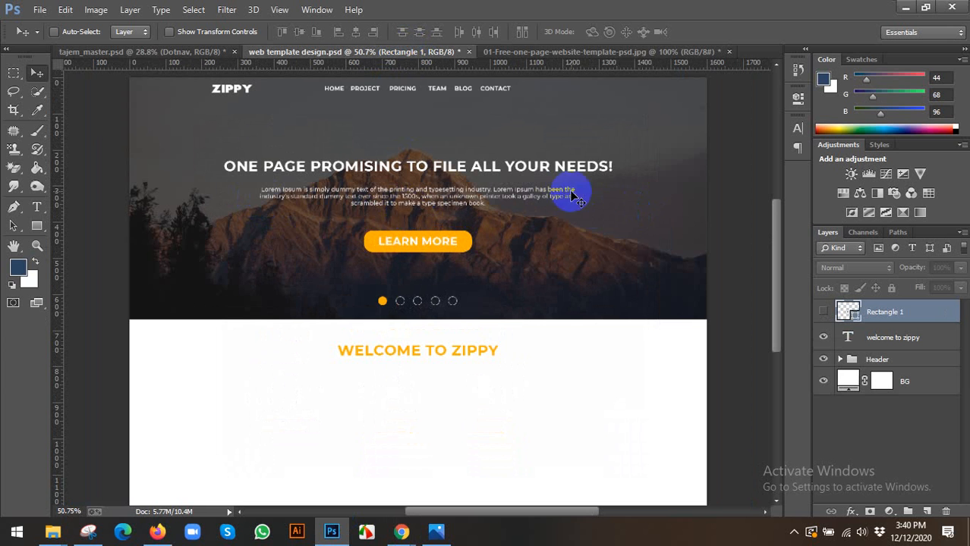
{"action": "key", "text": "ctrl+;"}
{"action": "left_click_drag", "start_coordinate": [356, 302], "coordinate": [318, 201]}
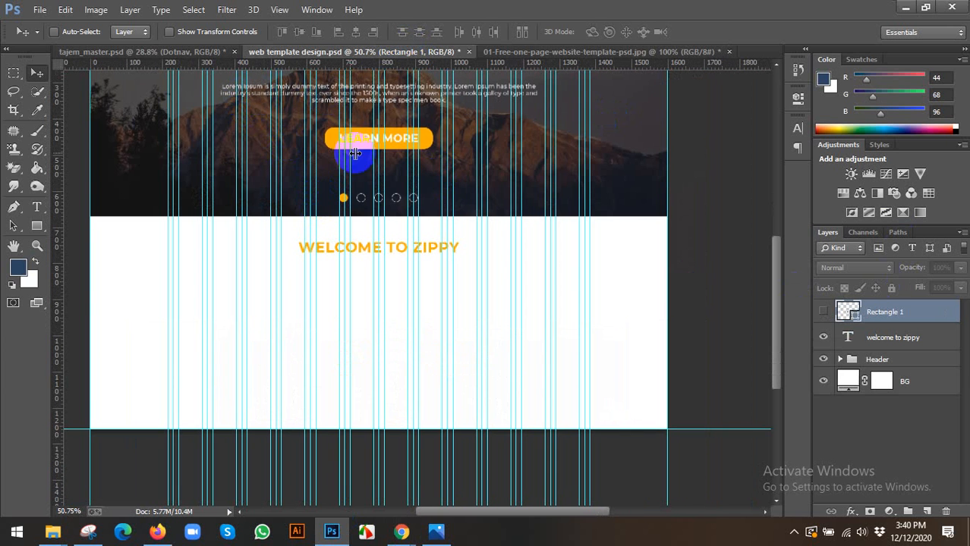
Create a paragraph text box about 900 px wide below the WELCOME TO ZIPPY heading and fill it with the copied Lorem Ipsum text.
{"action": "left_click", "coordinate": [37, 206]}
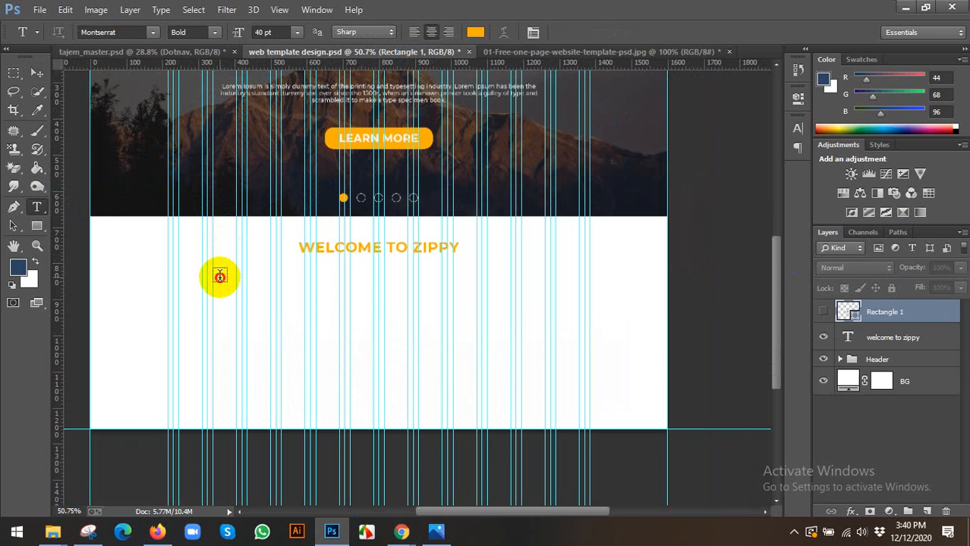
{"action": "left_click_drag", "start_coordinate": [219, 277], "coordinate": [545, 315]}
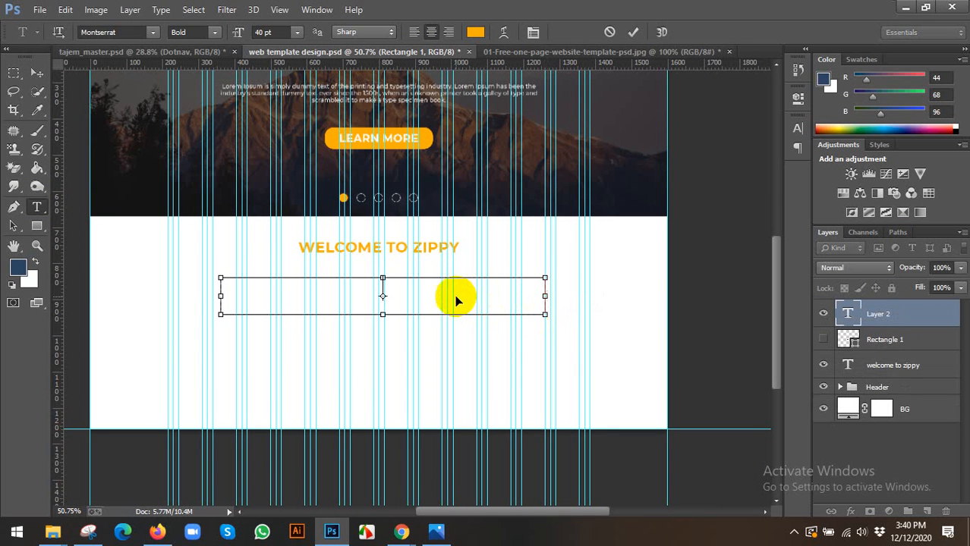
{"action": "type", "text": "LOREM IPSUM IS SIMPLY DUMMY TEXT OF THE PRINTING AND TYPESETTING"}
{"action": "key", "text": "ctrl+a"}
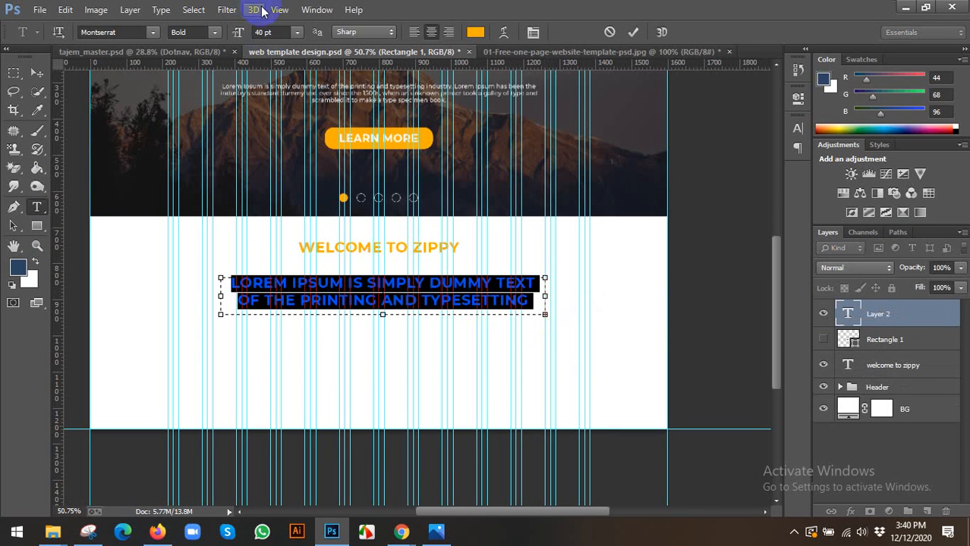
Turn off All Caps for the Lorem Ipsum paragraph, set it to 16 pt and extend the text box downward to fit.
{"action": "left_click", "coordinate": [798, 128]}
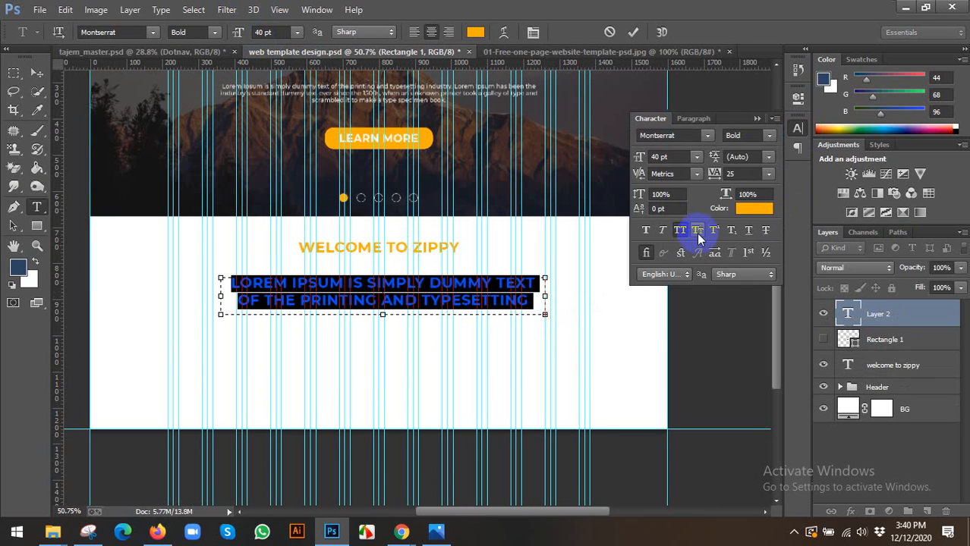
{"action": "left_click", "coordinate": [680, 232]}
{"action": "left_click", "coordinate": [797, 127]}
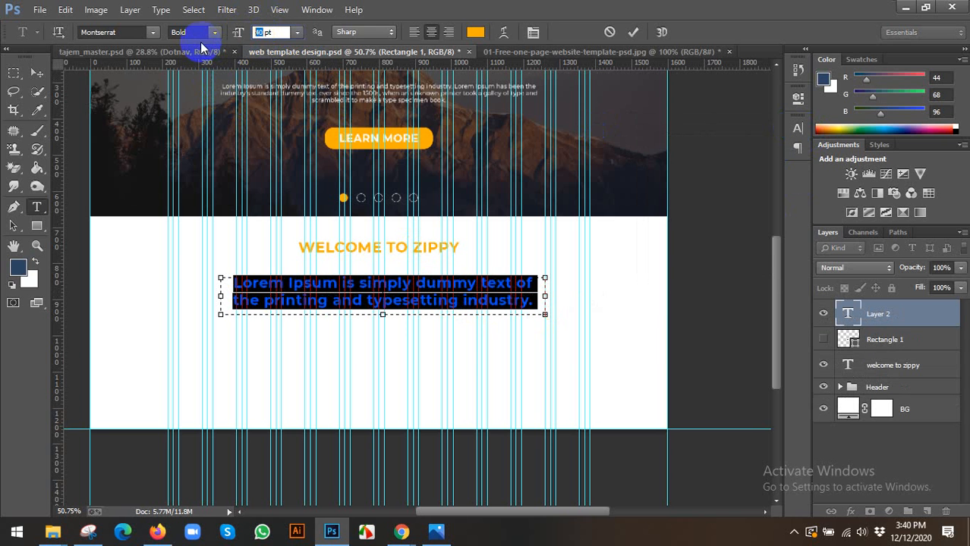
{"action": "type", "text": "16"}
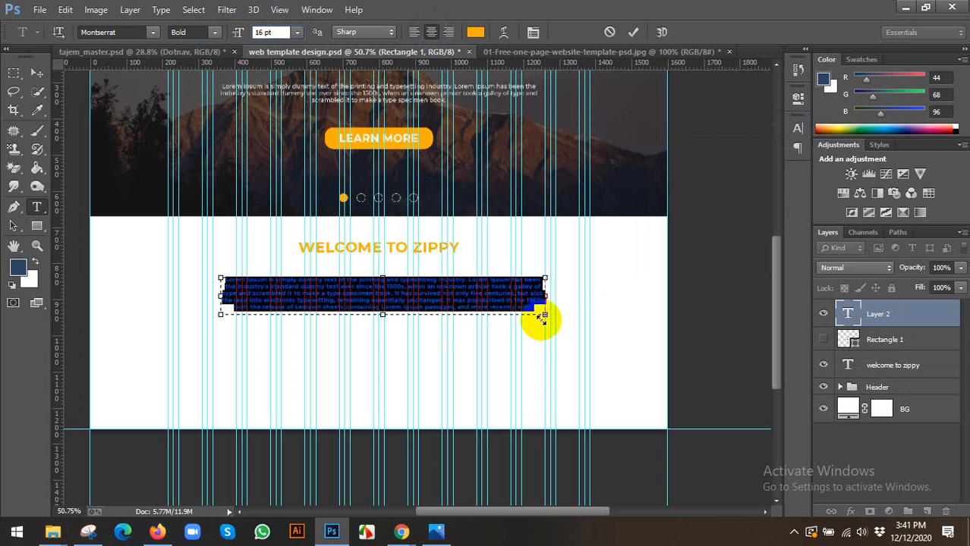
{"action": "mouse_move", "coordinate": [384, 319]}
{"action": "left_mouse_down"}
{"action": "mouse_move", "coordinate": [386, 382]}
{"action": "mouse_move", "coordinate": [393, 322]}
{"action": "left_mouse_up"}
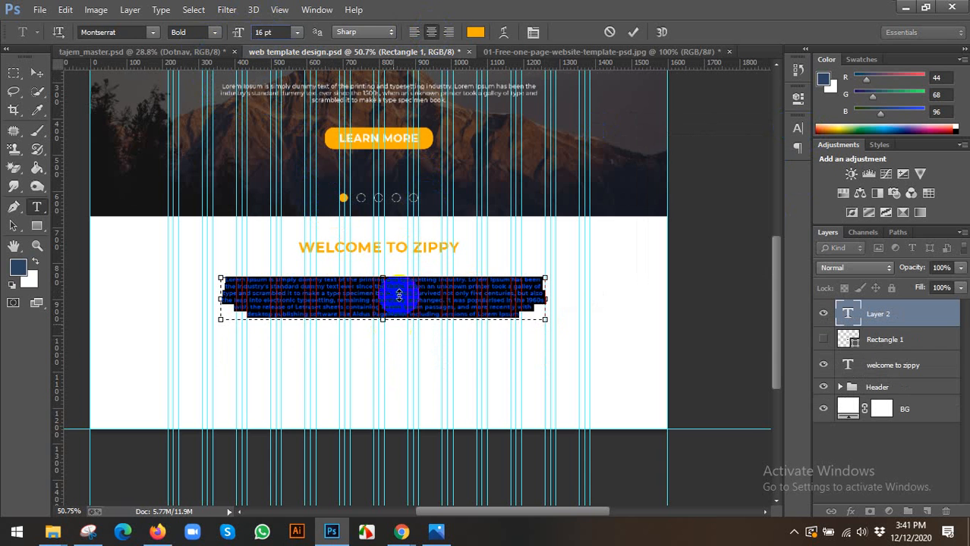
Recolor the Lorem Ipsum paragraph with the near-black #151515 sampled from the header photo and compare it with the reference template.
{"action": "left_click", "coordinate": [477, 31]}
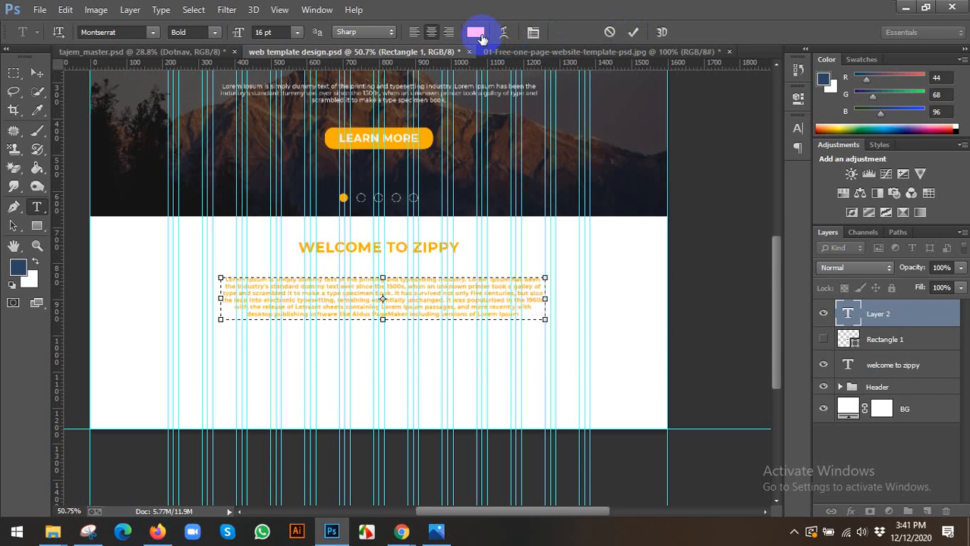
{"action": "left_click", "coordinate": [135, 185]}
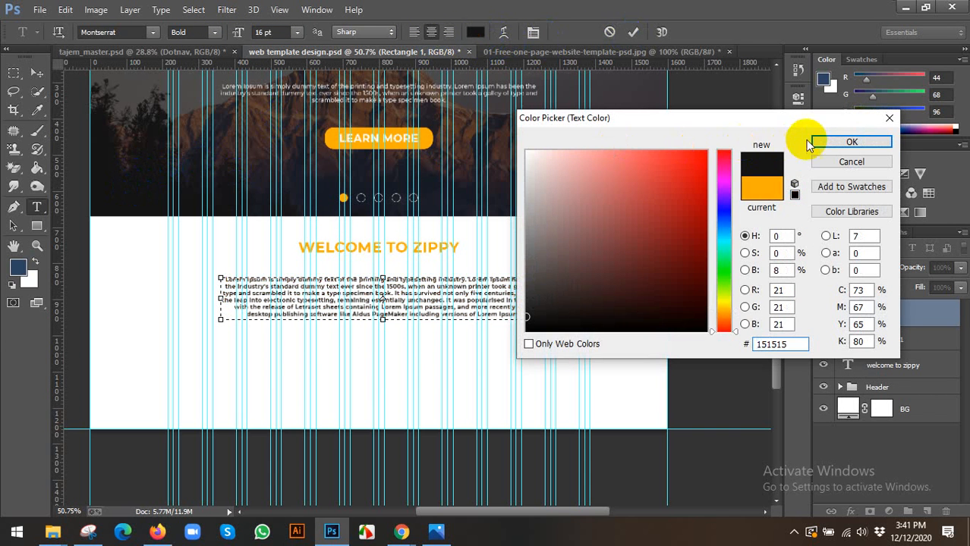
{"action": "left_click", "coordinate": [827, 137]}
{"action": "left_click", "coordinate": [36, 74]}
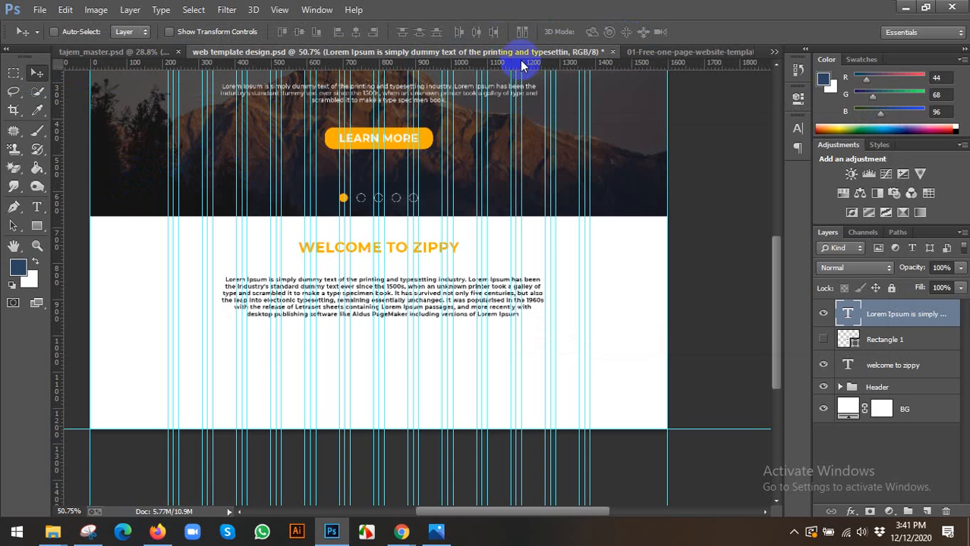
{"action": "left_click", "coordinate": [651, 51]}
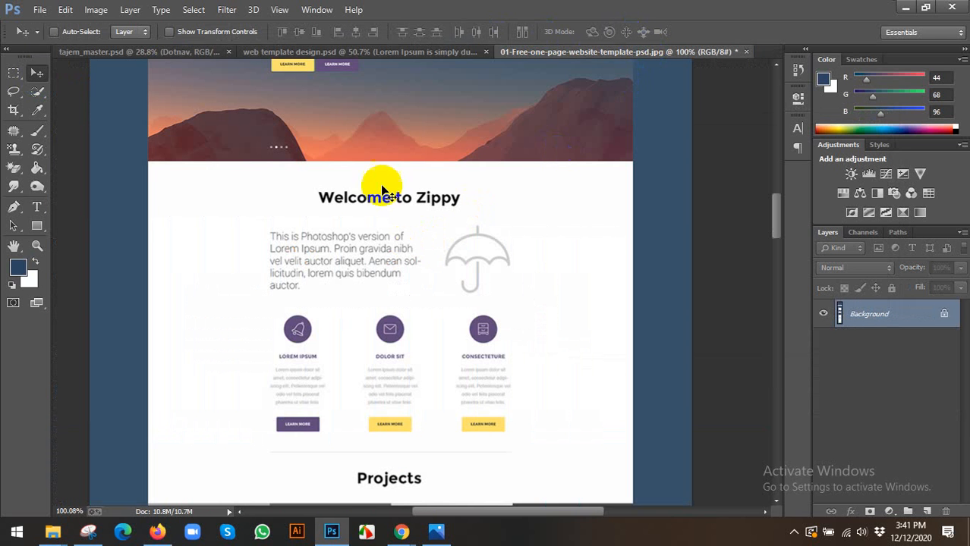
{"action": "left_click", "coordinate": [362, 53]}
Set the Lorem Ipsum paragraph's text color to dark grey #343434 and hide the guides.
{"action": "scroll", "coordinate": [384, 330], "scroll_direction": "up", "scroll_amount": 5}
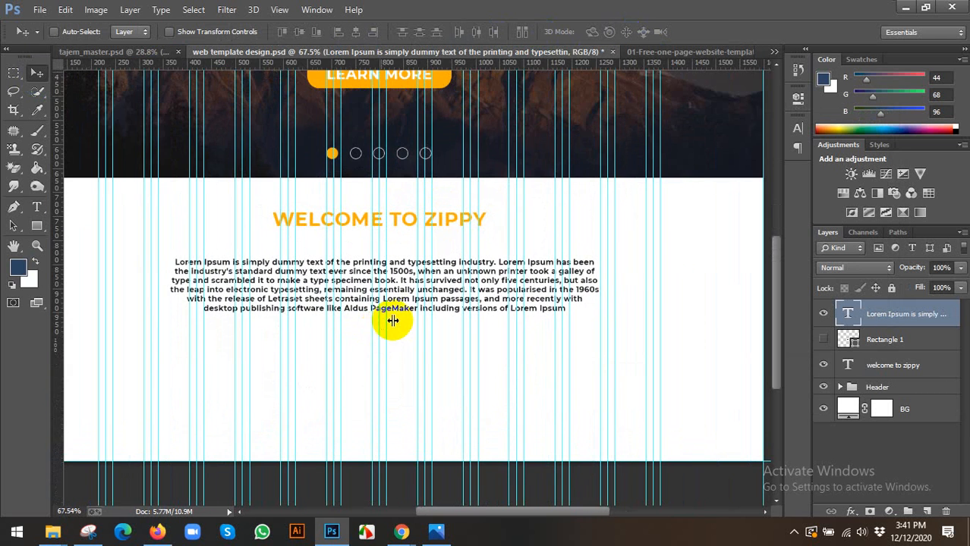
{"action": "scroll", "coordinate": [490, 270], "scroll_direction": "down", "scroll_amount": 1}
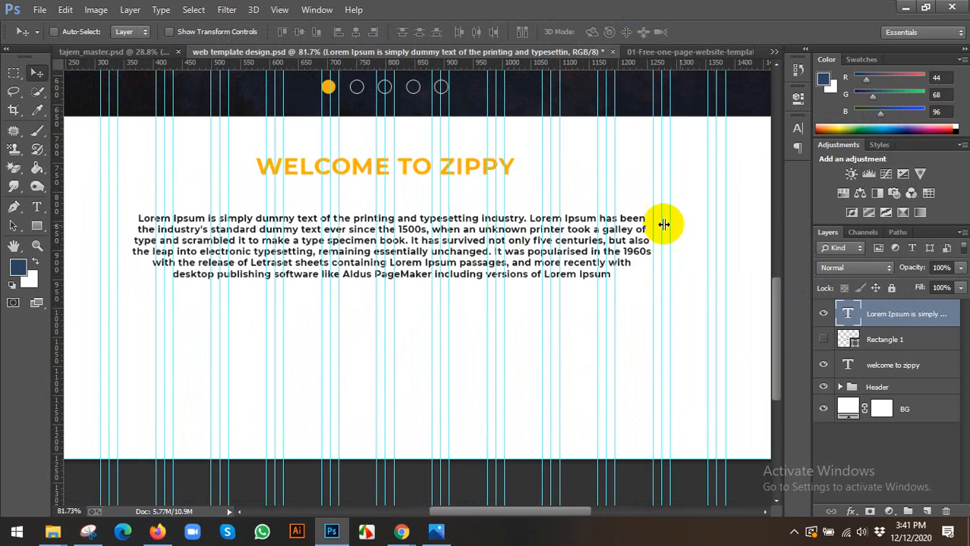
{"action": "double_click", "coordinate": [851, 317]}
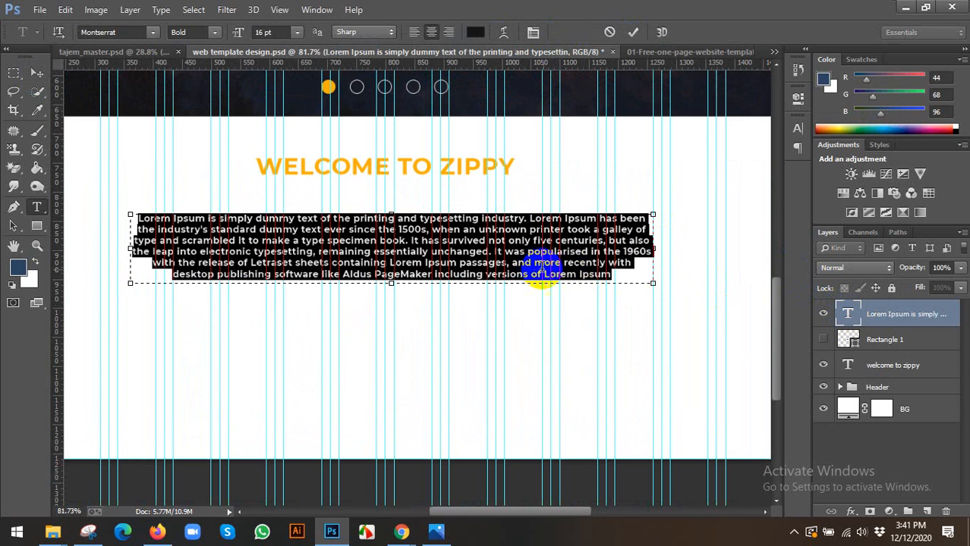
{"action": "left_click", "coordinate": [475, 32]}
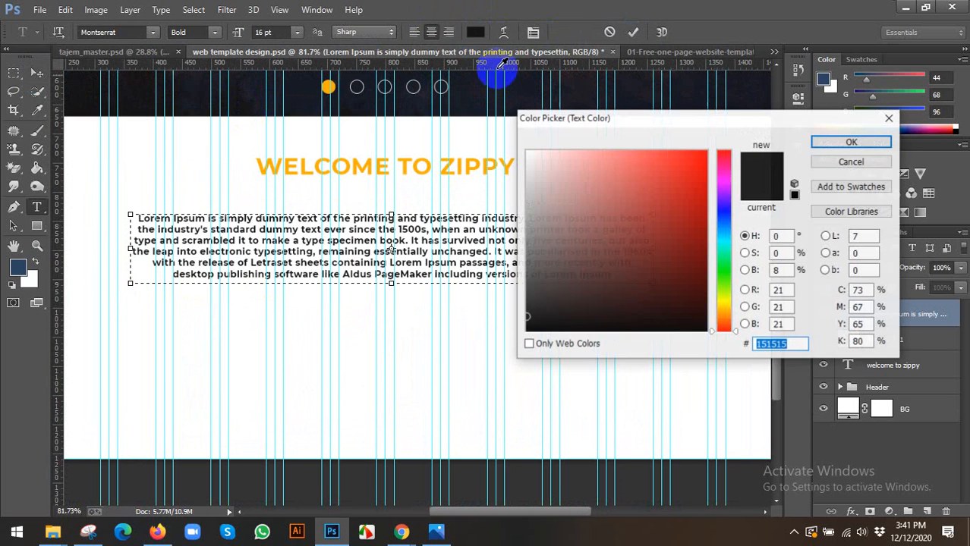
{"action": "left_click", "coordinate": [525, 295]}
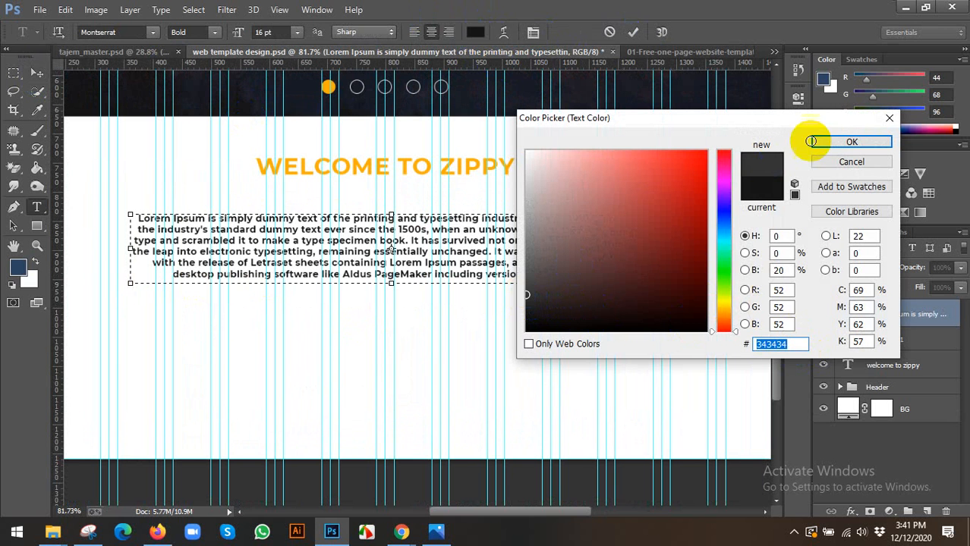
{"action": "left_click", "coordinate": [835, 145]}
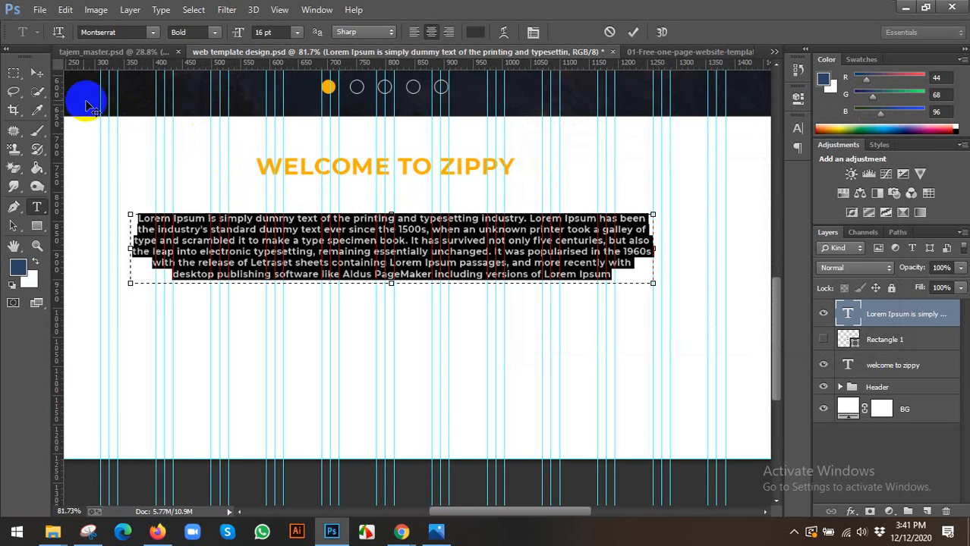
{"action": "left_click", "coordinate": [36, 73]}
{"action": "scroll", "coordinate": [281, 233], "scroll_direction": "down", "scroll_amount": 1}
{"action": "scroll", "coordinate": [281, 233], "scroll_direction": "down", "scroll_amount": 1}
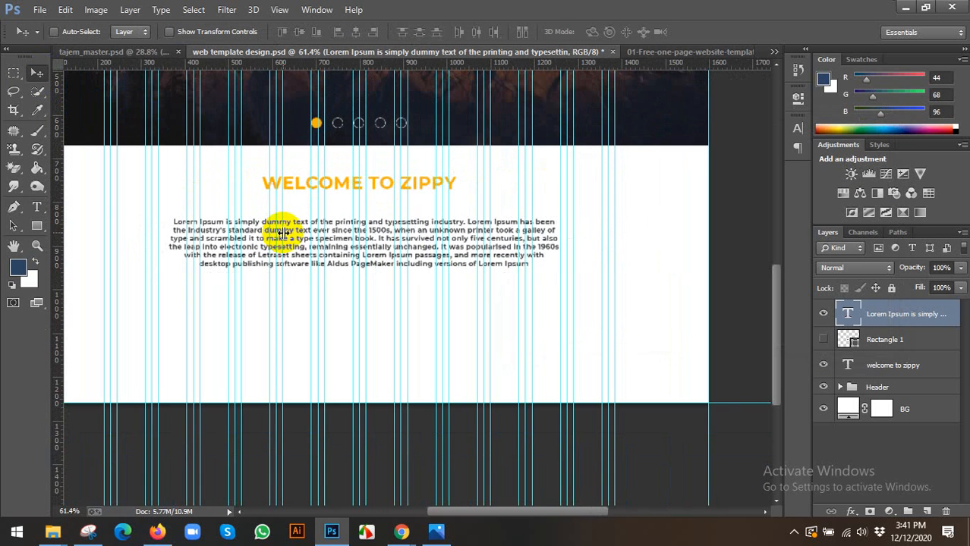
{"action": "key", "text": "ctrl+semicolon"}
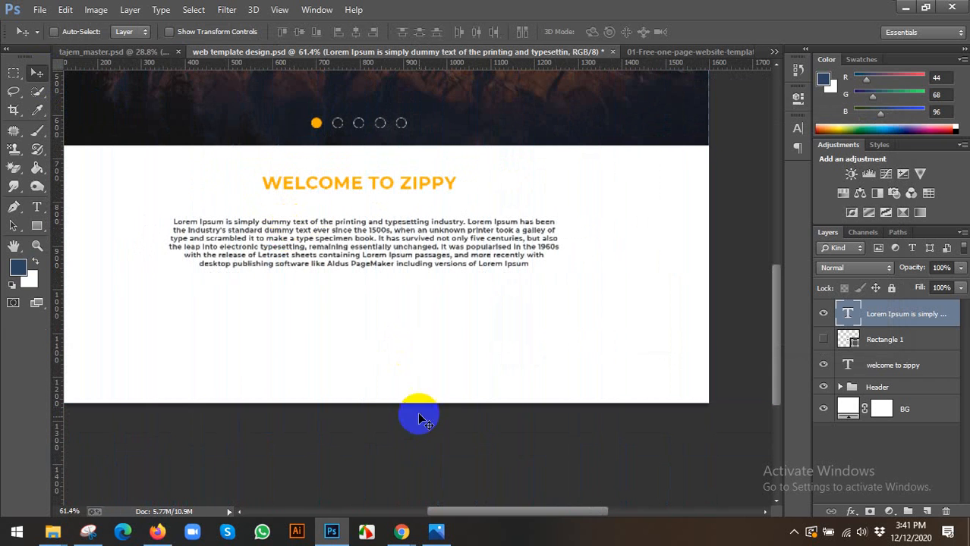
Examine the Welcome to Zippy section of the reference template and the OUR STORY section of tajem_master.psd.
{"action": "left_click", "coordinate": [639, 52]}
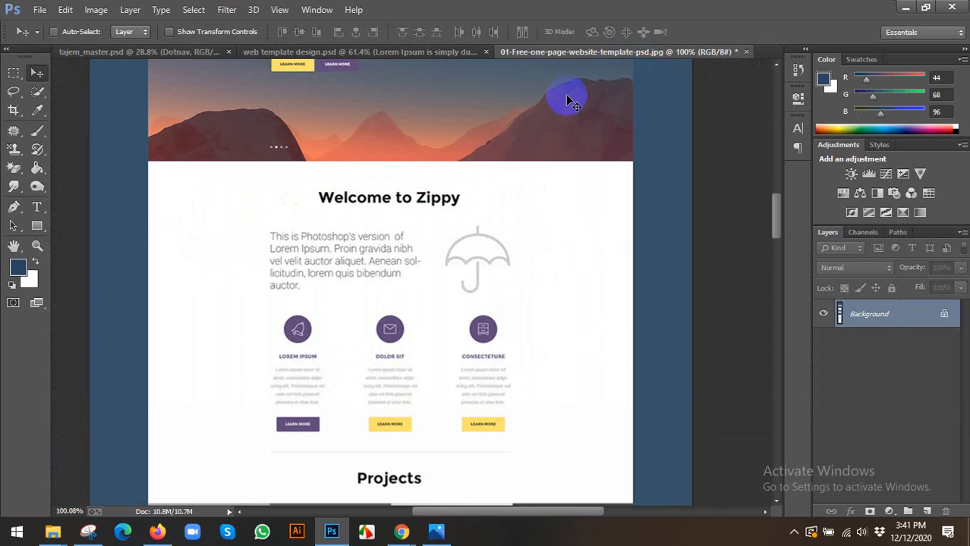
{"action": "left_click", "coordinate": [97, 51]}
{"action": "scroll", "coordinate": [489, 201], "scroll_direction": "up", "scroll_amount": 1}
{"action": "scroll", "coordinate": [456, 243], "scroll_direction": "up", "scroll_amount": 5}
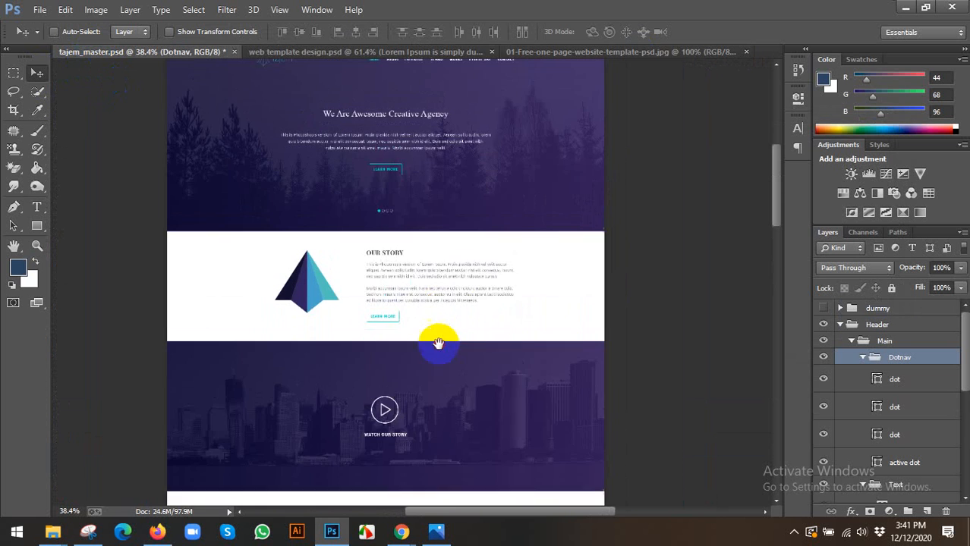
{"action": "scroll", "coordinate": [407, 288], "scroll_direction": "up", "scroll_amount": 1}
{"action": "scroll", "coordinate": [410, 291], "scroll_direction": "up", "scroll_amount": 1}
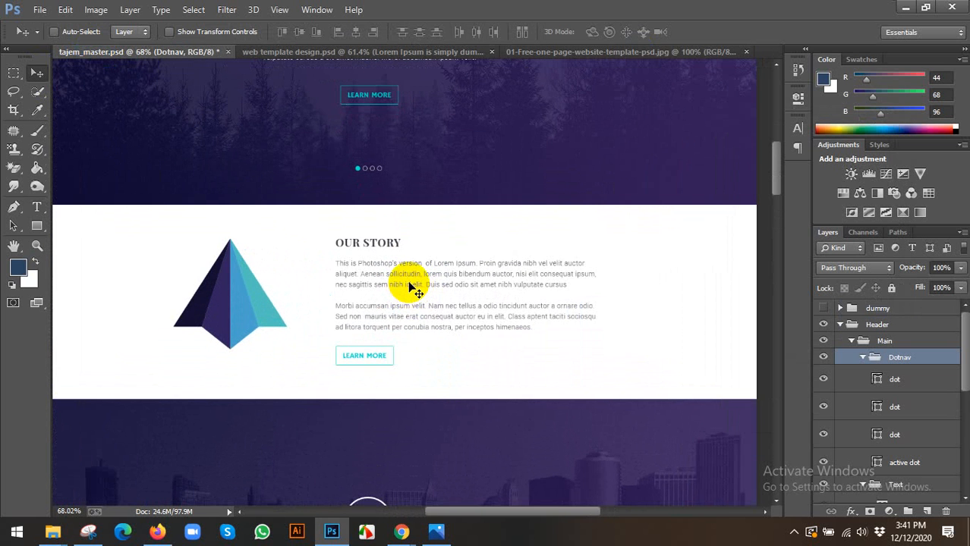
{"action": "left_click", "coordinate": [686, 53]}
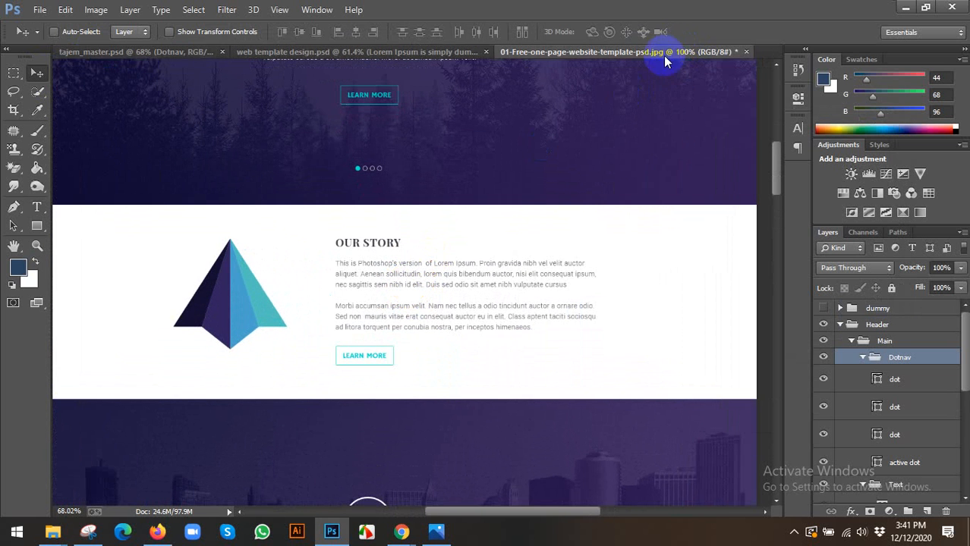
{"action": "left_click", "coordinate": [357, 52]}
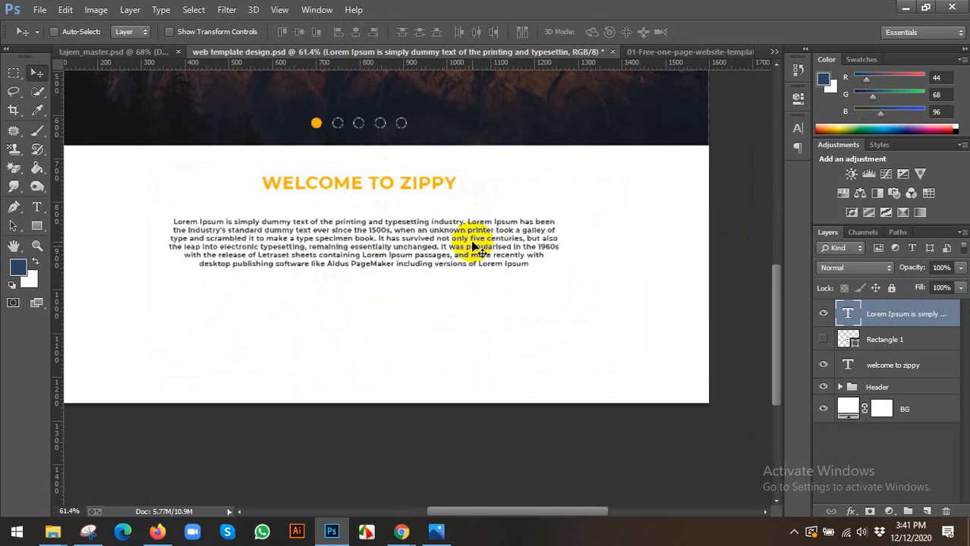
Show the Rectangle 1 square and move it directly beneath the WELCOME TO ZIPPY heading as a spacing gauge.
{"action": "left_click", "coordinate": [824, 341]}
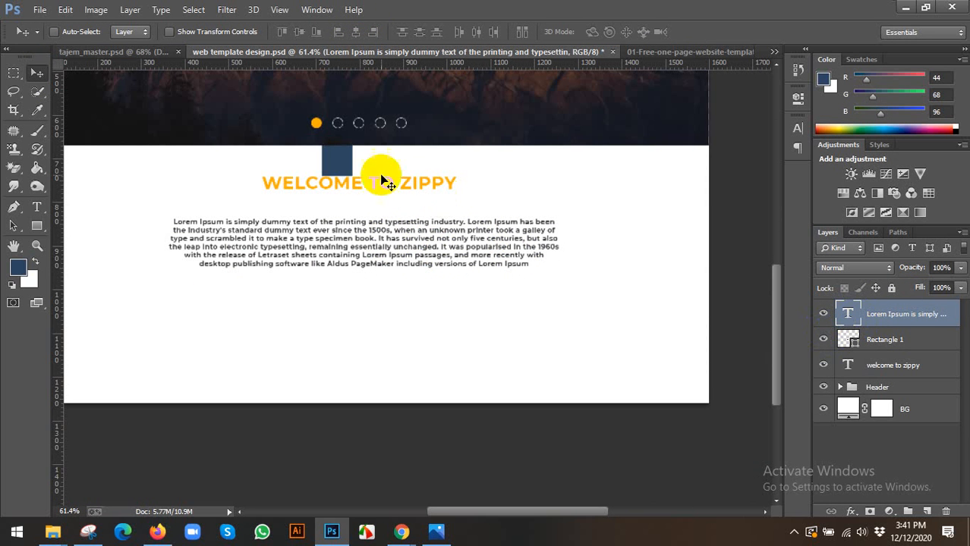
{"action": "left_click_drag", "start_coordinate": [333, 157], "coordinate": [341, 214]}
{"action": "key", "text": "ctrl+z"}
{"action": "left_click", "coordinate": [916, 340]}
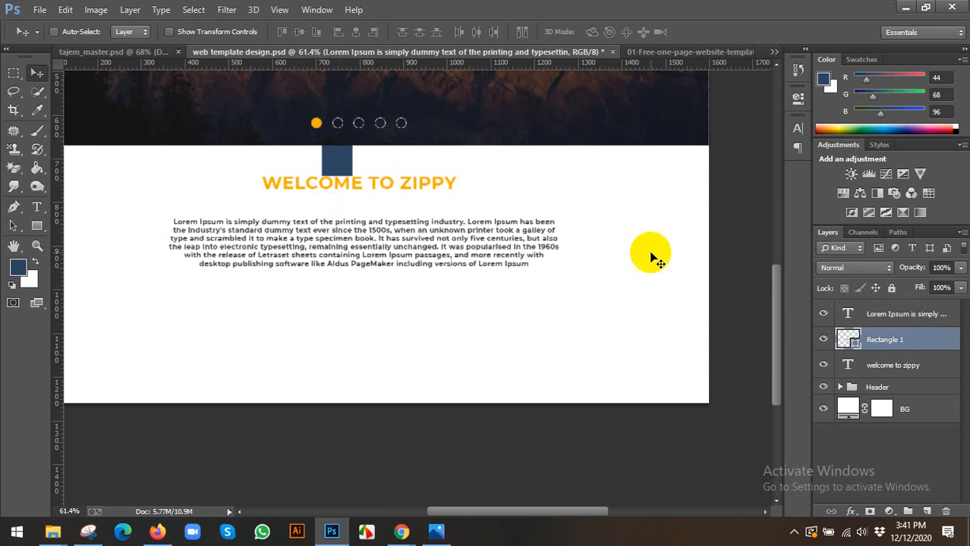
{"action": "left_click_drag", "start_coordinate": [340, 148], "coordinate": [343, 193]}
Nudge the Lorem Ipsum paragraph about 16 px up toward the heading and hide the Rectangle 1 spacing square.
{"action": "left_click", "coordinate": [849, 319]}
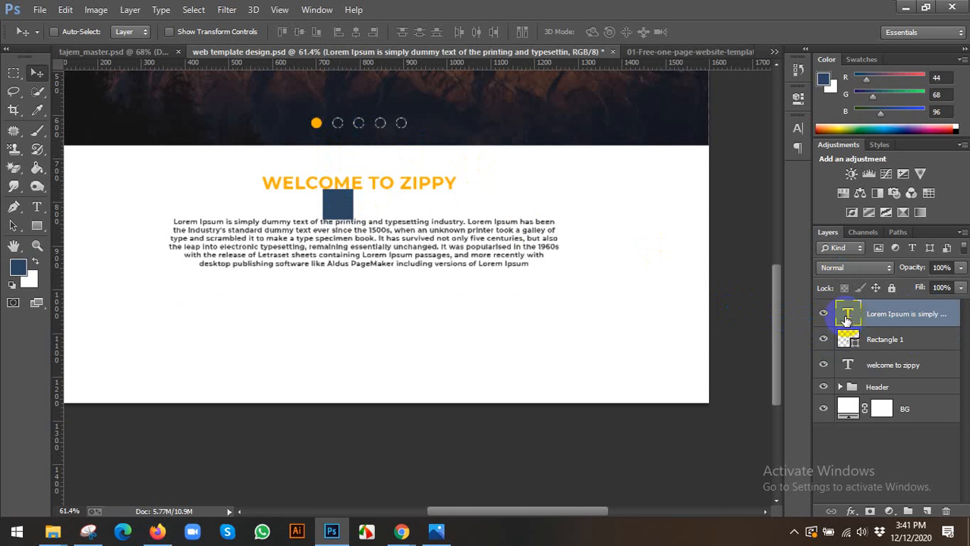
{"action": "key", "text": "Down"}
{"action": "key", "text": "Down"}
{"action": "key", "text": "Down"}
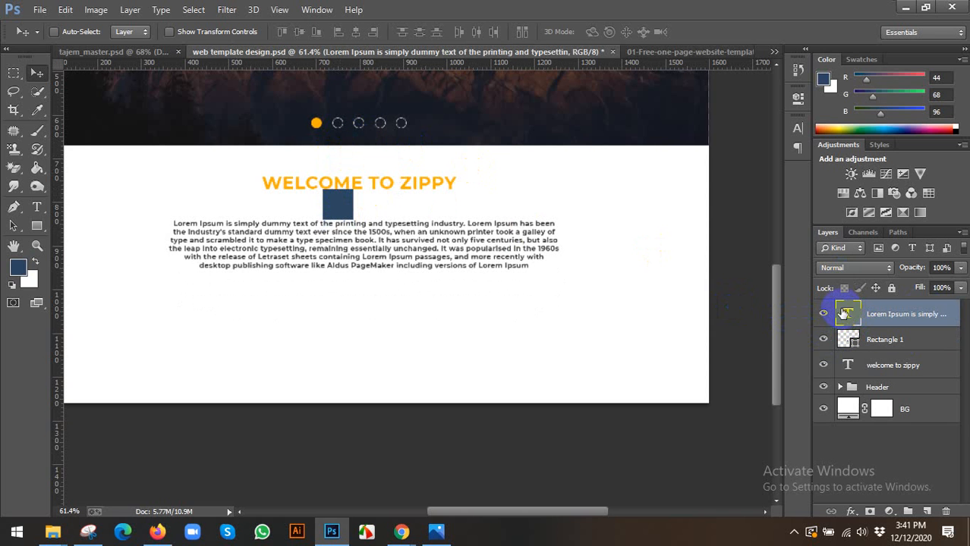
{"action": "key", "text": "Up"}
{"action": "key", "text": "Up"}
{"action": "key", "text": "Up"}
{"action": "key", "text": "Up"}
{"action": "key", "text": "Up"}
{"action": "key", "text": "Up"}
{"action": "key", "text": "Up"}
{"action": "key", "text": "Up"}
{"action": "key", "text": "Up"}
{"action": "key", "text": "Up"}
{"action": "key", "text": "Up"}
{"action": "key", "text": "Up"}
{"action": "key", "text": "Up"}
{"action": "key", "text": "Up"}
{"action": "key", "text": "Up"}
{"action": "key", "text": "Up"}
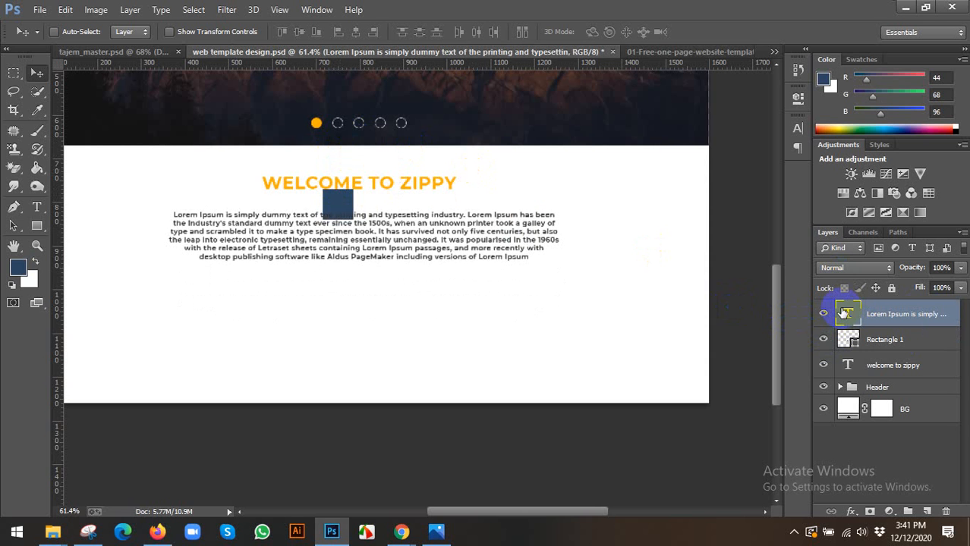
{"action": "key", "text": "Up"}
{"action": "key", "text": "Up"}
{"action": "key", "text": "Up"}
{"action": "left_click", "coordinate": [823, 339]}
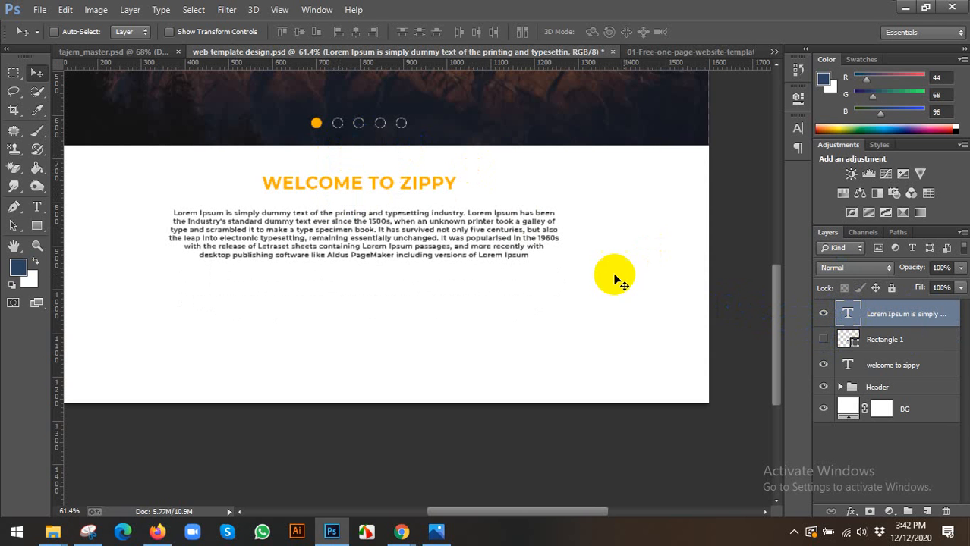
Nudge the Lorem Ipsum paragraph about 10 px further up, close beneath the WELCOME TO ZIPPY heading.
{"action": "key", "text": "Up"}
{"action": "key", "text": "Up"}
{"action": "key", "text": "Up"}
{"action": "key", "text": "Up"}
{"action": "key", "text": "Up"}
{"action": "key", "text": "Up"}
{"action": "key", "text": "Up"}
{"action": "key", "text": "Up"}
{"action": "key", "text": "Up"}
{"action": "key", "text": "Up"}
{"action": "scroll", "coordinate": [531, 245], "scroll_direction": "down", "scroll_amount": 4}
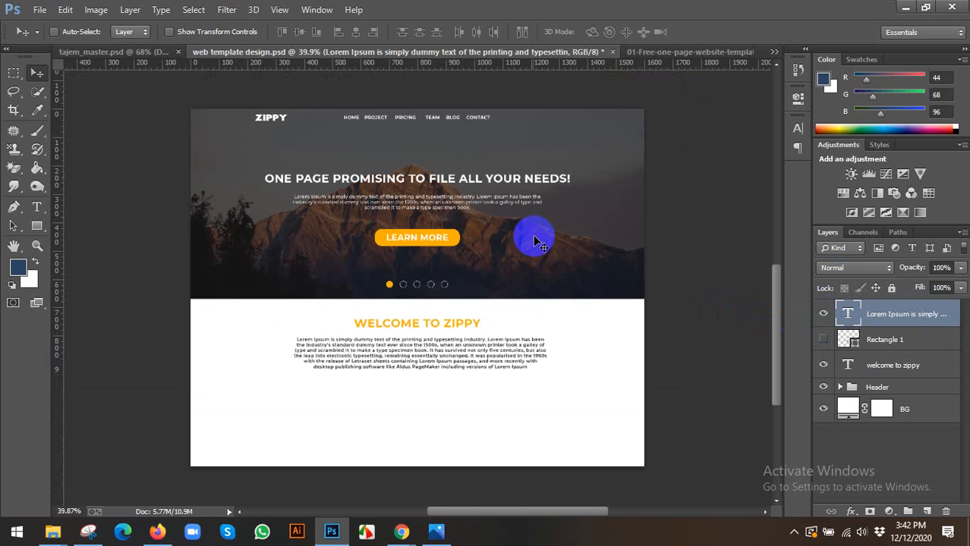
{"action": "scroll", "coordinate": [512, 396], "scroll_direction": "up", "scroll_amount": 3}
{"action": "left_click_drag", "start_coordinate": [520, 329], "coordinate": [513, 261]}
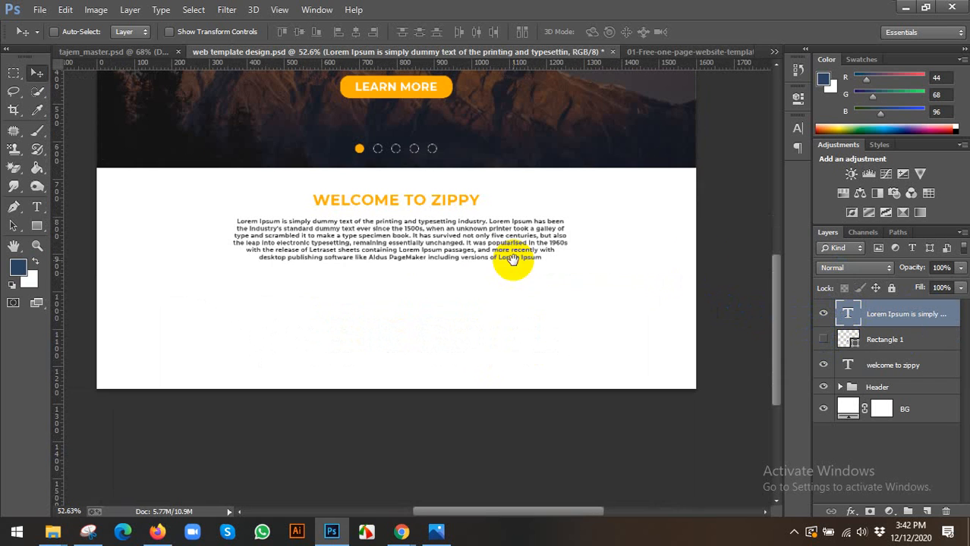
Set the Lorem Ipsum paragraph's tracking to 0 and keep its leading at Auto.
{"action": "double_click", "coordinate": [849, 316]}
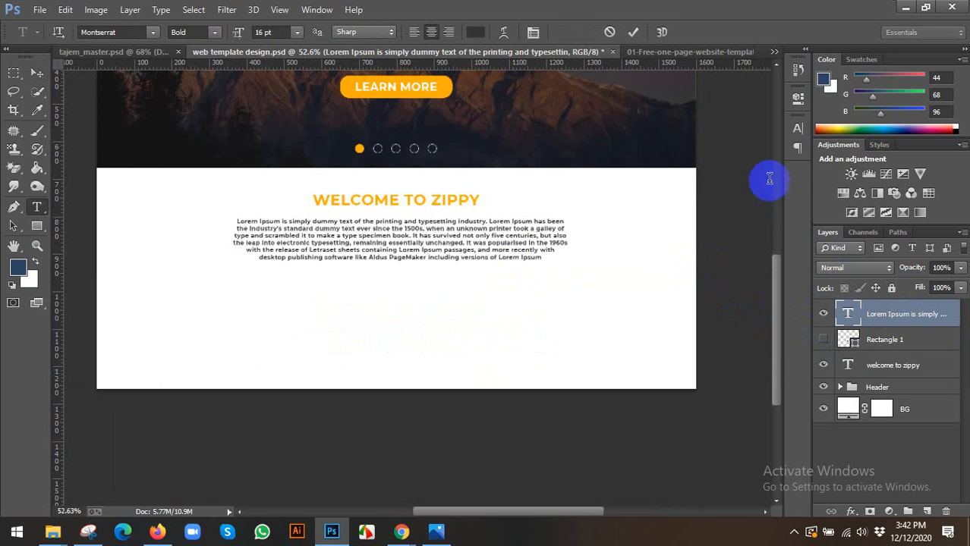
{"action": "left_click", "coordinate": [797, 131]}
{"action": "left_click", "coordinate": [768, 159]}
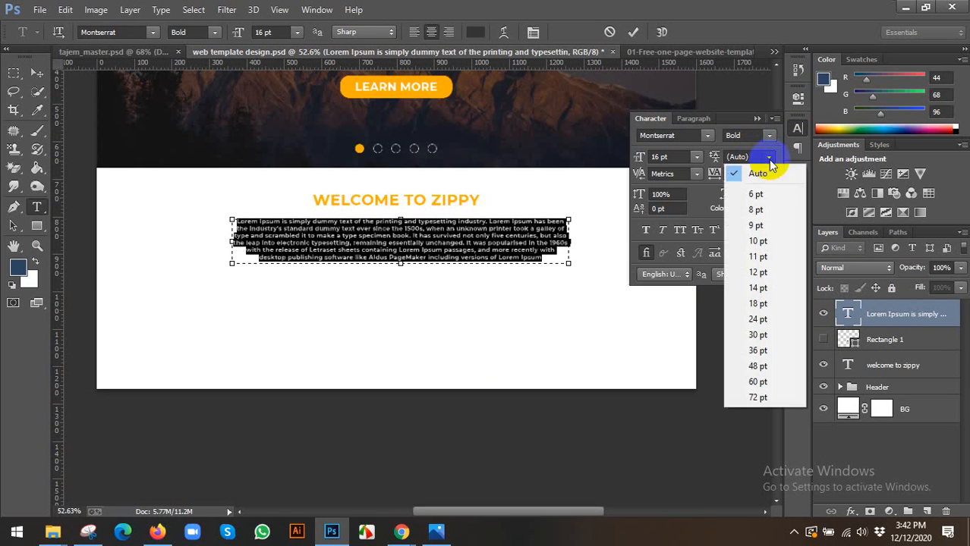
{"action": "left_click", "coordinate": [760, 174]}
{"action": "left_click", "coordinate": [768, 174]}
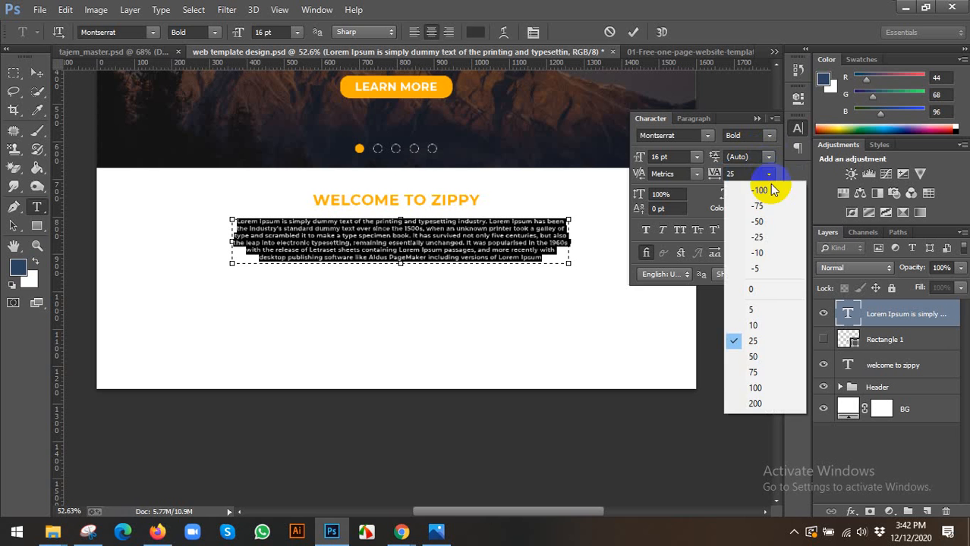
{"action": "left_click", "coordinate": [763, 289]}
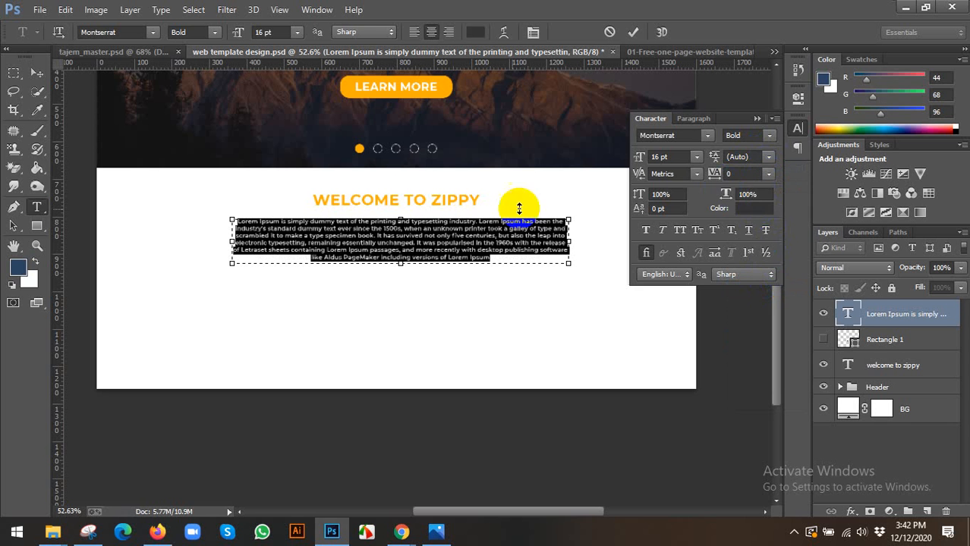
{"action": "left_click", "coordinate": [798, 130]}
{"action": "left_click", "coordinate": [37, 74]}
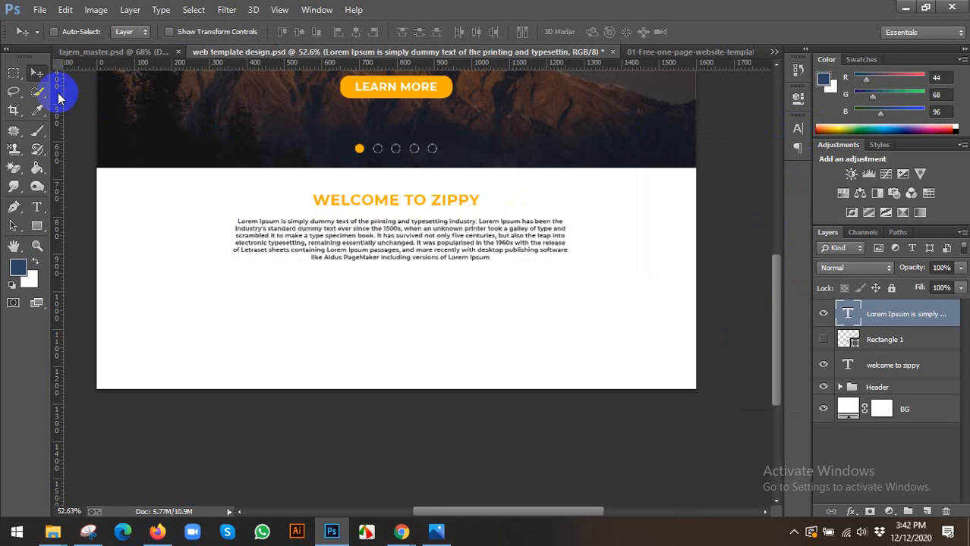
Check the Welcome to Zippy section of the reference template image and return to web template design.psd.
{"action": "left_click", "coordinate": [413, 529]}
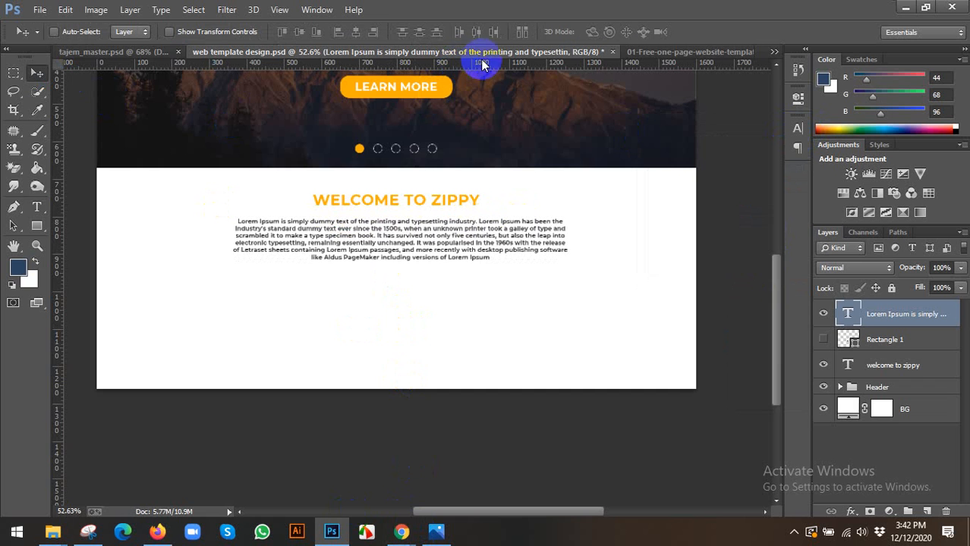
{"action": "left_click", "coordinate": [637, 53]}
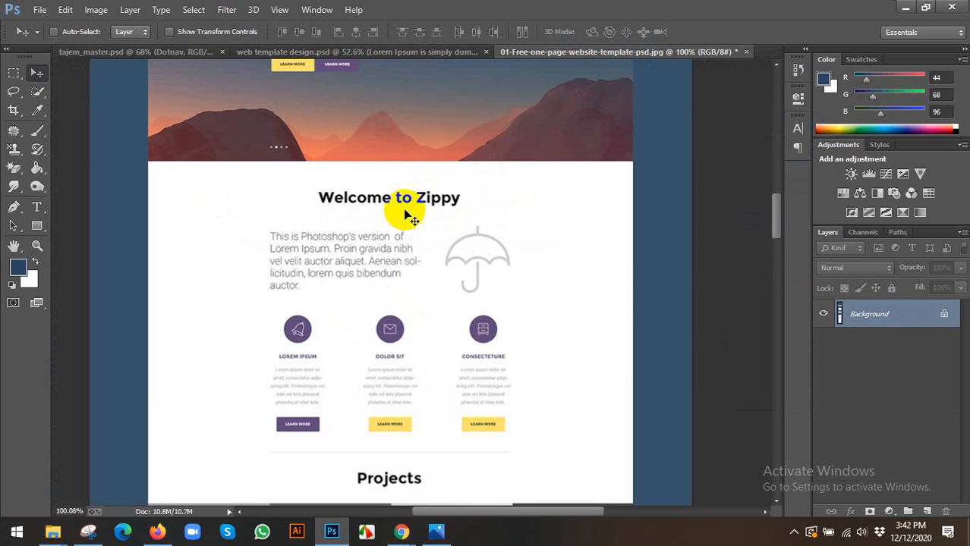
{"action": "left_click", "coordinate": [331, 532]}
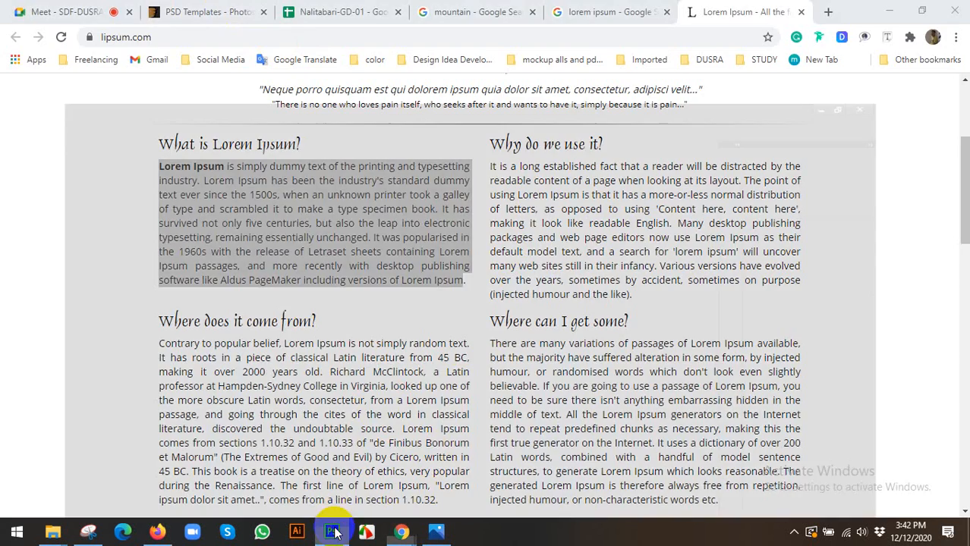
{"action": "left_click", "coordinate": [331, 533]}
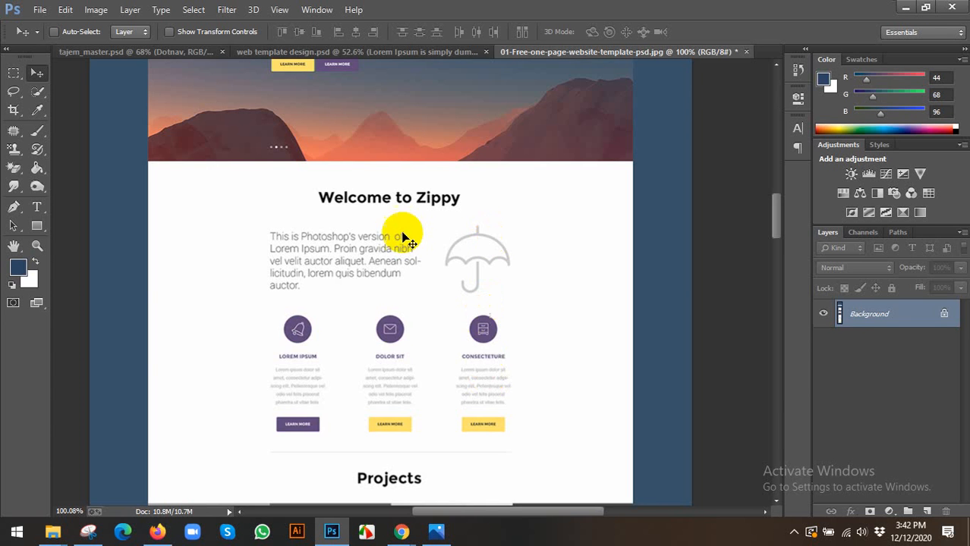
{"action": "left_click", "coordinate": [387, 51]}
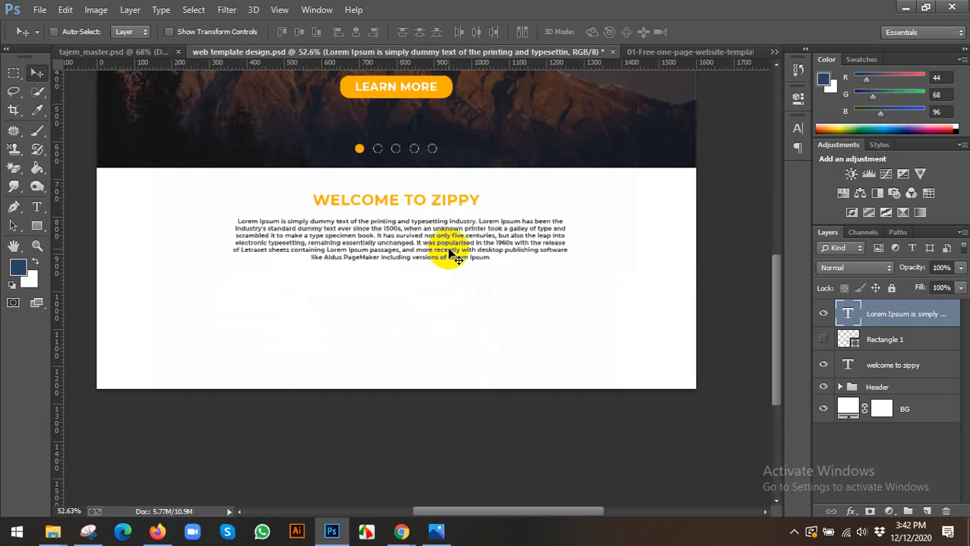
Check the Welcome to Zippy section of the reference image, return to web template design.psd and save it.
{"action": "left_click", "coordinate": [650, 55]}
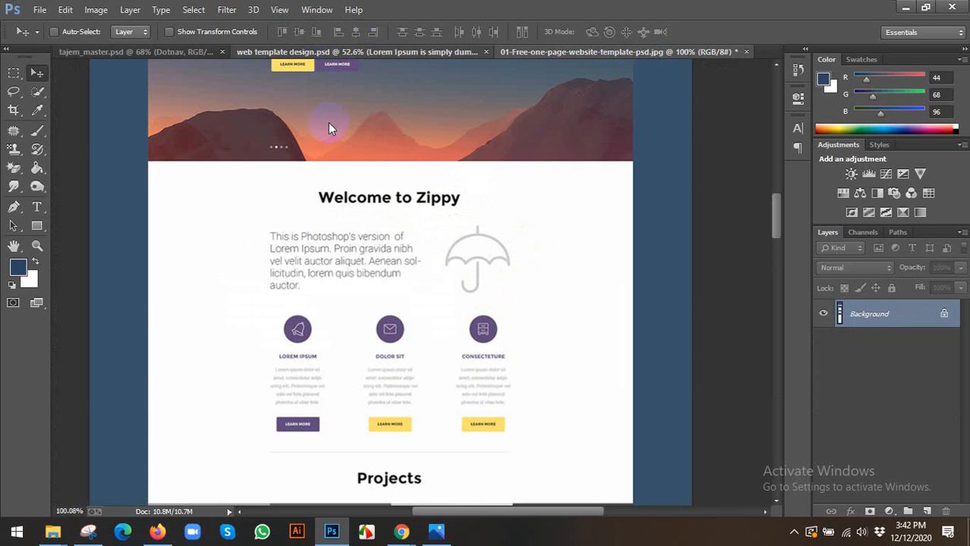
{"action": "key", "text": "ctrl+shift+Tab"}
{"action": "key", "text": "ctrl+s"}
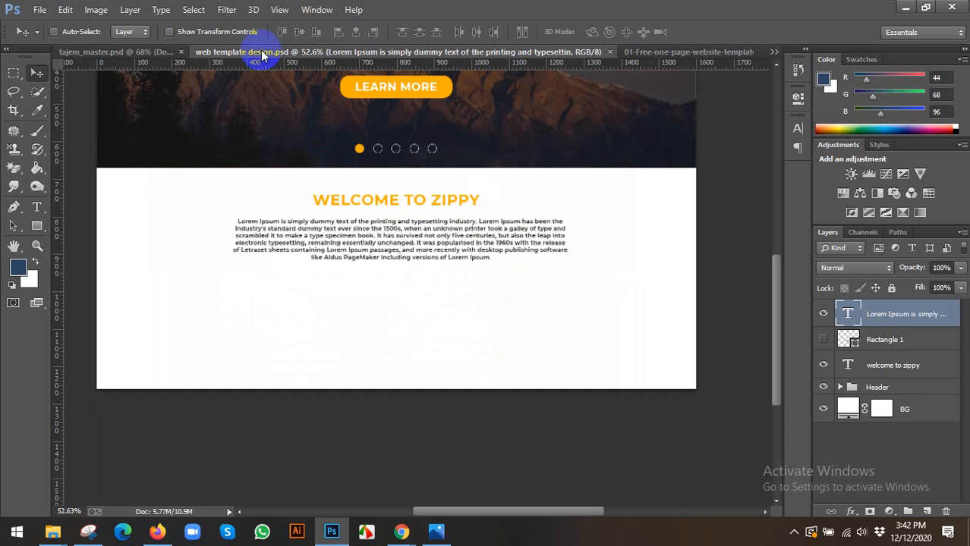
Examine the three icon columns beneath the Welcome to Zippy intro in 01-Free-one-page-website-template-psd.jpg at closer zoom.
{"action": "left_click", "coordinate": [672, 52]}
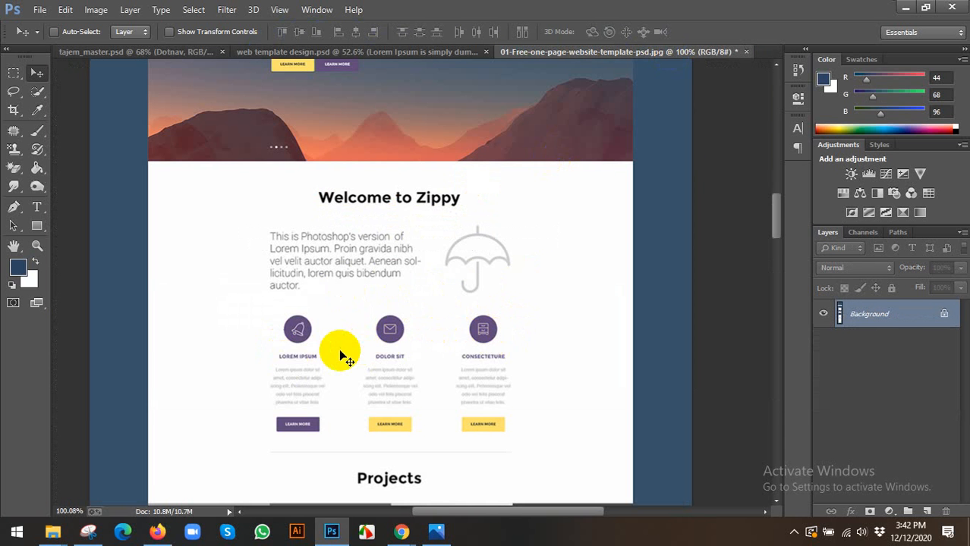
{"action": "scroll", "coordinate": [342, 352], "scroll_direction": "up", "scroll_amount": 3}
{"action": "left_click_drag", "start_coordinate": [351, 345], "coordinate": [352, 267]}
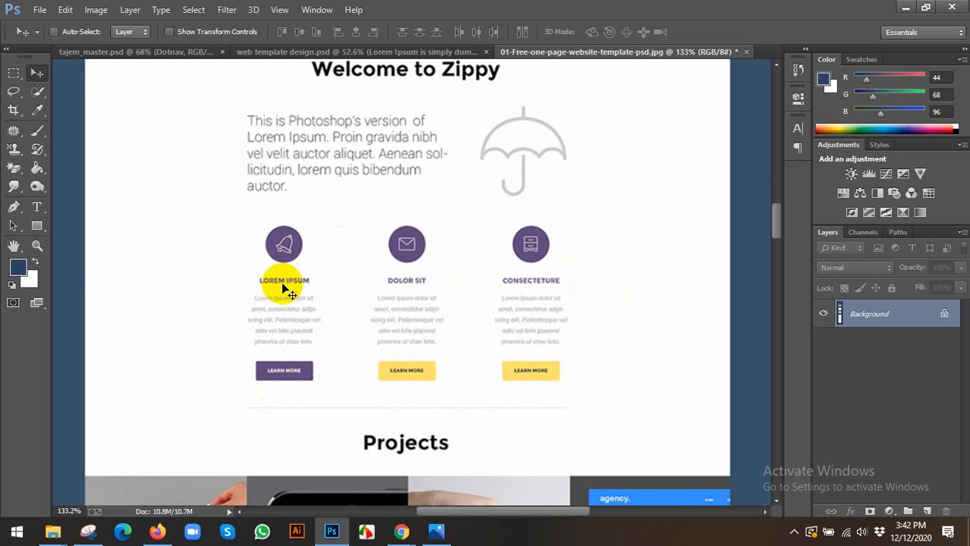
Switch to File Explorer and open Font-Awesome-Cheetsheet-4.5.0.pdf from New Volume (D:) in Adobe Acrobat Reader.
{"action": "left_click", "coordinate": [62, 534]}
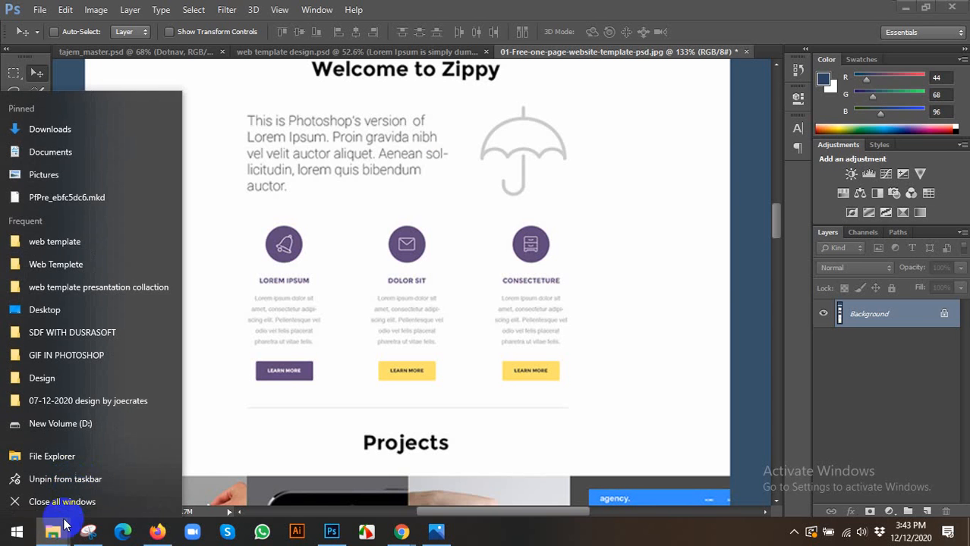
{"action": "left_click", "coordinate": [53, 530]}
{"action": "left_click", "coordinate": [51, 529]}
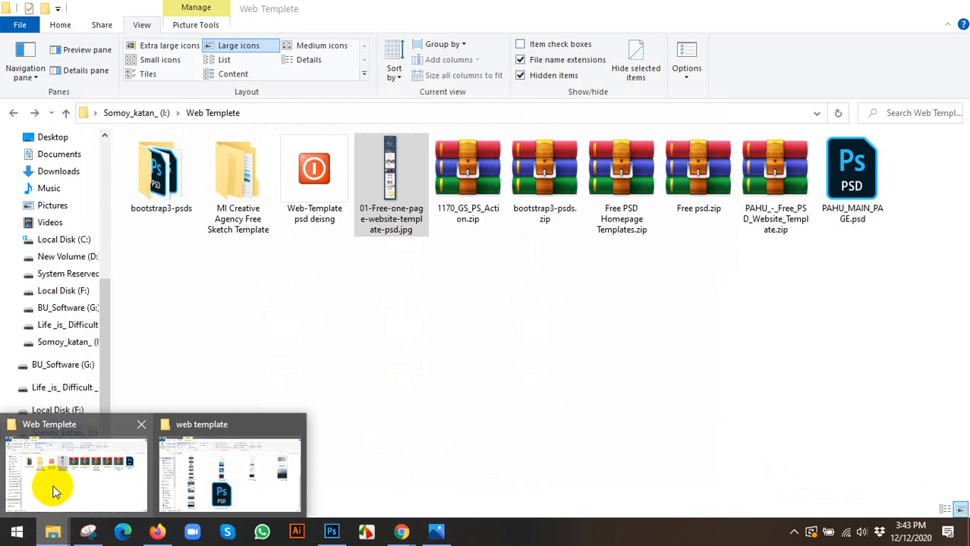
{"action": "left_click", "coordinate": [91, 486]}
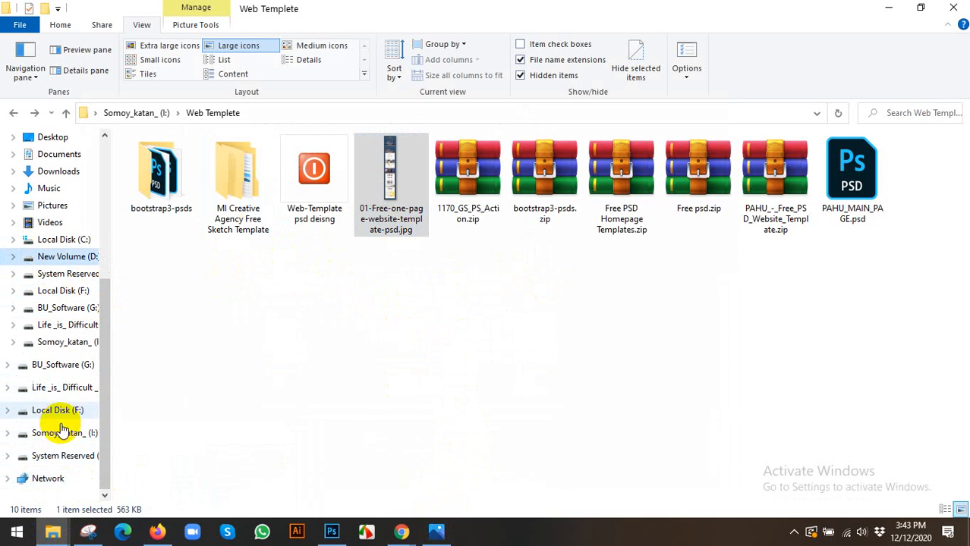
{"action": "left_click", "coordinate": [46, 257]}
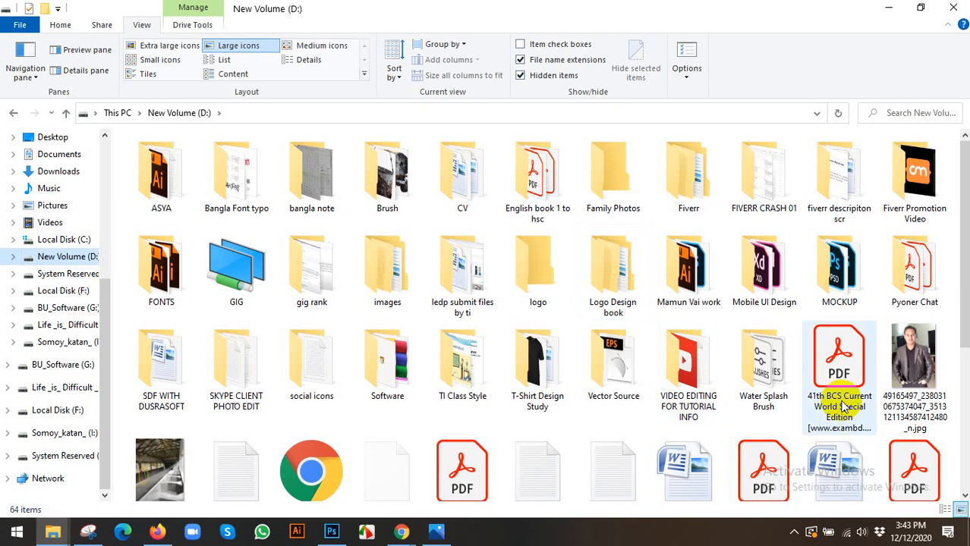
{"action": "scroll", "coordinate": [843, 408], "scroll_direction": "down", "scroll_amount": 3}
{"action": "left_click", "coordinate": [167, 339]}
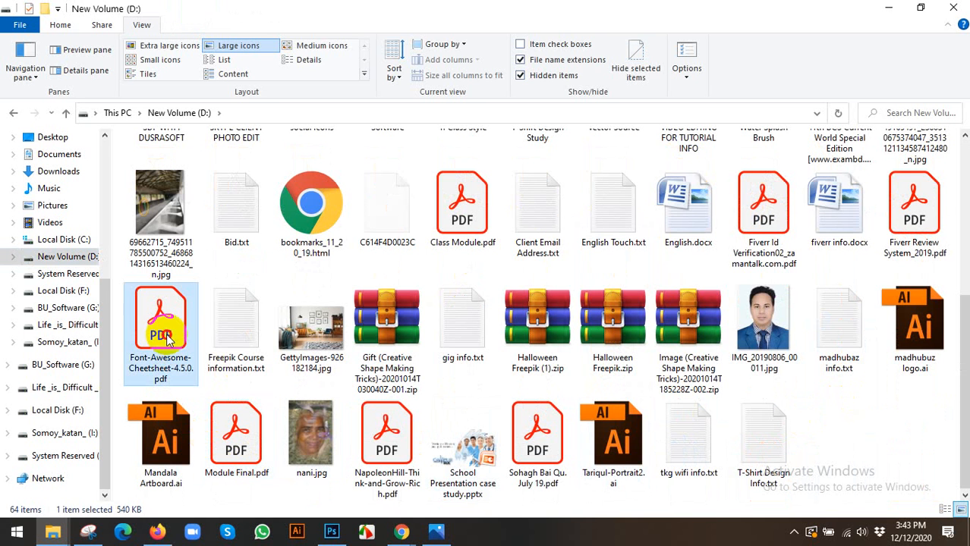
{"action": "double_click", "coordinate": [166, 335]}
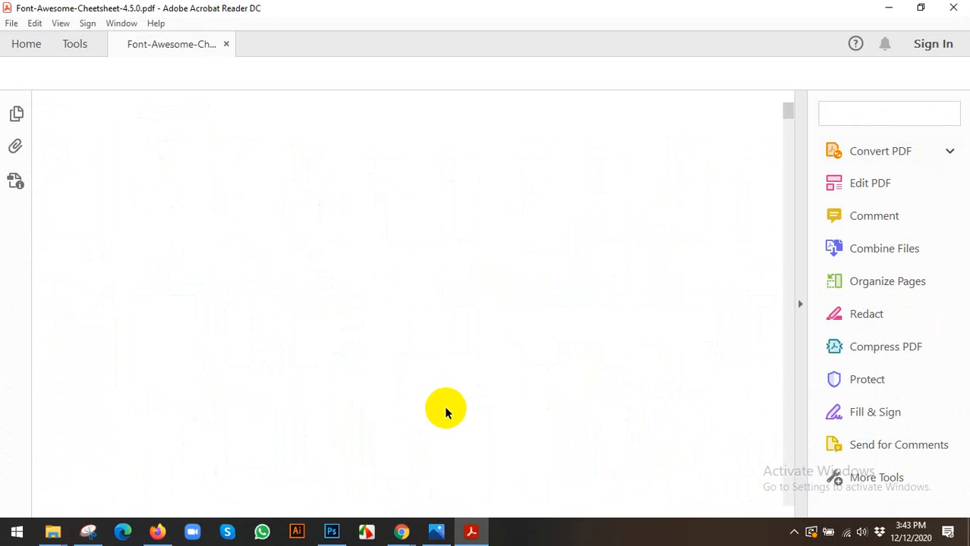
Search the Font Awesome cheatsheet for "bal".
{"action": "key", "text": "ctrl+f"}
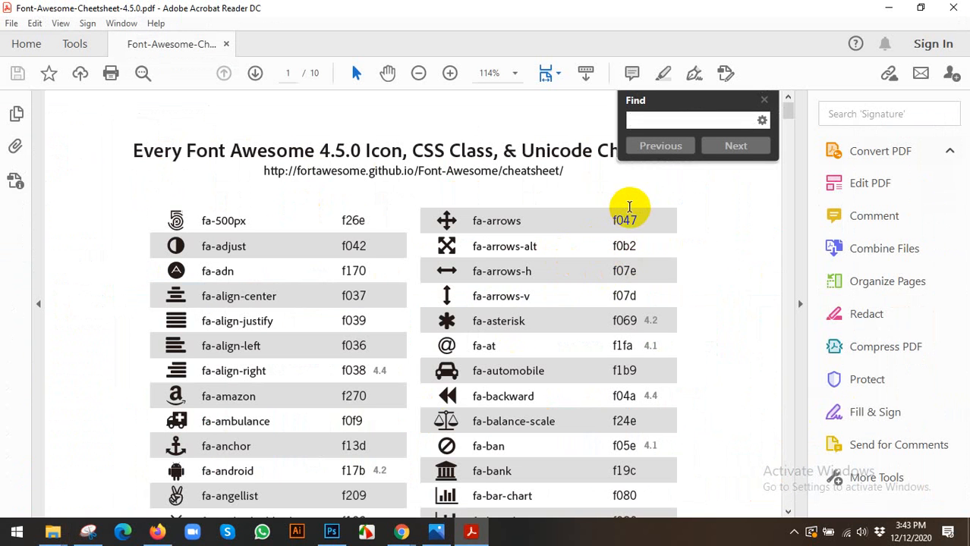
{"action": "type", "text": "bal"}
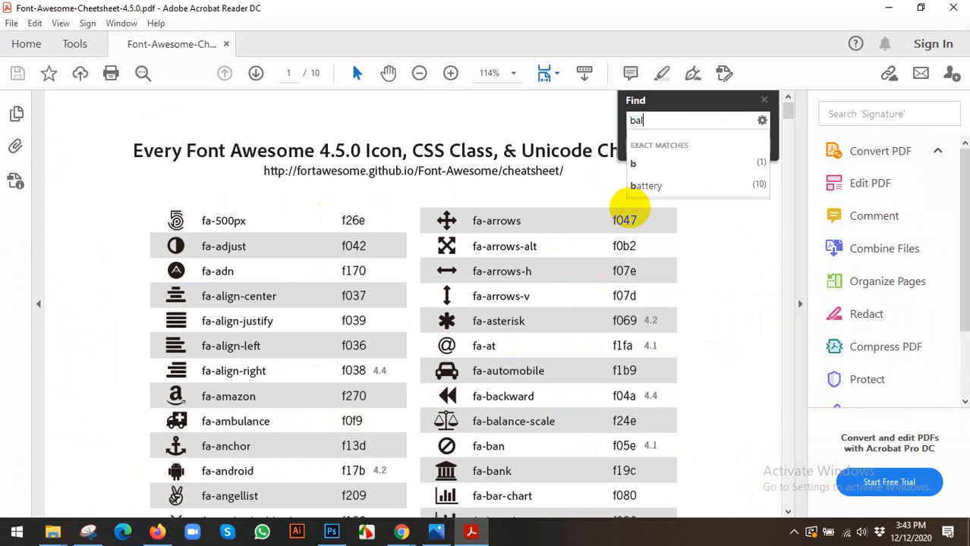
Search the Font Awesome cheat sheet for "ball" and "bll".
{"action": "left_click", "coordinate": [641, 185]}
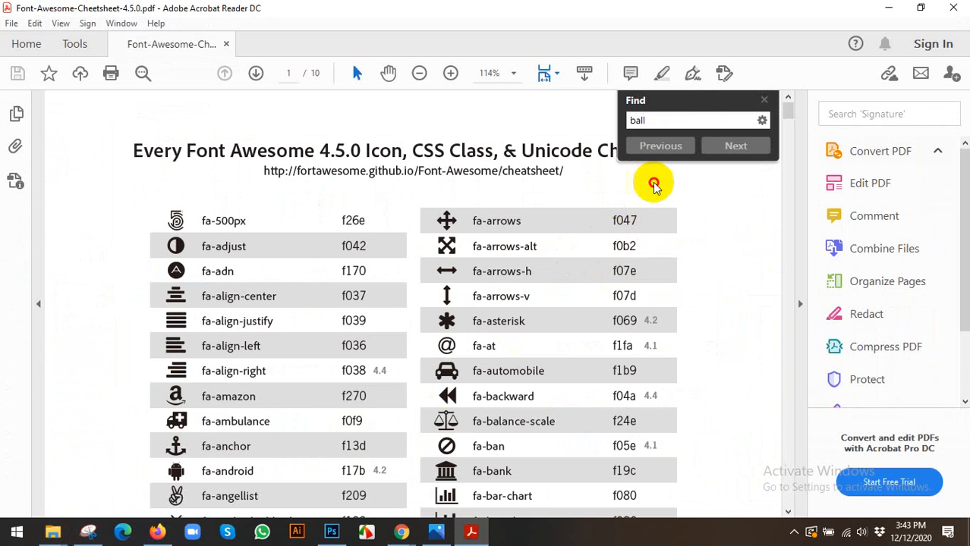
{"action": "right_click", "coordinate": [654, 185]}
{"action": "left_click", "coordinate": [725, 145]}
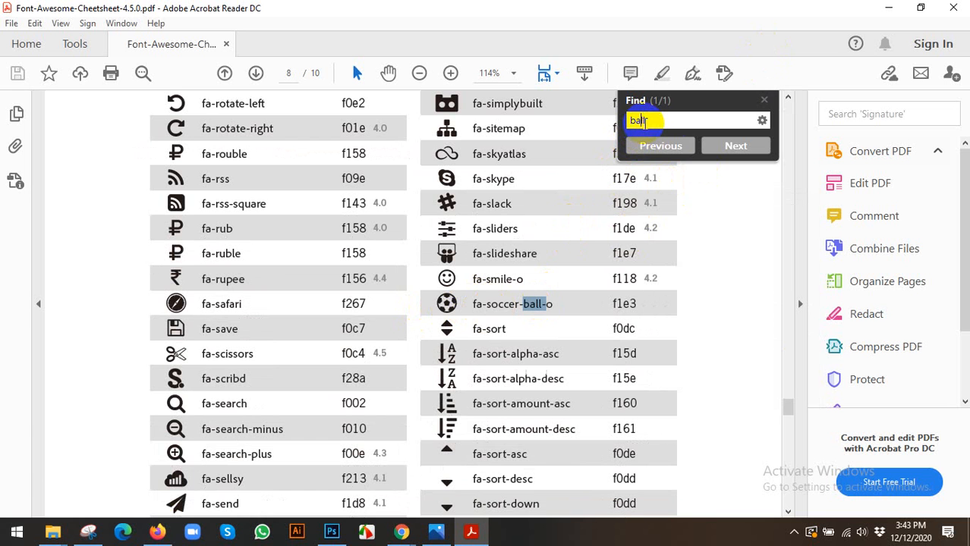
{"action": "key", "text": "Return"}
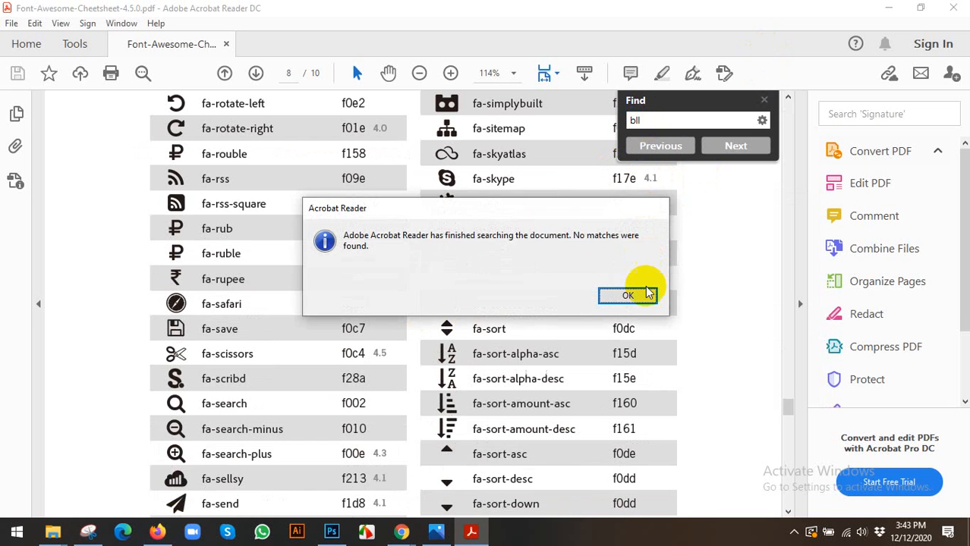
{"action": "left_click", "coordinate": [625, 293]}
Search the cheat sheet for "bell" and select the outlined fa-bell-o icon.
{"action": "double_click", "coordinate": [640, 119]}
{"action": "type", "text": "bell"}
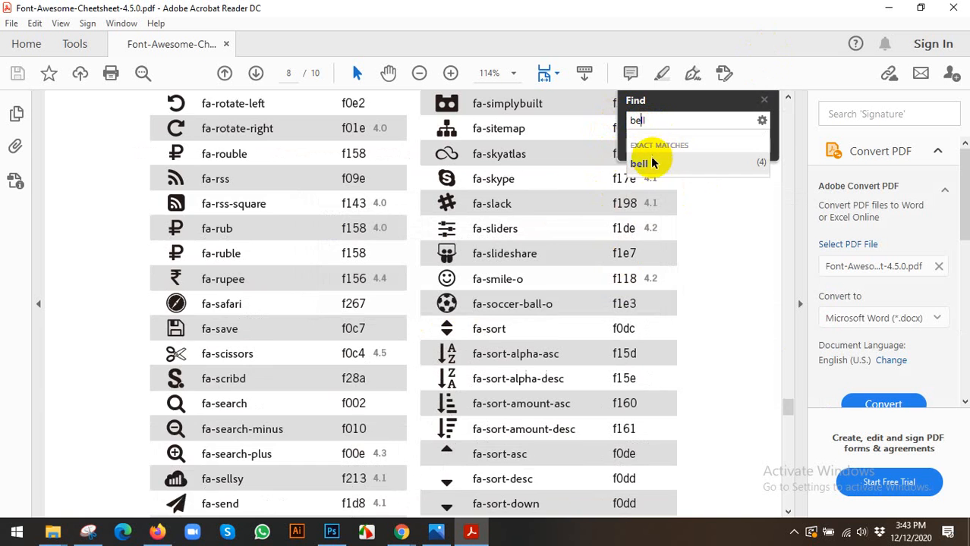
{"action": "key", "text": "Return"}
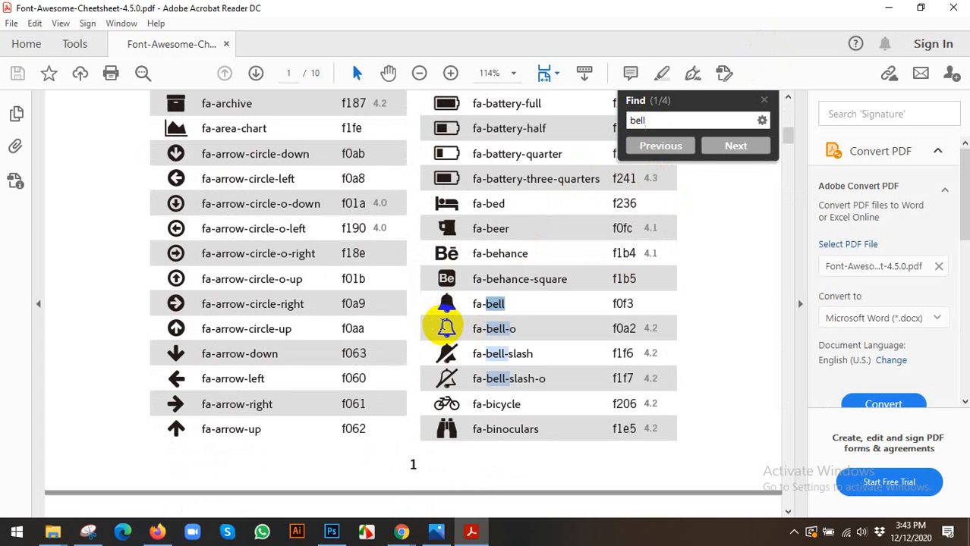
{"action": "left_click", "coordinate": [448, 328]}
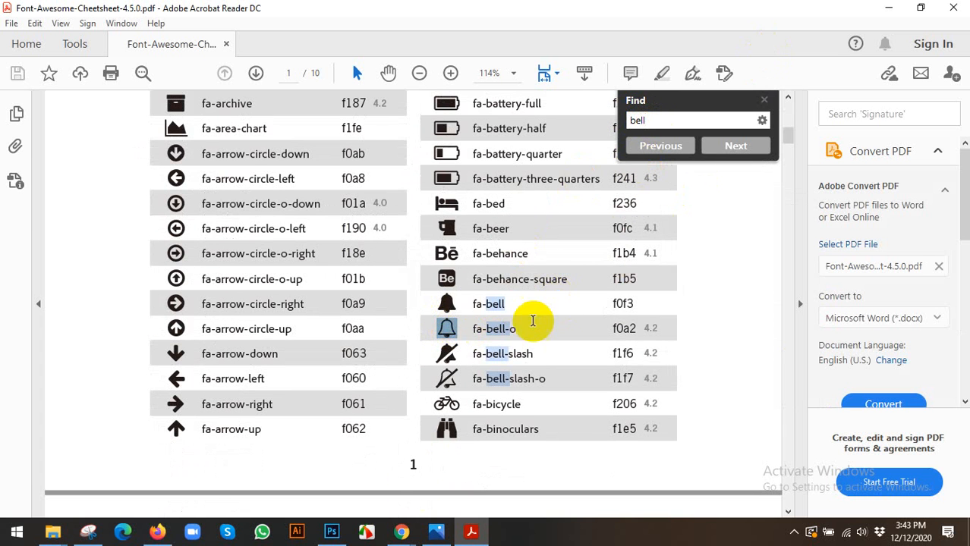
Switch to Photoshop and examine the Welcome to Zippy section and overall page layout of the reference template.
{"action": "left_click", "coordinate": [331, 532]}
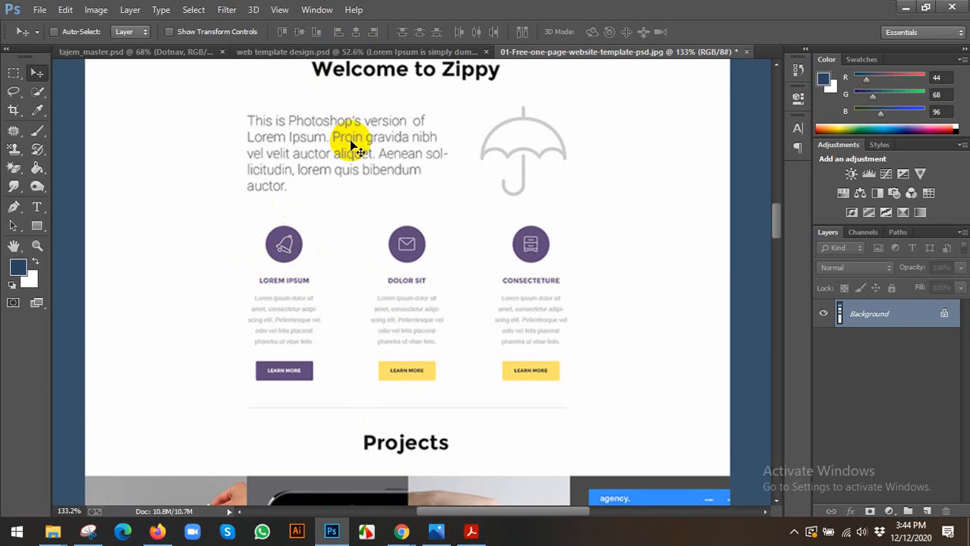
{"action": "scroll", "coordinate": [346, 175], "scroll_direction": "down", "scroll_amount": 3}
{"action": "scroll", "coordinate": [369, 181], "scroll_direction": "down", "scroll_amount": 3}
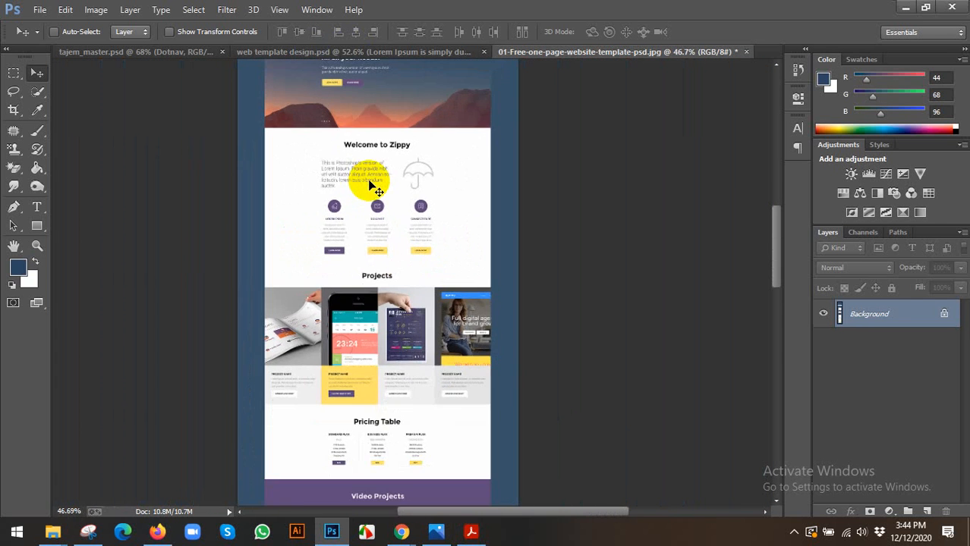
{"action": "scroll", "coordinate": [374, 179], "scroll_direction": "down", "scroll_amount": 3}
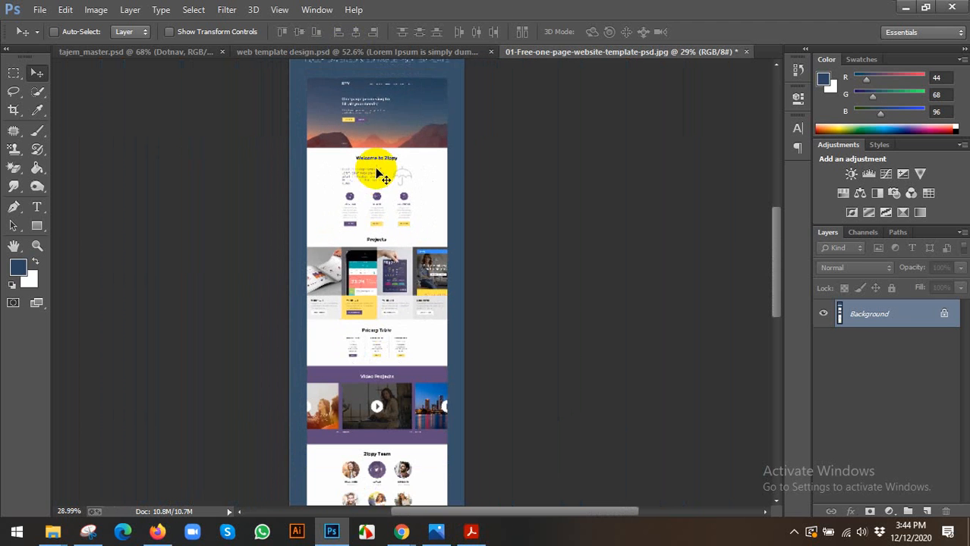
{"action": "scroll", "coordinate": [377, 172], "scroll_direction": "up", "scroll_amount": 3}
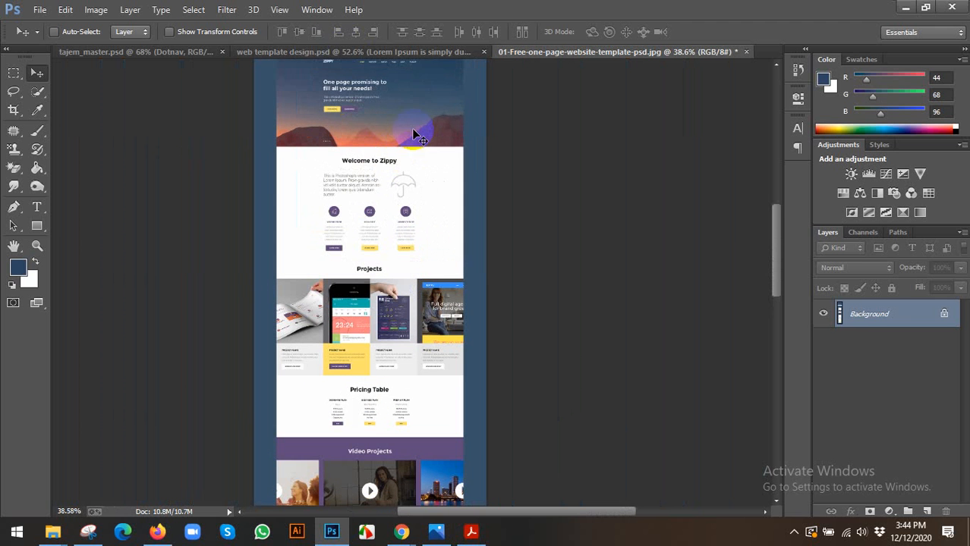
Show the layout guides in web template design.psd.
{"action": "left_click", "coordinate": [321, 51]}
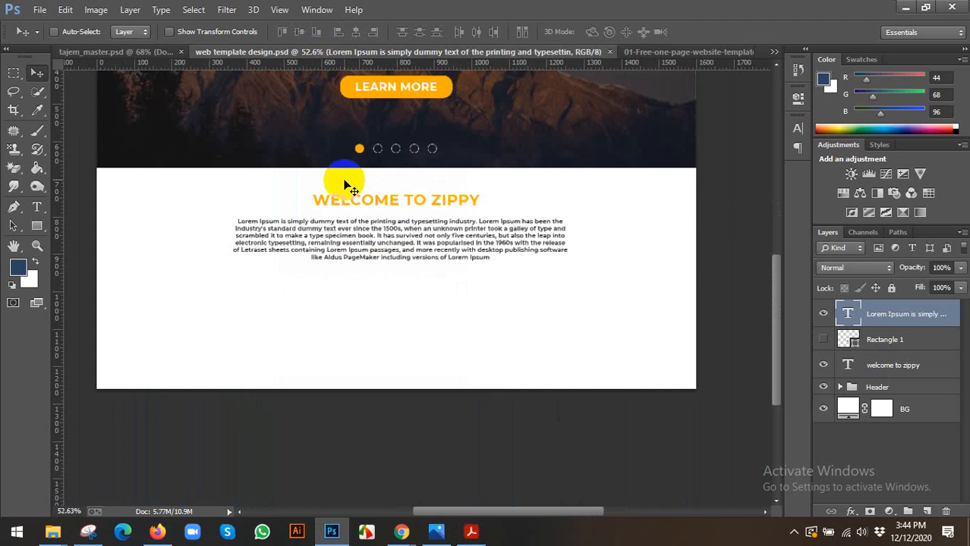
{"action": "scroll", "coordinate": [348, 281], "scroll_direction": "up", "scroll_amount": 1}
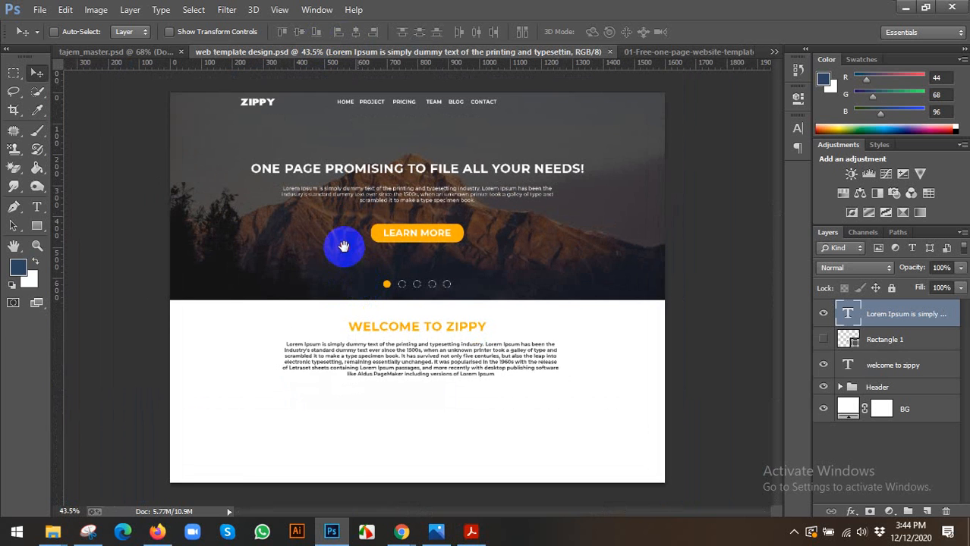
{"action": "key", "text": "ctrl+semicolon"}
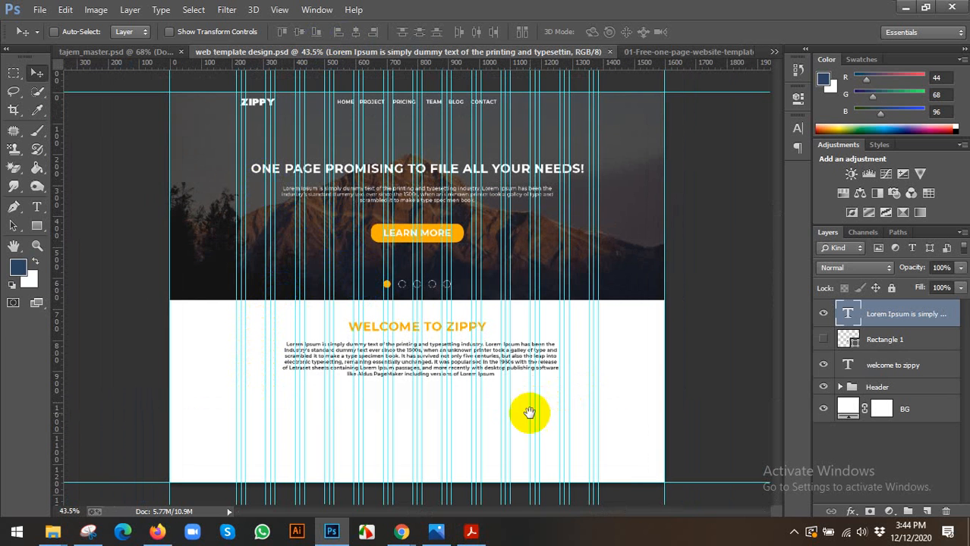
Draw a pale pink (#ebd7d7) circle about 62 px in diameter with the Ellipse tool, below the left end of the welcome paragraph.
{"action": "scroll", "coordinate": [439, 405], "scroll_direction": "up", "scroll_amount": 5}
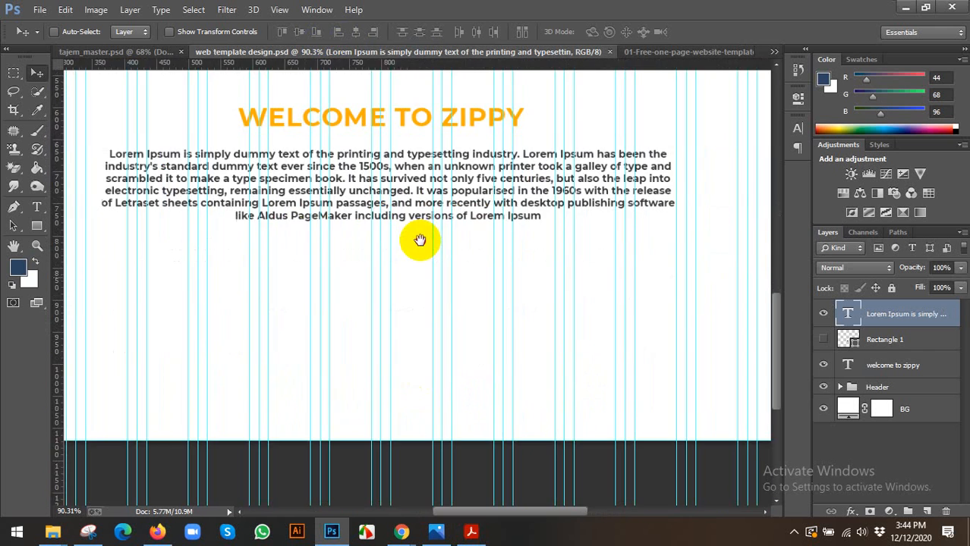
{"action": "scroll", "coordinate": [424, 250], "scroll_direction": "down", "scroll_amount": 2}
{"action": "left_click", "coordinate": [36, 225]}
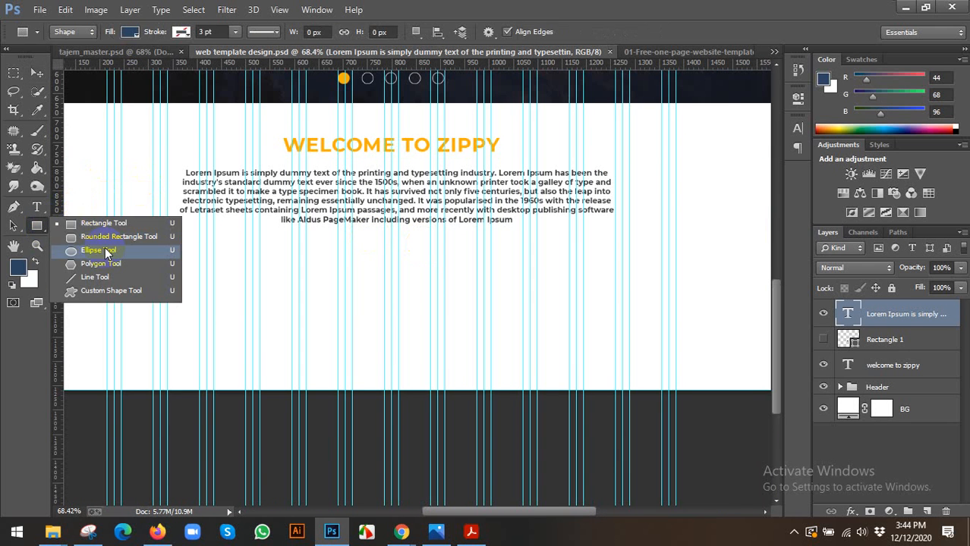
{"action": "left_click", "coordinate": [104, 254]}
{"action": "scroll", "coordinate": [163, 269], "scroll_direction": "up", "scroll_amount": 1}
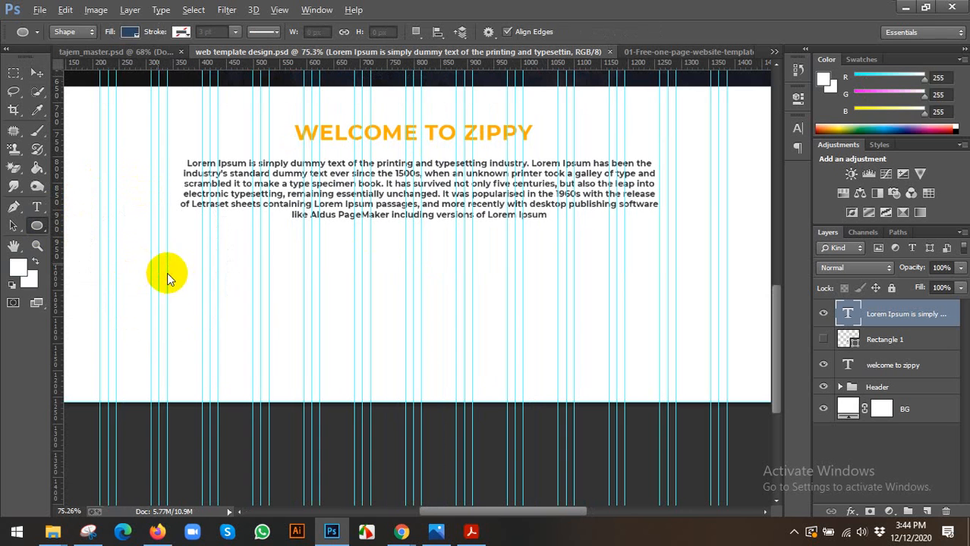
{"action": "left_click", "coordinate": [156, 266]}
{"action": "left_click", "coordinate": [441, 219]}
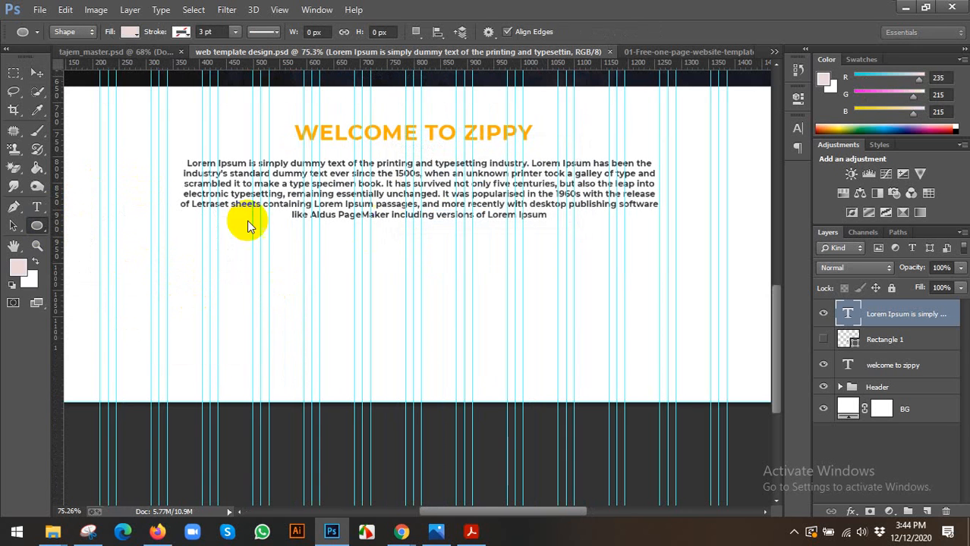
{"action": "left_click_drag", "start_coordinate": [157, 276], "coordinate": [198, 295]}
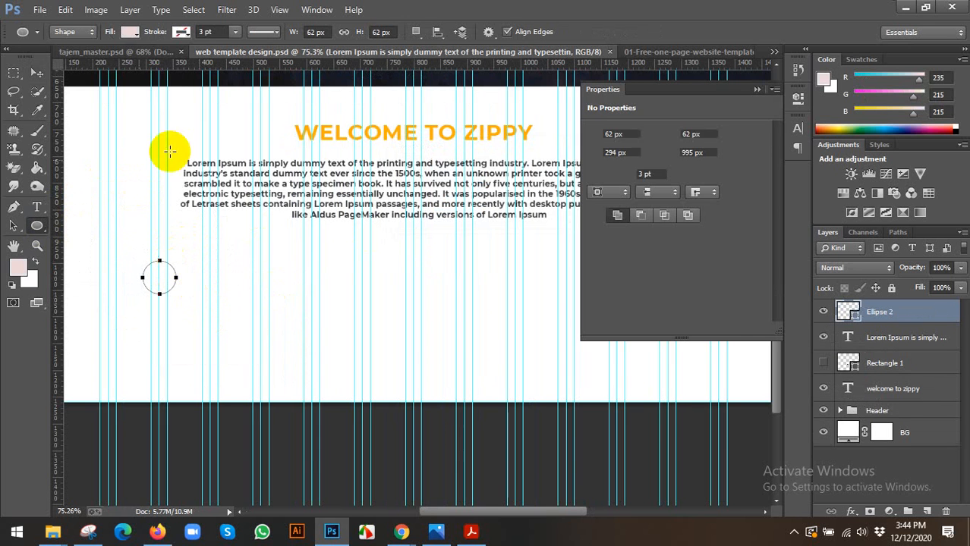
{"action": "left_click", "coordinate": [798, 98]}
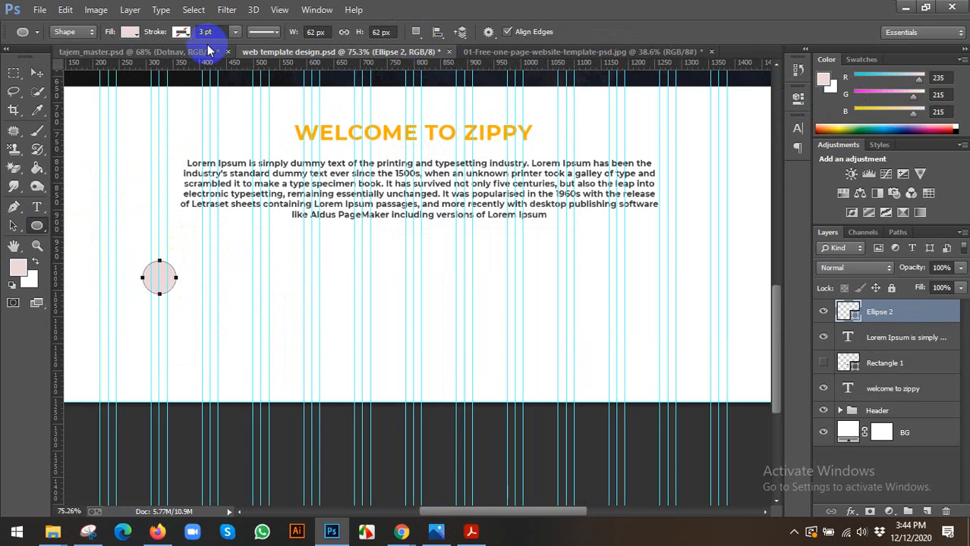
Change the circle's fill to orange #ffae00, sampled from the WELCOME TO ZIPPY heading.
{"action": "left_click", "coordinate": [132, 33]}
{"action": "left_click", "coordinate": [197, 61]}
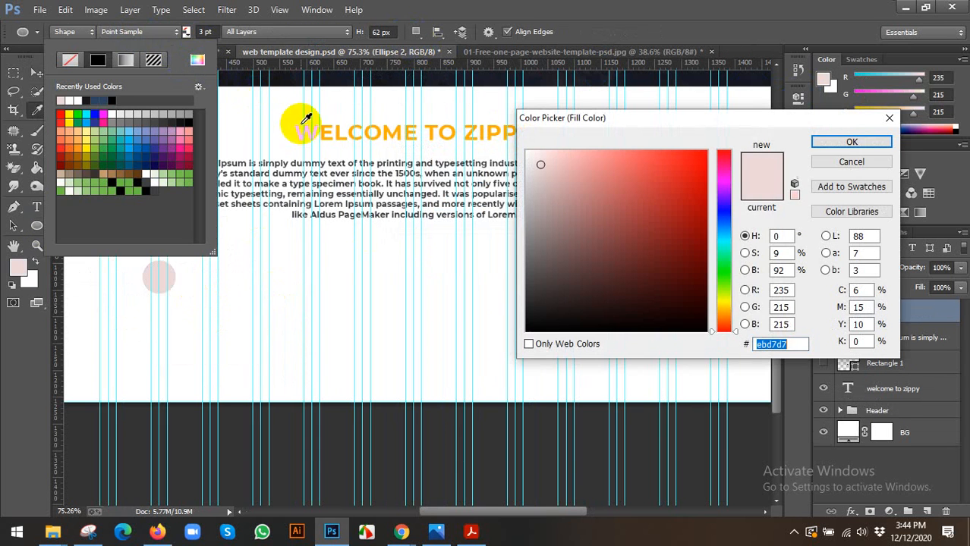
{"action": "left_click", "coordinate": [312, 129]}
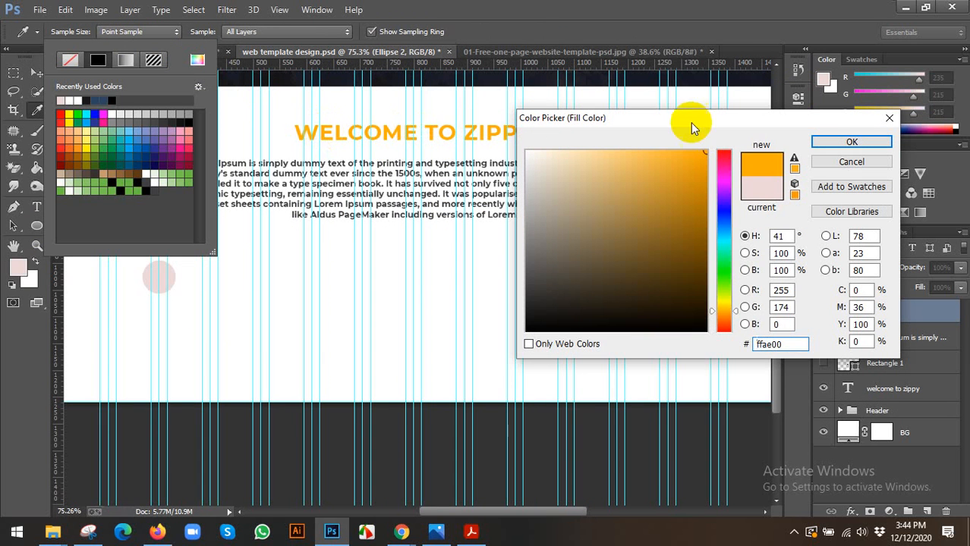
{"action": "left_click", "coordinate": [839, 142]}
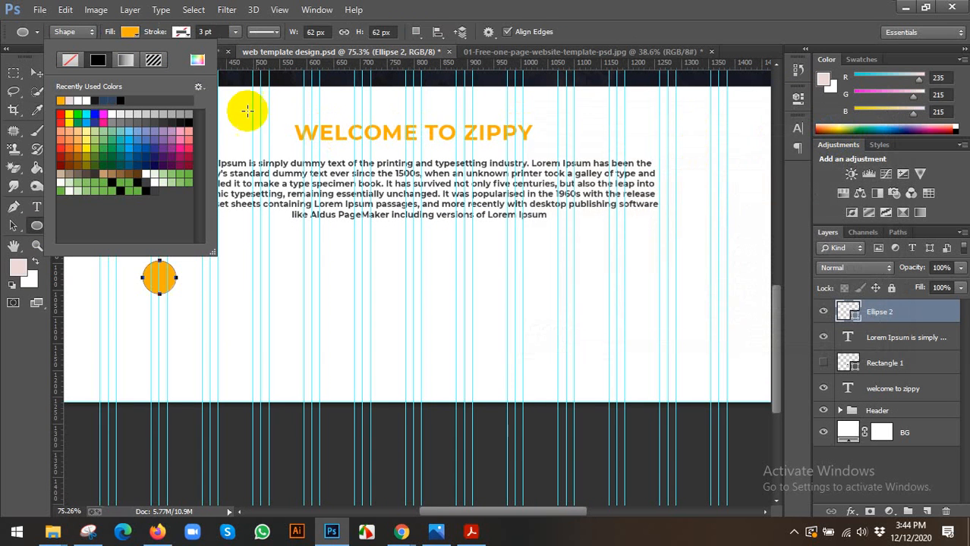
{"action": "left_click", "coordinate": [35, 70]}
Place two copies of the orange circle in a row across the white section, with the guides hidden while moving and shown again.
{"action": "scroll", "coordinate": [169, 266], "scroll_direction": "down", "scroll_amount": 2}
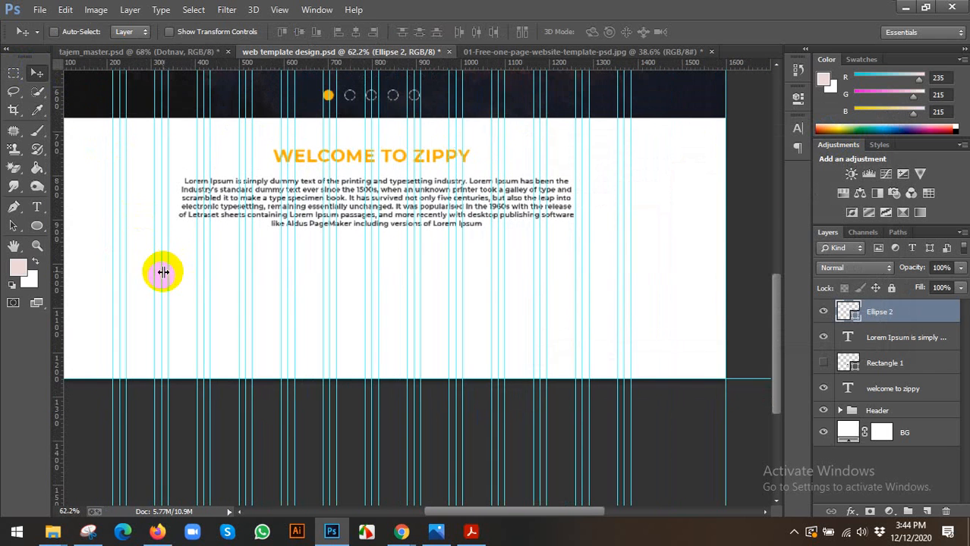
{"action": "key", "text": "ctrl+semicolon"}
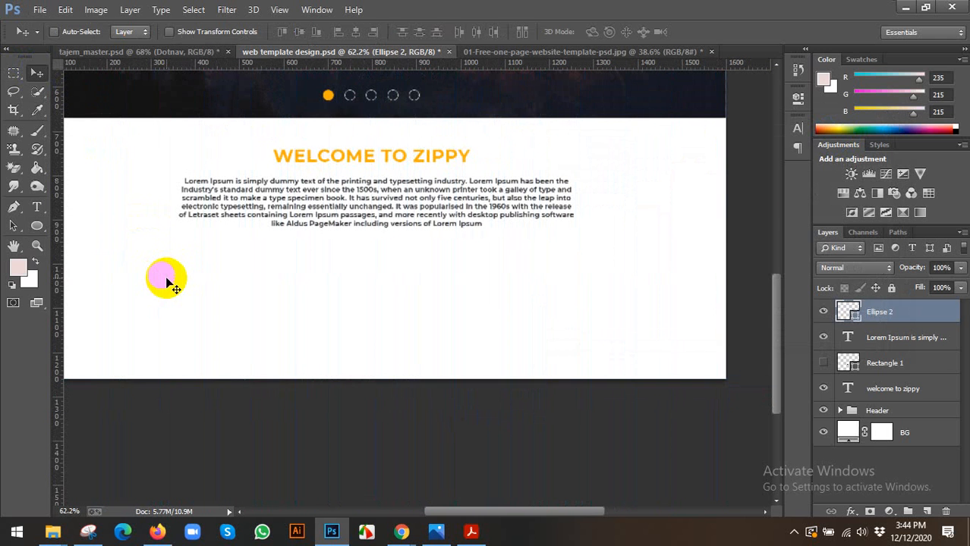
{"action": "left_click_drag", "start_coordinate": [166, 278], "coordinate": [621, 274]}
{"action": "key", "text": "ctrl+semicolon"}
{"action": "scroll", "coordinate": [621, 275], "scroll_direction": "down", "scroll_amount": 2}
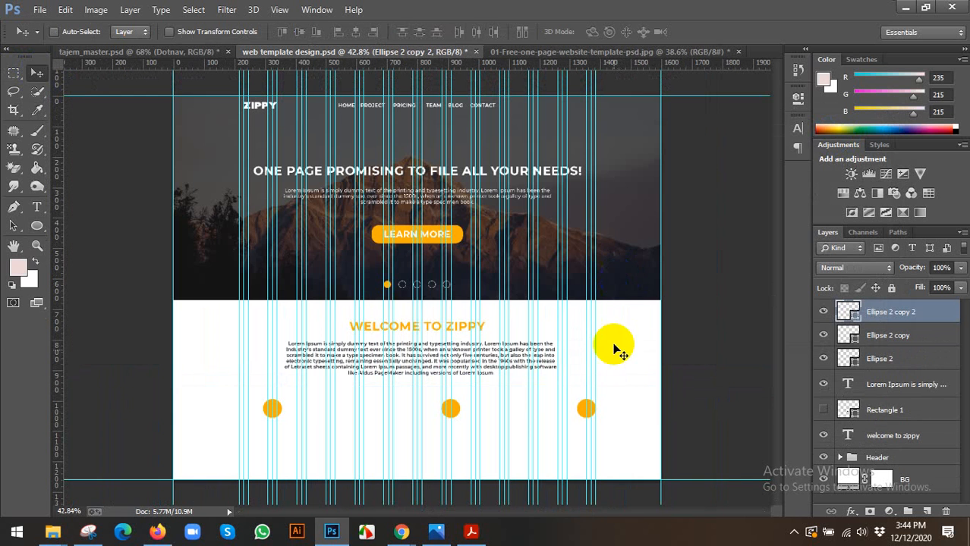
{"action": "scroll", "coordinate": [621, 416], "scroll_direction": "up", "scroll_amount": 1}
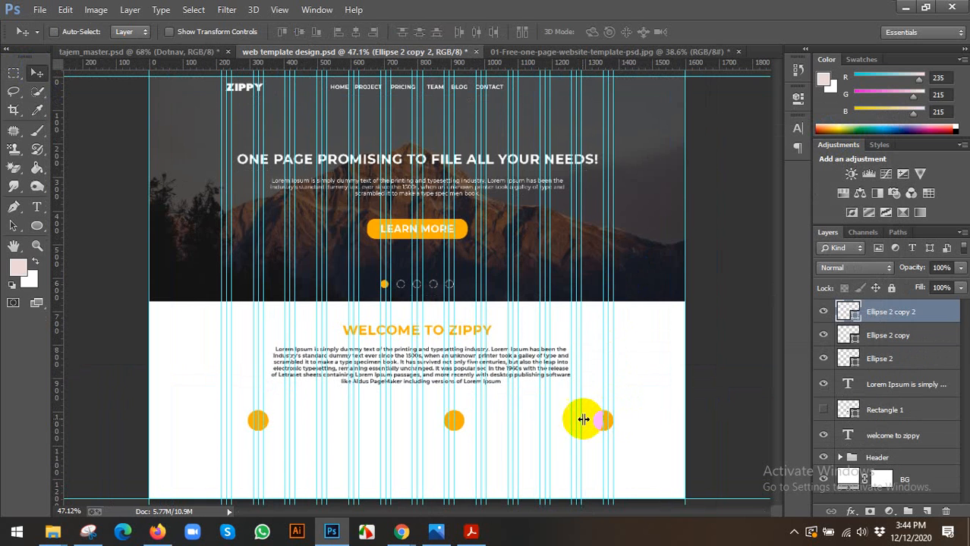
Move the right-hand circle inward along the row and distribute all three circles with equal horizontal spacing.
{"action": "left_click_drag", "start_coordinate": [574, 424], "coordinate": [569, 423]}
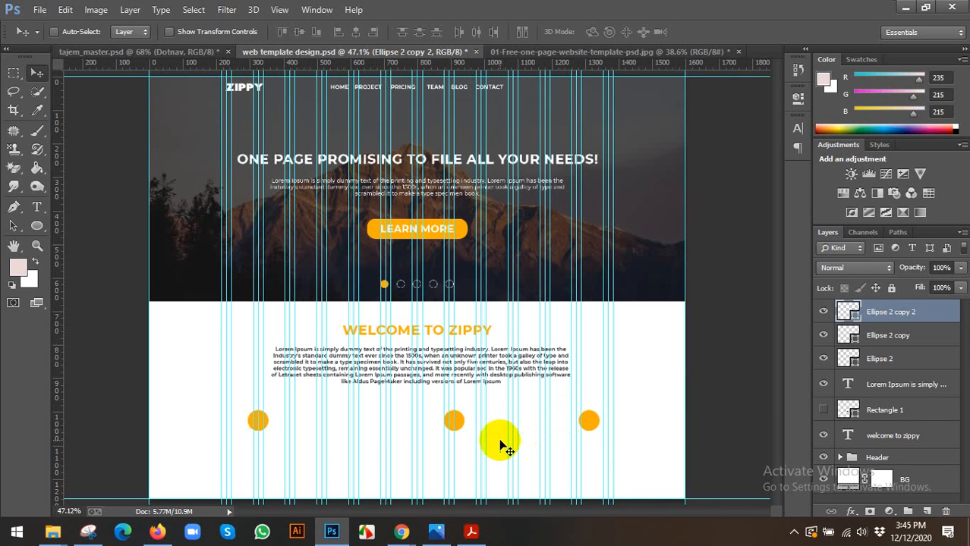
{"action": "key", "text": "shift+Left"}
{"action": "key", "text": "shift+Left"}
{"action": "key", "text": "shift+Left"}
{"action": "key", "text": "shift+Left"}
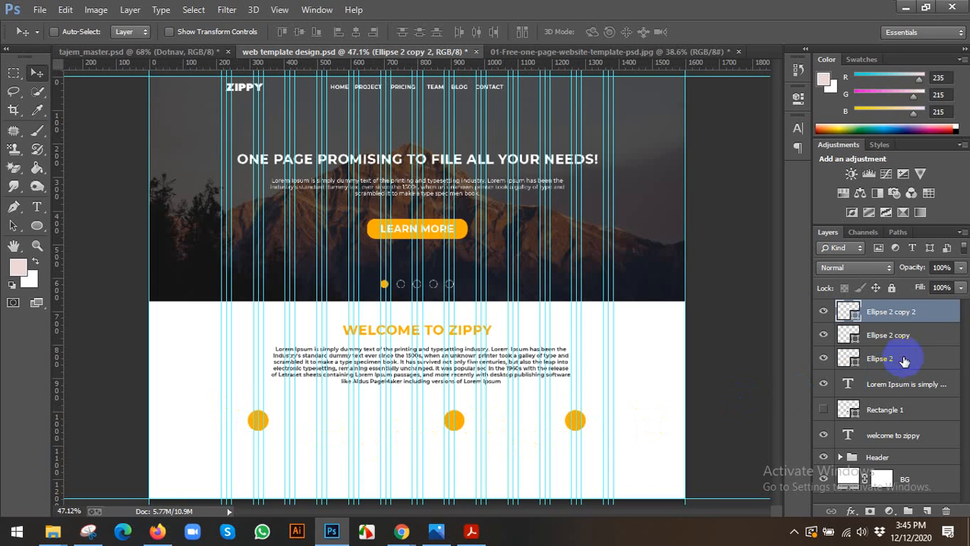
{"action": "left_click", "coordinate": [880, 362], "text": "shift"}
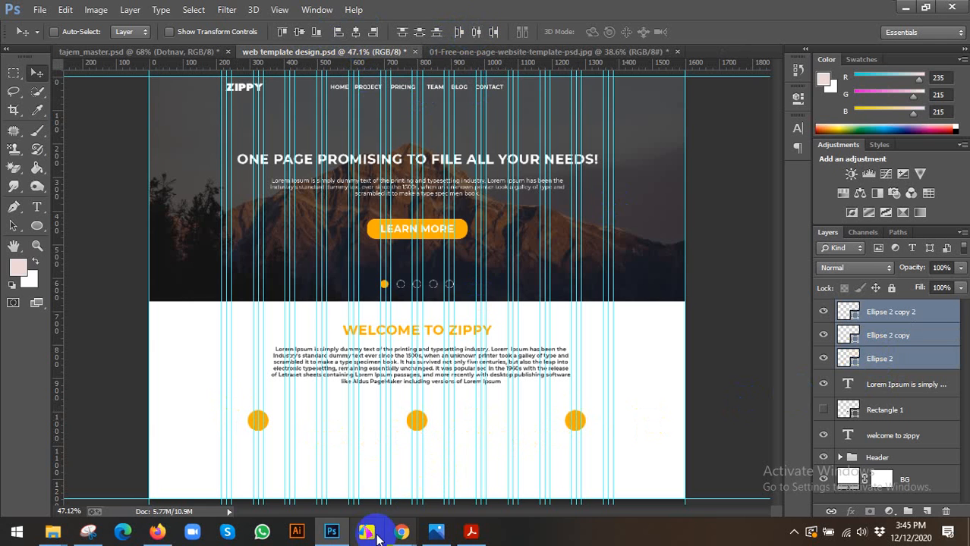
Compare the circle row with the three icon columns, their titles, text and buttons in the reference template.
{"action": "left_click", "coordinate": [332, 533]}
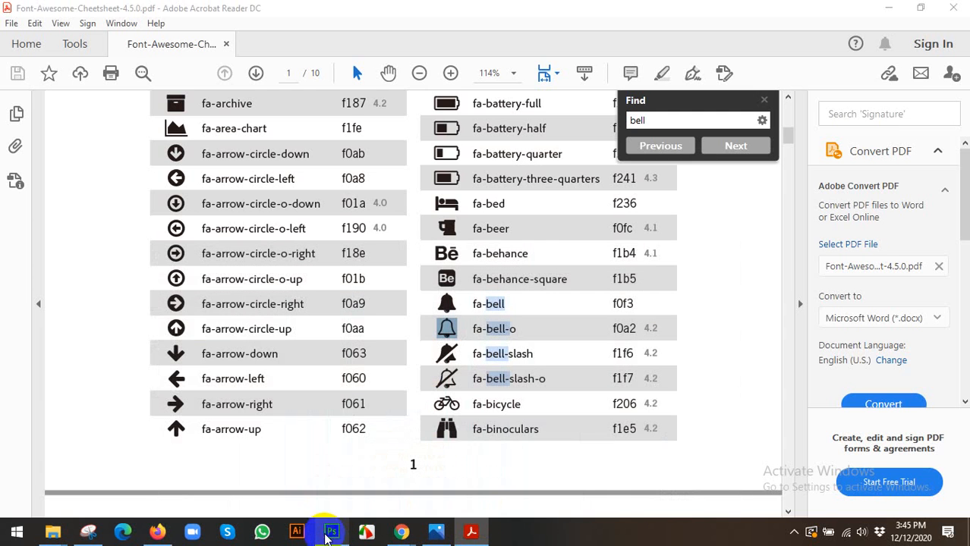
{"action": "left_click", "coordinate": [332, 533]}
{"action": "left_click", "coordinate": [580, 52]}
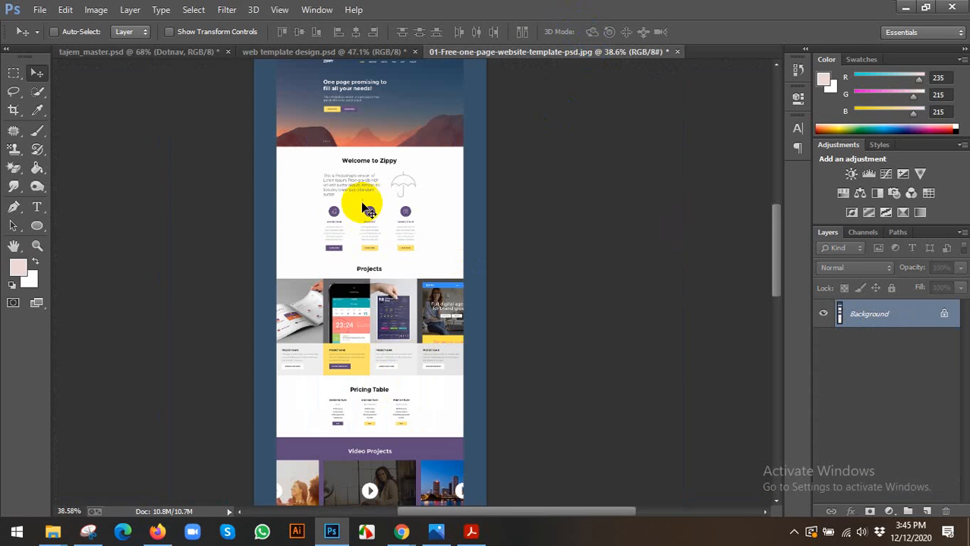
{"action": "scroll", "coordinate": [363, 206], "scroll_direction": "up", "scroll_amount": 3}
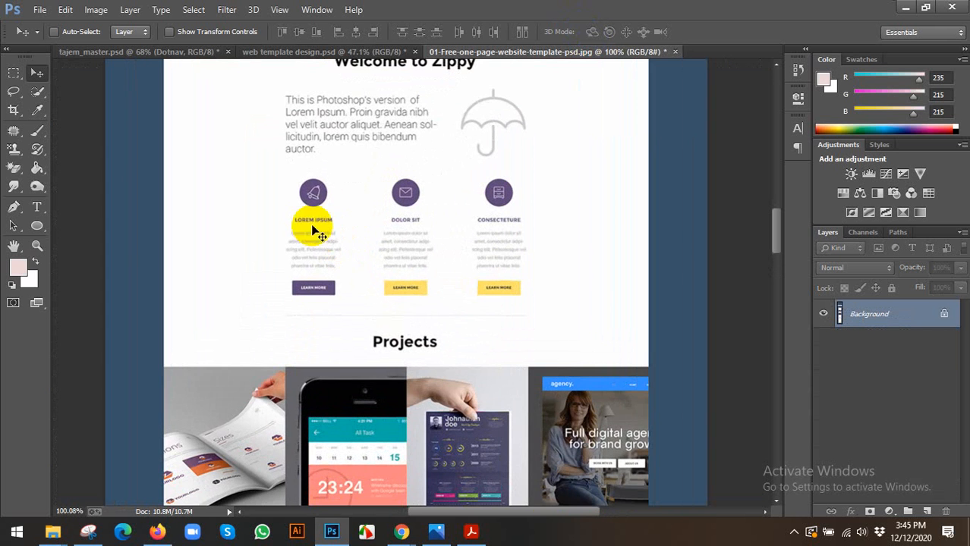
{"action": "left_click", "coordinate": [331, 53]}
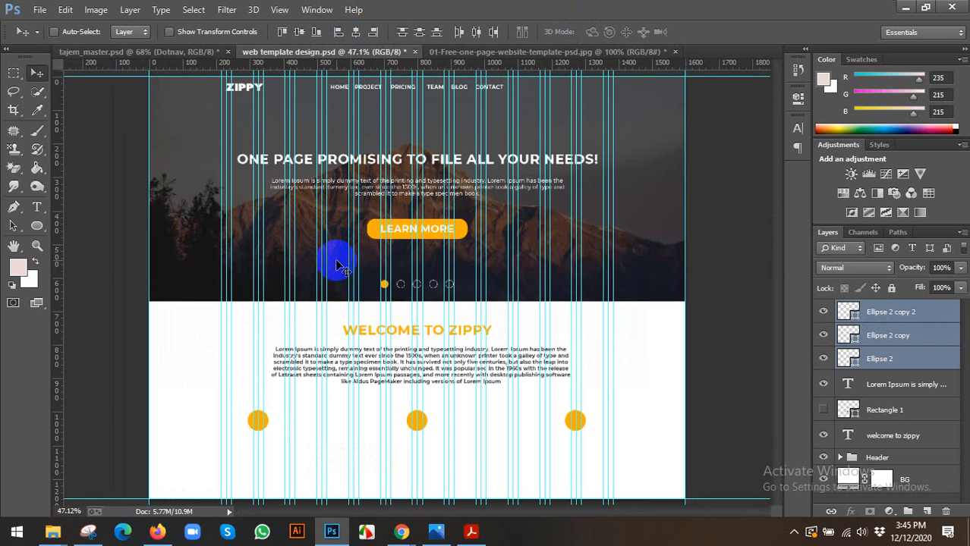
{"action": "key", "text": "ctrl+minus"}
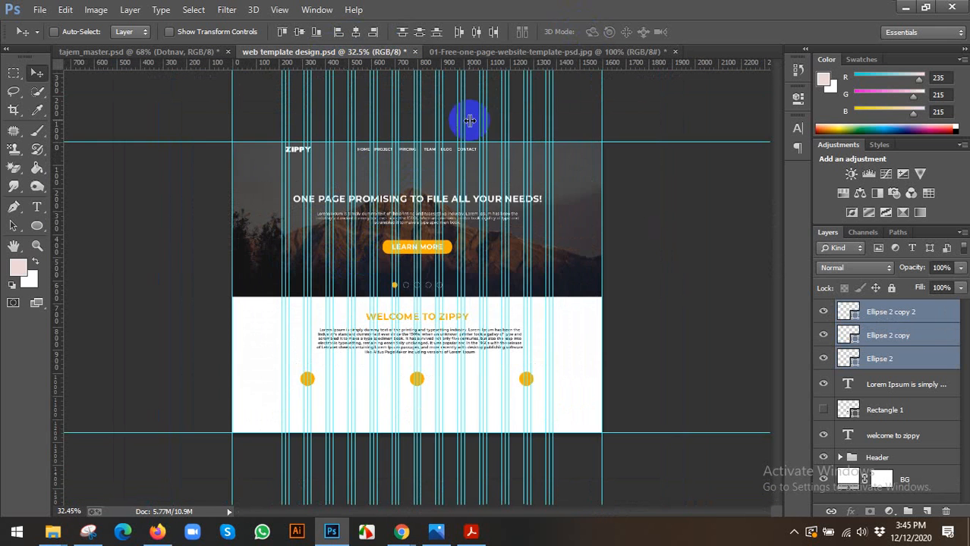
{"action": "left_click", "coordinate": [513, 52]}
{"action": "scroll", "coordinate": [255, 209], "scroll_direction": "up", "scroll_amount": 3}
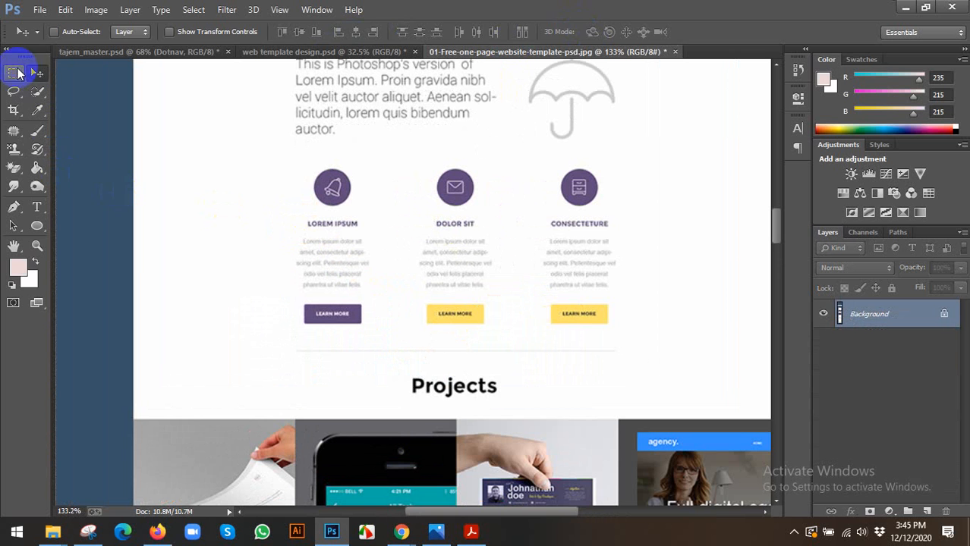
Mark out the three icon columns in the reference template to gauge their overall width against the circle row.
{"action": "left_click", "coordinate": [14, 73]}
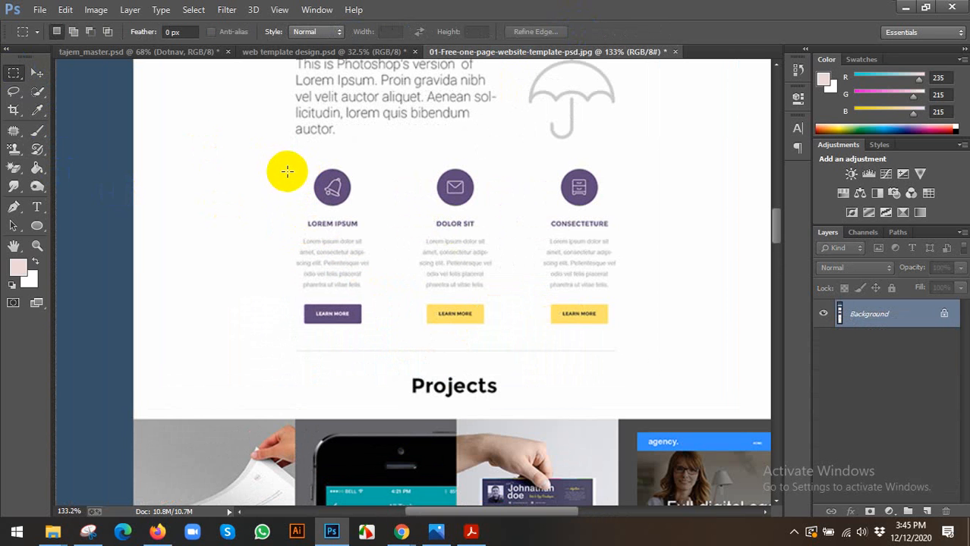
{"action": "left_click_drag", "start_coordinate": [287, 171], "coordinate": [617, 325]}
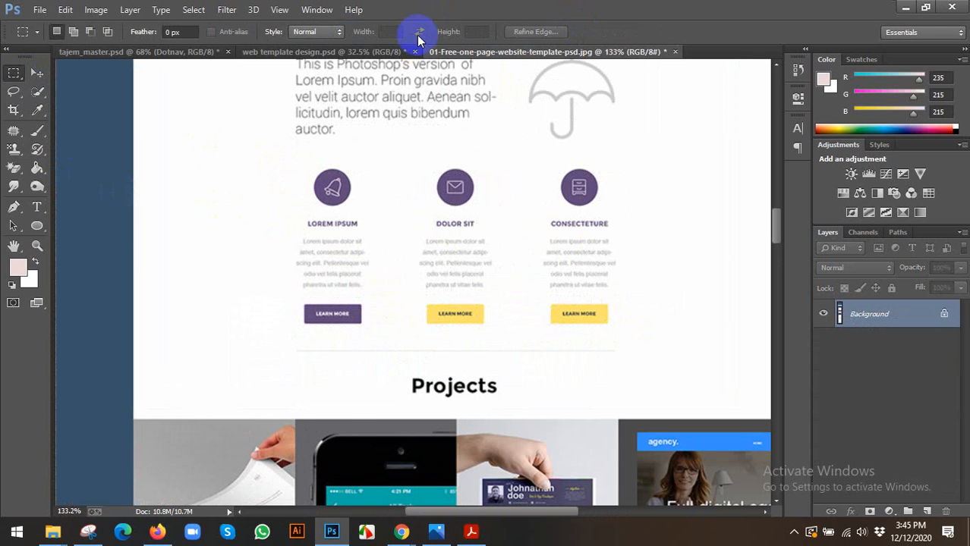
{"action": "left_click", "coordinate": [364, 51]}
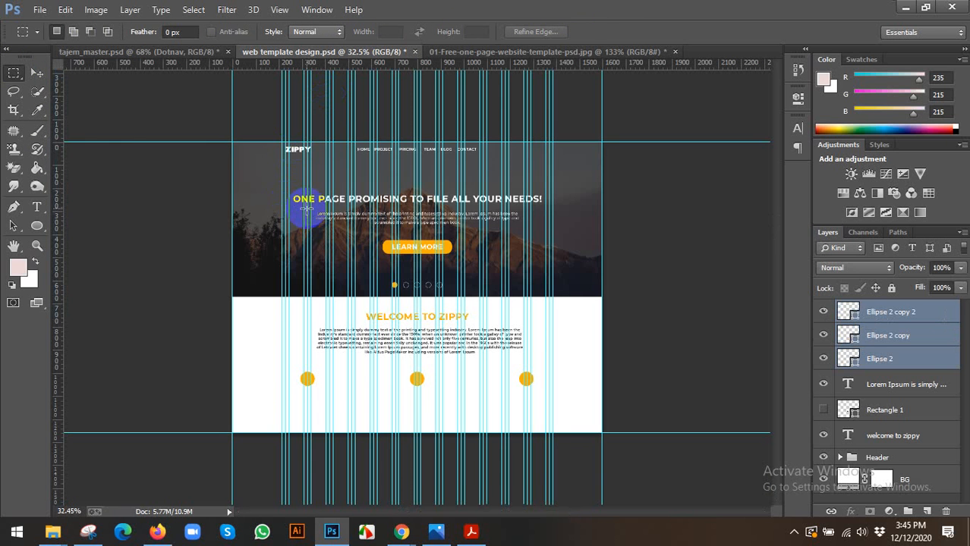
Move the left-hand circle inward along the row and distribute the three circles with equal horizontal spacing.
{"action": "key", "text": "v"}
{"action": "left_click", "coordinate": [849, 361]}
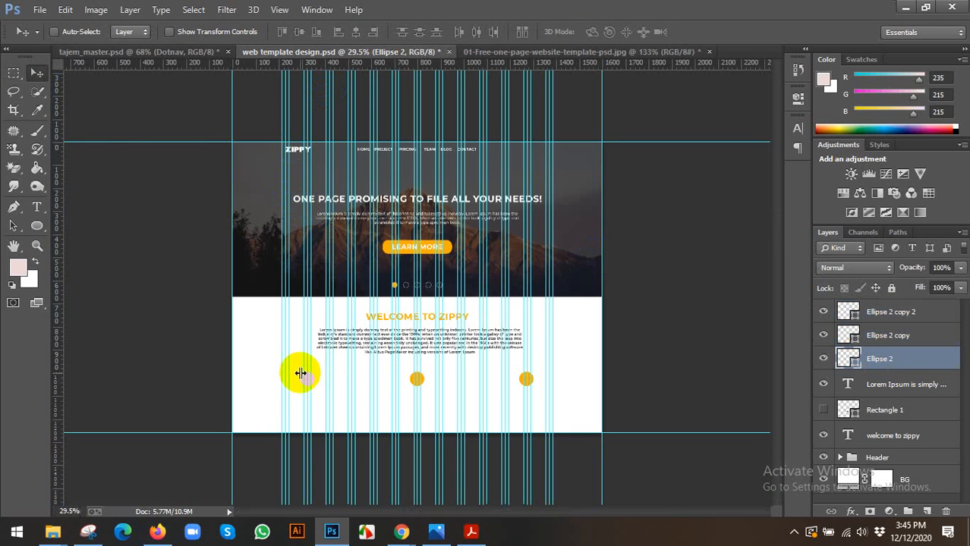
{"action": "scroll", "coordinate": [300, 372], "scroll_direction": "up", "scroll_amount": 4}
{"action": "left_click_drag", "start_coordinate": [256, 422], "coordinate": [337, 431]}
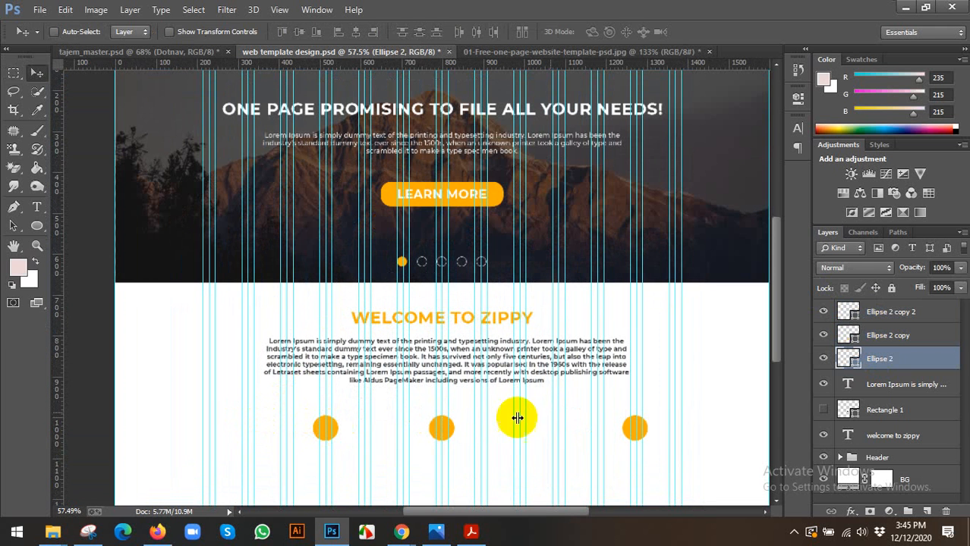
{"action": "left_click", "coordinate": [878, 319], "text": "shift"}
{"action": "left_click", "coordinate": [475, 32]}
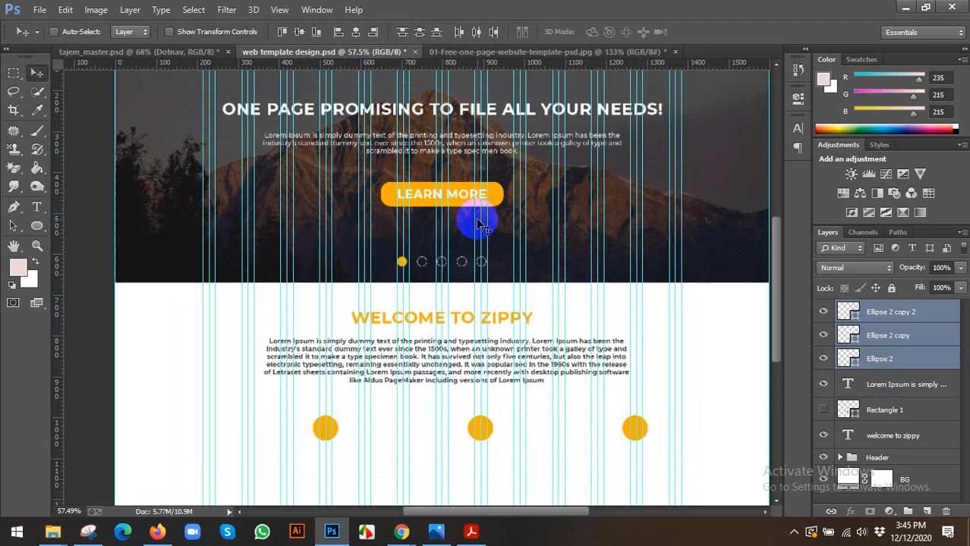
Centre the three circles horizontally on the canvas as one temporary group and ungroup them.
{"action": "key", "text": "ctrl+g"}
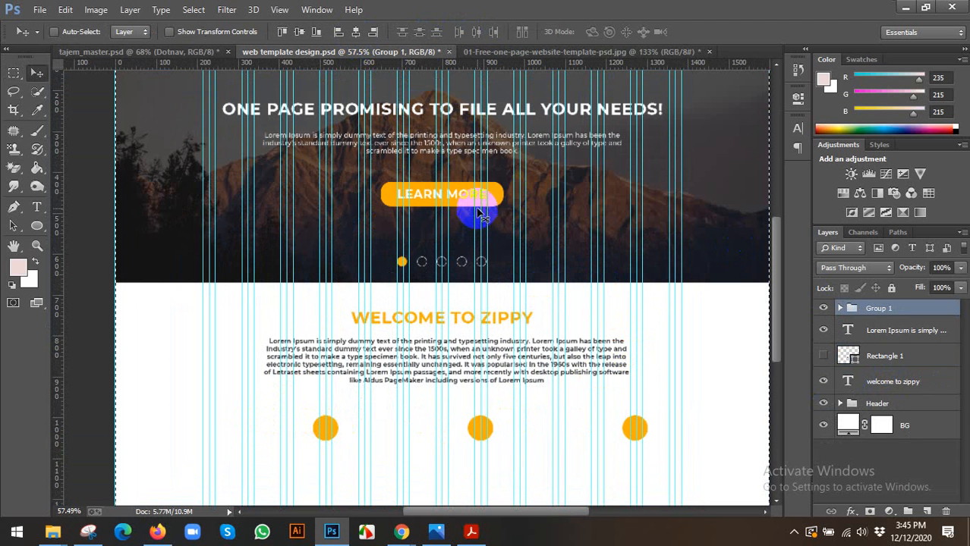
{"action": "key", "text": "ctrl+a"}
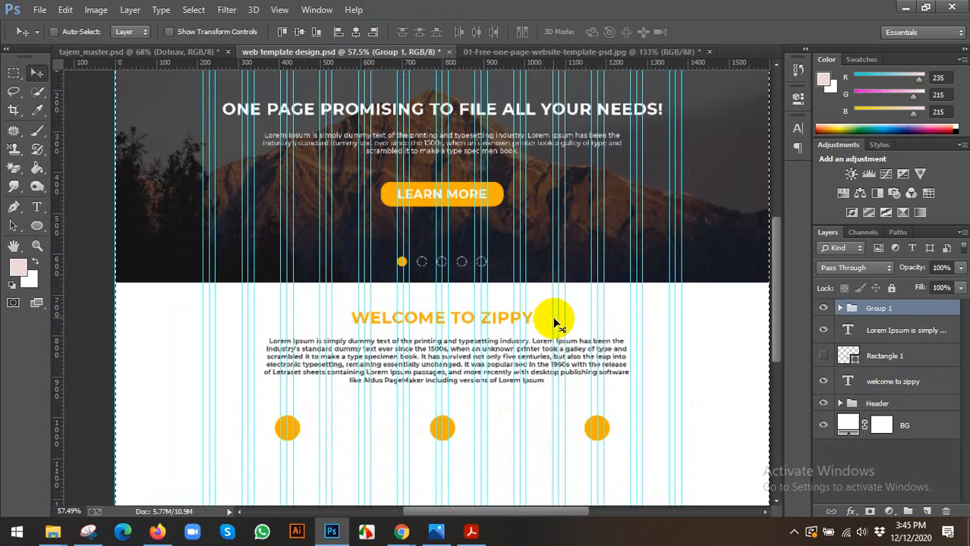
{"action": "scroll", "coordinate": [543, 292], "scroll_direction": "down", "scroll_amount": 2}
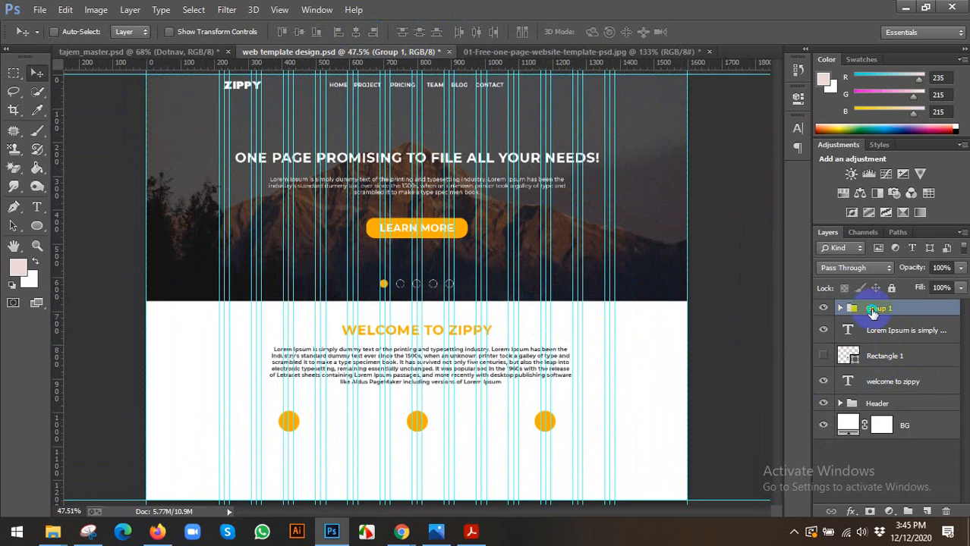
{"action": "right_click", "coordinate": [873, 311]}
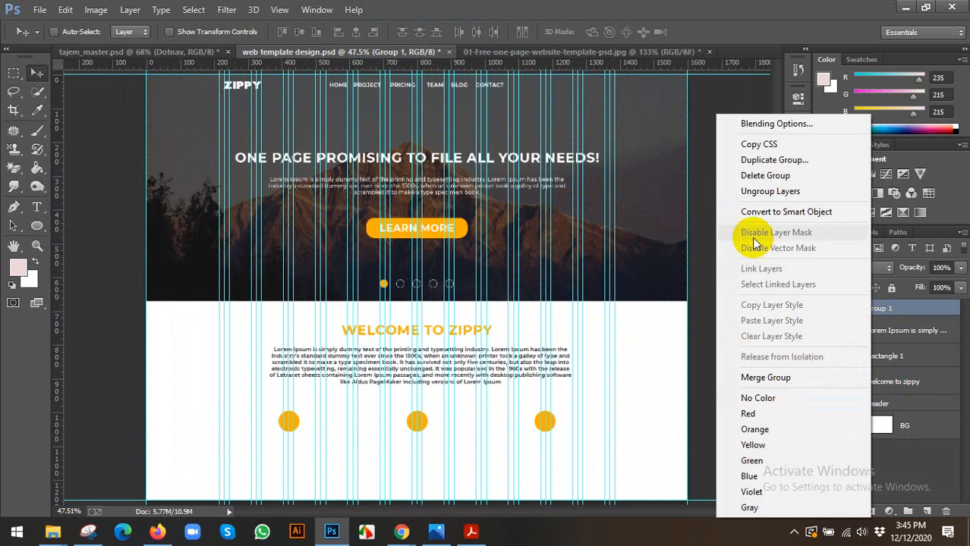
{"action": "left_click", "coordinate": [754, 191]}
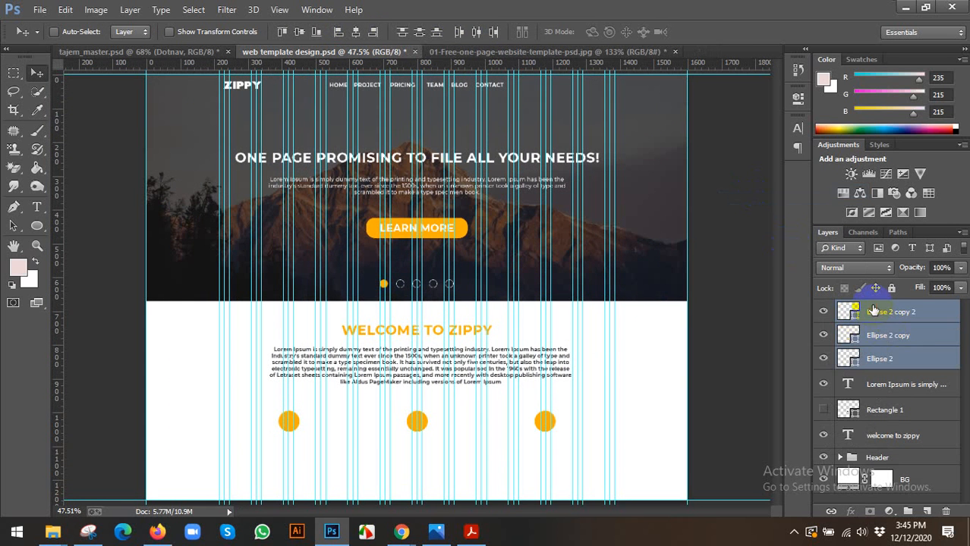
Rename the left-hand circle's layer as bell.
{"action": "left_click", "coordinate": [874, 311]}
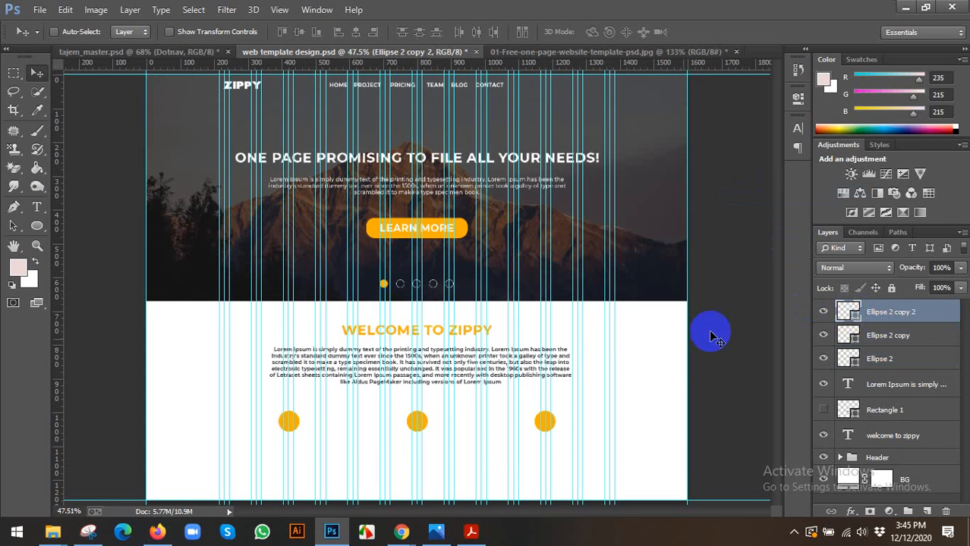
{"action": "left_click", "coordinate": [824, 360]}
{"action": "left_click", "coordinate": [880, 360]}
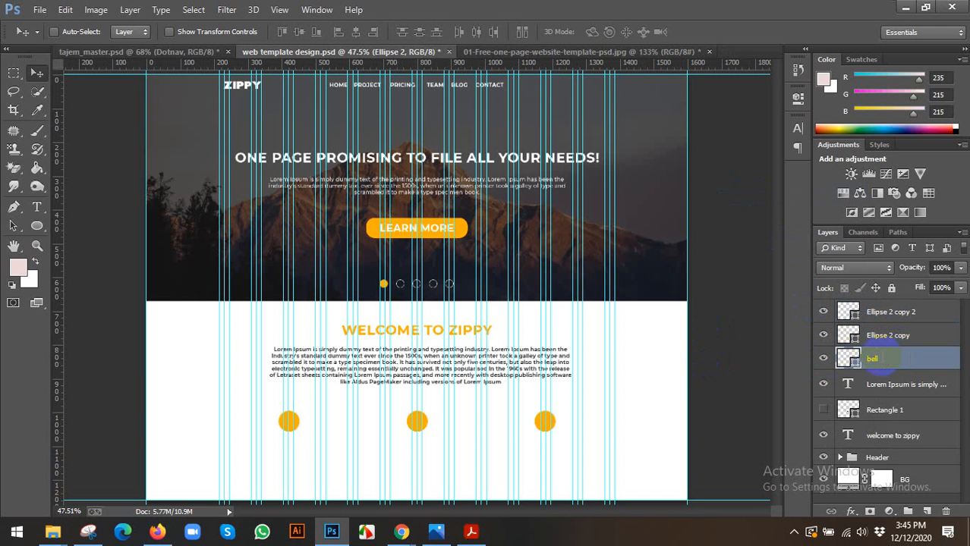
{"action": "key", "text": "Return"}
Add the outlined bell icon from the Acrobat Reader cheatsheet as white FontAwesome text near the left-hand circle, with the guides hidden.
{"action": "scroll", "coordinate": [323, 455], "scroll_direction": "up", "scroll_amount": 2}
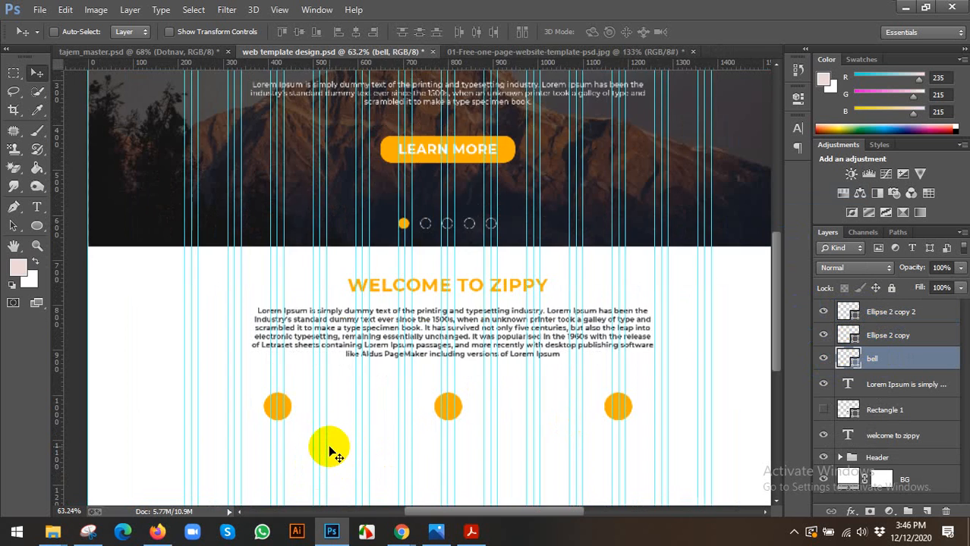
{"action": "key", "text": "ctrl+semicolon"}
{"action": "scroll", "coordinate": [304, 444], "scroll_direction": "up", "scroll_amount": 5}
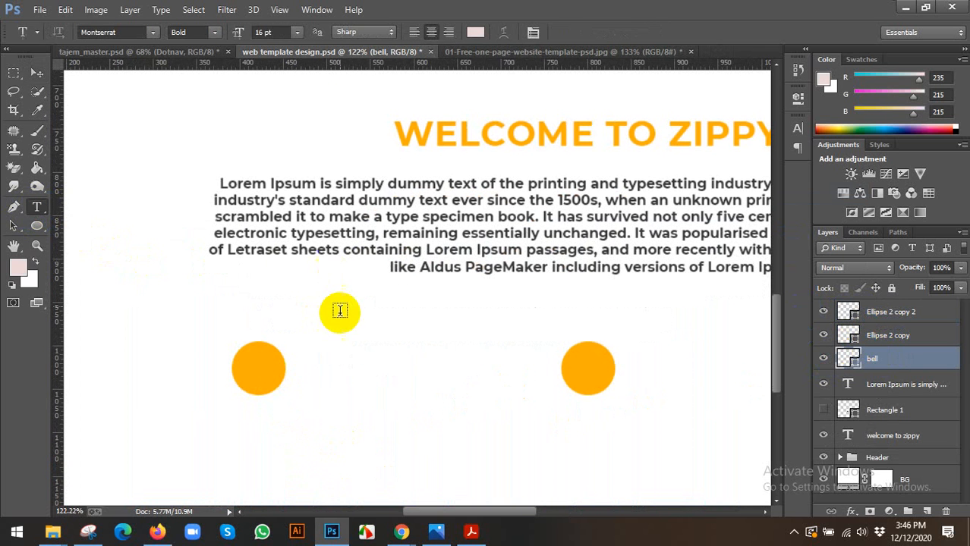
{"action": "left_click", "coordinate": [341, 335]}
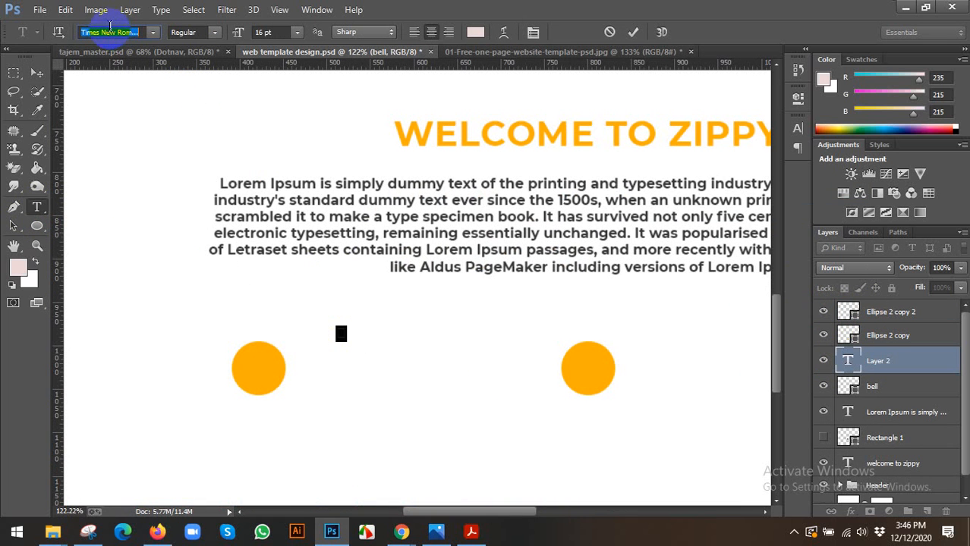
{"action": "left_click", "coordinate": [470, 532]}
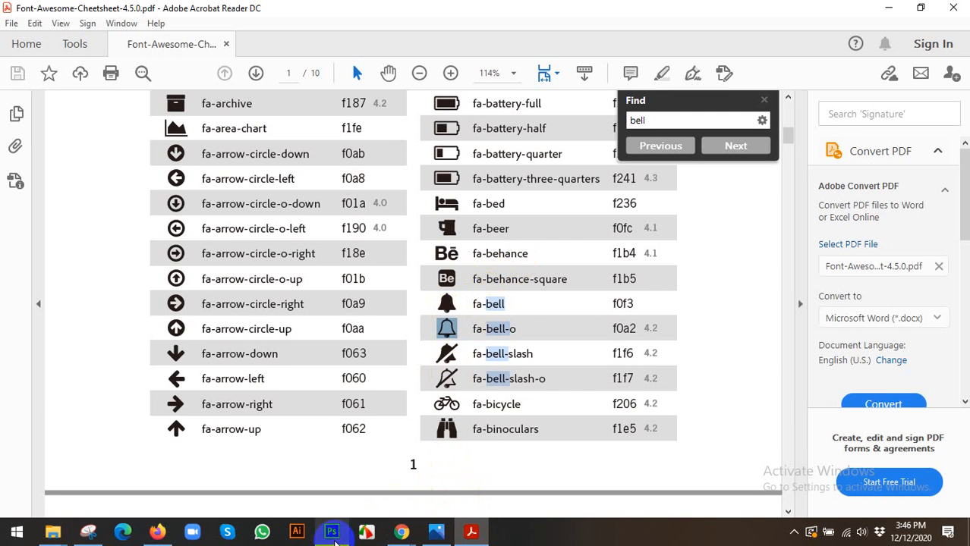
{"action": "left_click", "coordinate": [331, 532]}
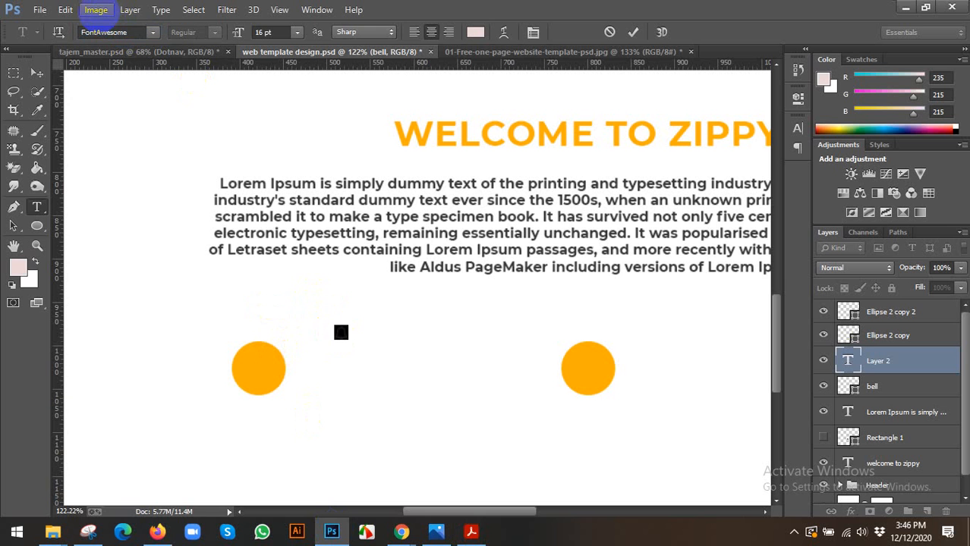
{"action": "left_click", "coordinate": [475, 32]}
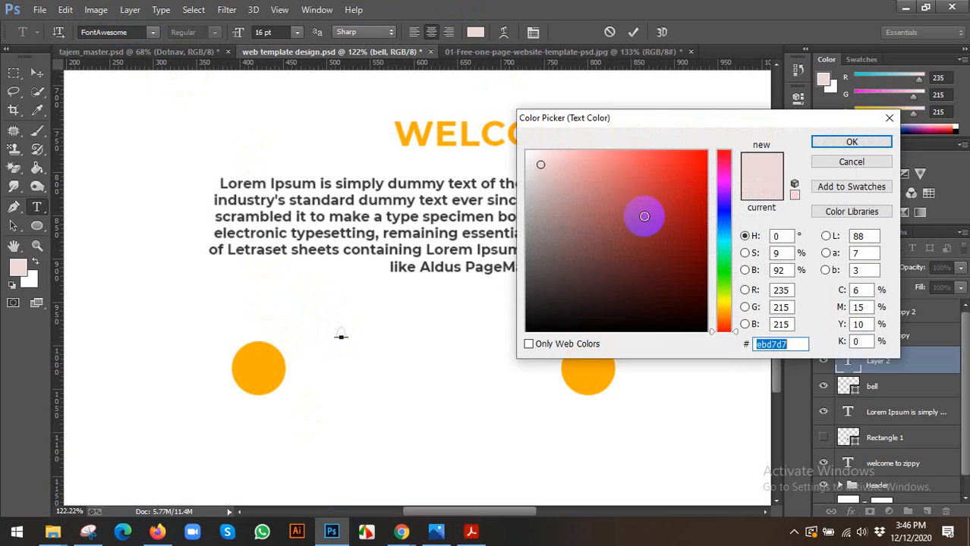
{"action": "left_click_drag", "start_coordinate": [527, 151], "coordinate": [507, 142]}
{"action": "left_click", "coordinate": [852, 141]}
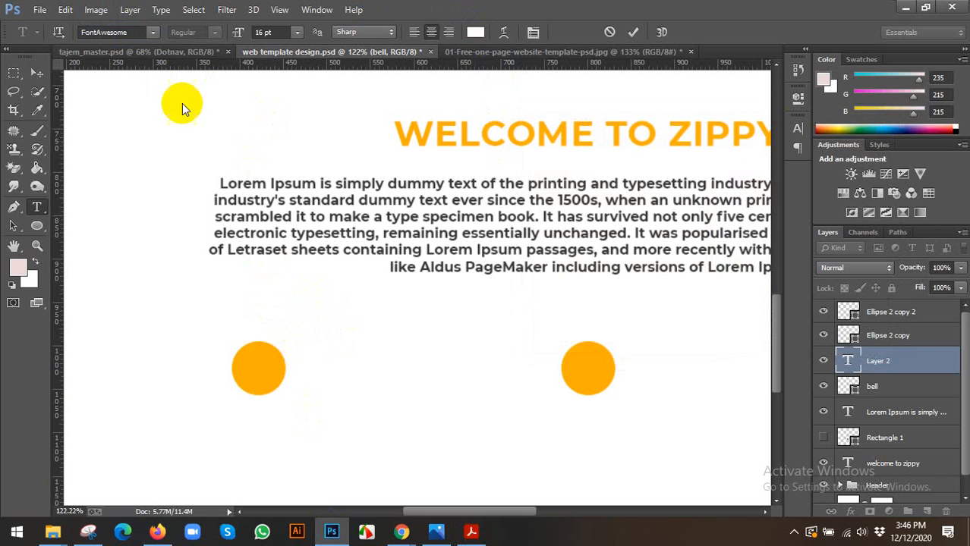
Move the bell icon onto the left-hand circle and set its size to 30 pt.
{"action": "left_click", "coordinate": [36, 73]}
{"action": "left_click_drag", "start_coordinate": [337, 332], "coordinate": [255, 370]}
{"action": "double_click", "coordinate": [846, 363]}
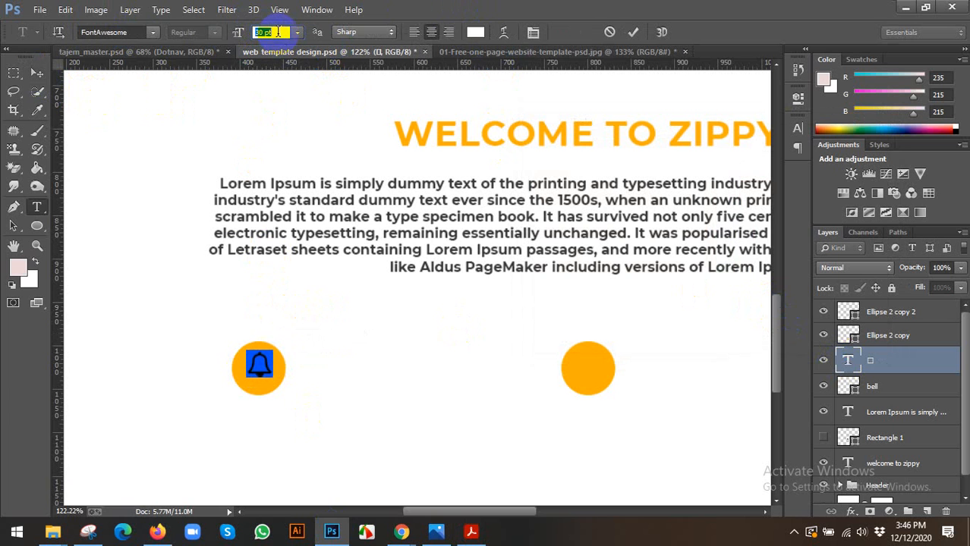
{"action": "left_click", "coordinate": [37, 73]}
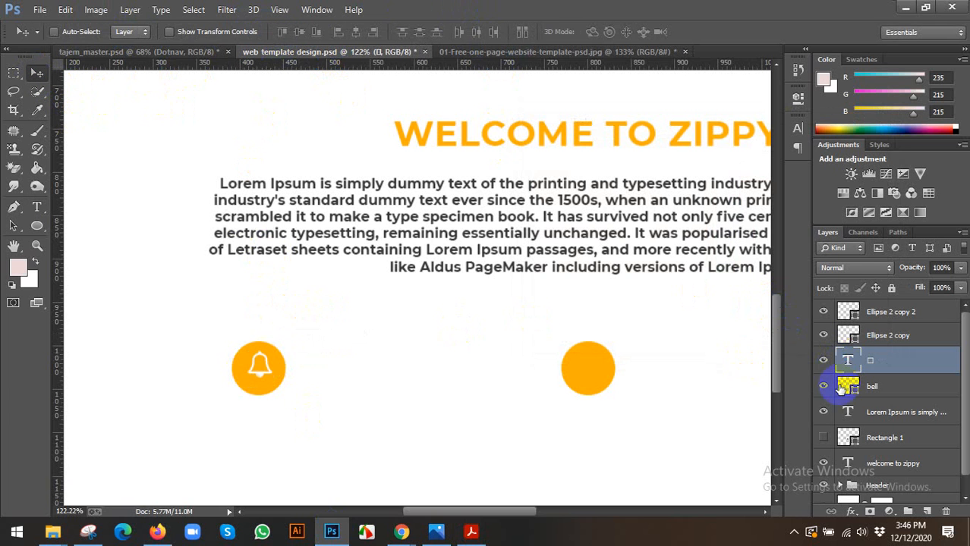
Centre the bell icon on its orange circle and group both layers under the name bell.
{"action": "left_click", "coordinate": [858, 384], "text": "ctrl"}
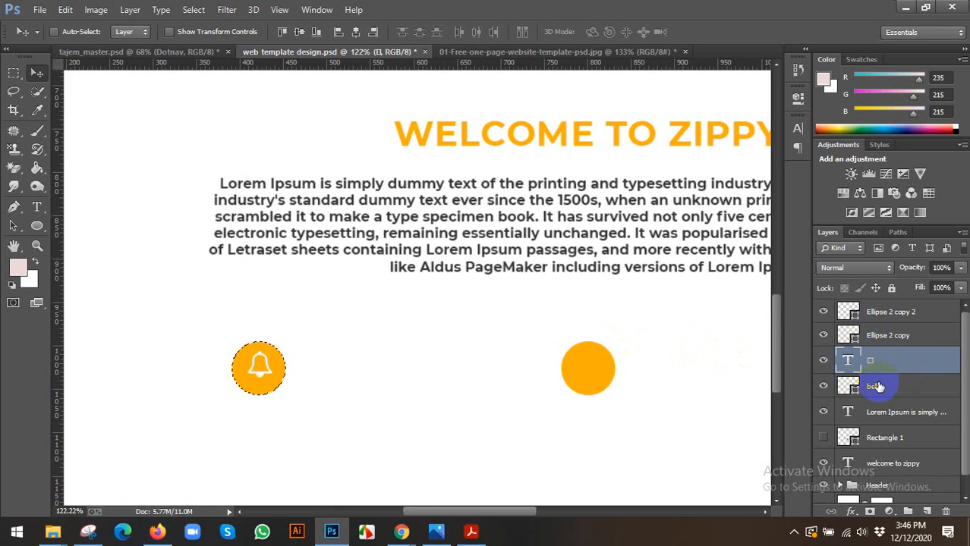
{"action": "left_click", "coordinate": [887, 387], "text": "ctrl"}
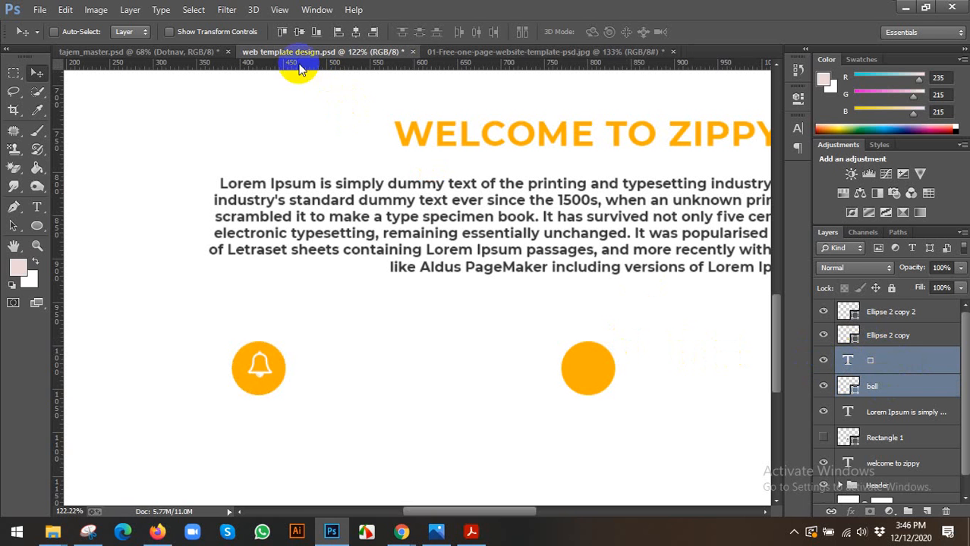
{"action": "left_click", "coordinate": [356, 32]}
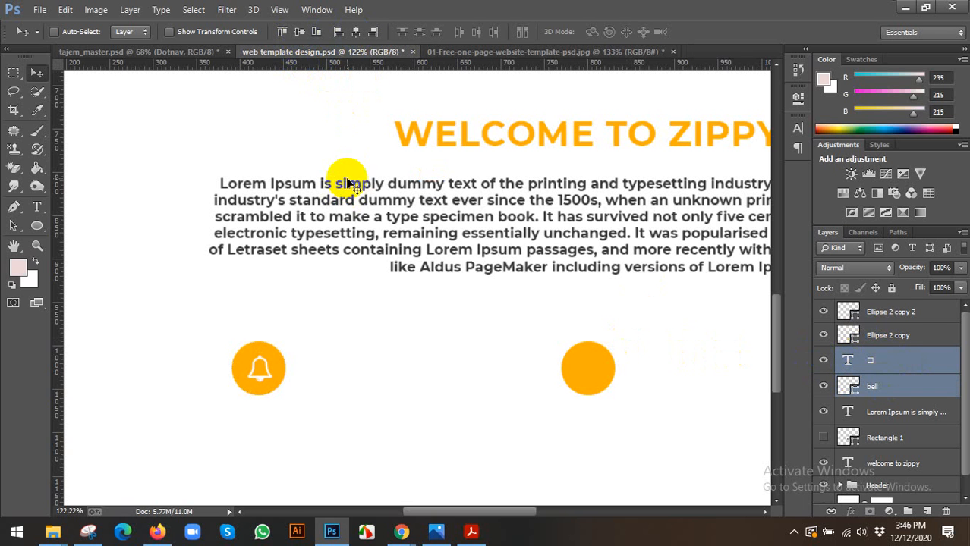
{"action": "key", "text": "ctrl+g"}
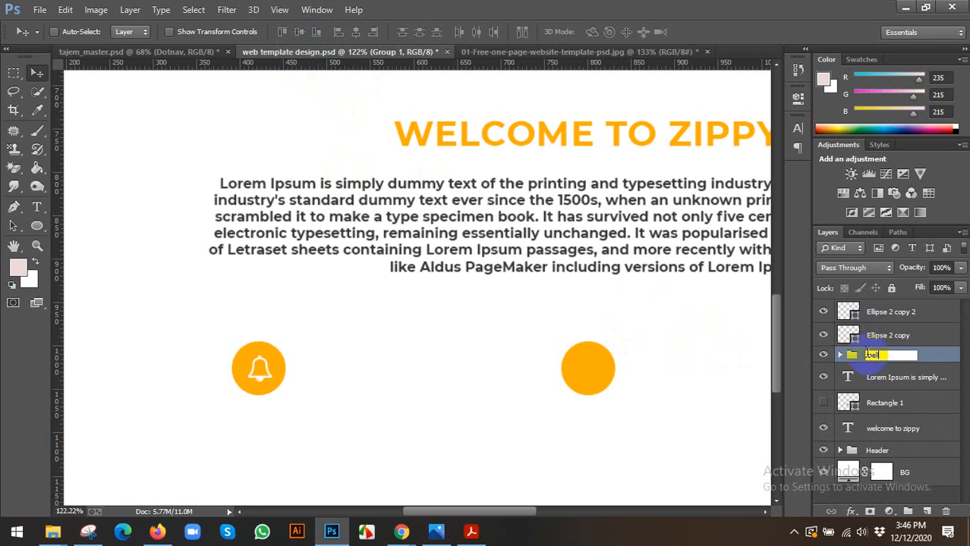
{"action": "key", "text": "Return"}
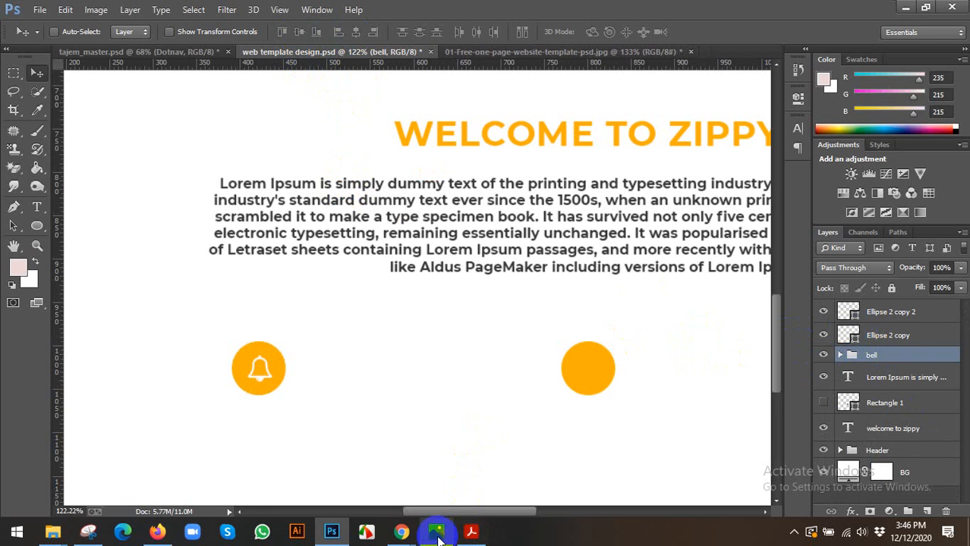
Check the reference's second icon, search the Font Awesome cheatsheet in Acrobat Reader for "env" and copy the fa-envelope-o icon.
{"action": "left_click", "coordinate": [581, 53]}
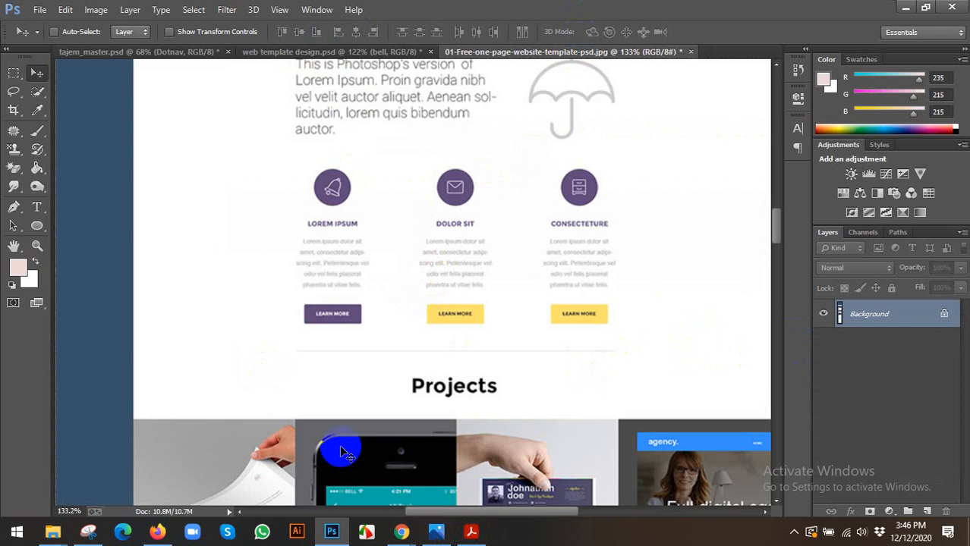
{"action": "left_click", "coordinate": [477, 535]}
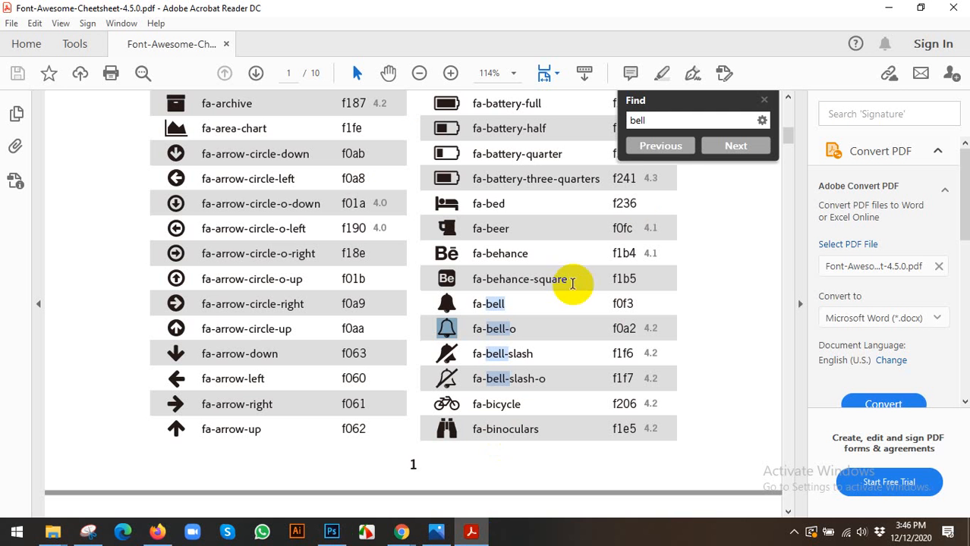
{"action": "key", "text": "ctrl+f"}
{"action": "type", "text": "env"}
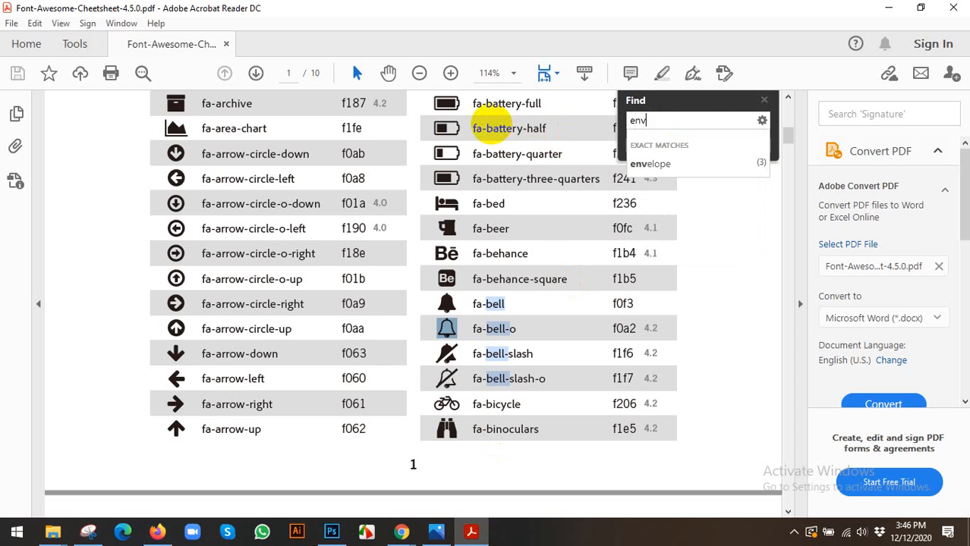
{"action": "key", "text": "Return"}
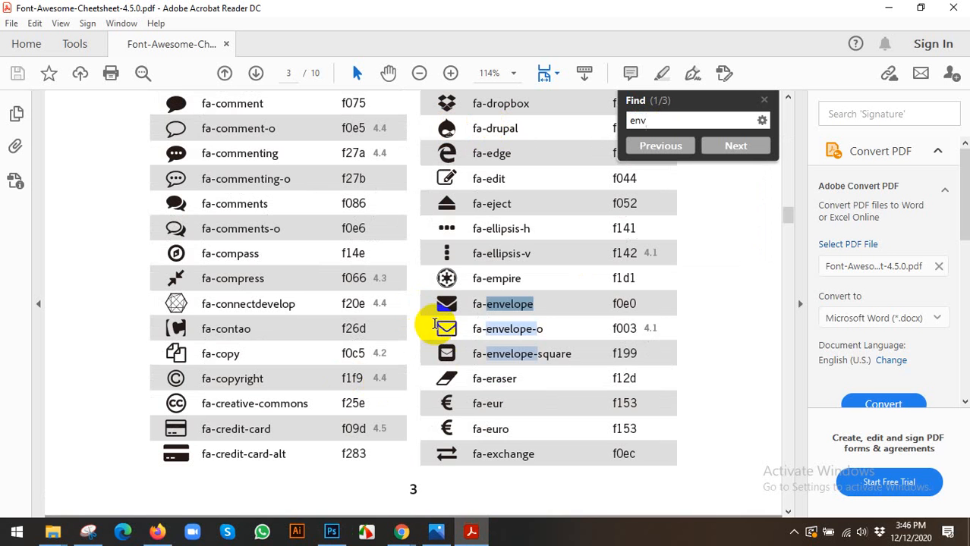
{"action": "left_click", "coordinate": [432, 331]}
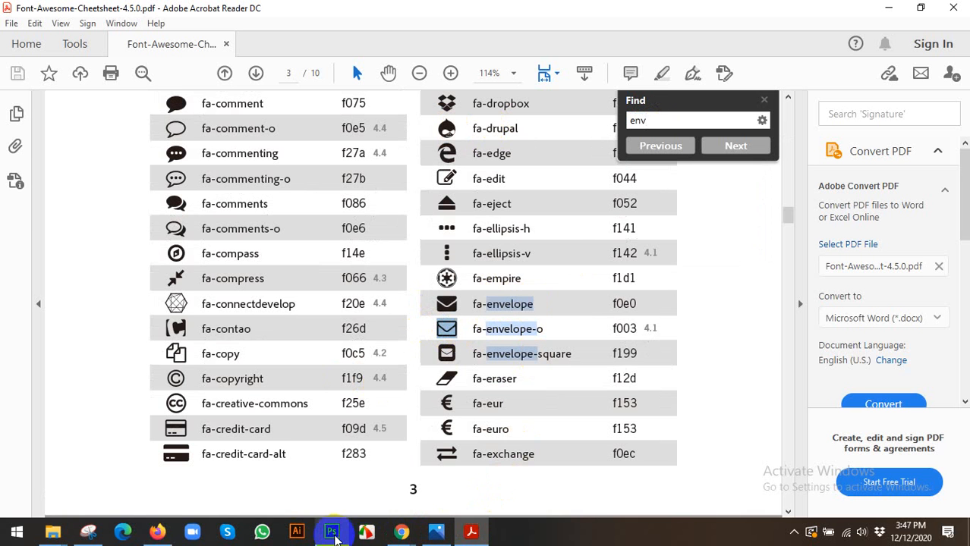
Back in Photoshop, add the copied envelope icon as white 30 pt FontAwesome text above the Ellipse 2 copy layer, near the middle circle.
{"action": "left_click", "coordinate": [332, 532]}
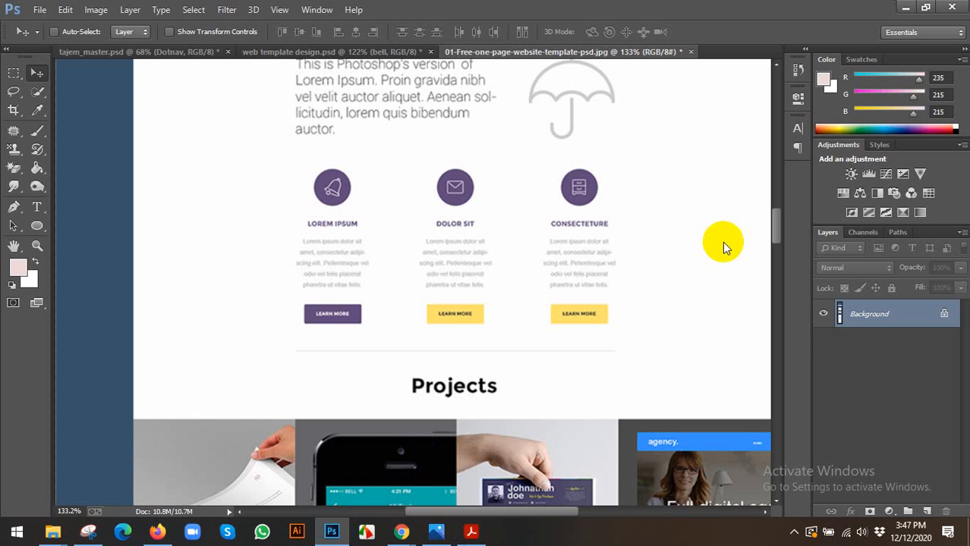
{"action": "left_click", "coordinate": [338, 51]}
{"action": "left_click_drag", "start_coordinate": [588, 342], "coordinate": [327, 258]}
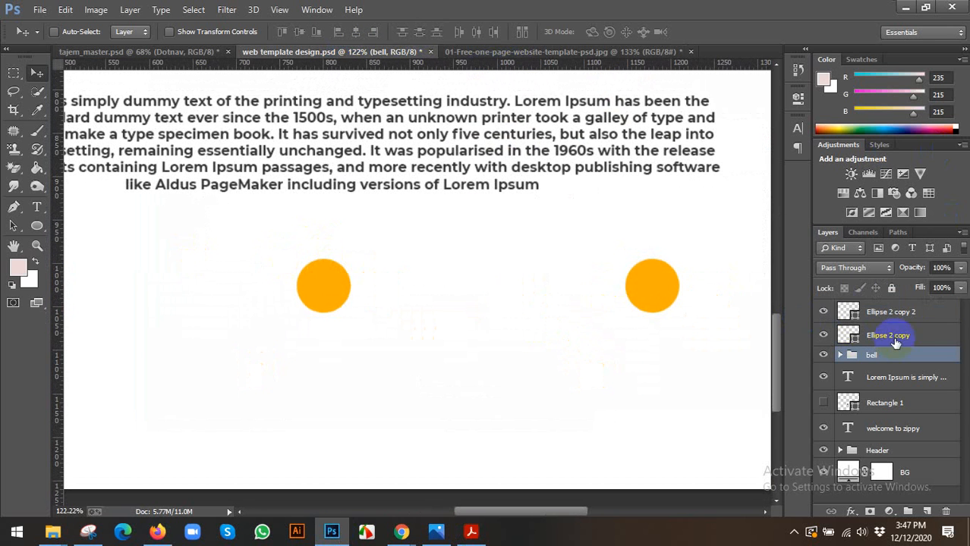
{"action": "left_click", "coordinate": [820, 333]}
{"action": "left_click", "coordinate": [35, 208]}
{"action": "left_click", "coordinate": [403, 249]}
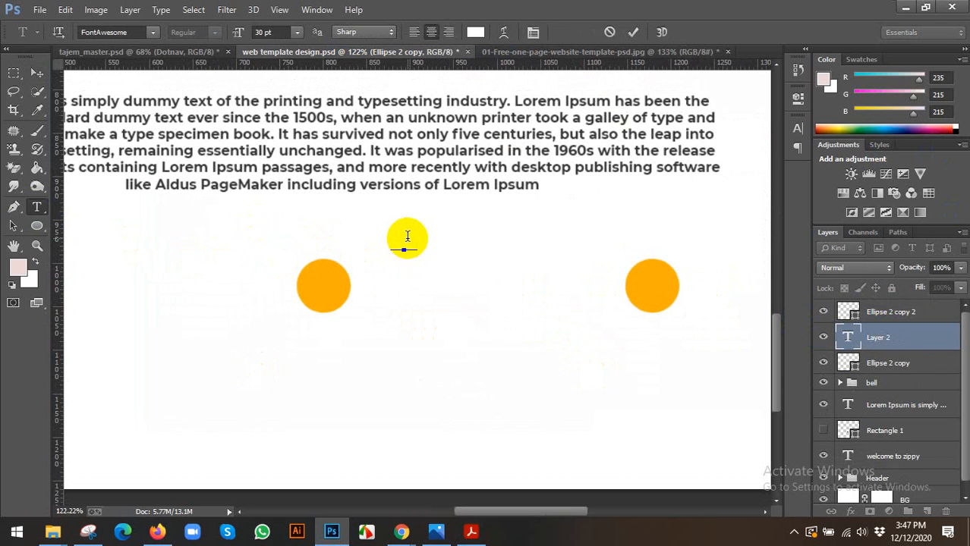
{"action": "key", "text": "ctrl+a"}
{"action": "left_click", "coordinate": [131, 29]}
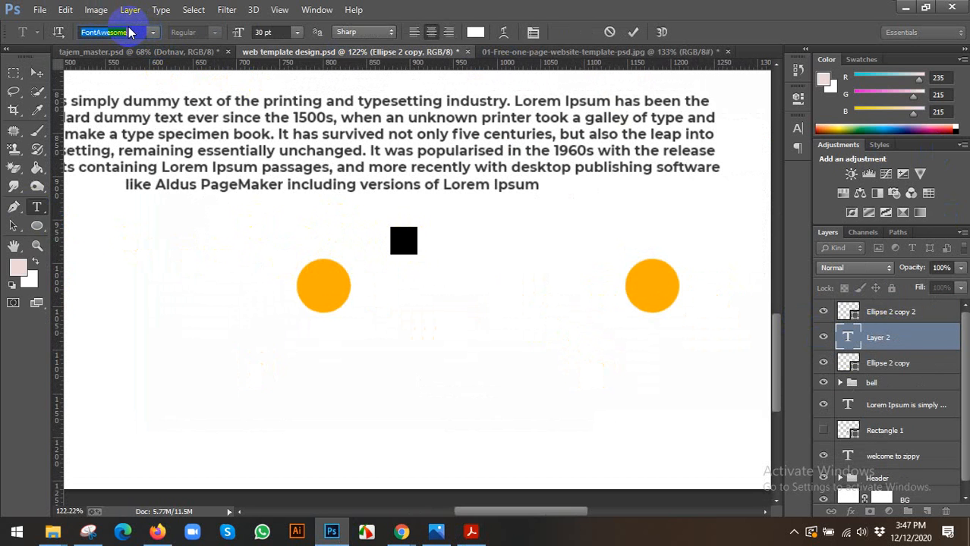
Centre the envelope icon on the middle orange circle and group both layers under the name email.
{"action": "left_click", "coordinate": [36, 72]}
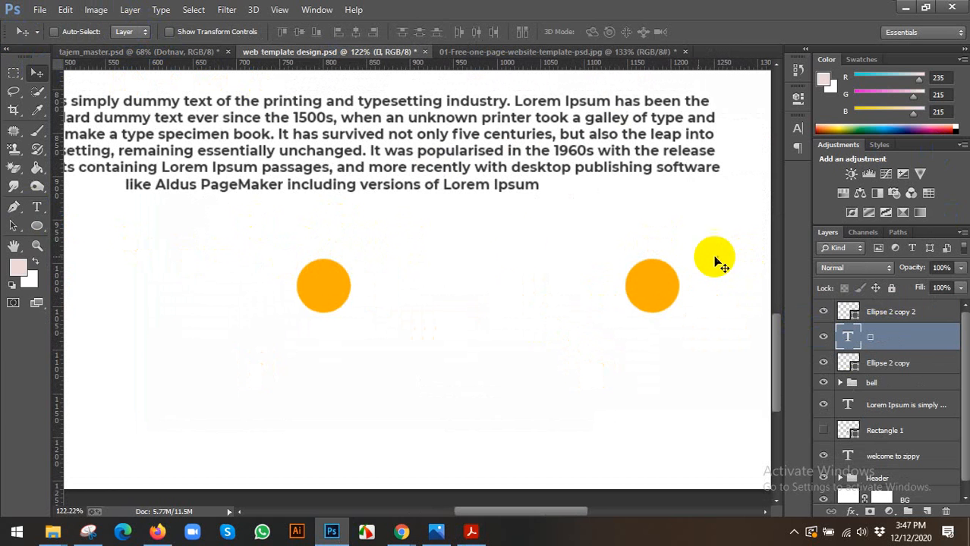
{"action": "left_click_drag", "start_coordinate": [380, 269], "coordinate": [303, 314]}
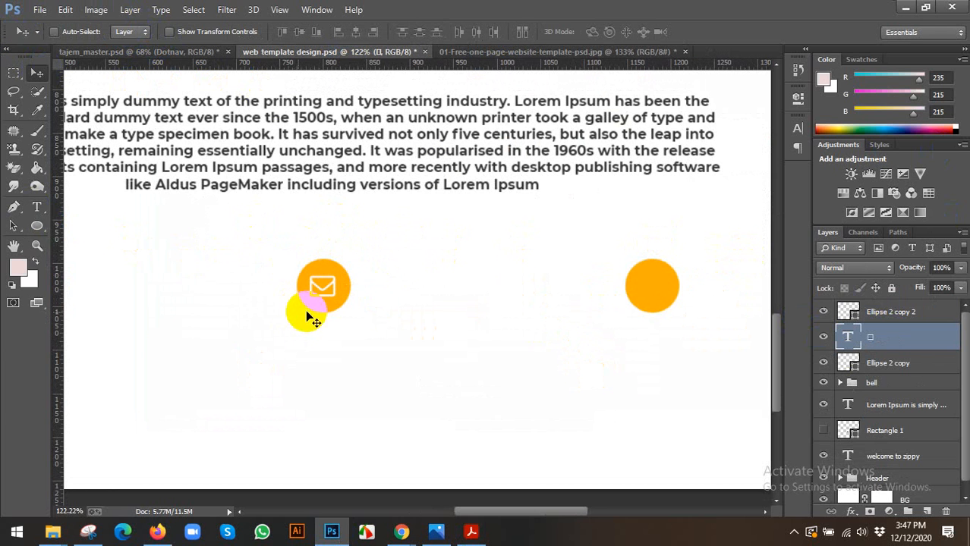
{"action": "left_click", "coordinate": [834, 361], "text": "shift"}
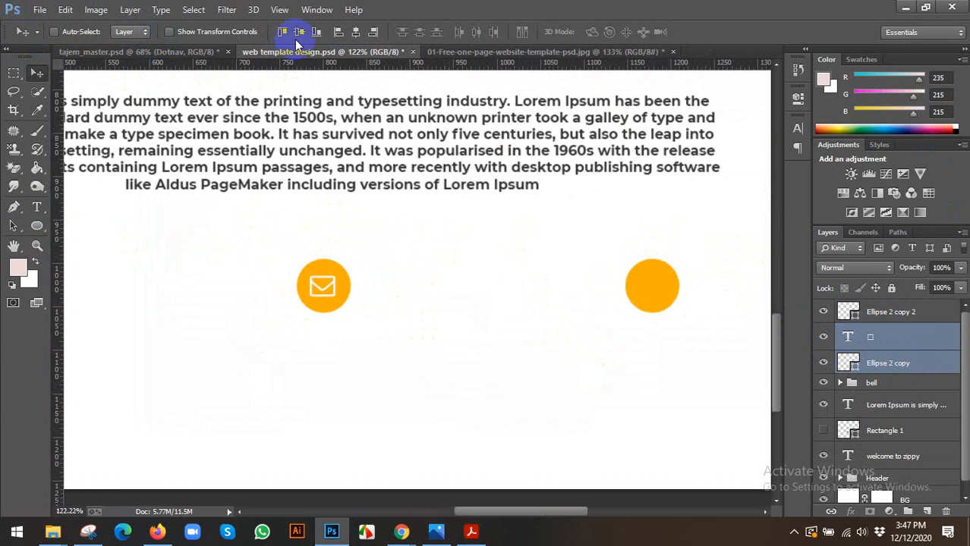
{"action": "left_click", "coordinate": [355, 32]}
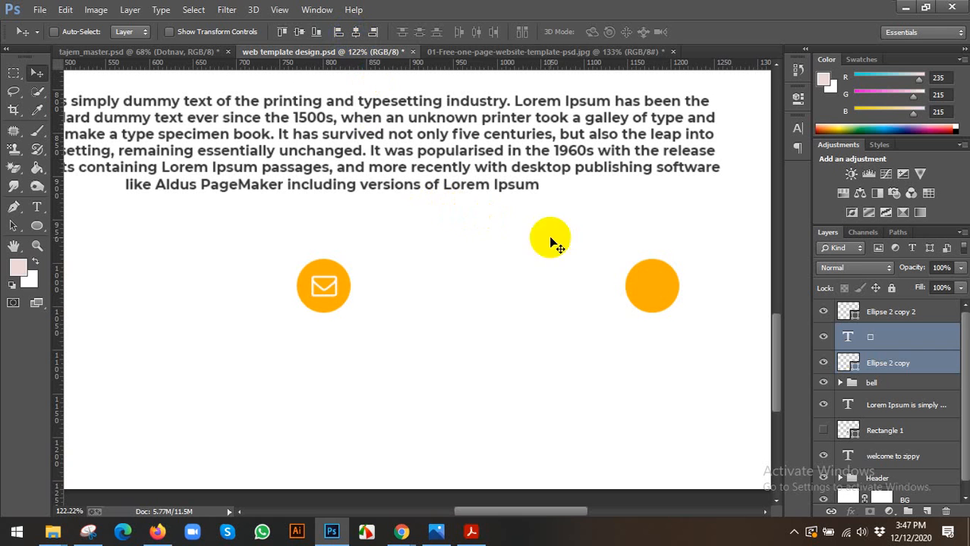
{"action": "key", "text": "ctrl+g"}
{"action": "left_click", "coordinate": [873, 333]}
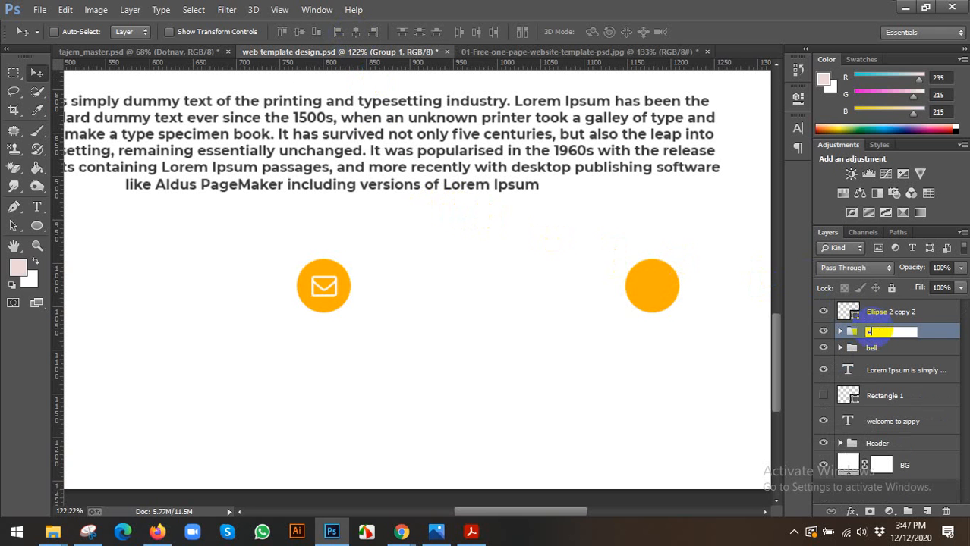
{"action": "type", "text": "email"}
{"action": "key", "text": "Return"}
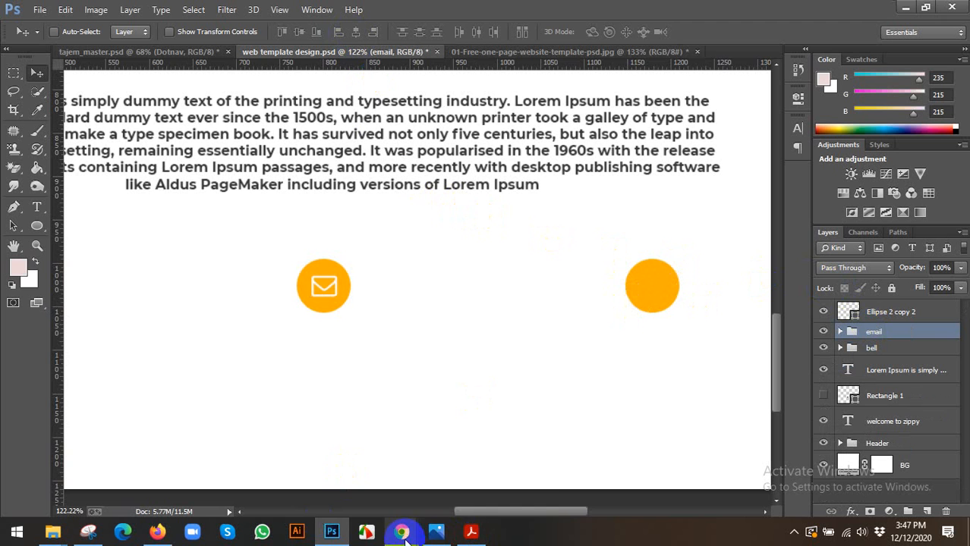
Check the reference's third icon, search the Font Awesome cheatsheet in Acrobat Reader for "bus" and copy the fa-bus icon.
{"action": "left_click", "coordinate": [569, 52]}
{"action": "scroll", "coordinate": [599, 242], "scroll_direction": "up", "scroll_amount": 2}
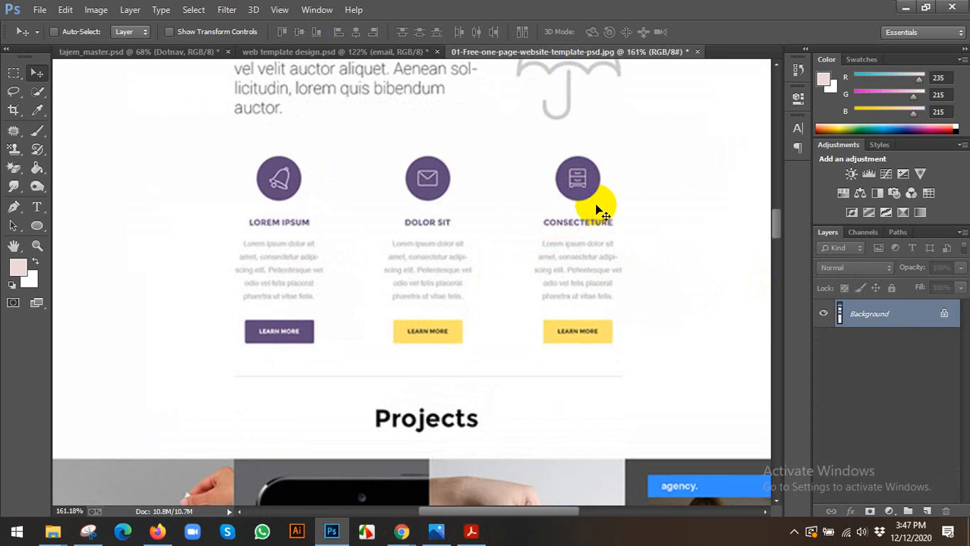
{"action": "left_click", "coordinate": [470, 532]}
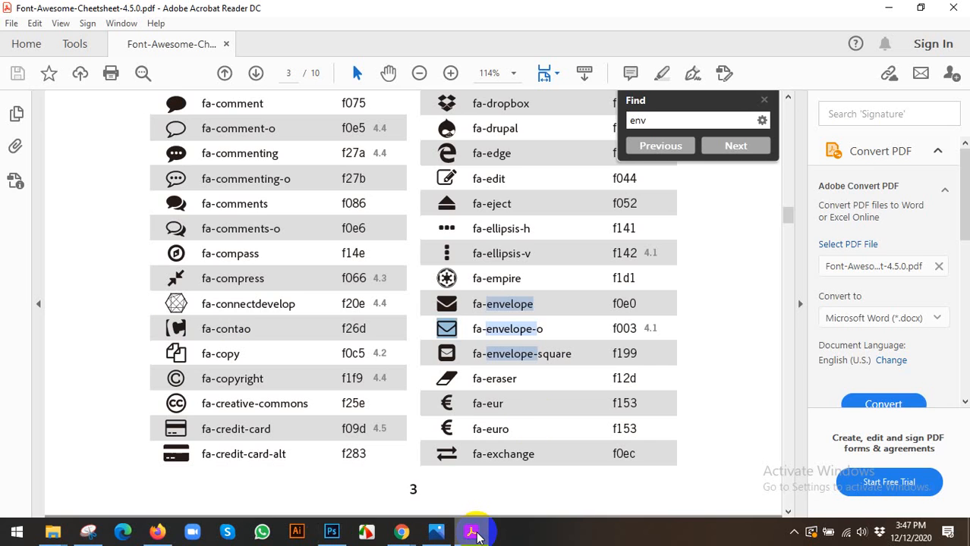
{"action": "left_click", "coordinate": [660, 144]}
{"action": "type", "text": "bus"}
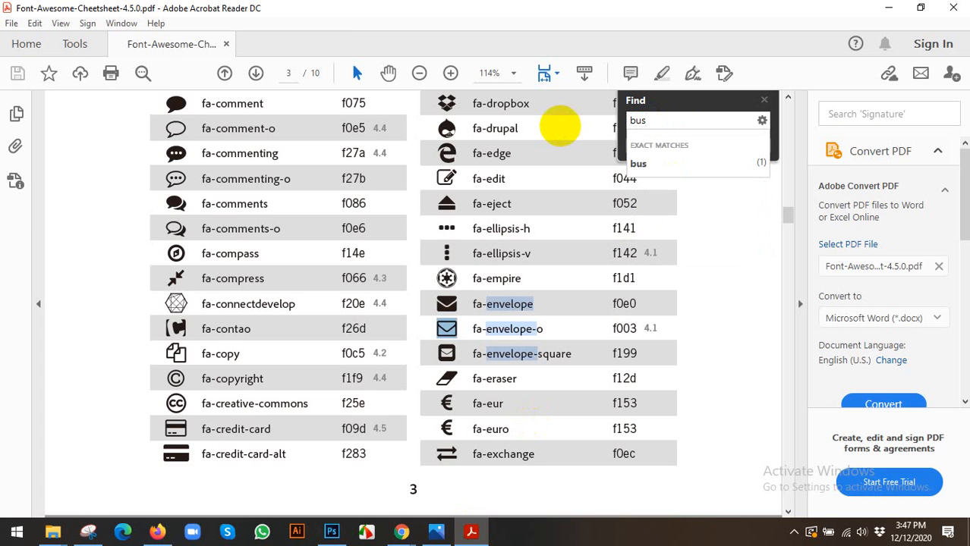
{"action": "left_click", "coordinate": [637, 164]}
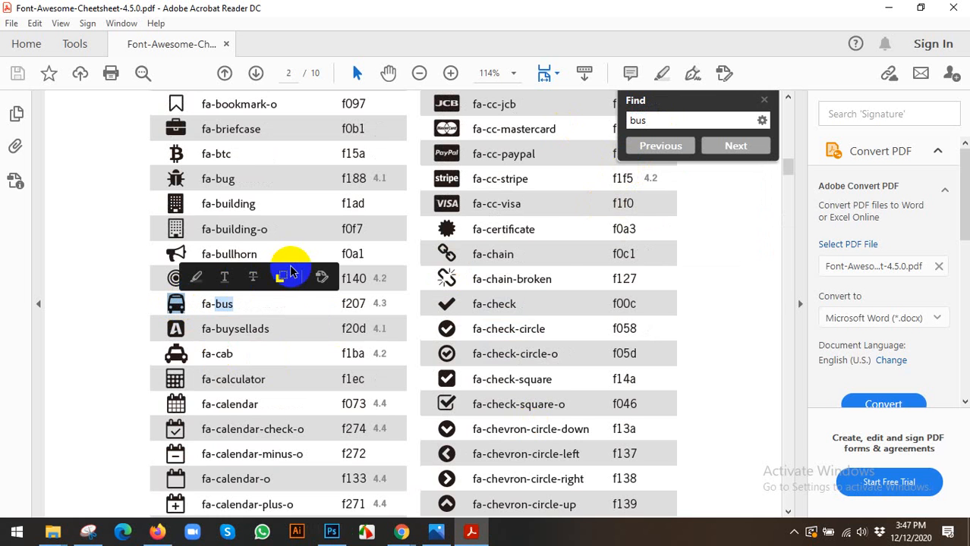
In Photoshop's web template design, paste the bus icon as white 30 pt FontAwesome text above the Ellipse 2 copy 2 layer.
{"action": "left_click", "coordinate": [332, 531]}
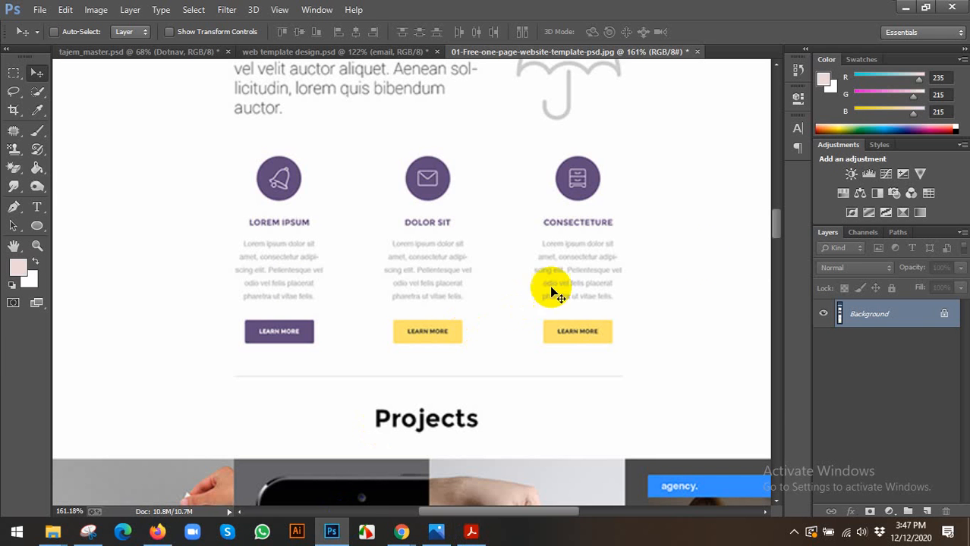
{"action": "left_click", "coordinate": [302, 53]}
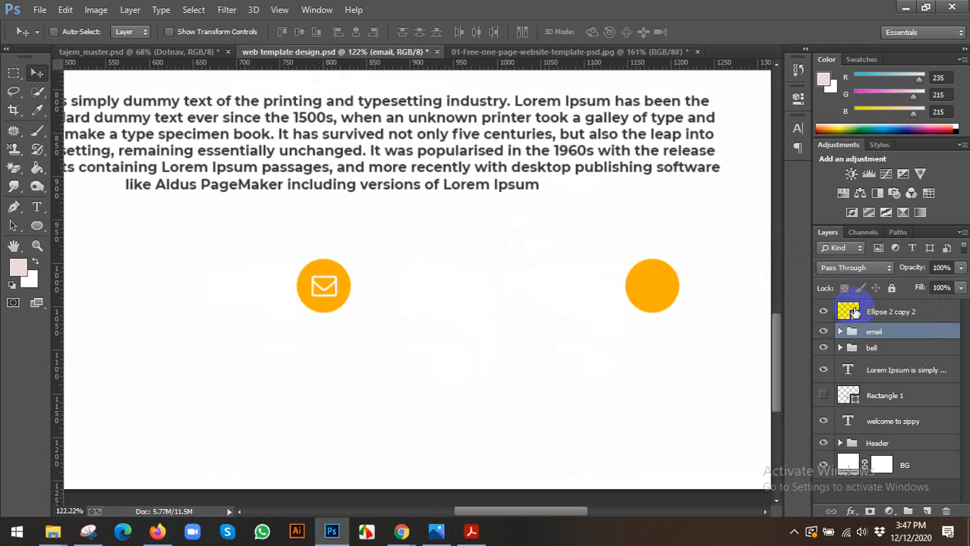
{"action": "left_click", "coordinate": [856, 318]}
{"action": "left_click", "coordinate": [37, 206]}
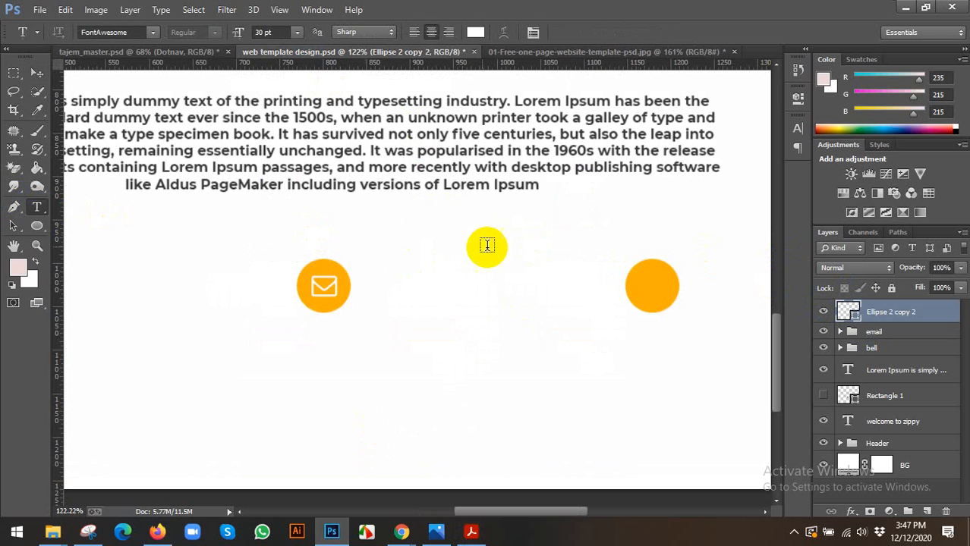
{"action": "left_click", "coordinate": [495, 247]}
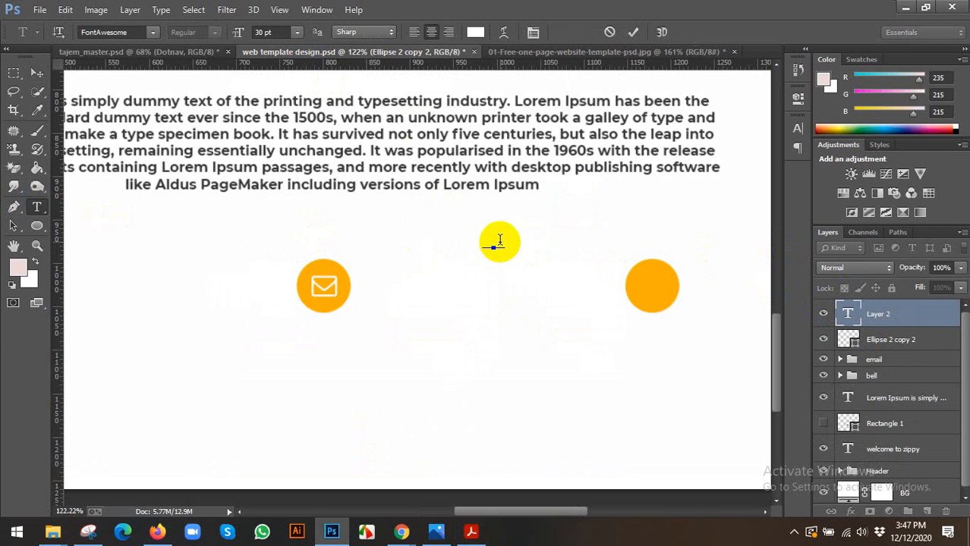
{"action": "key", "text": "ctrl+v"}
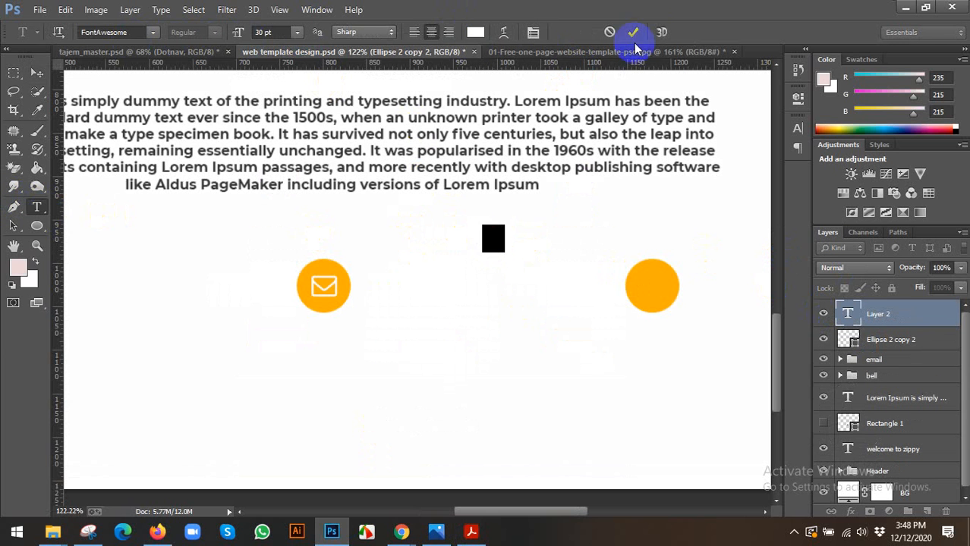
{"action": "left_click", "coordinate": [623, 31]}
{"action": "left_click", "coordinate": [503, 247]}
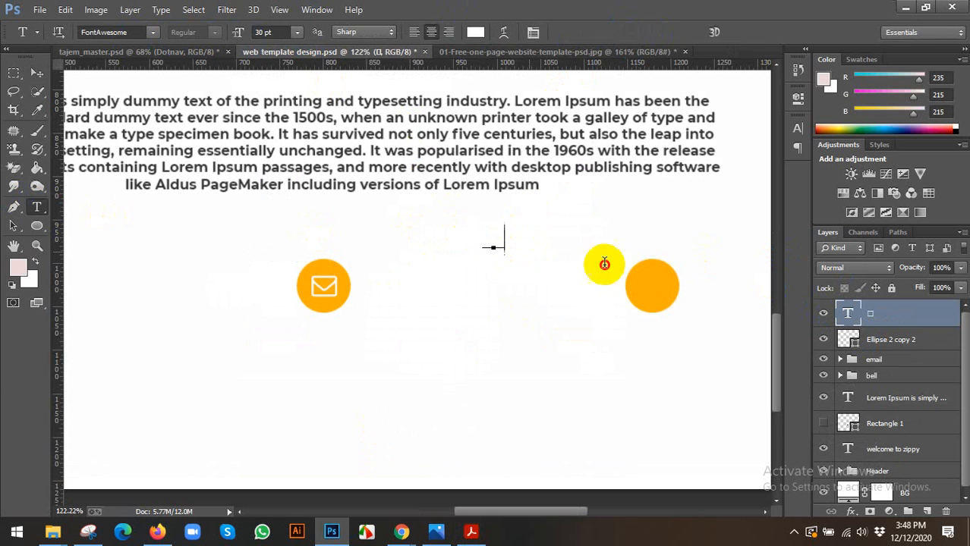
Centre the bus icon on the right-hand orange circle and group both layers.
{"action": "left_click", "coordinate": [37, 72]}
{"action": "left_click_drag", "start_coordinate": [515, 214], "coordinate": [683, 264]}
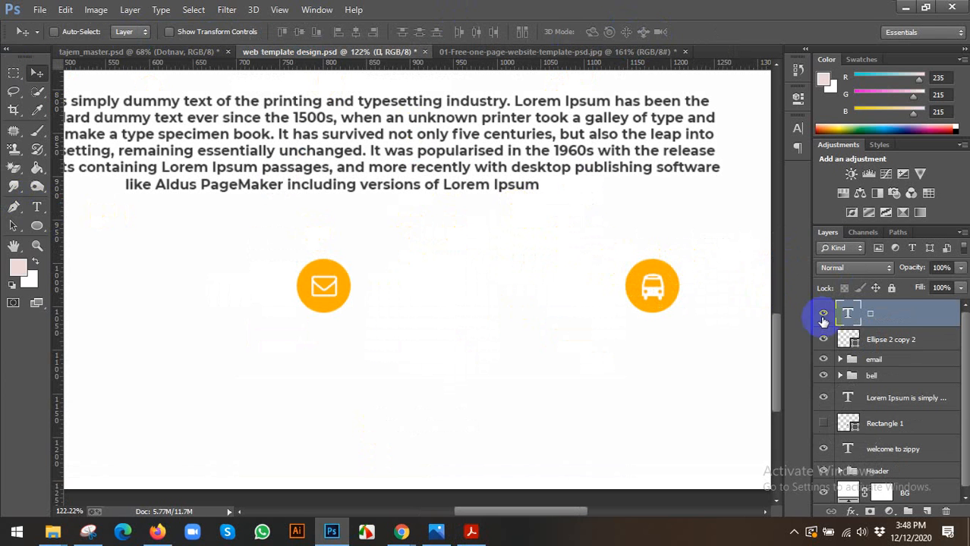
{"action": "left_click", "coordinate": [888, 342], "text": "ctrl"}
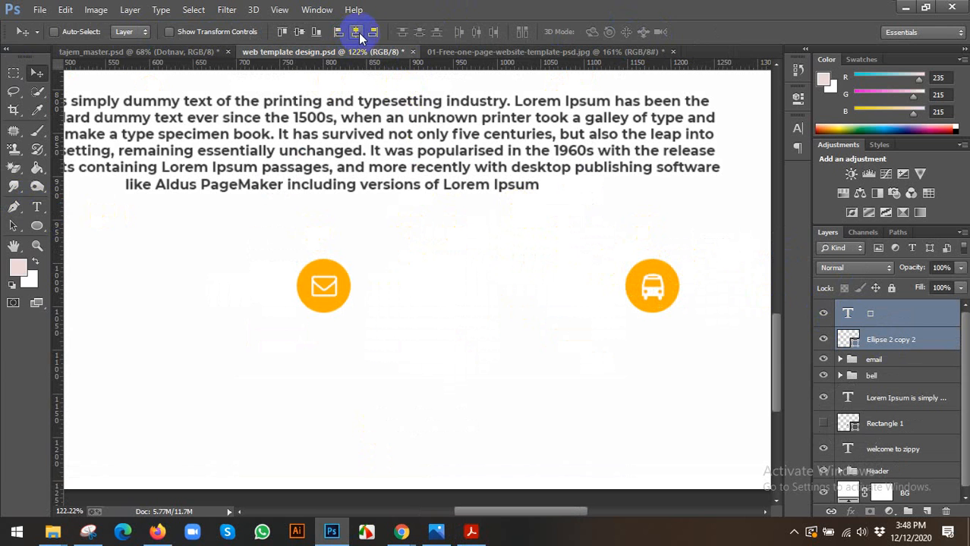
{"action": "key", "text": "ctrl+g"}
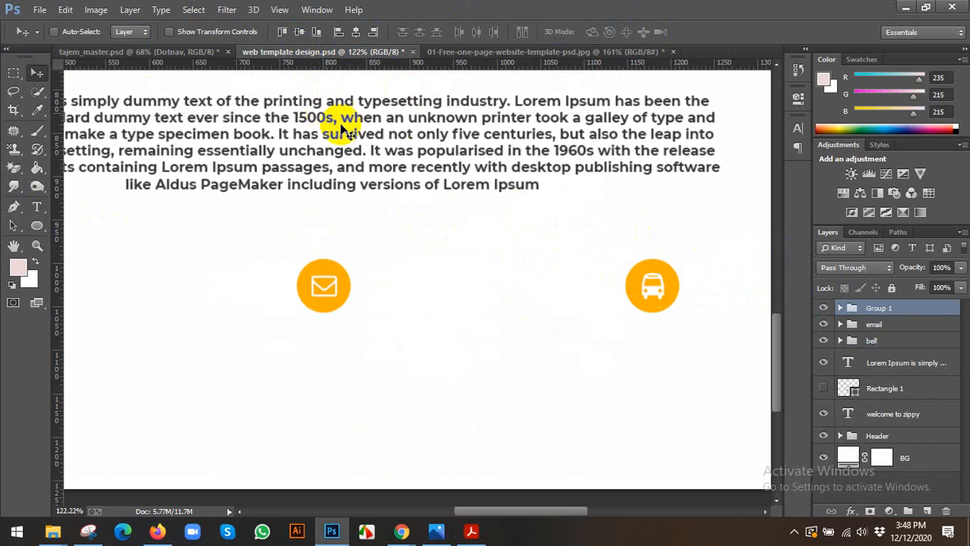
Distribute the bell, email and bus icon groups evenly by their horizontal centres and review the section's layout.
{"action": "scroll", "coordinate": [533, 294], "scroll_direction": "down", "scroll_amount": 3}
{"action": "left_click", "coordinate": [883, 340], "text": "shift"}
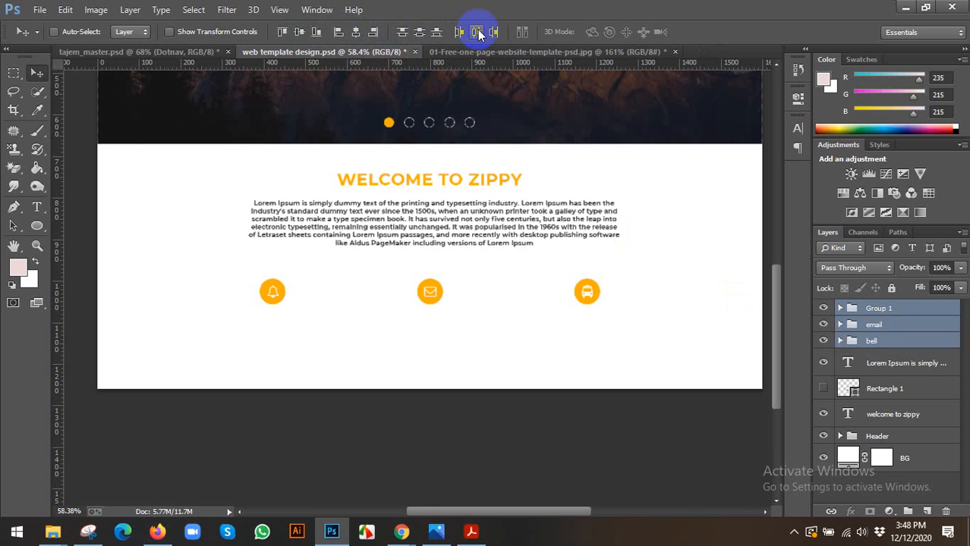
{"action": "scroll", "coordinate": [552, 299], "scroll_direction": "down", "scroll_amount": 3}
{"action": "scroll", "coordinate": [539, 307], "scroll_direction": "up", "scroll_amount": 3}
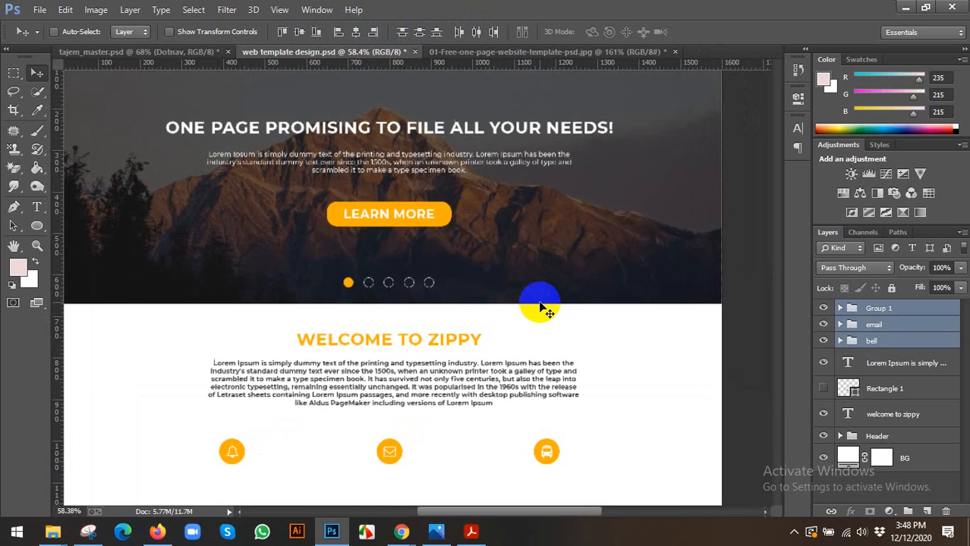
{"action": "scroll", "coordinate": [548, 405], "scroll_direction": "up", "scroll_amount": 2}
{"action": "scroll", "coordinate": [548, 406], "scroll_direction": "down", "scroll_amount": 3}
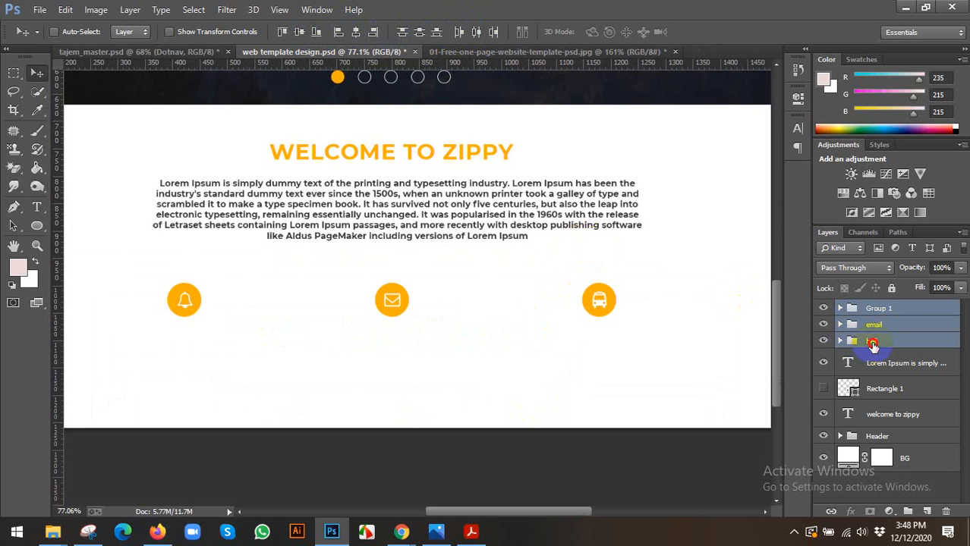
Expand the bell group and select its icon text layer.
{"action": "left_click", "coordinate": [873, 344]}
{"action": "left_click", "coordinate": [840, 342]}
{"action": "left_click", "coordinate": [880, 363]}
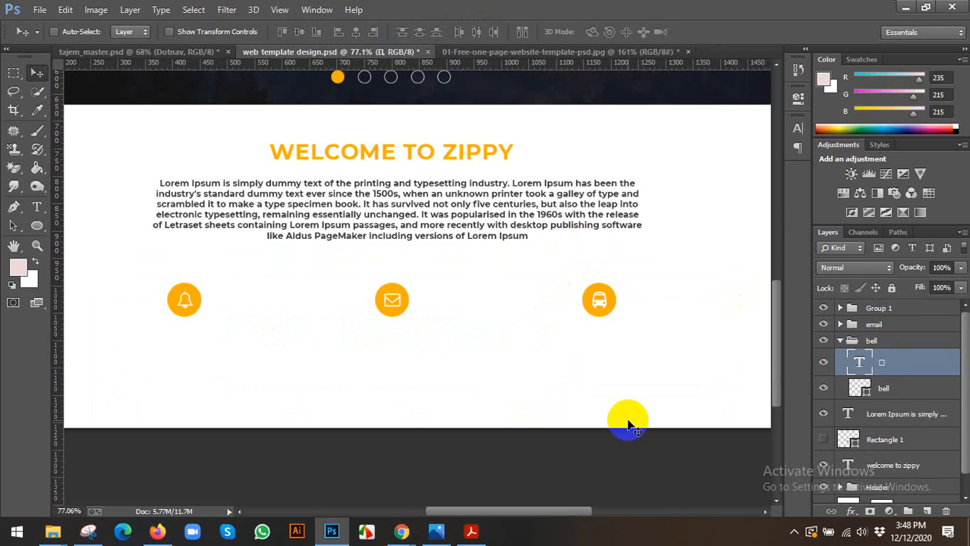
Examine the circled icons and the captions beneath them in the 01-Free-one-page-website-template-psd.jpg reference.
{"action": "left_click", "coordinate": [536, 53]}
{"action": "scroll", "coordinate": [296, 296], "scroll_direction": "up", "scroll_amount": 2}
{"action": "scroll", "coordinate": [279, 282], "scroll_direction": "down", "scroll_amount": 1}
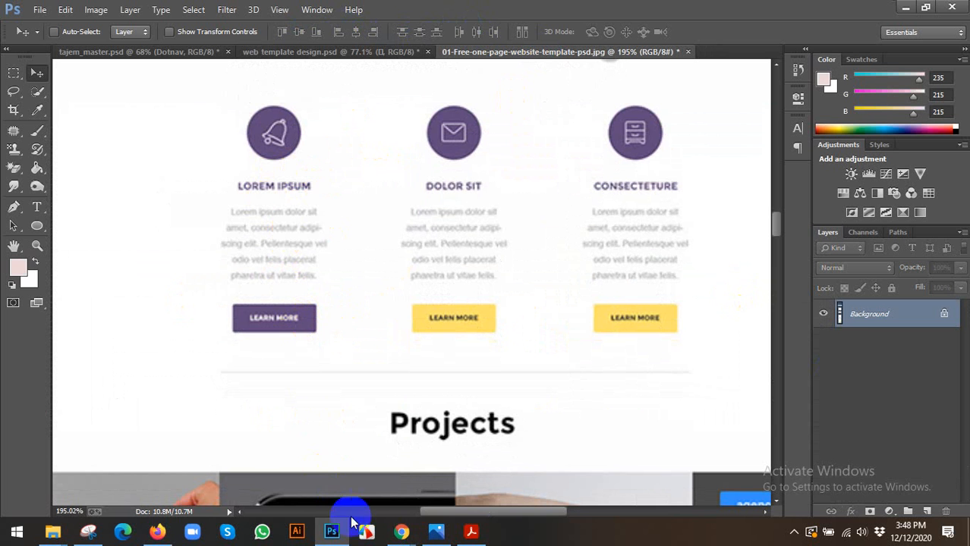
{"action": "mouse_move", "coordinate": [338, 533]}
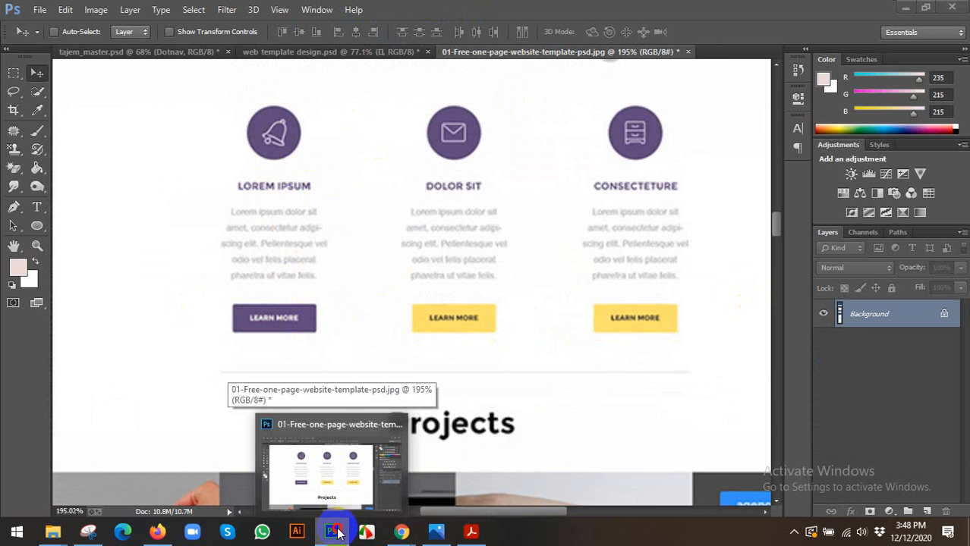
{"action": "left_click", "coordinate": [338, 533]}
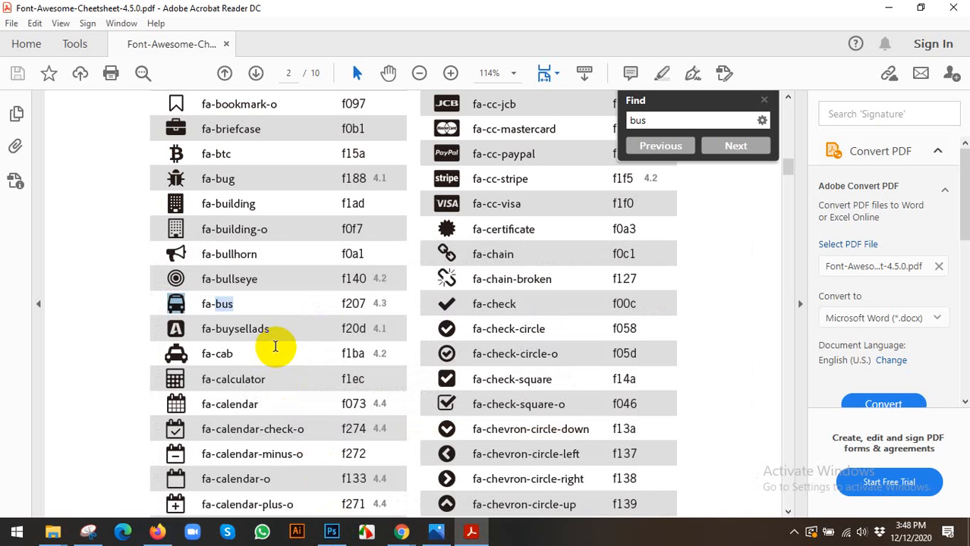
{"action": "left_click", "coordinate": [342, 537]}
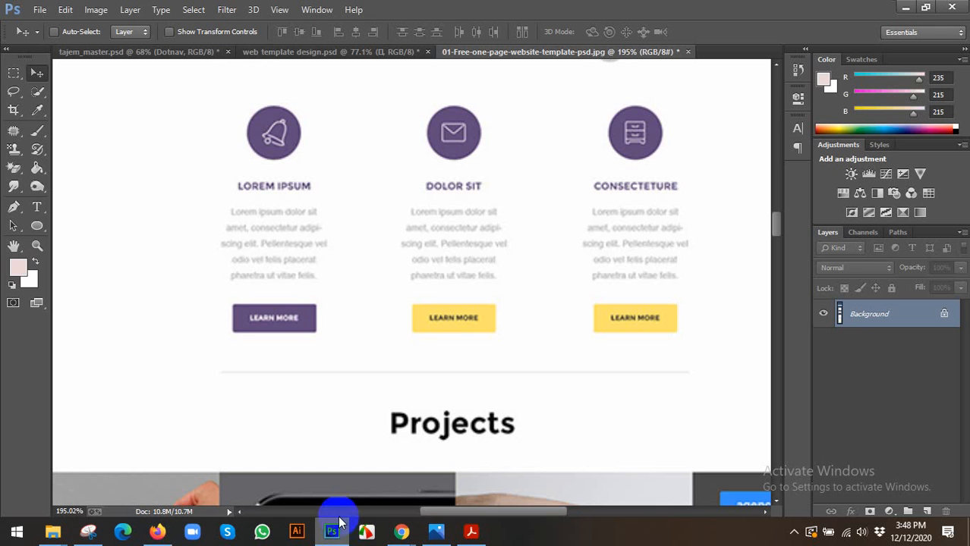
In the web template design, add the caption text LOREM IPSUME beneath the bell icon, inside the bell group.
{"action": "left_click", "coordinate": [303, 54]}
{"action": "left_click_drag", "start_coordinate": [269, 330], "coordinate": [340, 219]}
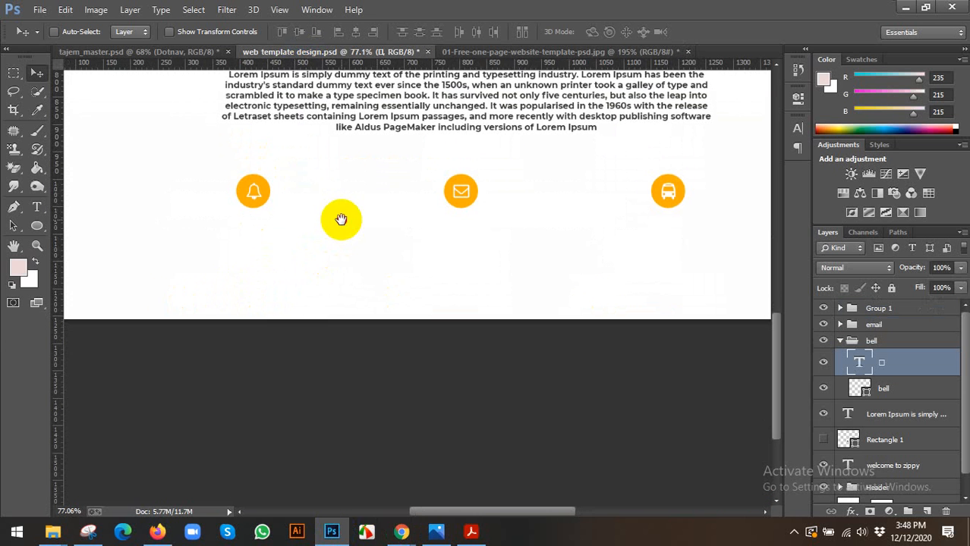
{"action": "left_click", "coordinate": [37, 206]}
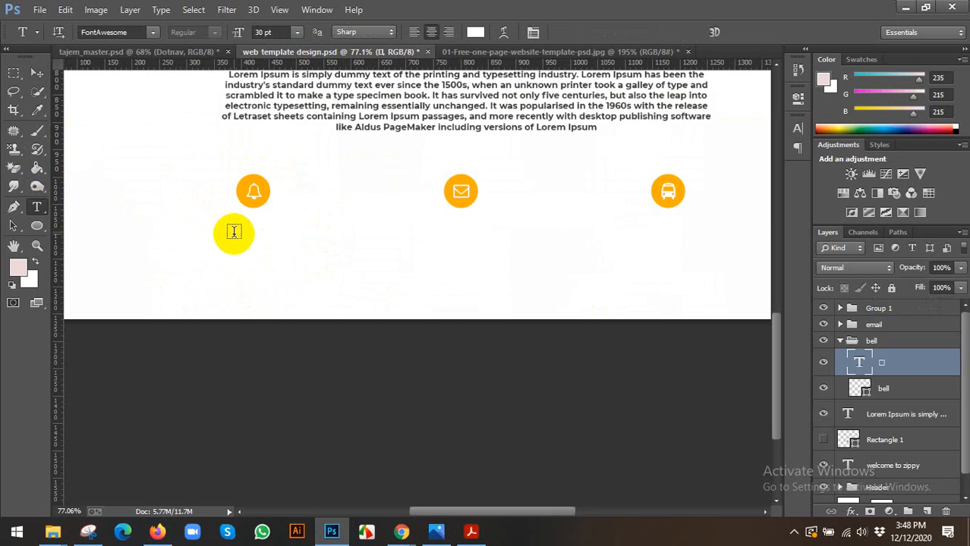
{"action": "left_click", "coordinate": [250, 230]}
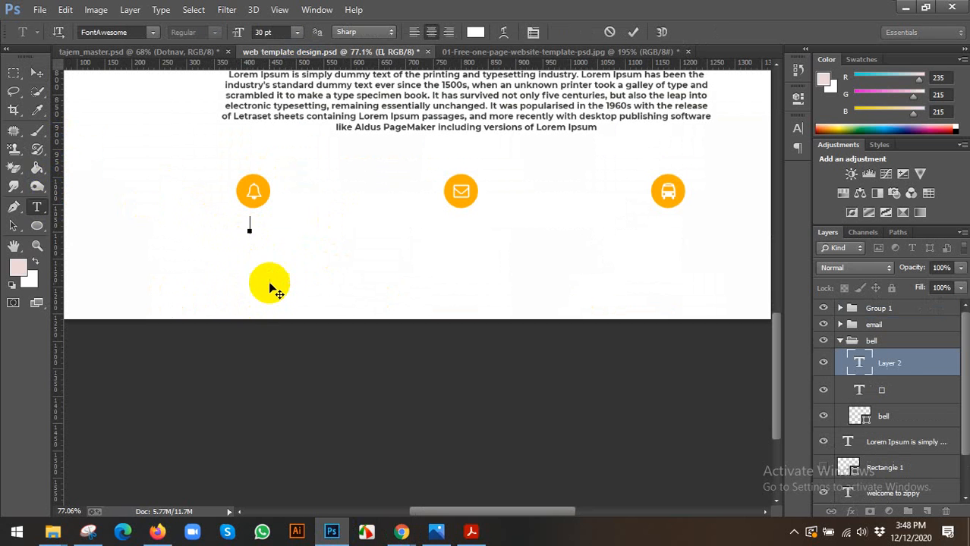
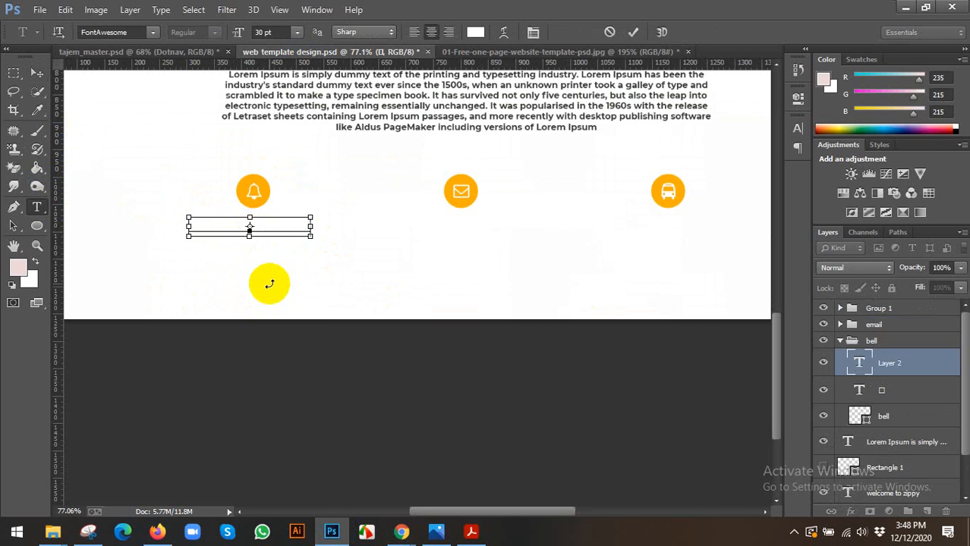
Colour the whole LOREM IPSUME caption orange (ffae00), sampled from the bell icon's circle.
{"action": "key", "text": "ctrl+a"}
{"action": "left_click", "coordinate": [473, 32]}
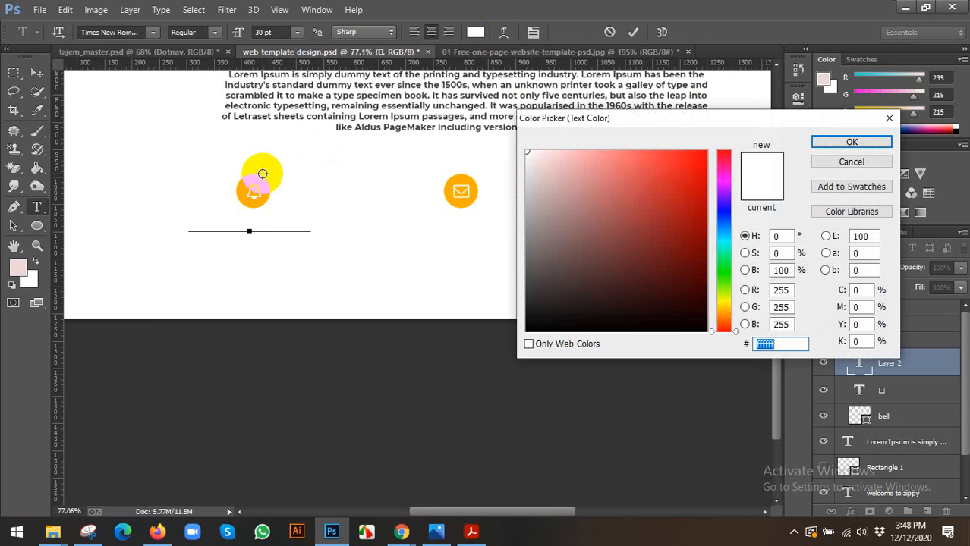
{"action": "left_click", "coordinate": [252, 178]}
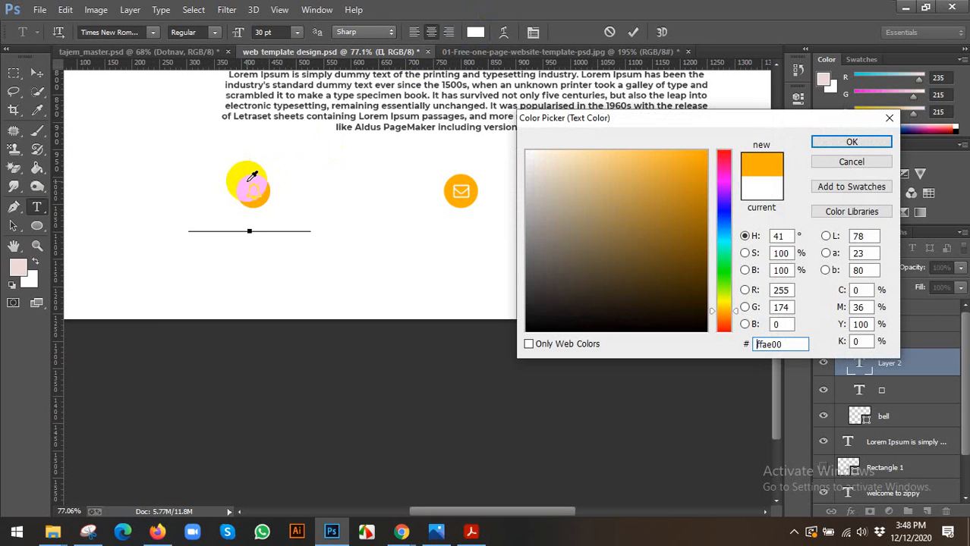
{"action": "left_click", "coordinate": [851, 144]}
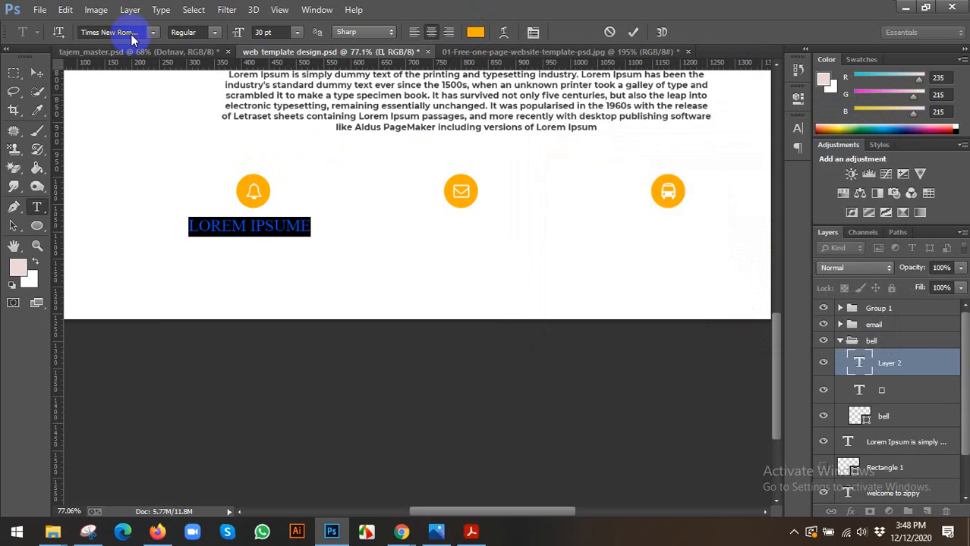
Set the LOREM IPSUME caption in Montserrat Bold at 16 pt and centre it beneath the bell icon.
{"action": "left_click", "coordinate": [130, 32]}
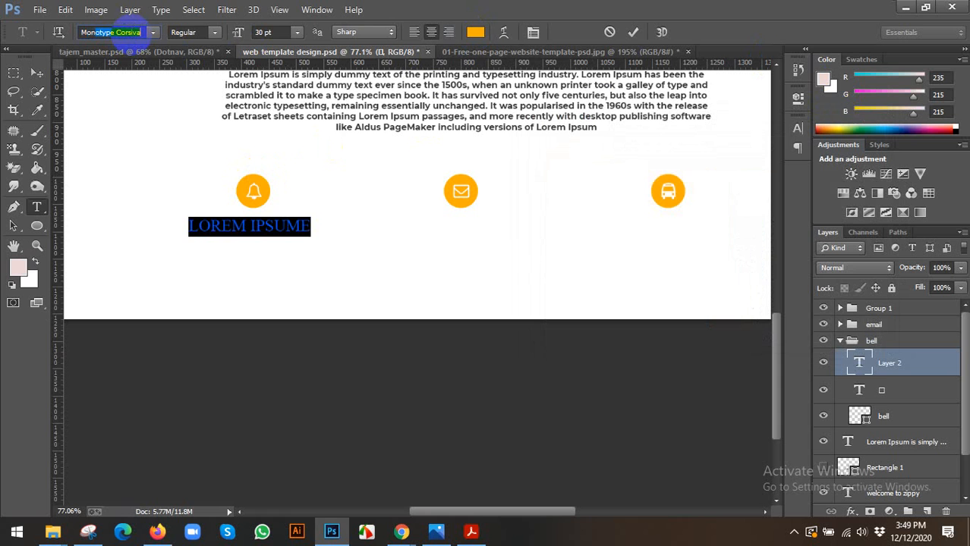
{"action": "type", "text": "Montserrat"}
{"action": "key", "text": "Return"}
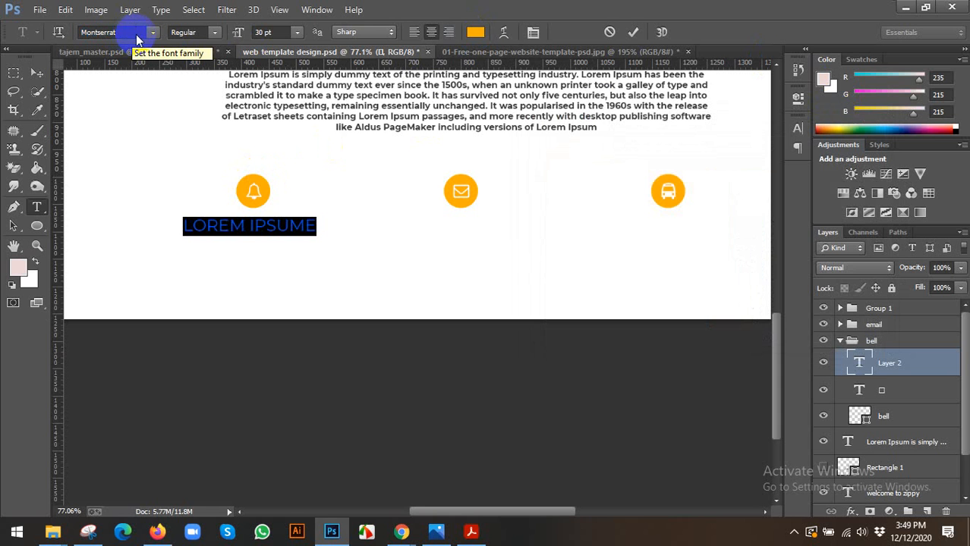
{"action": "left_click", "coordinate": [218, 32]}
{"action": "left_click", "coordinate": [216, 76]}
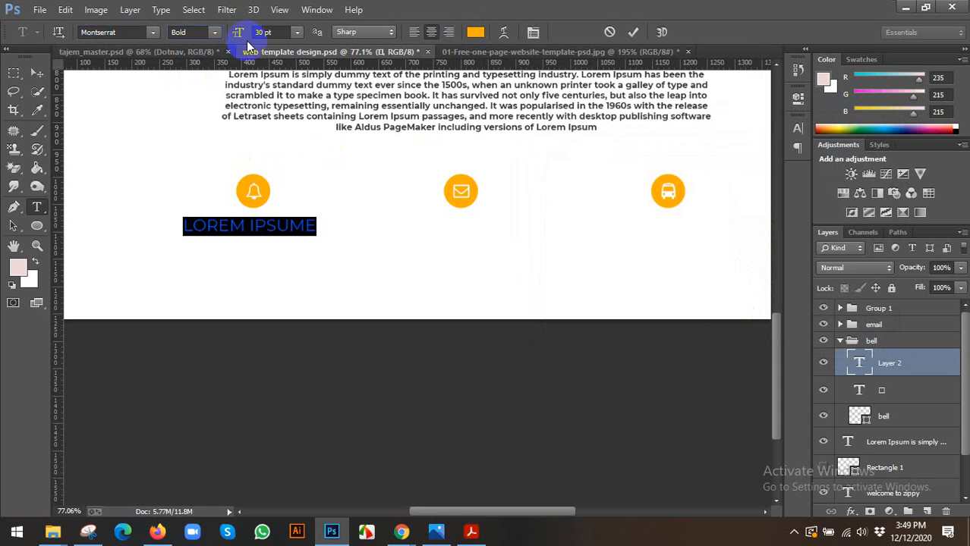
{"action": "left_click", "coordinate": [272, 32]}
{"action": "type", "text": "16"}
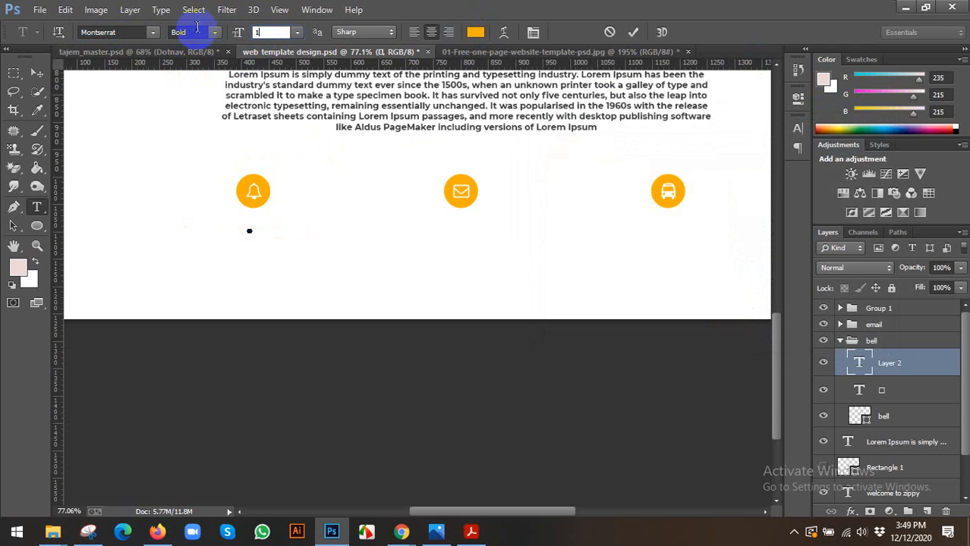
{"action": "left_click", "coordinate": [634, 33]}
{"action": "key", "text": "v"}
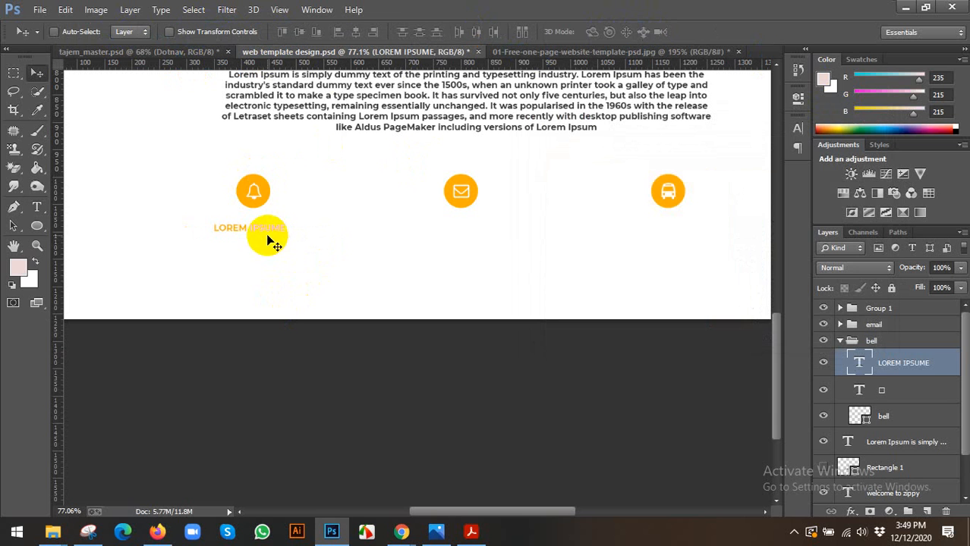
{"action": "left_click_drag", "start_coordinate": [267, 232], "coordinate": [273, 232]}
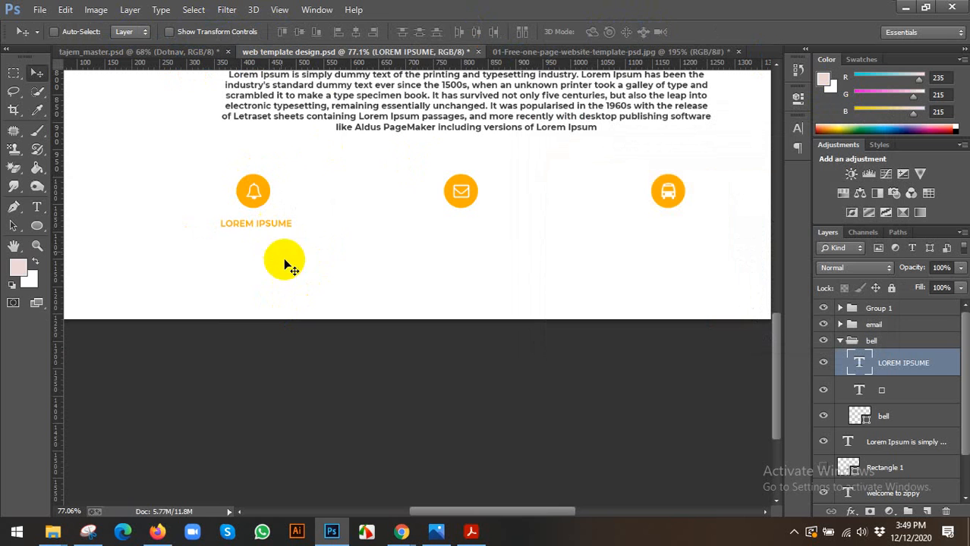
Compare the spacing between icon and caption in the reference template with the Welcome to Zippy section.
{"action": "left_click", "coordinate": [527, 53]}
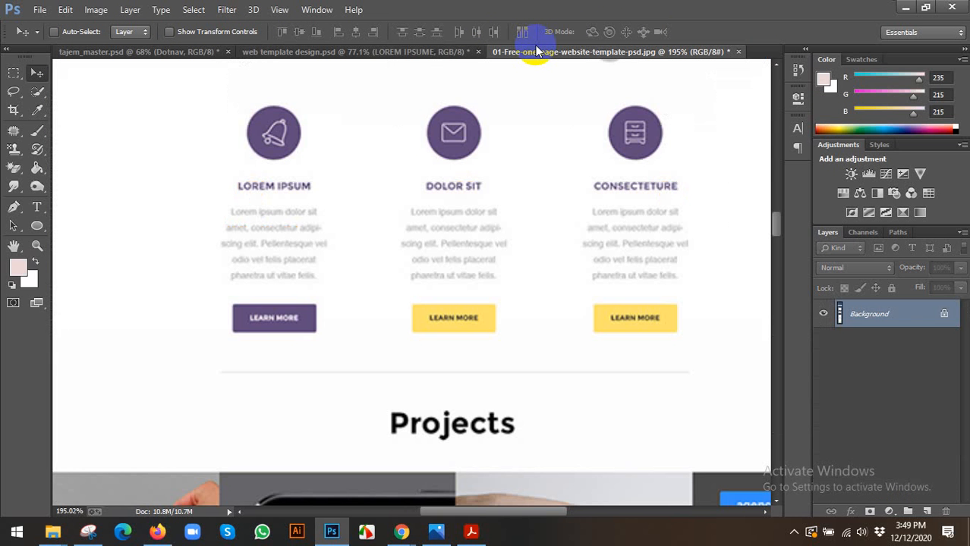
{"action": "scroll", "coordinate": [520, 217], "scroll_direction": "down", "scroll_amount": 5}
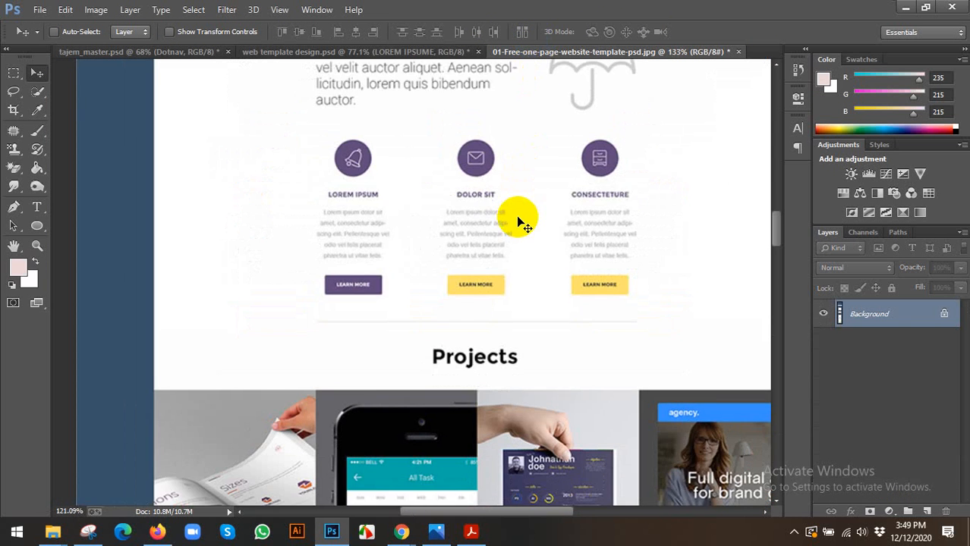
{"action": "scroll", "coordinate": [516, 217], "scroll_direction": "up", "scroll_amount": 2}
{"action": "scroll", "coordinate": [453, 179], "scroll_direction": "up", "scroll_amount": 2}
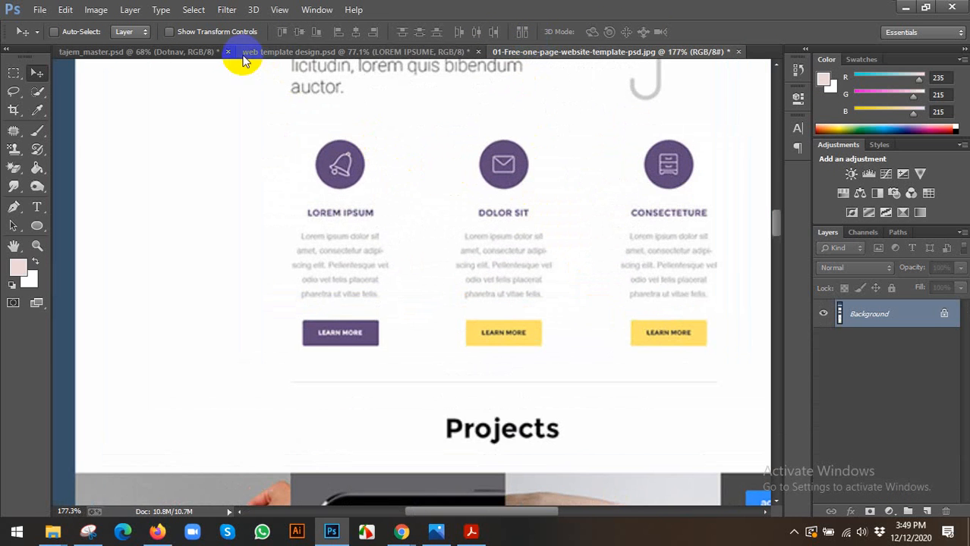
{"action": "left_click", "coordinate": [294, 52]}
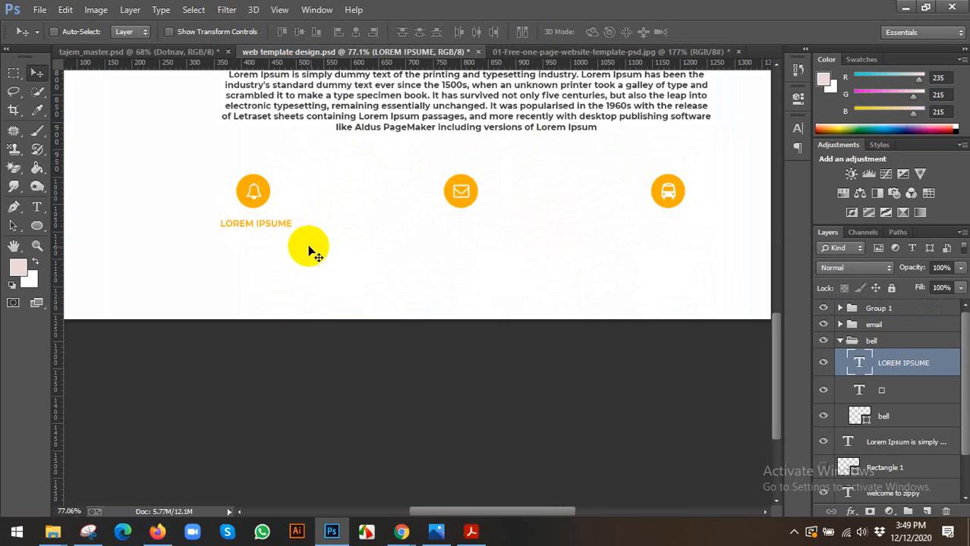
{"action": "scroll", "coordinate": [346, 268], "scroll_direction": "down", "scroll_amount": 4}
{"action": "scroll", "coordinate": [351, 269], "scroll_direction": "up", "scroll_amount": 3}
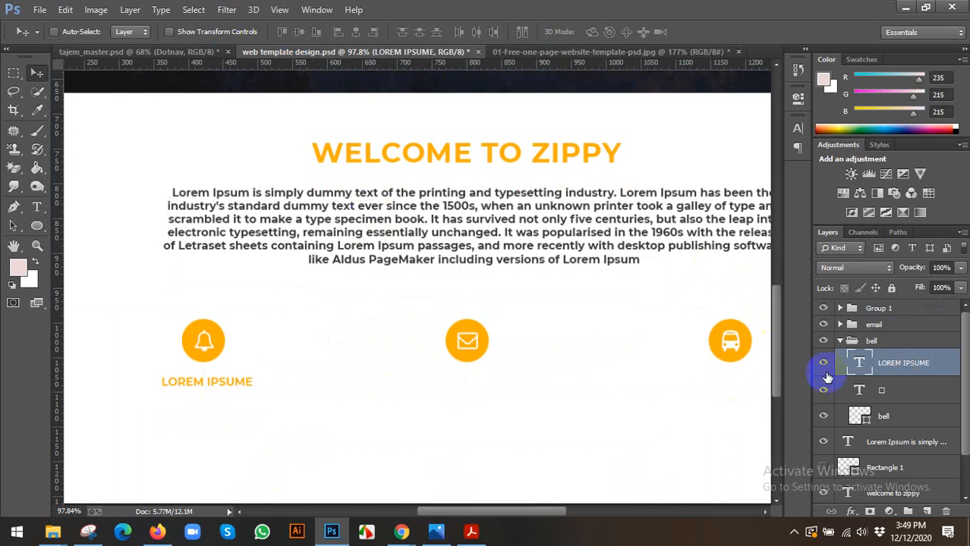
Show the Rectangle 1 spacer to check the gap between heading and paragraph, and hide it again.
{"action": "left_click", "coordinate": [857, 415]}
{"action": "scroll", "coordinate": [894, 411], "scroll_direction": "down", "scroll_amount": 1}
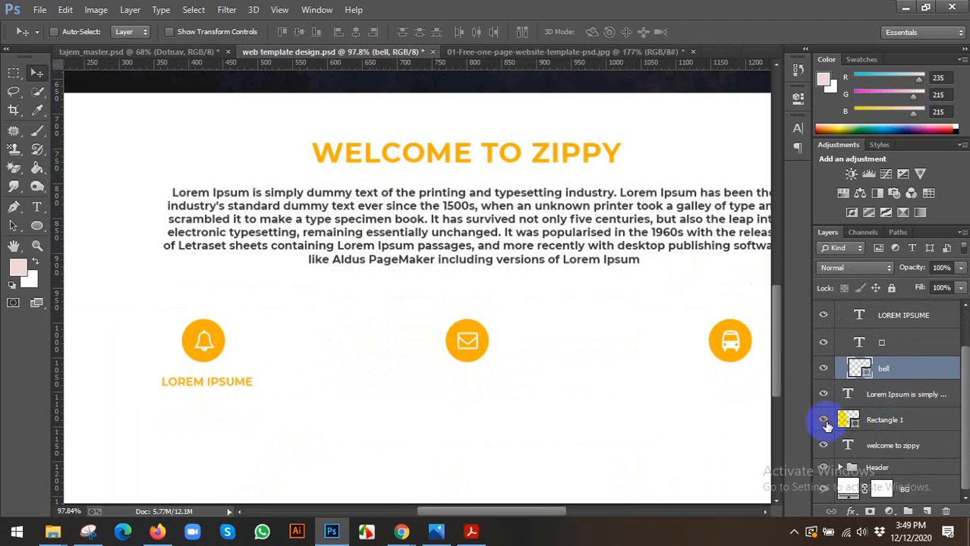
{"action": "left_click_drag", "start_coordinate": [826, 425], "coordinate": [461, 193]}
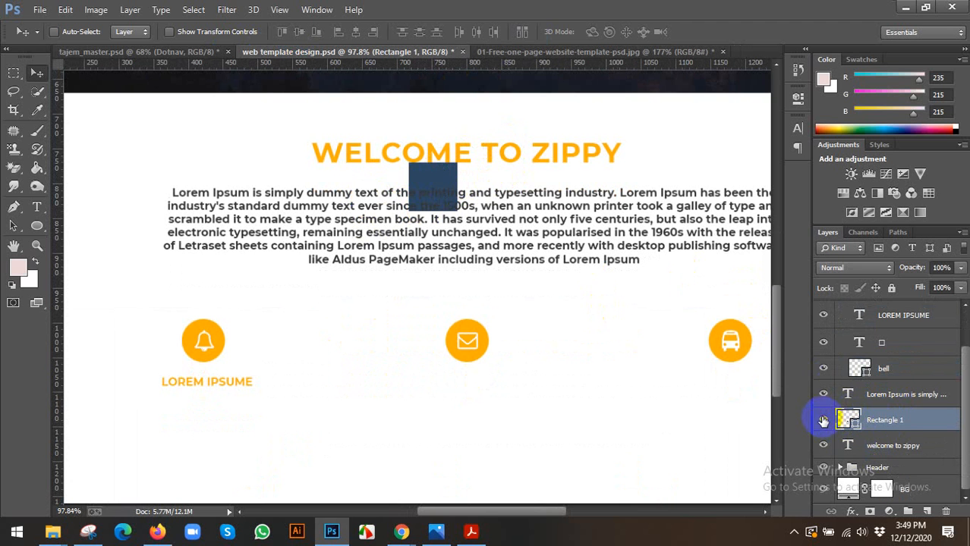
{"action": "left_click", "coordinate": [823, 419]}
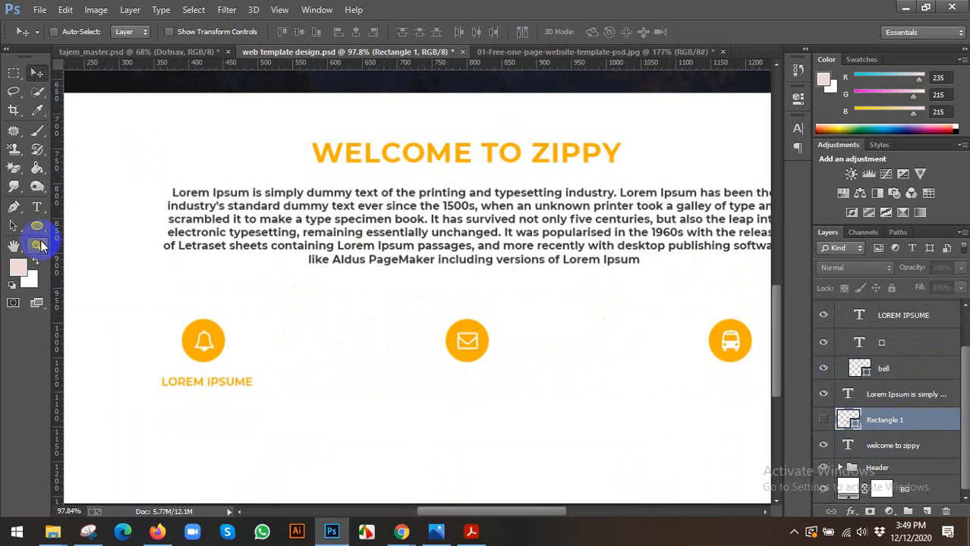
Draw a spacer rectangle about 81 by 41 px between the WELCOME TO ZIPPY heading and the paragraph.
{"action": "left_click", "coordinate": [36, 227]}
{"action": "left_click", "coordinate": [152, 222]}
{"action": "scroll", "coordinate": [351, 147], "scroll_direction": "up", "scroll_amount": 3}
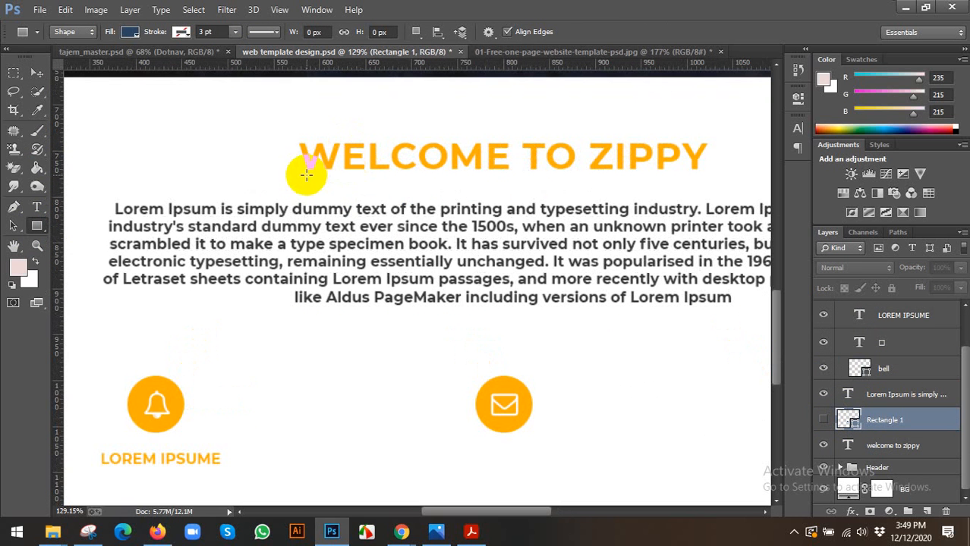
{"action": "left_click_drag", "start_coordinate": [310, 170], "coordinate": [383, 204]}
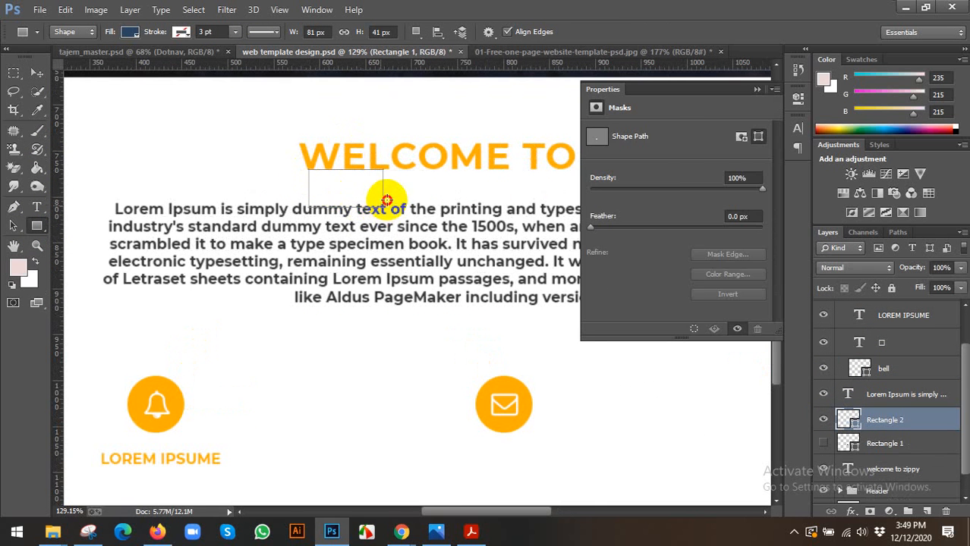
{"action": "right_click", "coordinate": [390, 190]}
{"action": "key", "text": "Escape"}
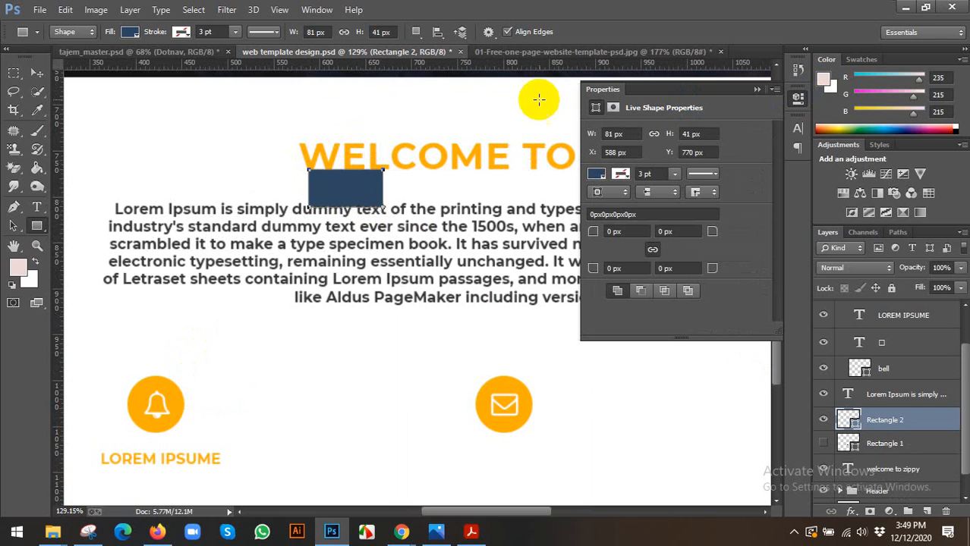
Reduce the spacer rectangle's height to 37 px so it fits the gap between heading and paragraph.
{"action": "left_click", "coordinate": [36, 73]}
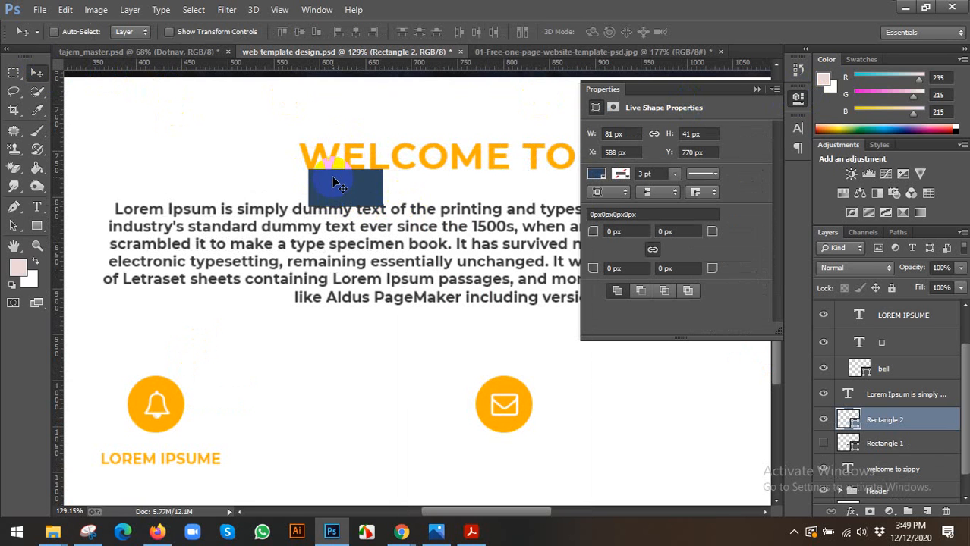
{"action": "key", "text": "ctrl+t"}
{"action": "scroll", "coordinate": [346, 205], "scroll_direction": "up", "scroll_amount": 3}
{"action": "left_click_drag", "start_coordinate": [343, 207], "coordinate": [342, 202]}
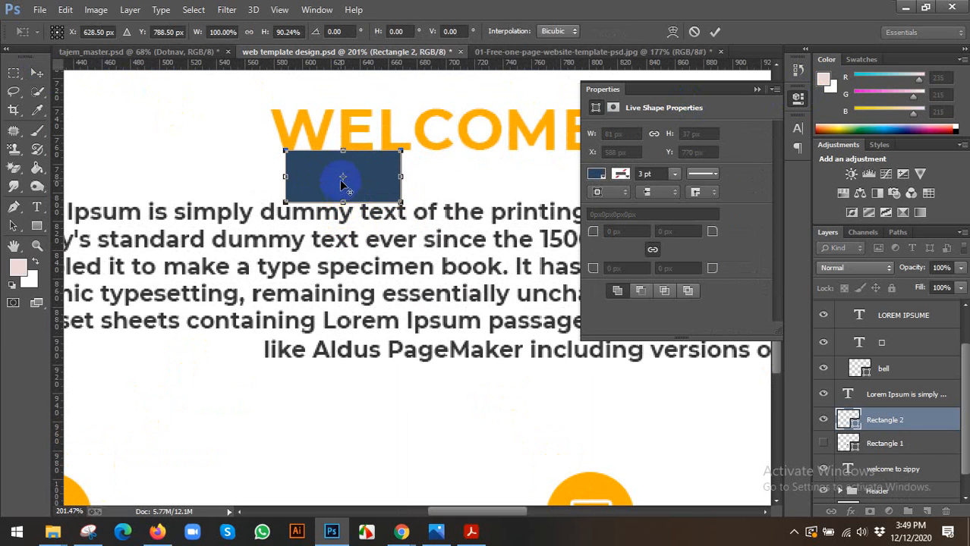
{"action": "key", "text": "Return"}
{"action": "left_click", "coordinate": [795, 97]}
Move the spacer rectangle directly beneath the bell icon's orange circle.
{"action": "scroll", "coordinate": [379, 185], "scroll_direction": "down", "scroll_amount": 3}
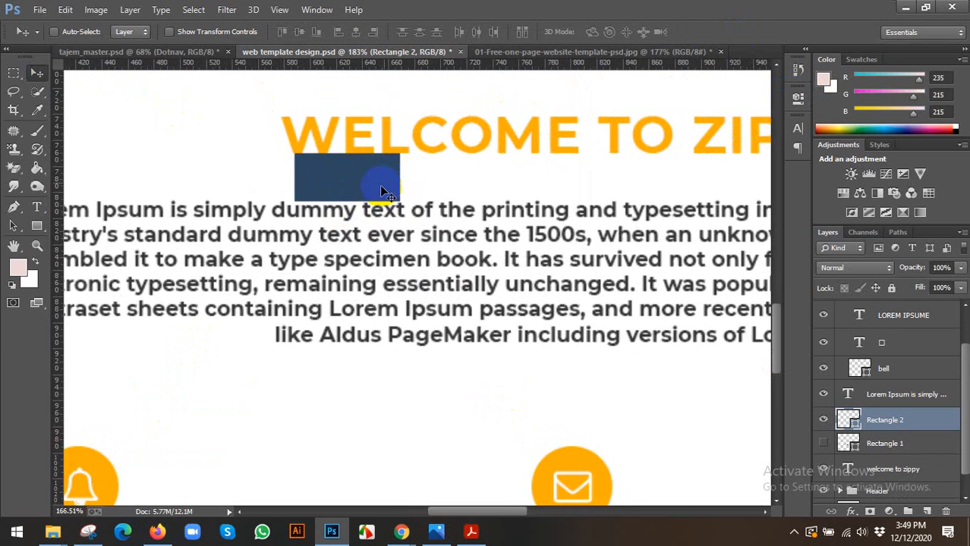
{"action": "left_click_drag", "start_coordinate": [369, 183], "coordinate": [160, 469]}
{"action": "scroll", "coordinate": [243, 429], "scroll_direction": "down", "scroll_amount": 1}
{"action": "left_click_drag", "start_coordinate": [245, 433], "coordinate": [297, 233]}
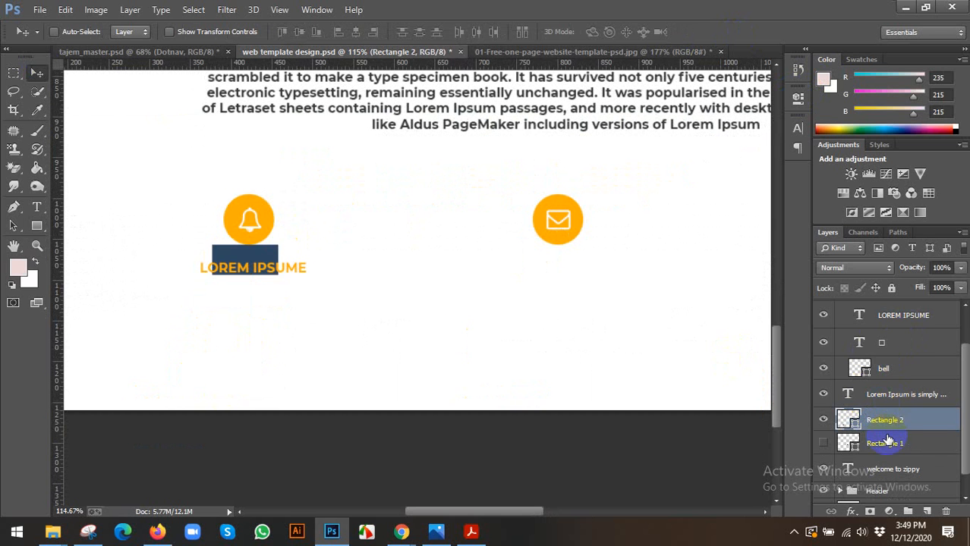
Lower the LOREM IPSUME caption to the spacer's lower edge and delete the Rectangle 2 spacer.
{"action": "left_click", "coordinate": [886, 316]}
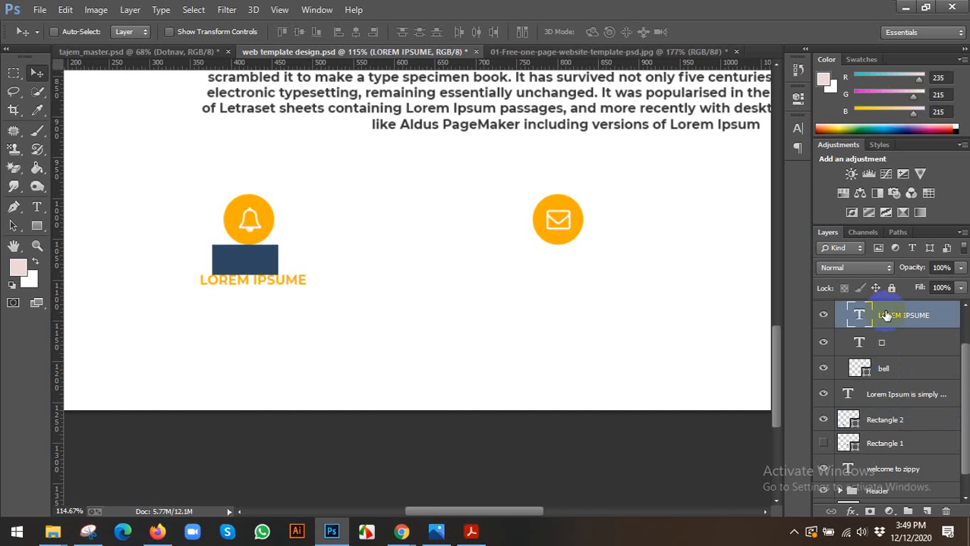
{"action": "left_click", "coordinate": [886, 420]}
{"action": "key", "text": "Delete"}
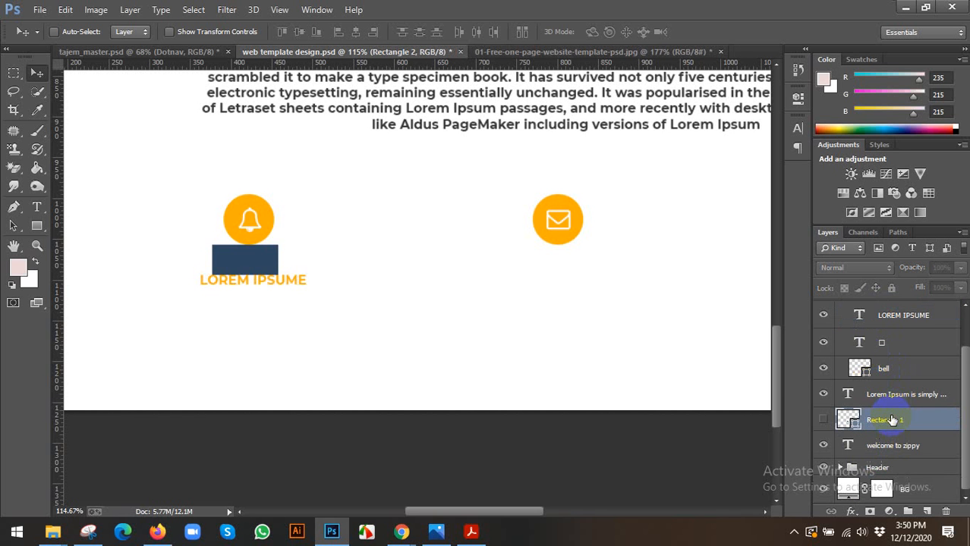
Switch to the lipsum.com page in Chrome and copy the first lines of the "Where does it come from?" text.
{"action": "mouse_move", "coordinate": [401, 532]}
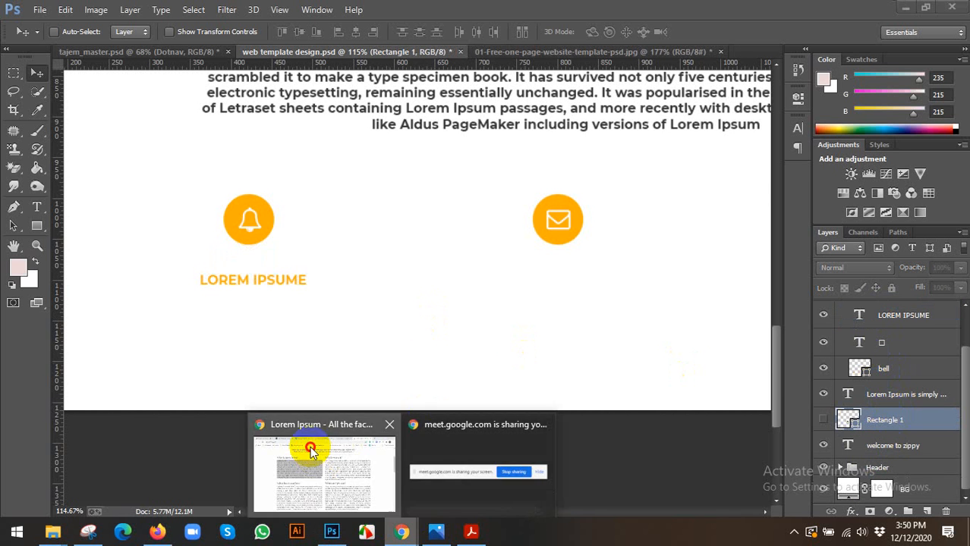
{"action": "left_click", "coordinate": [309, 446]}
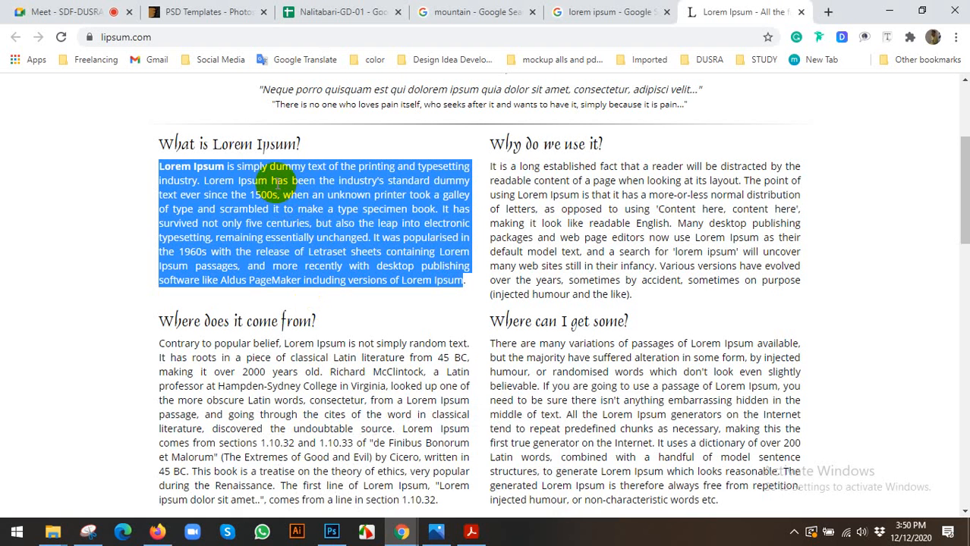
{"action": "right_click", "coordinate": [161, 350]}
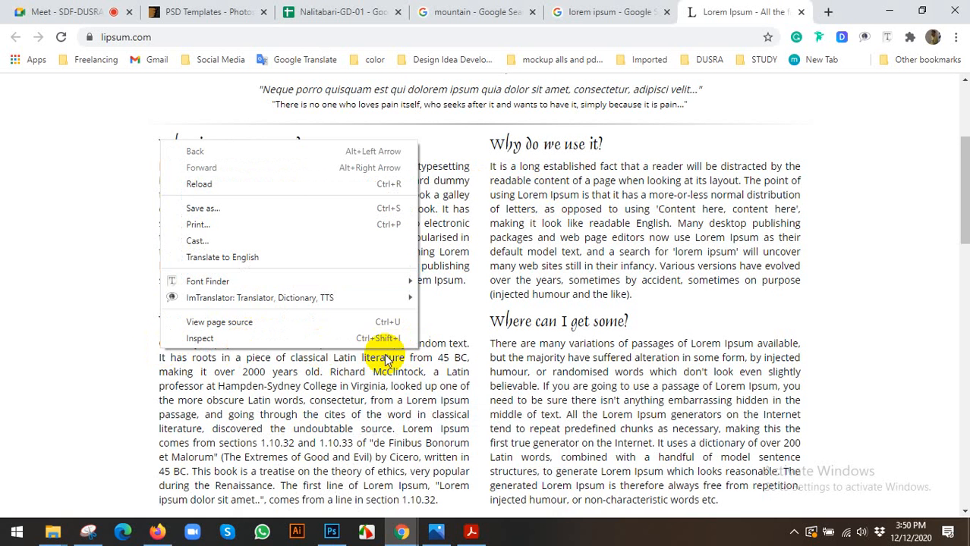
{"action": "left_click", "coordinate": [383, 353]}
{"action": "left_click_drag", "start_coordinate": [422, 375], "coordinate": [161, 343]}
{"action": "right_click", "coordinate": [161, 343]}
{"action": "left_click", "coordinate": [186, 352]}
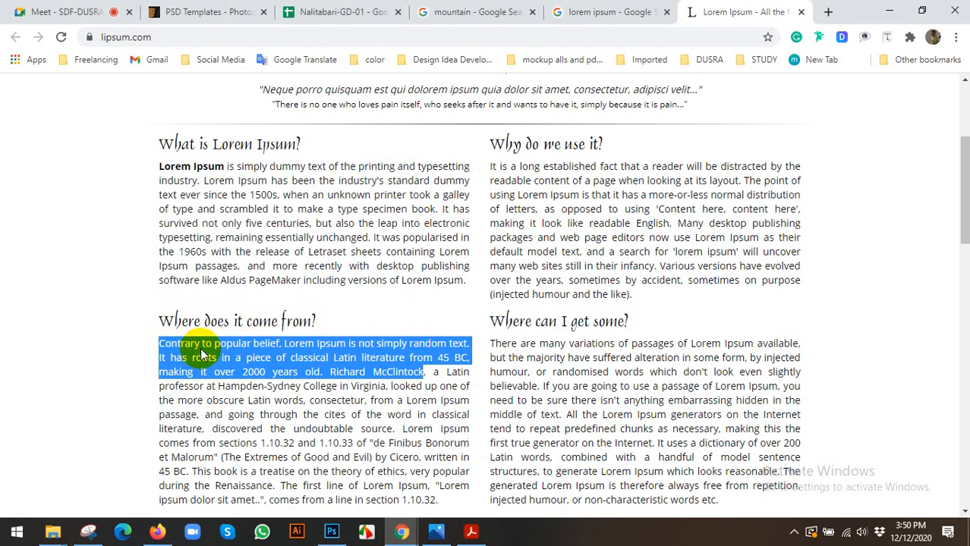
Switch back to the web template in Photoshop and show the guides around the feature icons.
{"action": "left_click", "coordinate": [335, 533]}
{"action": "left_click_drag", "start_coordinate": [316, 348], "coordinate": [330, 277]}
{"action": "key", "text": "ctrl+semicolon"}
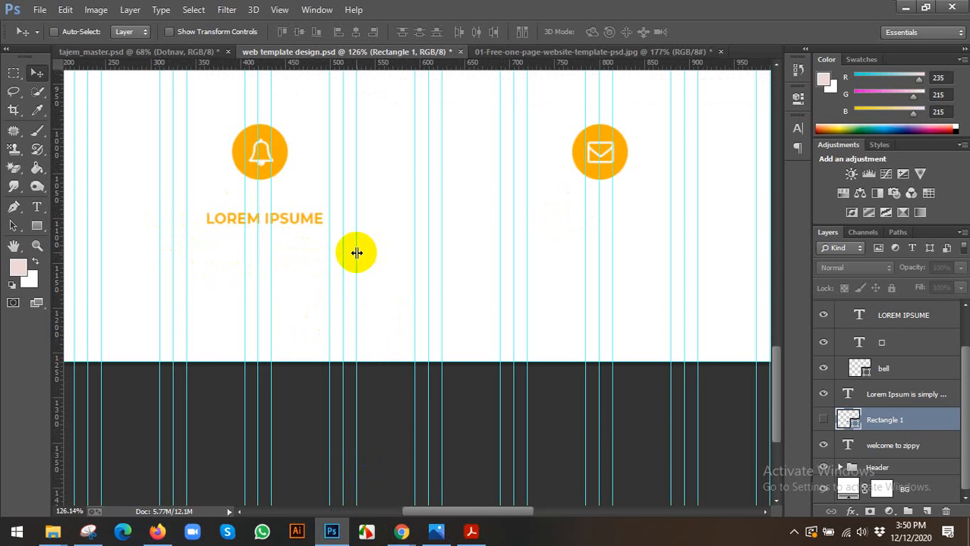
{"action": "scroll", "coordinate": [675, 255], "scroll_direction": "down", "scroll_amount": 3, "text": "alt"}
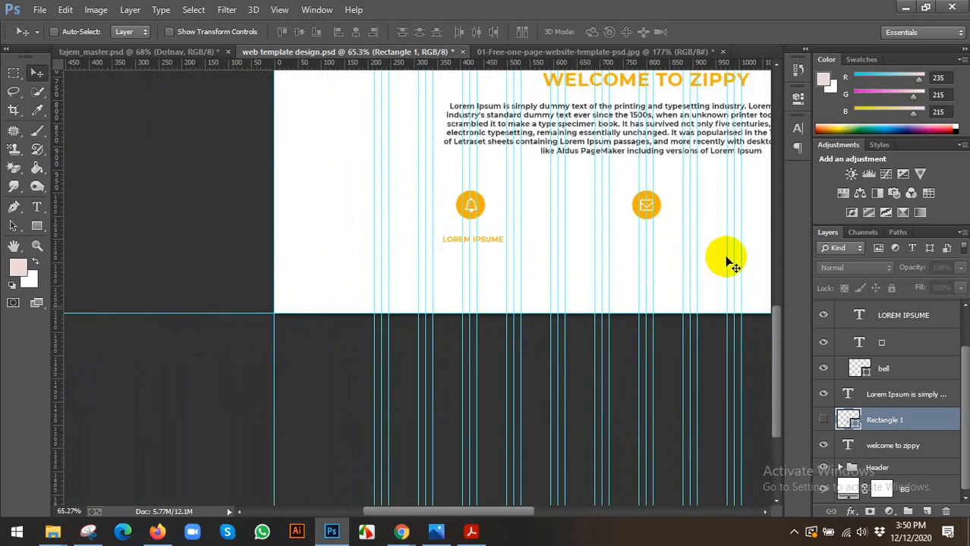
{"action": "scroll", "coordinate": [726, 262], "scroll_direction": "down", "scroll_amount": 1, "text": "alt"}
{"action": "left_click_drag", "start_coordinate": [687, 257], "coordinate": [515, 258]}
{"action": "scroll", "coordinate": [515, 257], "scroll_direction": "up", "scroll_amount": 2, "text": "alt"}
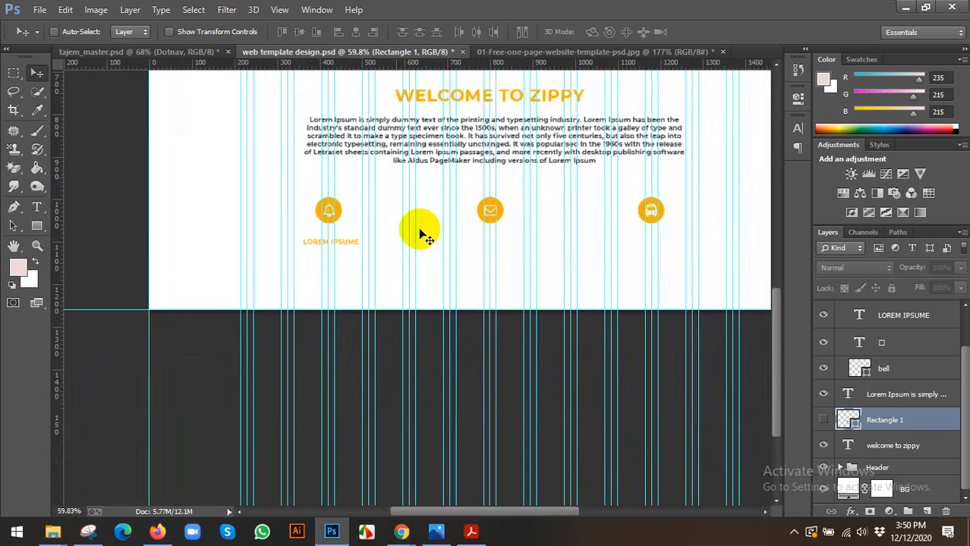
{"action": "left_click_drag", "start_coordinate": [386, 271], "coordinate": [362, 255]}
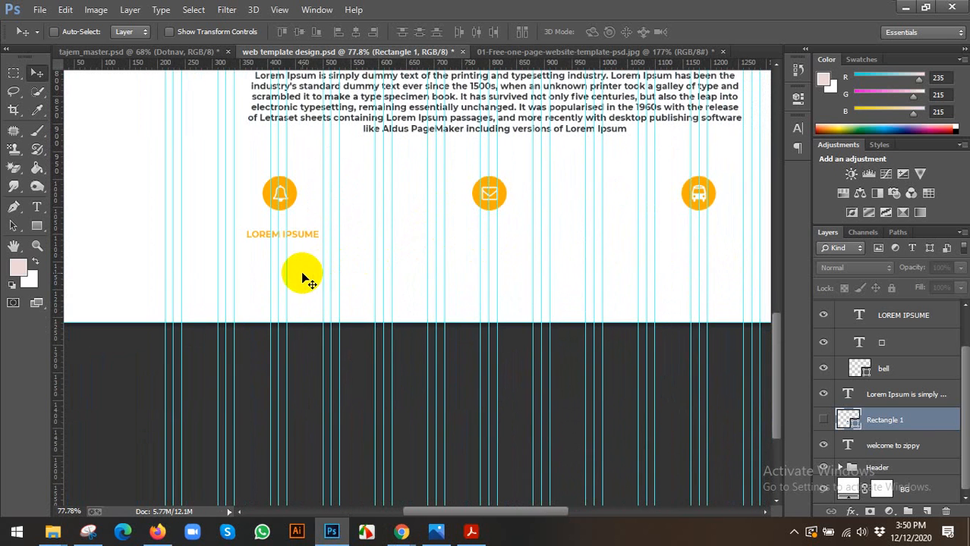
{"action": "scroll", "coordinate": [301, 280], "scroll_direction": "up", "scroll_amount": 1, "text": "alt"}
{"action": "scroll", "coordinate": [886, 325], "scroll_direction": "up", "scroll_amount": 1}
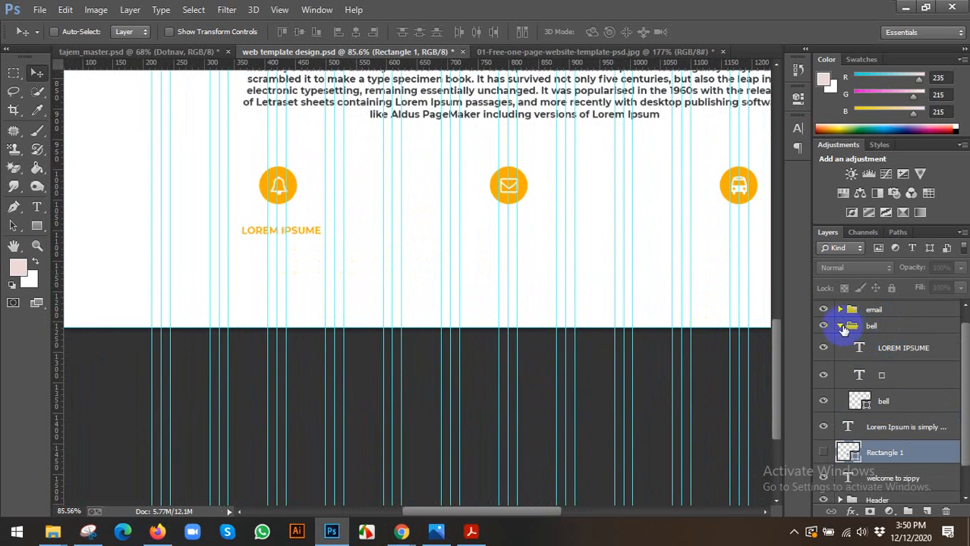
Create a paragraph text box beneath the LOREM IPSUME caption in the bell group and paste the copied text into it.
{"action": "left_click", "coordinate": [879, 355]}
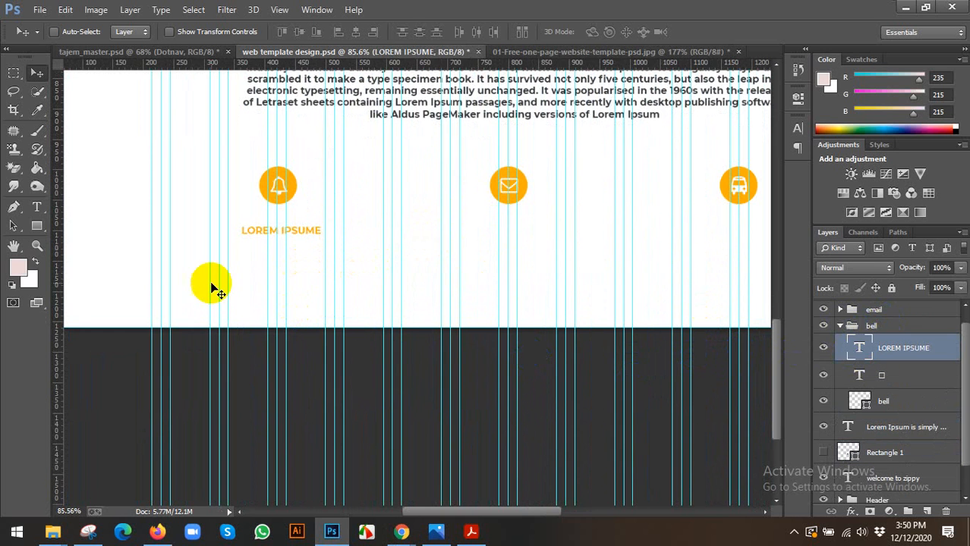
{"action": "left_click", "coordinate": [37, 209]}
{"action": "scroll", "coordinate": [235, 264], "scroll_direction": "up", "scroll_amount": 2, "text": "alt"}
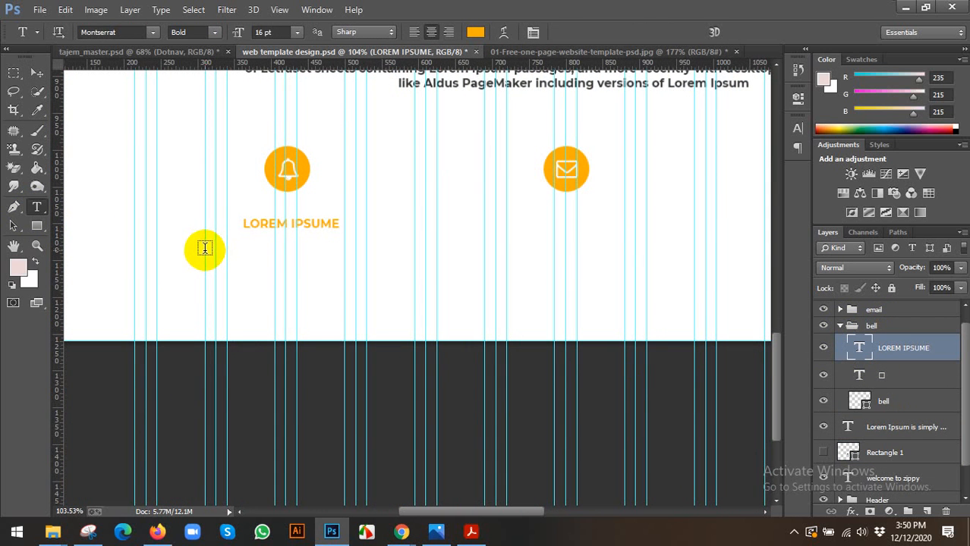
{"action": "left_click_drag", "start_coordinate": [205, 251], "coordinate": [366, 284]}
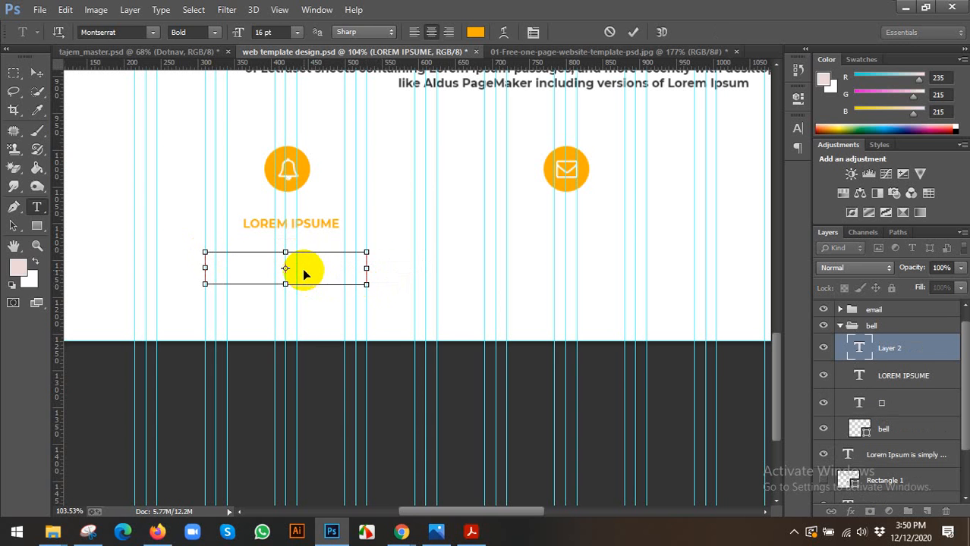
{"action": "key", "text": "ctrl+v"}
Set the whole pasted paragraph's font size to 8 pt.
{"action": "key", "text": "ctrl+a"}
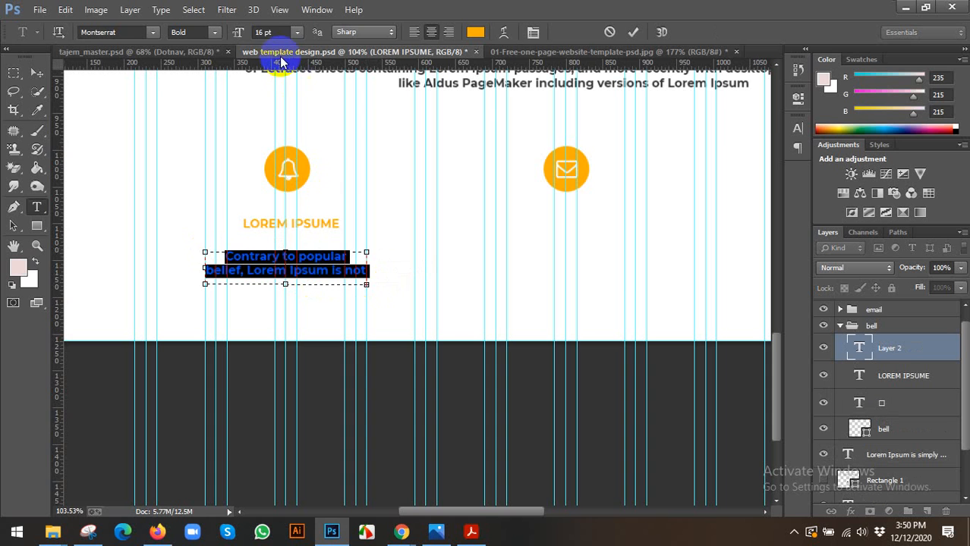
{"action": "left_click", "coordinate": [264, 31]}
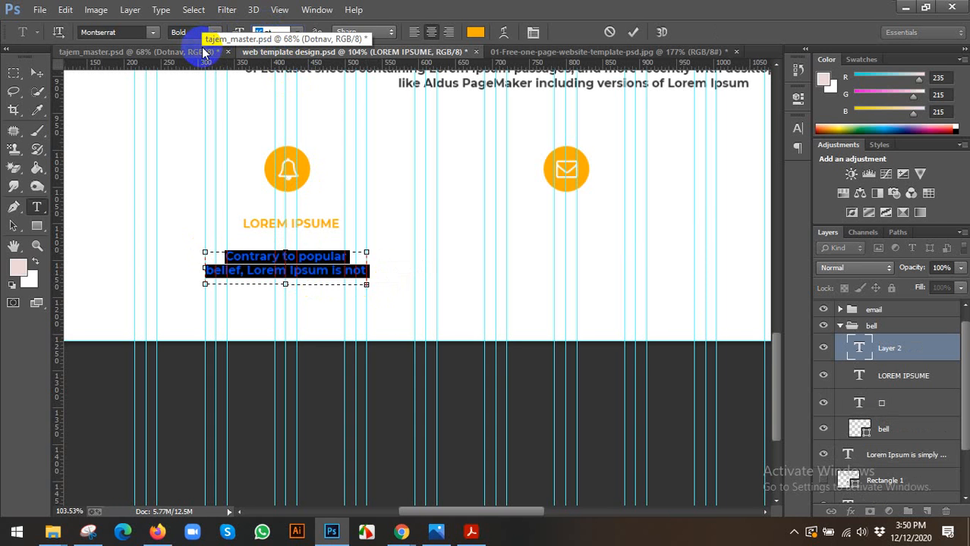
{"action": "type", "text": "8"}
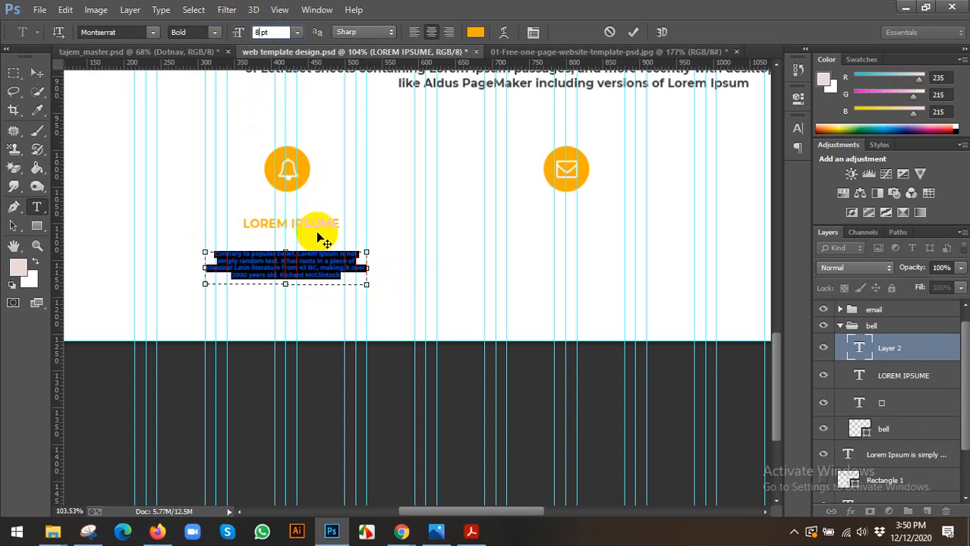
{"action": "left_click", "coordinate": [33, 76]}
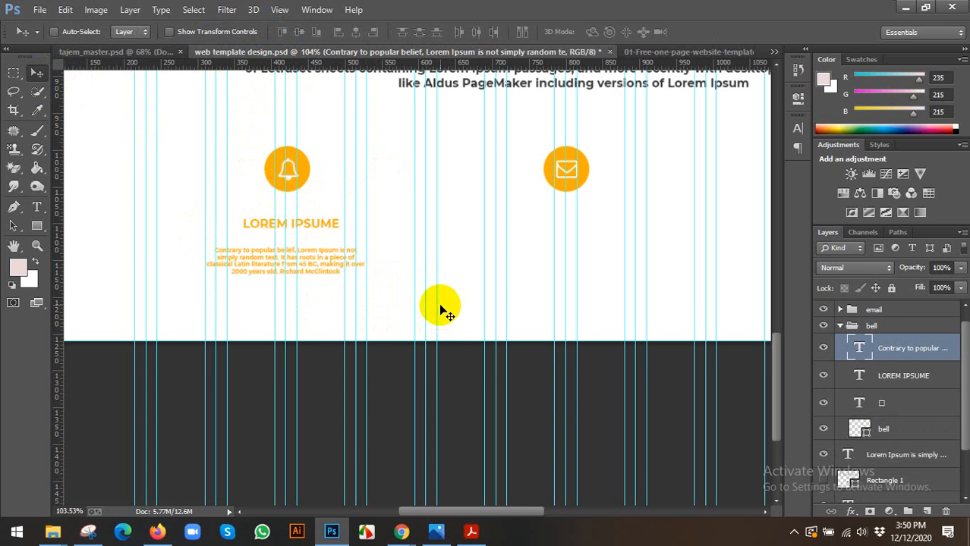
Move the paragraph up 10 px toward the LOREM IPSUME caption and hide the guides.
{"action": "key", "text": "Up"}
{"action": "key", "text": "Up"}
{"action": "key", "text": "Up"}
{"action": "key", "text": "Up"}
{"action": "key", "text": "Up"}
{"action": "key", "text": "Up"}
{"action": "key", "text": "Up"}
{"action": "key", "text": "Up"}
{"action": "key", "text": "Up"}
{"action": "key", "text": "Up"}
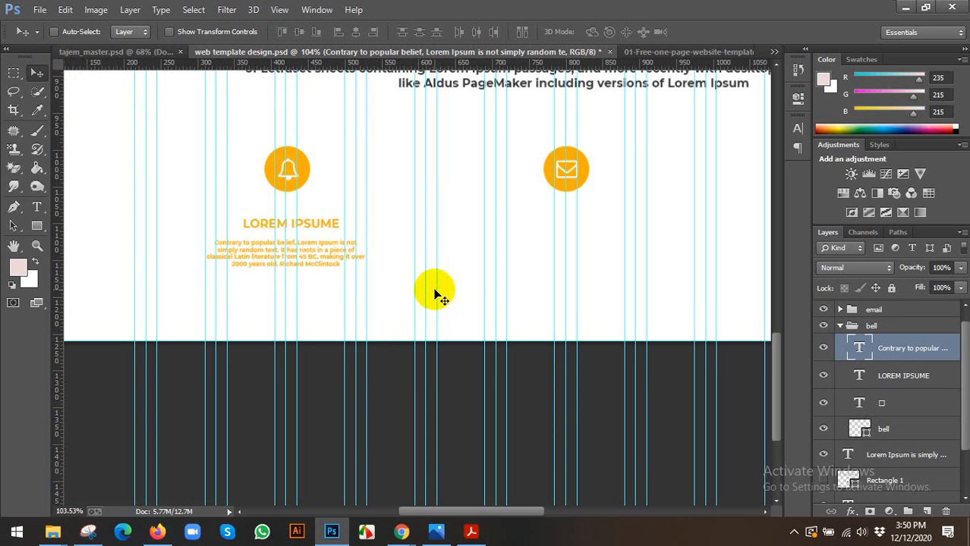
{"action": "key", "text": "ctrl+semicolon"}
{"action": "scroll", "coordinate": [431, 278], "scroll_direction": "down", "scroll_amount": 2}
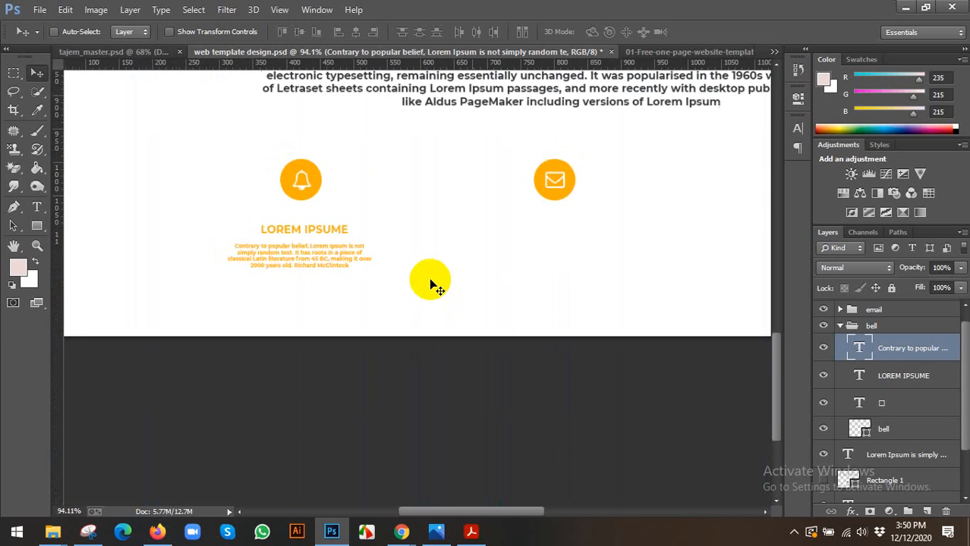
{"action": "scroll", "coordinate": [431, 278], "scroll_direction": "up", "scroll_amount": 2}
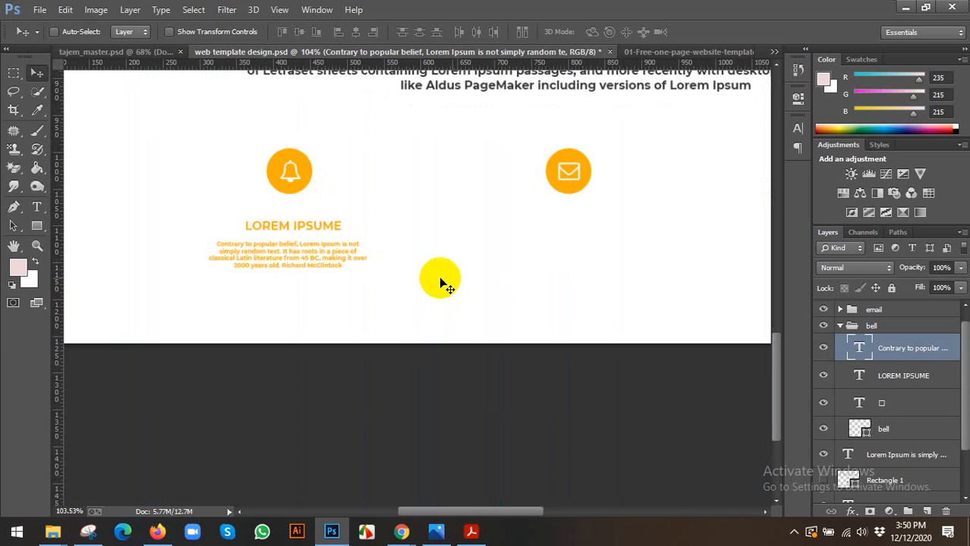
Move the LOREM IPSUME caption and its paragraph together up 9 px toward the bell icon.
{"action": "left_click", "coordinate": [892, 377], "text": "shift"}
{"action": "key", "text": "Up"}
{"action": "key", "text": "Up"}
{"action": "key", "text": "Up"}
{"action": "key", "text": "Up"}
{"action": "key", "text": "Up"}
{"action": "key", "text": "Up"}
{"action": "key", "text": "Up"}
{"action": "key", "text": "Up"}
{"action": "key", "text": "Up"}
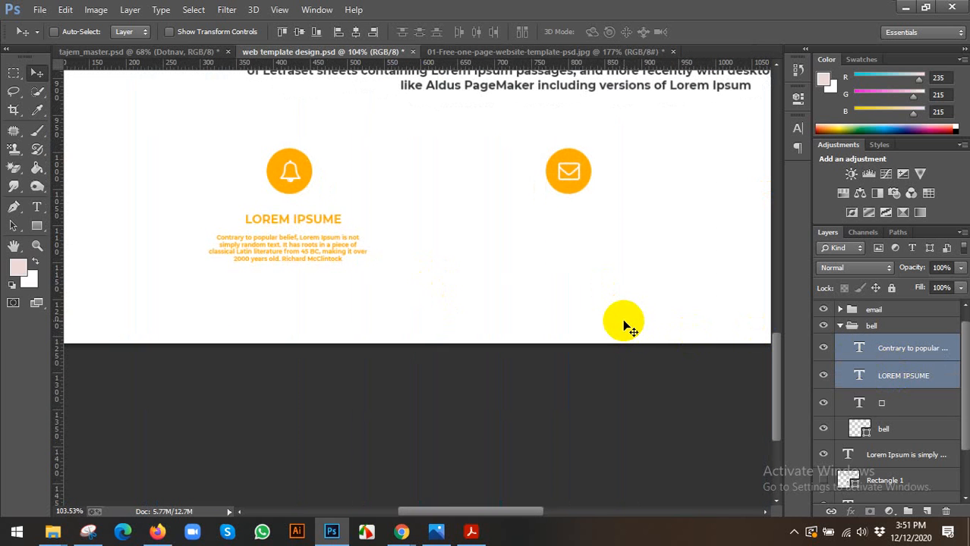
{"action": "left_click", "coordinate": [860, 353]}
{"action": "left_click", "coordinate": [859, 375]}
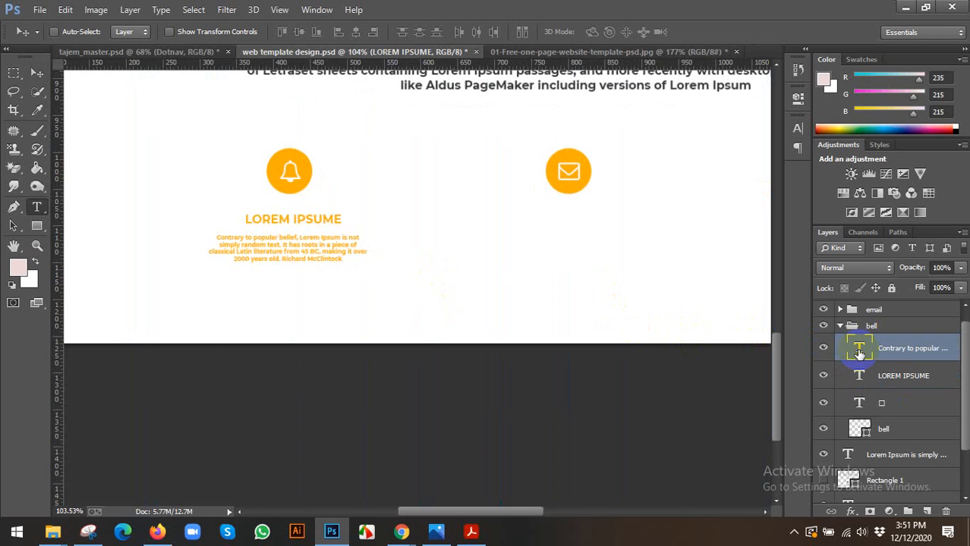
{"action": "double_click", "coordinate": [857, 348]}
{"action": "left_click", "coordinate": [799, 129]}
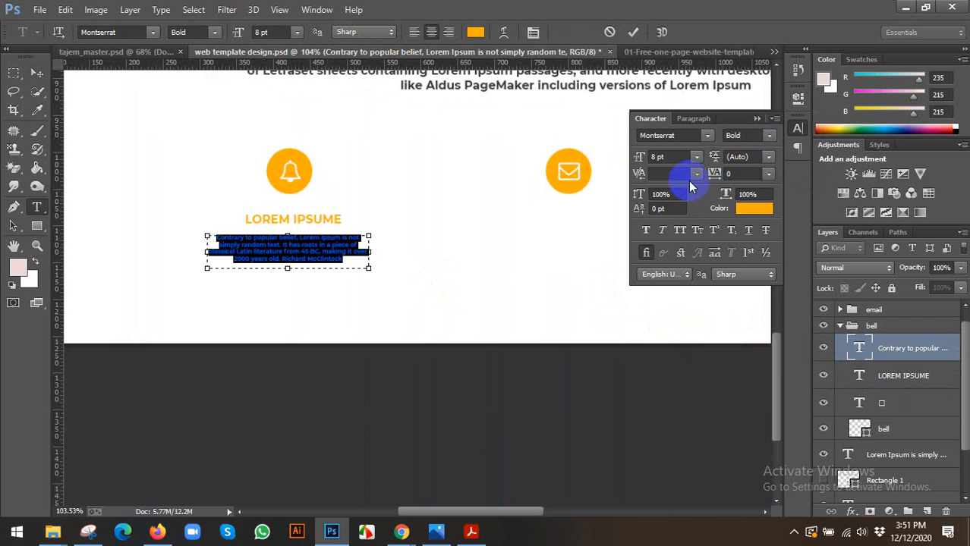
{"action": "left_click", "coordinate": [770, 175]}
{"action": "left_click", "coordinate": [770, 175]}
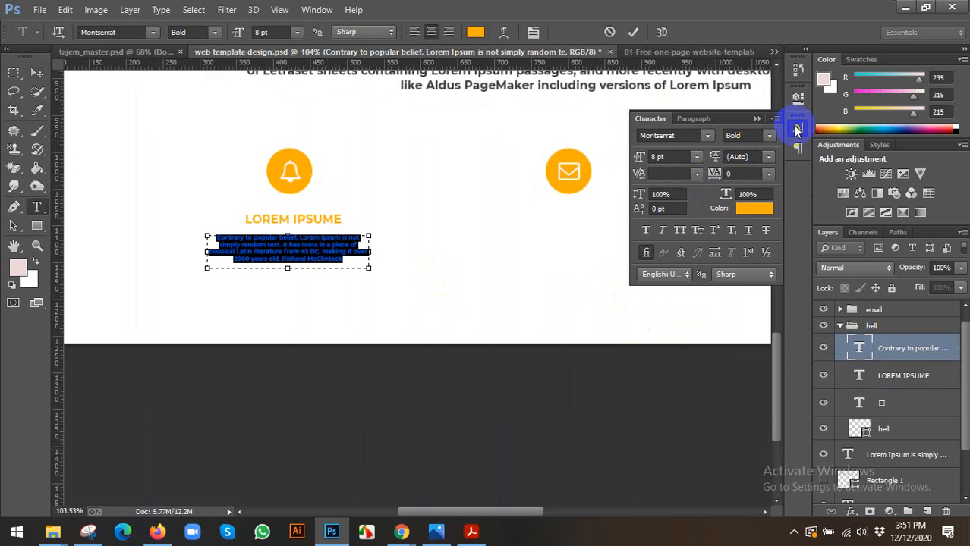
{"action": "left_click", "coordinate": [799, 129]}
{"action": "left_click", "coordinate": [37, 73]}
{"action": "left_click", "coordinate": [256, 264]}
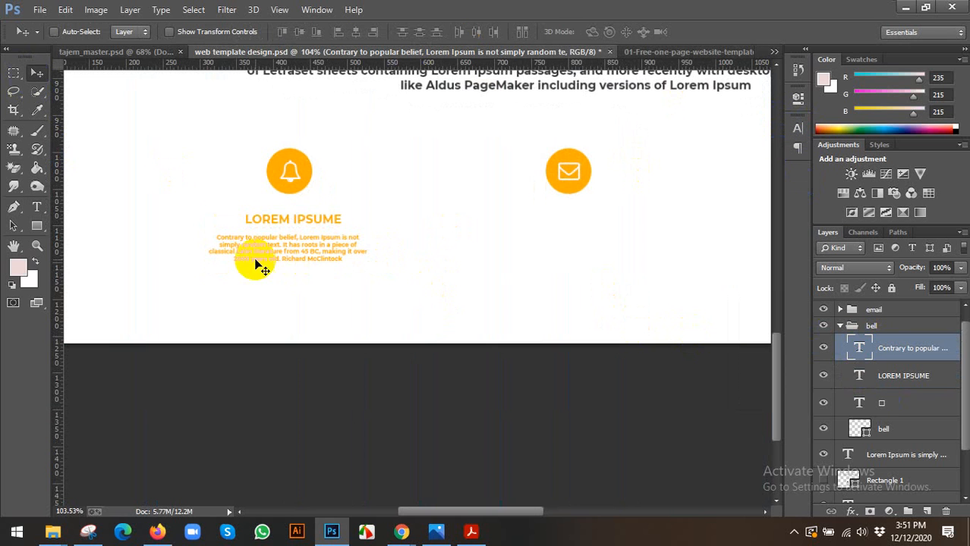
Check the feature texts in the reference template and set the bell paragraph's leading to 14 pt.
{"action": "double_click", "coordinate": [855, 346]}
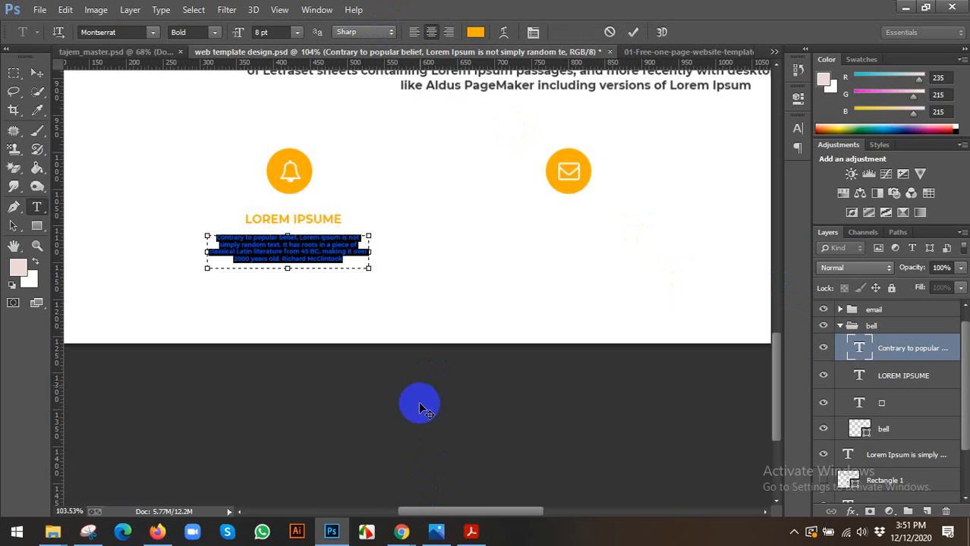
{"action": "left_click", "coordinate": [642, 54]}
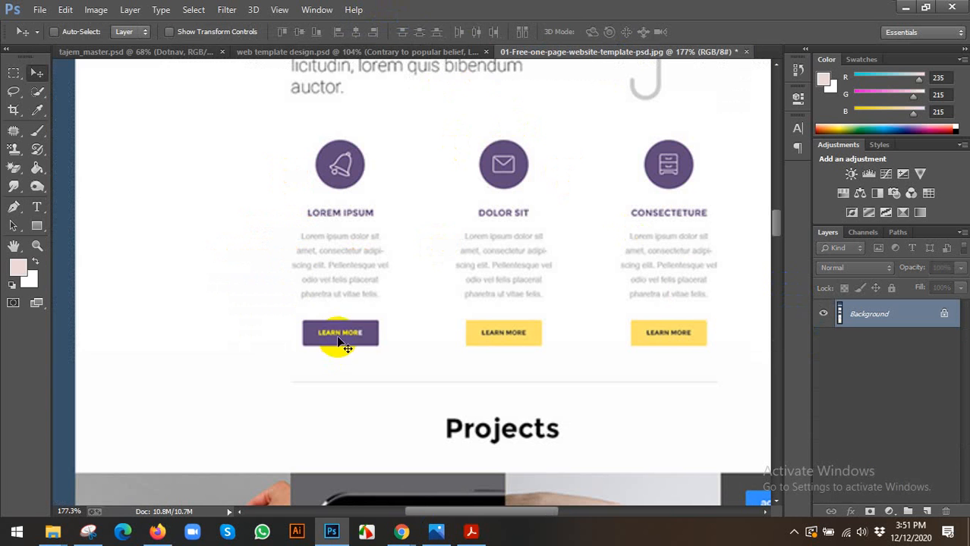
{"action": "left_click", "coordinate": [292, 52]}
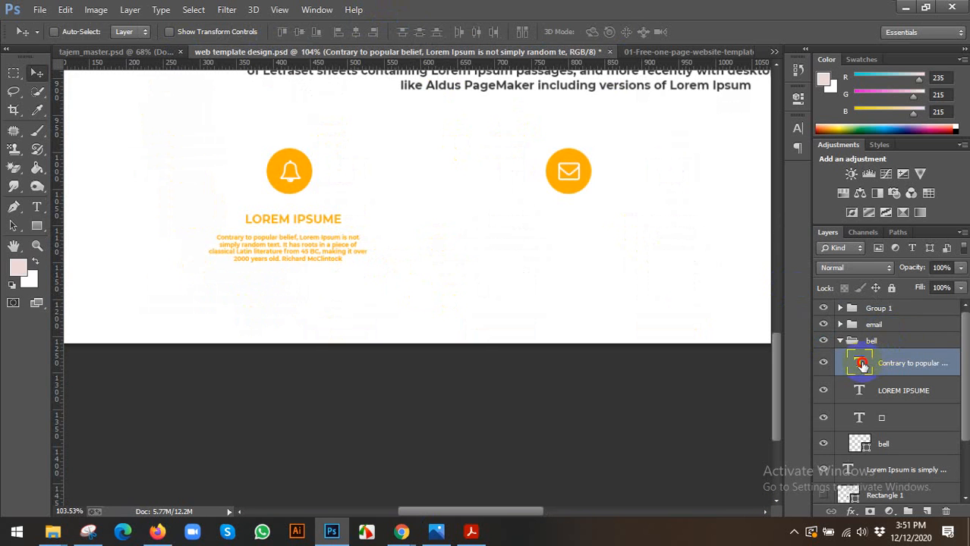
{"action": "double_click", "coordinate": [862, 365]}
{"action": "left_click", "coordinate": [797, 128]}
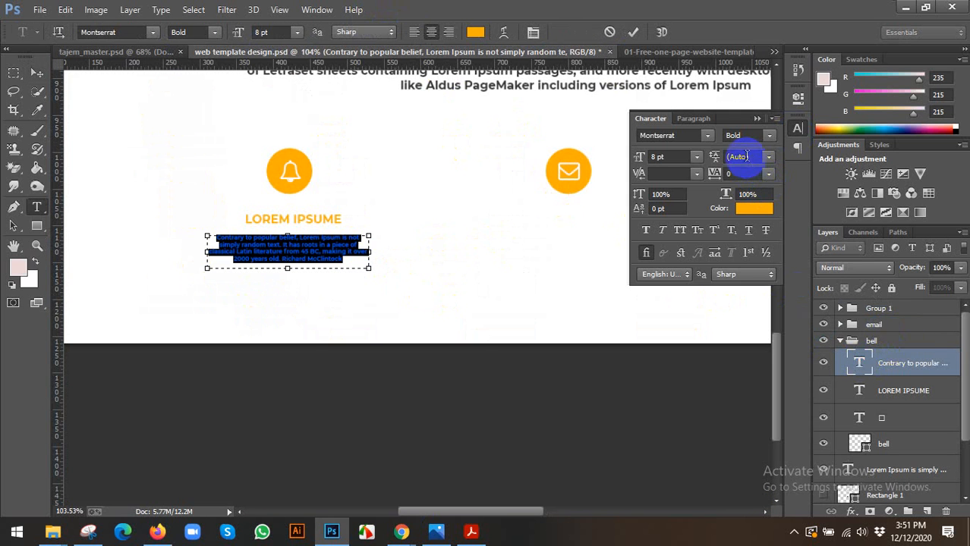
{"action": "scroll", "coordinate": [745, 156], "scroll_direction": "up", "scroll_amount": 19}
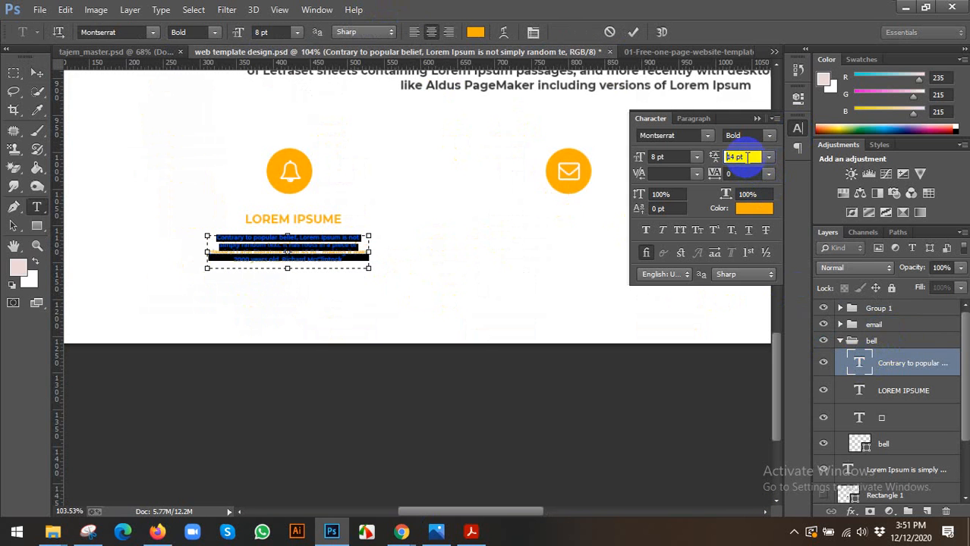
{"action": "scroll", "coordinate": [746, 156], "scroll_direction": "down", "scroll_amount": 5}
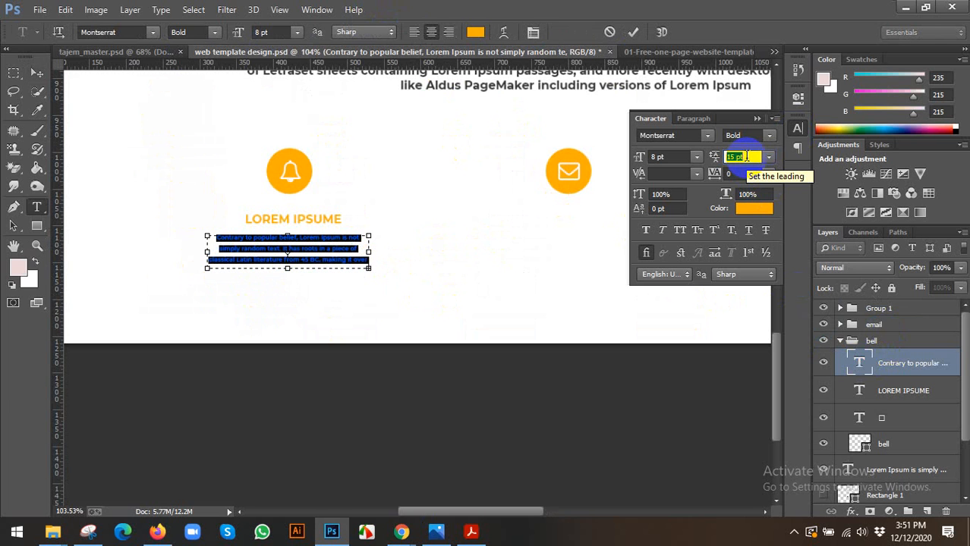
{"action": "scroll", "coordinate": [747, 157], "scroll_direction": "down", "scroll_amount": 1}
{"action": "left_click", "coordinate": [798, 129]}
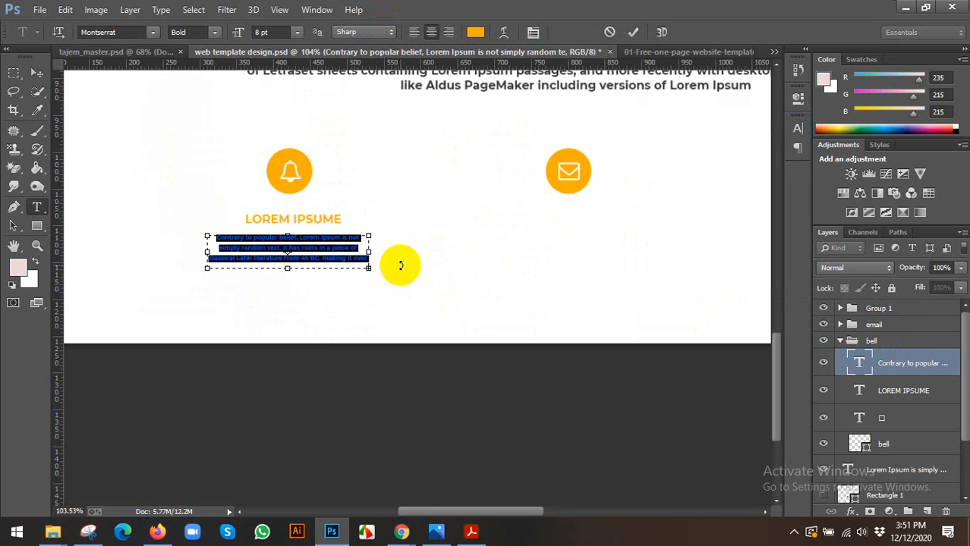
Extend the bell paragraph's text box downward to fit all four lines and commit the text edit.
{"action": "mouse_move", "coordinate": [288, 269]}
{"action": "left_mouse_down"}
{"action": "mouse_move", "coordinate": [286, 310]}
{"action": "mouse_move", "coordinate": [289, 274]}
{"action": "left_mouse_up"}
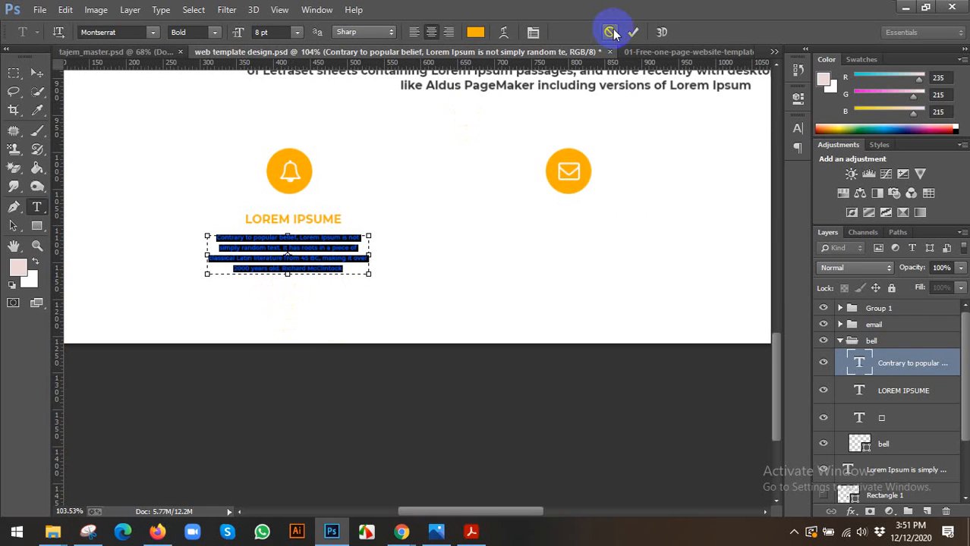
{"action": "left_click", "coordinate": [631, 32]}
{"action": "key", "text": "v"}
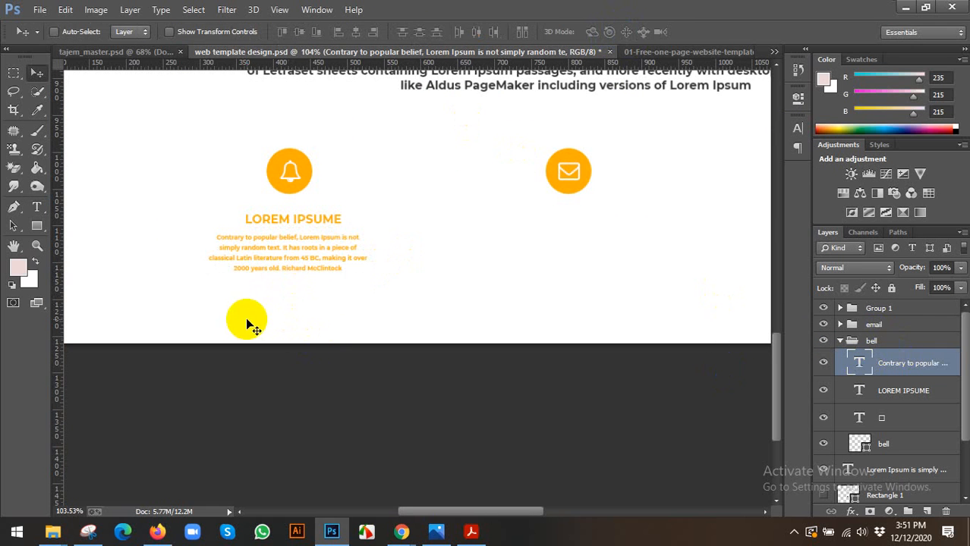
Draw a rounded rectangle of about 108 × 32 px with a 5 px corner radius below the bell paragraph.
{"action": "left_click_drag", "start_coordinate": [38, 226], "coordinate": [91, 241]}
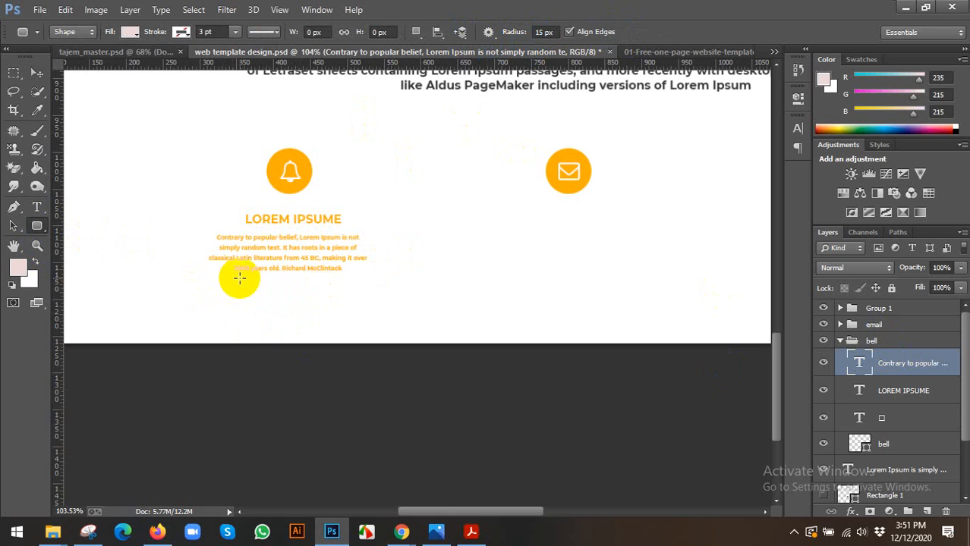
{"action": "left_click_drag", "start_coordinate": [239, 278], "coordinate": [330, 307]}
{"action": "key", "text": "ctrl+z"}
{"action": "left_click", "coordinate": [547, 30]}
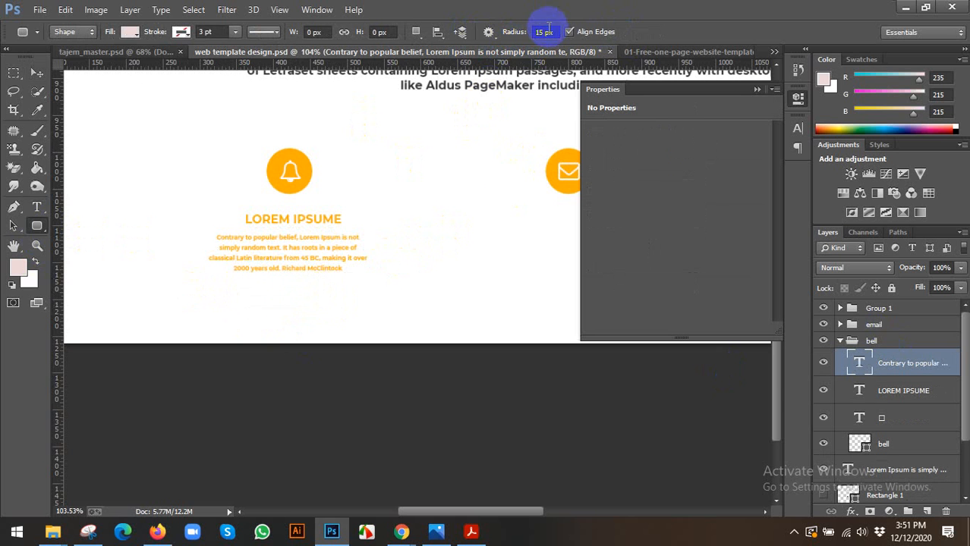
{"action": "double_click", "coordinate": [544, 32]}
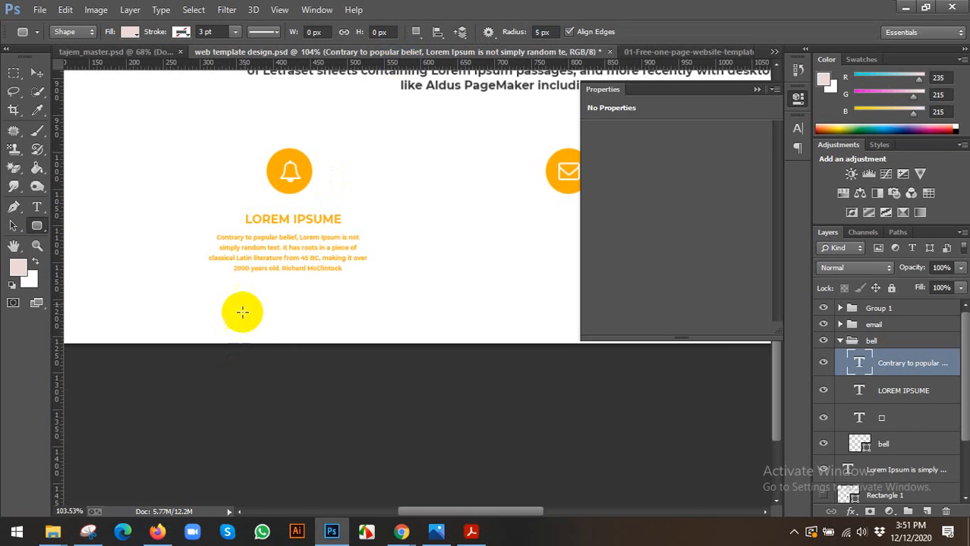
{"action": "left_click_drag", "start_coordinate": [247, 285], "coordinate": [322, 310]}
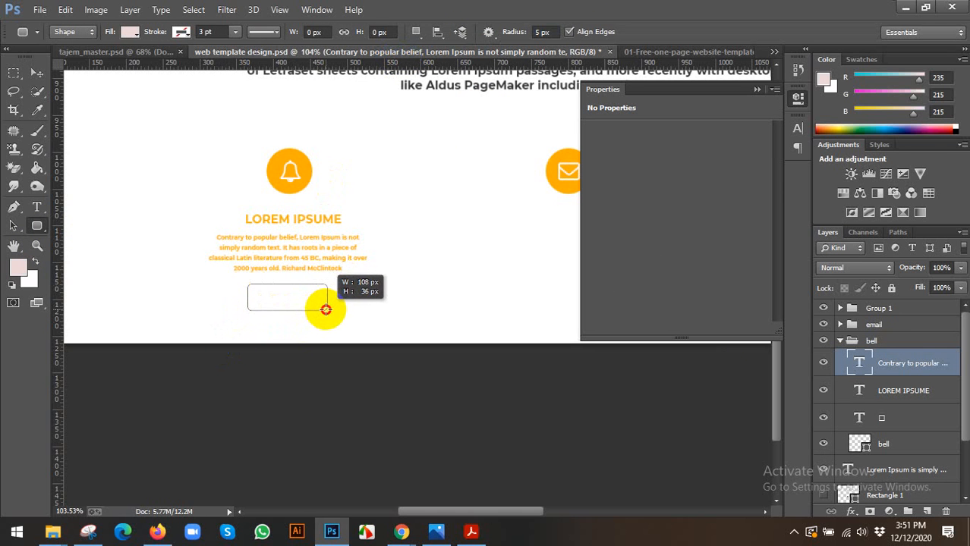
{"action": "left_click_drag", "start_coordinate": [326, 309], "coordinate": [326, 306]}
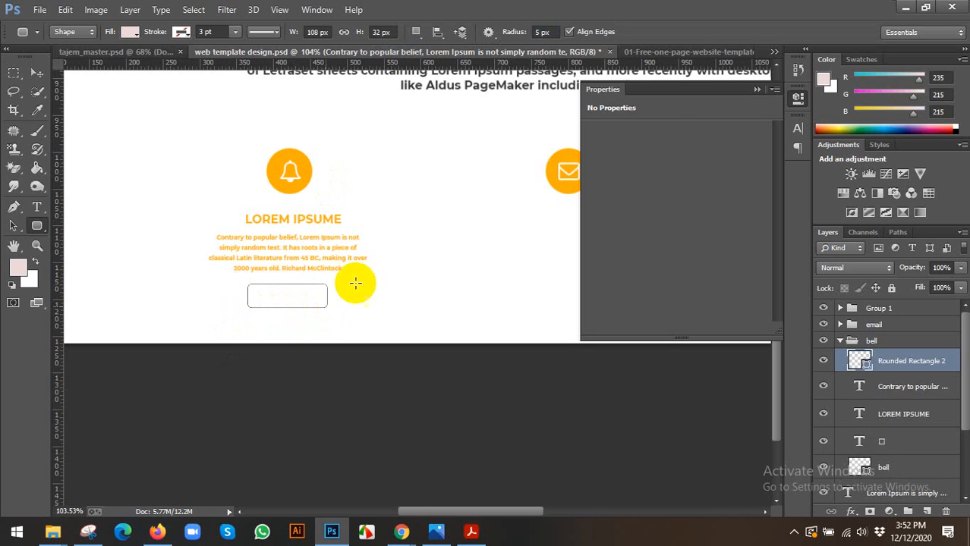
Recolor the rounded rectangle to ffae00 by sampling the orange of the bell circle.
{"action": "left_click", "coordinate": [798, 102]}
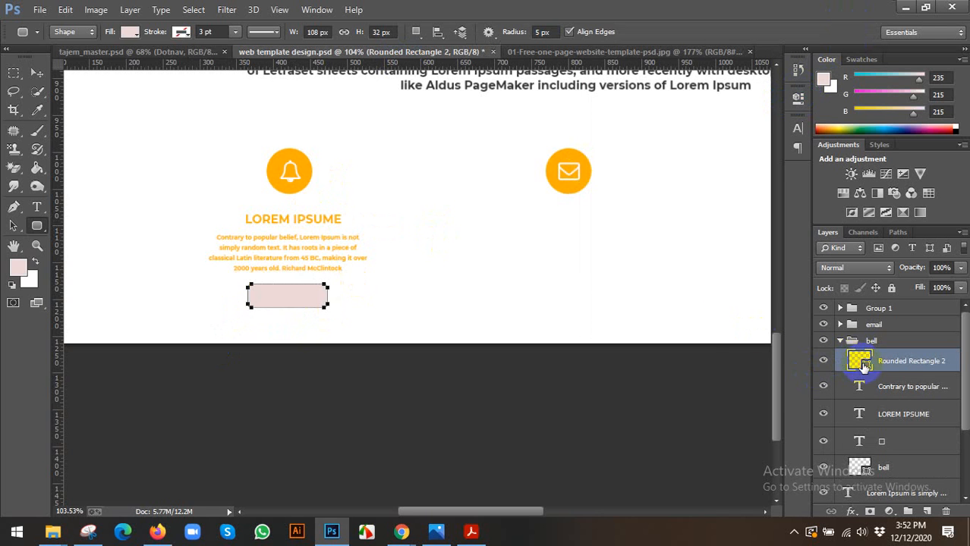
{"action": "double_click", "coordinate": [860, 362]}
{"action": "left_click_drag", "start_coordinate": [303, 163], "coordinate": [298, 154]}
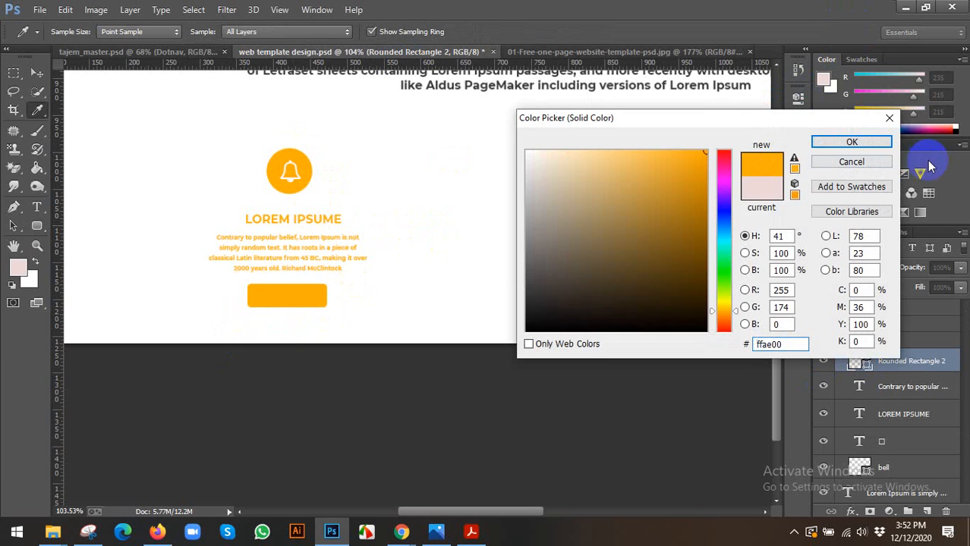
{"action": "left_click", "coordinate": [851, 142]}
Align the bell circle, bell icon, LOREM IPSUME caption, paragraph and rounded rectangle on their horizontal centers.
{"action": "left_click", "coordinate": [42, 76]}
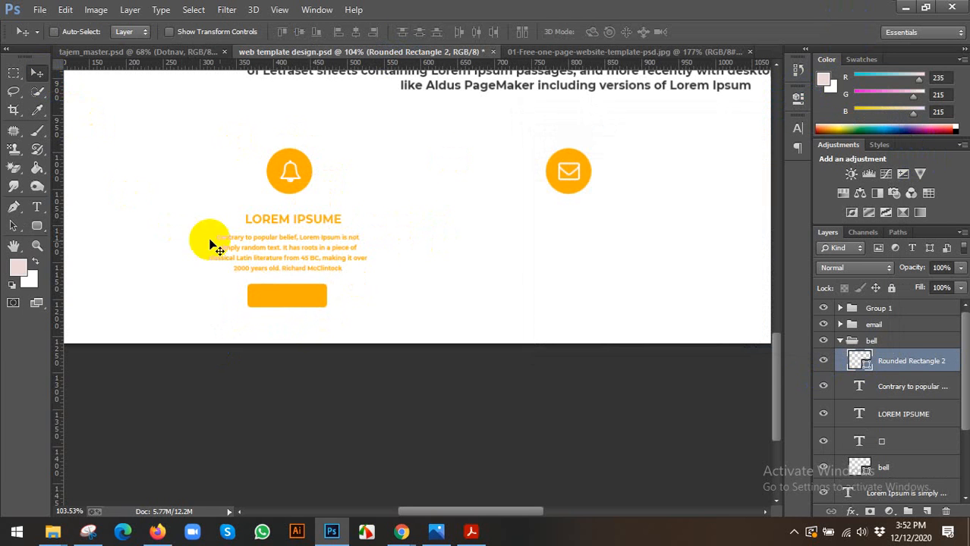
{"action": "scroll", "coordinate": [888, 425], "scroll_direction": "down", "scroll_amount": 1}
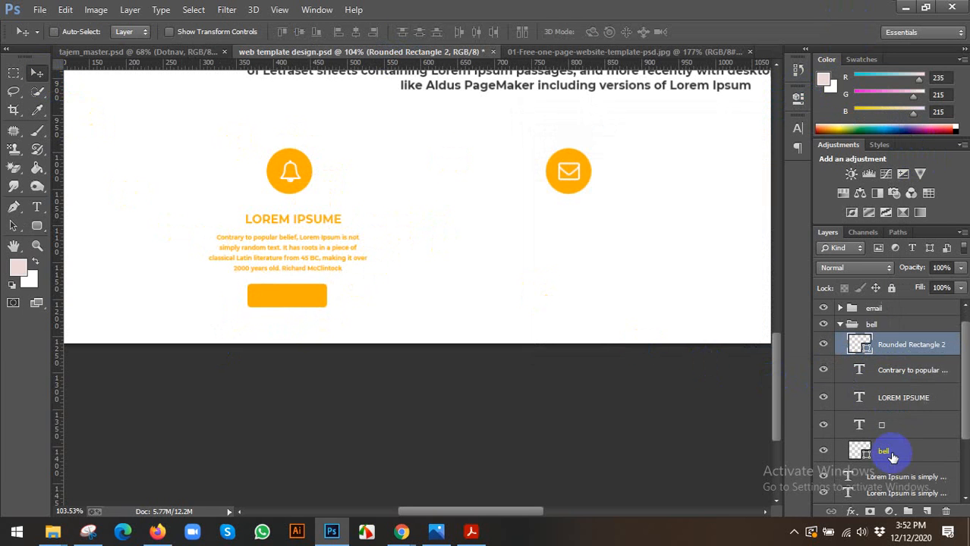
{"action": "left_click", "coordinate": [885, 435], "text": "shift"}
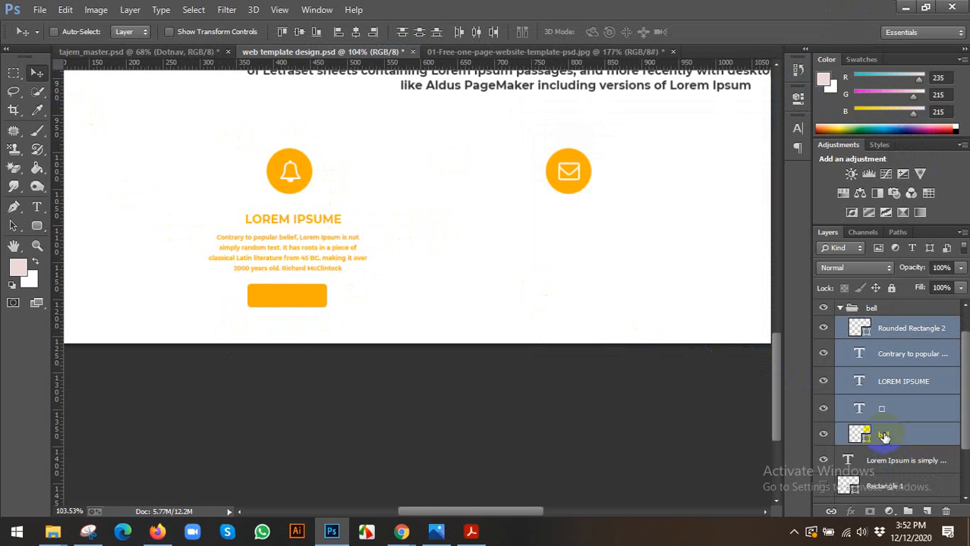
{"action": "left_click", "coordinate": [887, 461], "text": "shift"}
{"action": "scroll", "coordinate": [888, 441], "scroll_direction": "down", "scroll_amount": 2}
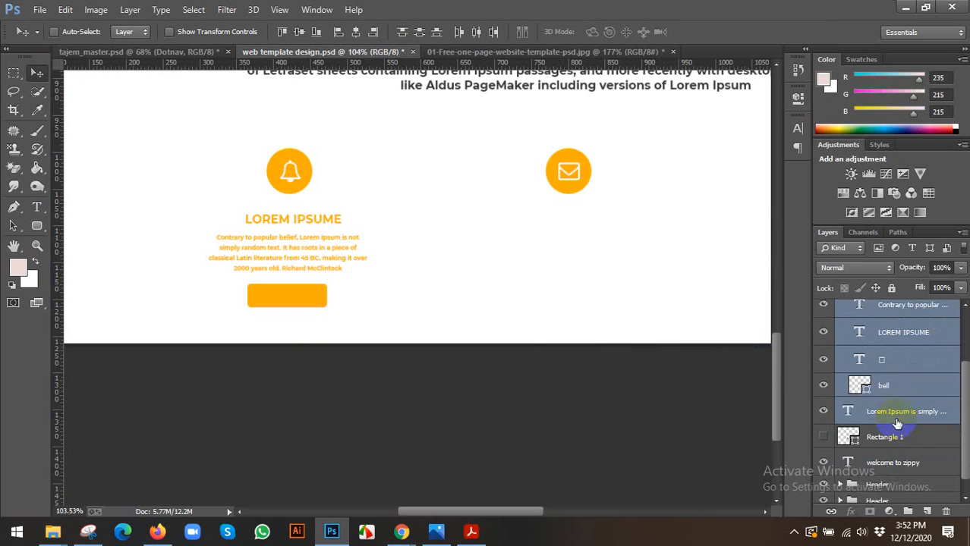
{"action": "left_click", "coordinate": [357, 32]}
{"action": "key", "text": "ctrl+z"}
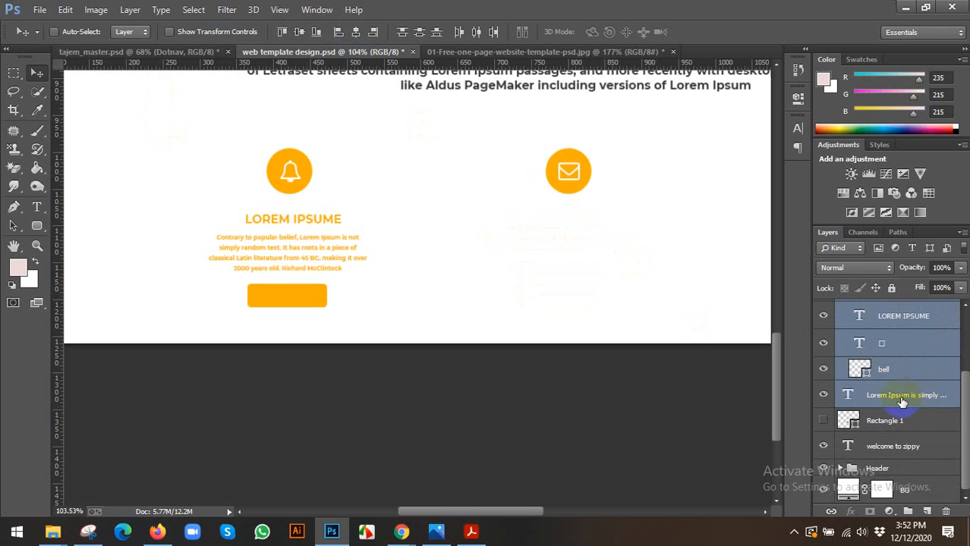
{"action": "left_click", "coordinate": [903, 396], "text": "ctrl"}
{"action": "left_click", "coordinate": [356, 31]}
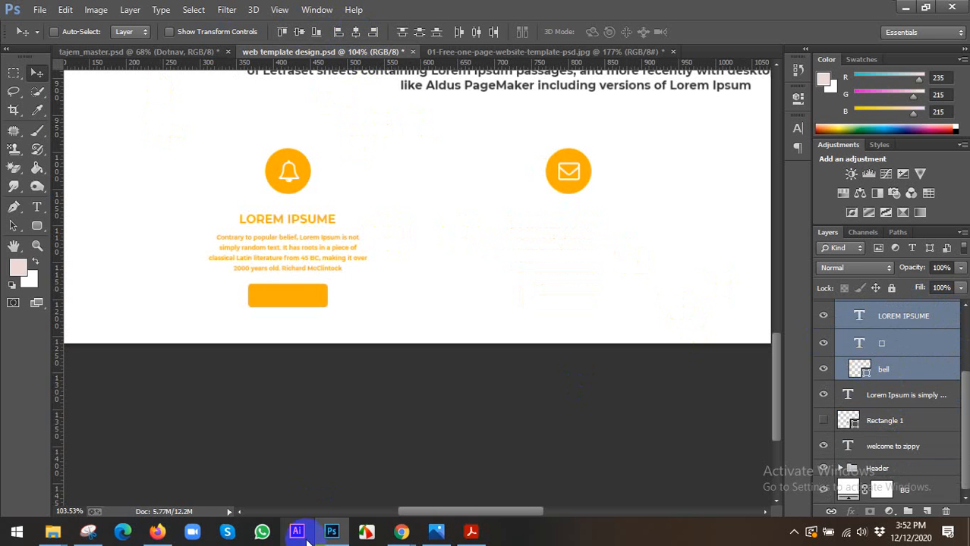
Check the button label in the reference template and add a LEARN MORE text line in the bell group.
{"action": "left_click", "coordinate": [562, 52]}
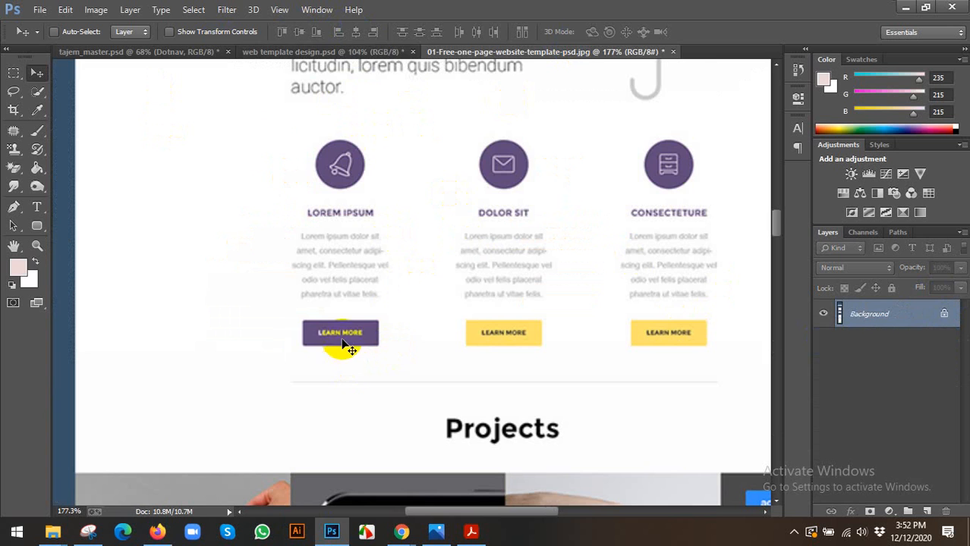
{"action": "left_click", "coordinate": [304, 52]}
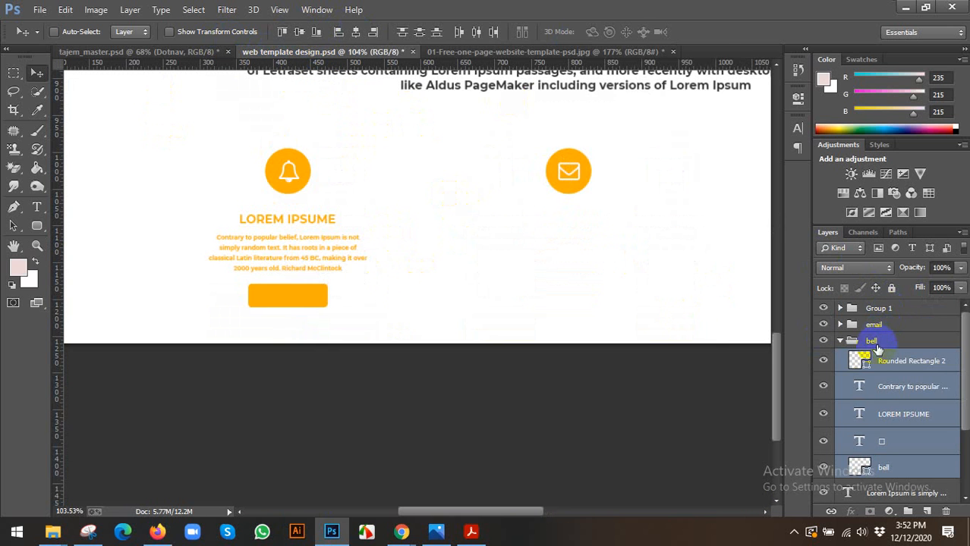
{"action": "left_click", "coordinate": [876, 354]}
{"action": "left_click", "coordinate": [36, 207]}
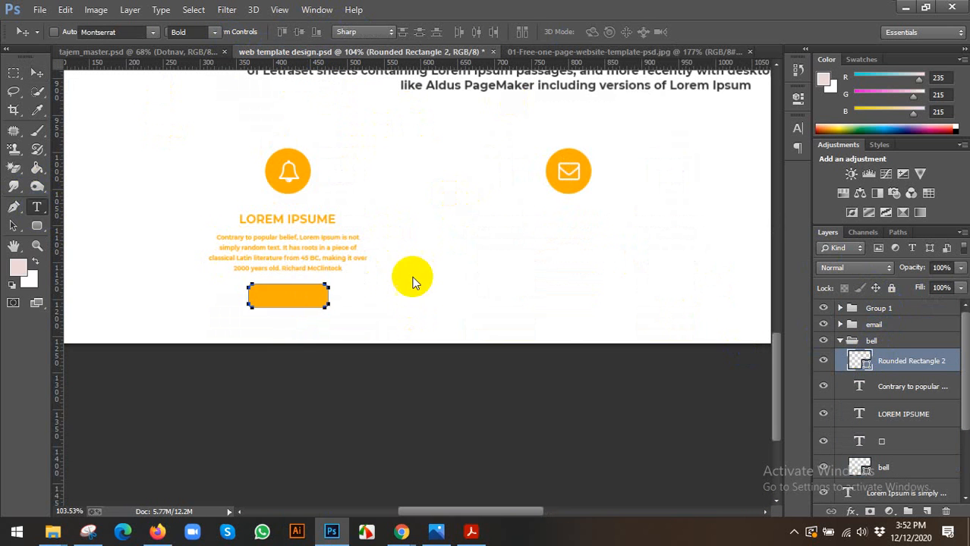
{"action": "left_click", "coordinate": [423, 281]}
{"action": "right_click", "coordinate": [424, 283]}
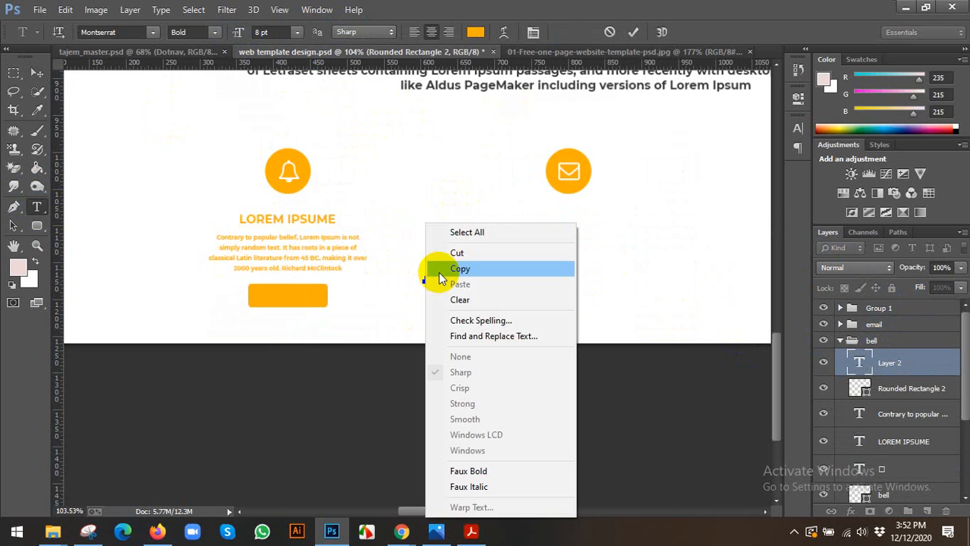
{"action": "left_click", "coordinate": [420, 280]}
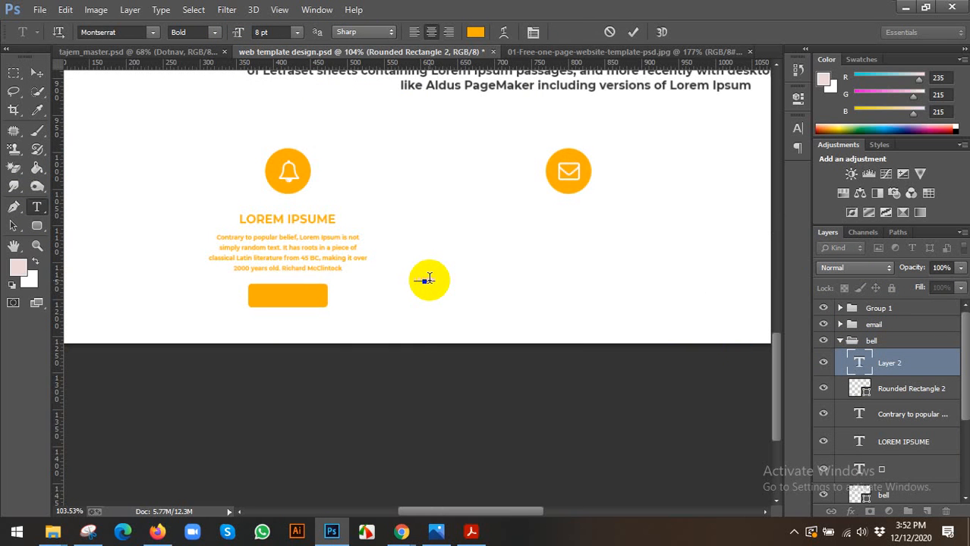
{"action": "key", "text": "ctrl+a"}
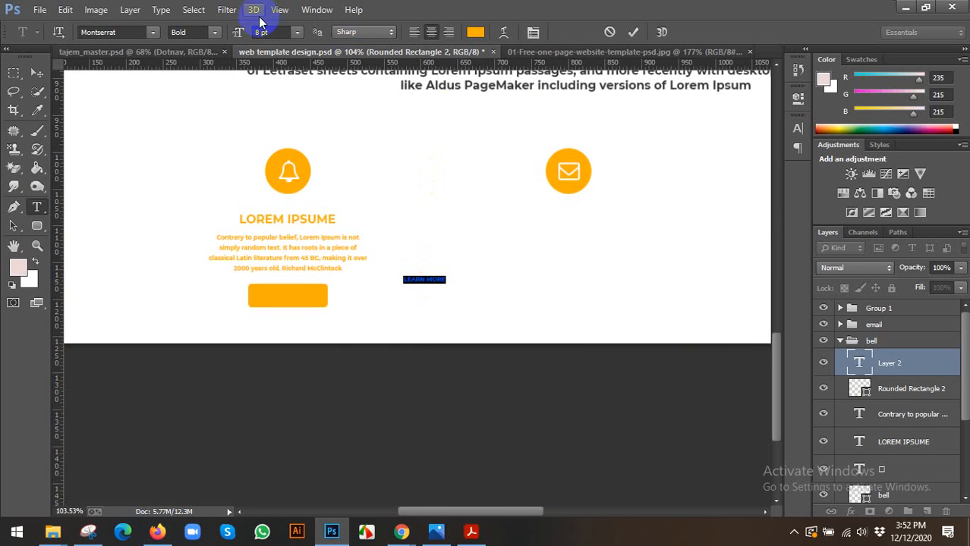
Set the LEARN MORE text to 16 pt and color it white.
{"action": "left_click", "coordinate": [274, 33]}
{"action": "key", "text": "Up"}
{"action": "key", "text": "Up"}
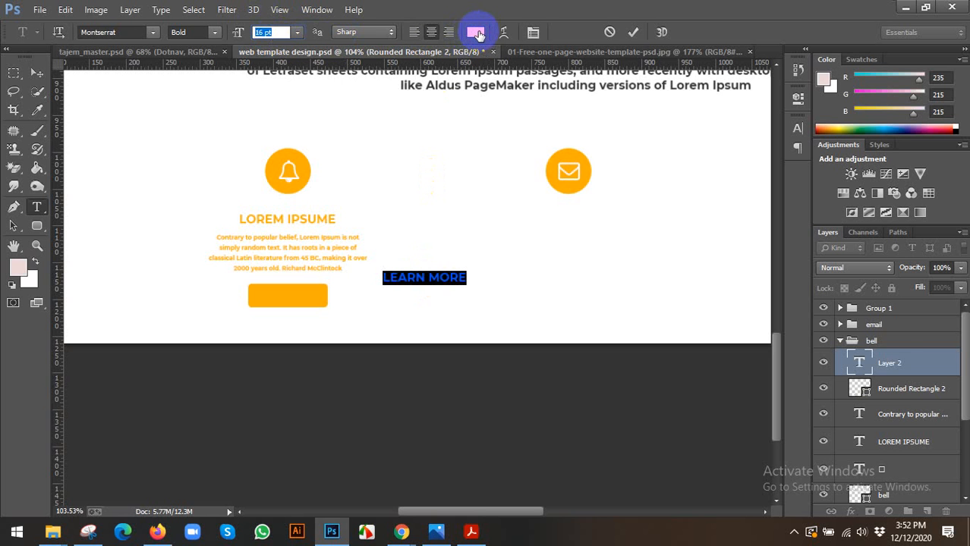
{"action": "left_click", "coordinate": [475, 34]}
{"action": "left_click", "coordinate": [849, 143]}
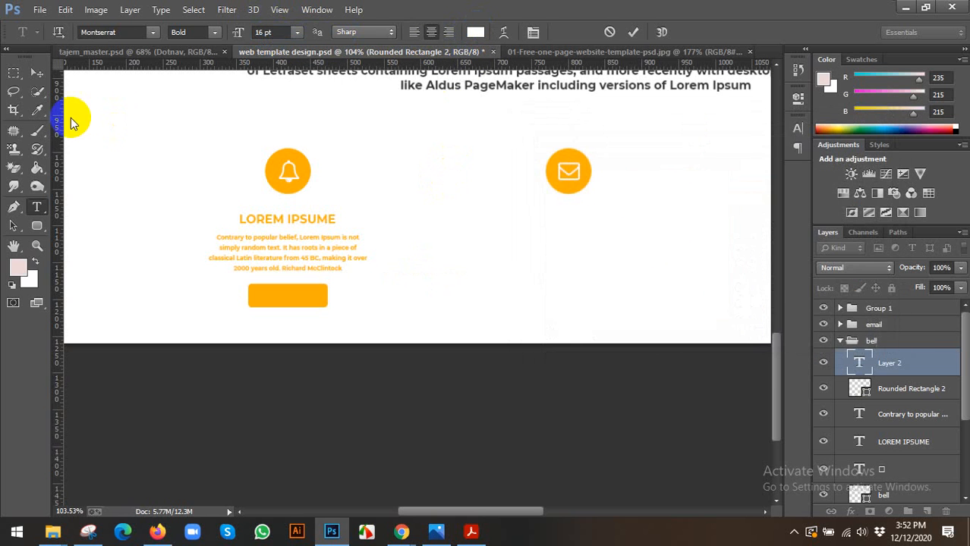
Move the LEARN MORE text onto the orange rounded rectangle below the bell paragraph.
{"action": "left_click", "coordinate": [37, 73]}
{"action": "right_click", "coordinate": [300, 306]}
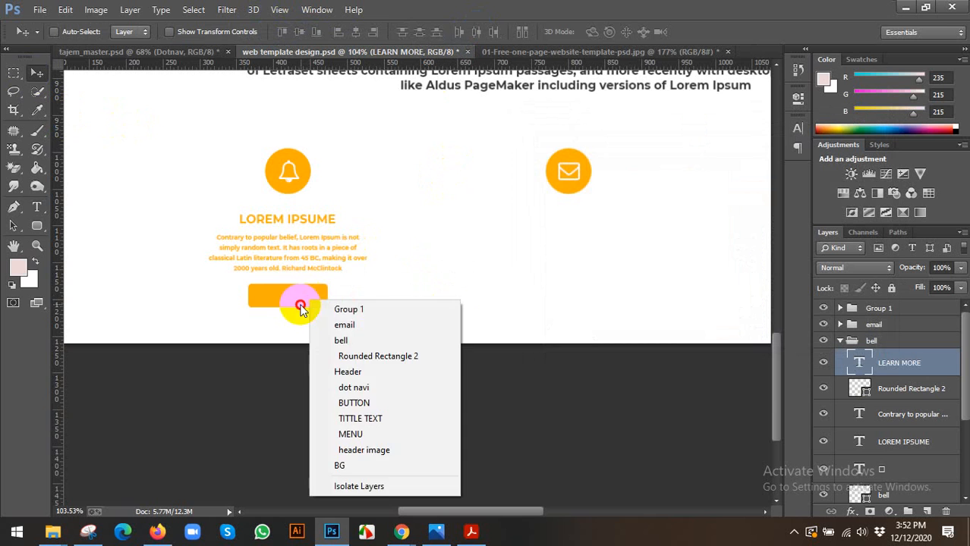
{"action": "left_click", "coordinate": [405, 224]}
{"action": "left_click_drag", "start_coordinate": [379, 273], "coordinate": [365, 289]}
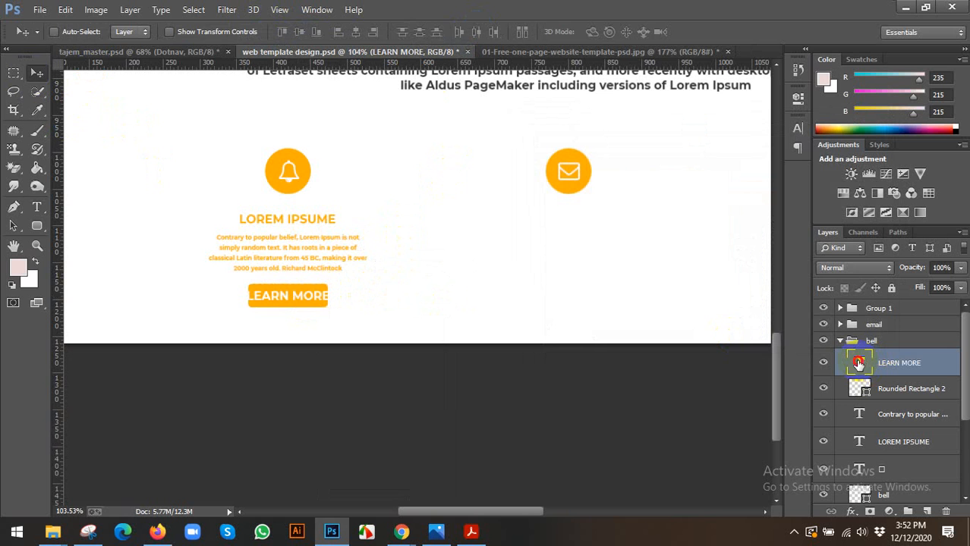
Reduce the LEARN MORE label to 12 pt, trying 14 pt first, so it fits inside the button with margins.
{"action": "double_click", "coordinate": [859, 363]}
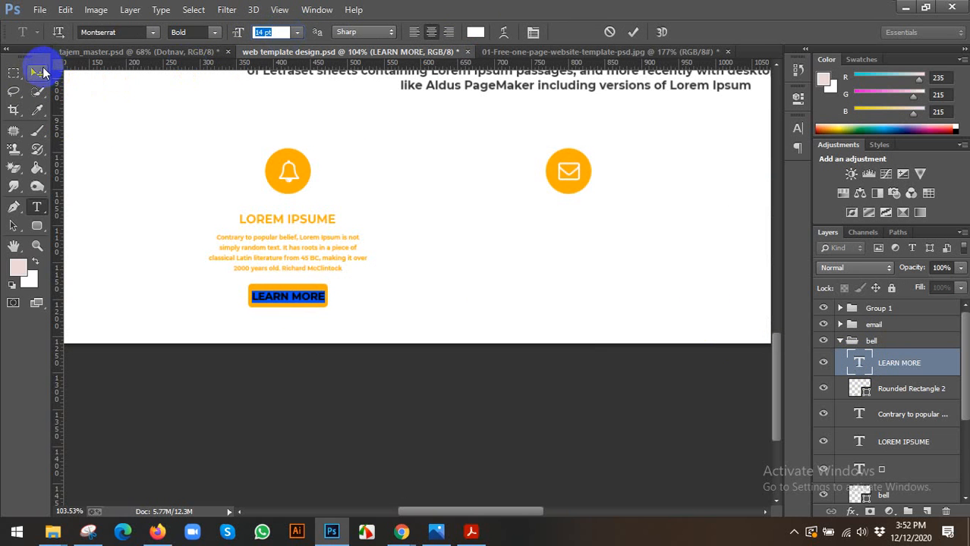
{"action": "left_click", "coordinate": [36, 72]}
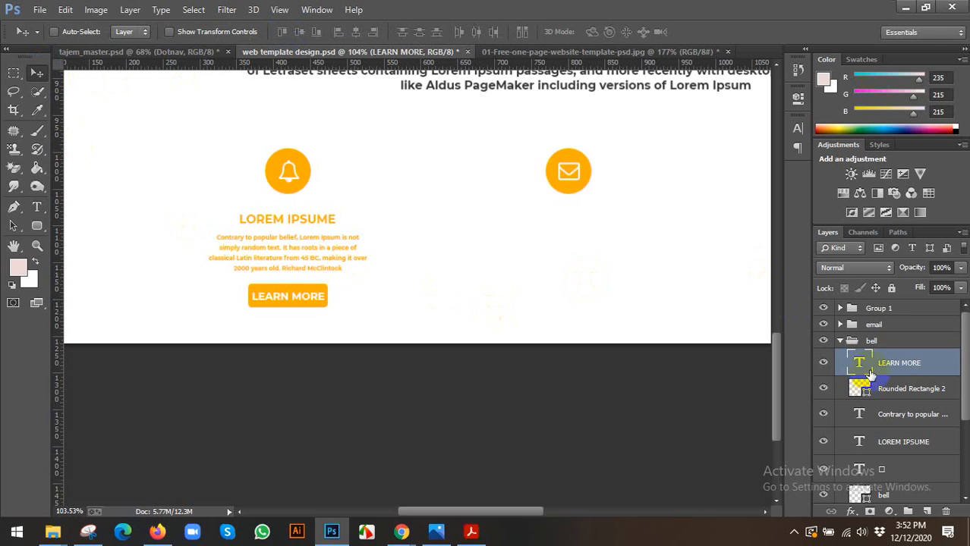
{"action": "double_click", "coordinate": [858, 365]}
{"action": "left_click", "coordinate": [260, 31]}
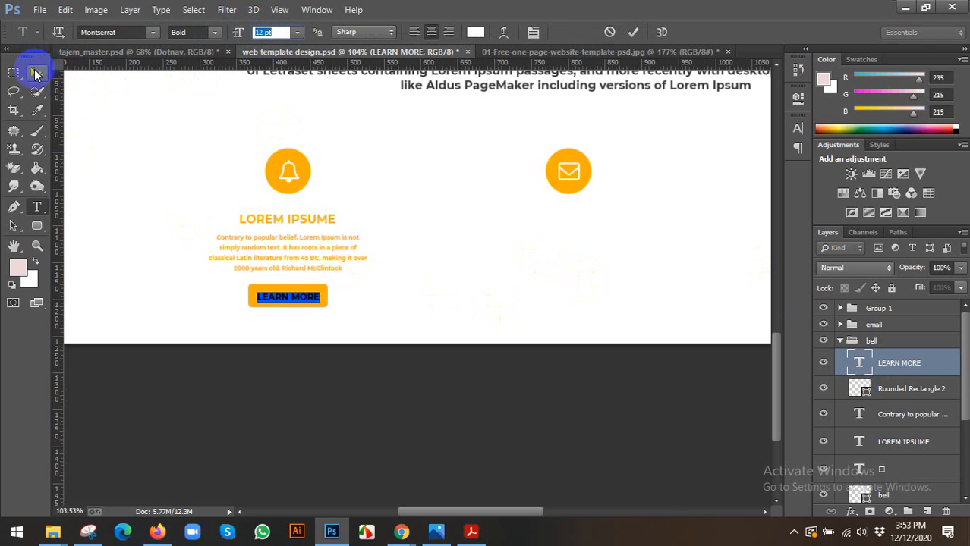
{"action": "left_click", "coordinate": [35, 74]}
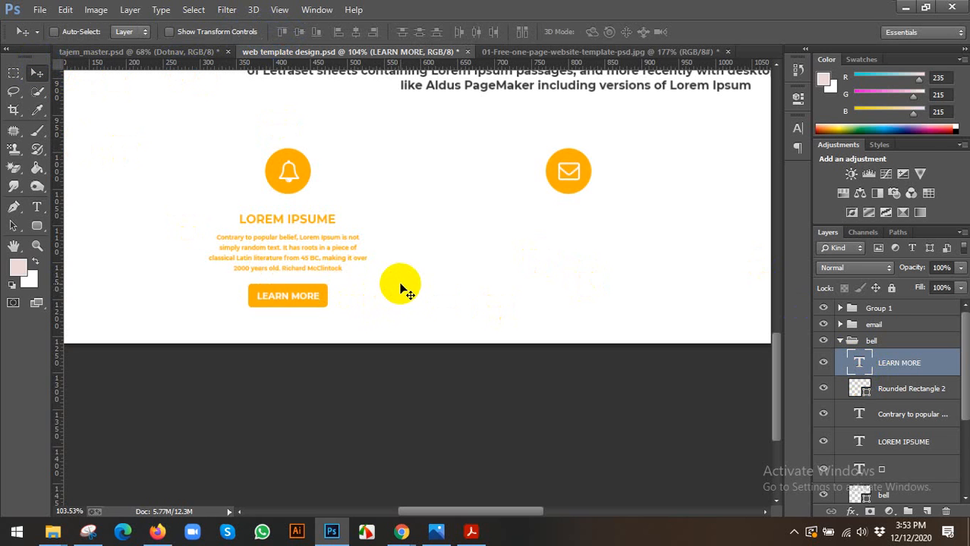
Group the LEARN MORE text with its rounded rectangle and name the group BUTTON.
{"action": "scroll", "coordinate": [403, 289], "scroll_direction": "down", "scroll_amount": 3}
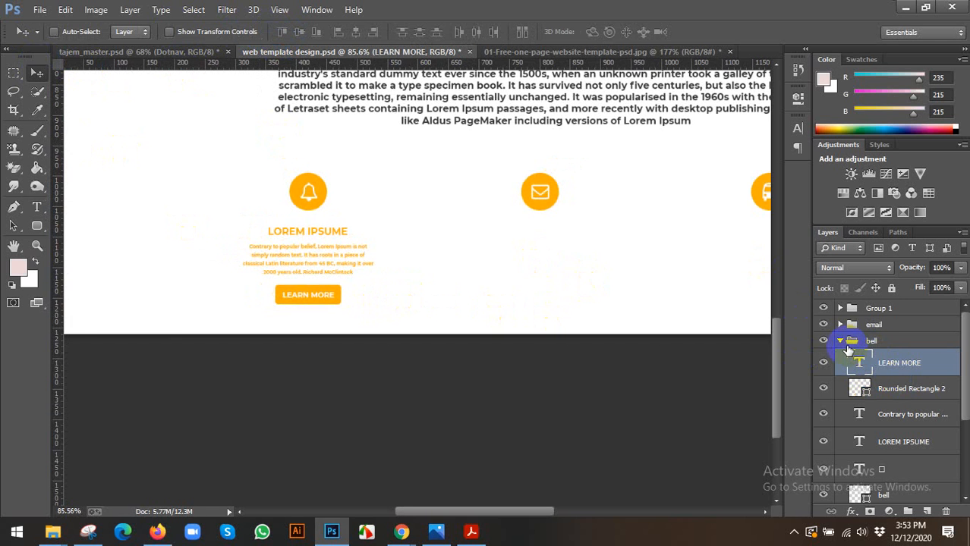
{"action": "scroll", "coordinate": [460, 304], "scroll_direction": "down", "scroll_amount": 2}
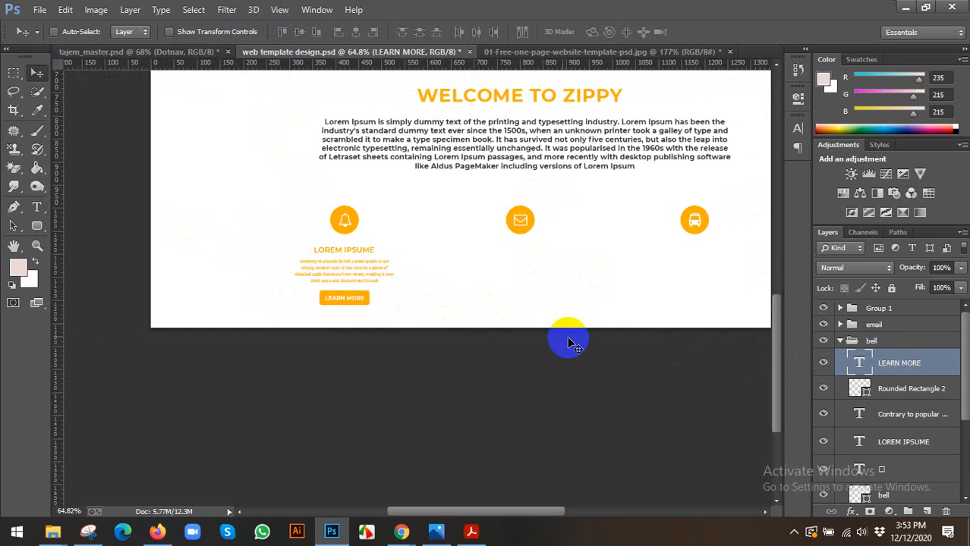
{"action": "scroll", "coordinate": [438, 317], "scroll_direction": "up", "scroll_amount": 1}
{"action": "left_click", "coordinate": [884, 390], "text": "shift"}
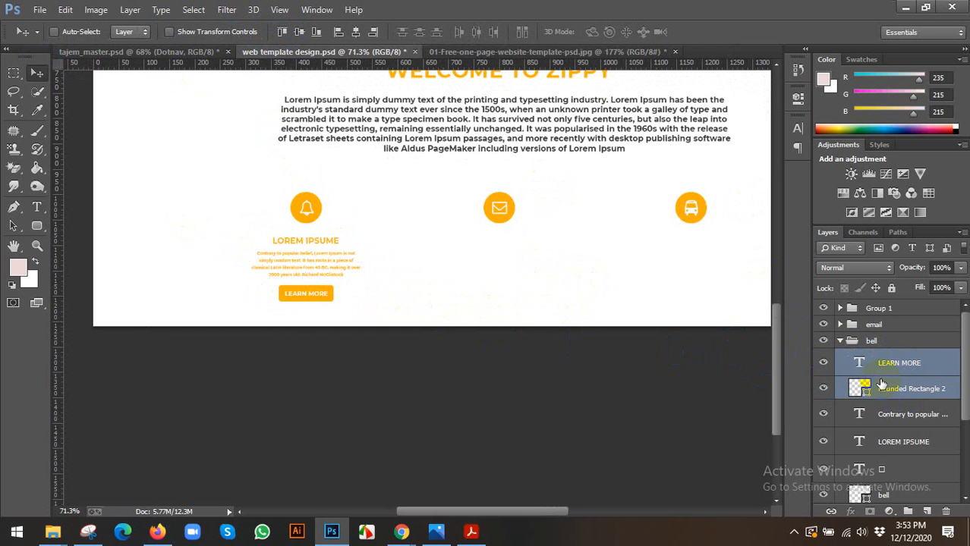
{"action": "key", "text": "ctrl+g"}
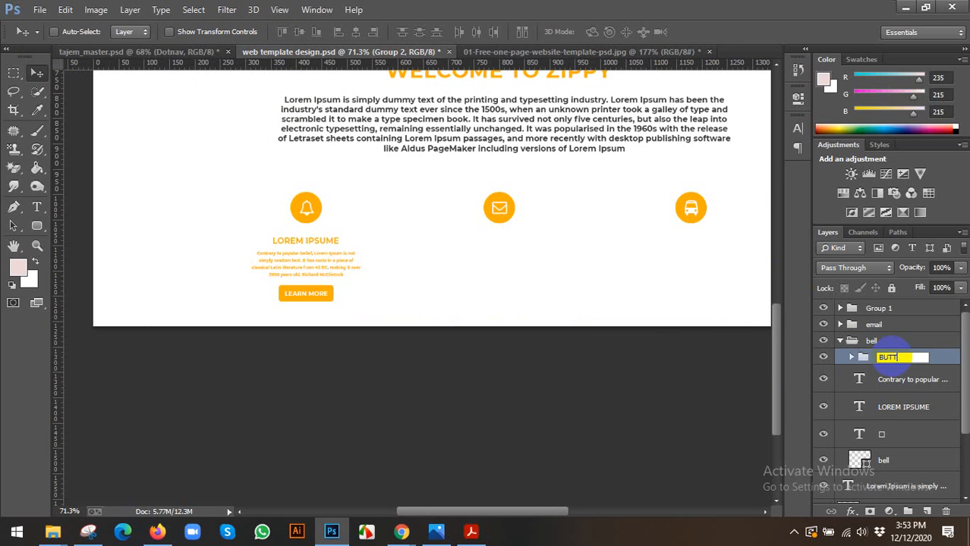
{"action": "key", "text": "Return"}
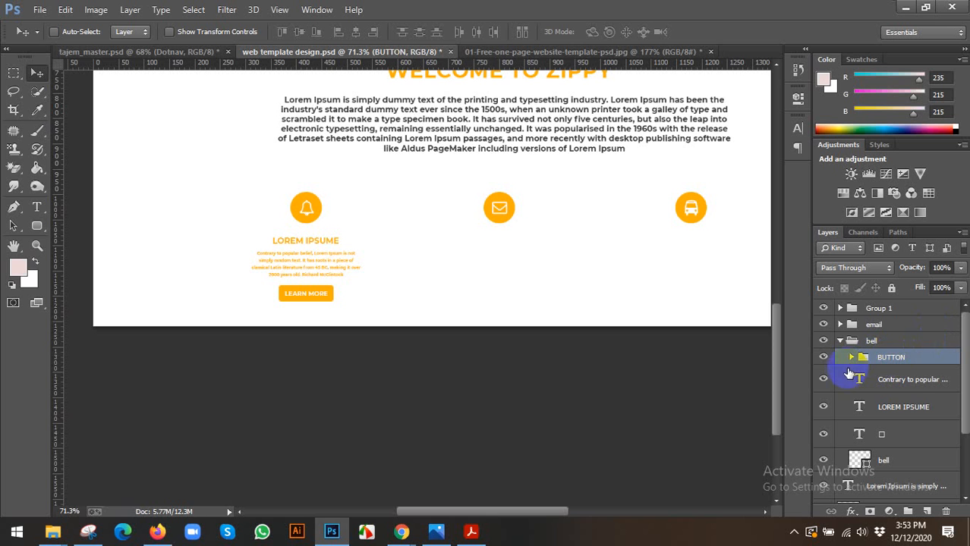
Duplicate the LOREM IPSUME caption and the BUTTON group together and place the copies below the envelope icon.
{"action": "left_click", "coordinate": [902, 407]}
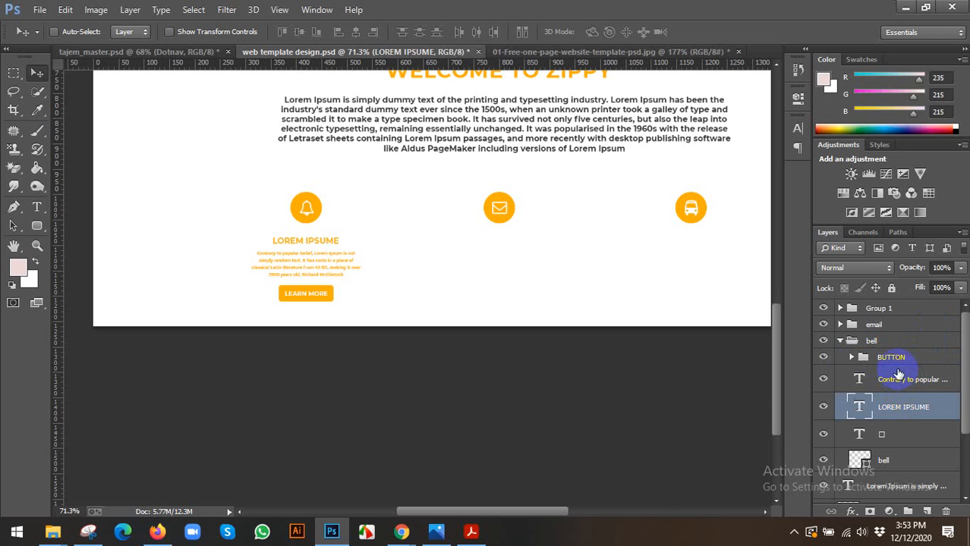
{"action": "left_click", "coordinate": [885, 358], "text": "ctrl"}
{"action": "scroll", "coordinate": [478, 312], "scroll_direction": "down", "scroll_amount": 3}
{"action": "scroll", "coordinate": [356, 284], "scroll_direction": "up", "scroll_amount": 3}
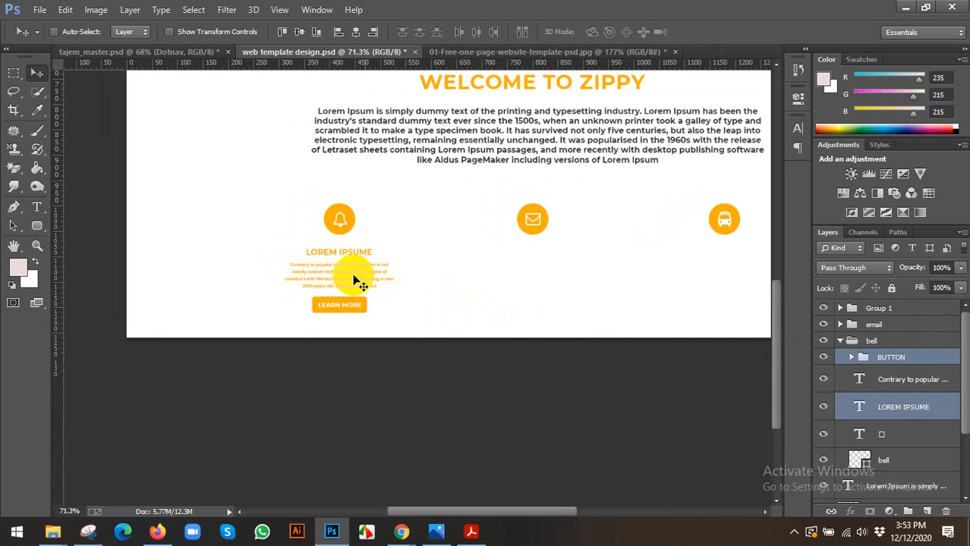
{"action": "left_click_drag", "start_coordinate": [369, 277], "coordinate": [545, 275]}
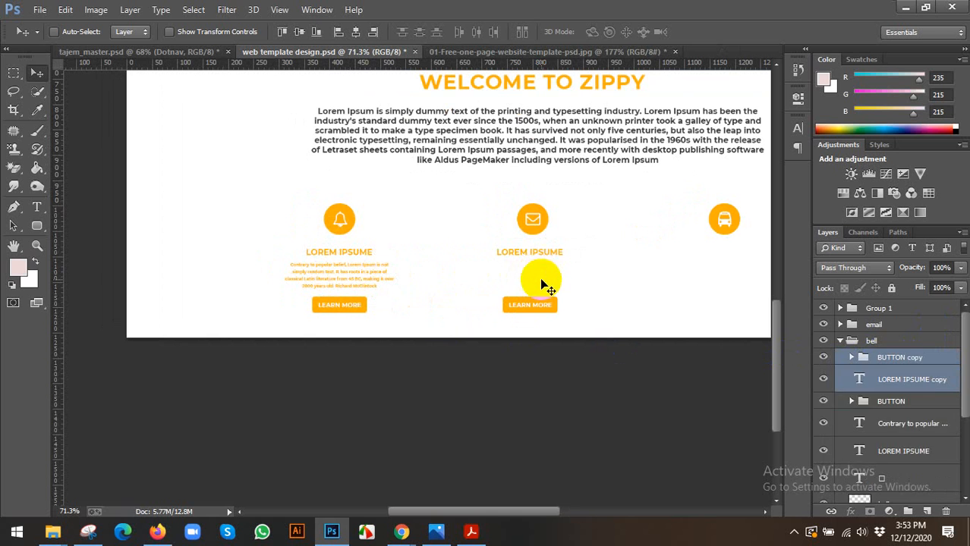
Undo the last duplication and instead duplicate the bell caption, paragraph and BUTTON group together, placing the copies below the envelope icon.
{"action": "key", "text": "ctrl+z"}
{"action": "left_click", "coordinate": [892, 381], "text": "ctrl"}
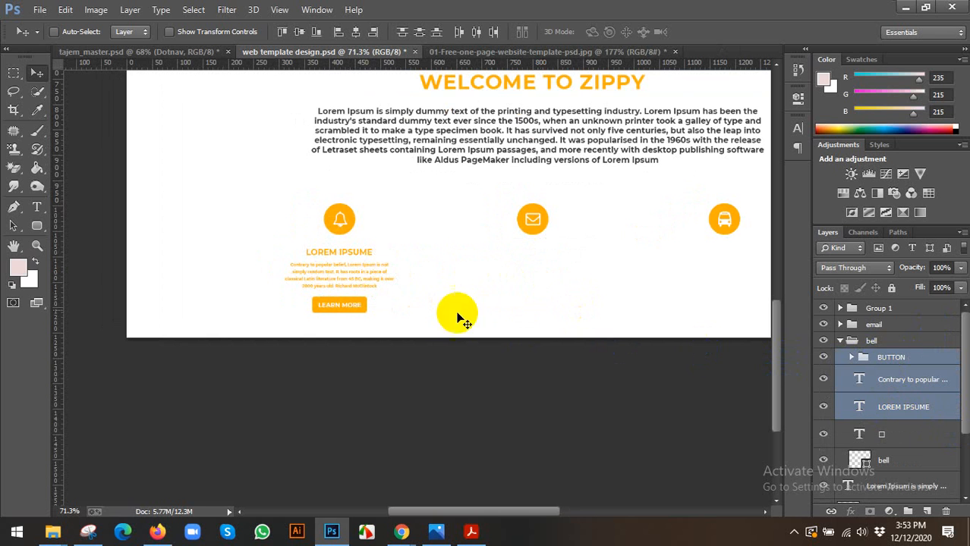
{"action": "left_click_drag", "start_coordinate": [375, 285], "coordinate": [572, 294]}
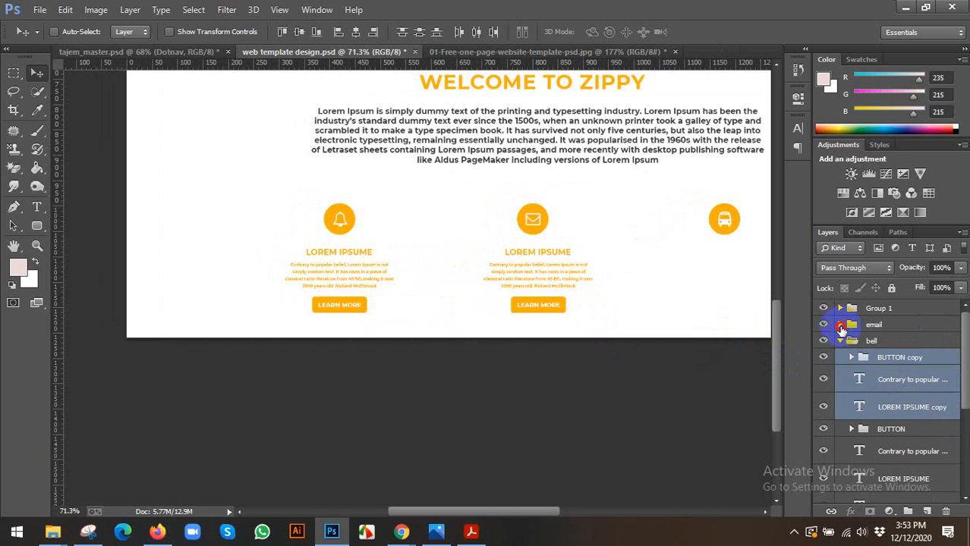
Move the copied caption, paragraph and button into the email group, above its icon layers.
{"action": "left_click", "coordinate": [840, 326]}
{"action": "left_click_drag", "start_coordinate": [893, 381], "coordinate": [893, 381]}
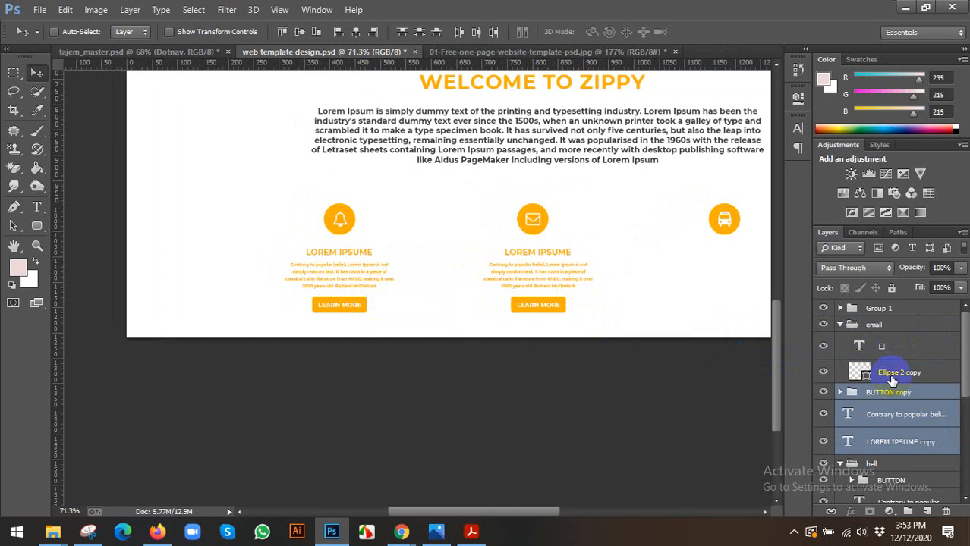
{"action": "key", "text": "ctrl+bracketright"}
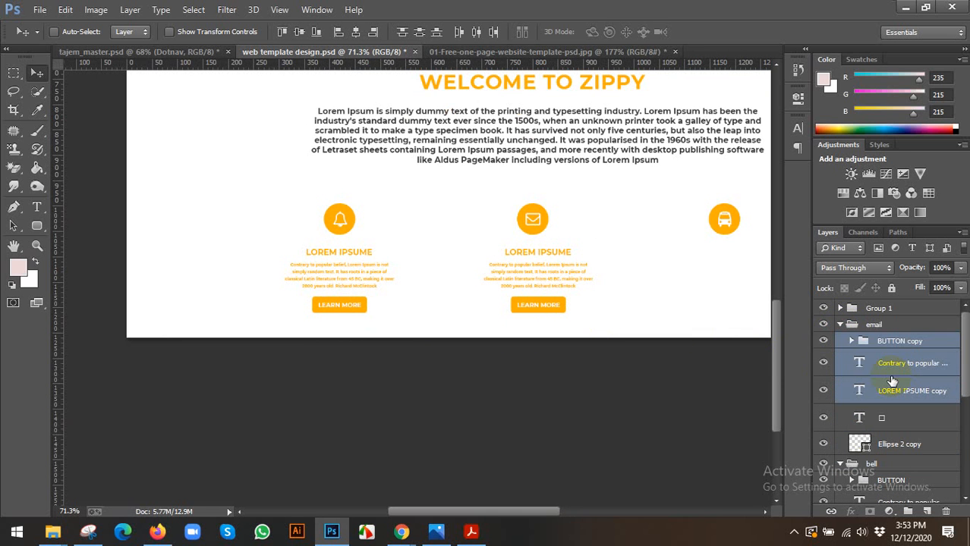
{"action": "left_click", "coordinate": [872, 329]}
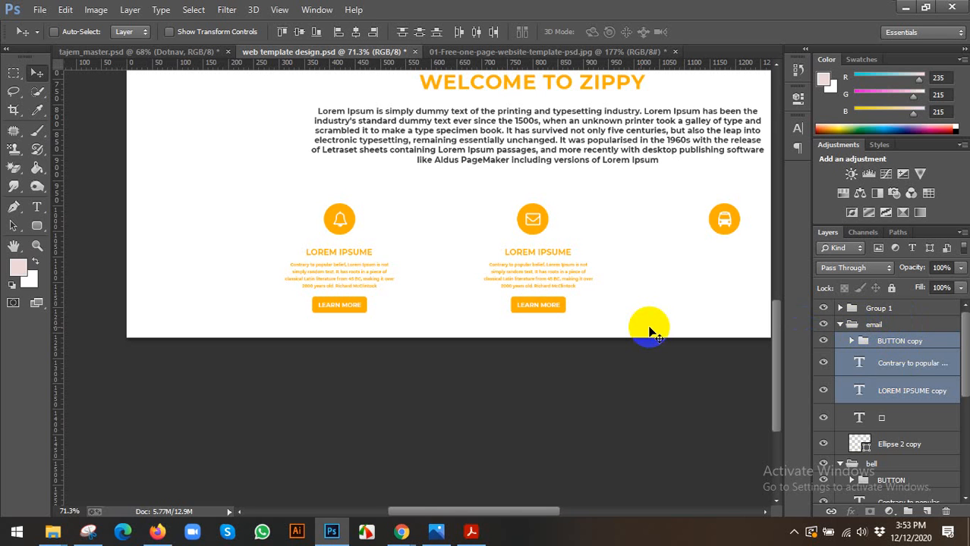
Duplicate the email column's caption, paragraph and button, move the copies into Group 1 above its icon layers, and place them below the bus icon.
{"action": "left_click_drag", "start_coordinate": [645, 325], "coordinate": [450, 301]}
{"action": "key", "text": "ctrl+j"}
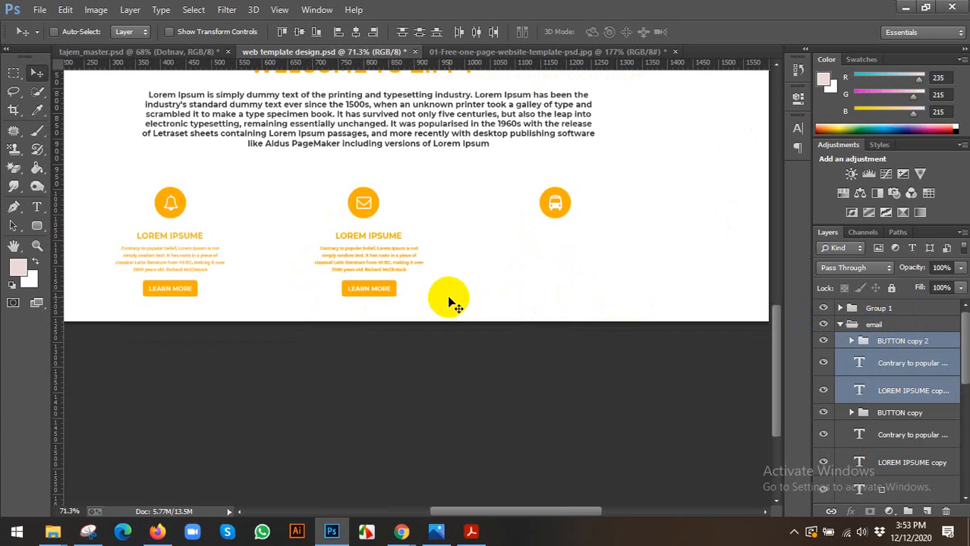
{"action": "key", "text": "ctrl+bracketright"}
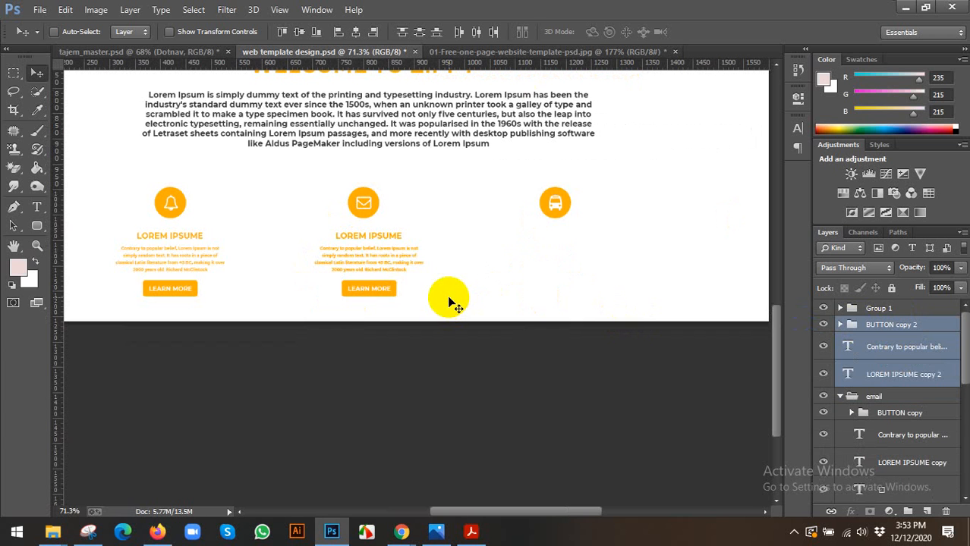
{"action": "left_click", "coordinate": [839, 309]}
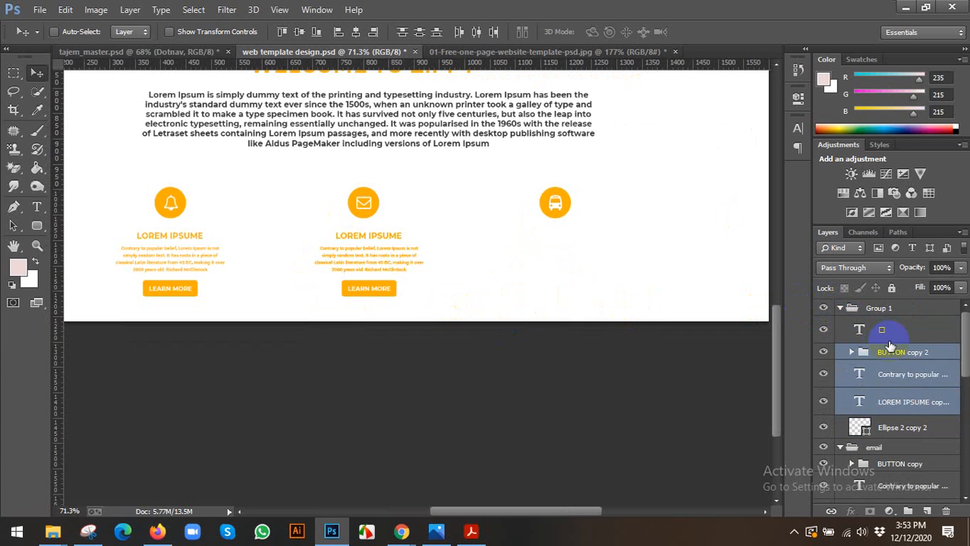
{"action": "key", "text": "ctrl+bracketright"}
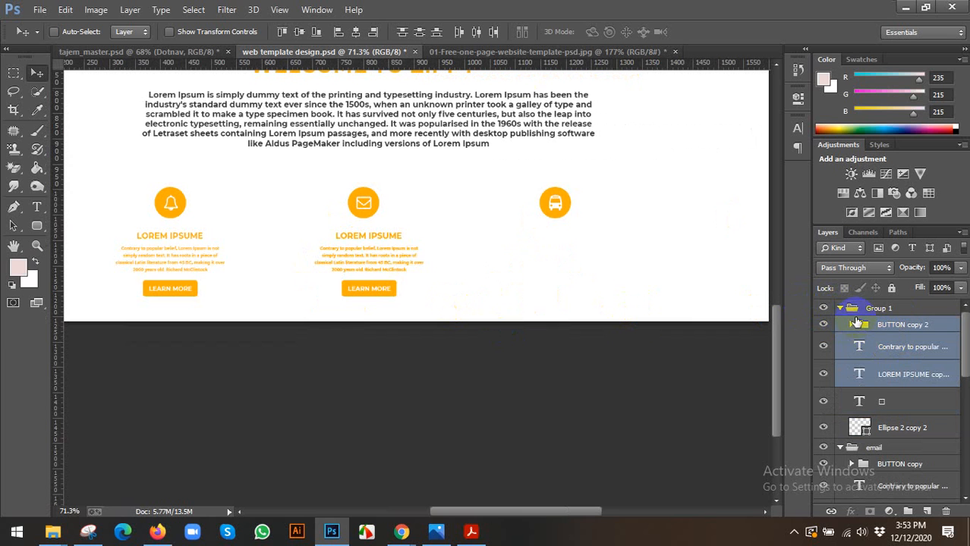
{"action": "left_click_drag", "start_coordinate": [387, 260], "coordinate": [585, 257]}
Rename Group 1 as BUS and collapse it.
{"action": "double_click", "coordinate": [880, 309]}
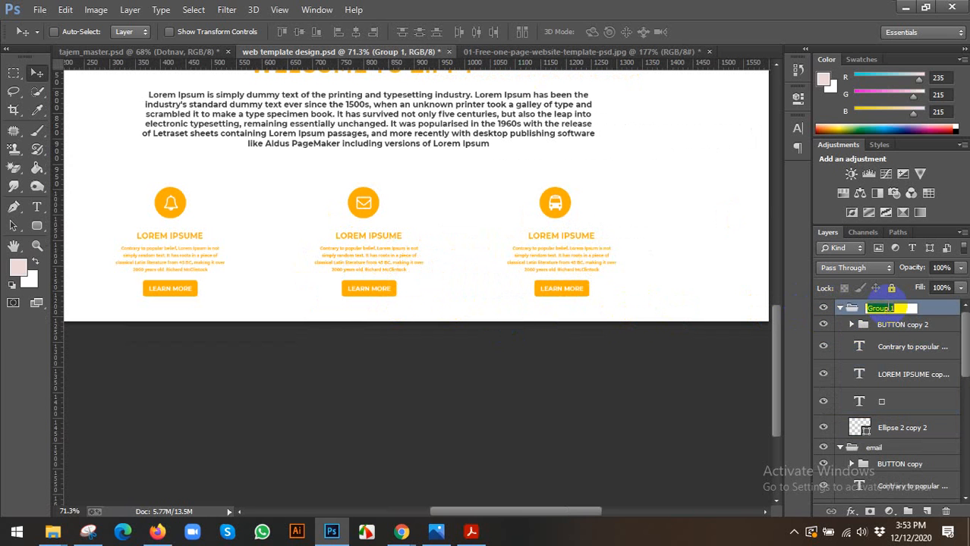
{"action": "key", "text": "Return"}
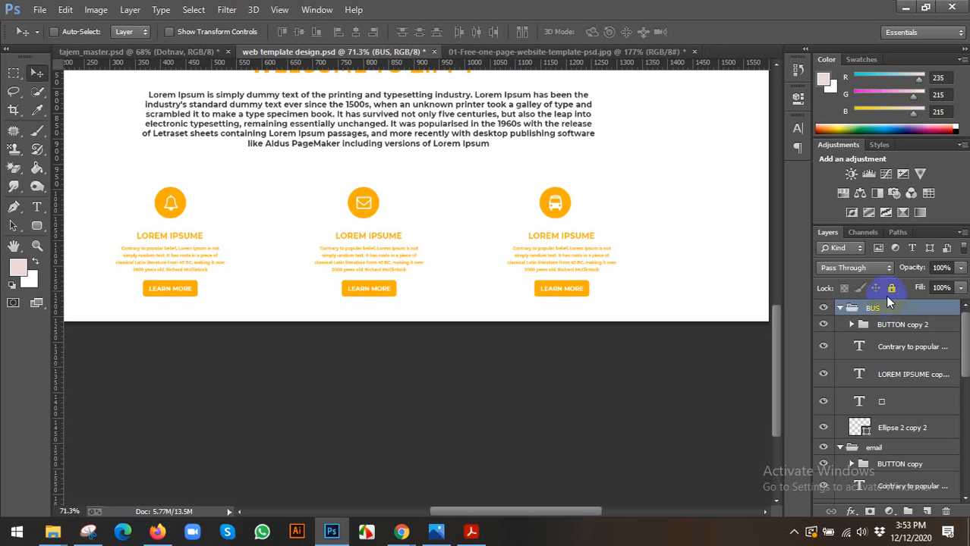
{"action": "left_click", "coordinate": [841, 308]}
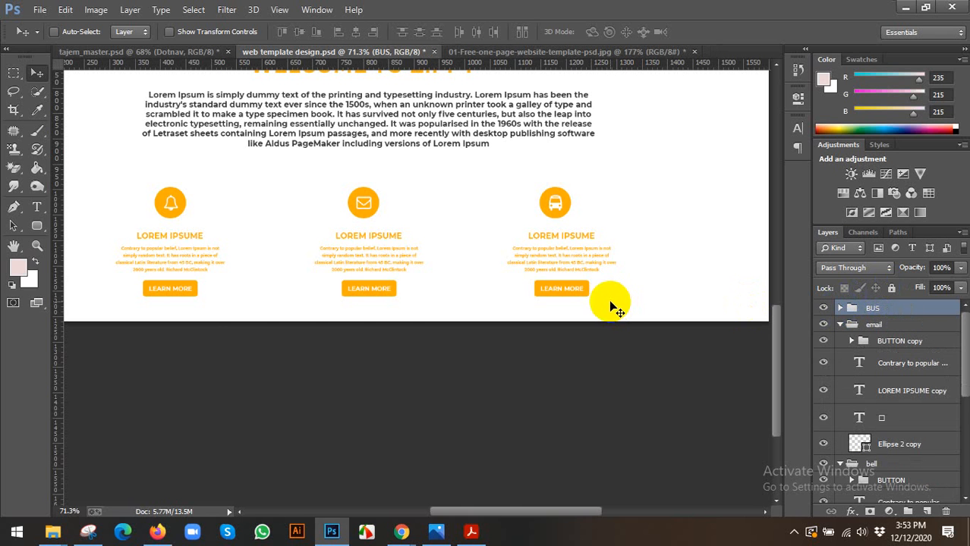
Show the guides and nudge the BUS group's caption, paragraph and button left until they sit centred under the bus icon.
{"action": "key", "text": "ctrl+semicolon"}
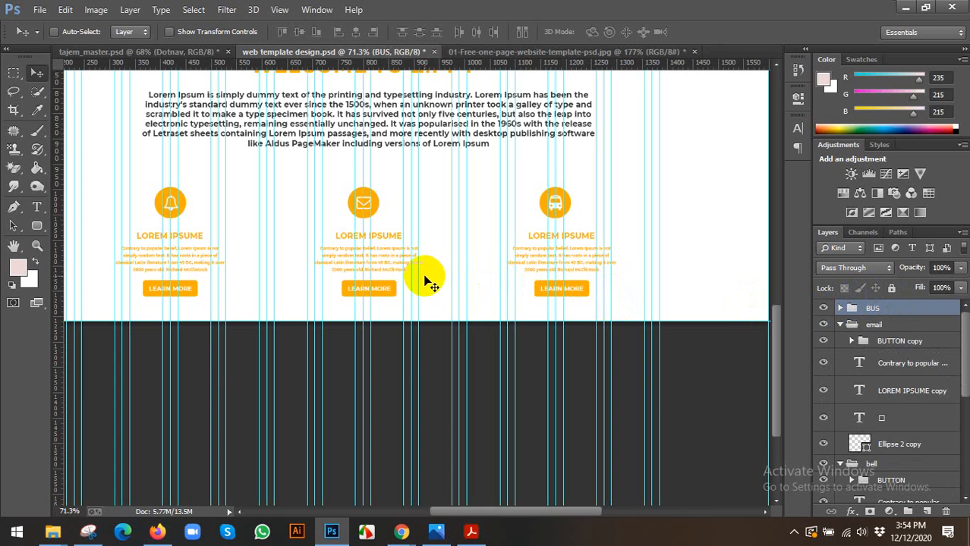
{"action": "left_click", "coordinate": [840, 308]}
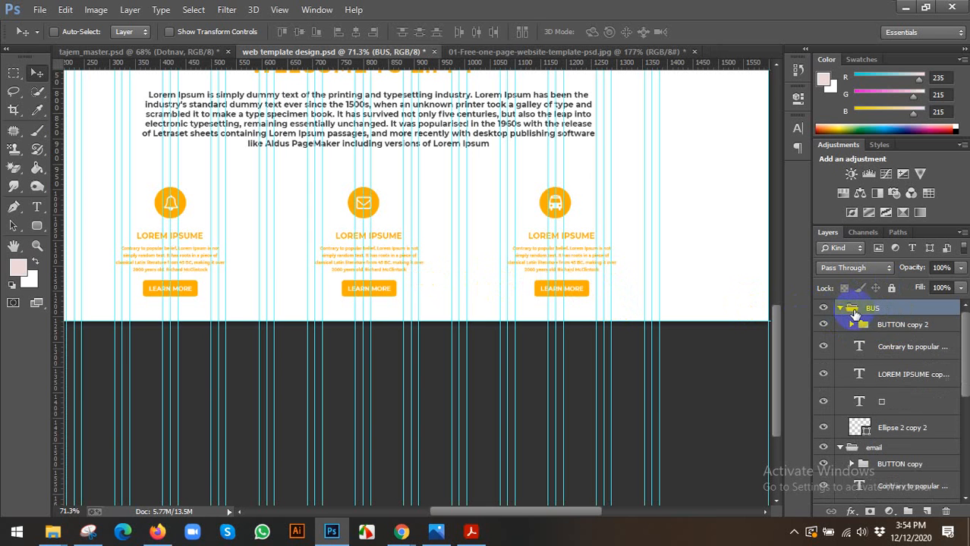
{"action": "left_click", "coordinate": [880, 327]}
{"action": "left_click", "coordinate": [888, 372], "text": "shift"}
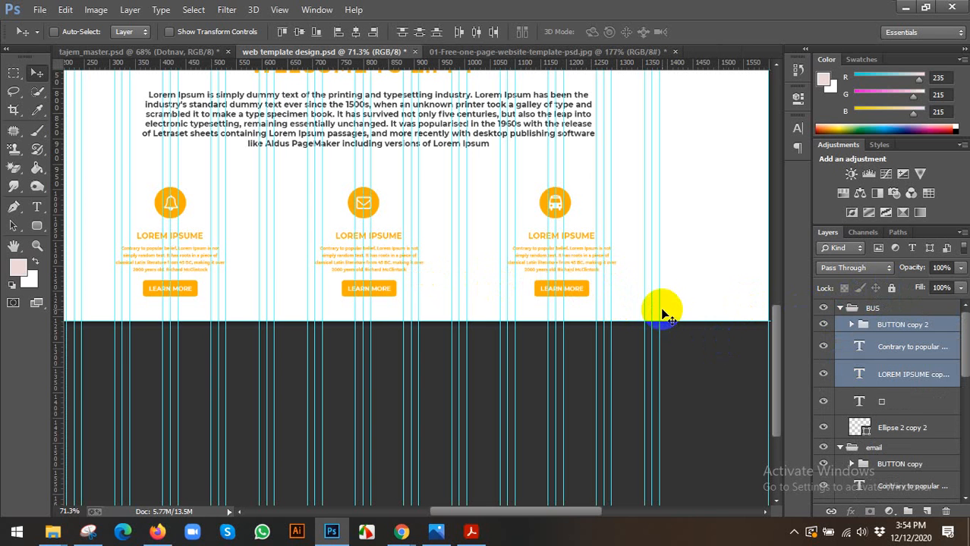
{"action": "key", "text": "Left"}
{"action": "key", "text": "Left"}
{"action": "key", "text": "Left"}
{"action": "key", "text": "Left"}
{"action": "key", "text": "Left"}
{"action": "key", "text": "Left"}
{"action": "key", "text": "Left"}
{"action": "key", "text": "Left"}
{"action": "key", "text": "Left"}
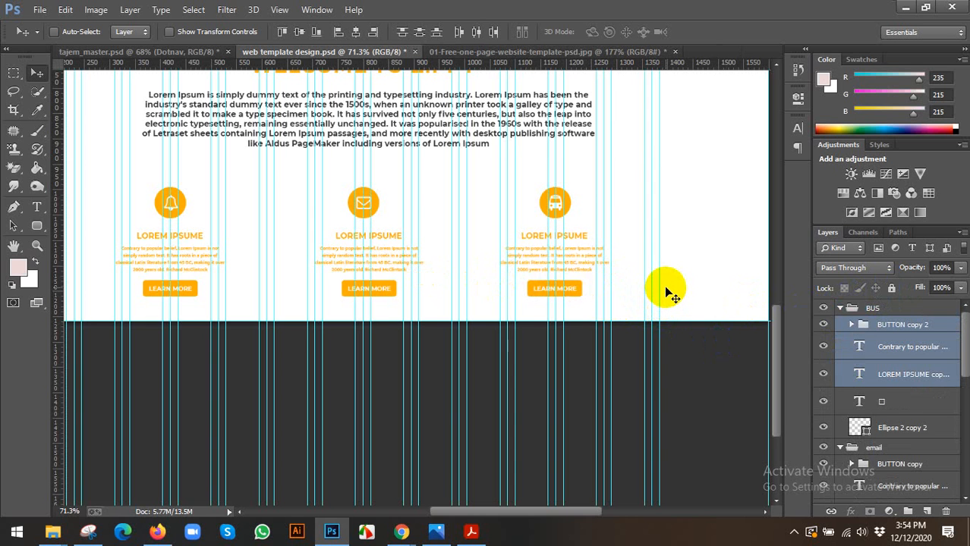
Align the horizontal centers of all layers in the BUS group, including the icon and its circle, and collapse the group.
{"action": "left_click", "coordinate": [901, 402], "text": "shift"}
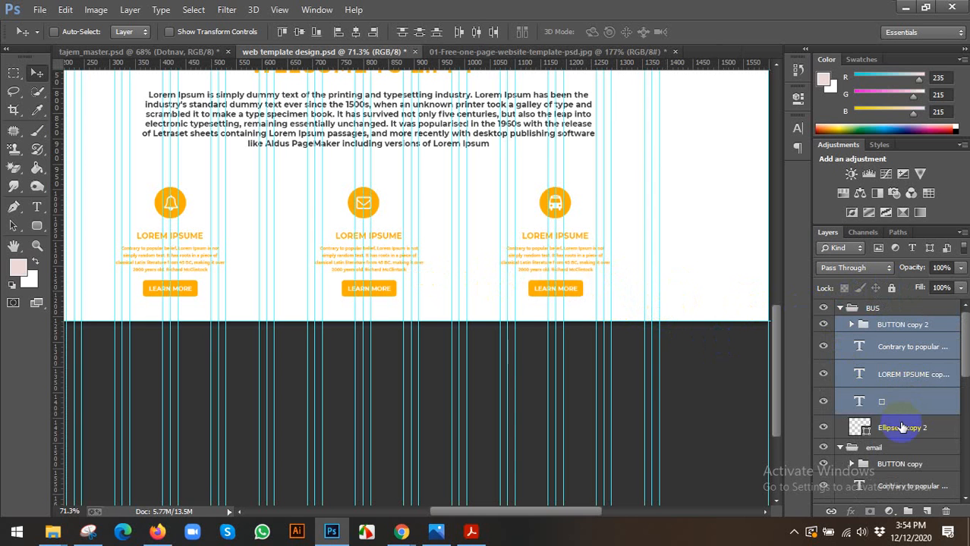
{"action": "left_click", "coordinate": [897, 428], "text": "shift"}
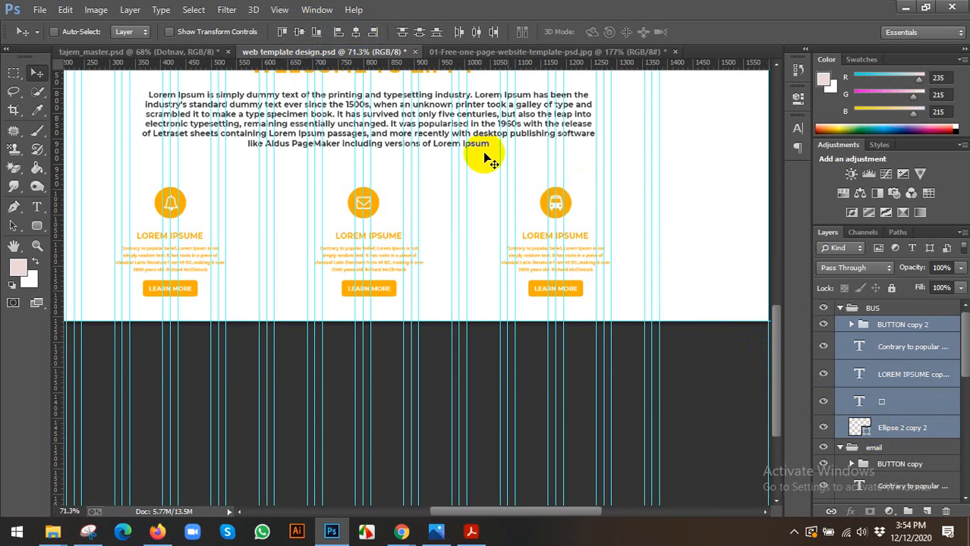
{"action": "left_click", "coordinate": [839, 307]}
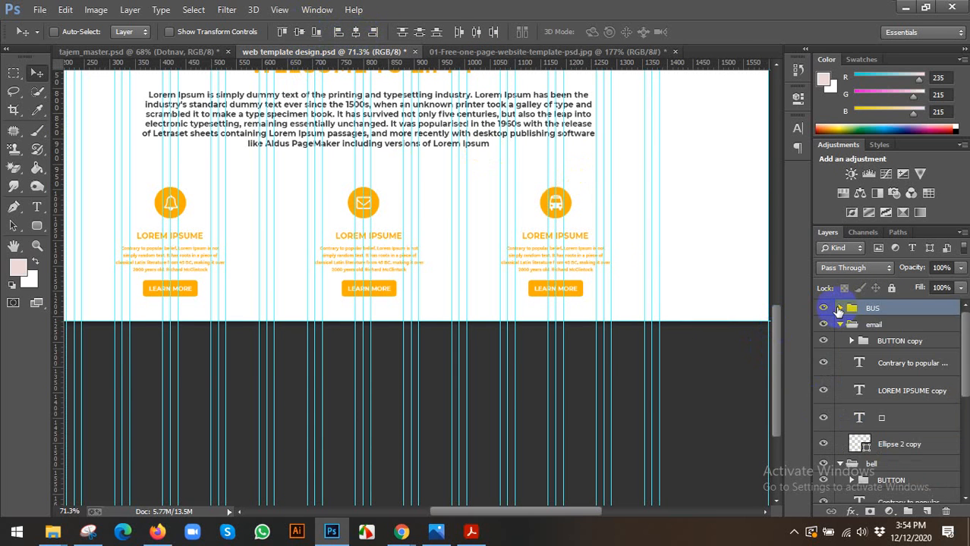
Align the horizontal centers of all layers in the email group, including the envelope icon and its circle, and collapse the group.
{"action": "left_click", "coordinate": [869, 342]}
{"action": "left_click", "coordinate": [873, 444], "text": "shift"}
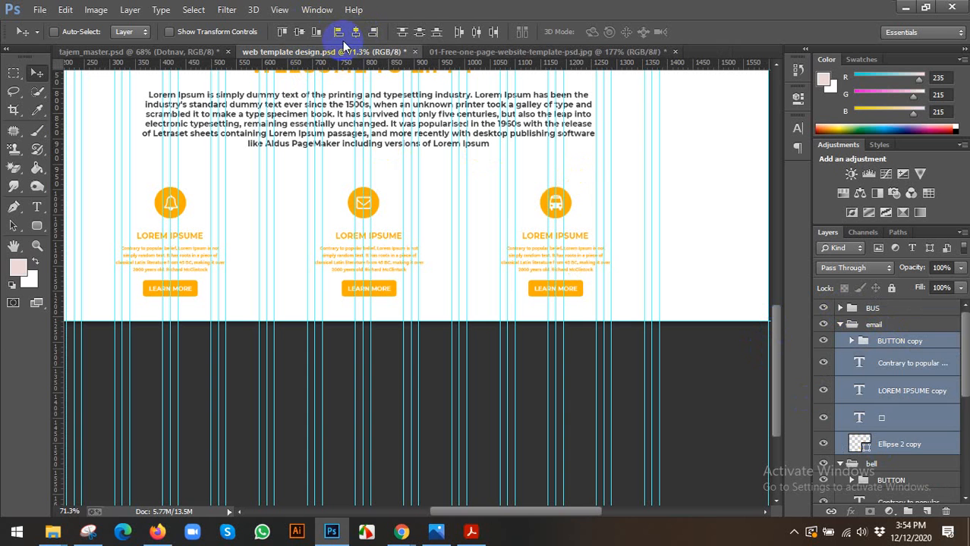
{"action": "left_click", "coordinate": [356, 33]}
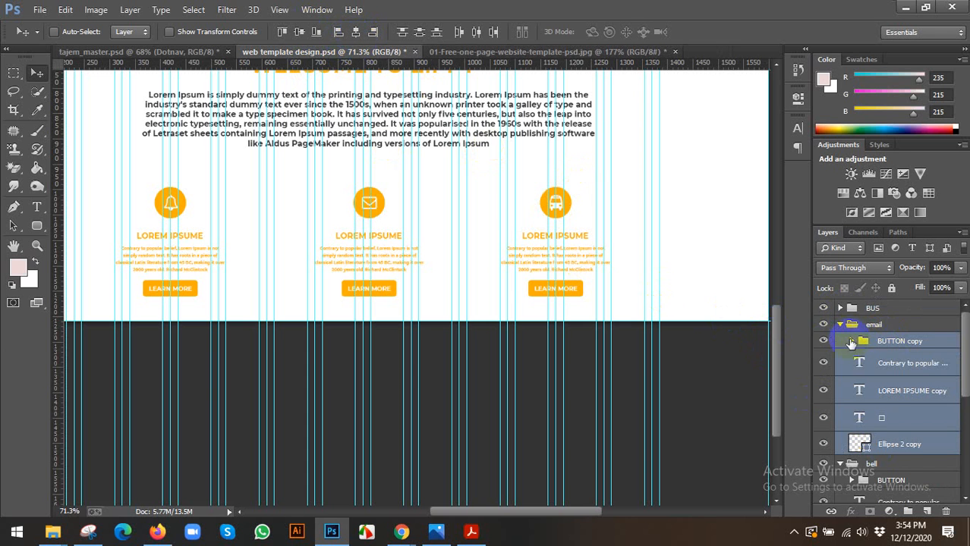
{"action": "left_click", "coordinate": [838, 325]}
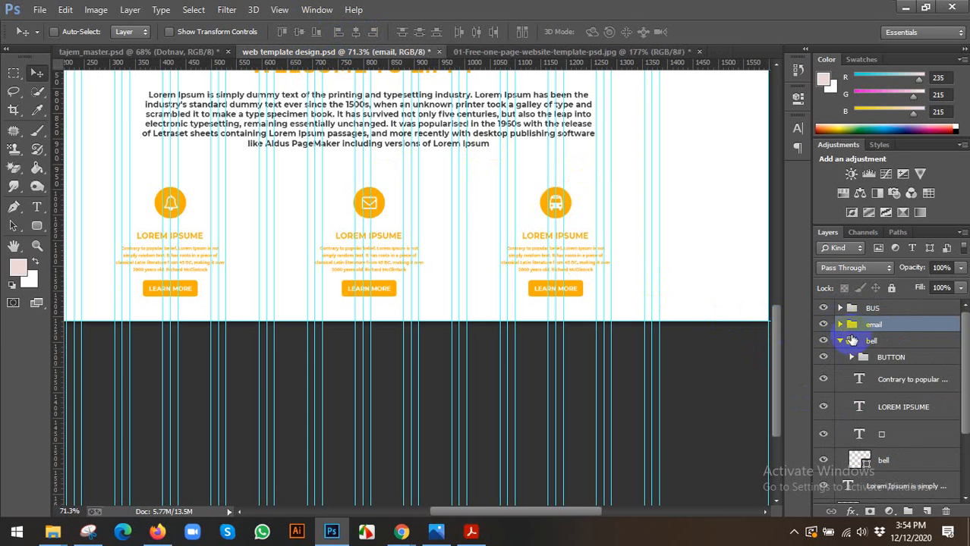
Align the horizontal centers of all layers in the bell group and collapse the group.
{"action": "left_click", "coordinate": [888, 359]}
{"action": "left_click", "coordinate": [879, 459], "text": "shift"}
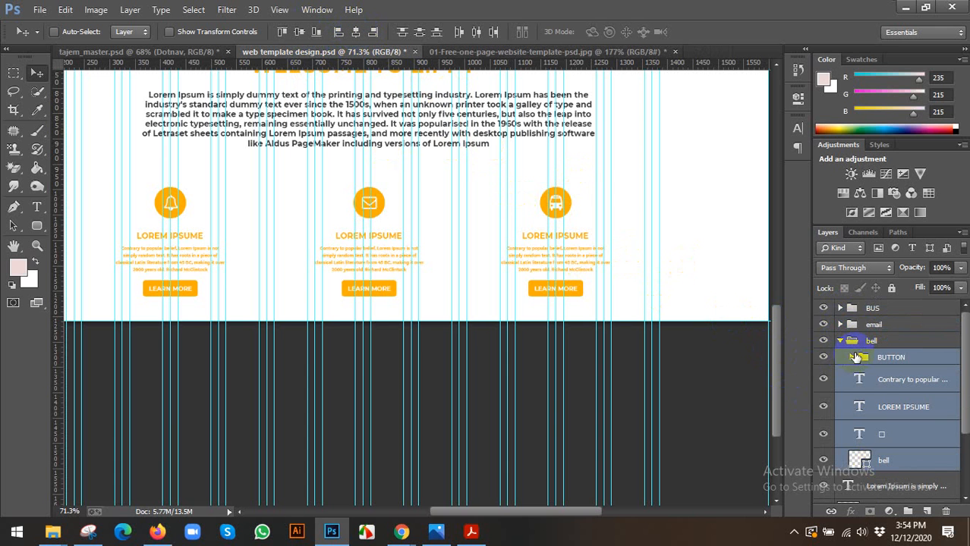
{"action": "left_click", "coordinate": [840, 340]}
Review the whole page layout and the three icon columns in the Welcome to Zippy section.
{"action": "scroll", "coordinate": [498, 253], "scroll_direction": "down", "scroll_amount": 3}
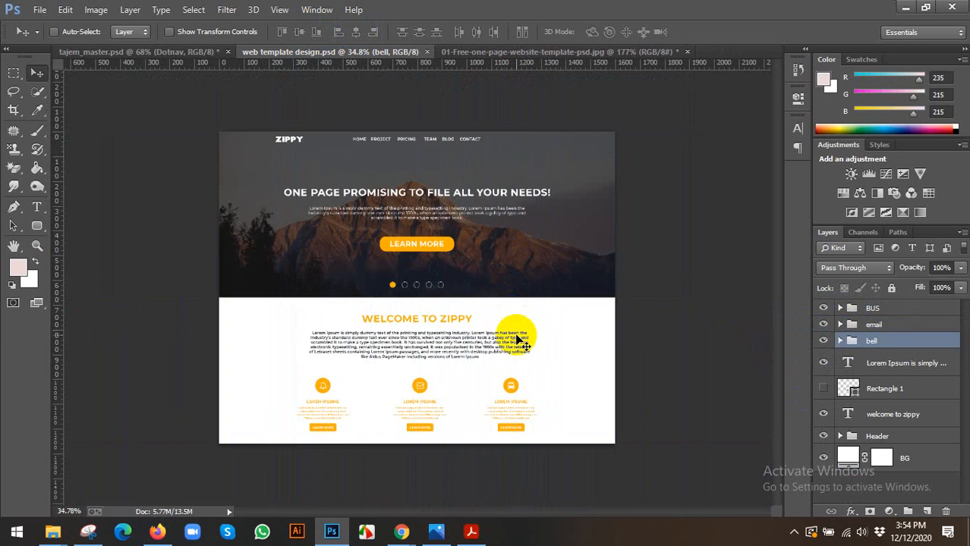
{"action": "scroll", "coordinate": [522, 344], "scroll_direction": "down", "scroll_amount": 1}
{"action": "scroll", "coordinate": [430, 410], "scroll_direction": "up", "scroll_amount": 4}
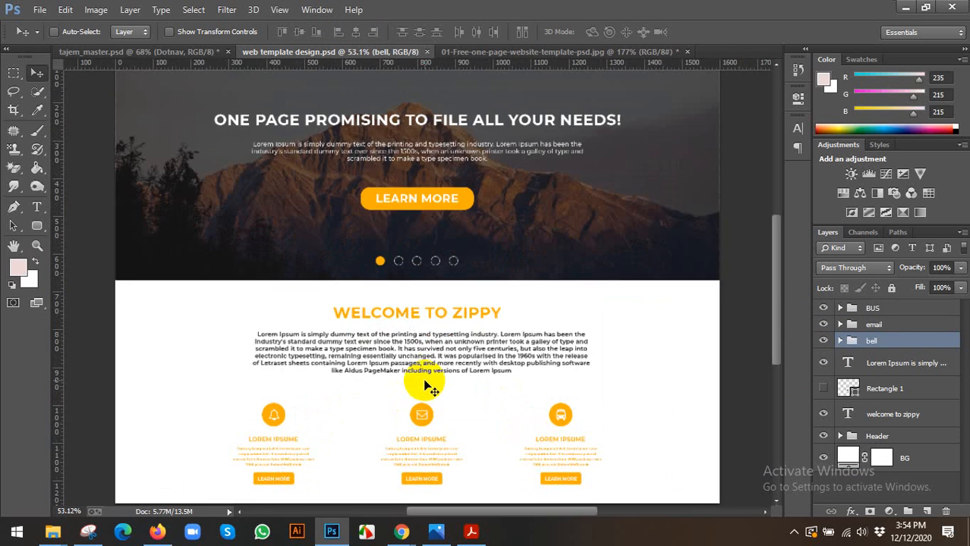
{"action": "scroll", "coordinate": [429, 379], "scroll_direction": "down", "scroll_amount": 2}
{"action": "scroll", "coordinate": [429, 383], "scroll_direction": "up", "scroll_amount": 3}
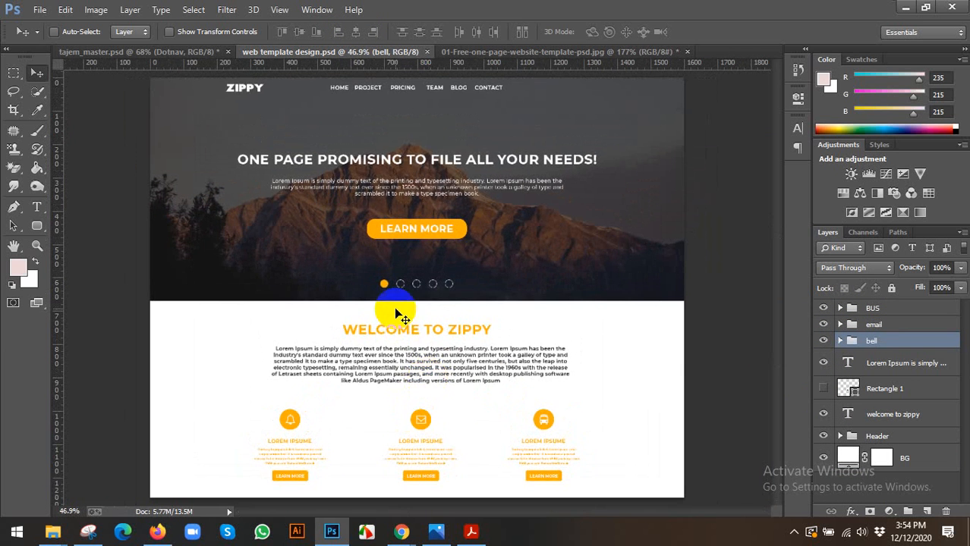
{"action": "scroll", "coordinate": [398, 281], "scroll_direction": "down", "scroll_amount": 3}
{"action": "scroll", "coordinate": [447, 452], "scroll_direction": "up", "scroll_amount": 3}
{"action": "left_click_drag", "start_coordinate": [441, 425], "coordinate": [422, 312]}
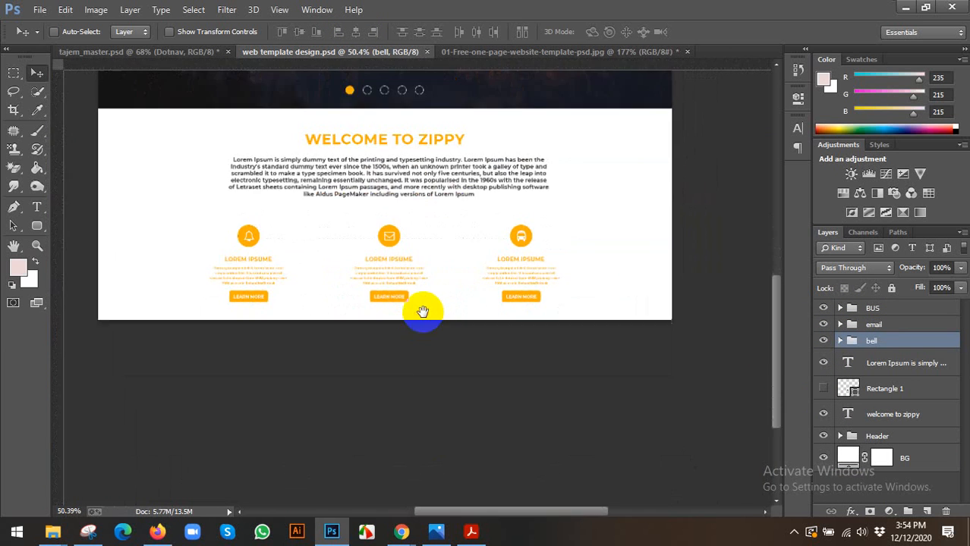
{"action": "left_click_drag", "start_coordinate": [201, 104], "coordinate": [212, 182]}
Resize the image to a height of 3000 pixels with the width kept at 1600 pixels and Resample on.
{"action": "left_click", "coordinate": [87, 8]}
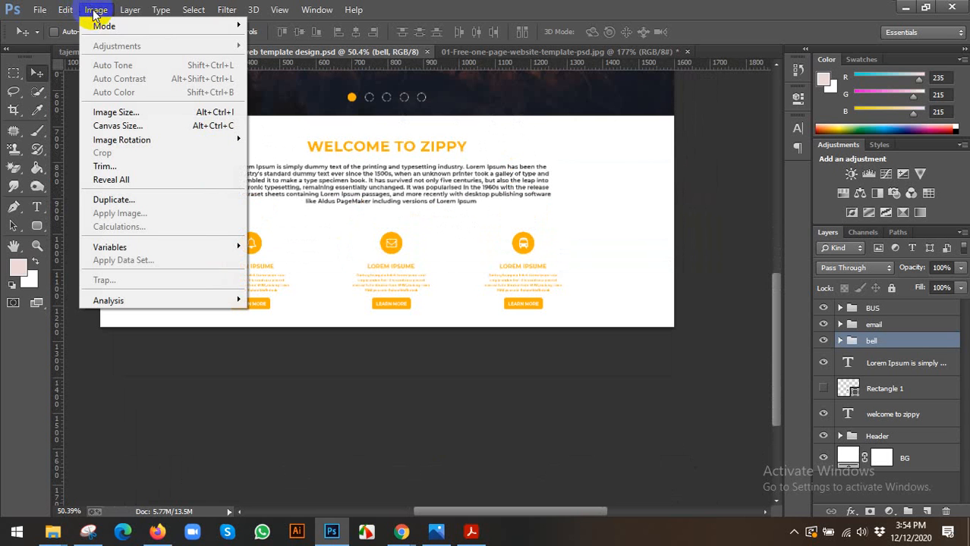
{"action": "left_click", "coordinate": [116, 113]}
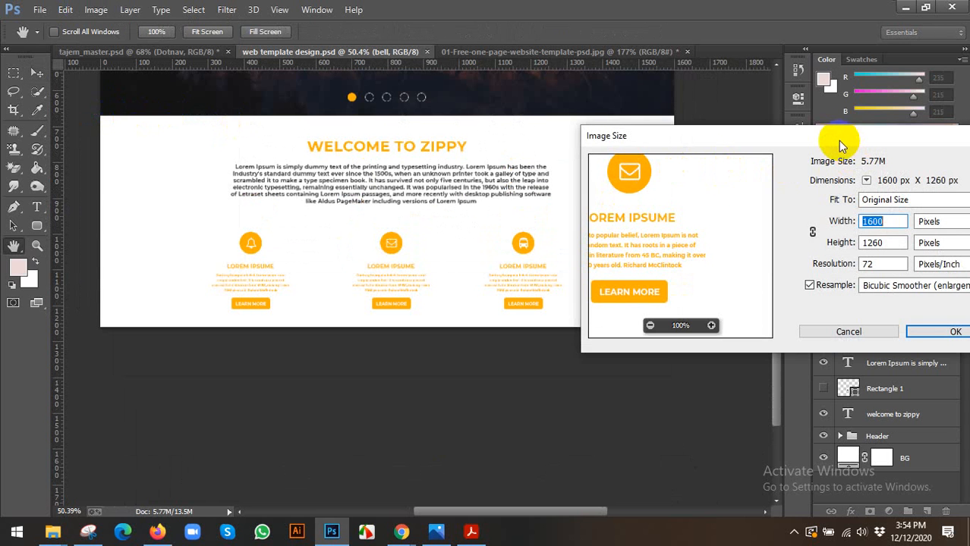
{"action": "left_click_drag", "start_coordinate": [833, 142], "coordinate": [734, 76]}
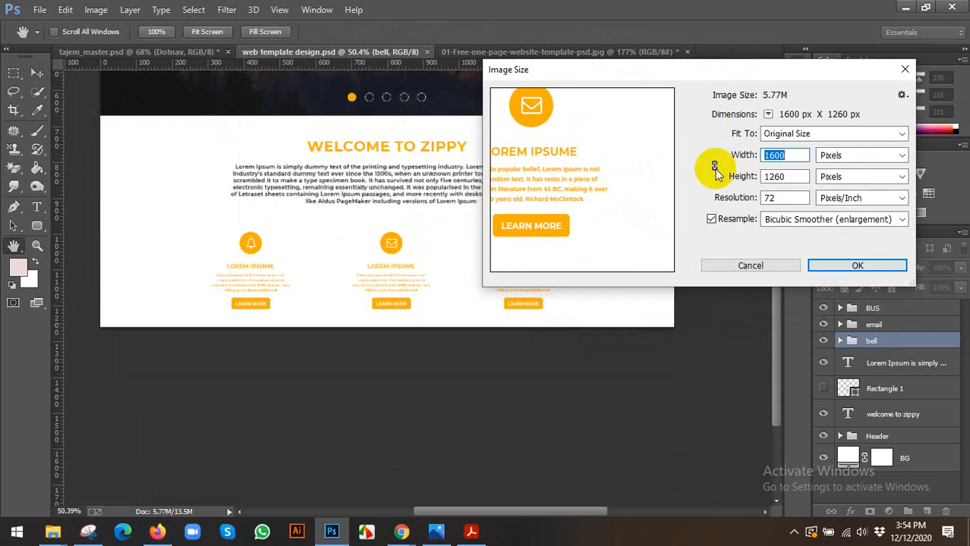
{"action": "double_click", "coordinate": [801, 176]}
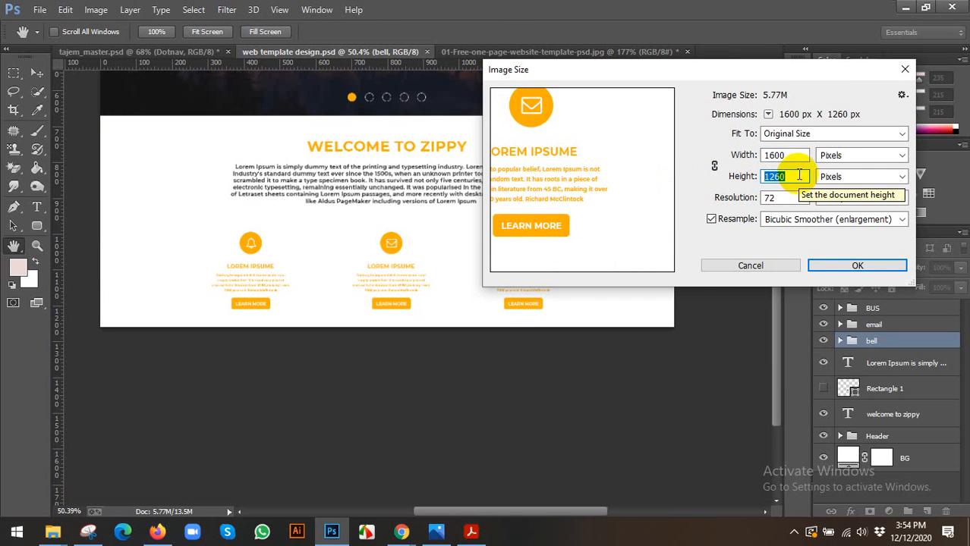
{"action": "type", "text": "300"}
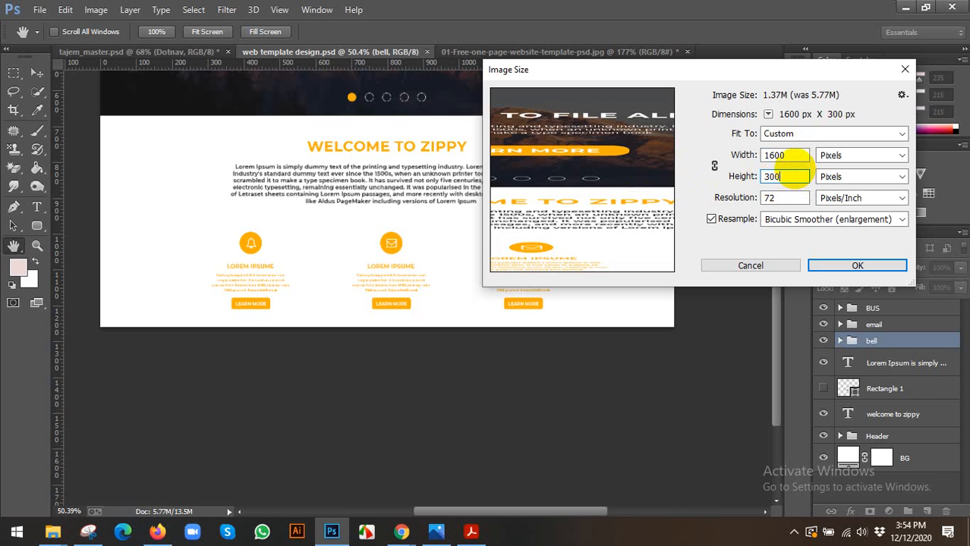
{"action": "type", "text": "0"}
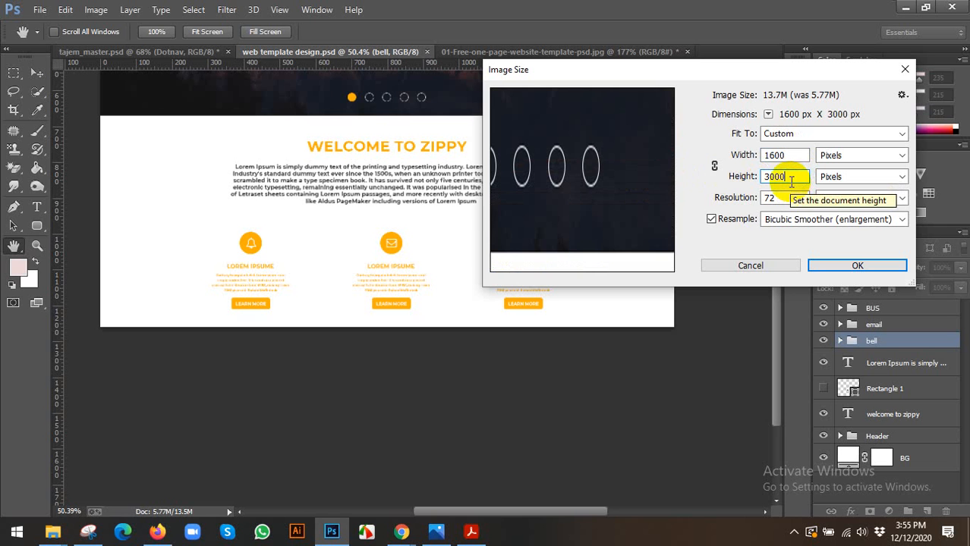
{"action": "left_click", "coordinate": [844, 266]}
{"action": "key", "text": "v"}
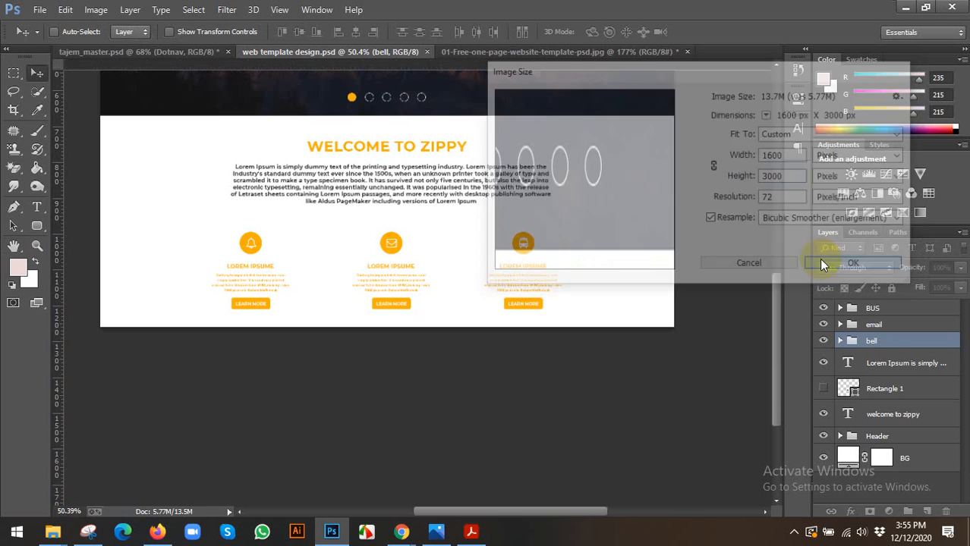
{"action": "scroll", "coordinate": [591, 228], "scroll_direction": "up", "scroll_amount": 5}
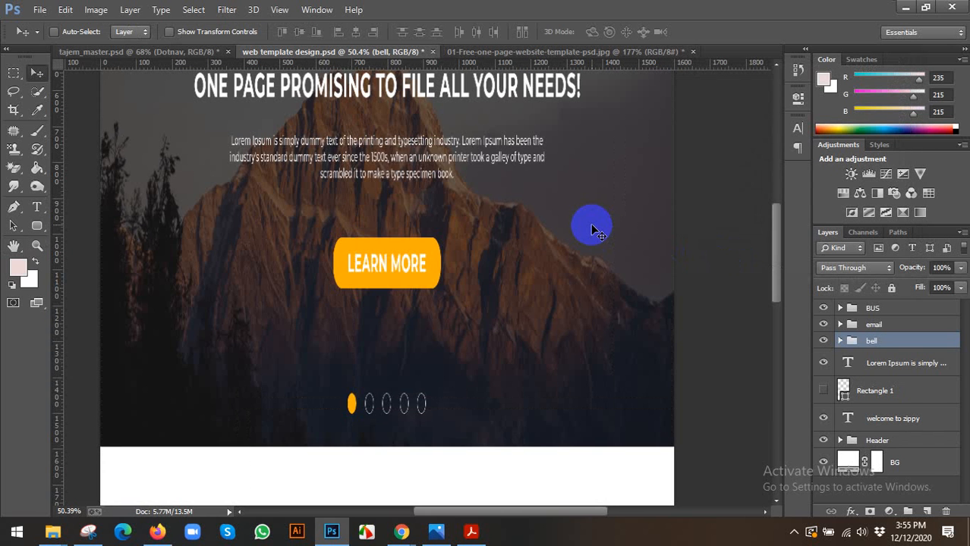
Undo the last image resize.
{"action": "scroll", "coordinate": [592, 226], "scroll_direction": "down", "scroll_amount": 10}
{"action": "scroll", "coordinate": [452, 232], "scroll_direction": "up", "scroll_amount": 3}
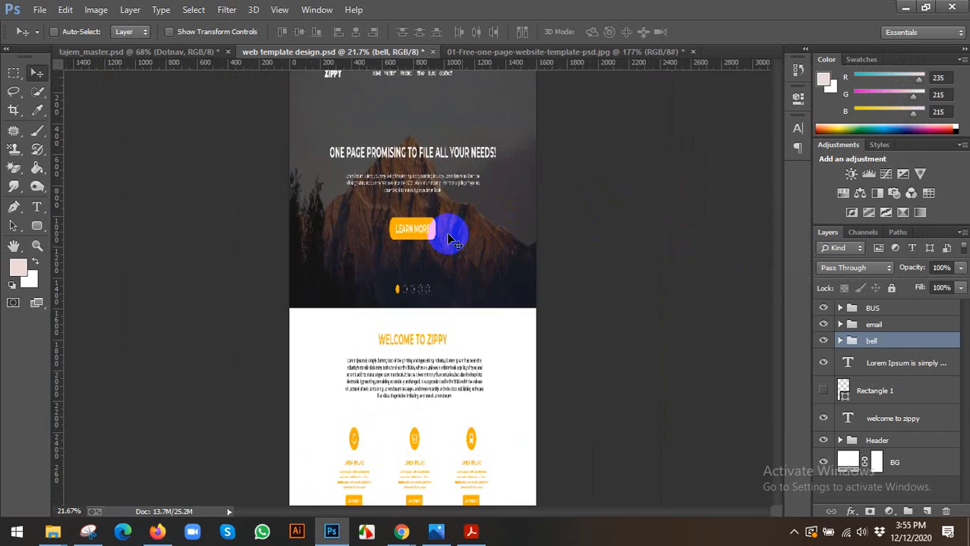
{"action": "key", "text": "ctrl+z"}
{"action": "scroll", "coordinate": [472, 199], "scroll_direction": "up", "scroll_amount": 3}
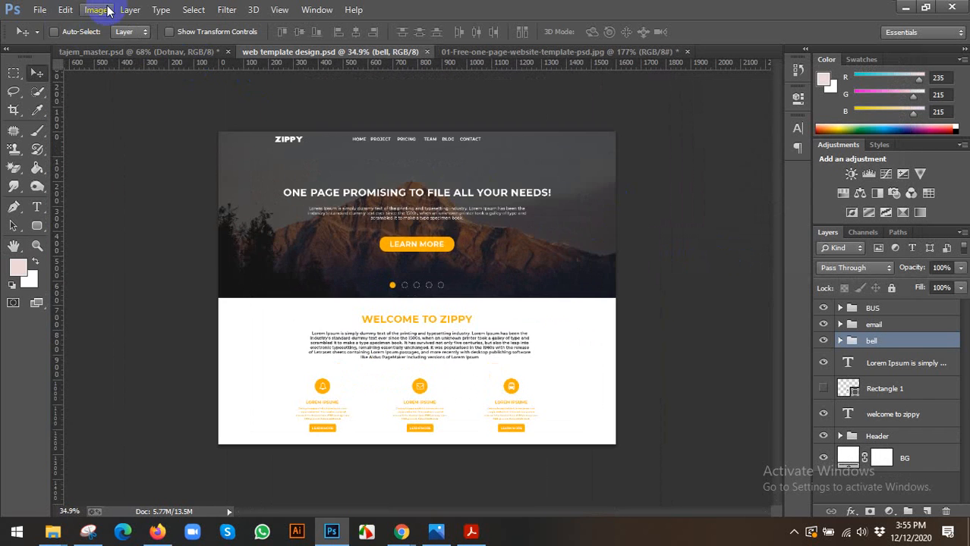
Extend the canvas height by a relative 3000 pixels, anchored at the top centre, and save the document.
{"action": "left_click", "coordinate": [96, 9]}
{"action": "left_click", "coordinate": [156, 127]}
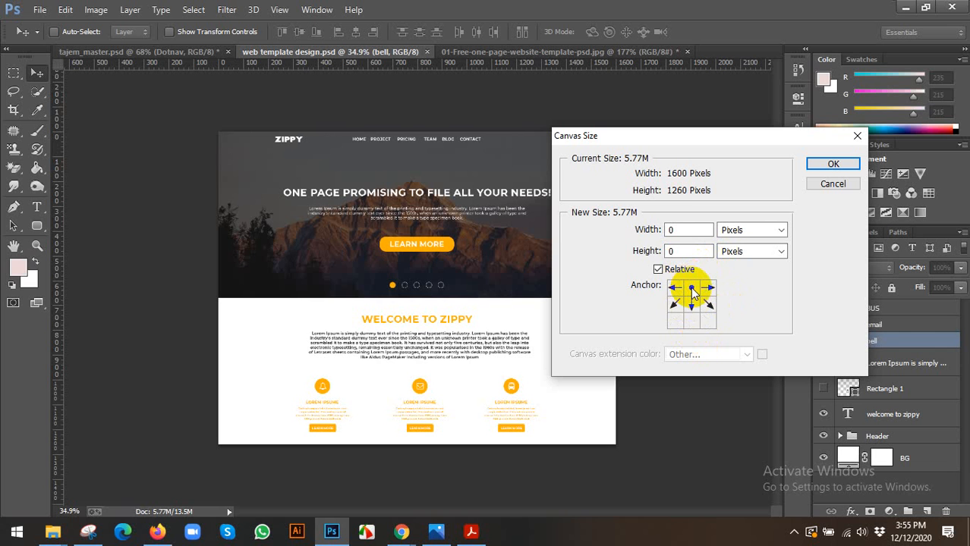
{"action": "double_click", "coordinate": [678, 251]}
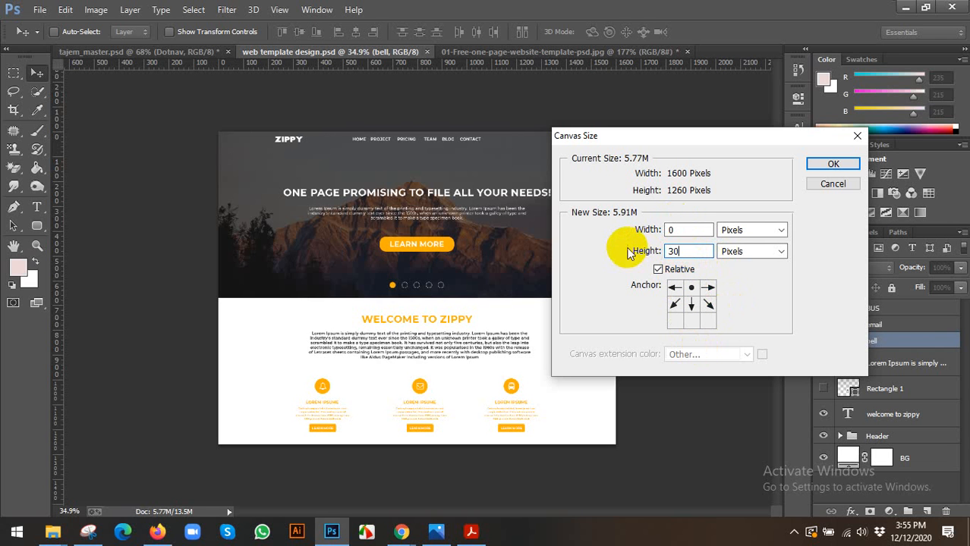
{"action": "left_click", "coordinate": [837, 164]}
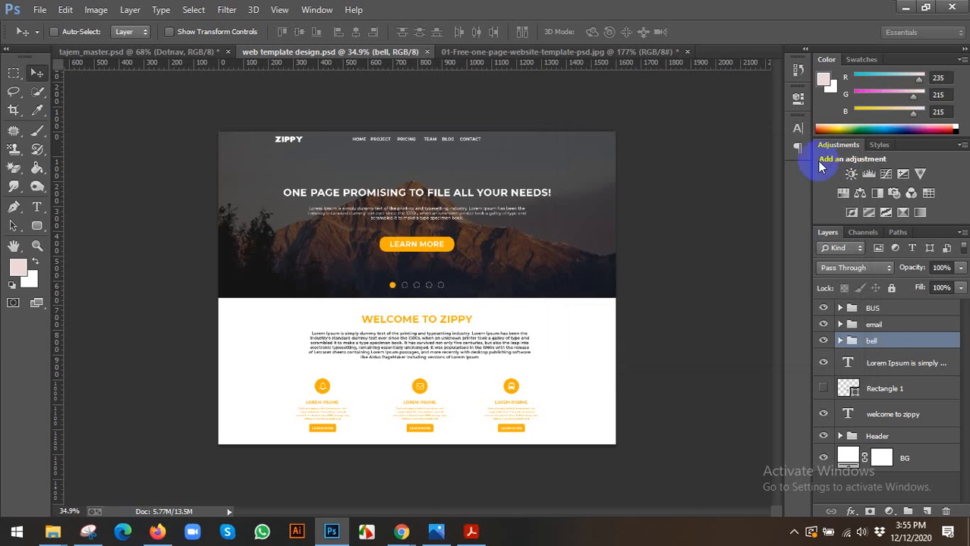
{"action": "scroll", "coordinate": [594, 206], "scroll_direction": "down", "scroll_amount": 3}
{"action": "scroll", "coordinate": [604, 257], "scroll_direction": "down", "scroll_amount": 1}
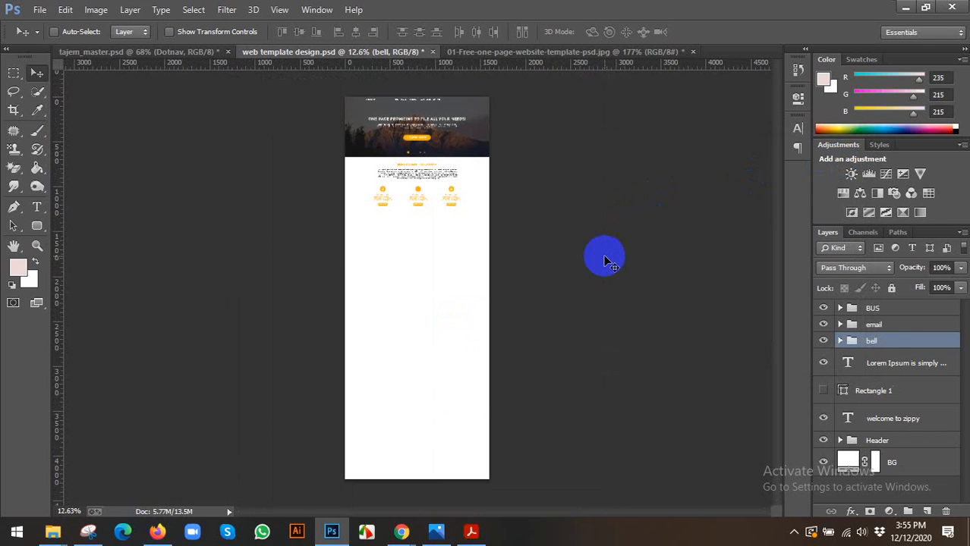
{"action": "scroll", "coordinate": [521, 257], "scroll_direction": "up", "scroll_amount": 1}
{"action": "key", "text": "ctrl+s"}
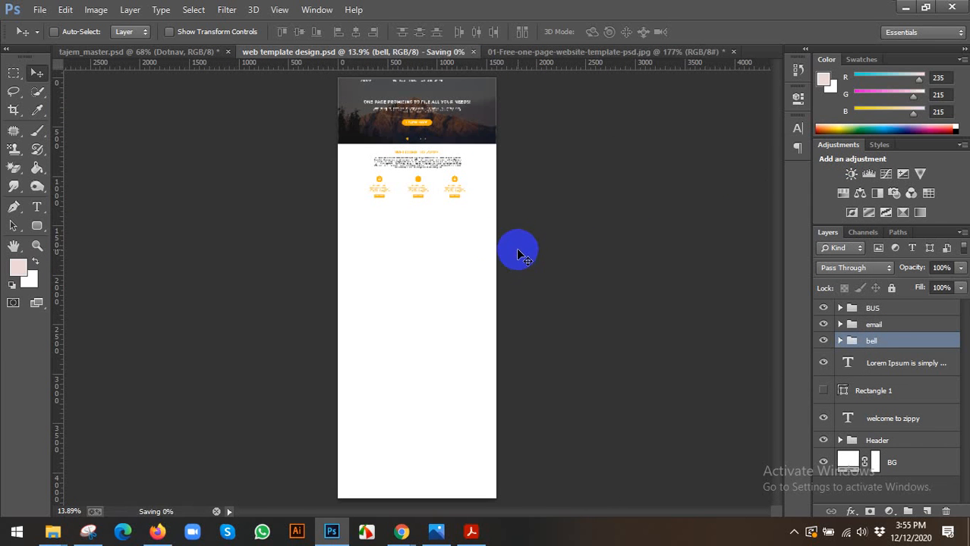
Compare the empty area below the icon columns with the divider and Projects heading in the reference template.
{"action": "scroll", "coordinate": [448, 167], "scroll_direction": "up", "scroll_amount": 3}
{"action": "scroll", "coordinate": [425, 175], "scroll_direction": "up", "scroll_amount": 3}
{"action": "key", "text": "ctrl+semicolon"}
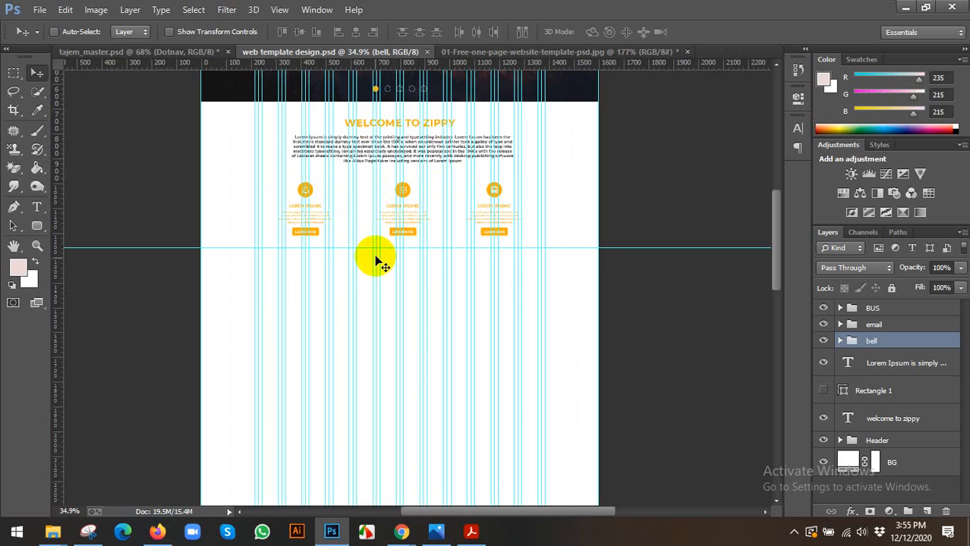
{"action": "scroll", "coordinate": [378, 264], "scroll_direction": "up", "scroll_amount": 1}
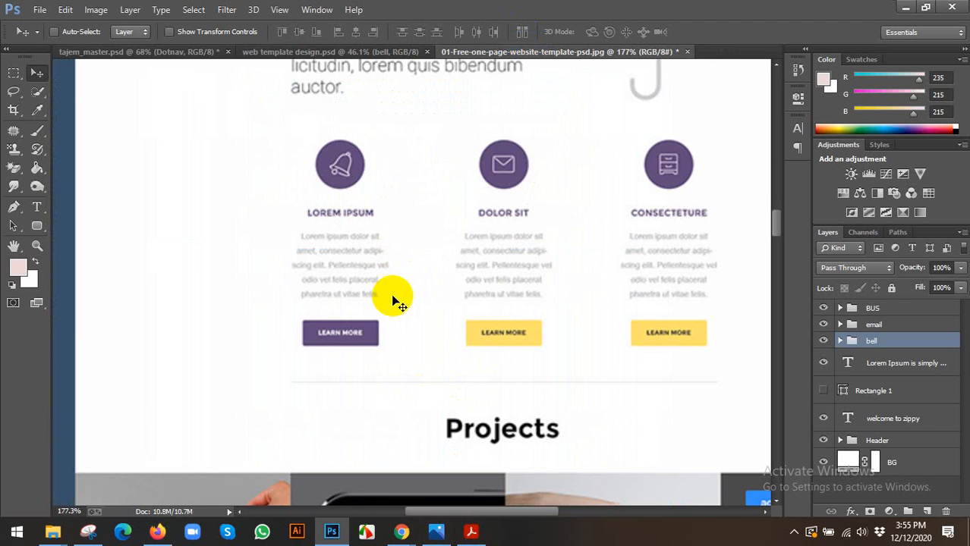
{"action": "left_click", "coordinate": [531, 52]}
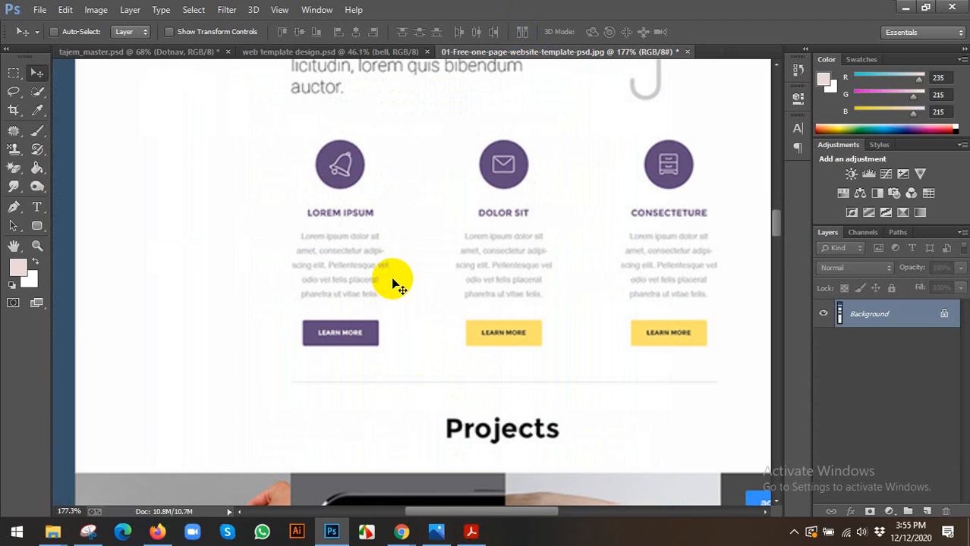
{"action": "scroll", "coordinate": [450, 309], "scroll_direction": "down", "scroll_amount": 3}
{"action": "scroll", "coordinate": [494, 319], "scroll_direction": "up", "scroll_amount": 2}
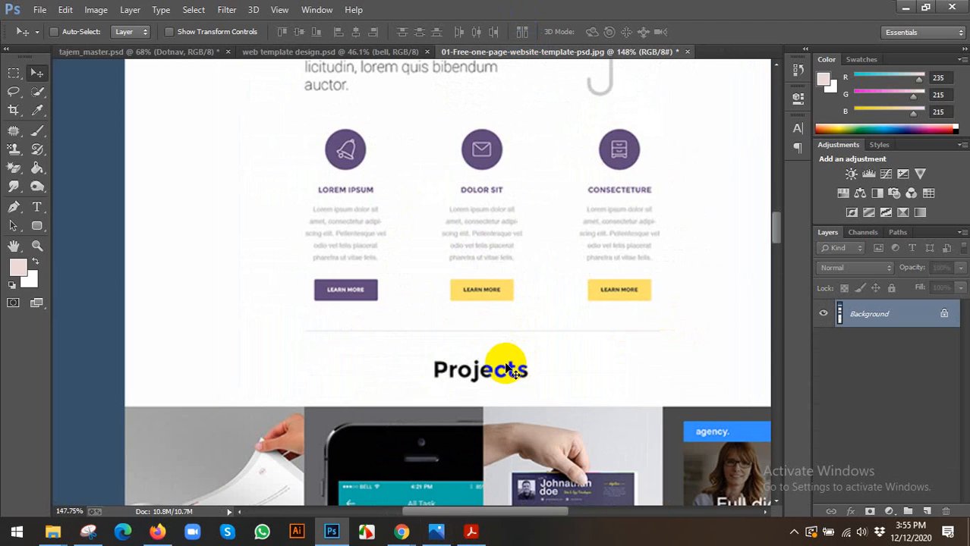
{"action": "scroll", "coordinate": [488, 346], "scroll_direction": "down", "scroll_amount": 2}
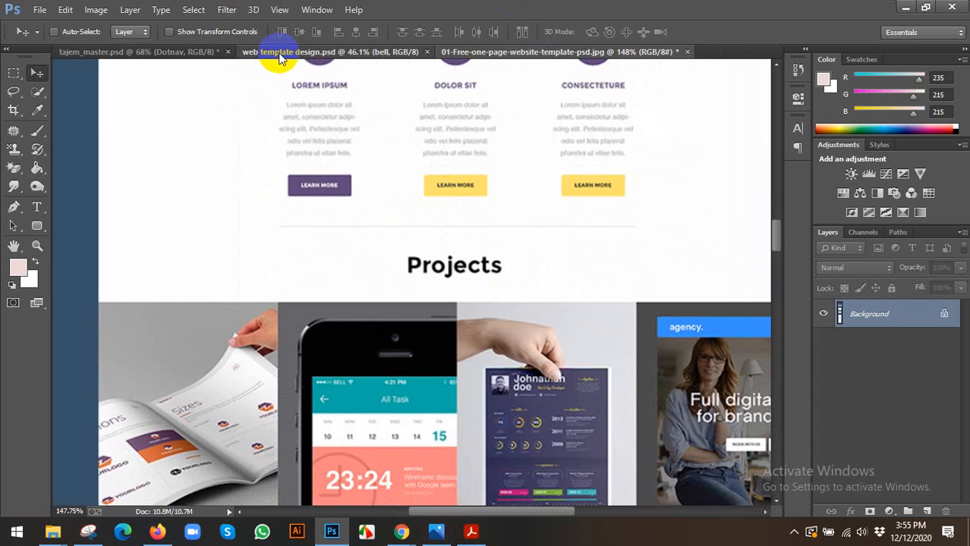
In web template design.psd, move the welcome to zippy text layer directly above the hidden Rectangle 1 layer.
{"action": "left_click", "coordinate": [288, 52]}
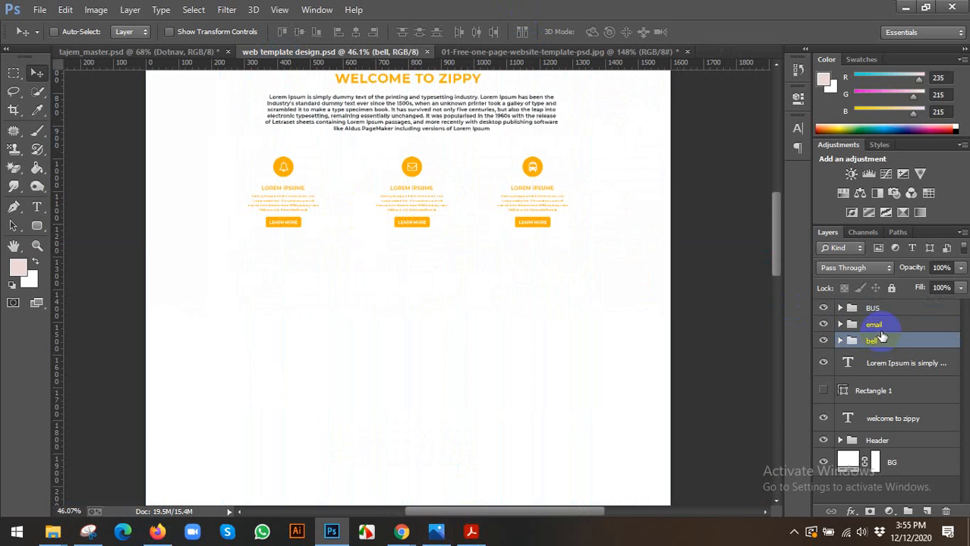
{"action": "left_click", "coordinate": [878, 307]}
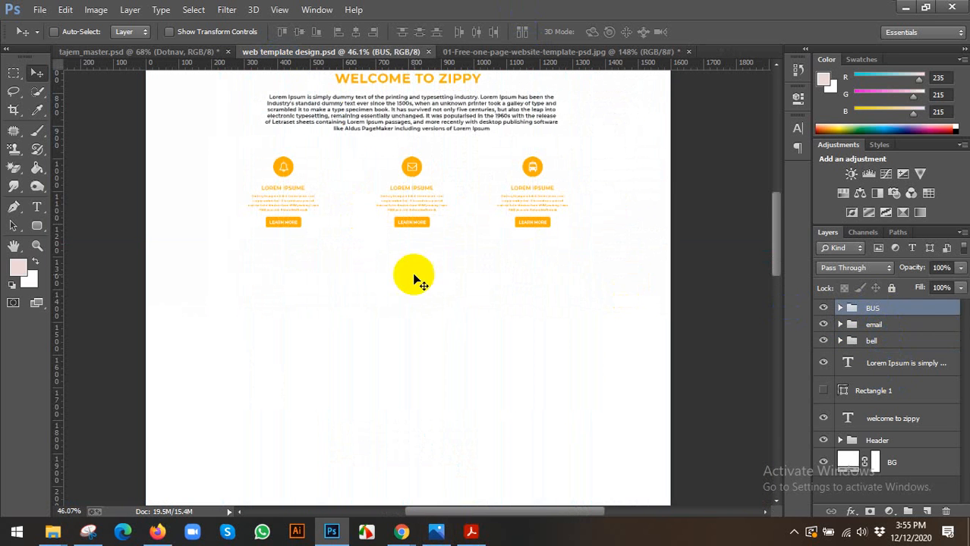
{"action": "scroll", "coordinate": [439, 249], "scroll_direction": "down", "scroll_amount": 2}
{"action": "scroll", "coordinate": [438, 241], "scroll_direction": "up", "scroll_amount": 2}
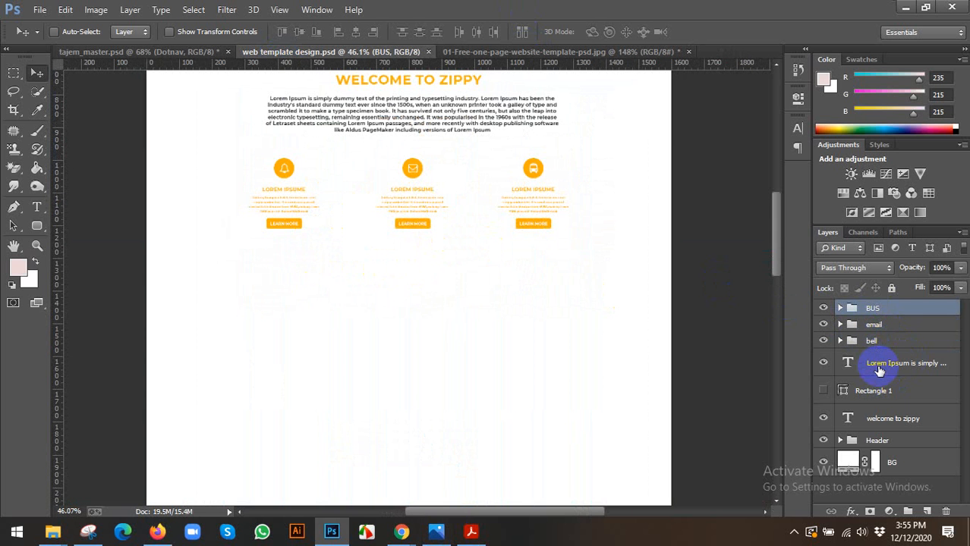
{"action": "left_click", "coordinate": [873, 419]}
{"action": "key", "text": "ctrl+bracketright"}
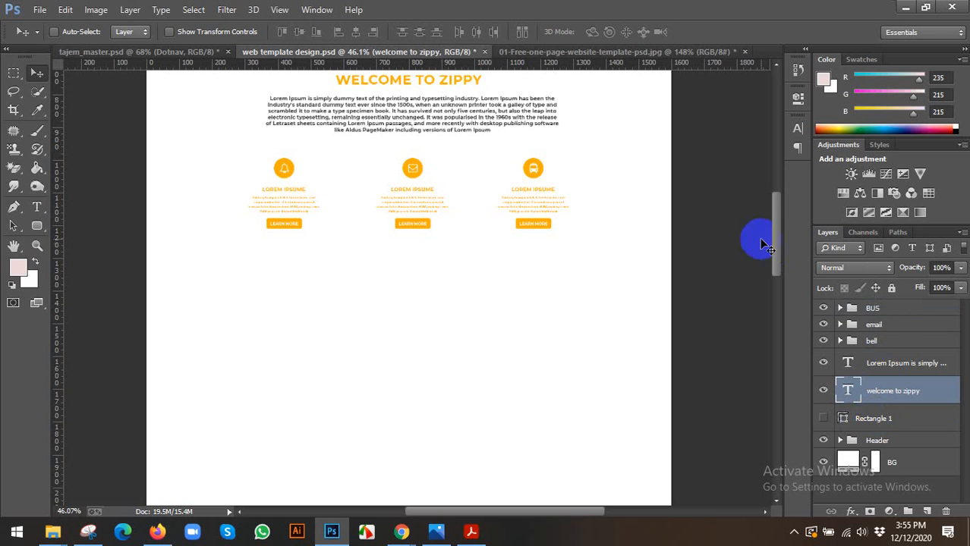
Group the layers from welcome to zippy up to BUS and name the group WELCOME CONTENT.
{"action": "left_click", "coordinate": [865, 310], "text": "shift"}
{"action": "key", "text": "ctrl+g"}
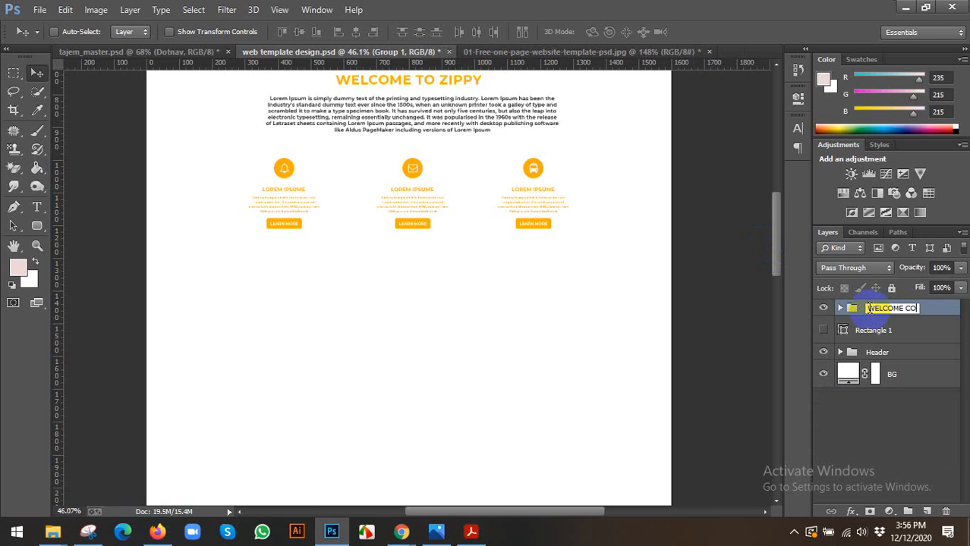
{"action": "type", "text": "TEN"}
{"action": "key", "text": "Return"}
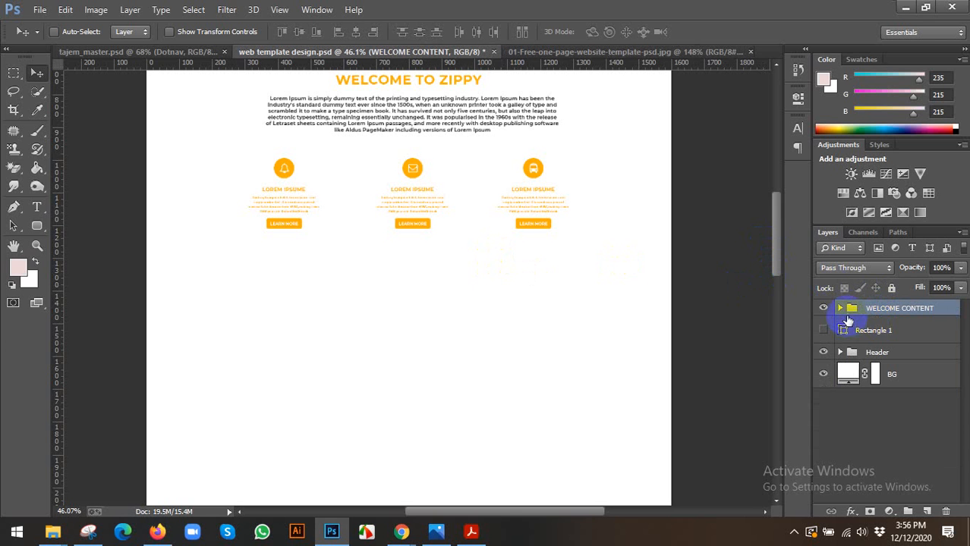
Show the guides and draw a 1 px horizontal line about 980 px long below the icon columns, inside the WELCOME CONTENT group.
{"action": "left_click", "coordinate": [840, 309]}
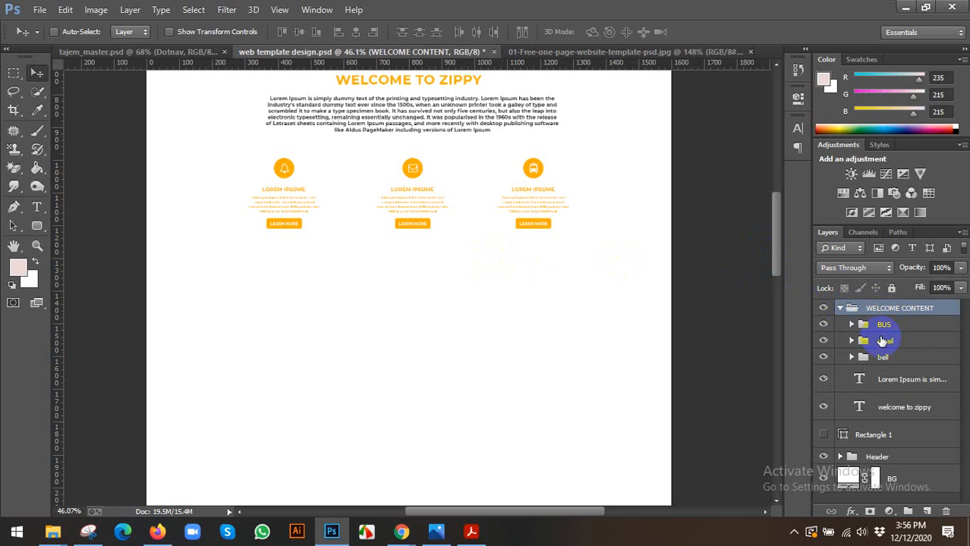
{"action": "left_click", "coordinate": [861, 324]}
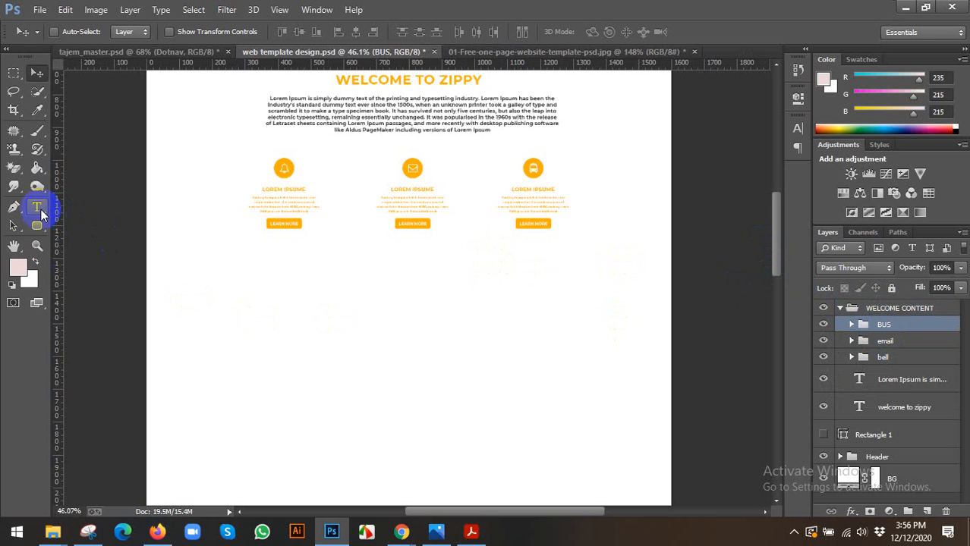
{"action": "left_click", "coordinate": [12, 227]}
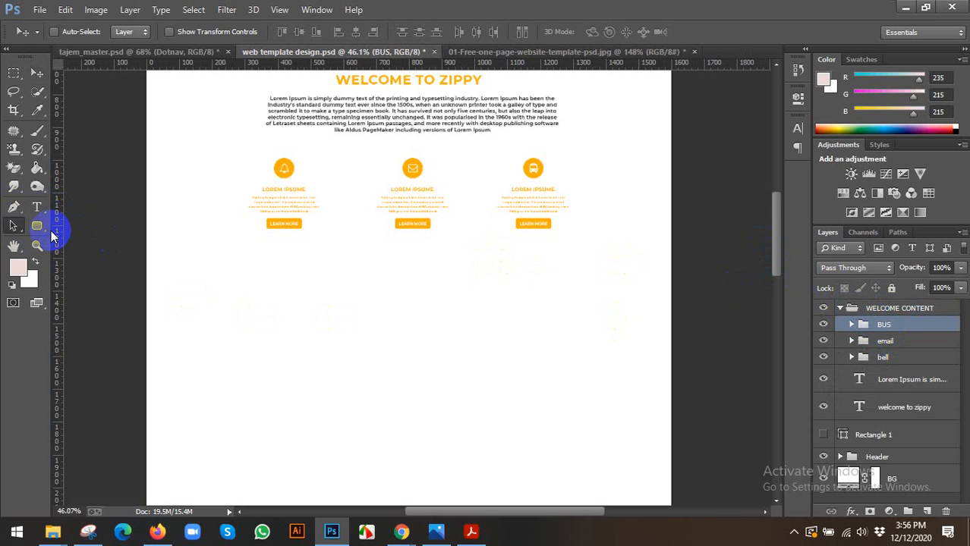
{"action": "left_click", "coordinate": [37, 224]}
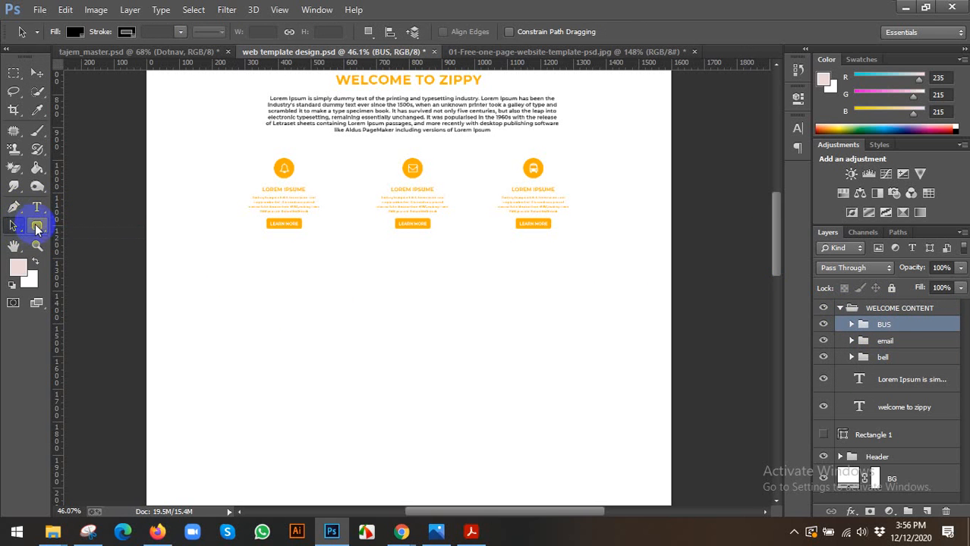
{"action": "left_click_drag", "start_coordinate": [37, 227], "coordinate": [95, 277]}
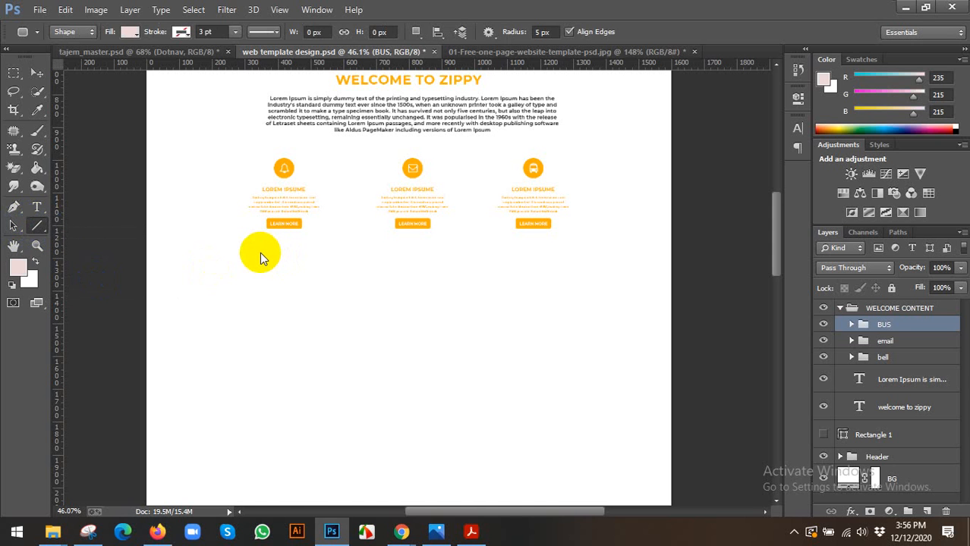
{"action": "key", "text": "ctrl+semicolon"}
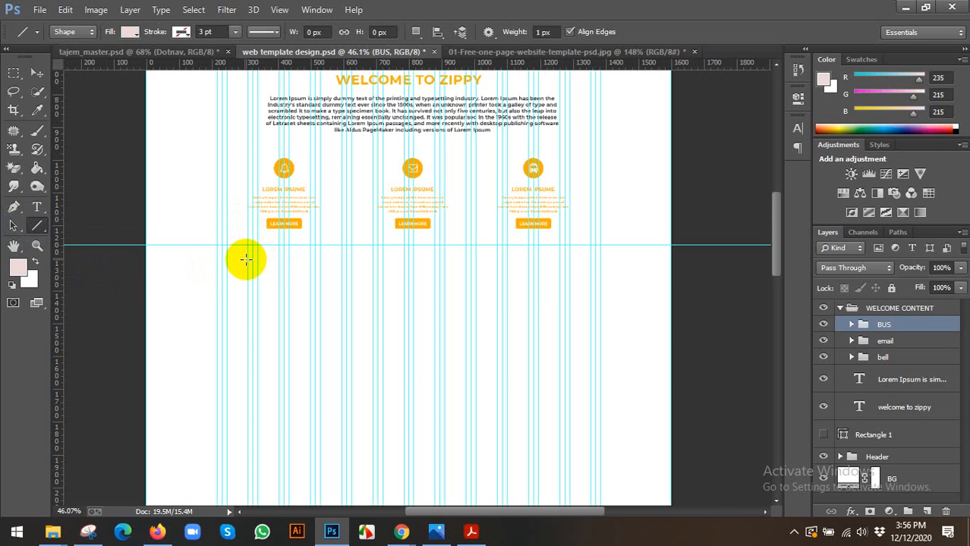
{"action": "left_click_drag", "start_coordinate": [249, 262], "coordinate": [568, 283]}
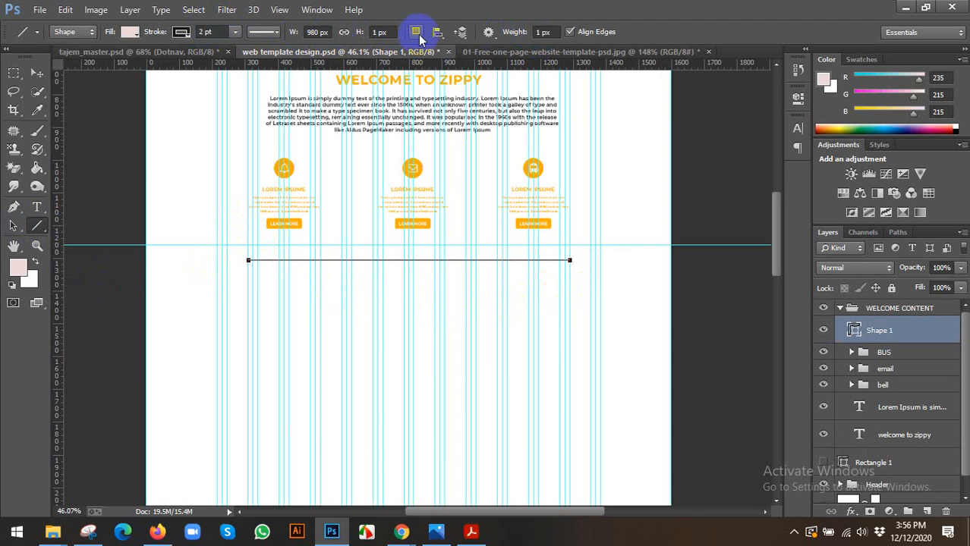
Set the divider line's fill to the orange sampled from the bell icon's circle and hide the guides.
{"action": "left_click", "coordinate": [128, 32]}
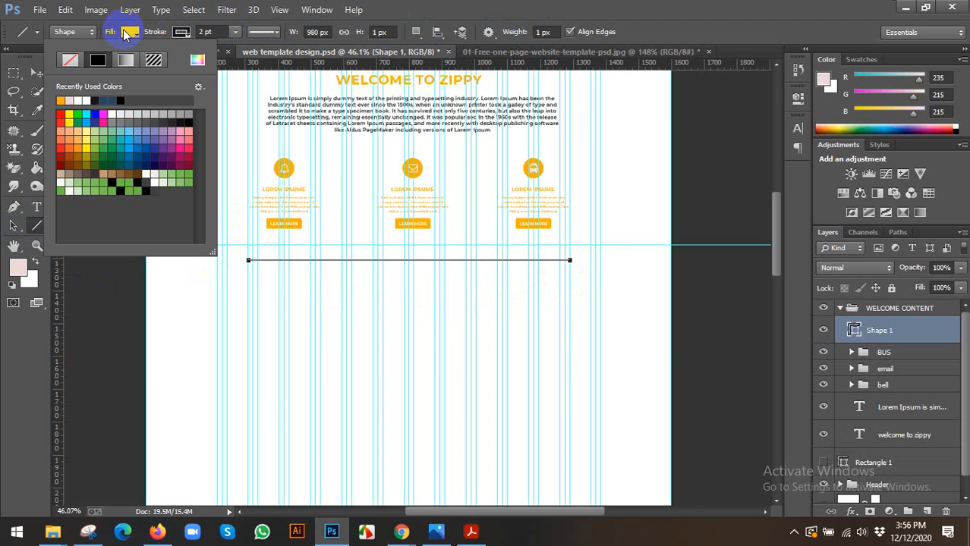
{"action": "left_click", "coordinate": [195, 60]}
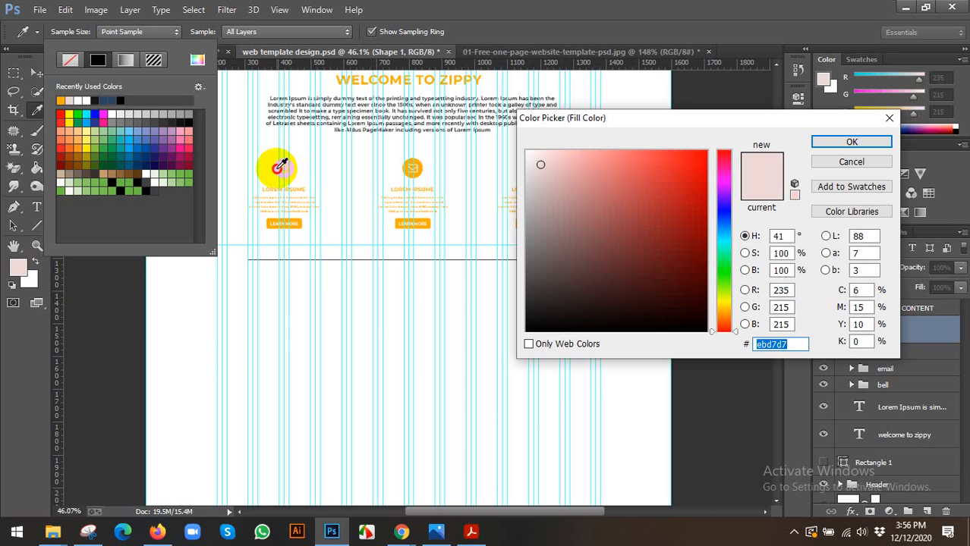
{"action": "left_click", "coordinate": [278, 168]}
{"action": "left_click", "coordinate": [842, 142]}
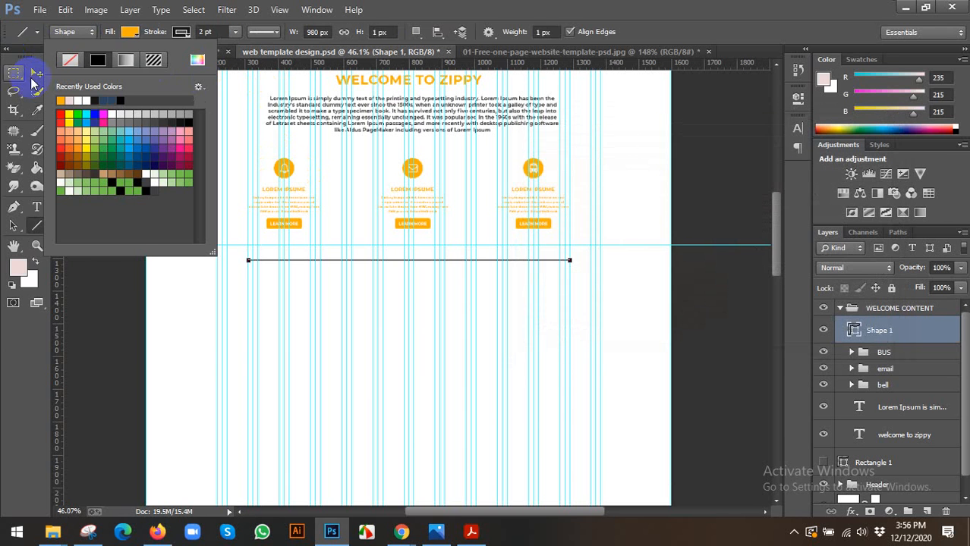
{"action": "left_click", "coordinate": [35, 76]}
{"action": "left_click", "coordinate": [36, 74]}
{"action": "key", "text": "ctrl+semicolon"}
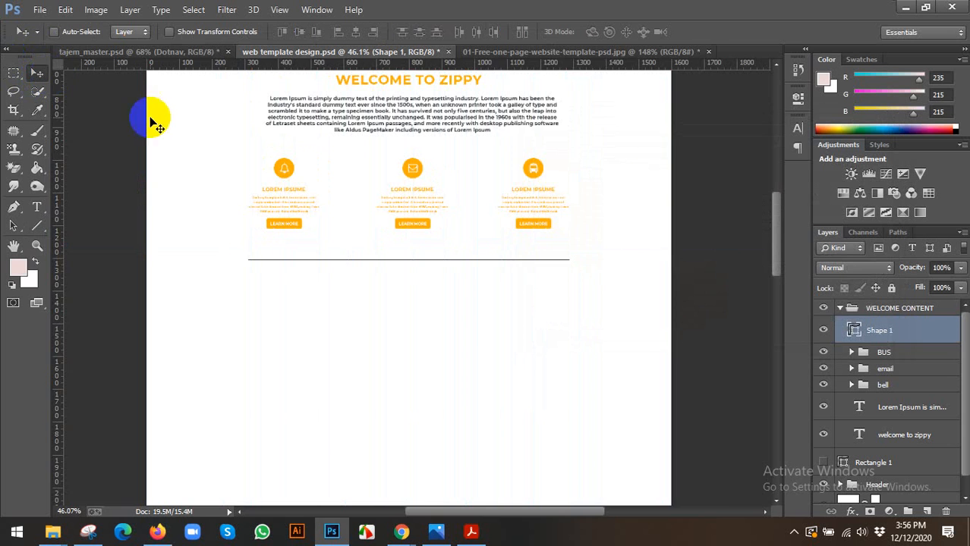
Try to recolour the divider line through its layer's solid colour, using orange ffae00 from the envelope icon's circle.
{"action": "scroll", "coordinate": [368, 297], "scroll_direction": "up", "scroll_amount": 4}
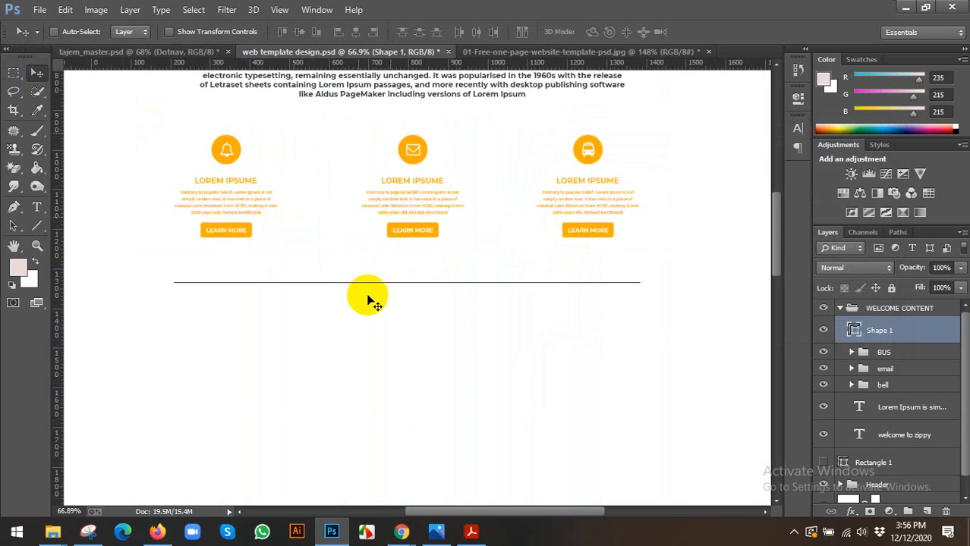
{"action": "double_click", "coordinate": [853, 331]}
{"action": "left_click", "coordinate": [429, 114]}
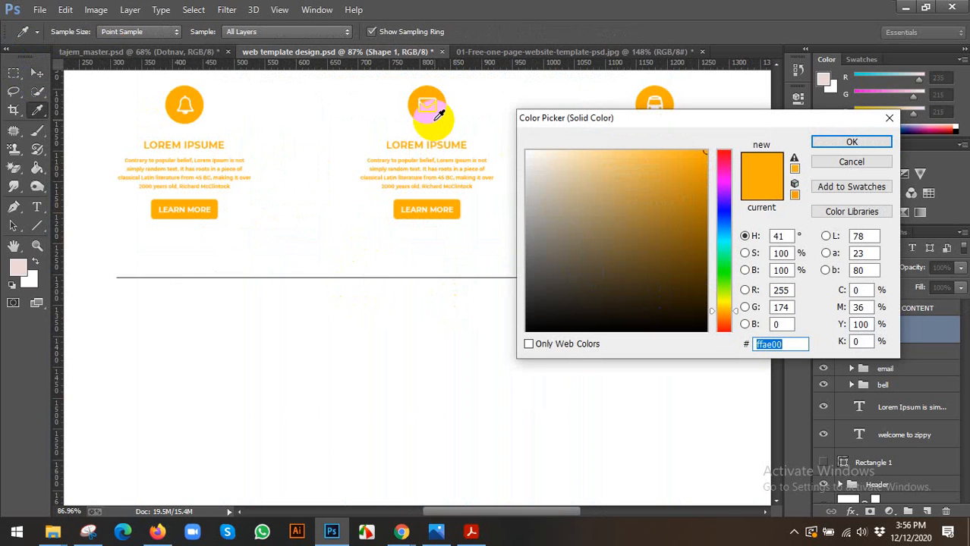
{"action": "left_click", "coordinate": [816, 141]}
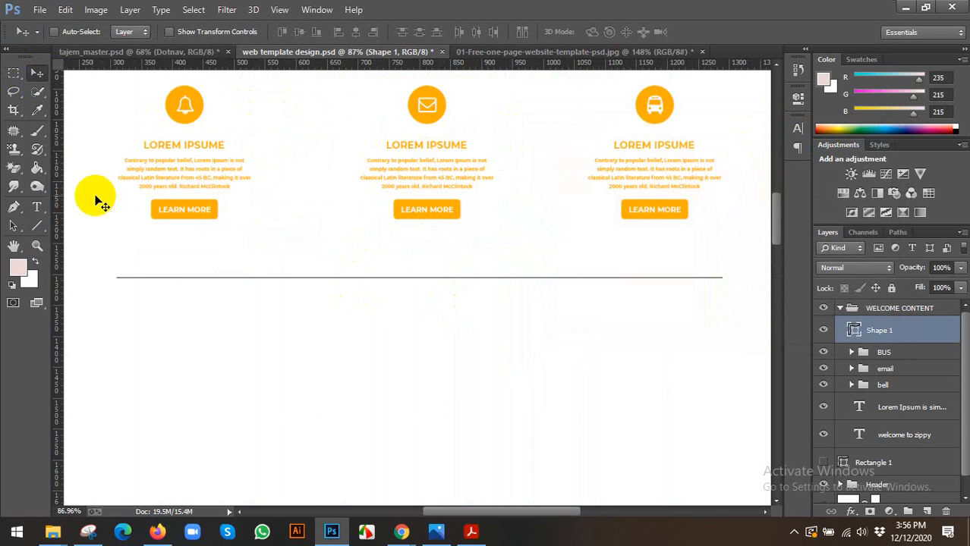
Remove the divider line's fill, set its 2 pt stroke to orange and save the document.
{"action": "left_click", "coordinate": [36, 225]}
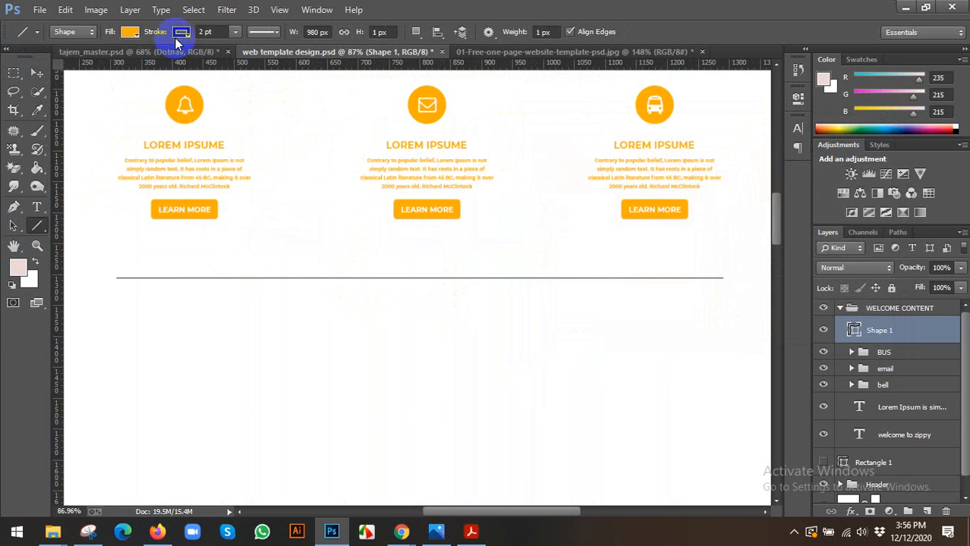
{"action": "left_click", "coordinate": [128, 35]}
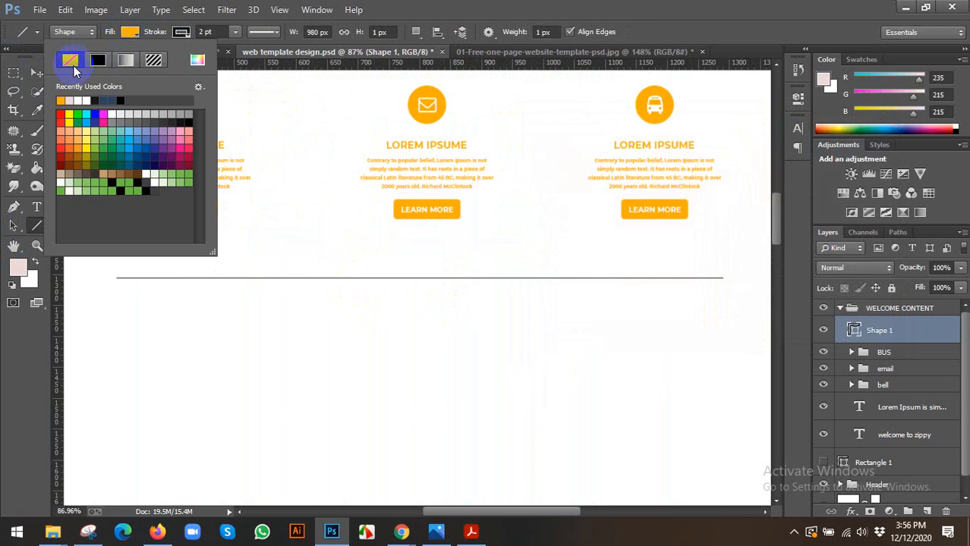
{"action": "left_click", "coordinate": [73, 66]}
{"action": "left_click", "coordinate": [180, 32]}
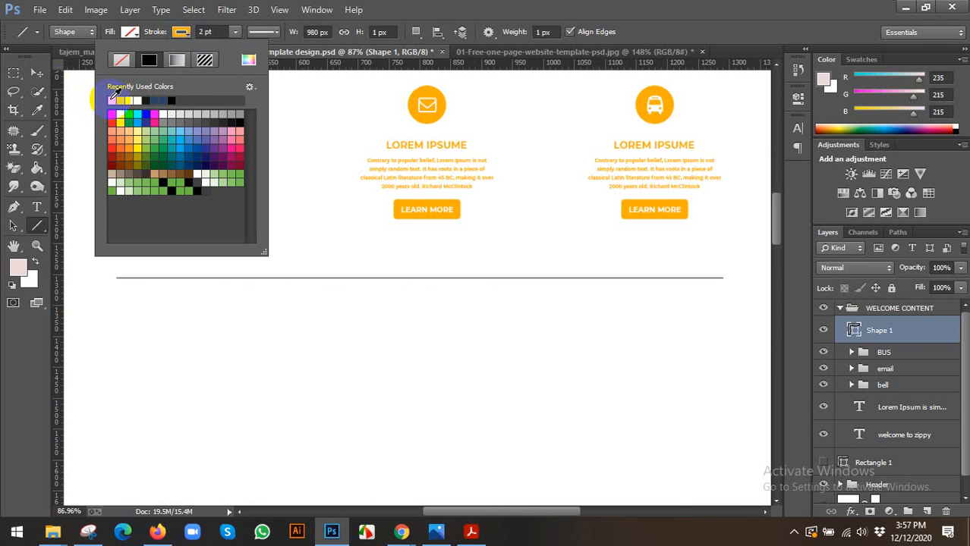
{"action": "left_click", "coordinate": [248, 61]}
{"action": "left_click_drag", "start_coordinate": [423, 99], "coordinate": [519, 99]}
{"action": "left_click", "coordinate": [851, 143]}
{"action": "left_click", "coordinate": [37, 73]}
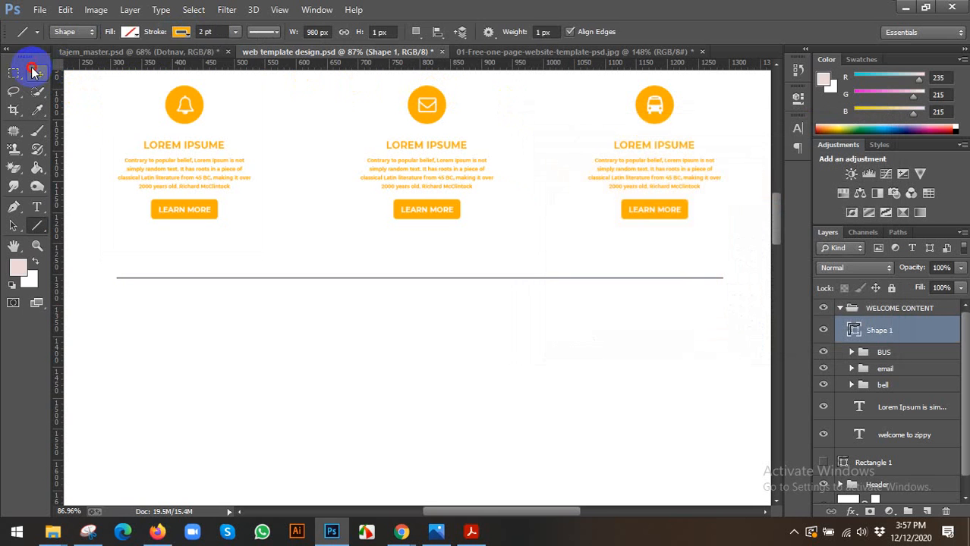
{"action": "scroll", "coordinate": [231, 239], "scroll_direction": "down", "scroll_amount": 1}
{"action": "scroll", "coordinate": [235, 243], "scroll_direction": "down", "scroll_amount": 2}
{"action": "key", "text": "ctrl+s"}
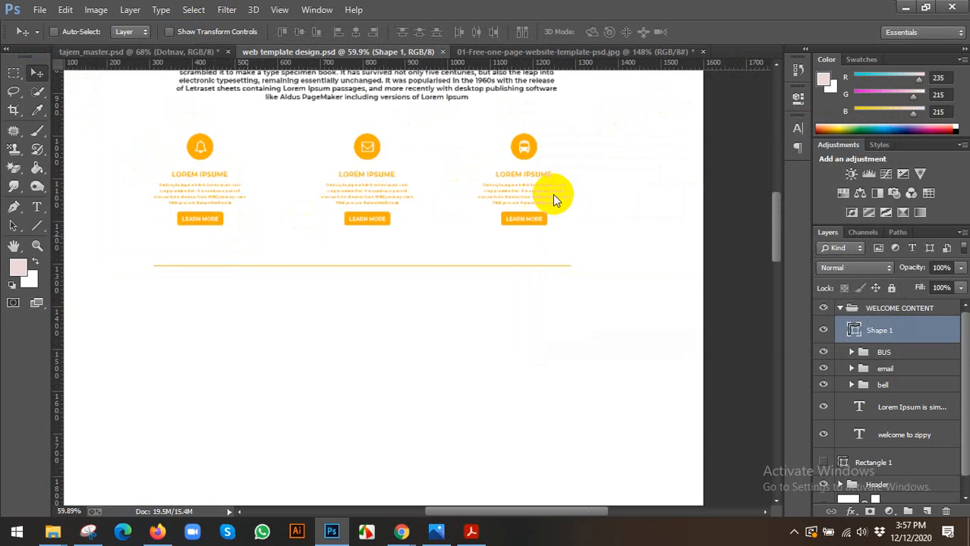
Examine the overall page layout, from the header down to the divider line below the icon columns.
{"action": "key", "text": "ctrl+o"}
{"action": "left_click", "coordinate": [466, 11]}
{"action": "key", "text": "ctrl+0"}
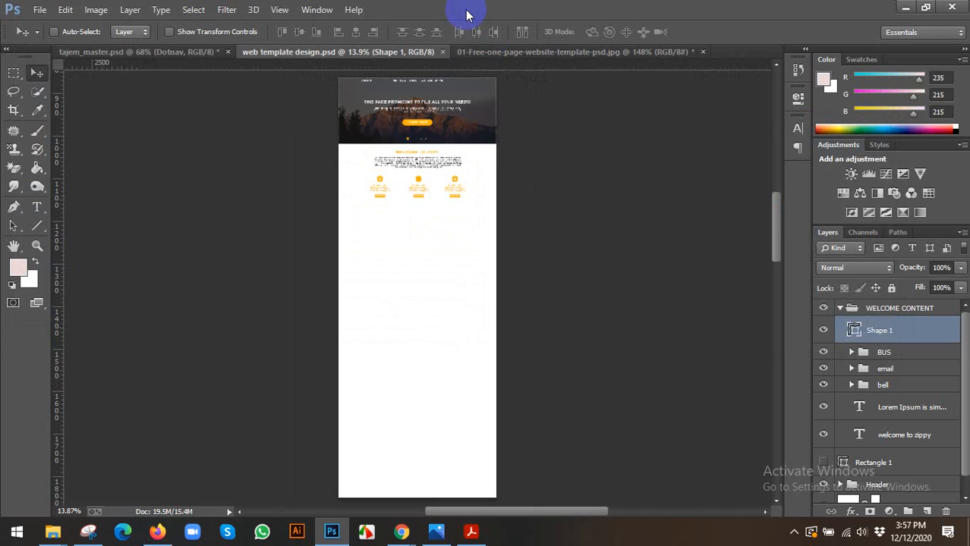
{"action": "scroll", "coordinate": [516, 130], "scroll_direction": "up", "scroll_amount": 5}
{"action": "scroll", "coordinate": [450, 149], "scroll_direction": "up", "scroll_amount": 4}
{"action": "left_click_drag", "start_coordinate": [443, 174], "coordinate": [507, 245]}
{"action": "left_click_drag", "start_coordinate": [450, 148], "coordinate": [411, 278]}
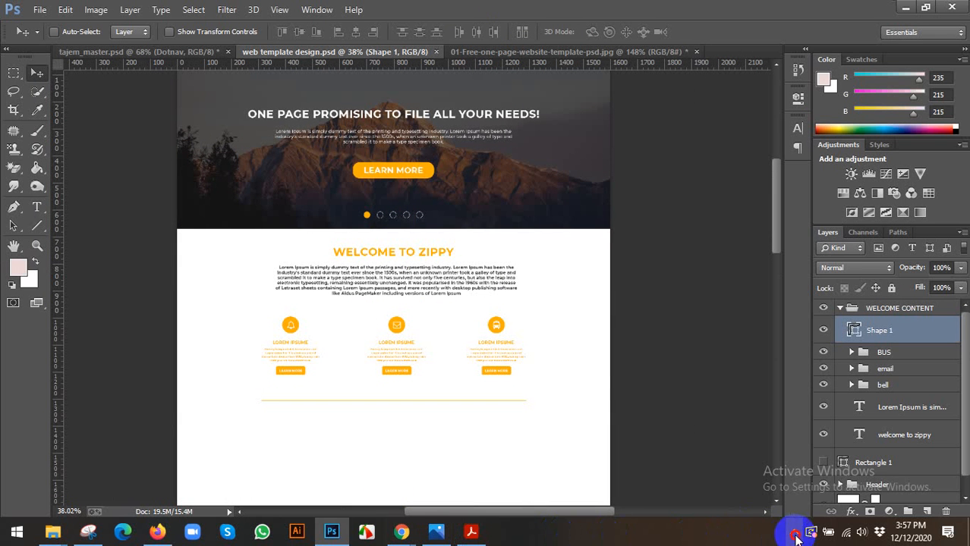
Switch to Chrome to check the Google Meet call, and return to Photoshop.
{"action": "left_click", "coordinate": [794, 533]}
{"action": "left_click", "coordinate": [813, 474]}
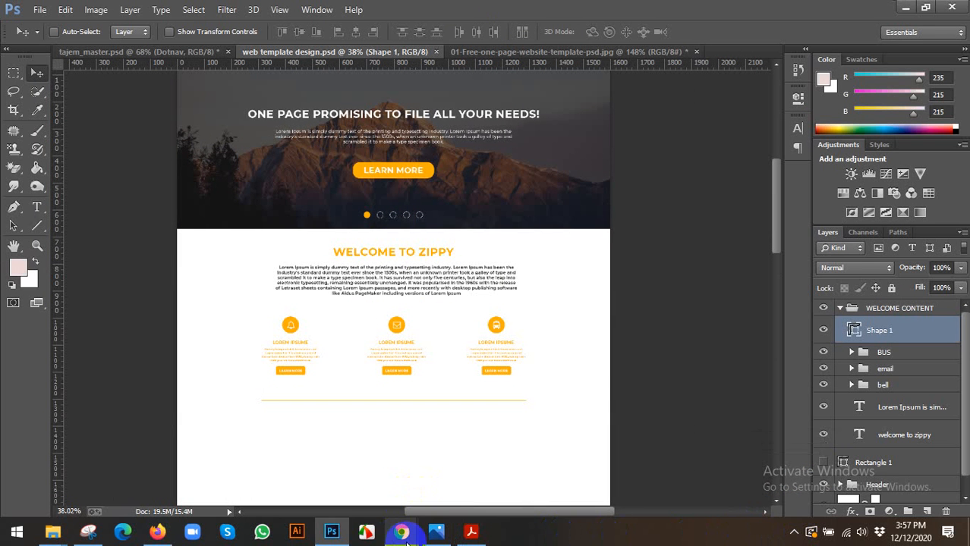
{"action": "mouse_move", "coordinate": [416, 537]}
{"action": "left_click", "coordinate": [350, 485]}
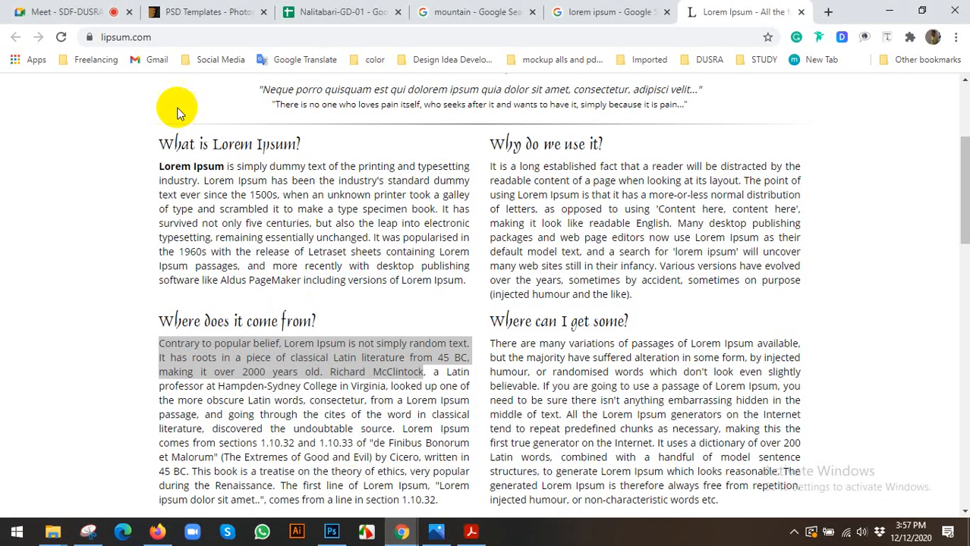
{"action": "left_click", "coordinate": [91, 13]}
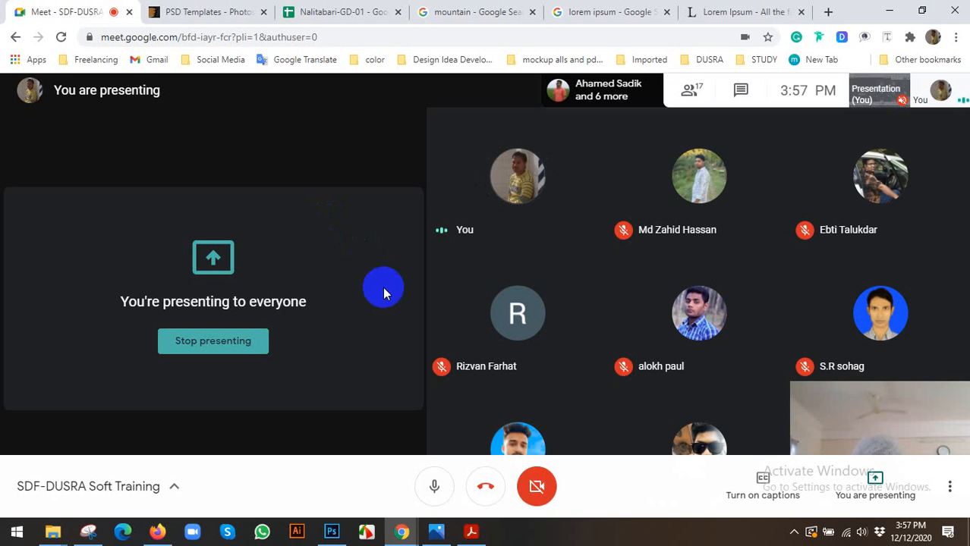
{"action": "left_click", "coordinate": [332, 531]}
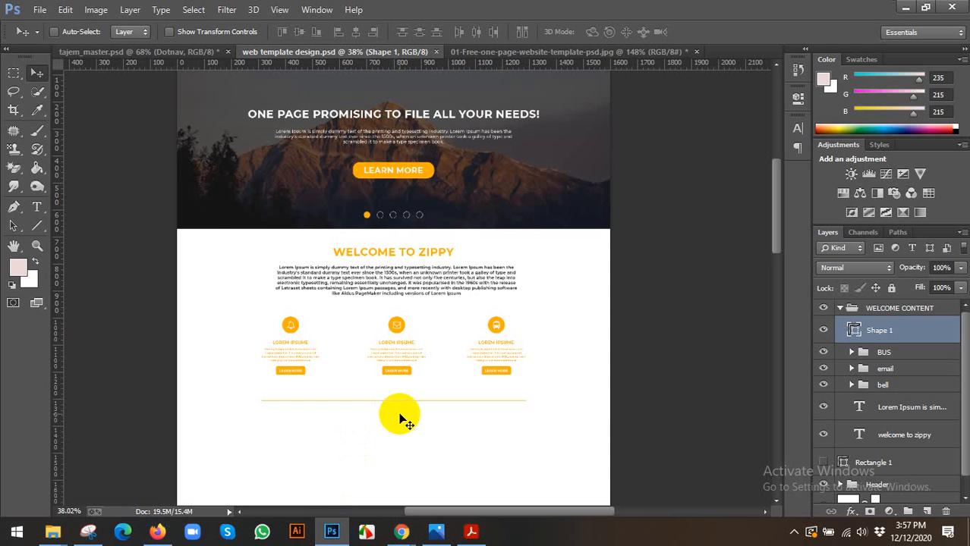
Examine the header banner and the Welcome to Zippy section of the page up close.
{"action": "scroll", "coordinate": [383, 370], "scroll_direction": "up", "scroll_amount": 4}
{"action": "scroll", "coordinate": [453, 276], "scroll_direction": "down", "scroll_amount": 4}
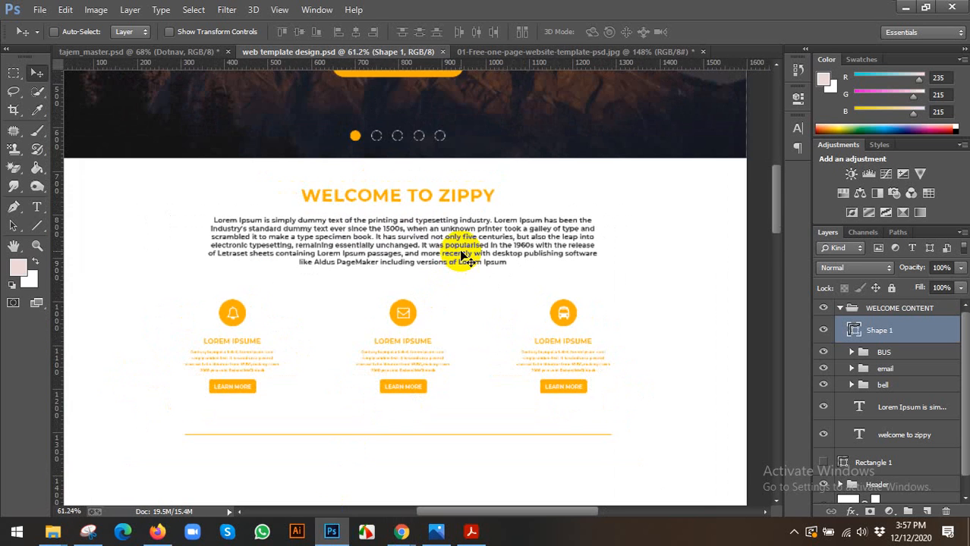
{"action": "scroll", "coordinate": [481, 286], "scroll_direction": "up", "scroll_amount": 3}
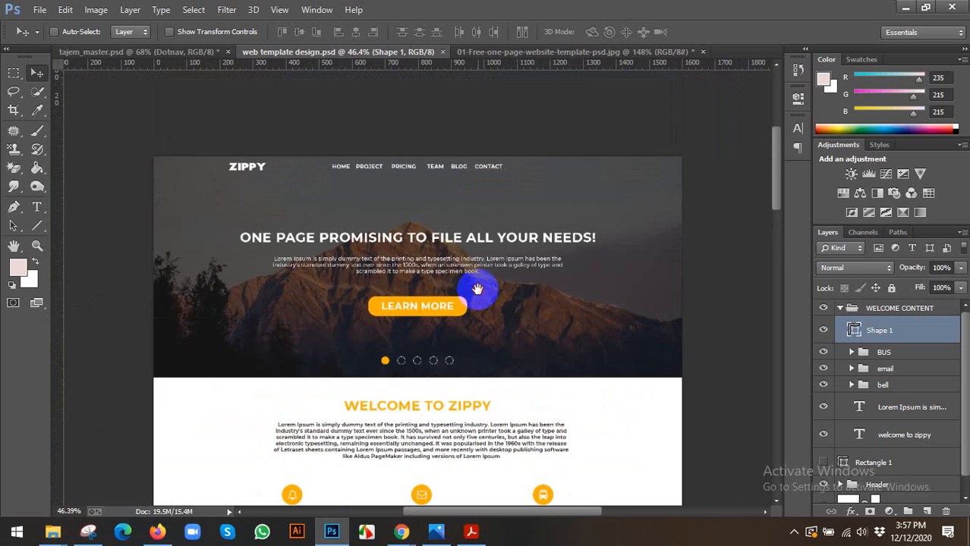
{"action": "scroll", "coordinate": [480, 294], "scroll_direction": "up", "scroll_amount": 1}
{"action": "left_click_drag", "start_coordinate": [493, 307], "coordinate": [500, 271]}
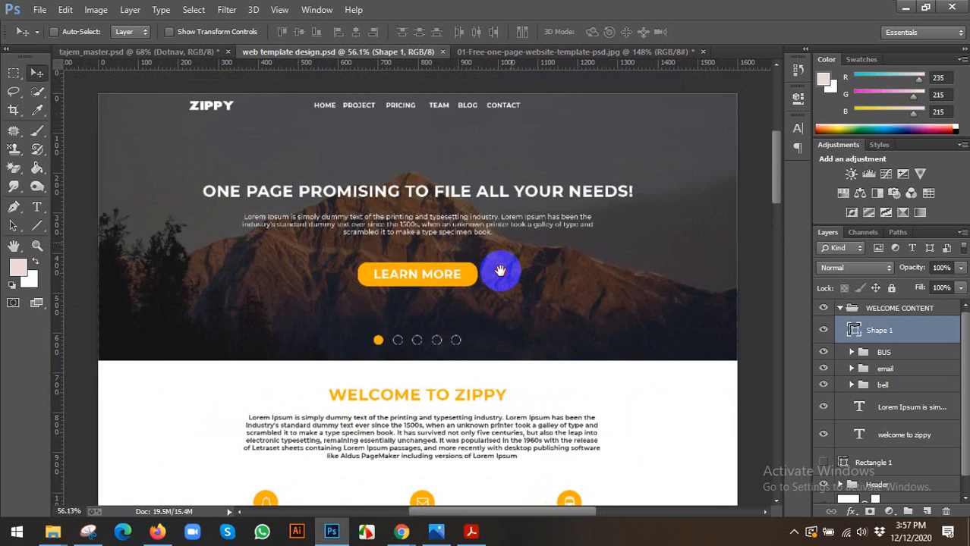
{"action": "scroll", "coordinate": [501, 277], "scroll_direction": "down", "scroll_amount": 1}
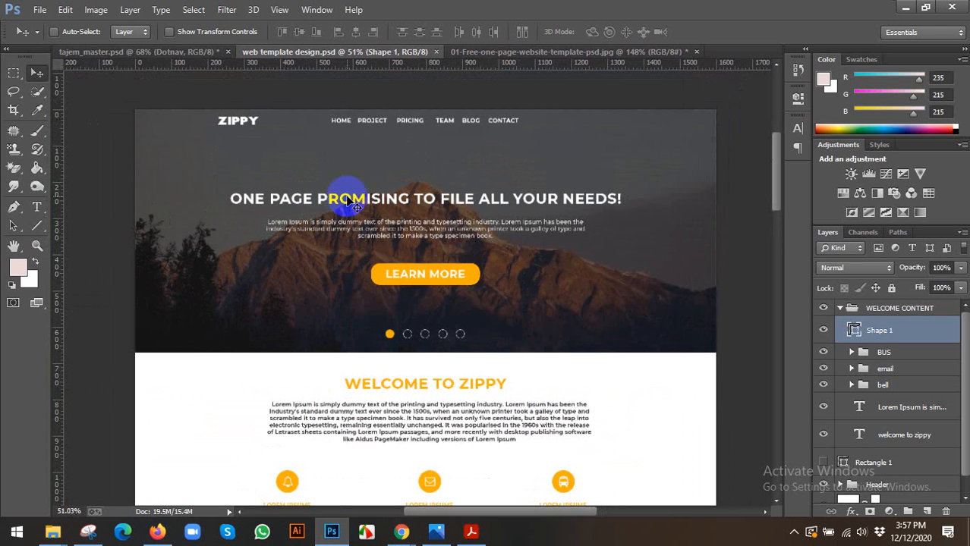
Turn on layer auto-select in tajem_master.psd and check the font settings of the Our Story paragraph.
{"action": "left_click", "coordinate": [179, 59]}
{"action": "scroll", "coordinate": [535, 223], "scroll_direction": "down", "scroll_amount": 2}
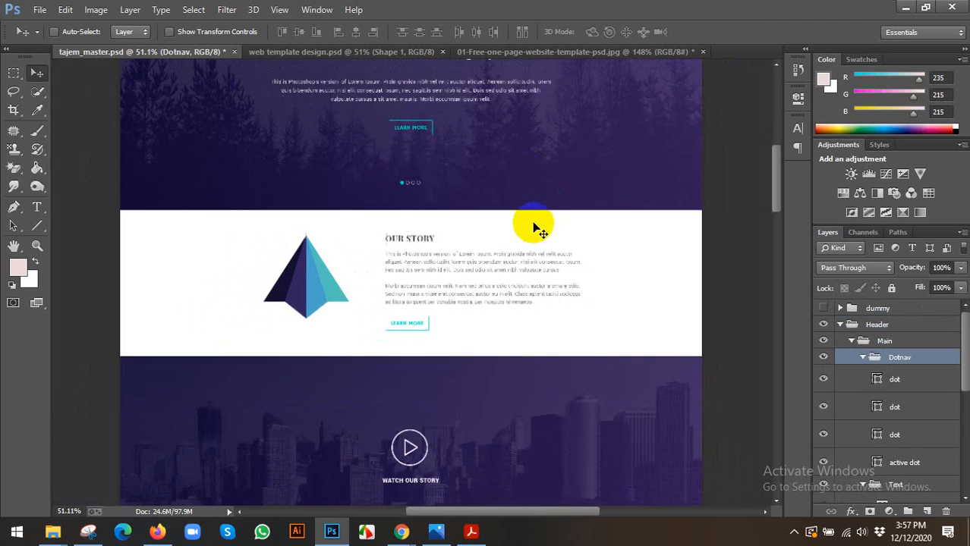
{"action": "scroll", "coordinate": [459, 284], "scroll_direction": "up", "scroll_amount": 6}
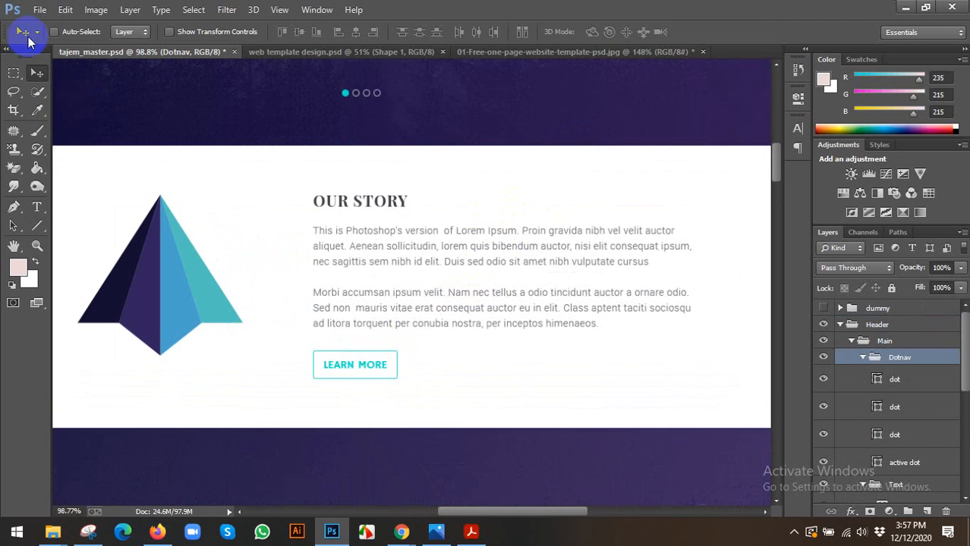
{"action": "left_click", "coordinate": [54, 32]}
{"action": "left_click", "coordinate": [386, 234]}
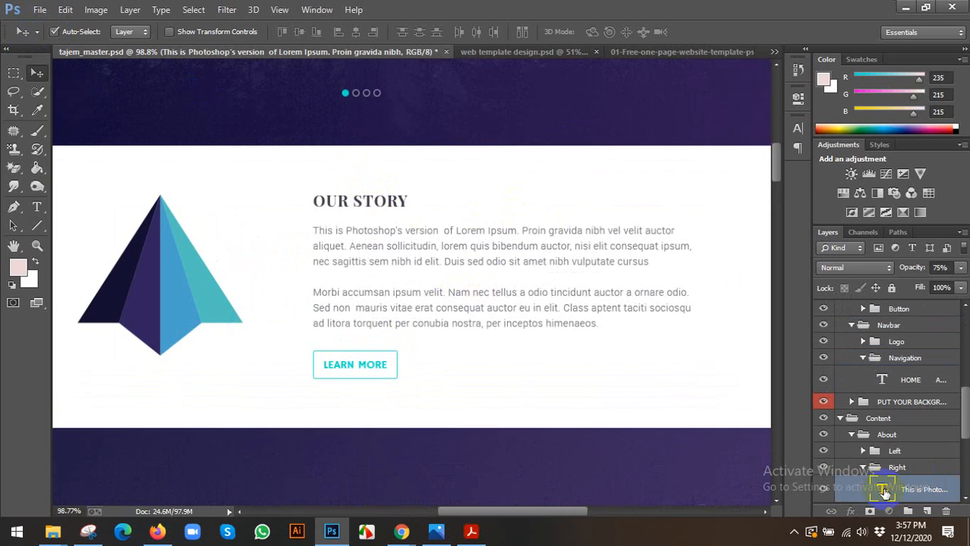
{"action": "double_click", "coordinate": [884, 492]}
{"action": "left_click", "coordinate": [391, 207]}
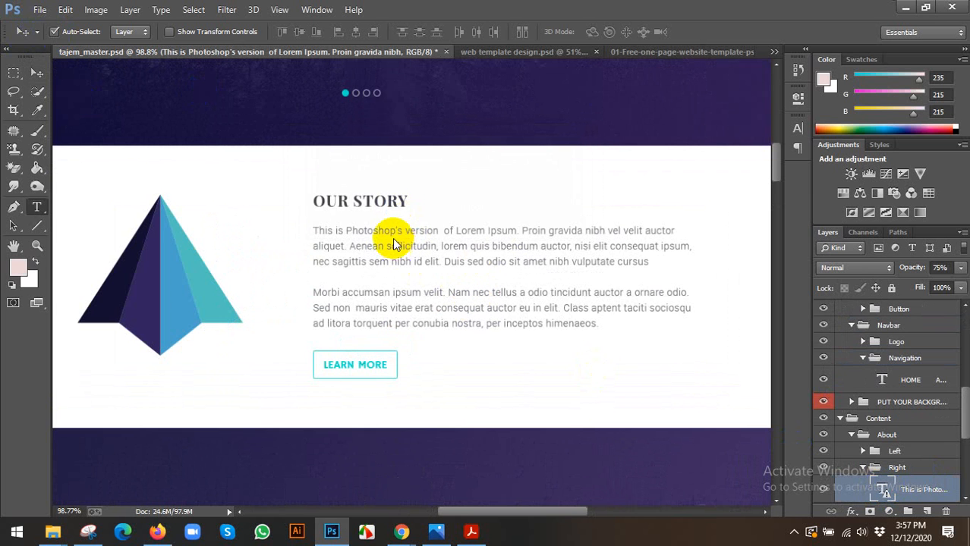
{"action": "left_click", "coordinate": [419, 243]}
{"action": "key", "text": "ctrl+a"}
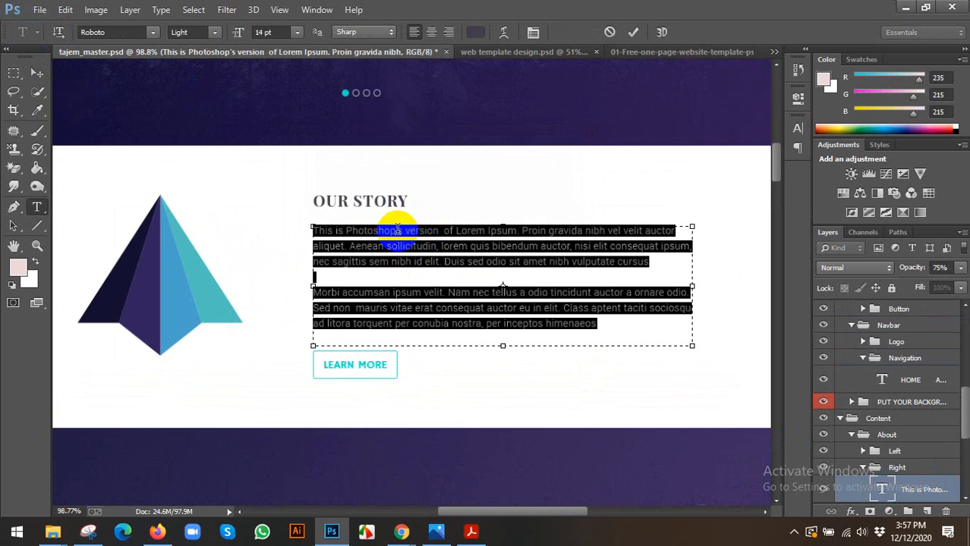
{"action": "left_click", "coordinate": [397, 230]}
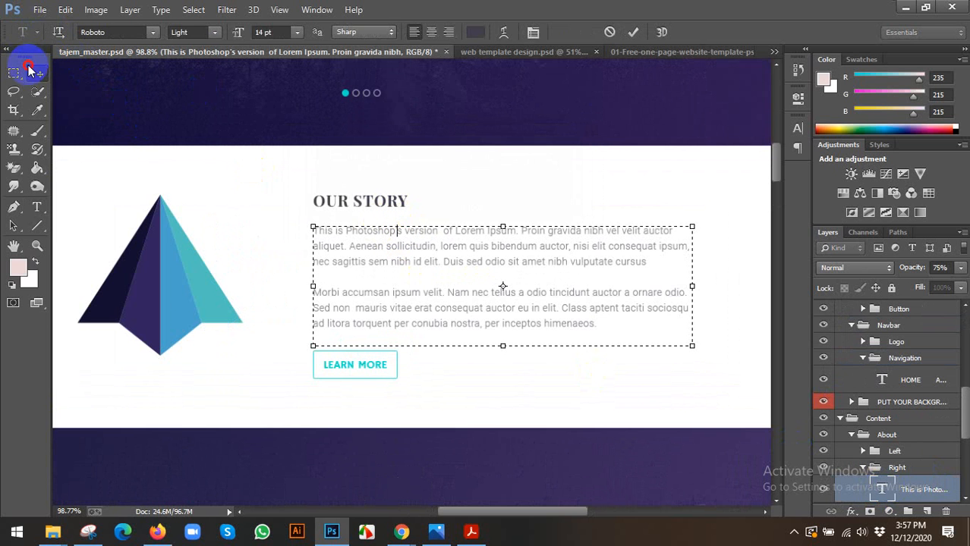
{"action": "left_click", "coordinate": [30, 69]}
Examine the Watch Our Story and Expertise sections of tajem_master.psd as a layout reference.
{"action": "scroll", "coordinate": [563, 258], "scroll_direction": "down", "scroll_amount": 2}
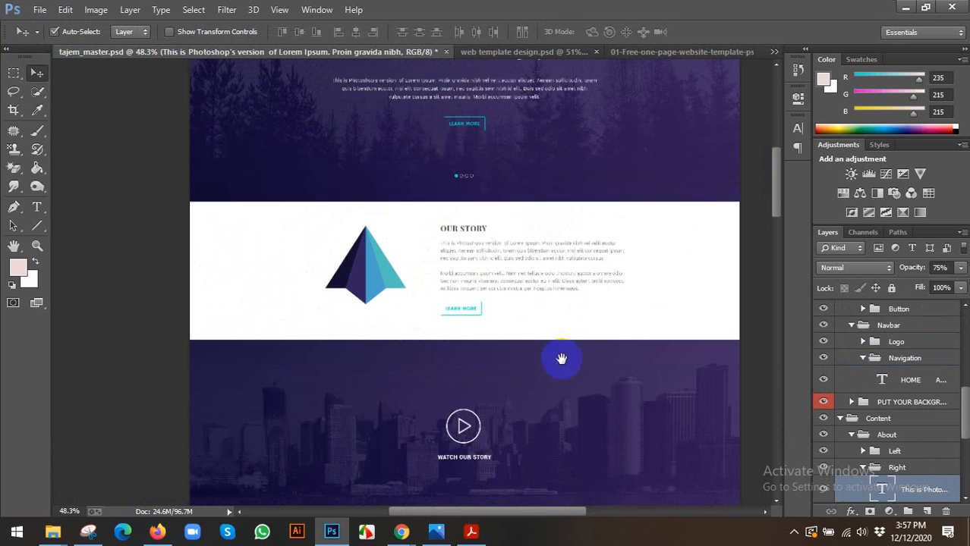
{"action": "left_click_drag", "start_coordinate": [561, 360], "coordinate": [533, 220]}
{"action": "scroll", "coordinate": [527, 317], "scroll_direction": "down", "scroll_amount": 1}
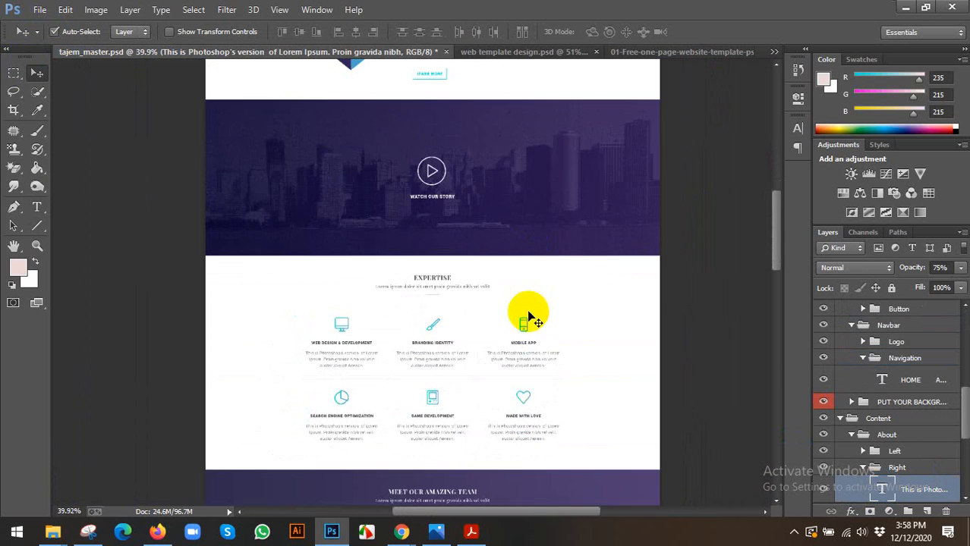
{"action": "scroll", "coordinate": [471, 377], "scroll_direction": "up", "scroll_amount": 2}
{"action": "scroll", "coordinate": [477, 373], "scroll_direction": "down", "scroll_amount": 3}
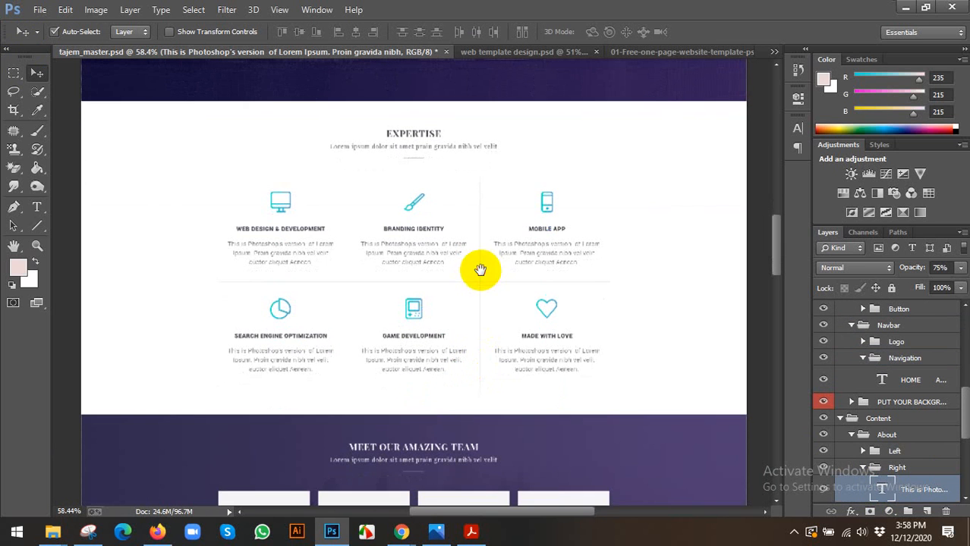
Check the Google Meet call in Chrome again and return to Photoshop.
{"action": "mouse_move", "coordinate": [405, 529]}
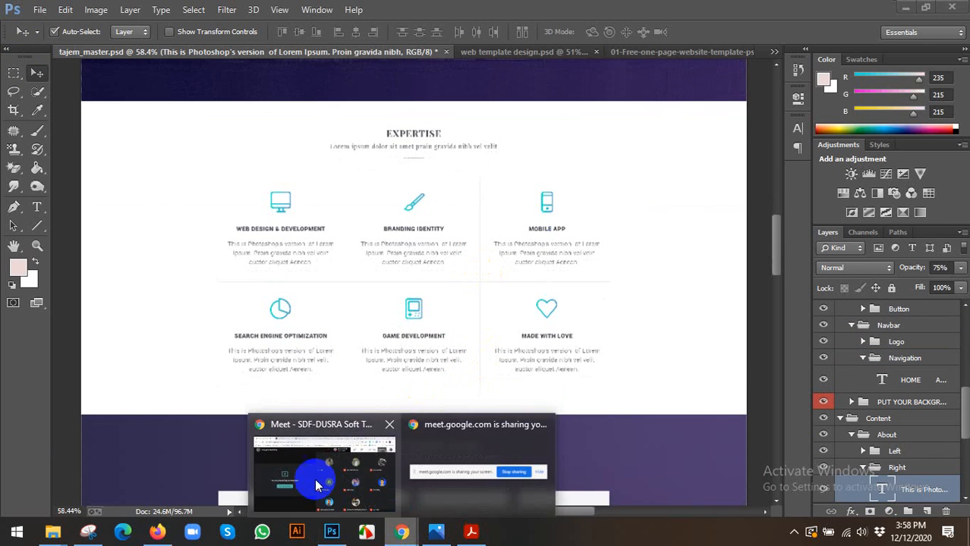
{"action": "left_click", "coordinate": [314, 480]}
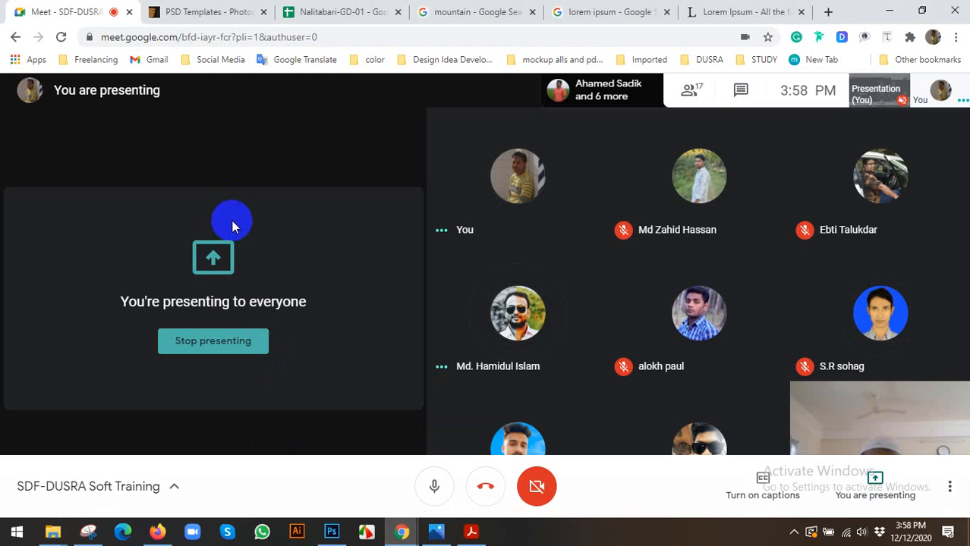
{"action": "left_click", "coordinate": [334, 534]}
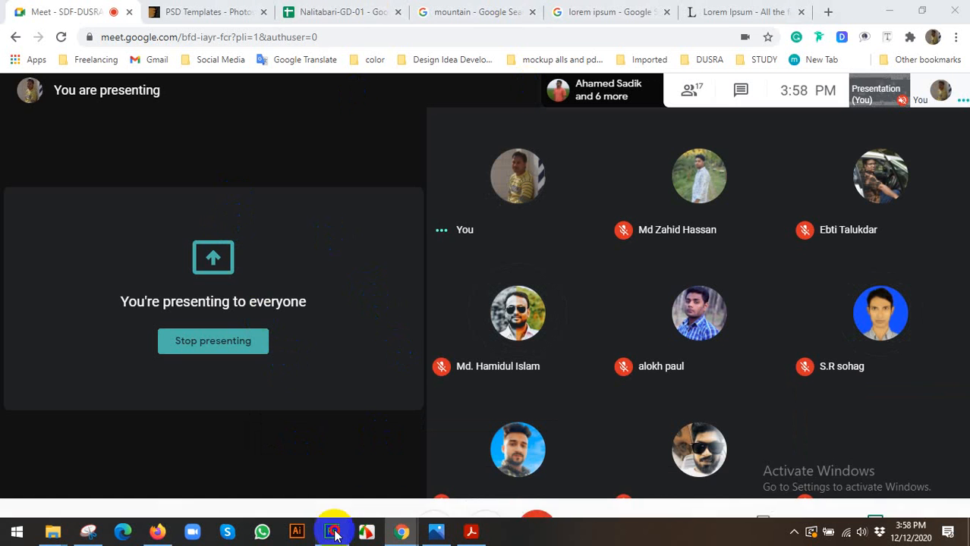
Examine the Projects section in 01-Free-one-page-website-template-psd.jpg and return to web template design.psd.
{"action": "left_click", "coordinate": [631, 52]}
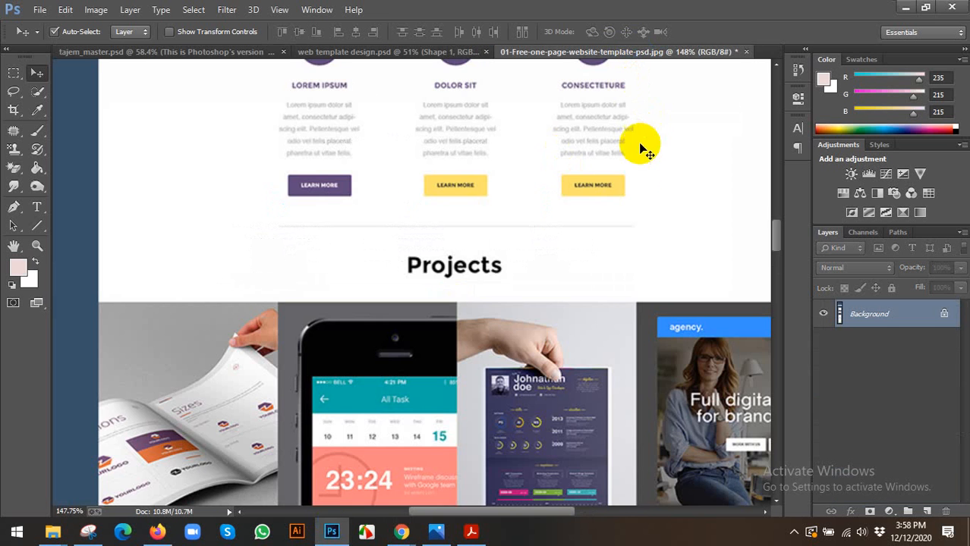
{"action": "scroll", "coordinate": [641, 148], "scroll_direction": "down", "scroll_amount": 4}
{"action": "scroll", "coordinate": [612, 195], "scroll_direction": "up", "scroll_amount": 2}
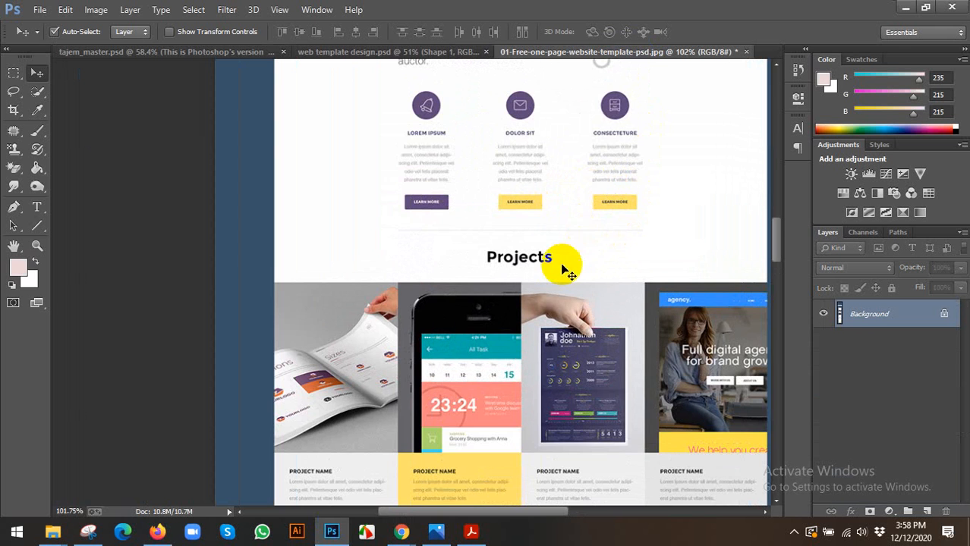
{"action": "scroll", "coordinate": [558, 275], "scroll_direction": "up", "scroll_amount": 2}
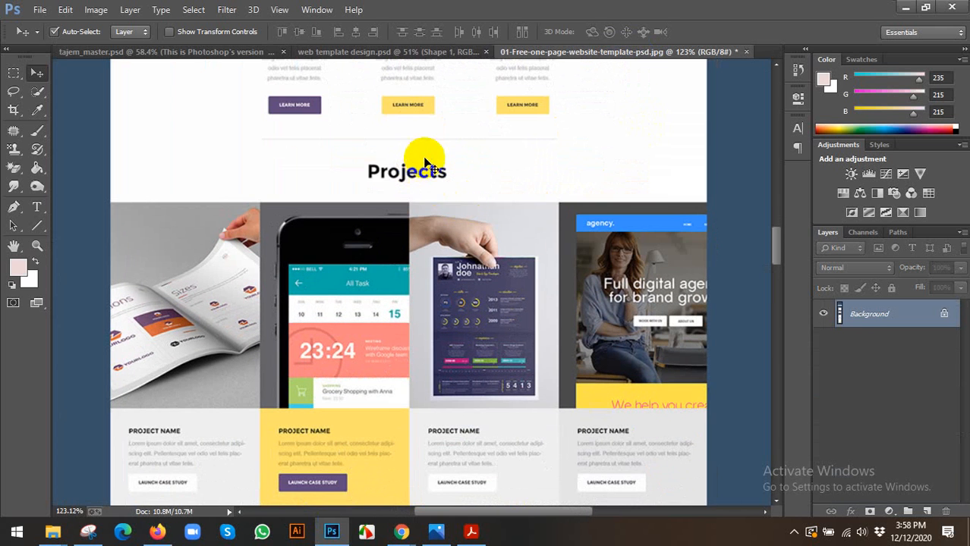
{"action": "scroll", "coordinate": [441, 156], "scroll_direction": "down", "scroll_amount": 1}
{"action": "scroll", "coordinate": [412, 340], "scroll_direction": "down", "scroll_amount": 1}
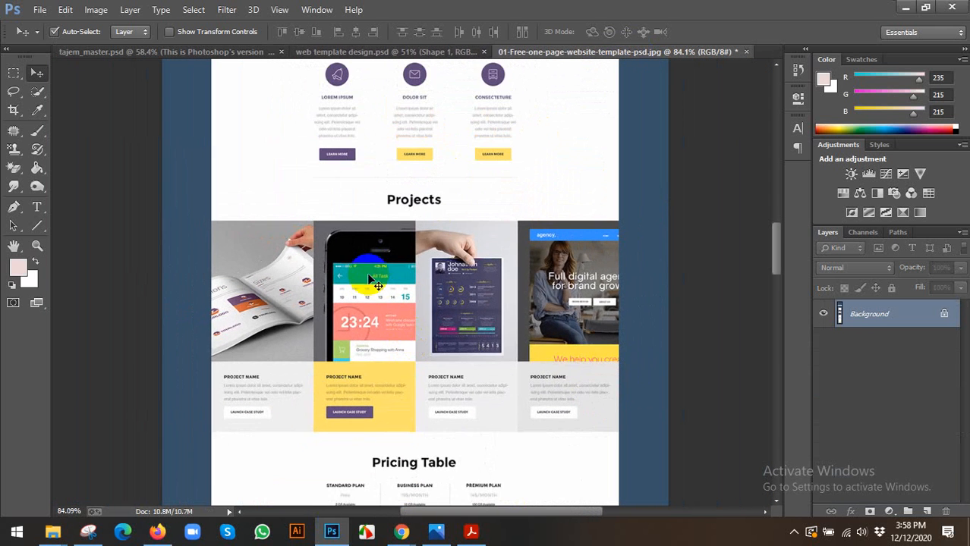
{"action": "scroll", "coordinate": [613, 304], "scroll_direction": "down", "scroll_amount": 1}
{"action": "scroll", "coordinate": [539, 371], "scroll_direction": "up", "scroll_amount": 2}
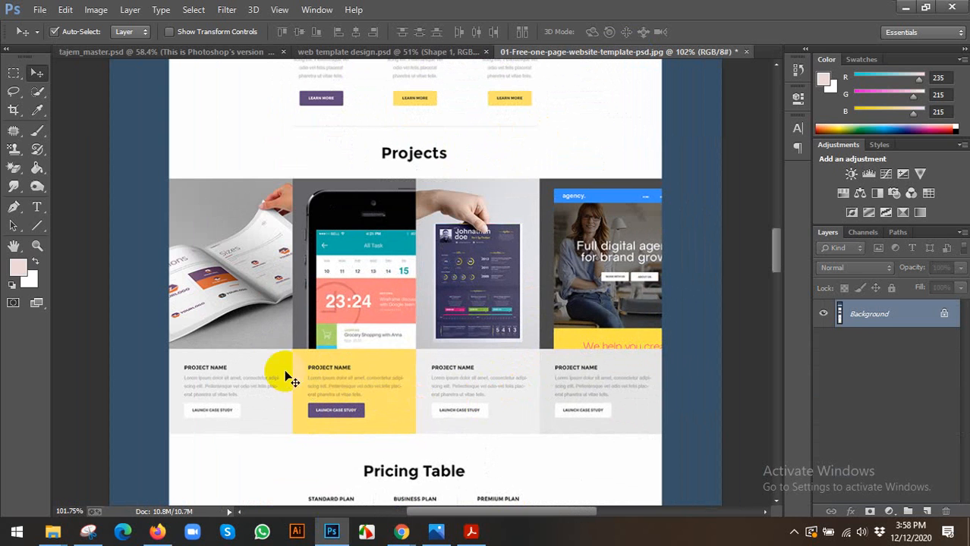
{"action": "left_click", "coordinate": [554, 225]}
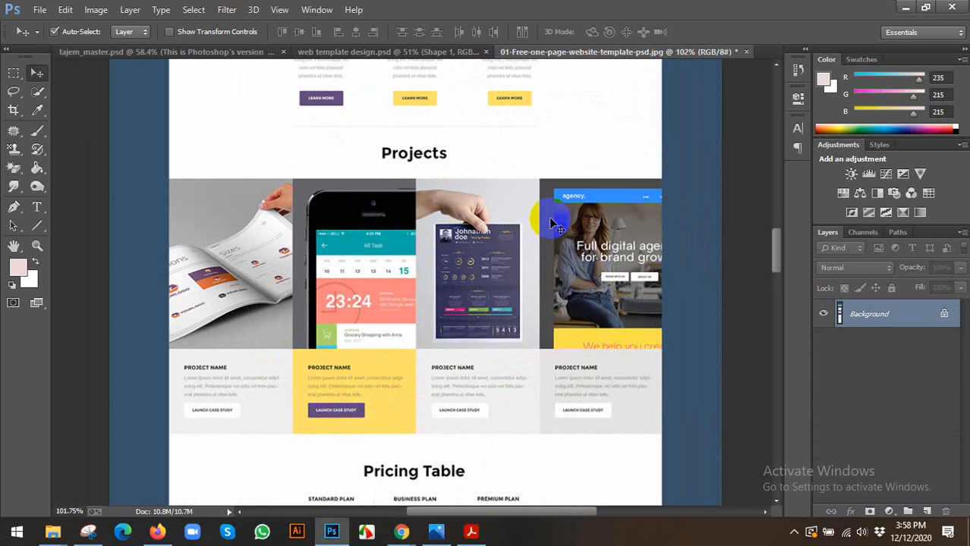
{"action": "scroll", "coordinate": [554, 222], "scroll_direction": "down", "scroll_amount": 1}
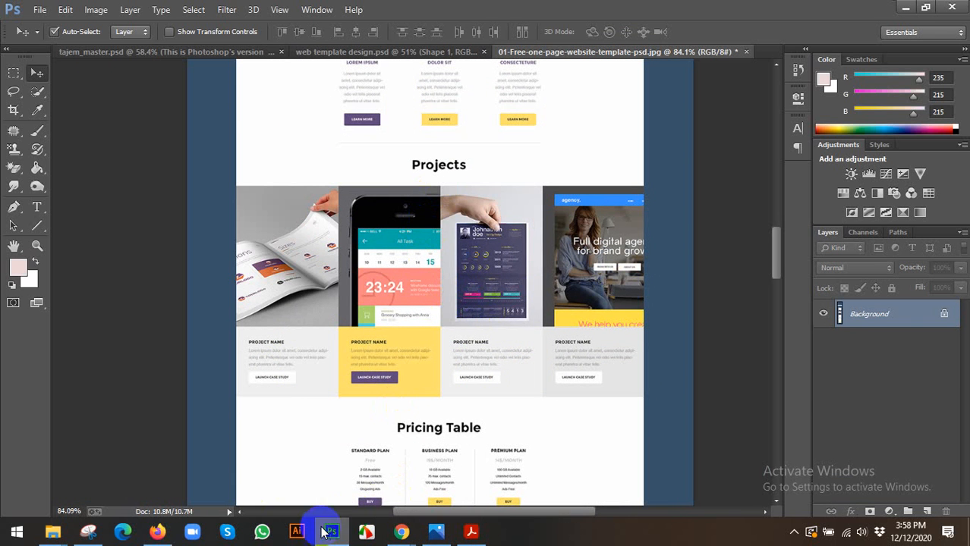
{"action": "left_click", "coordinate": [316, 51]}
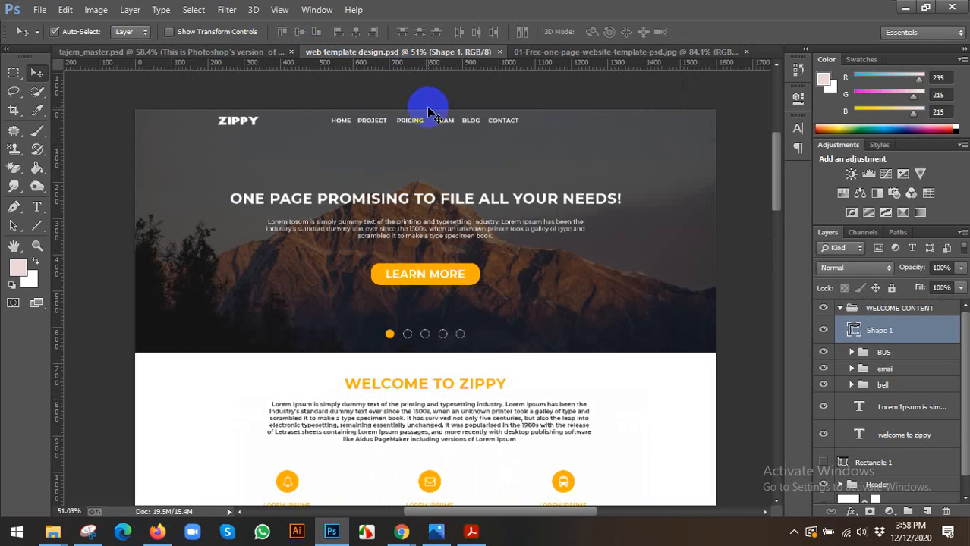
Show the dark blue Rectangle 1 spacer square and move it directly beneath the orange divider line near the centre of the page.
{"action": "scroll", "coordinate": [462, 228], "scroll_direction": "down", "scroll_amount": 2}
{"action": "scroll", "coordinate": [472, 418], "scroll_direction": "up", "scroll_amount": 3}
{"action": "left_click_drag", "start_coordinate": [506, 463], "coordinate": [502, 210]}
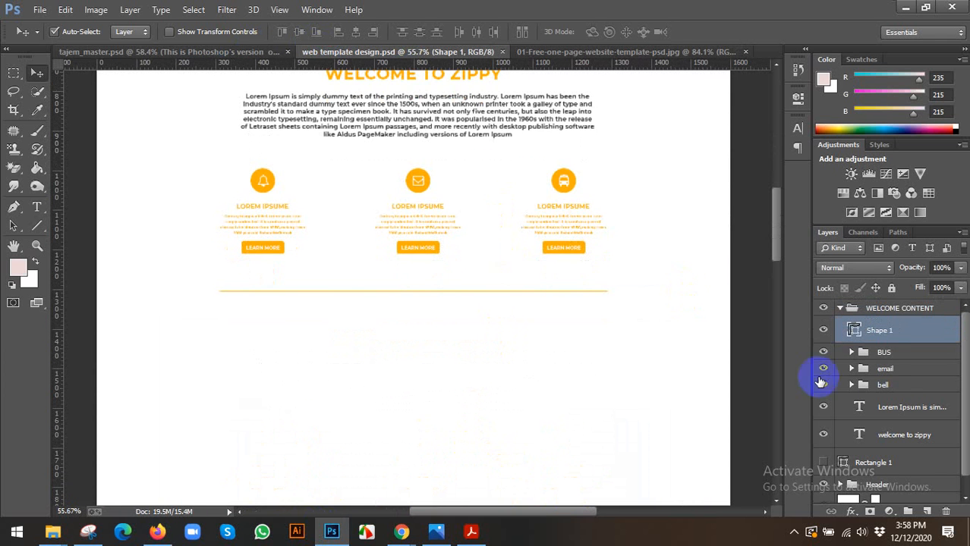
{"action": "scroll", "coordinate": [896, 422], "scroll_direction": "down", "scroll_amount": 1}
{"action": "left_click", "coordinate": [824, 446]}
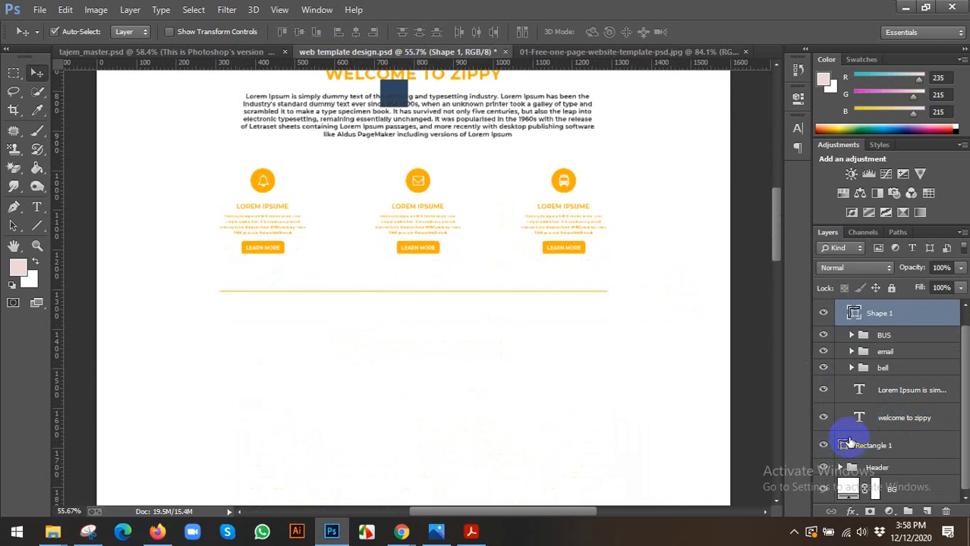
{"action": "left_click", "coordinate": [848, 443]}
{"action": "left_click_drag", "start_coordinate": [397, 91], "coordinate": [431, 303]}
{"action": "scroll", "coordinate": [503, 275], "scroll_direction": "down", "scroll_amount": 5}
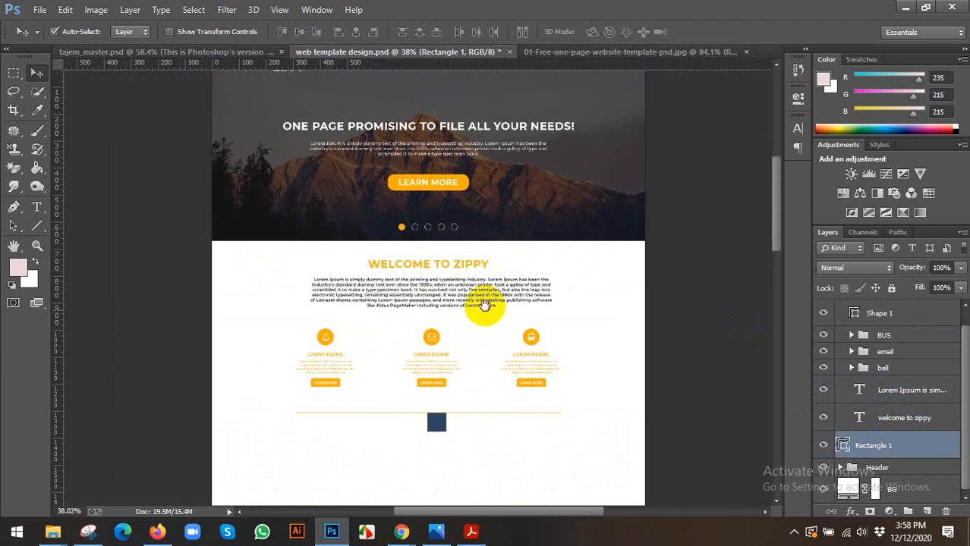
Examine the Welcome section's spacing and the empty area below the orange divider line around the blue square.
{"action": "scroll", "coordinate": [447, 241], "scroll_direction": "up", "scroll_amount": 5}
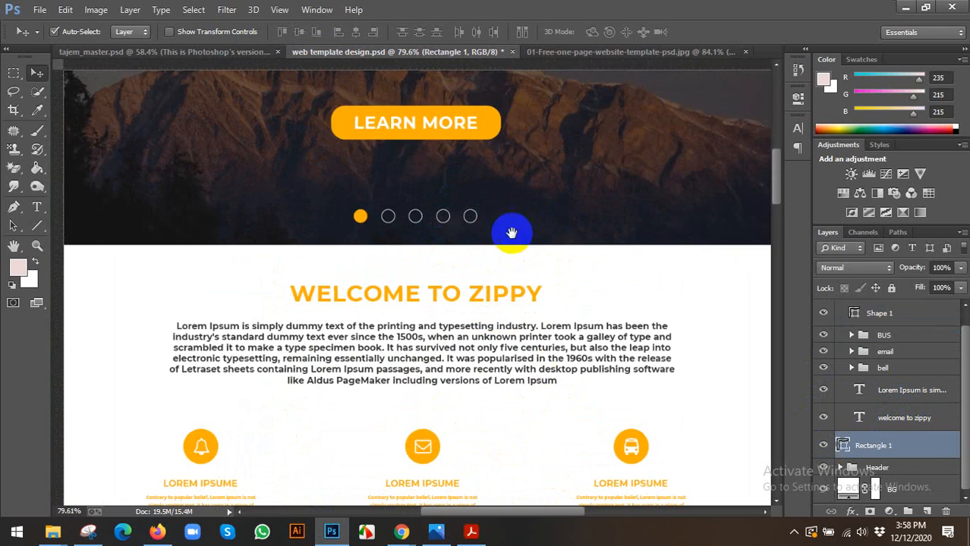
{"action": "scroll", "coordinate": [505, 236], "scroll_direction": "down", "scroll_amount": 5}
{"action": "scroll", "coordinate": [388, 267], "scroll_direction": "down", "scroll_amount": 3}
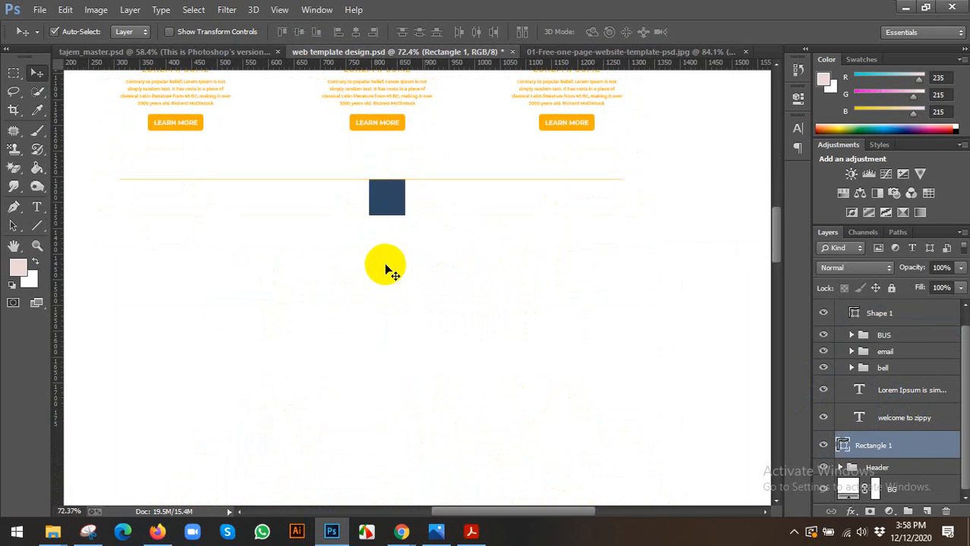
{"action": "key", "text": "ctrl+r"}
{"action": "left_click_drag", "start_coordinate": [443, 186], "coordinate": [443, 346]}
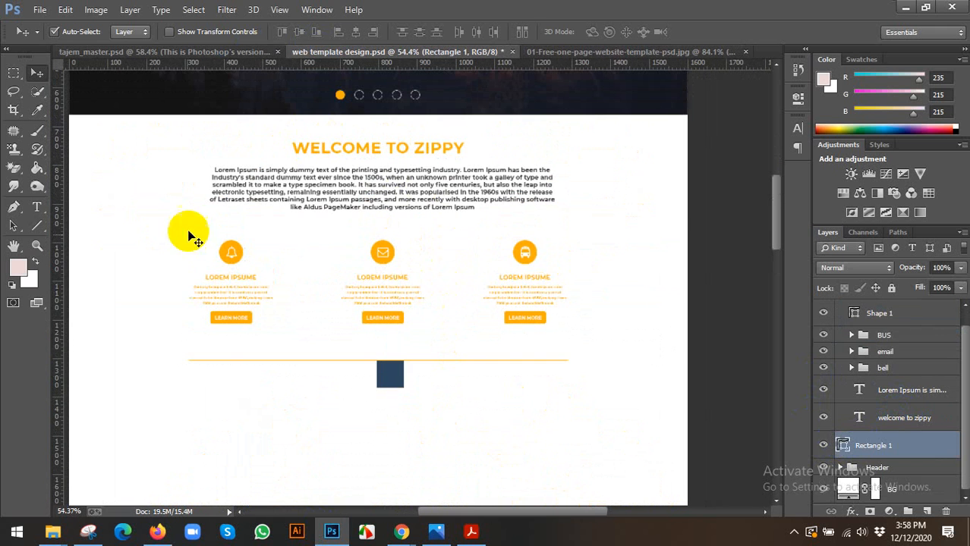
{"action": "scroll", "coordinate": [425, 243], "scroll_direction": "down", "scroll_amount": 2}
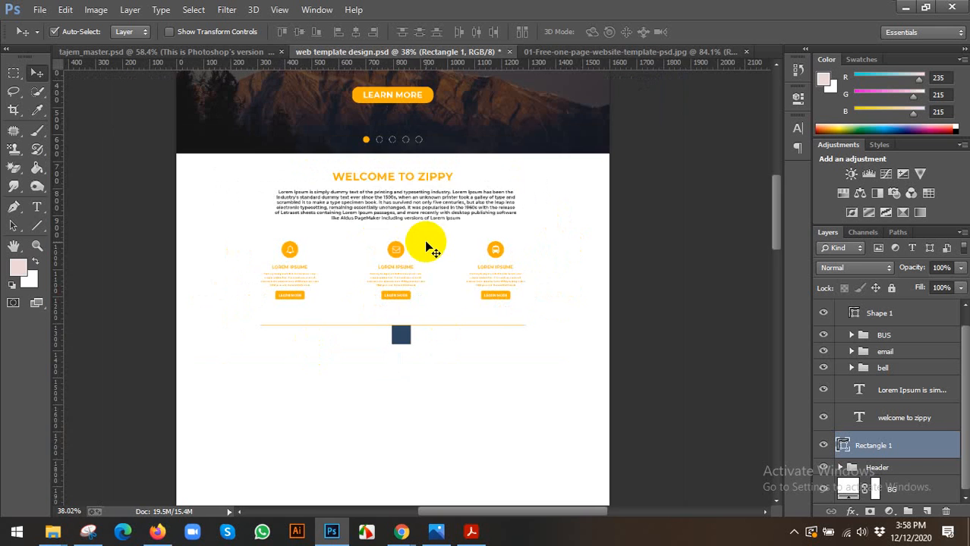
{"action": "scroll", "coordinate": [437, 374], "scroll_direction": "up", "scroll_amount": 2}
{"action": "scroll", "coordinate": [434, 371], "scroll_direction": "up", "scroll_amount": 2}
{"action": "left_click_drag", "start_coordinate": [396, 385], "coordinate": [424, 183]}
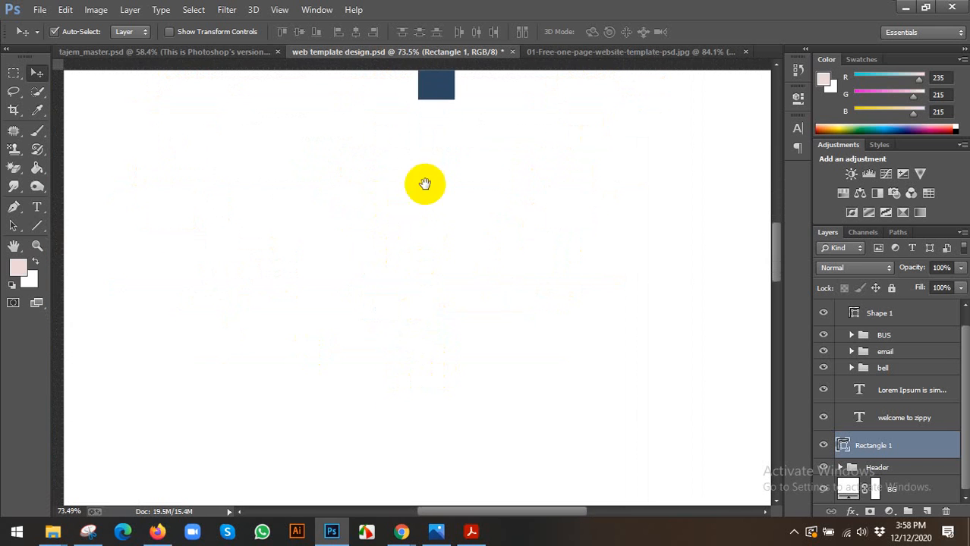
{"action": "left_click_drag", "start_coordinate": [436, 256], "coordinate": [405, 358]}
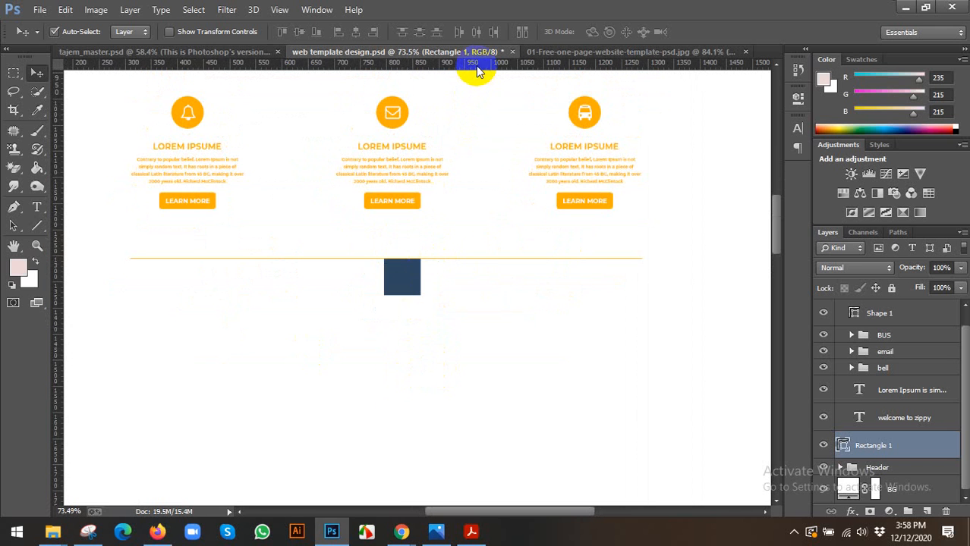
Try a horizontal guide along the lower edge of the blue spacer square and remove it from the page.
{"action": "left_click_drag", "start_coordinate": [477, 68], "coordinate": [452, 295]}
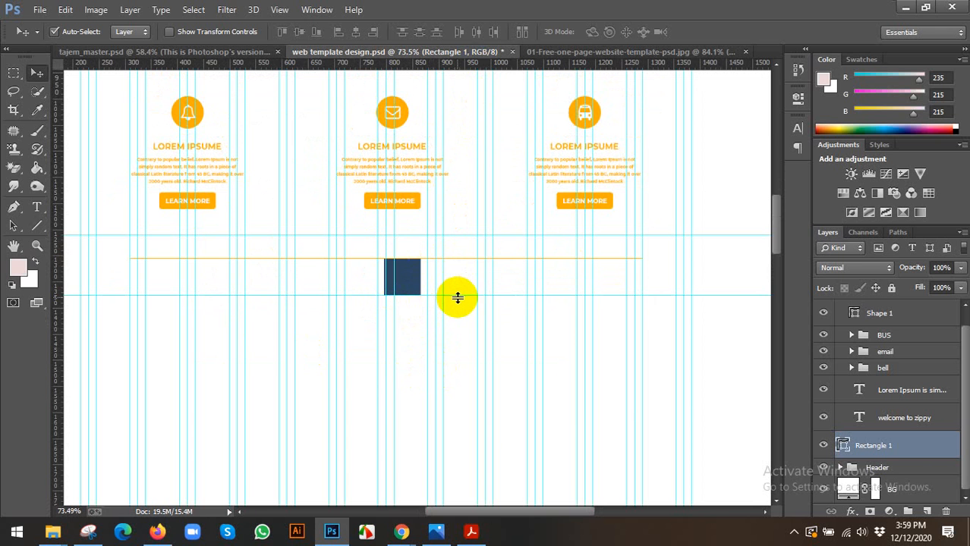
{"action": "left_click_drag", "start_coordinate": [454, 297], "coordinate": [439, 59]}
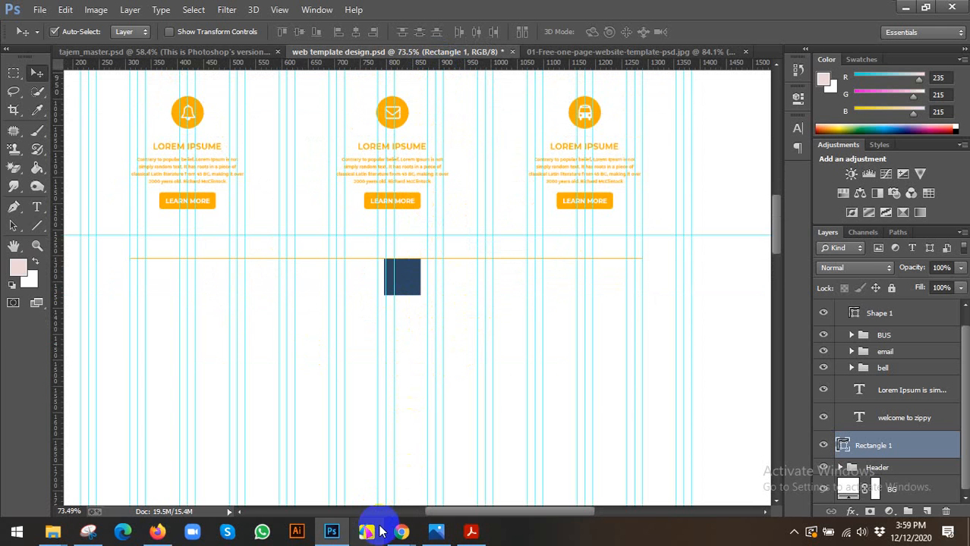
Check the Projects section in 01-Free-one-page-website-template-psd.jpg and the Google Meet call in Chrome, and return to web template design.psd in Photoshop.
{"action": "left_click", "coordinate": [603, 53]}
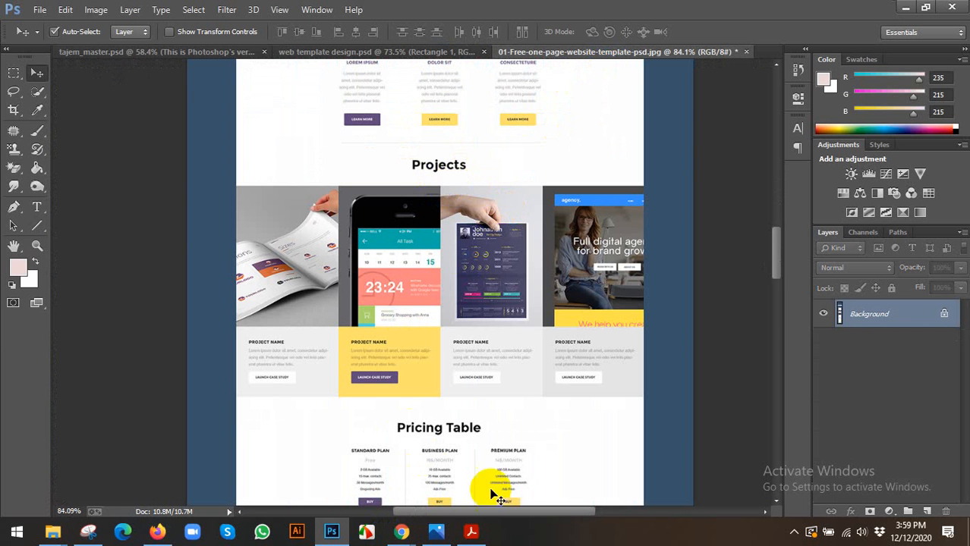
{"action": "left_click", "coordinate": [332, 532]}
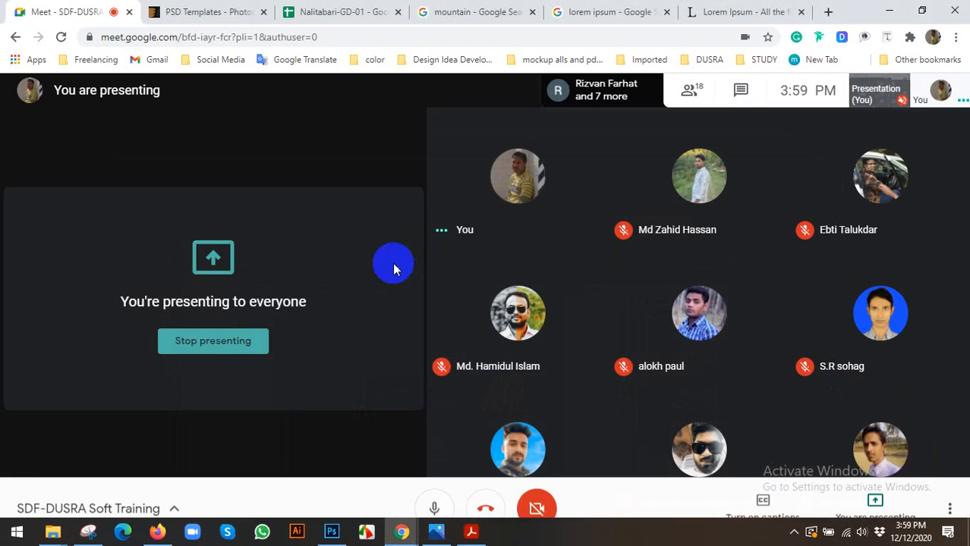
{"action": "left_click", "coordinate": [331, 532]}
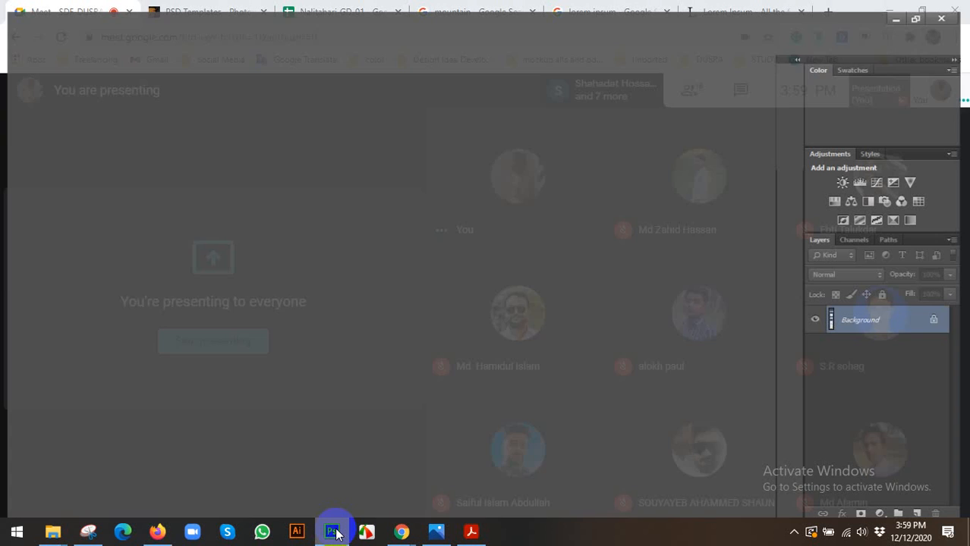
{"action": "left_click", "coordinate": [372, 53]}
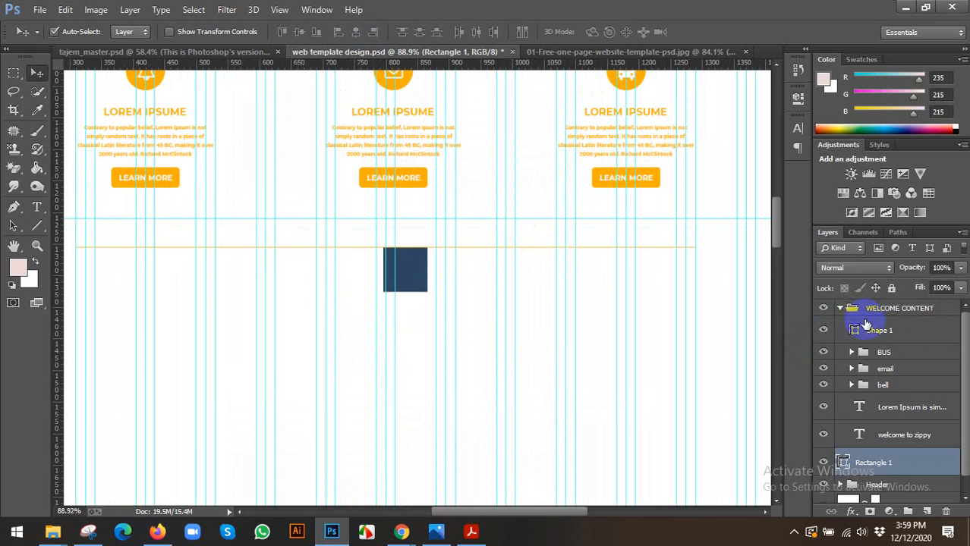
Collapse the WELCOME CONTENT layer group and make it the active layer.
{"action": "left_click", "coordinate": [838, 309]}
{"action": "left_click", "coordinate": [891, 309]}
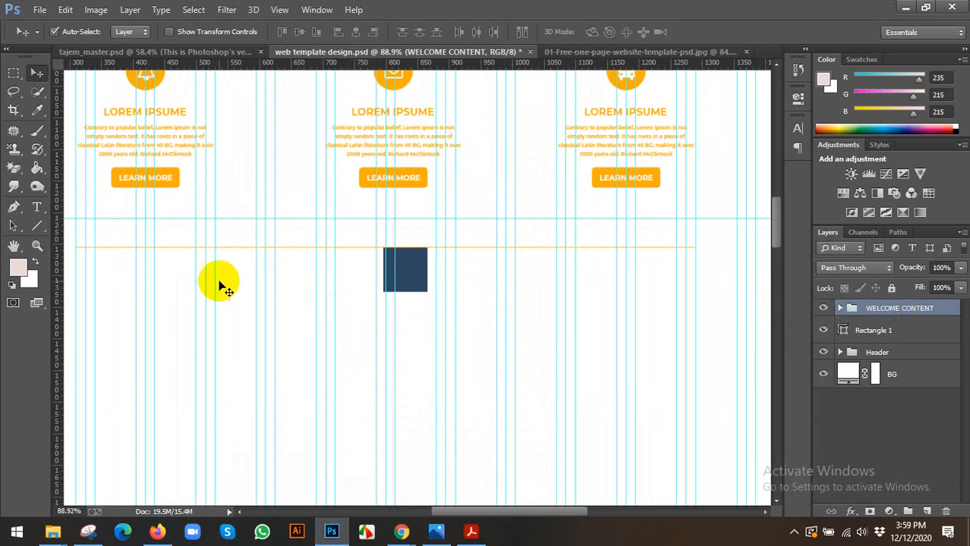
{"action": "left_click", "coordinate": [414, 315]}
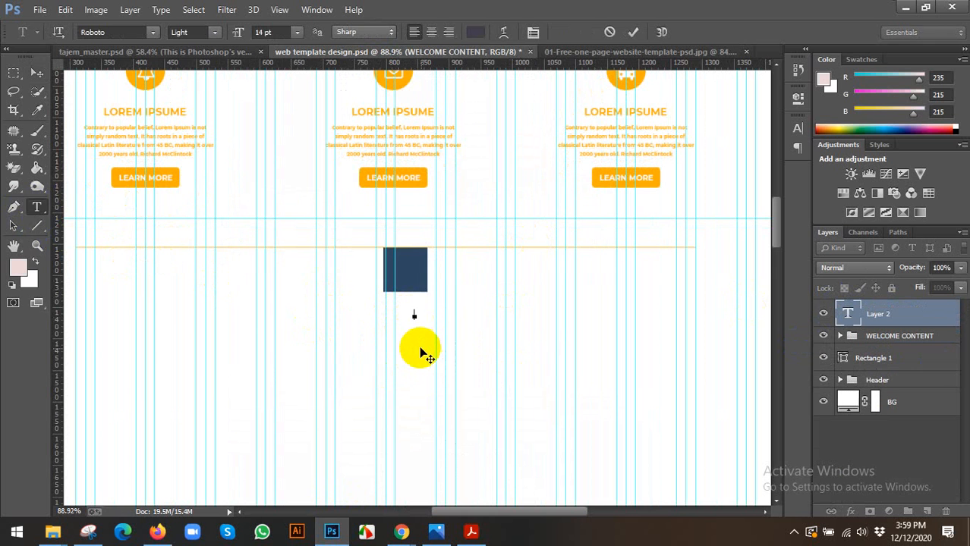
{"action": "left_click", "coordinate": [38, 73]}
{"action": "key", "text": "Delete"}
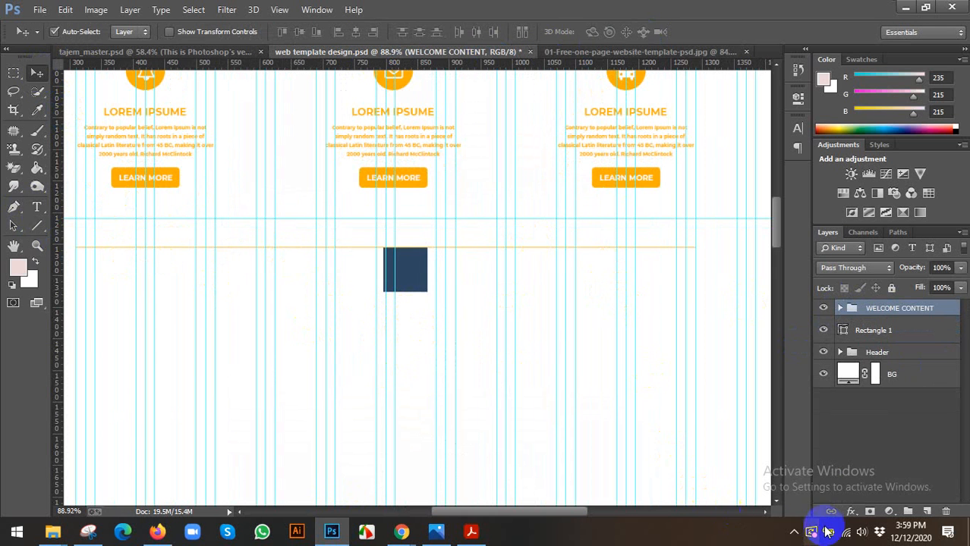